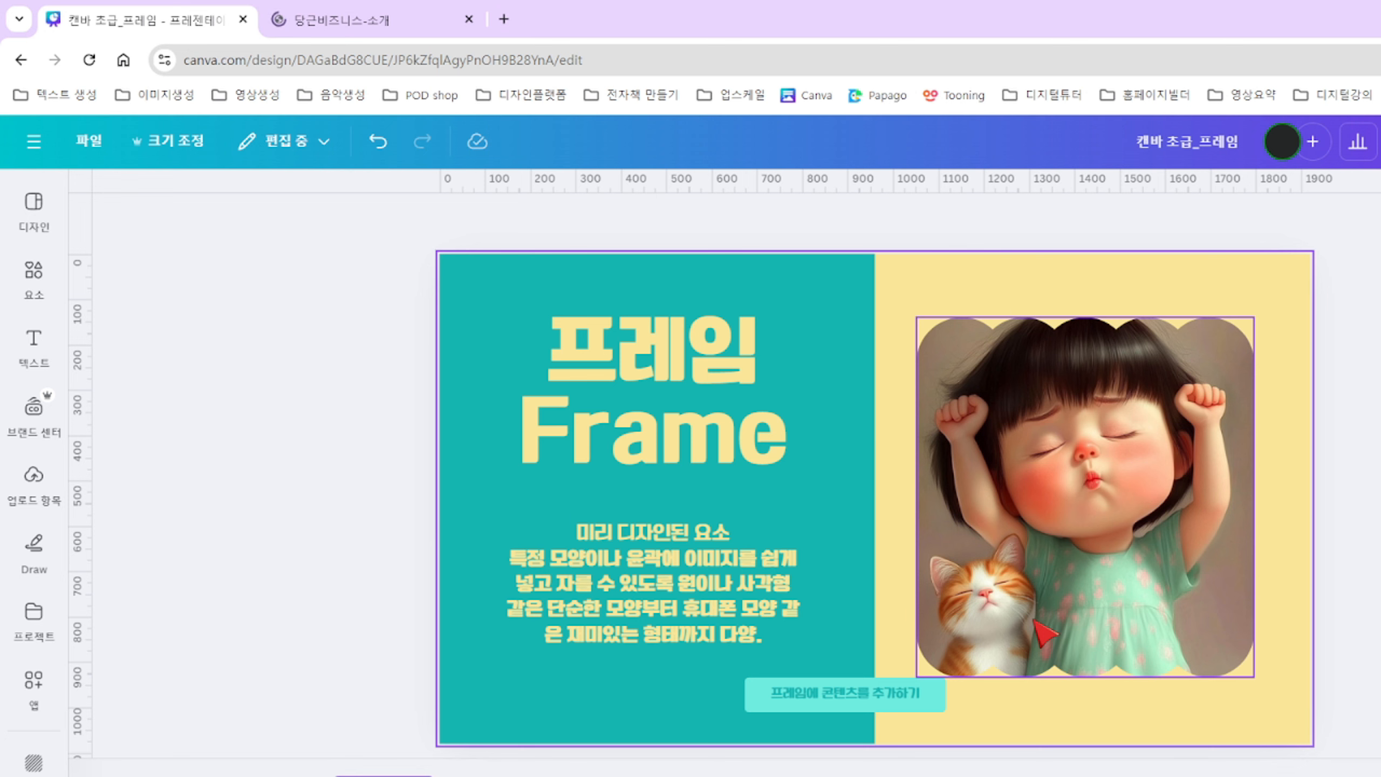
Detach the picture of the girl and cat from the scalloped frame, move it aside, and place it back into the frame.
{"action": "right_click", "coordinate": [1036, 622]}
{"action": "left_click", "coordinate": [1052, 612]}
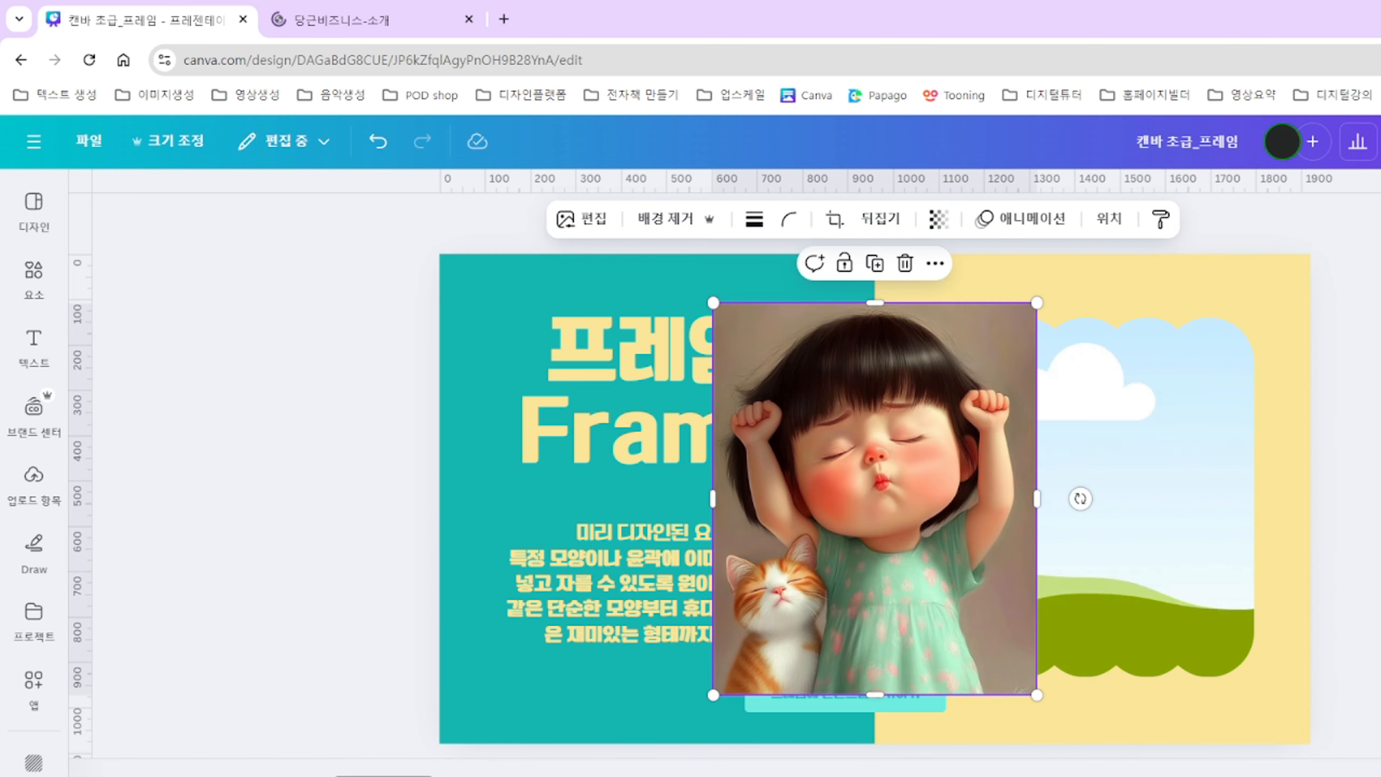
{"action": "left_click_drag", "start_coordinate": [845, 581], "coordinate": [693, 564]}
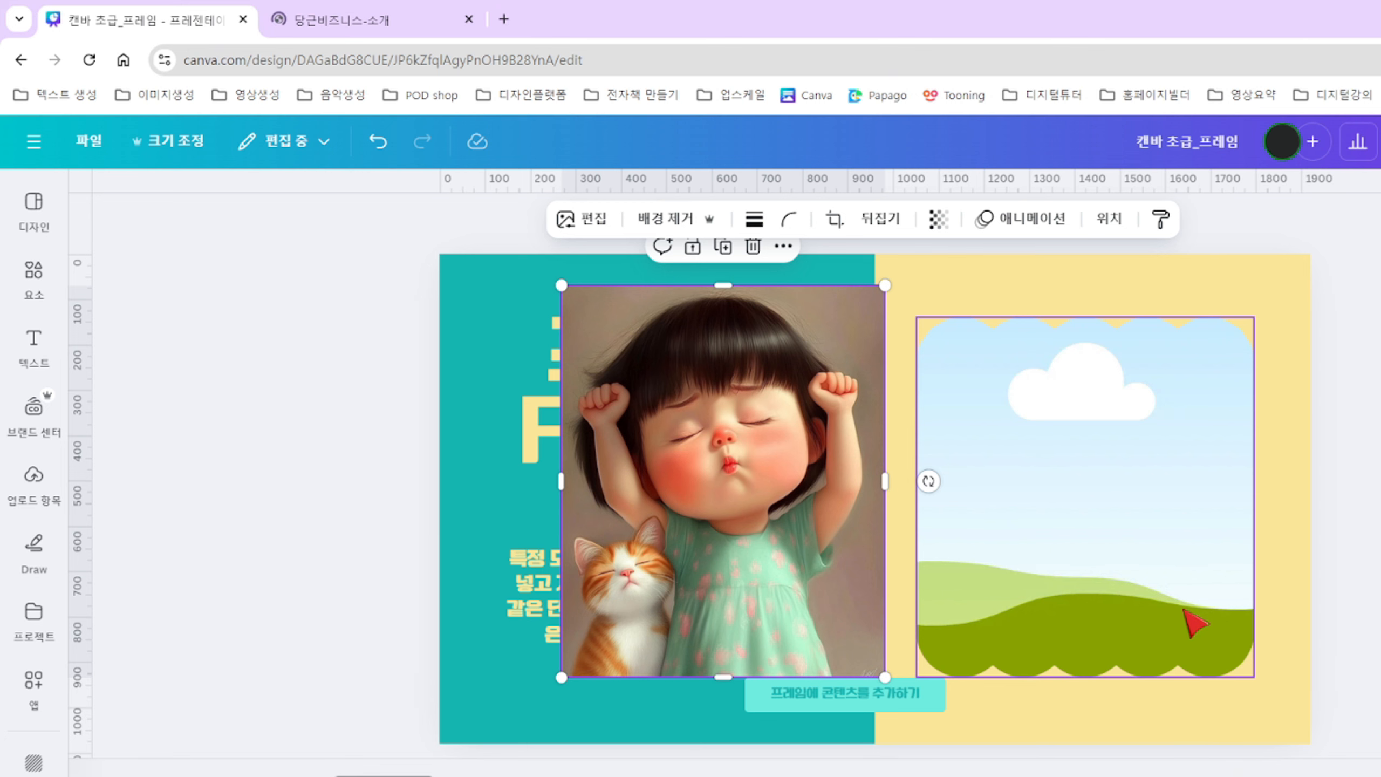
{"action": "left_click_drag", "start_coordinate": [778, 598], "coordinate": [1060, 611]}
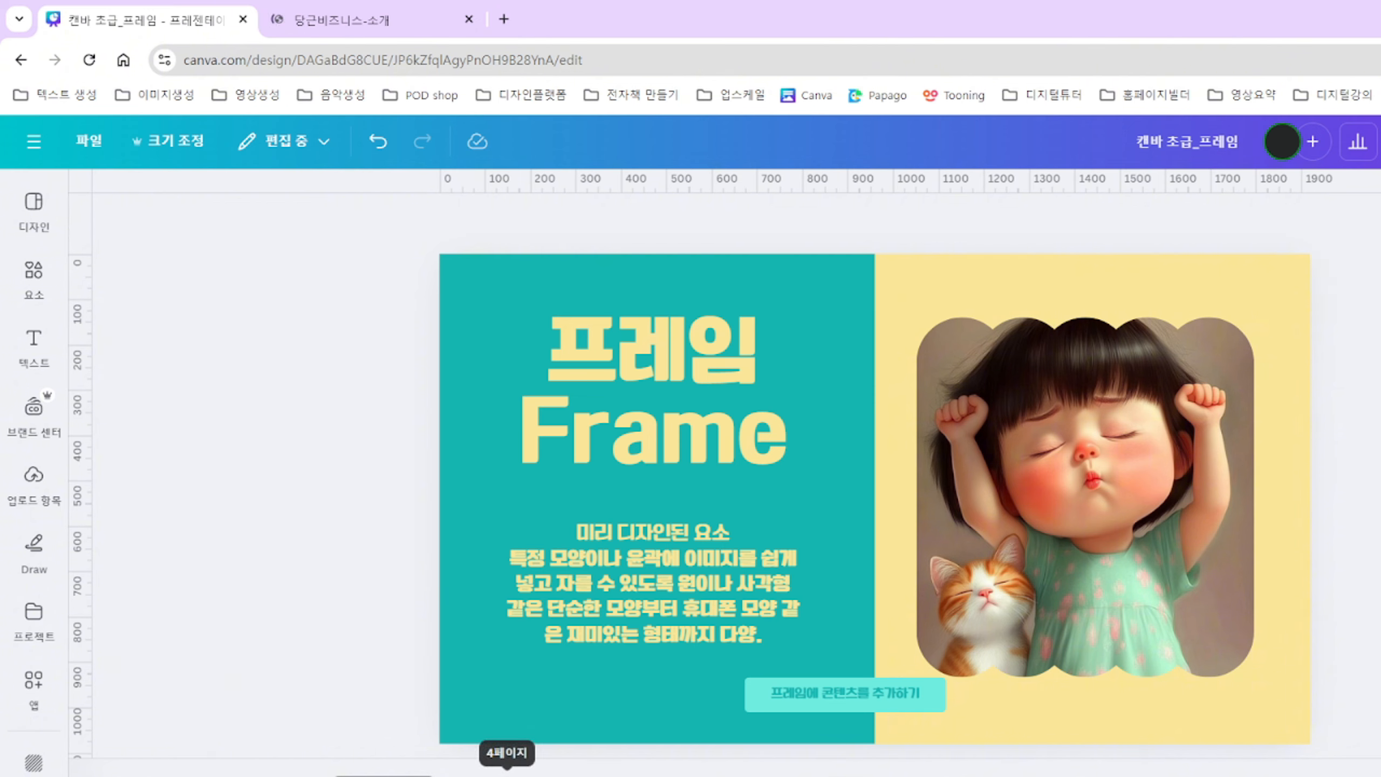
Go to page 4 and search the elements for 사람, showing all matching photos.
{"action": "left_click", "coordinate": [506, 769]}
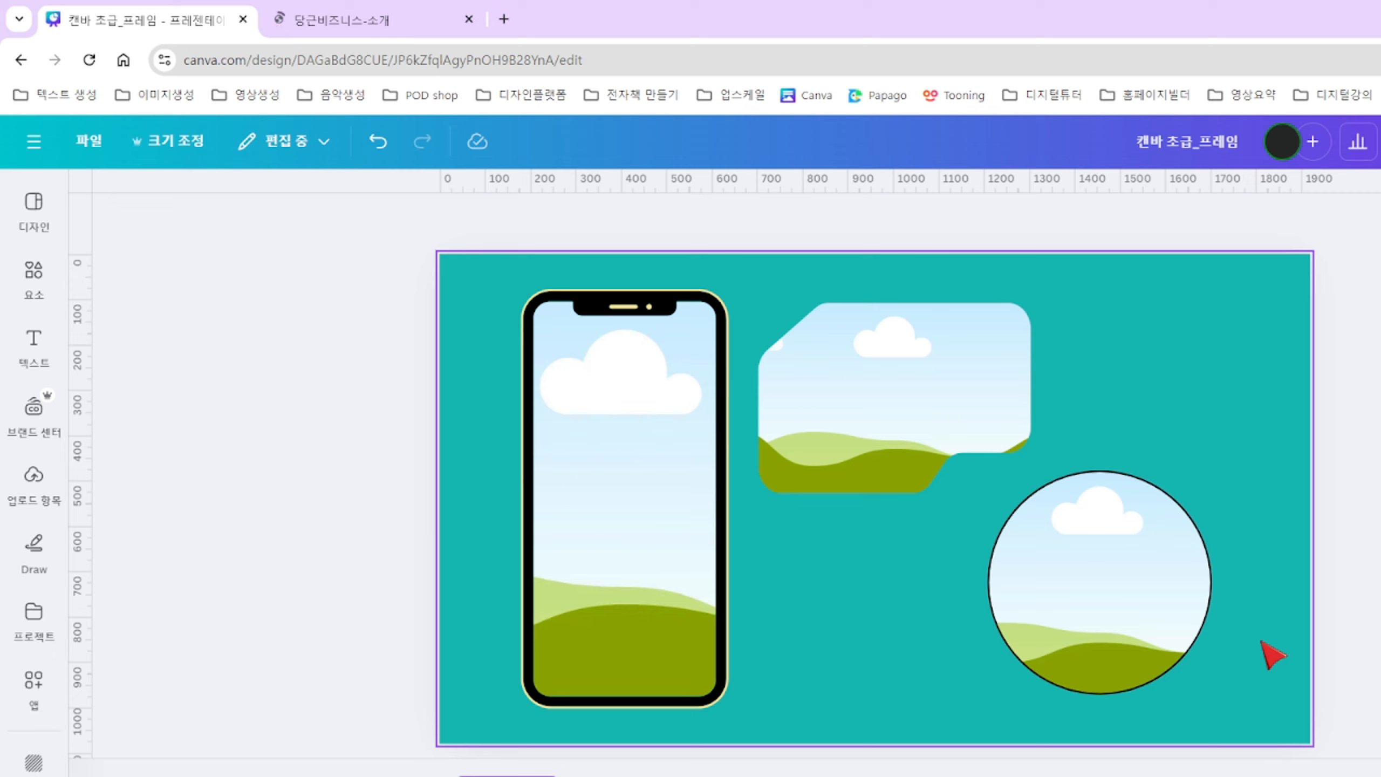
{"action": "left_click", "coordinate": [33, 270]}
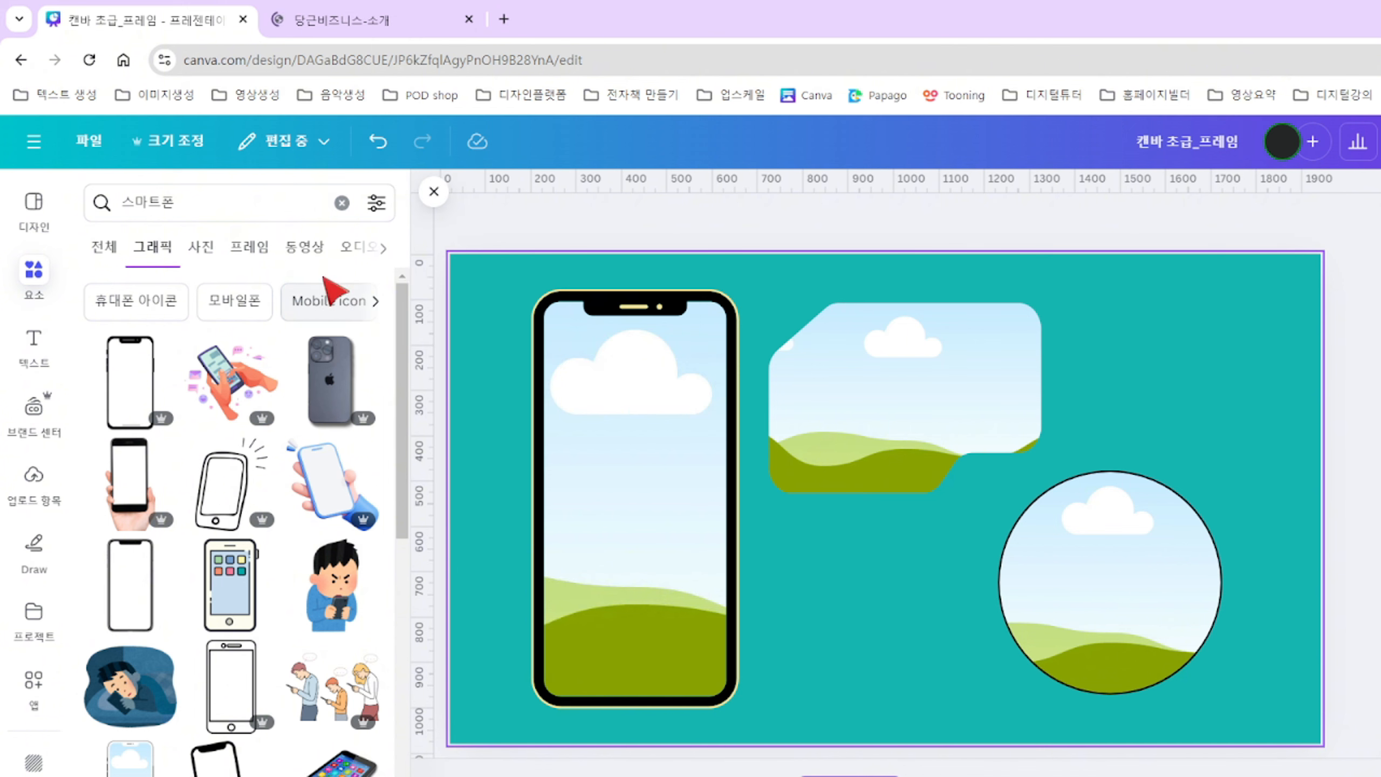
{"action": "left_click", "coordinate": [341, 203]}
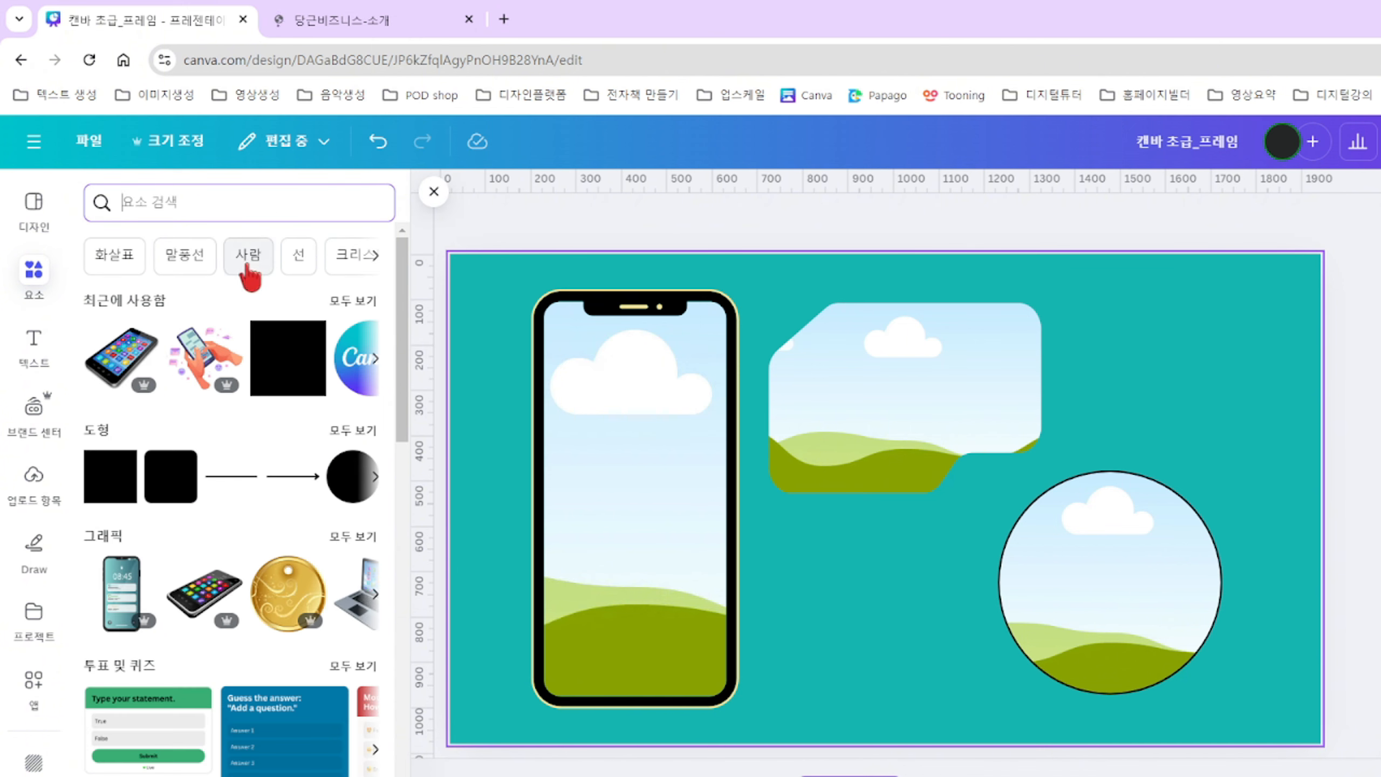
{"action": "left_click", "coordinate": [242, 260]}
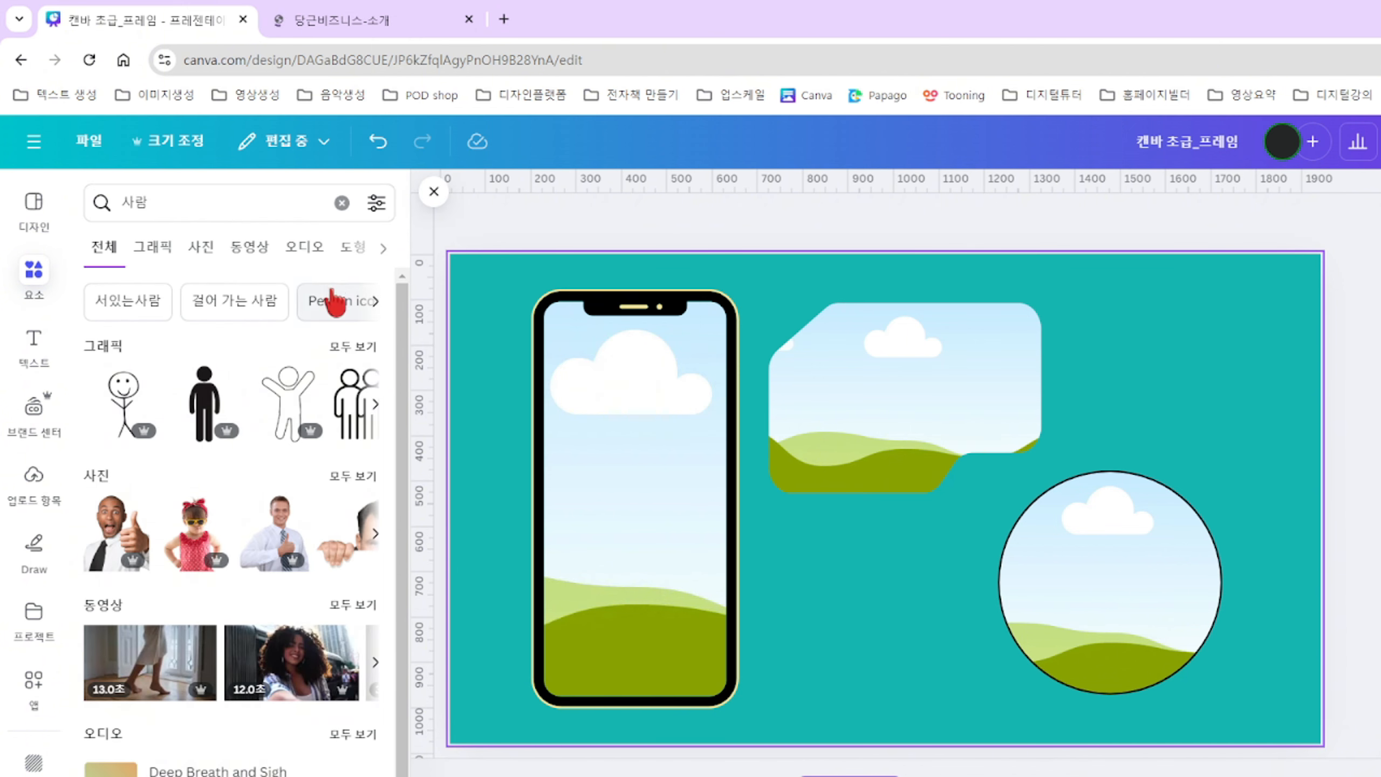
{"action": "left_click", "coordinate": [351, 476]}
Fill the phone frame and the cut-corner frame with the laughing baby photo.
{"action": "scroll", "coordinate": [255, 540], "scroll_direction": "down", "scroll_amount": 1}
{"action": "scroll", "coordinate": [254, 540], "scroll_direction": "down", "scroll_amount": 8}
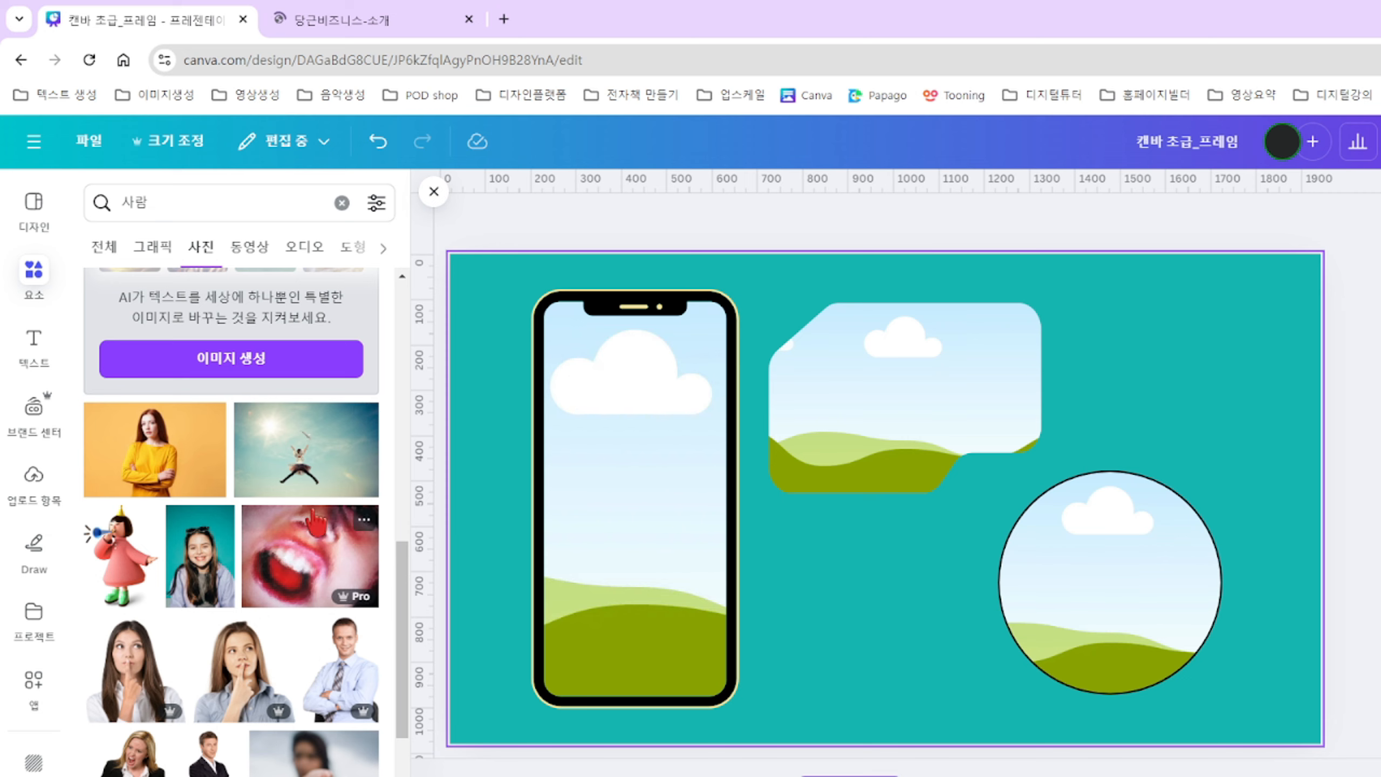
{"action": "scroll", "coordinate": [326, 543], "scroll_direction": "down", "scroll_amount": 6}
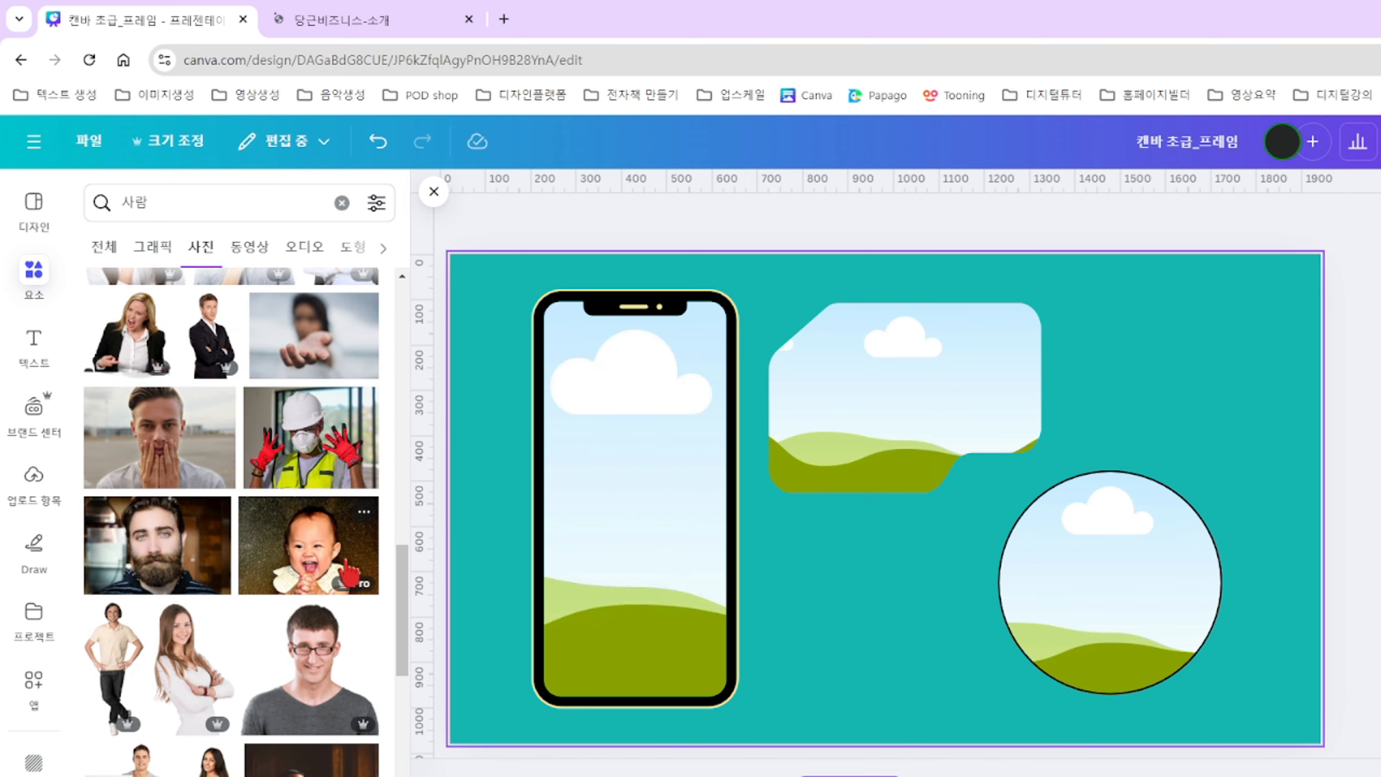
{"action": "scroll", "coordinate": [310, 543], "scroll_direction": "down", "scroll_amount": 2}
{"action": "left_click_drag", "start_coordinate": [354, 441], "coordinate": [596, 454]}
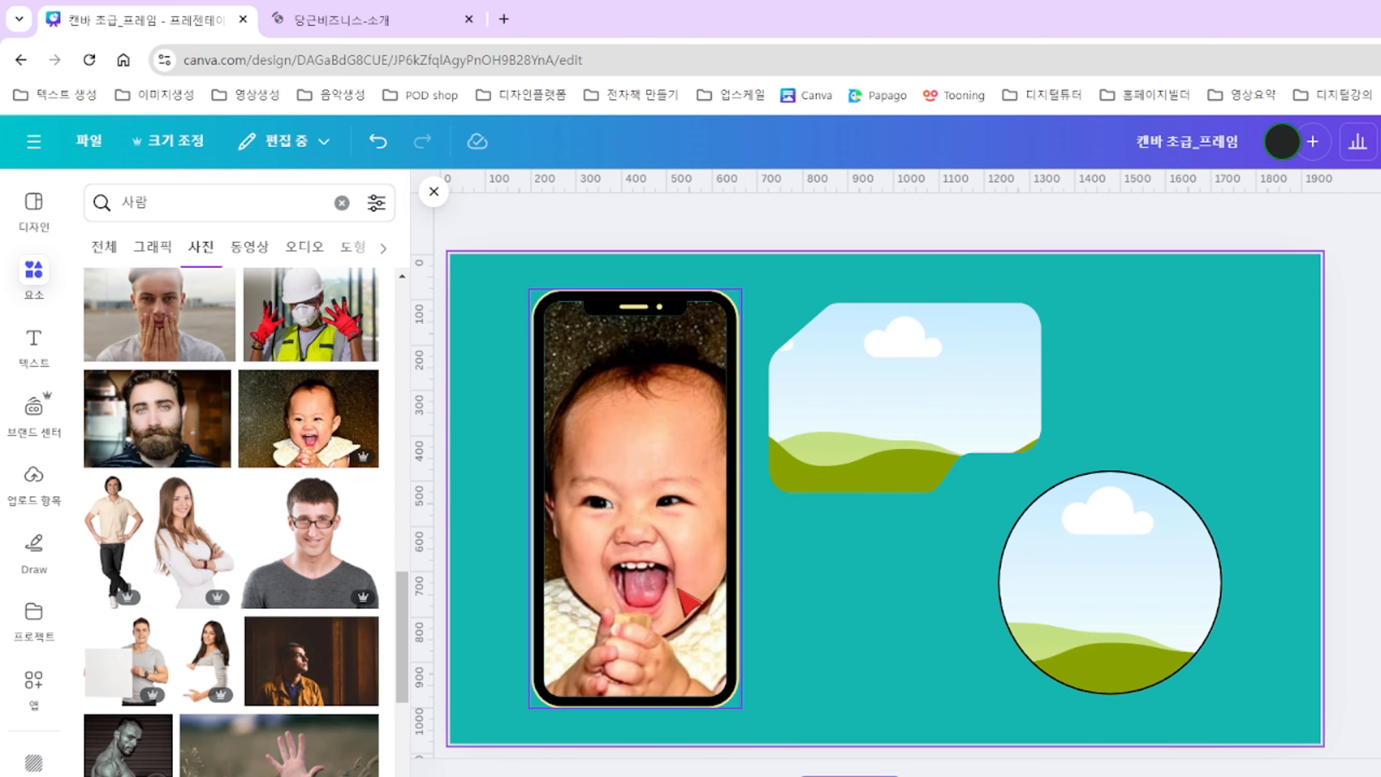
{"action": "left_click_drag", "start_coordinate": [300, 440], "coordinate": [816, 413]}
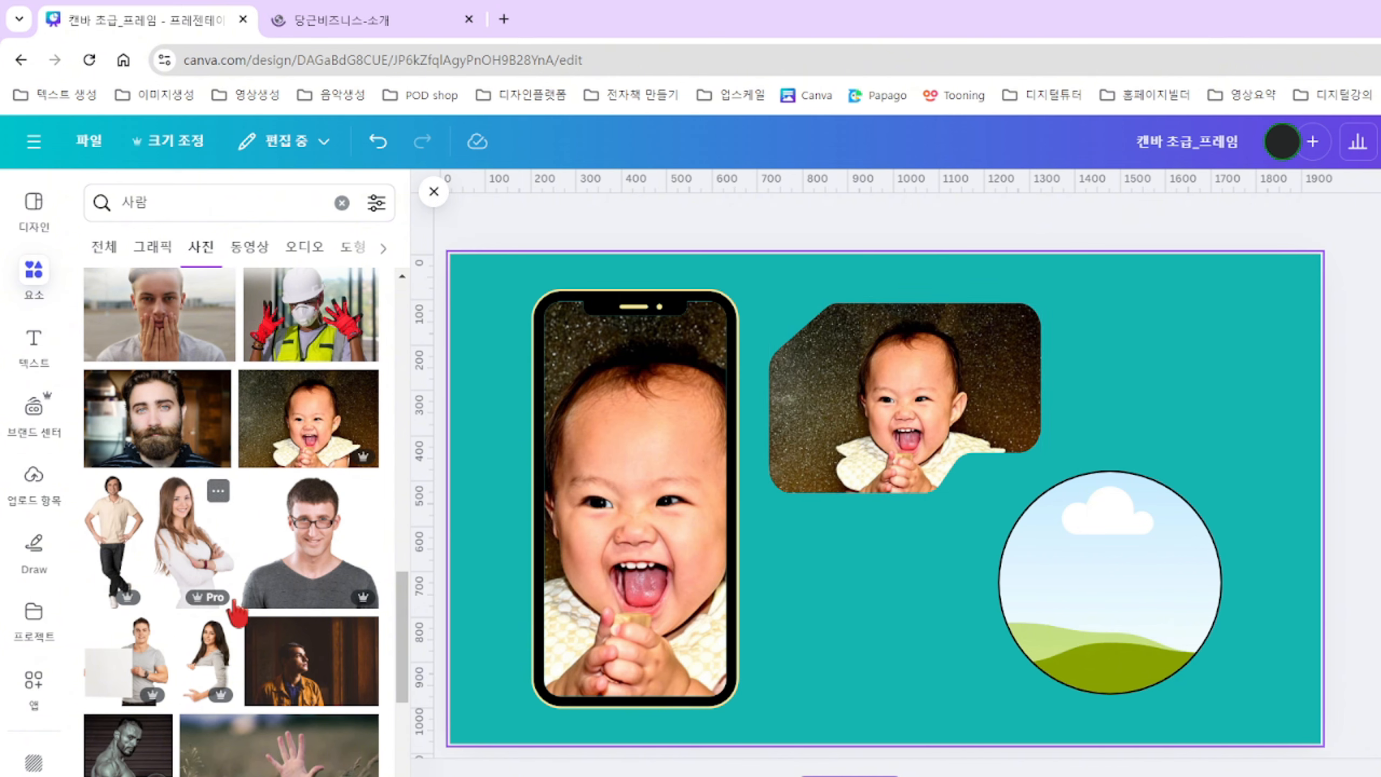
Fill the cut-corner frame with the yellow-background photo of the pointing woman in glasses, and the circle frame with the long-haired woman's photo.
{"action": "scroll", "coordinate": [239, 604], "scroll_direction": "down", "scroll_amount": 6}
{"action": "left_click_drag", "start_coordinate": [297, 517], "coordinate": [902, 419]}
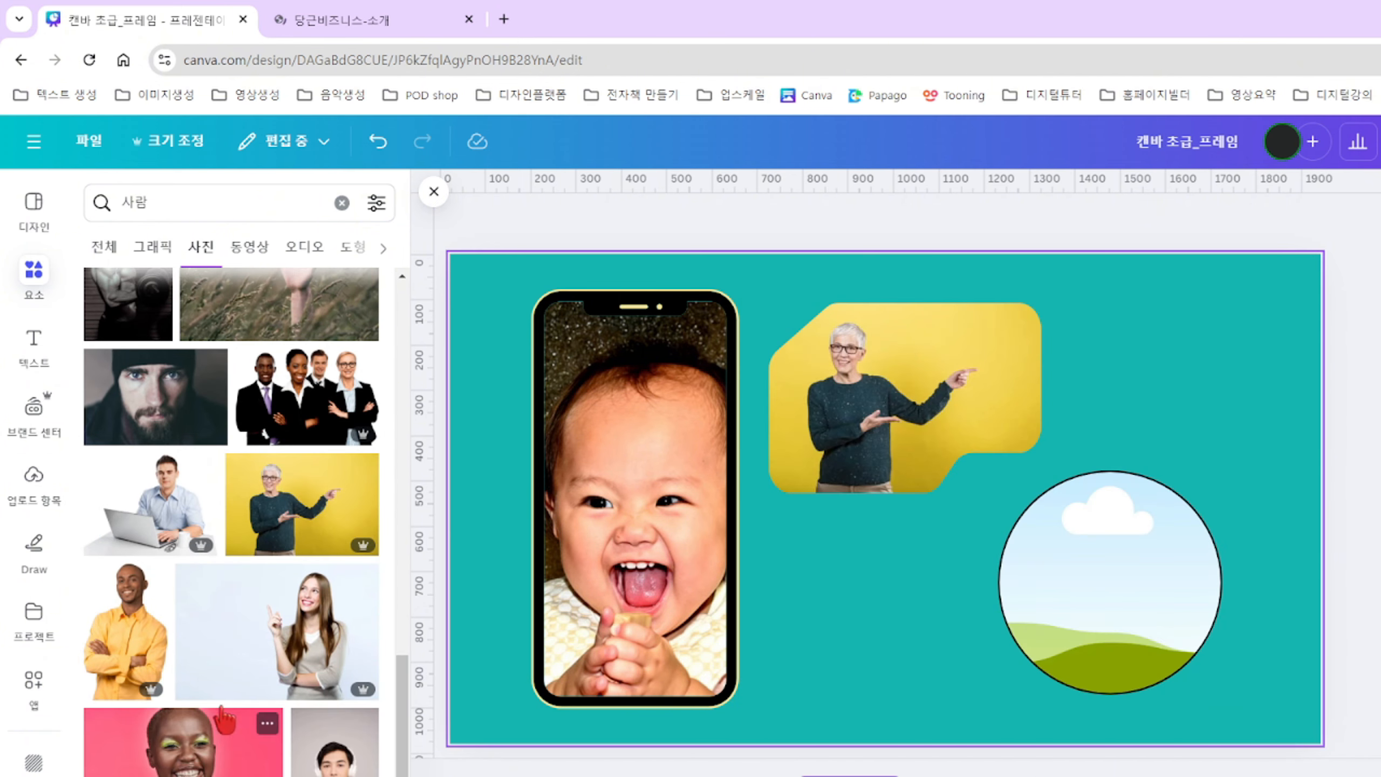
{"action": "left_click_drag", "start_coordinate": [309, 680], "coordinate": [1079, 568]}
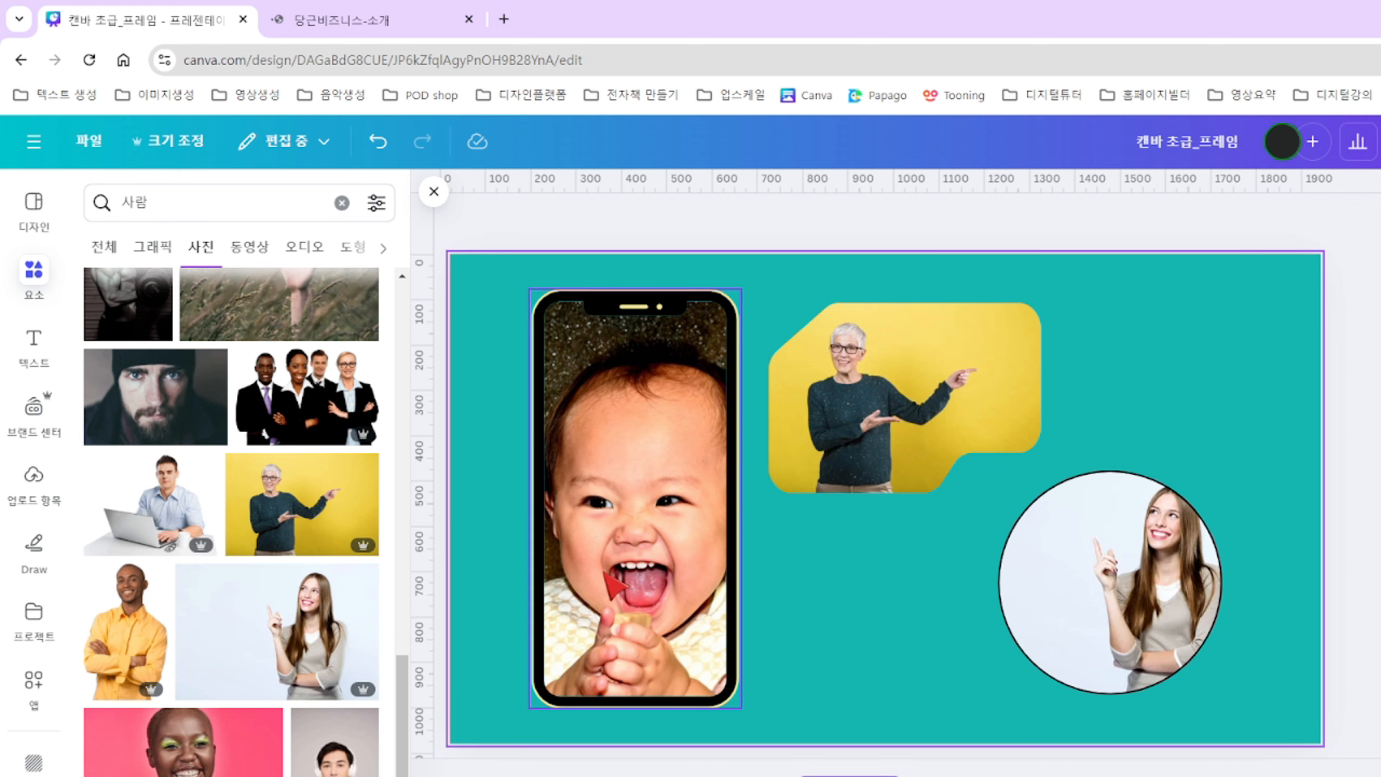
Fill the frames with 사람 videos: the curly-haired woman in the phone, the woman at a desk in the cut-corner frame, and the shirtless man in the circle.
{"action": "left_click", "coordinate": [250, 250]}
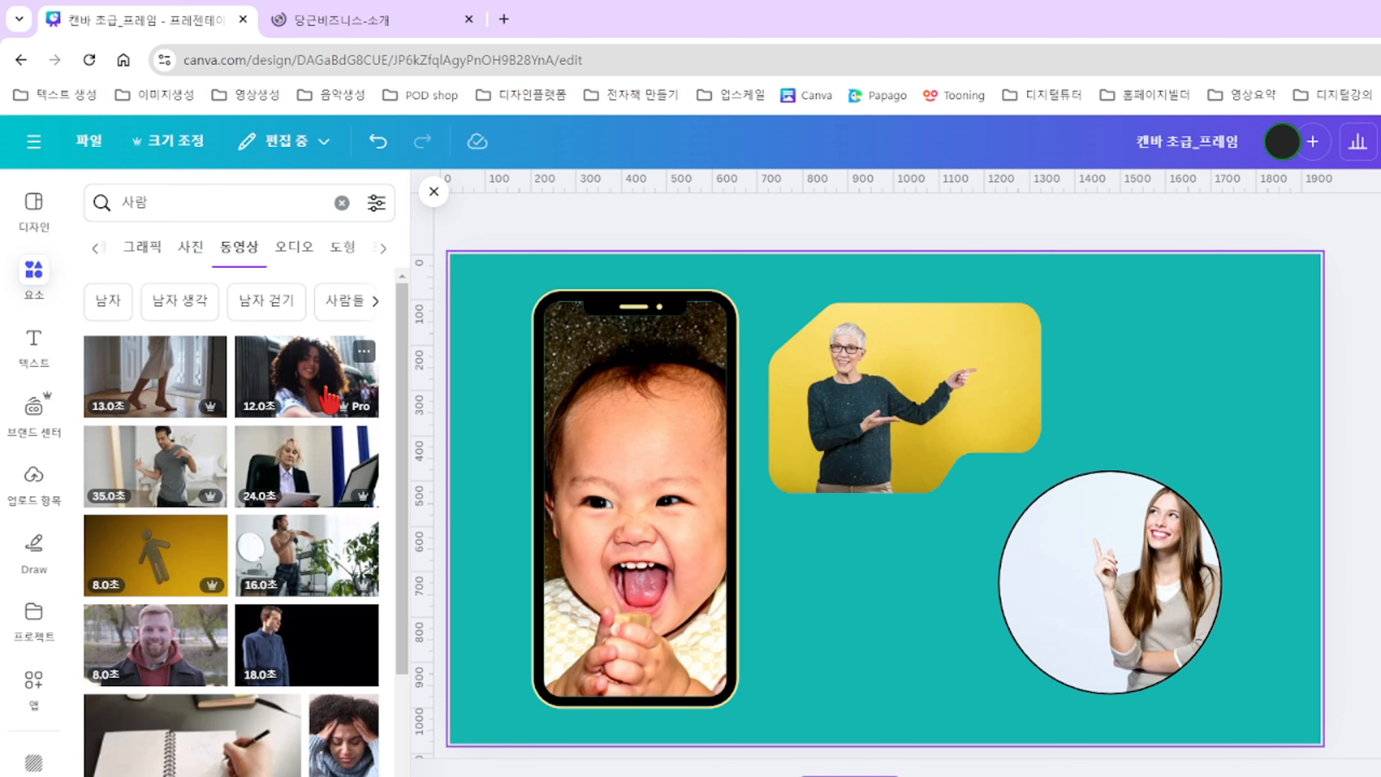
{"action": "left_click_drag", "start_coordinate": [305, 375], "coordinate": [601, 435]}
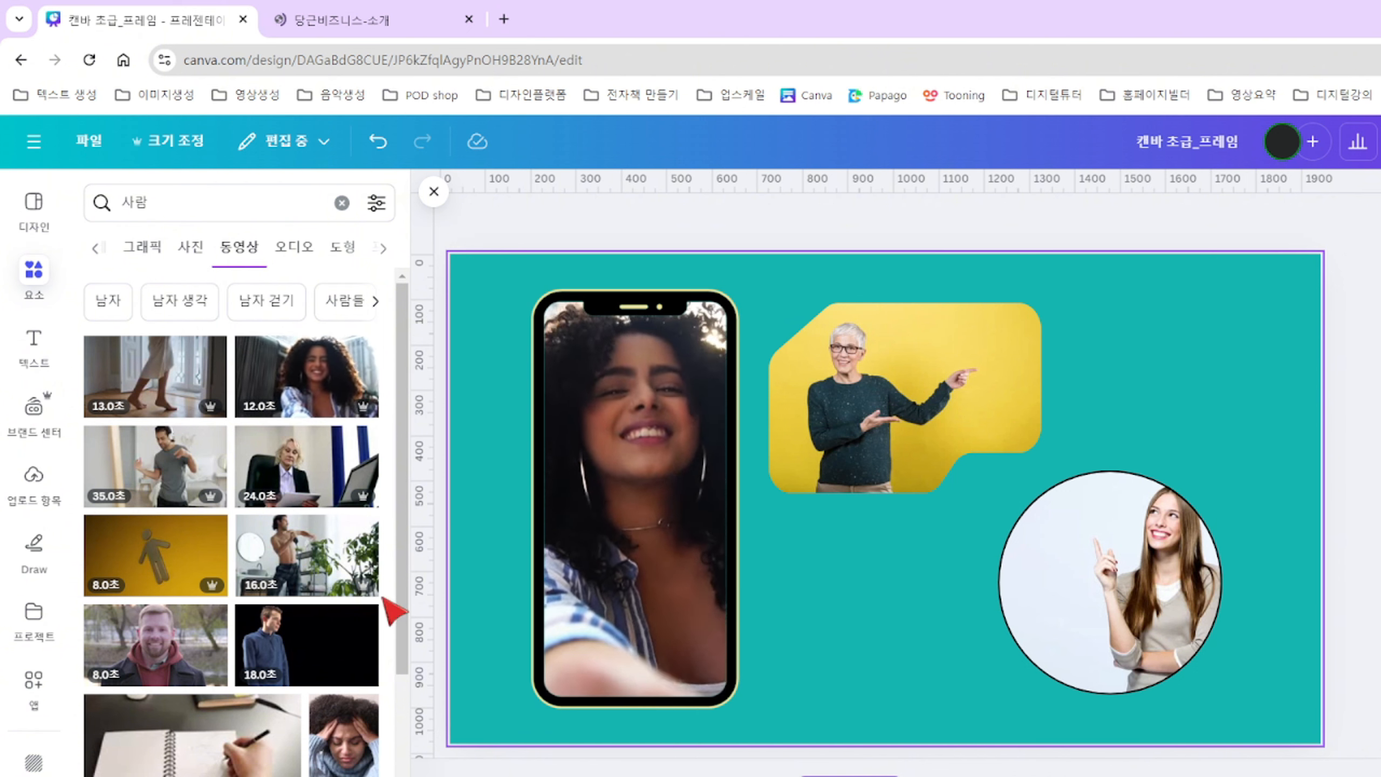
{"action": "left_click_drag", "start_coordinate": [306, 466], "coordinate": [944, 420]}
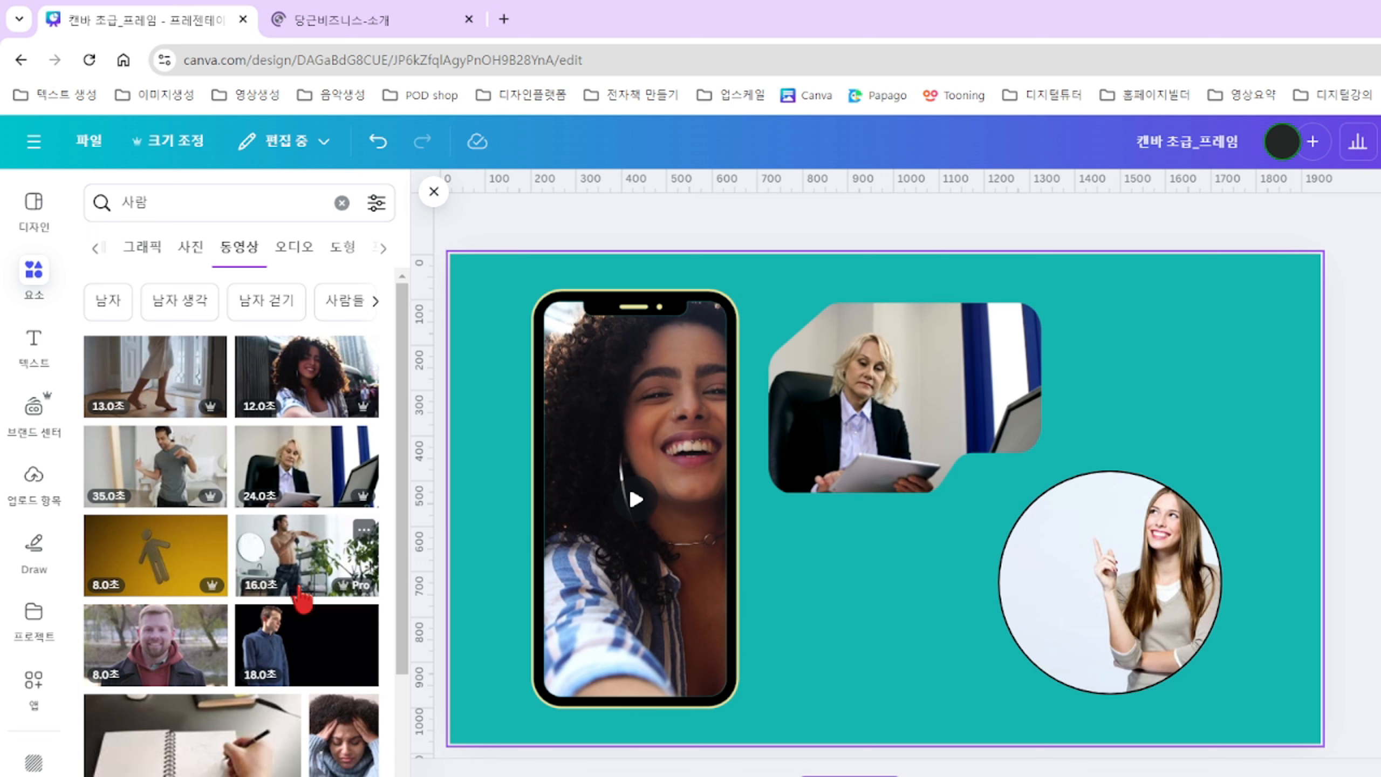
{"action": "scroll", "coordinate": [263, 583], "scroll_direction": "down", "scroll_amount": 2}
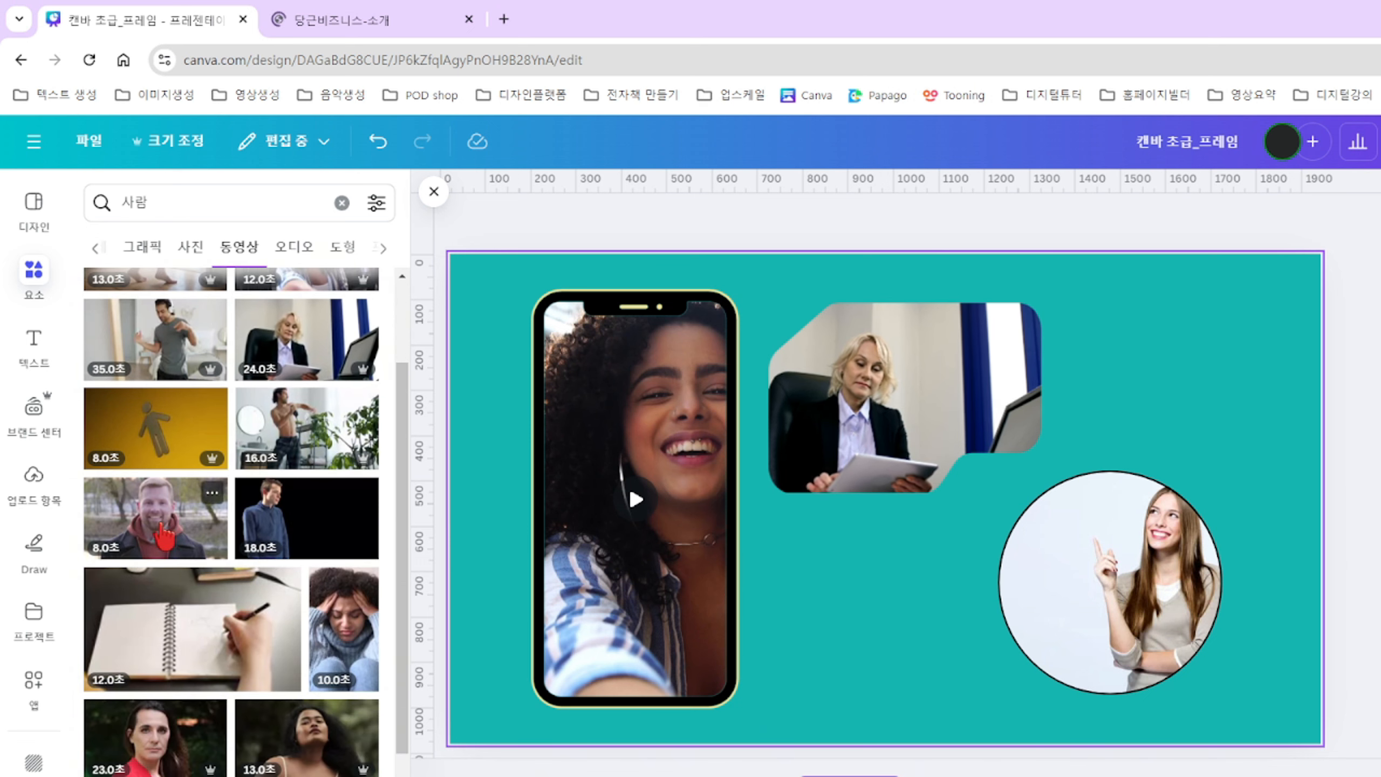
{"action": "left_click_drag", "start_coordinate": [300, 405], "coordinate": [1025, 552]}
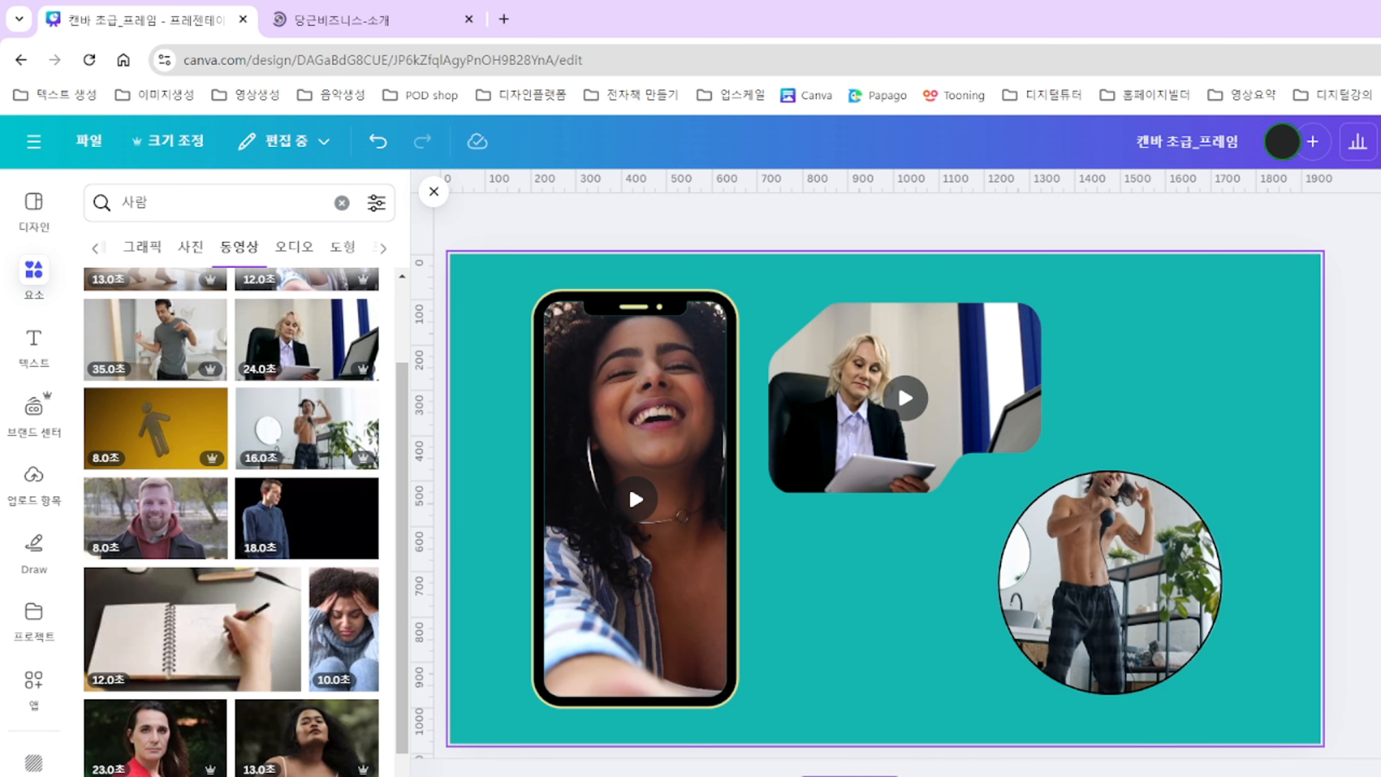
Go to the page with the LOVE frame and fill its square frame with the bright turquoise document colour.
{"action": "left_click", "coordinate": [973, 772]}
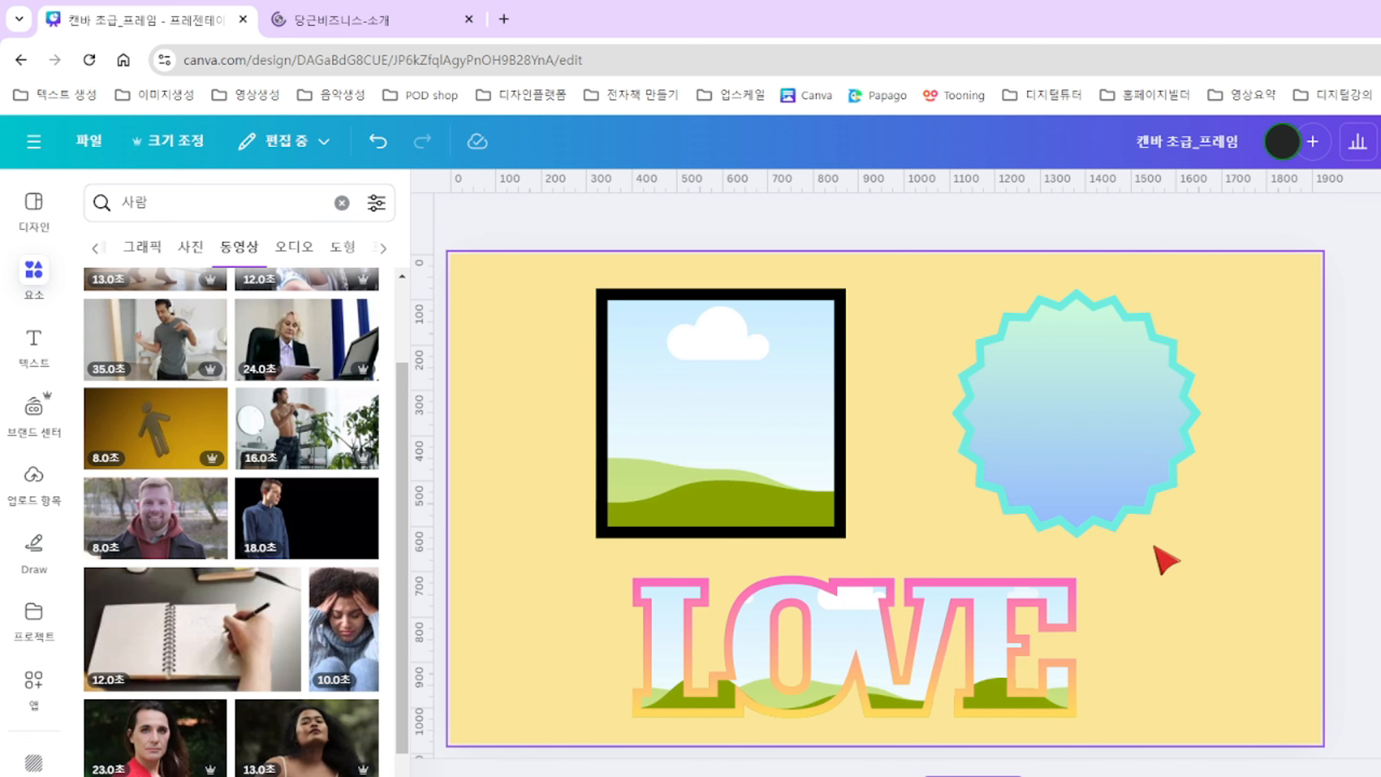
{"action": "left_click", "coordinate": [772, 496]}
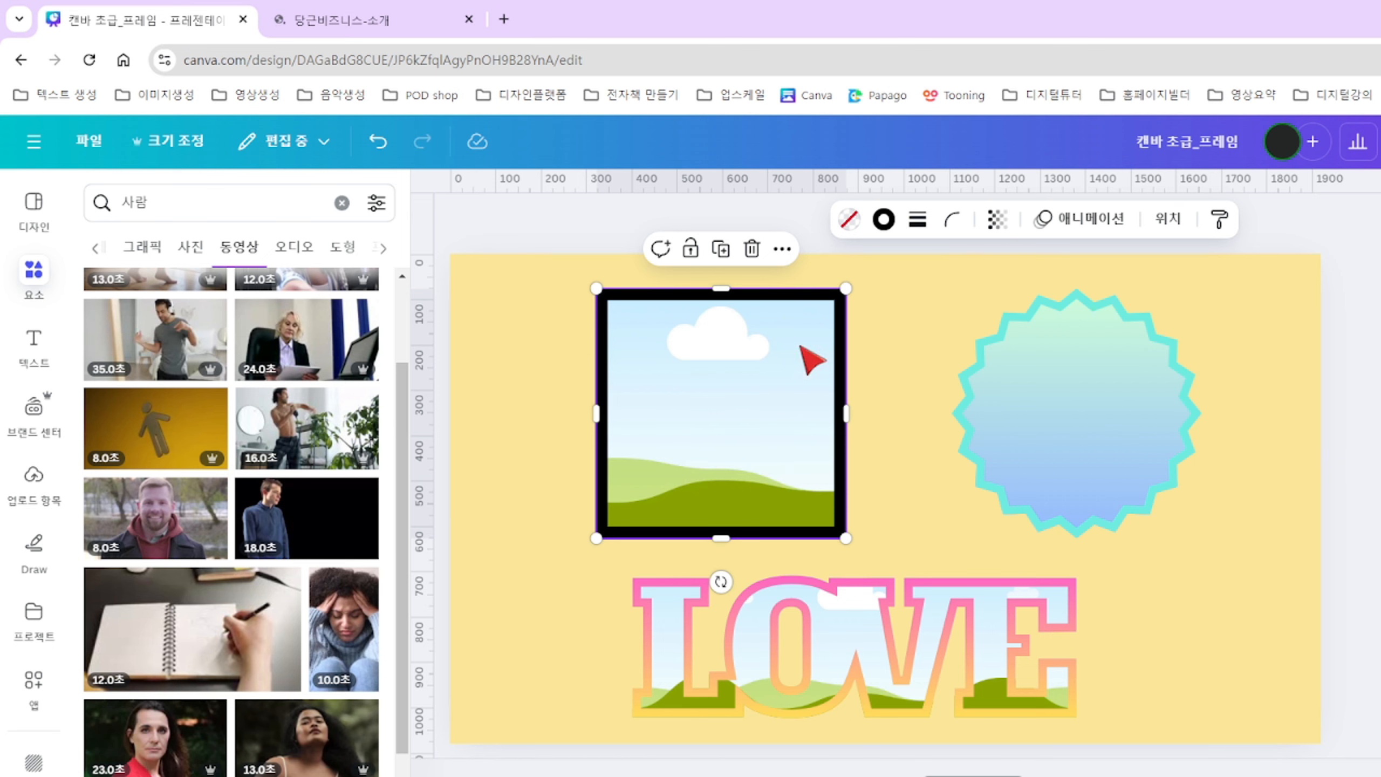
{"action": "left_click", "coordinate": [849, 219]}
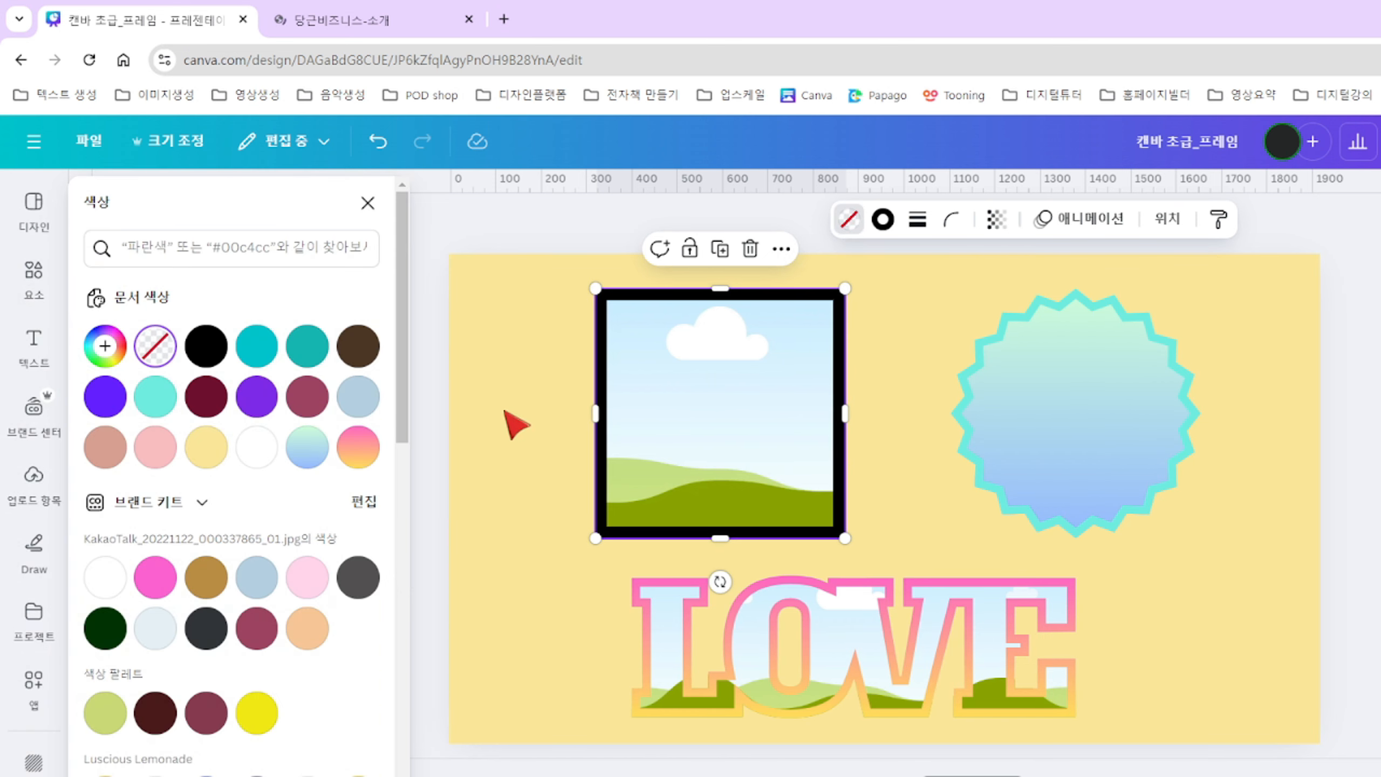
{"action": "left_click", "coordinate": [258, 351]}
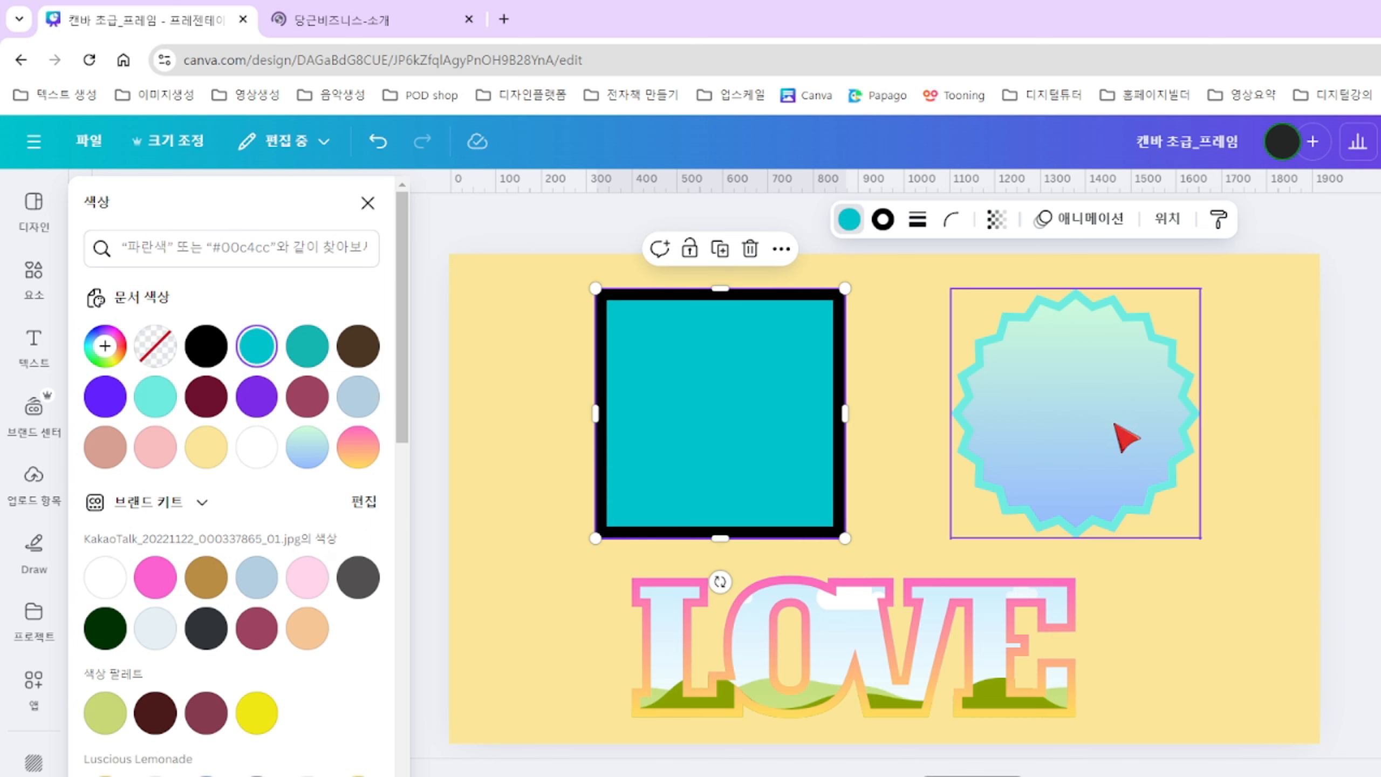
Fill the zigzag-edged badge frame with the pink-to-yellow gradient from the document colours.
{"action": "left_click", "coordinate": [1125, 435]}
{"action": "left_click", "coordinate": [849, 219]}
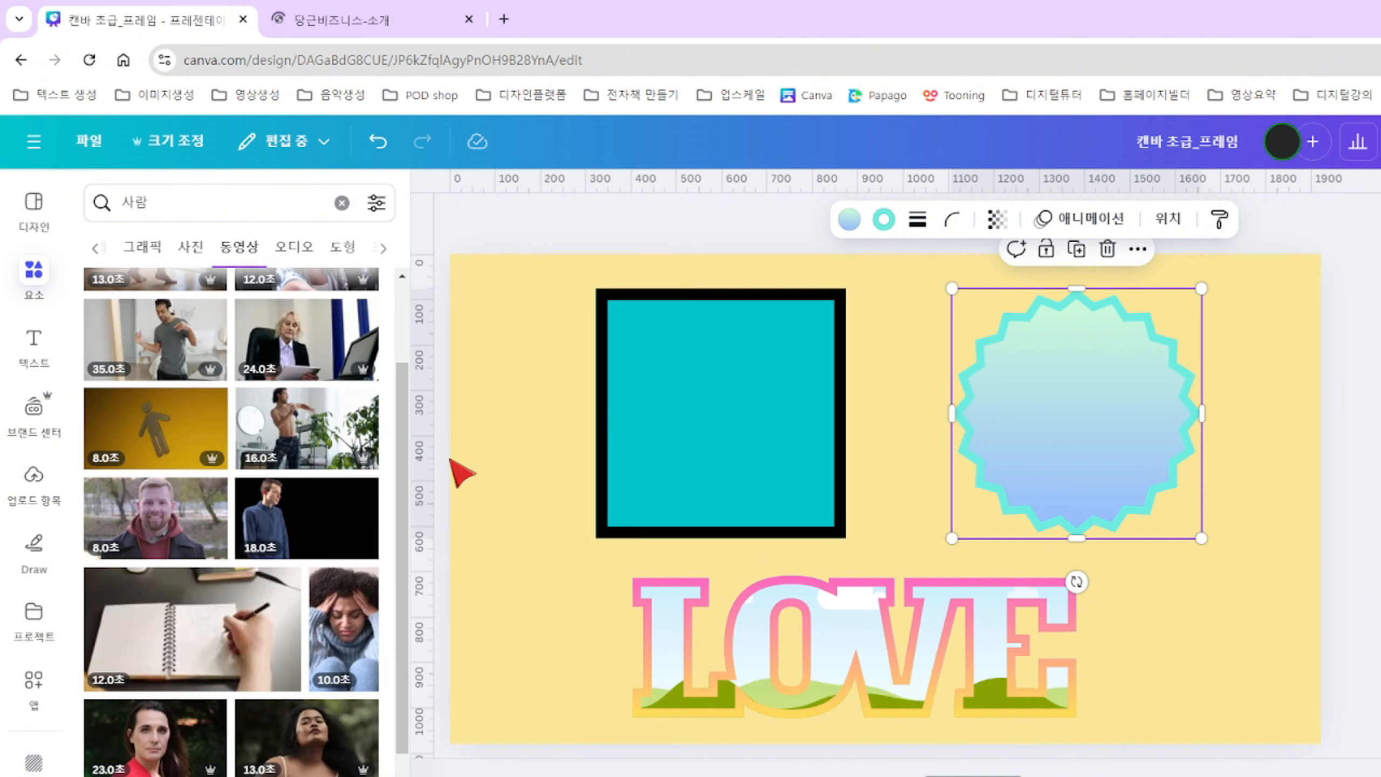
{"action": "left_click", "coordinate": [848, 219]}
{"action": "scroll", "coordinate": [393, 427], "scroll_direction": "down", "scroll_amount": 2}
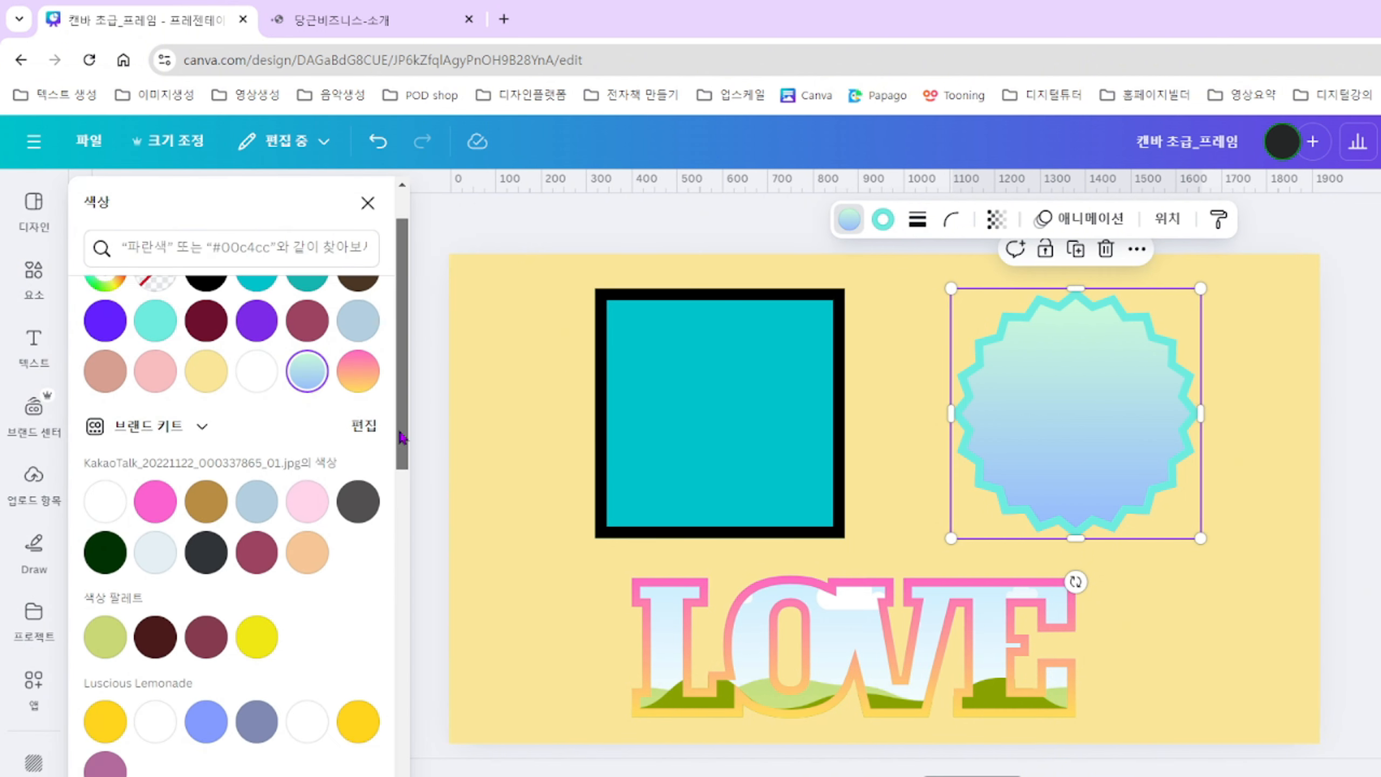
{"action": "left_click", "coordinate": [357, 364]}
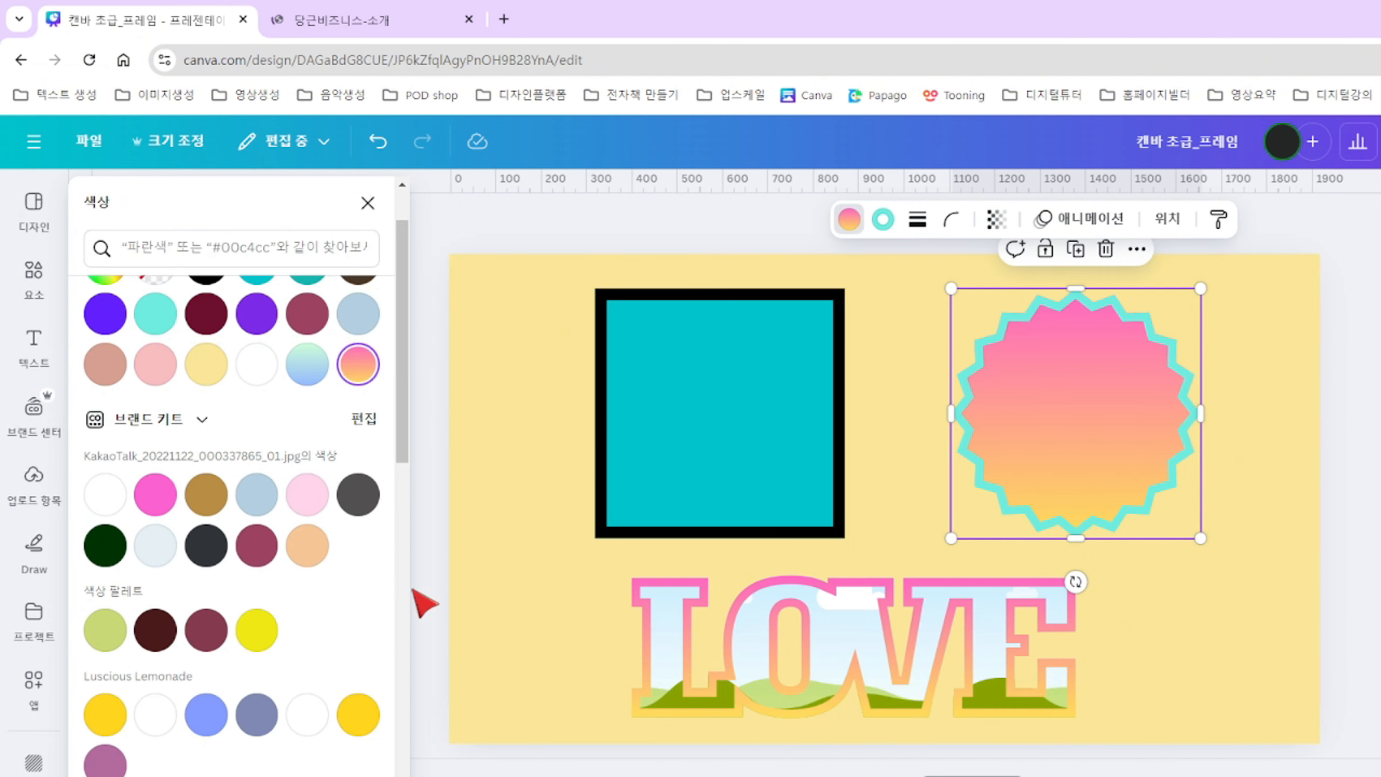
{"action": "scroll", "coordinate": [369, 684], "scroll_direction": "down", "scroll_amount": 6}
{"action": "scroll", "coordinate": [363, 685], "scroll_direction": "up", "scroll_amount": 8}
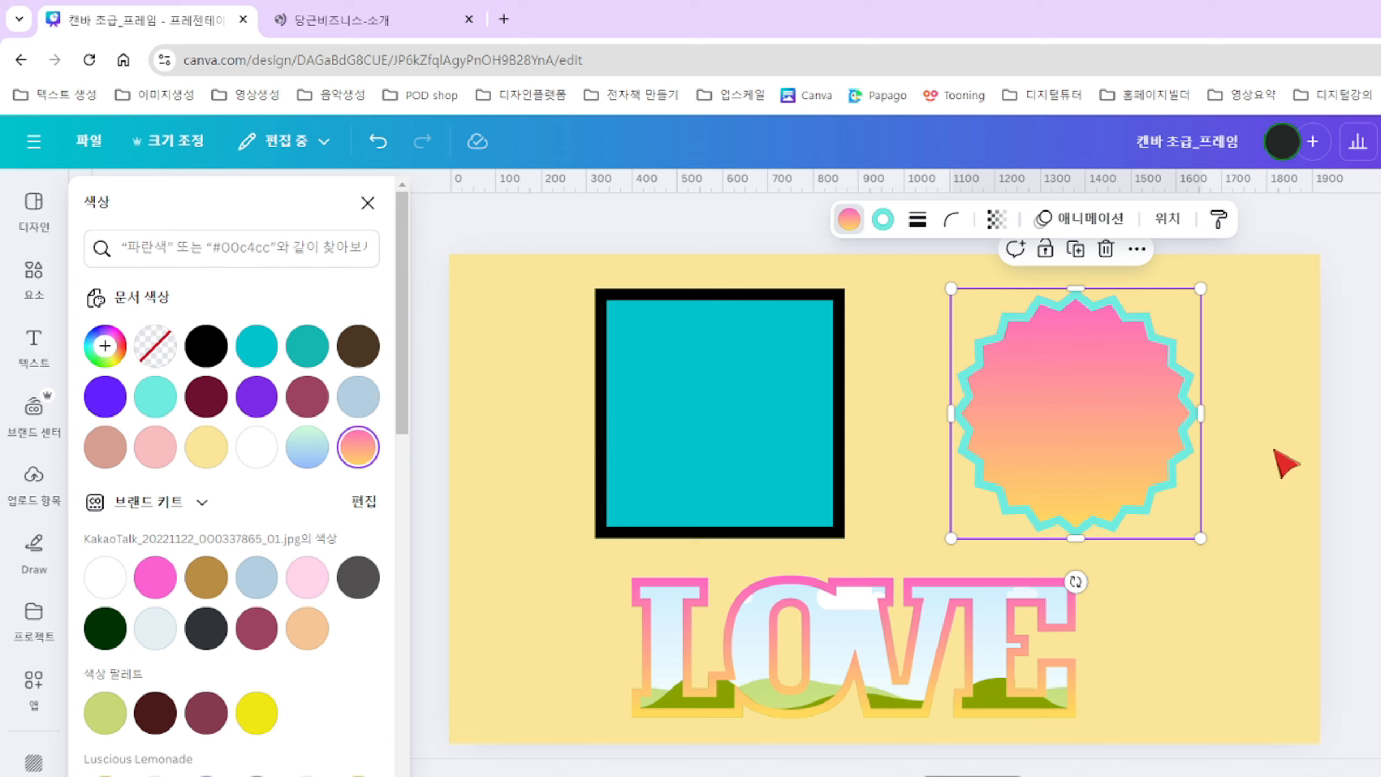
Give the turquoise square frame a solid black border with a thickness of 12.
{"action": "left_click", "coordinate": [644, 368]}
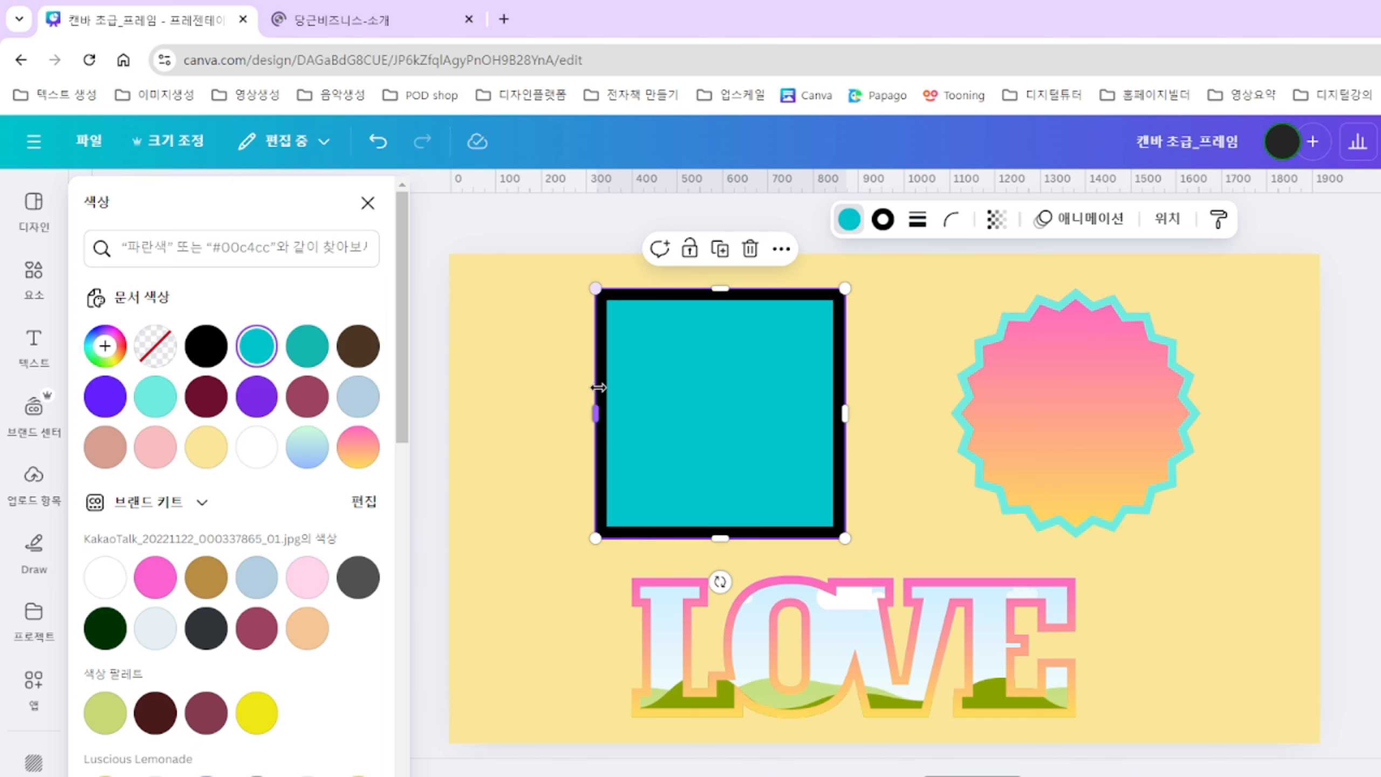
{"action": "left_click", "coordinate": [883, 220]}
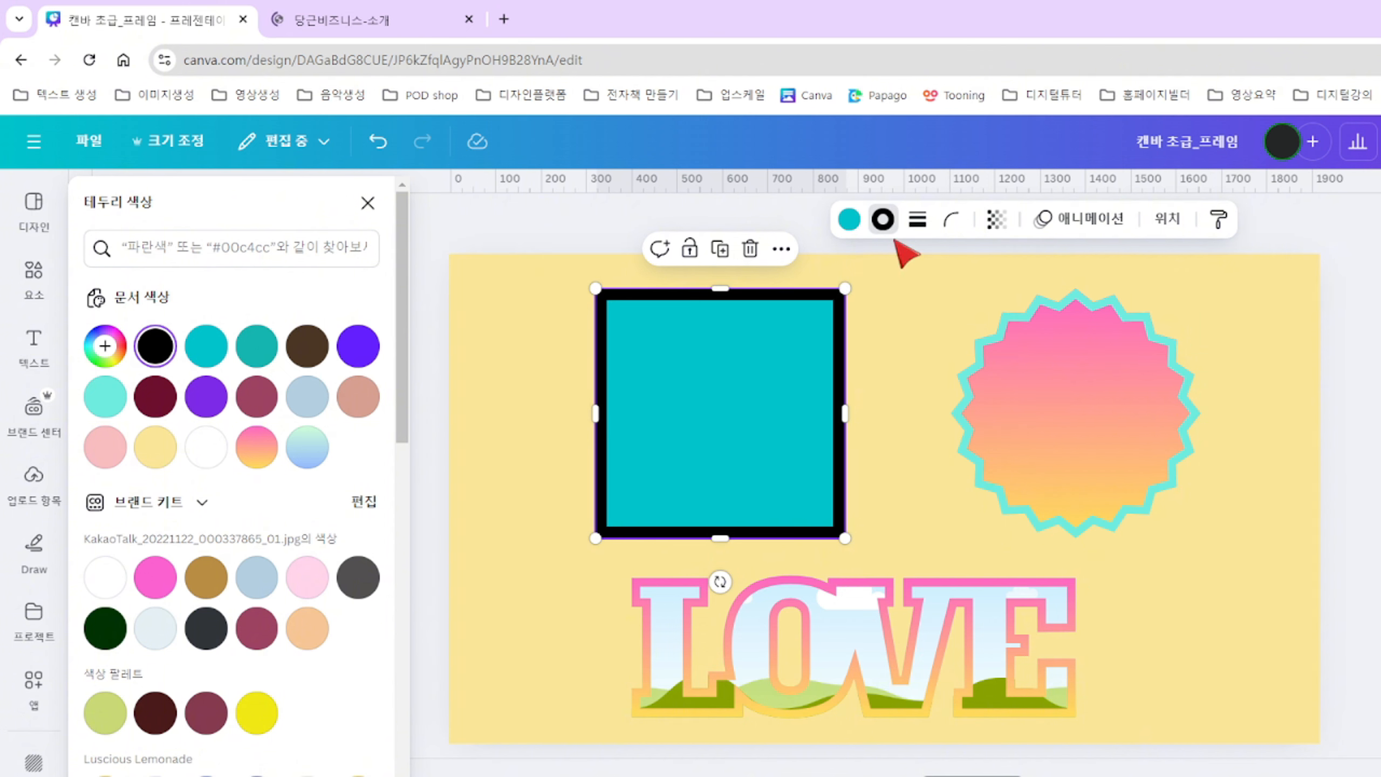
{"action": "left_click", "coordinate": [917, 219]}
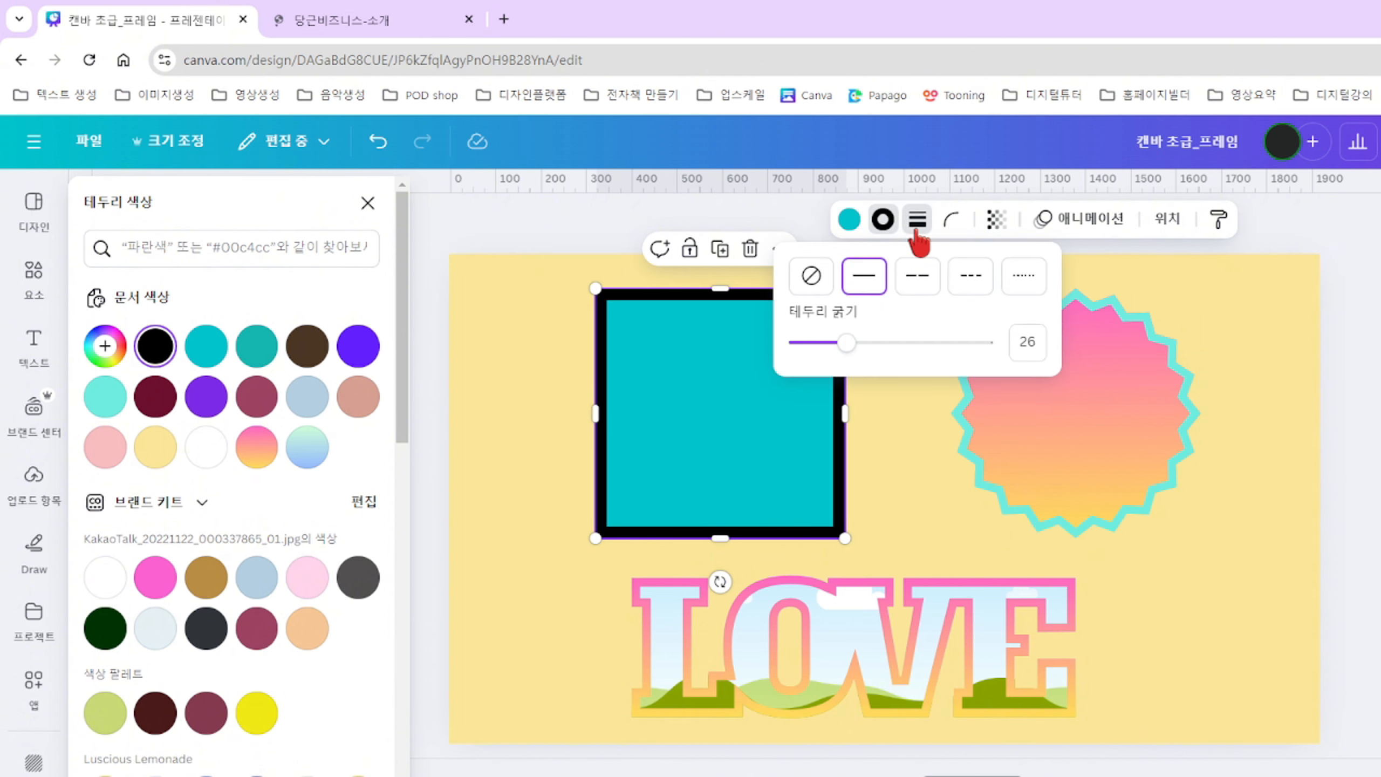
{"action": "left_click", "coordinate": [732, 370]}
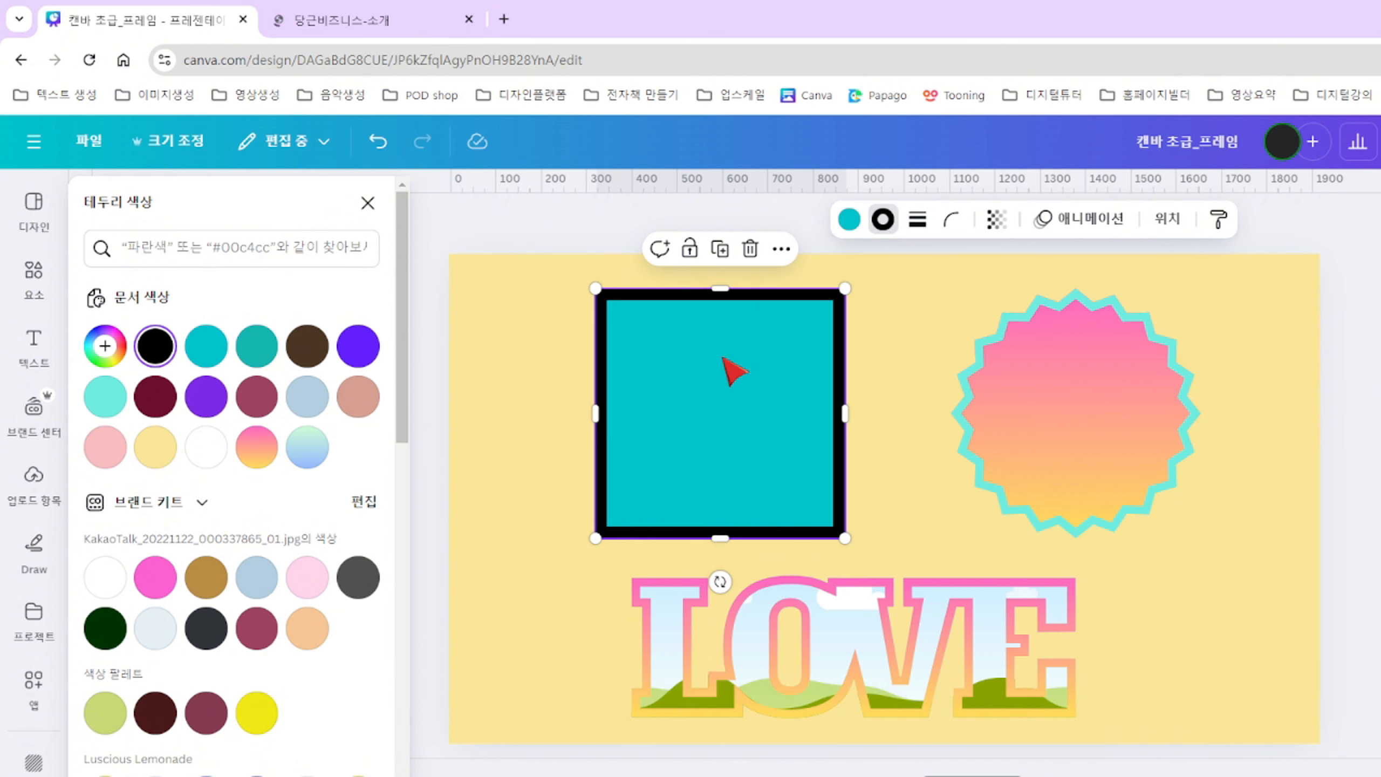
{"action": "left_click", "coordinate": [917, 220]}
{"action": "left_click", "coordinate": [811, 276]}
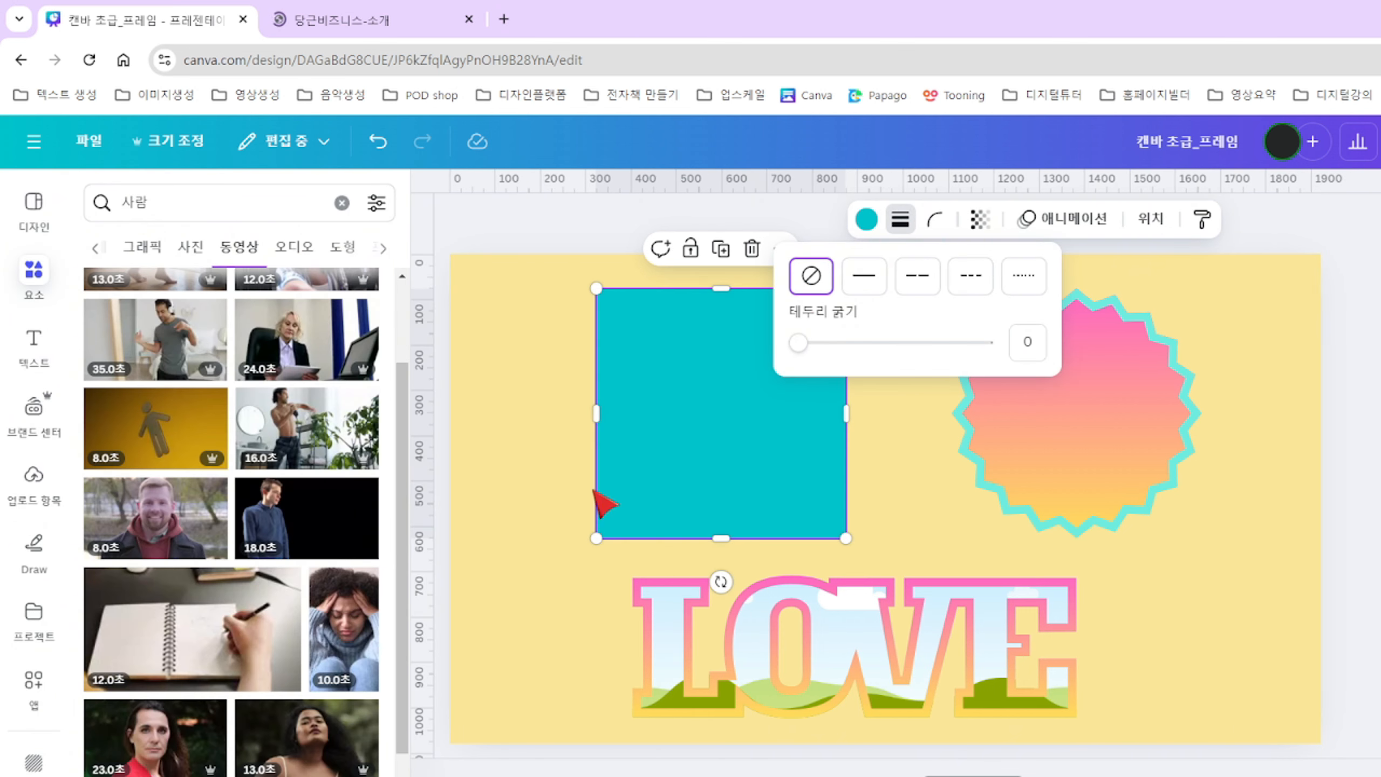
{"action": "left_click", "coordinate": [873, 277]}
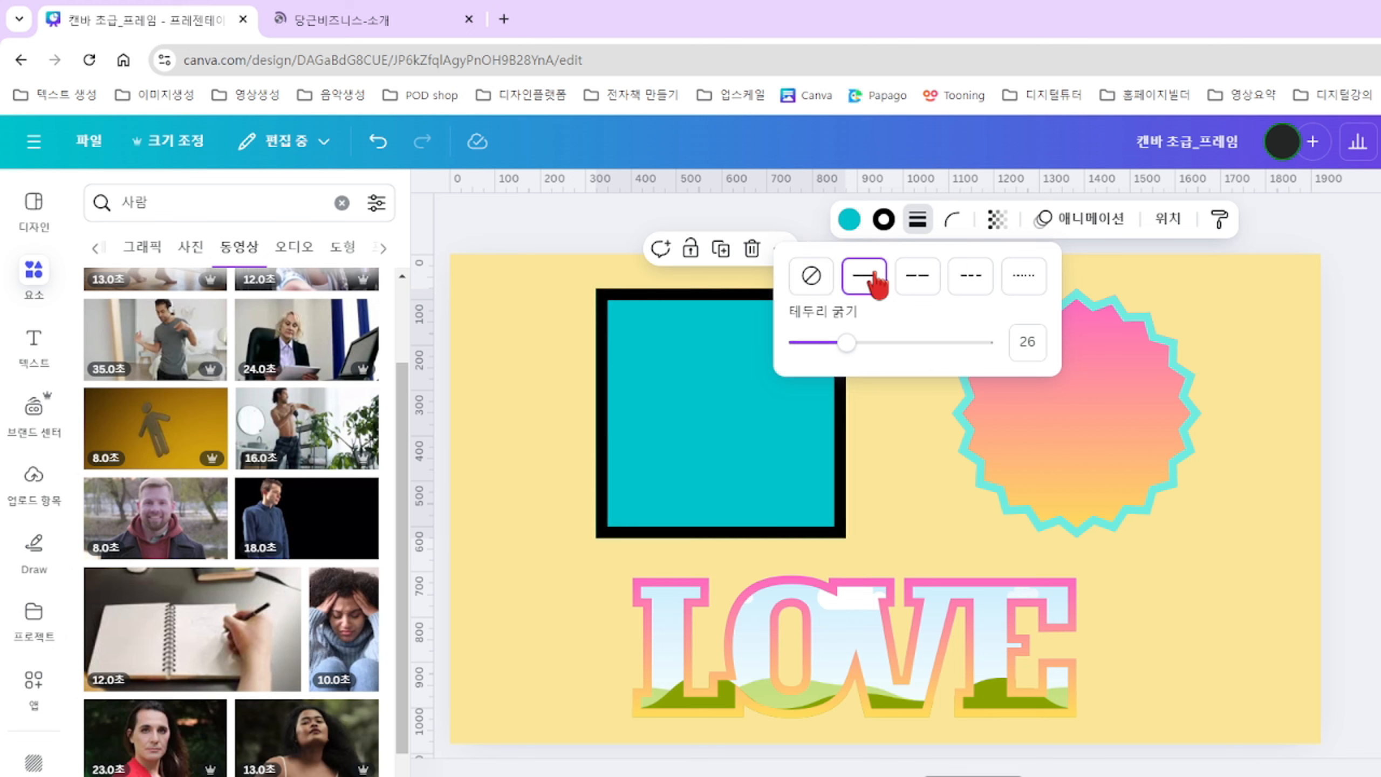
{"action": "left_click_drag", "start_coordinate": [849, 344], "coordinate": [807, 349]}
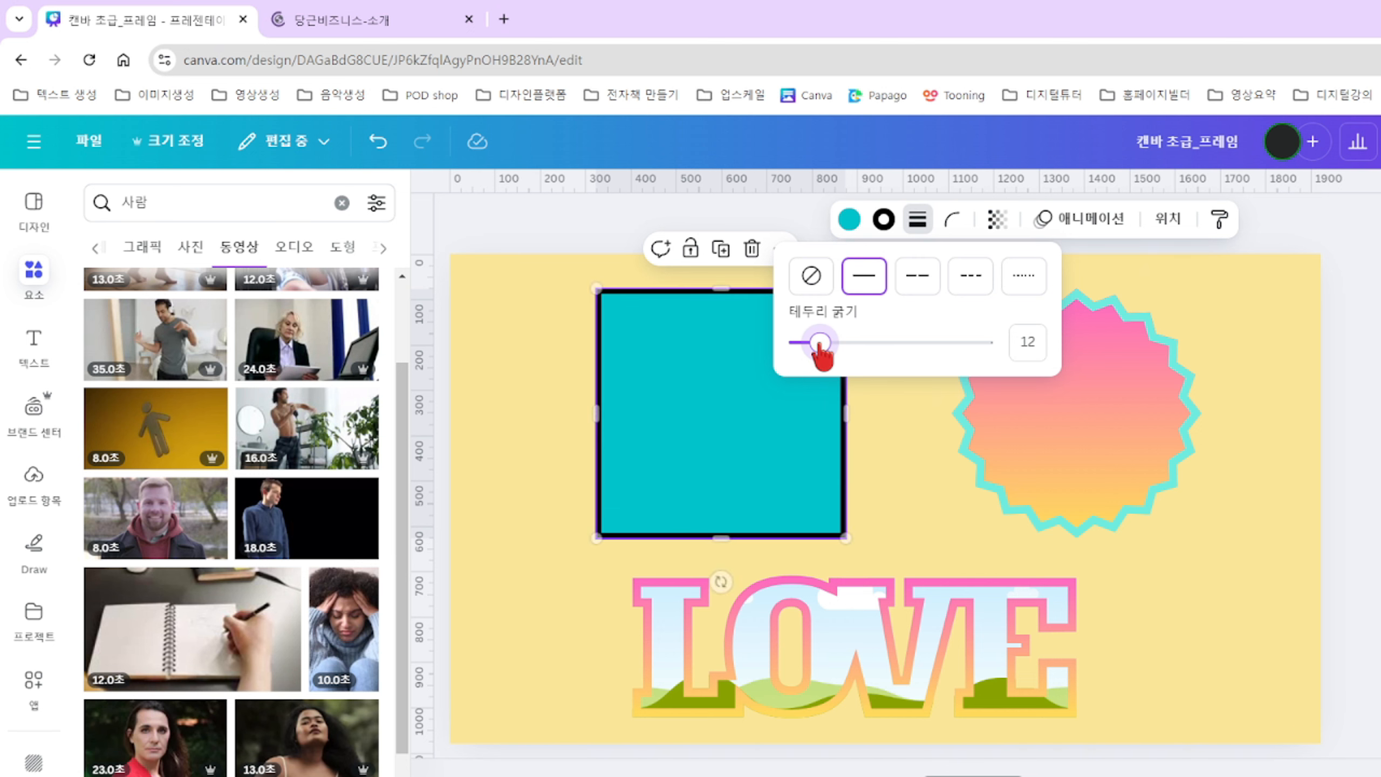
{"action": "left_click", "coordinate": [897, 413]}
Open the border colour and border style settings of the zigzag-edged badge frame.
{"action": "left_click", "coordinate": [1085, 401]}
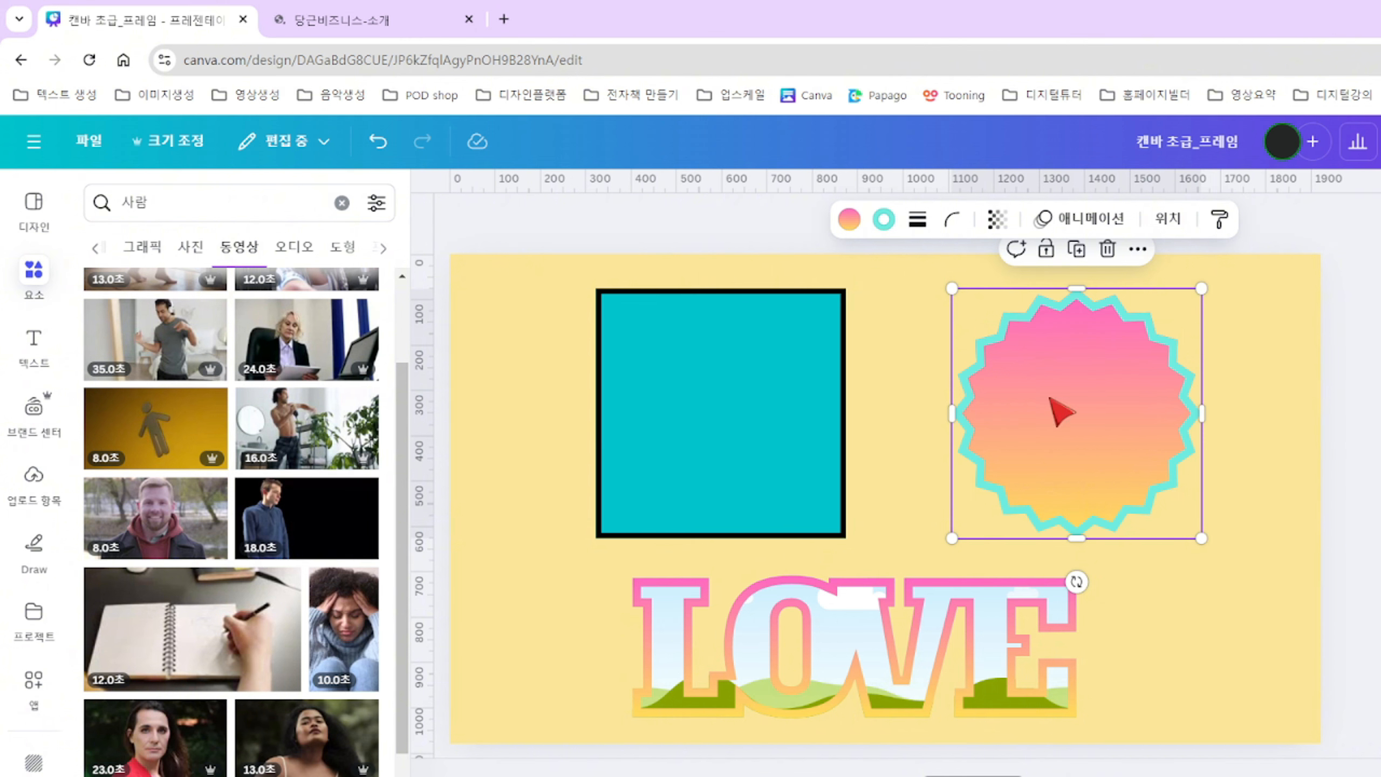
{"action": "left_click", "coordinate": [883, 218]}
{"action": "left_click", "coordinate": [917, 218]}
{"action": "left_click", "coordinate": [1164, 471]}
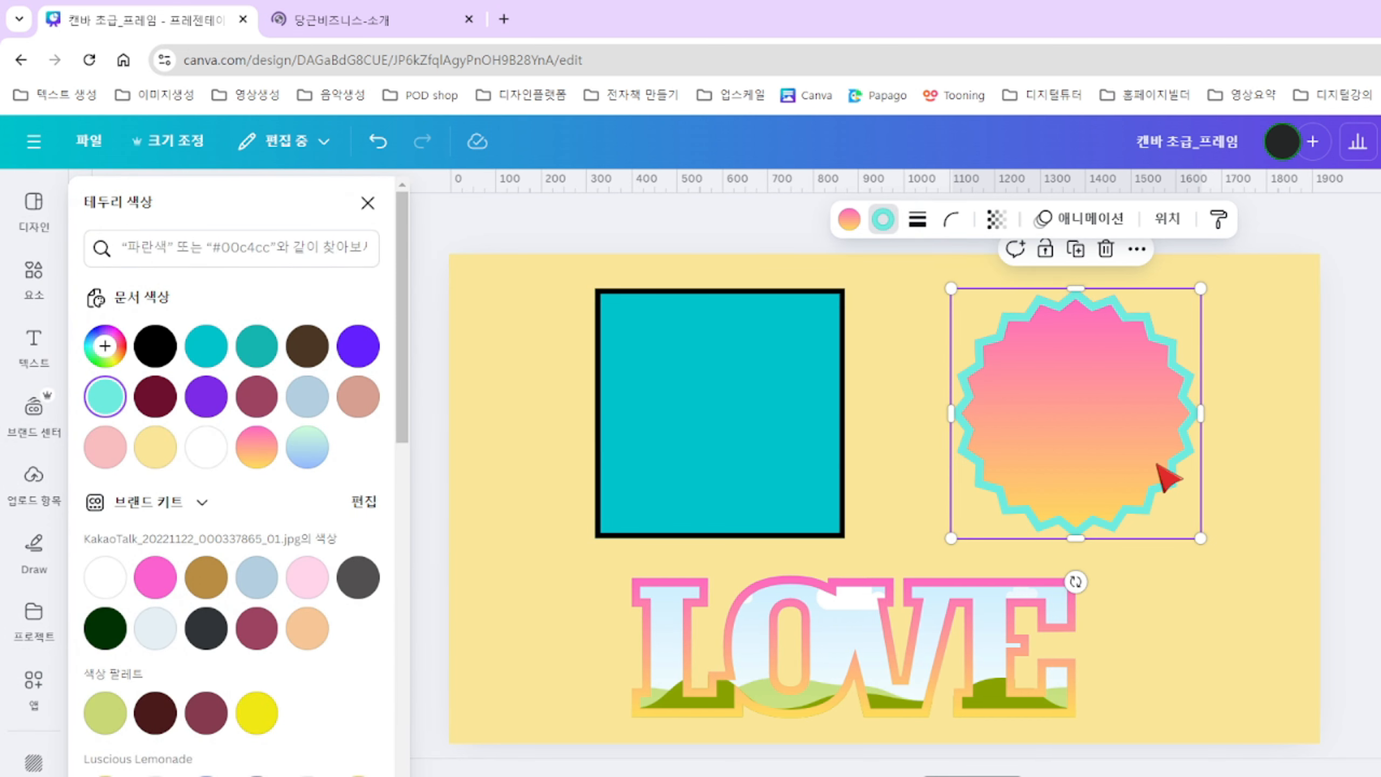
Round the corners of the zigzag-edged badge frame so that its points become soft waves.
{"action": "left_click", "coordinate": [951, 229]}
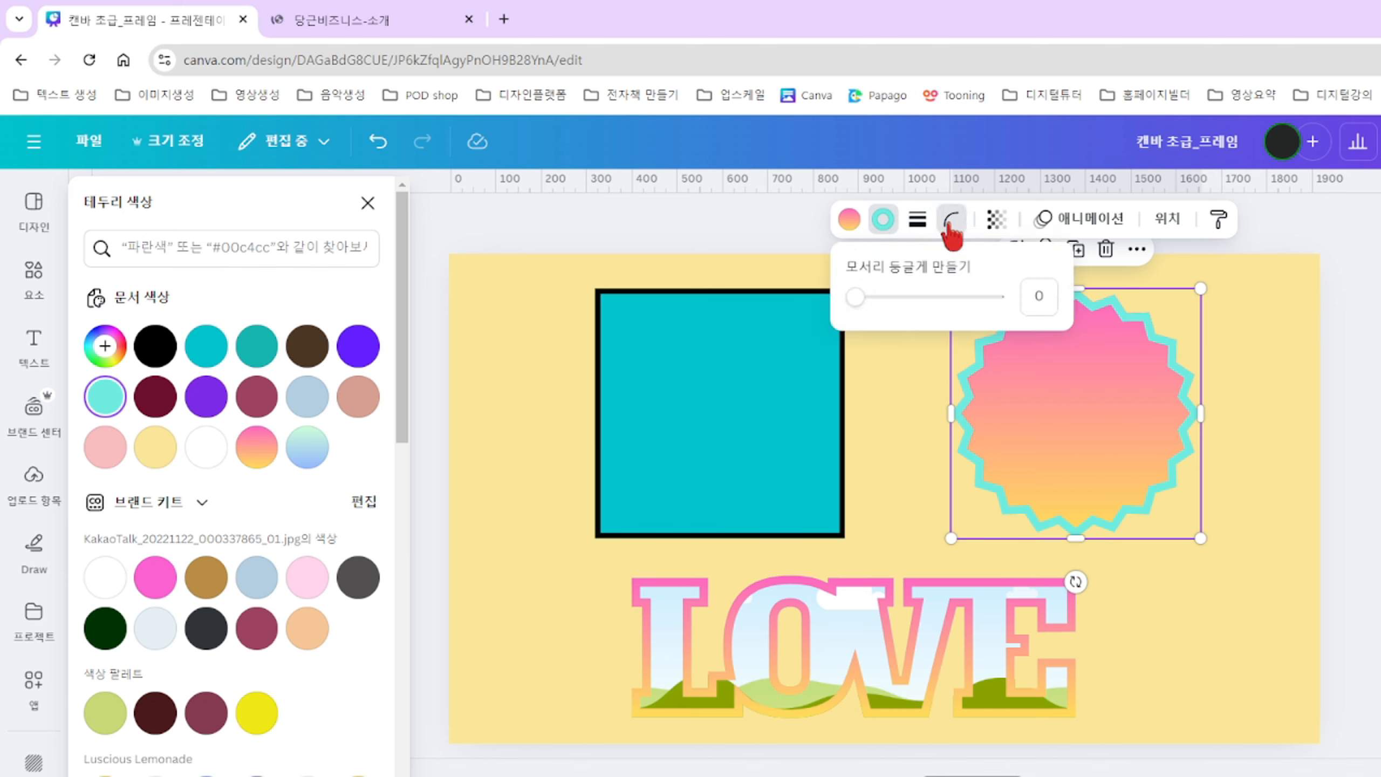
{"action": "left_click_drag", "start_coordinate": [860, 302], "coordinate": [913, 310]}
{"action": "left_click", "coordinate": [1129, 425]}
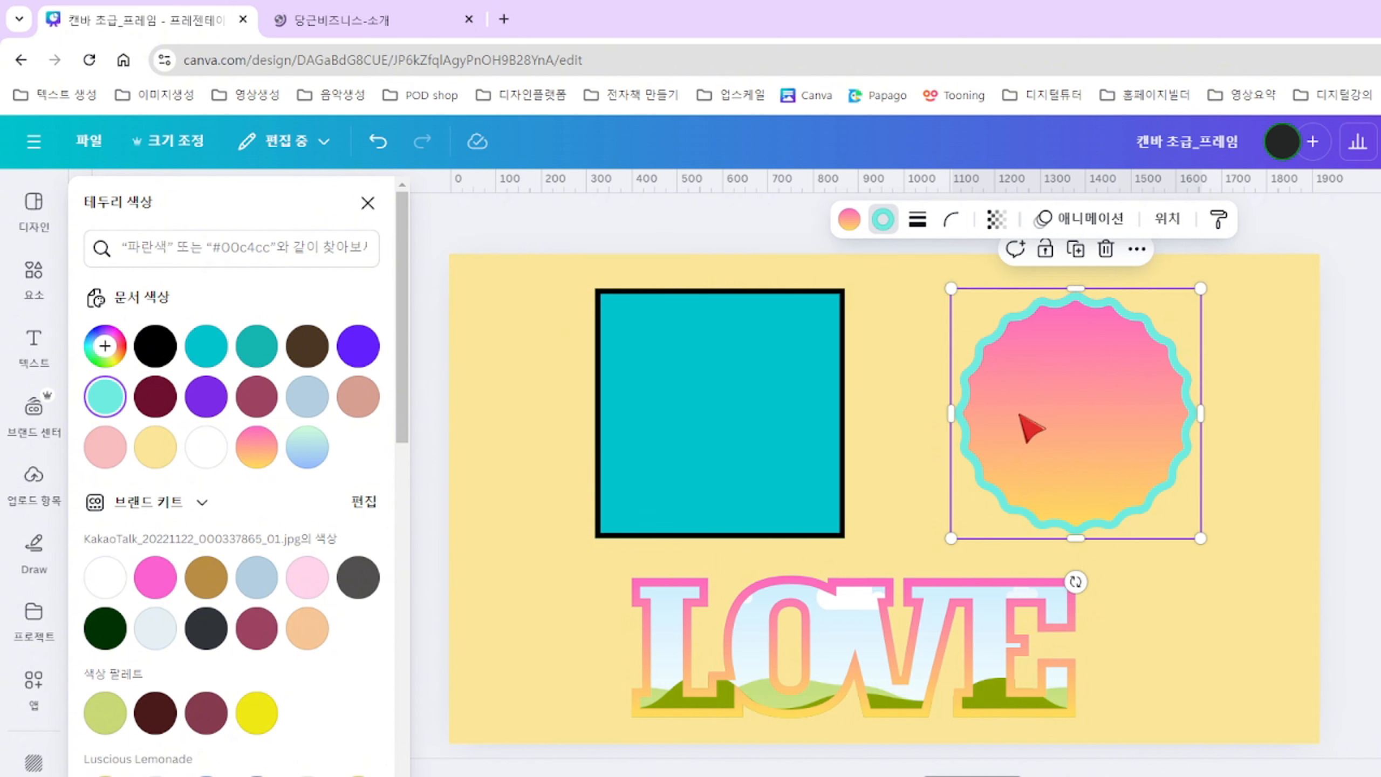
Round the corners of the turquoise square frame and deselect it.
{"action": "left_click", "coordinate": [797, 436]}
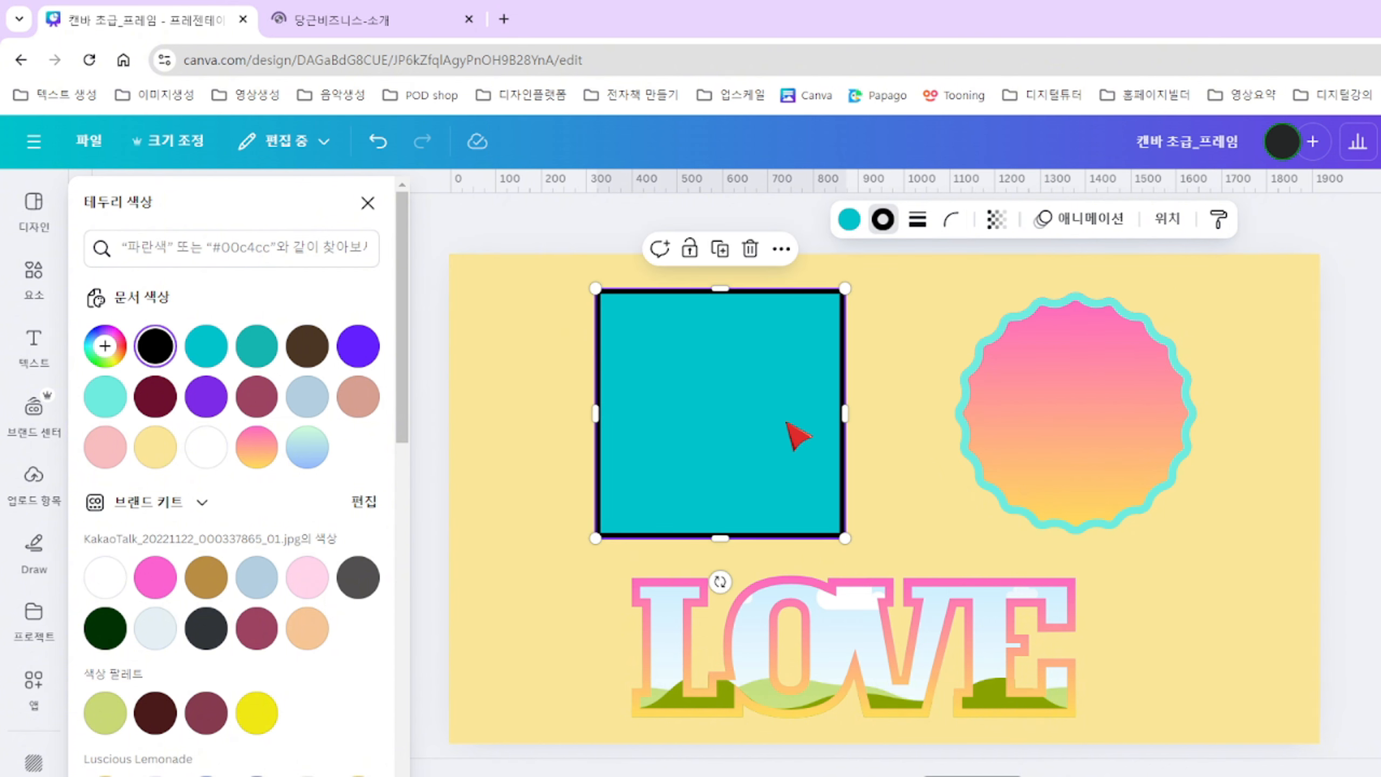
{"action": "left_click", "coordinate": [952, 220]}
{"action": "left_click_drag", "start_coordinate": [865, 297], "coordinate": [957, 320]}
{"action": "left_click", "coordinate": [1131, 607]}
{"action": "left_click", "coordinate": [1132, 608]}
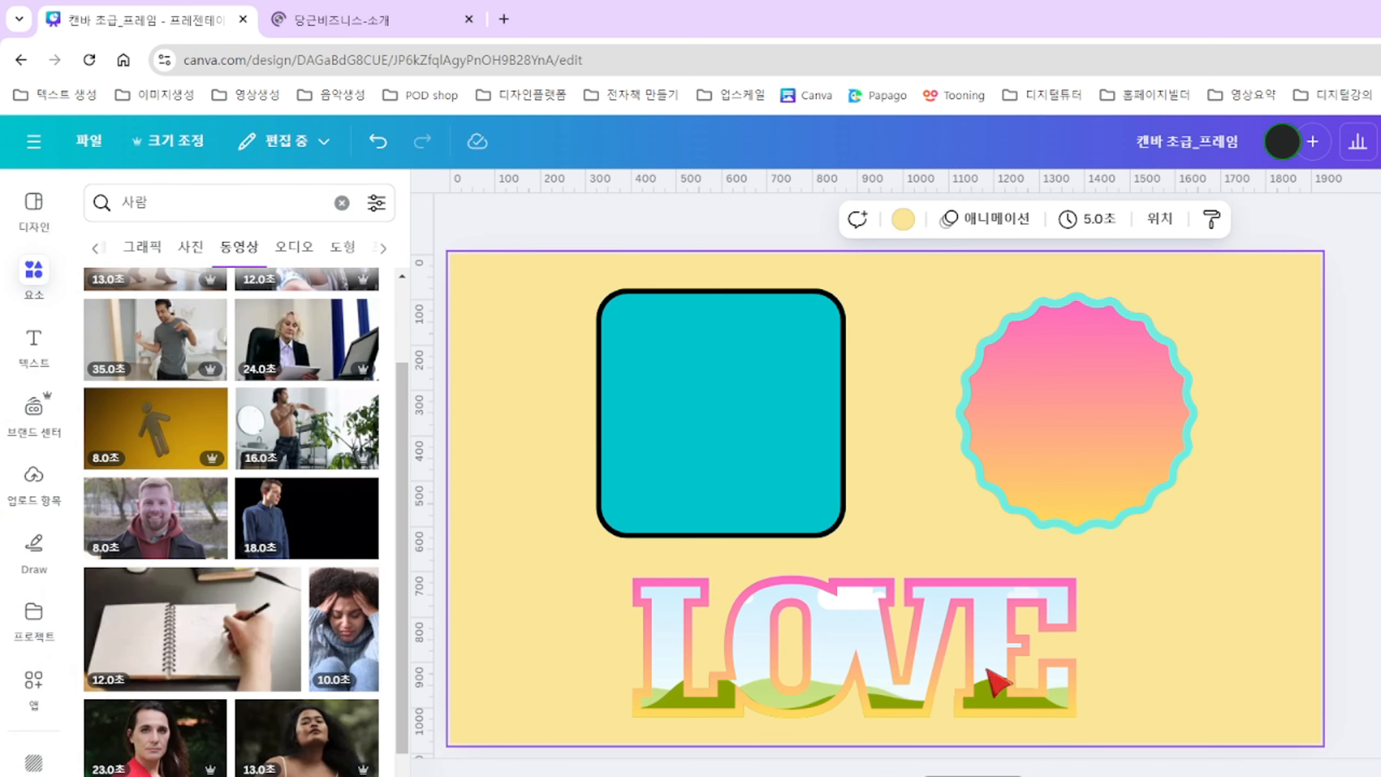
Shift the LOVE frame slightly to the right and switch its border off and back to a solid line with a thickness of 19.
{"action": "left_click", "coordinate": [845, 674]}
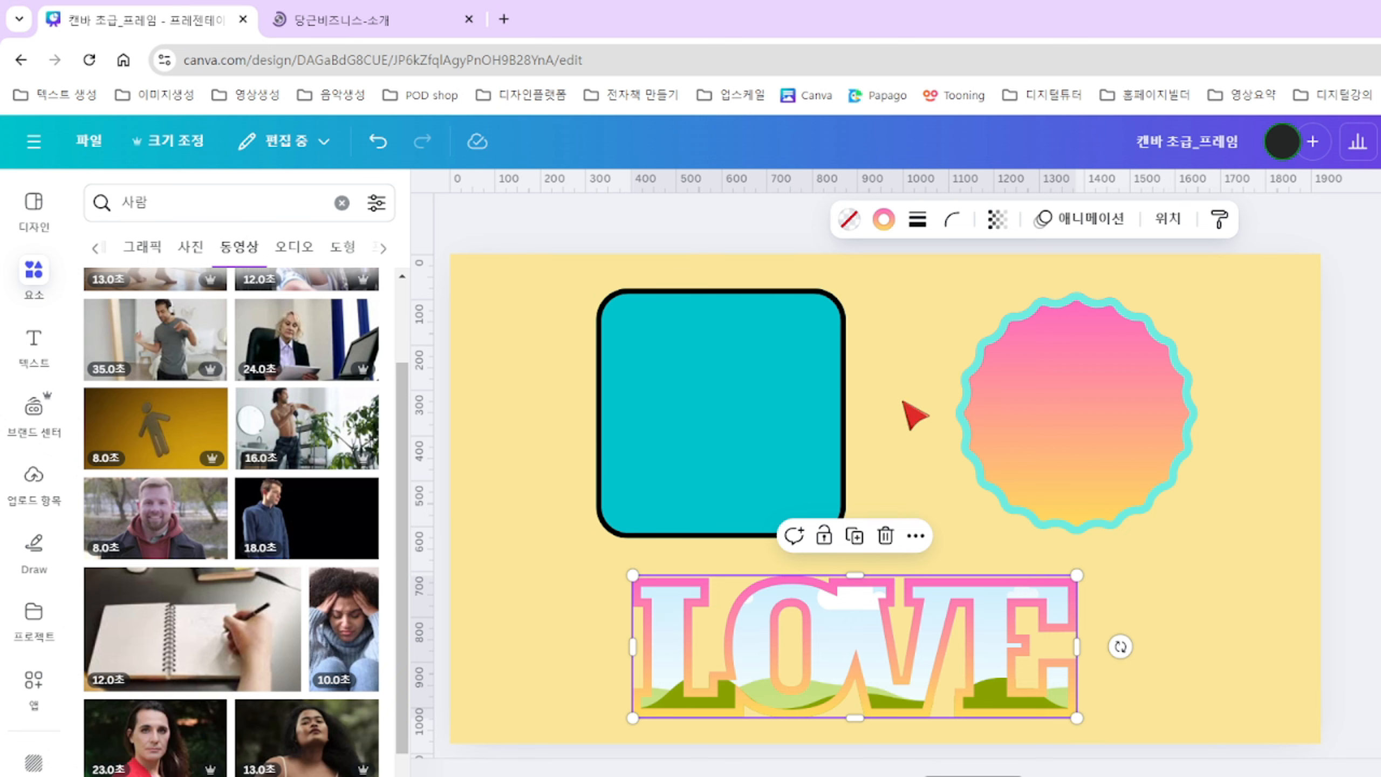
{"action": "left_click_drag", "start_coordinate": [989, 647], "coordinate": [1008, 648]}
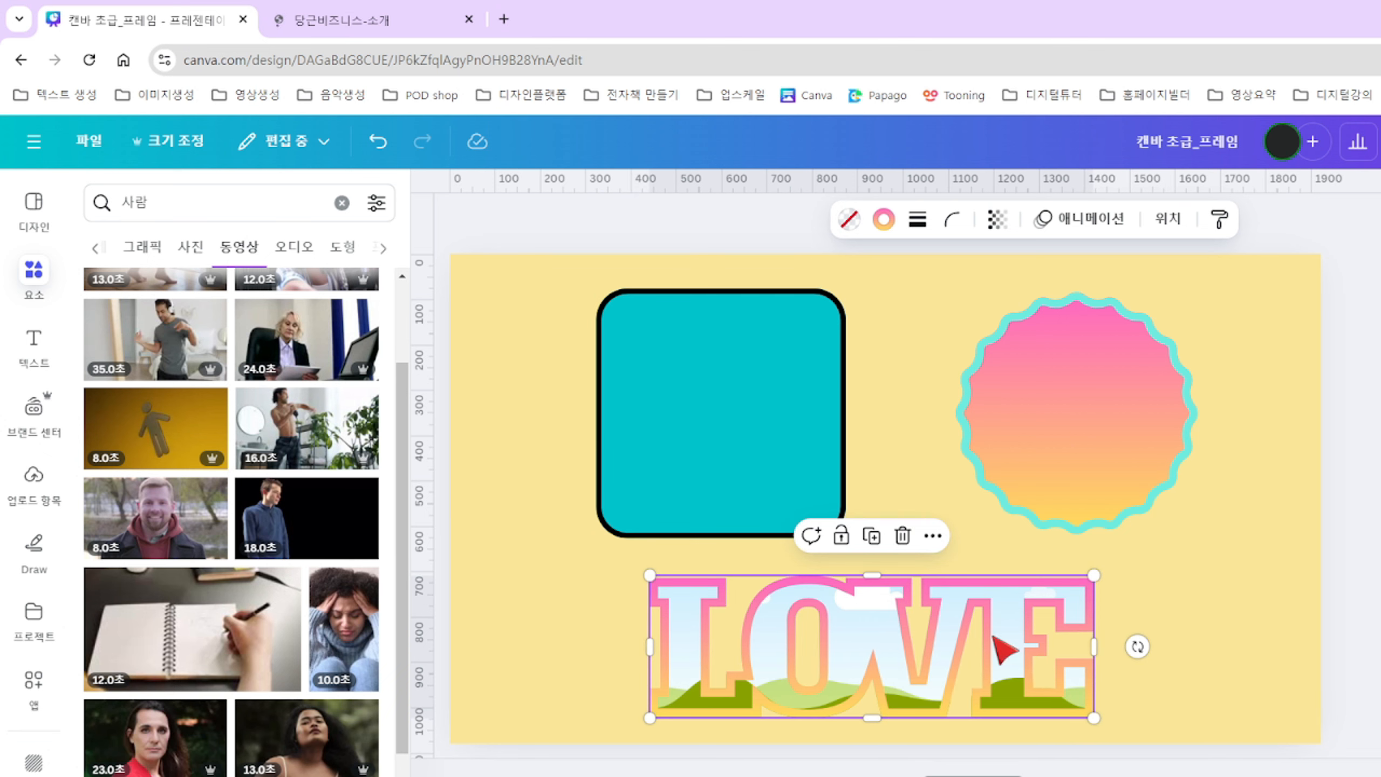
{"action": "left_click", "coordinate": [883, 220]}
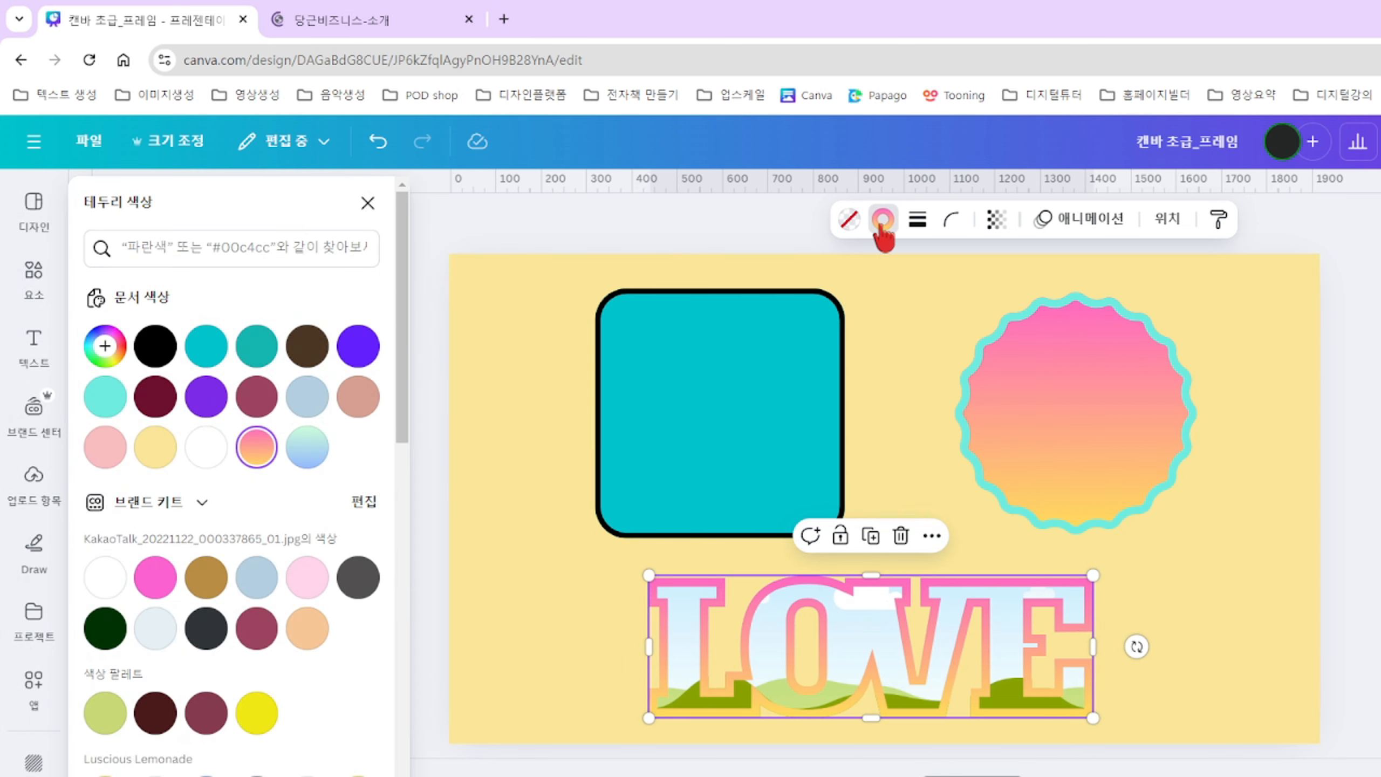
{"action": "left_click", "coordinate": [916, 221]}
{"action": "left_click", "coordinate": [813, 279]}
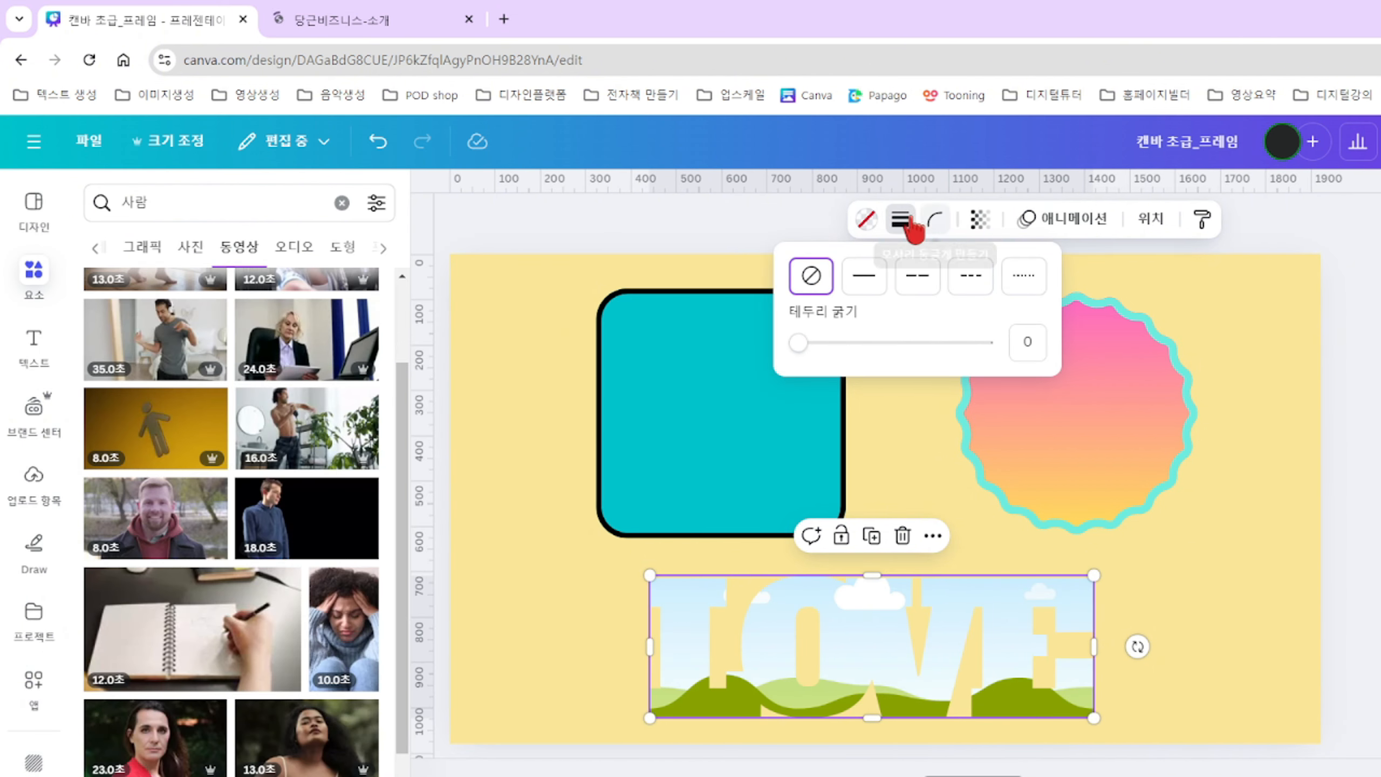
{"action": "left_click", "coordinate": [870, 280]}
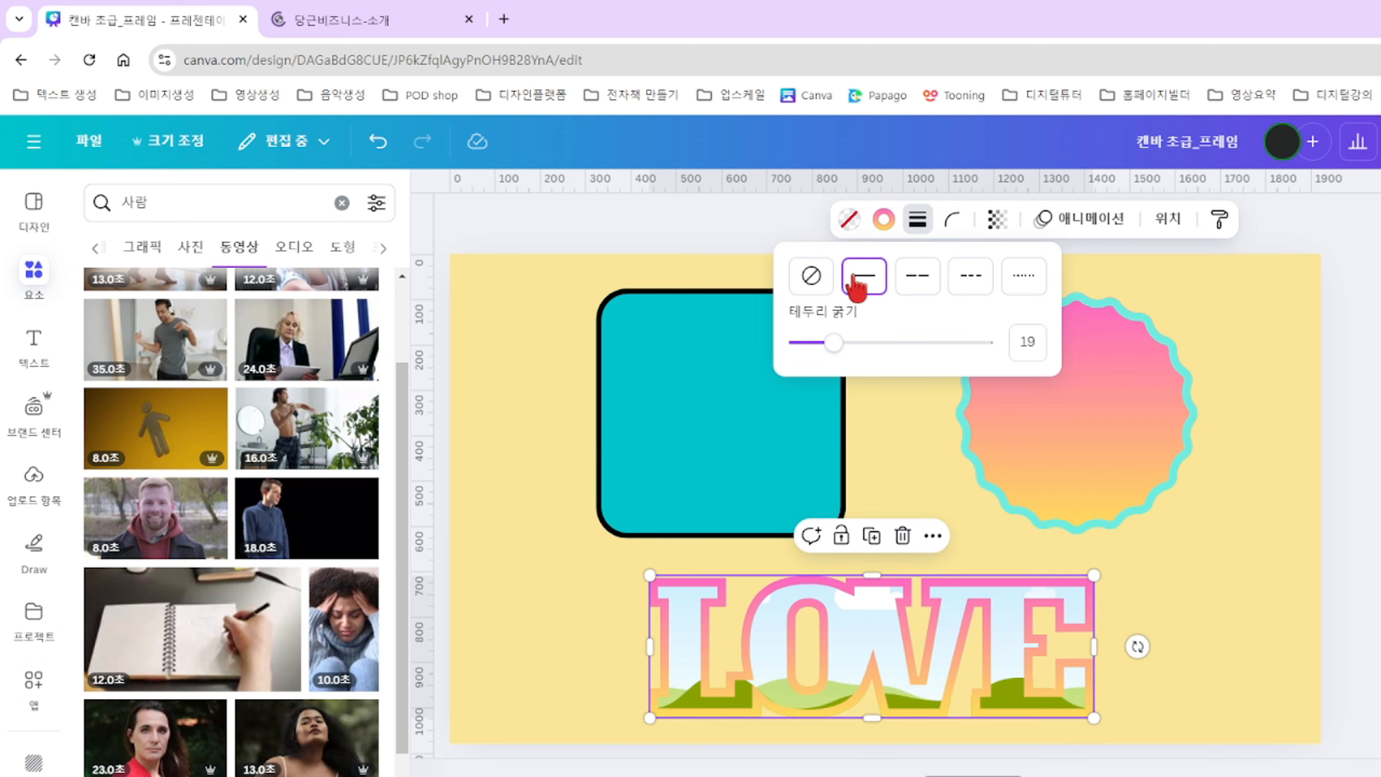
Try teal and a yellow-to-pink gradient on the LOVE frame's border, settling on the purple-to-turquoise default gradient.
{"action": "left_click", "coordinate": [882, 220]}
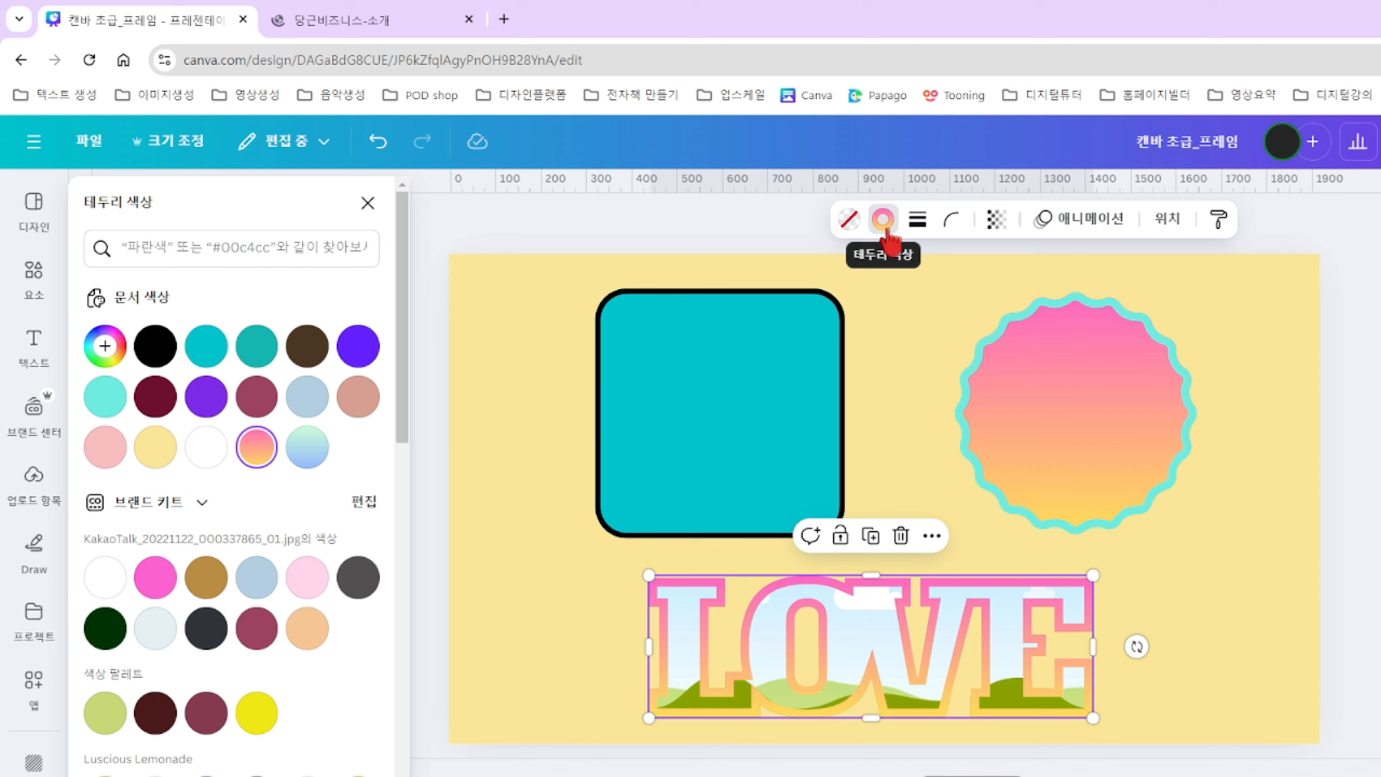
{"action": "left_click", "coordinate": [256, 345]}
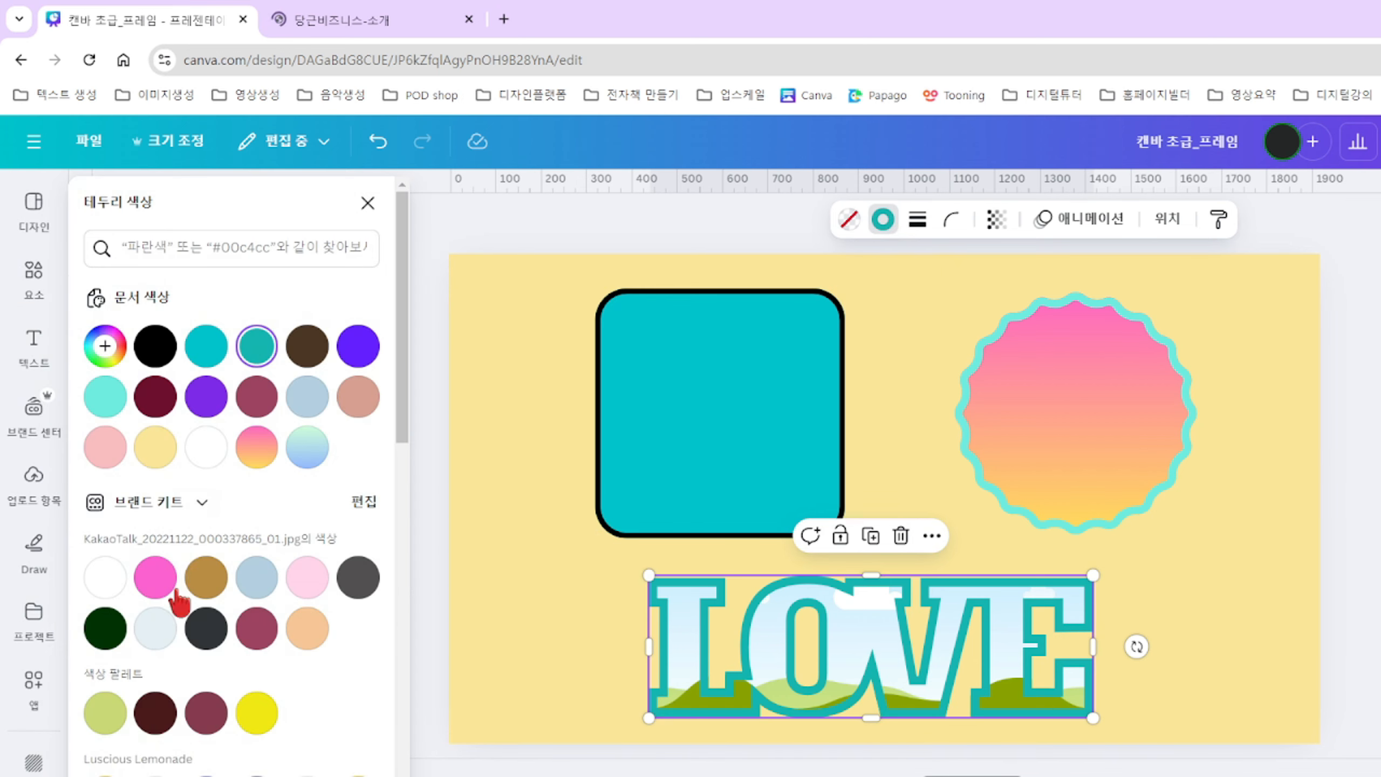
{"action": "scroll", "coordinate": [234, 632], "scroll_direction": "down", "scroll_amount": 12}
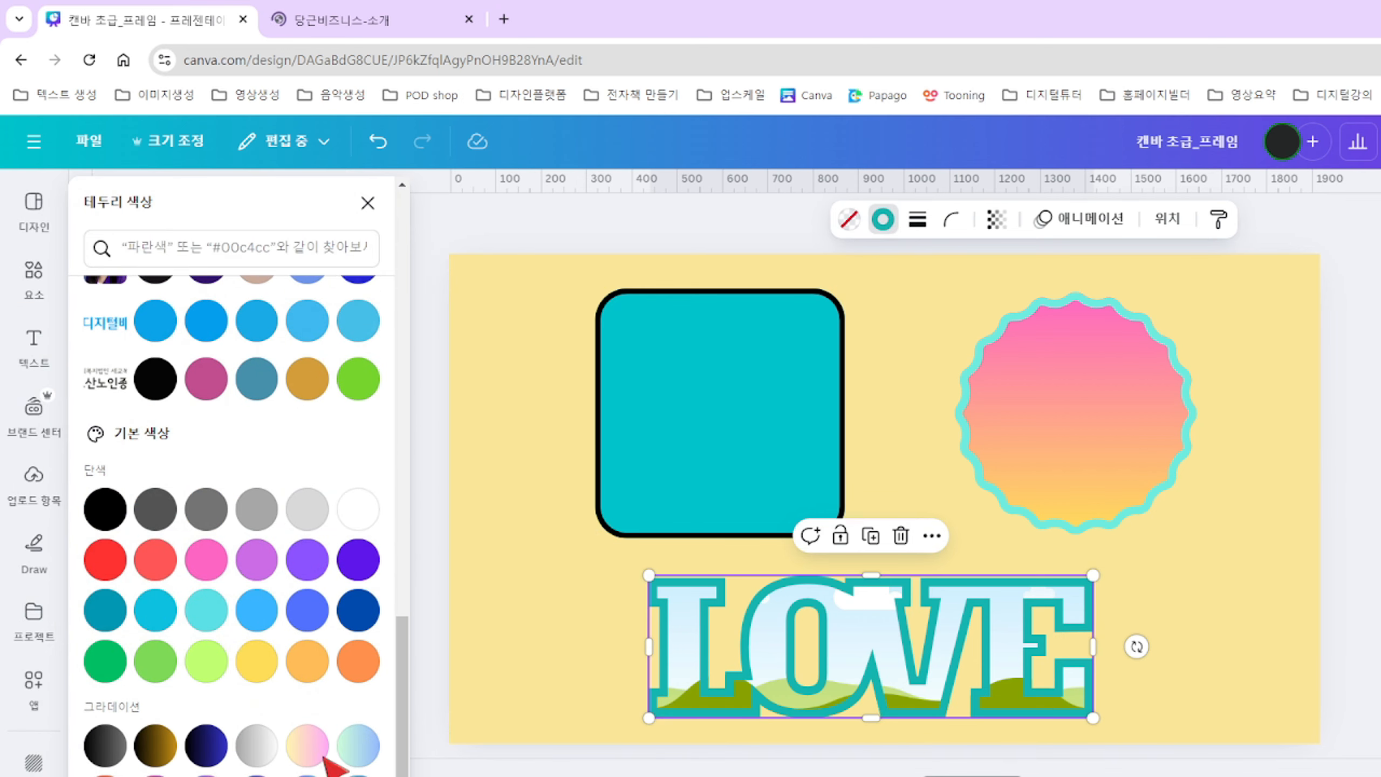
{"action": "left_click", "coordinate": [308, 758]}
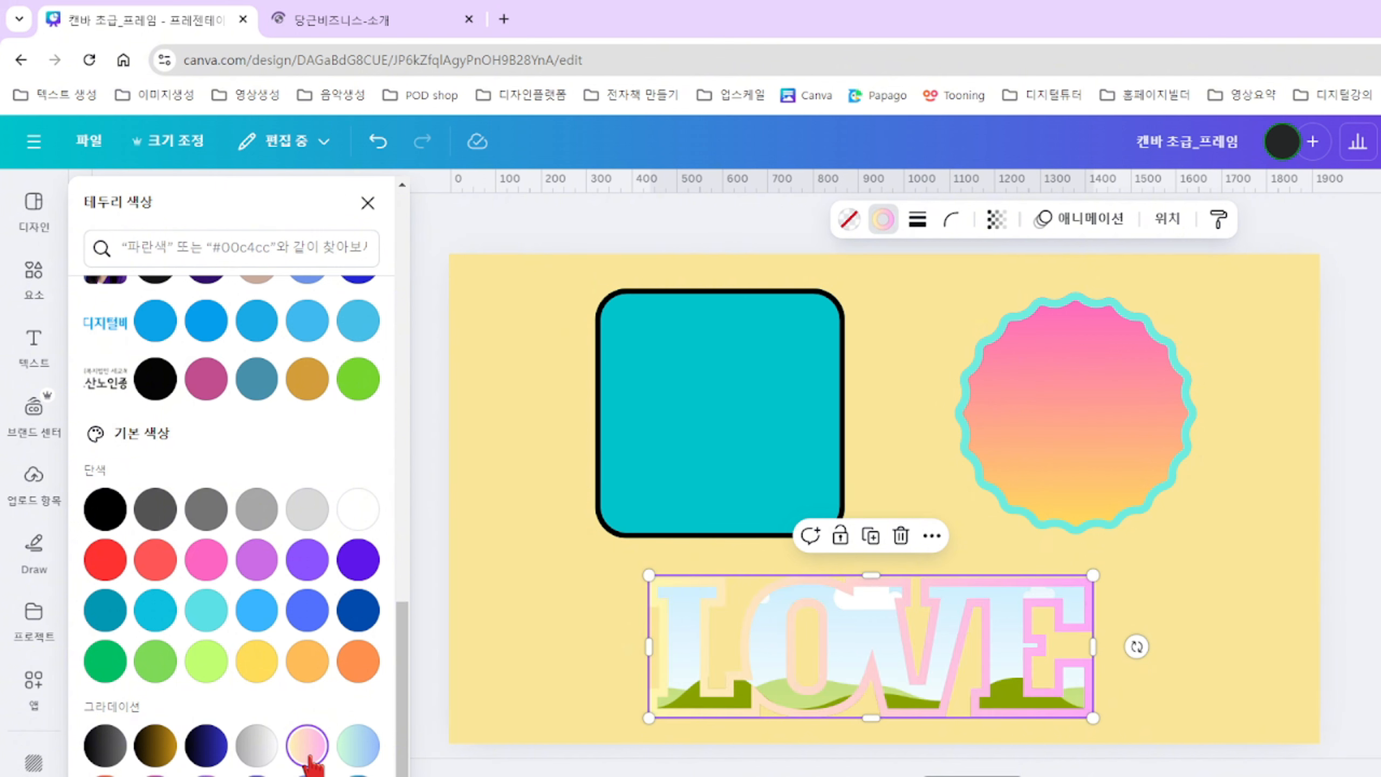
{"action": "left_click", "coordinate": [307, 771]}
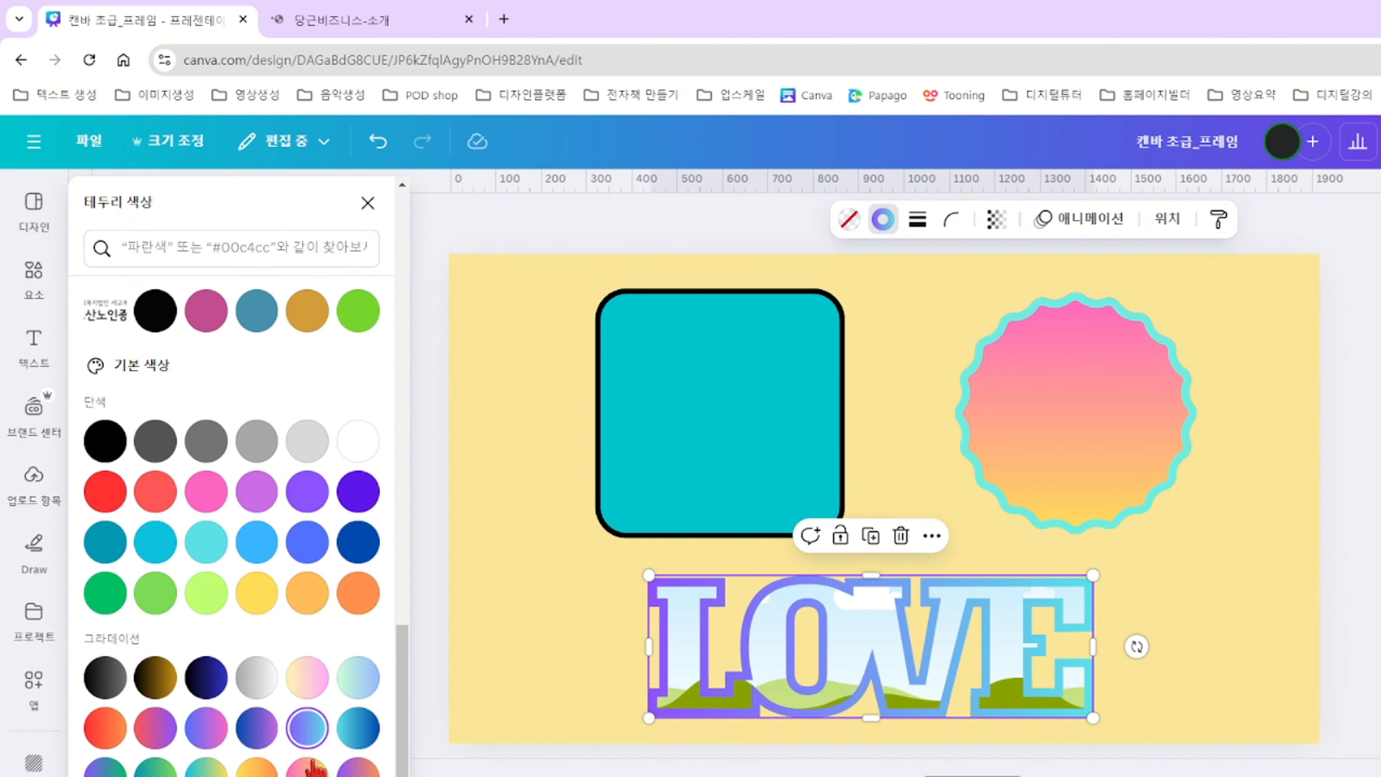
Reverse the colour order of the LOVE border's gradient so that #5ce1e6 comes before #8c52ff.
{"action": "scroll", "coordinate": [314, 767], "scroll_direction": "up", "scroll_amount": 10}
{"action": "scroll", "coordinate": [316, 767], "scroll_direction": "up", "scroll_amount": 6}
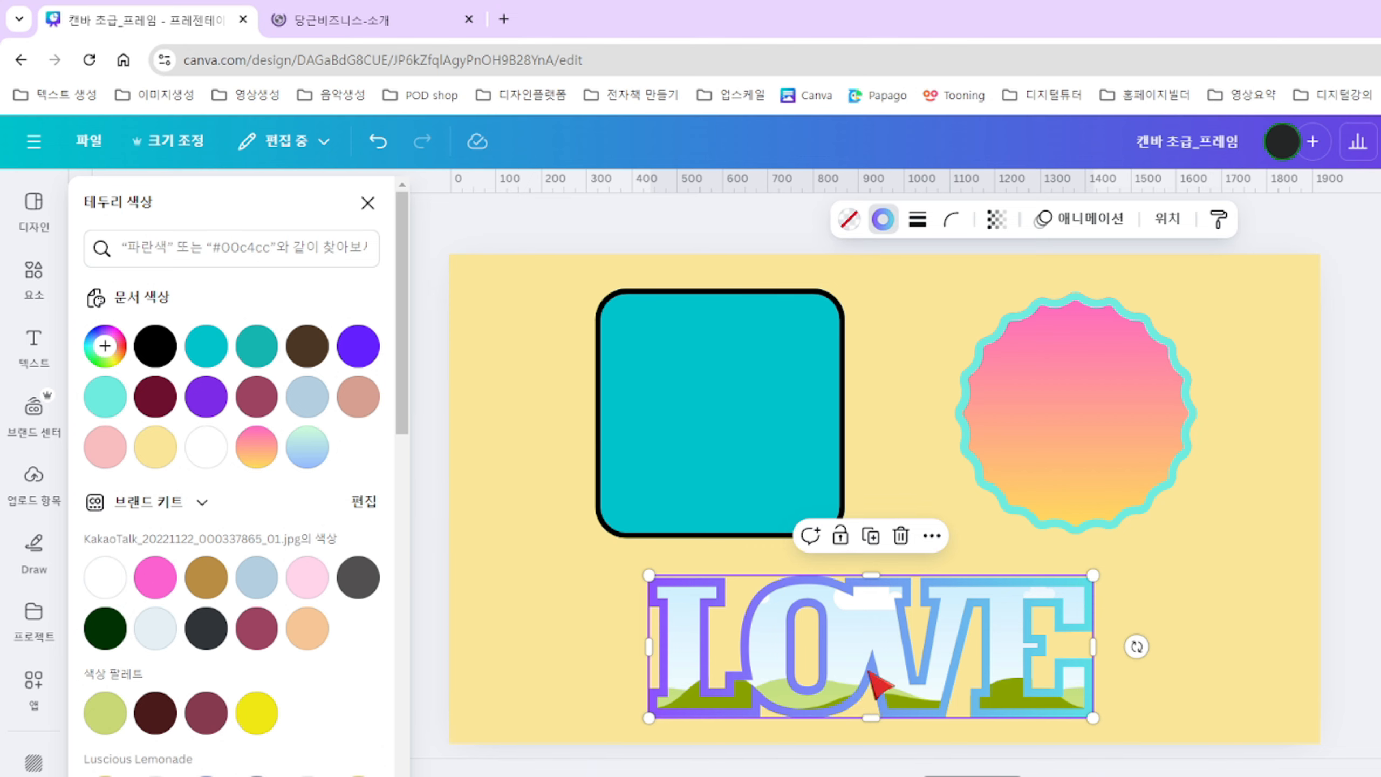
{"action": "left_click", "coordinate": [107, 351]}
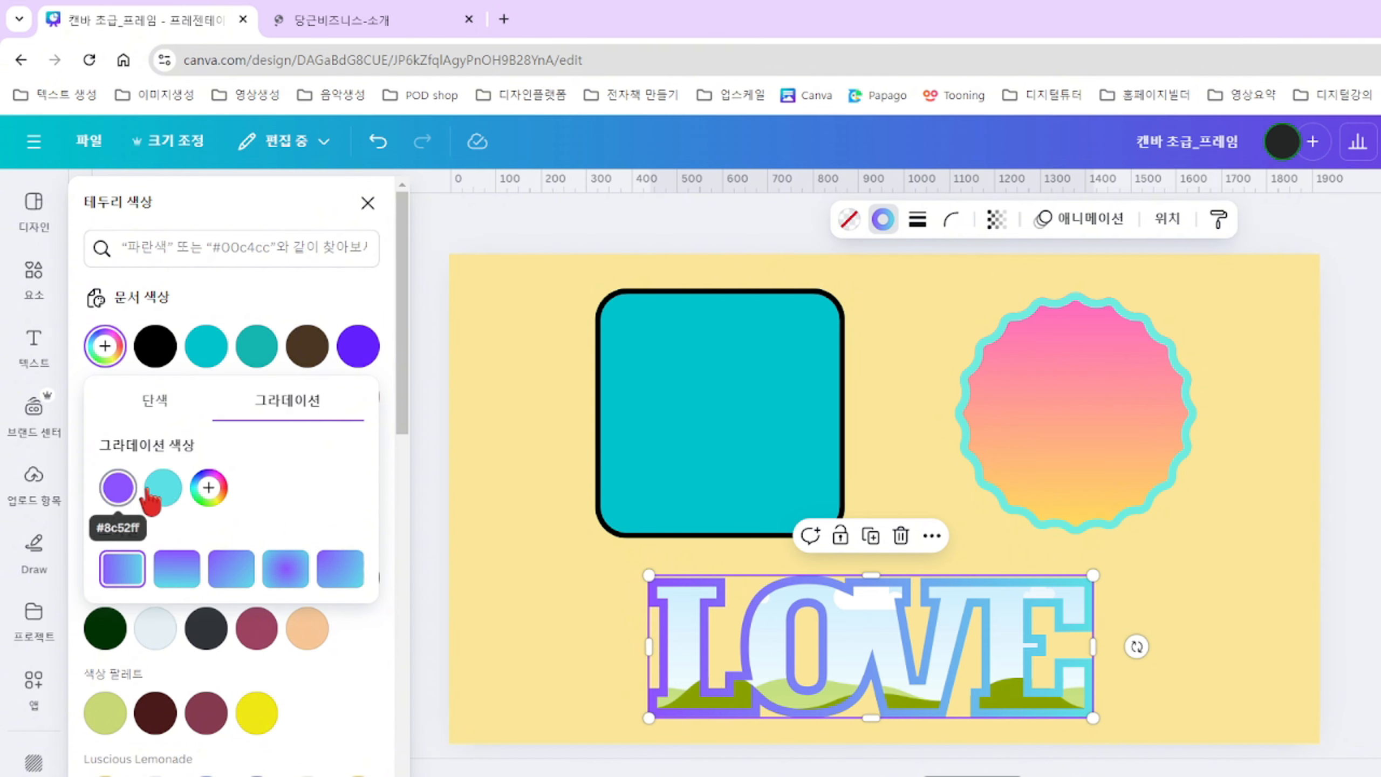
{"action": "left_click", "coordinate": [116, 488]}
{"action": "left_click", "coordinate": [112, 498]}
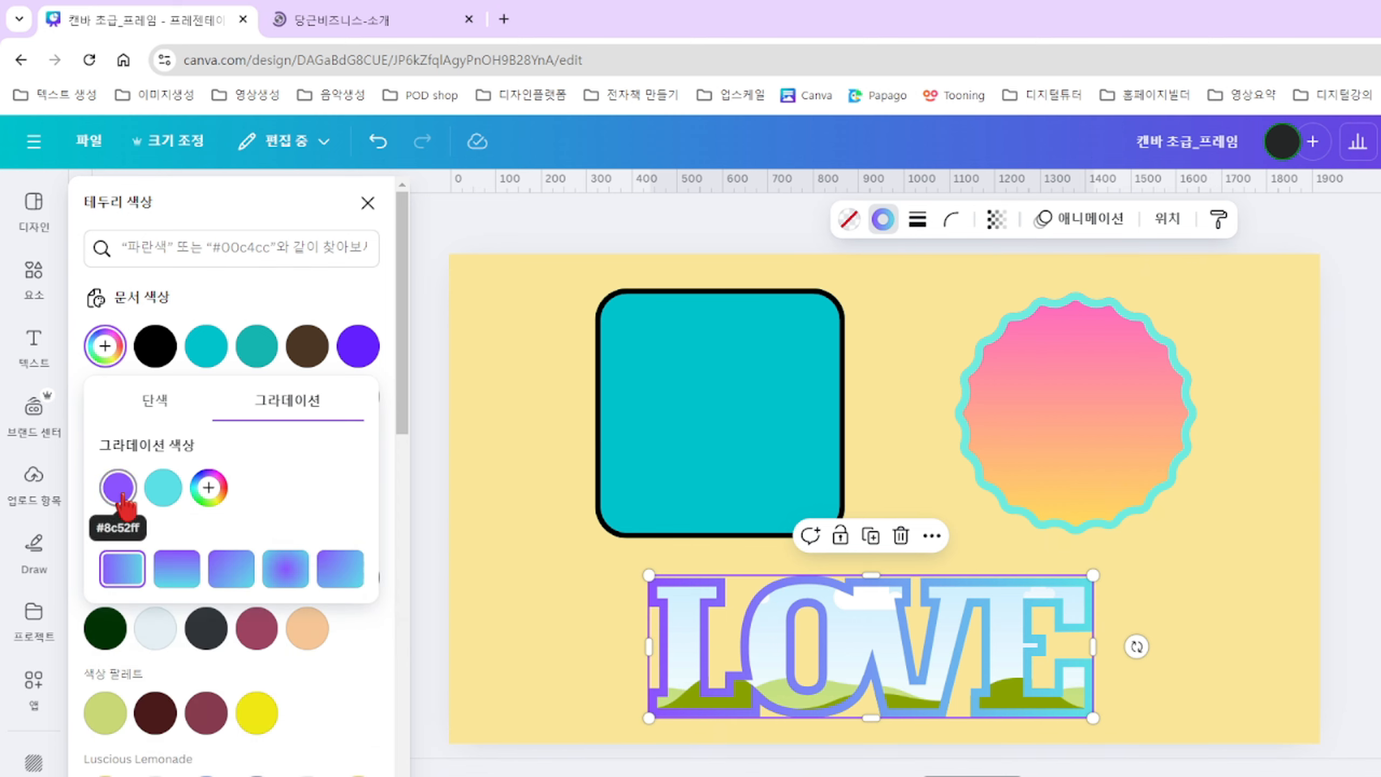
{"action": "left_click_drag", "start_coordinate": [117, 487], "coordinate": [188, 487]}
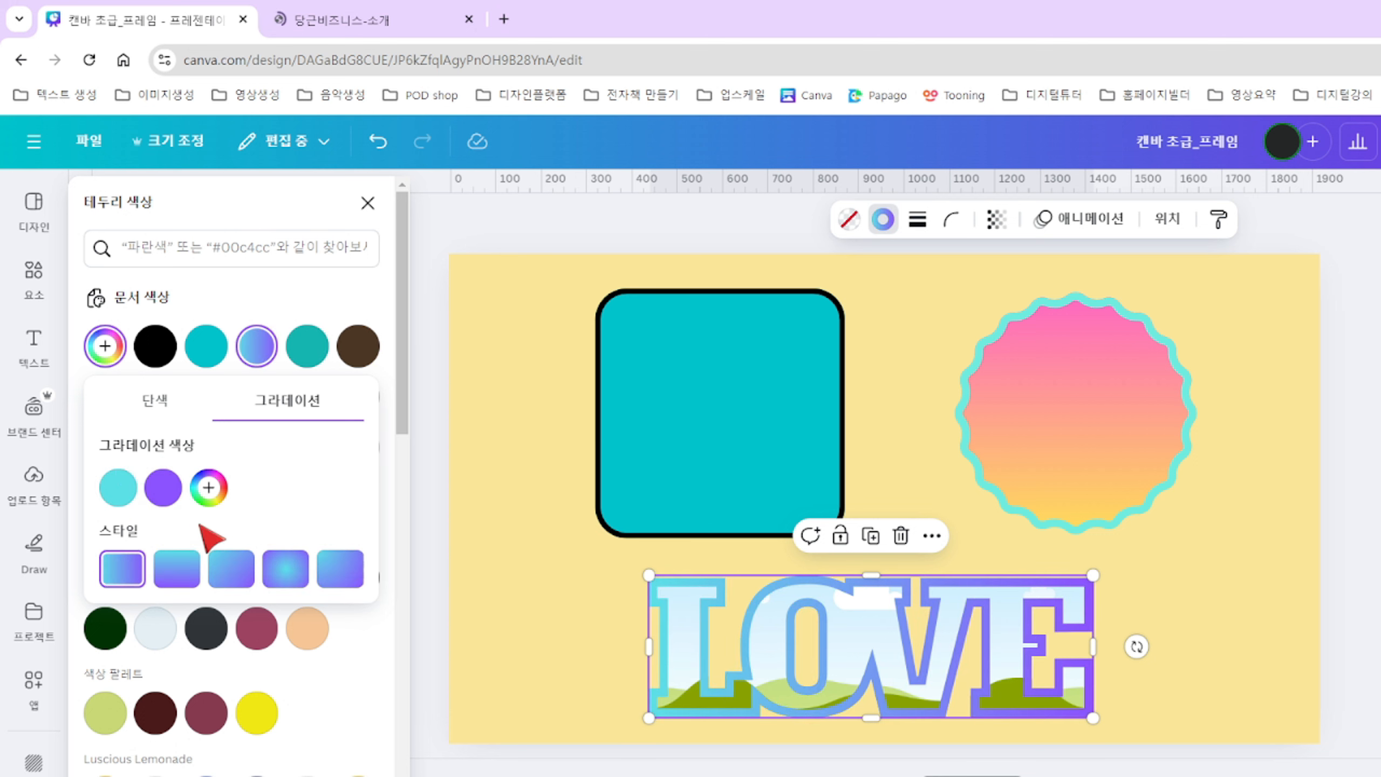
Try the 180° linear style on the LOVE border's gradient, settle on the centred radial style and deselect the frame.
{"action": "left_click", "coordinate": [179, 581]}
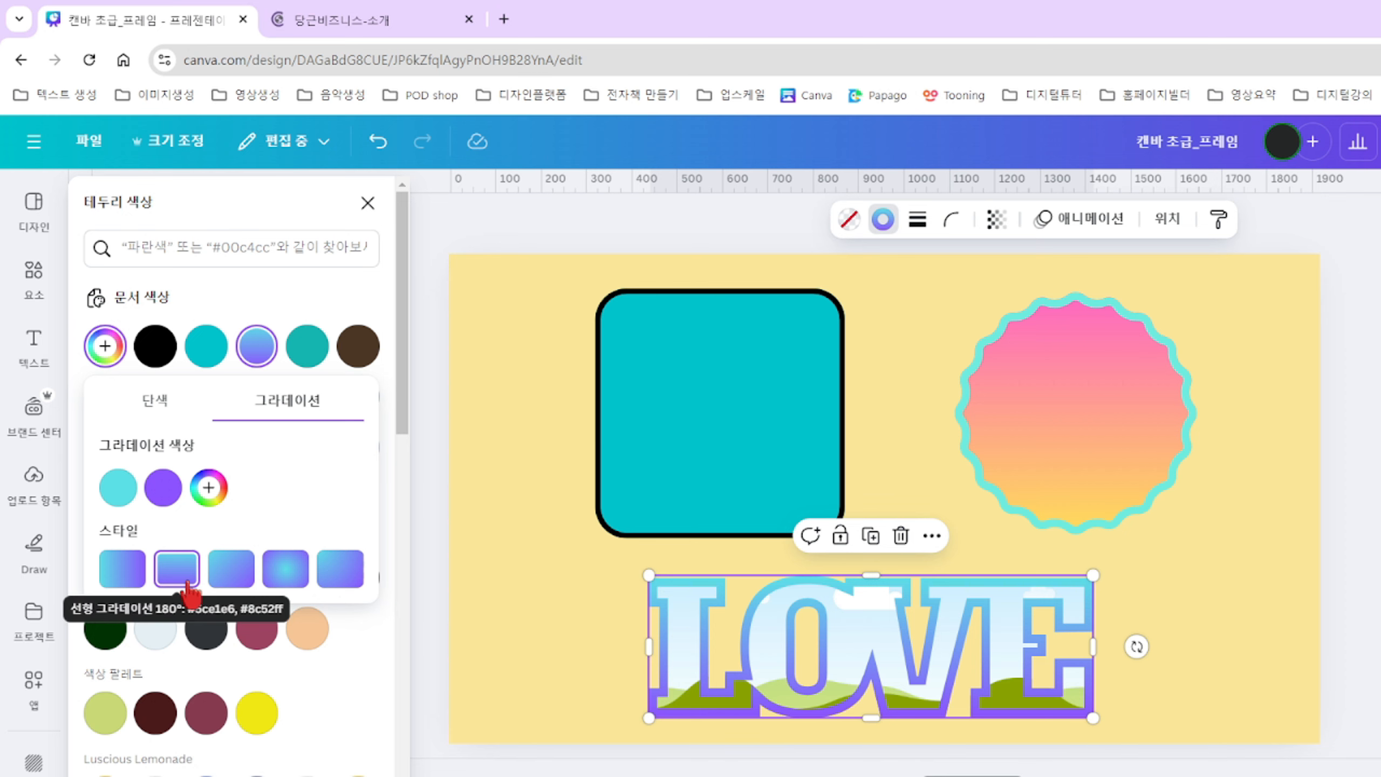
{"action": "left_click", "coordinate": [291, 580]}
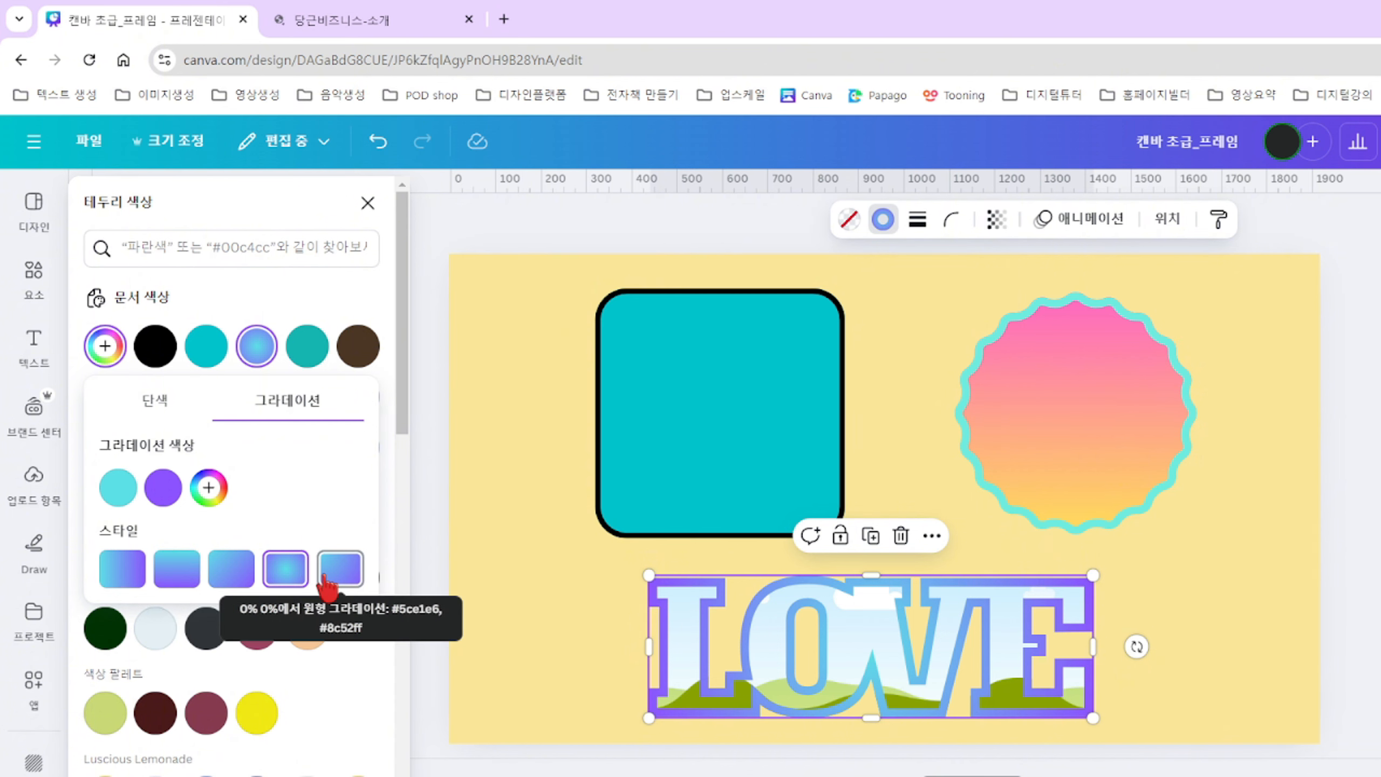
{"action": "left_click", "coordinate": [566, 669]}
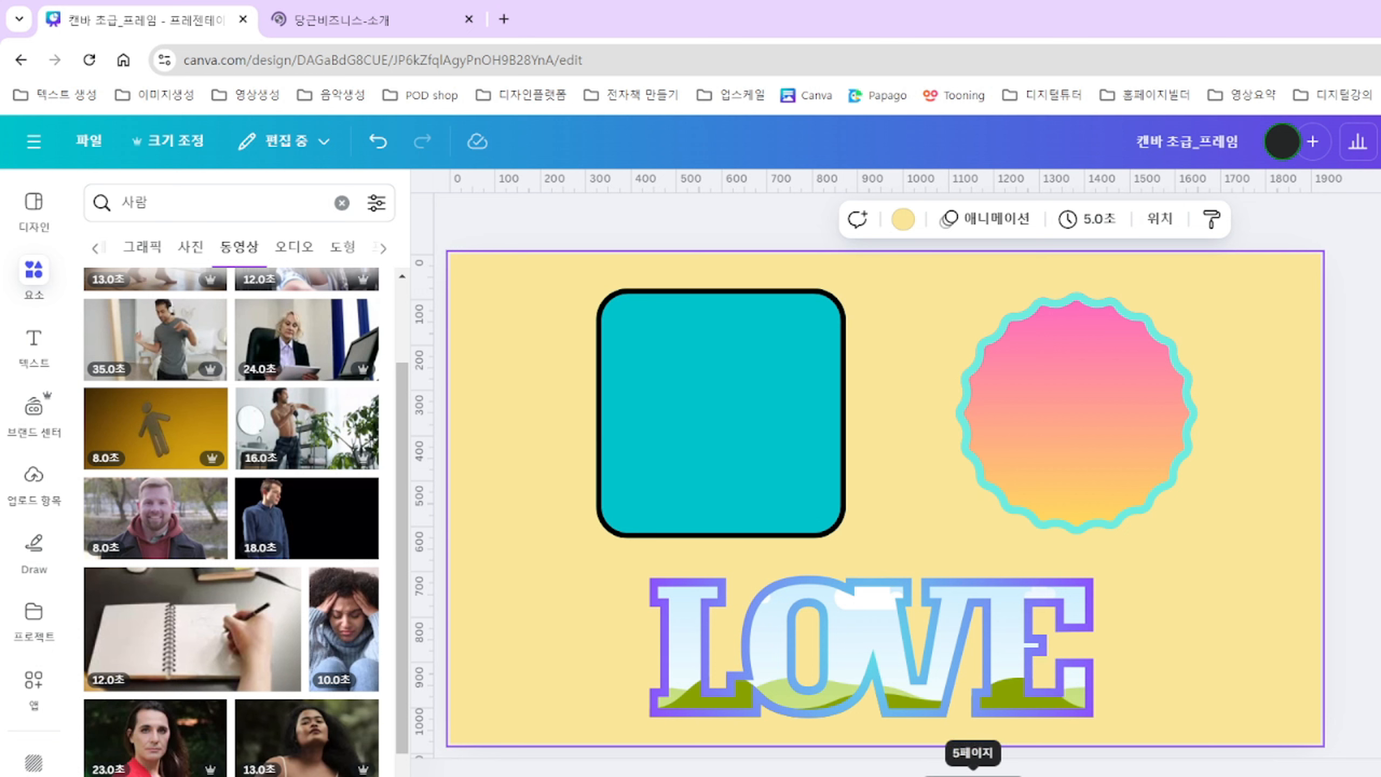
Examine which editing options the polaroid, crumpled-paper oval and four-photo strip frames offer on the teal page.
{"action": "left_click", "coordinate": [973, 776]}
{"action": "left_click", "coordinate": [1096, 776]}
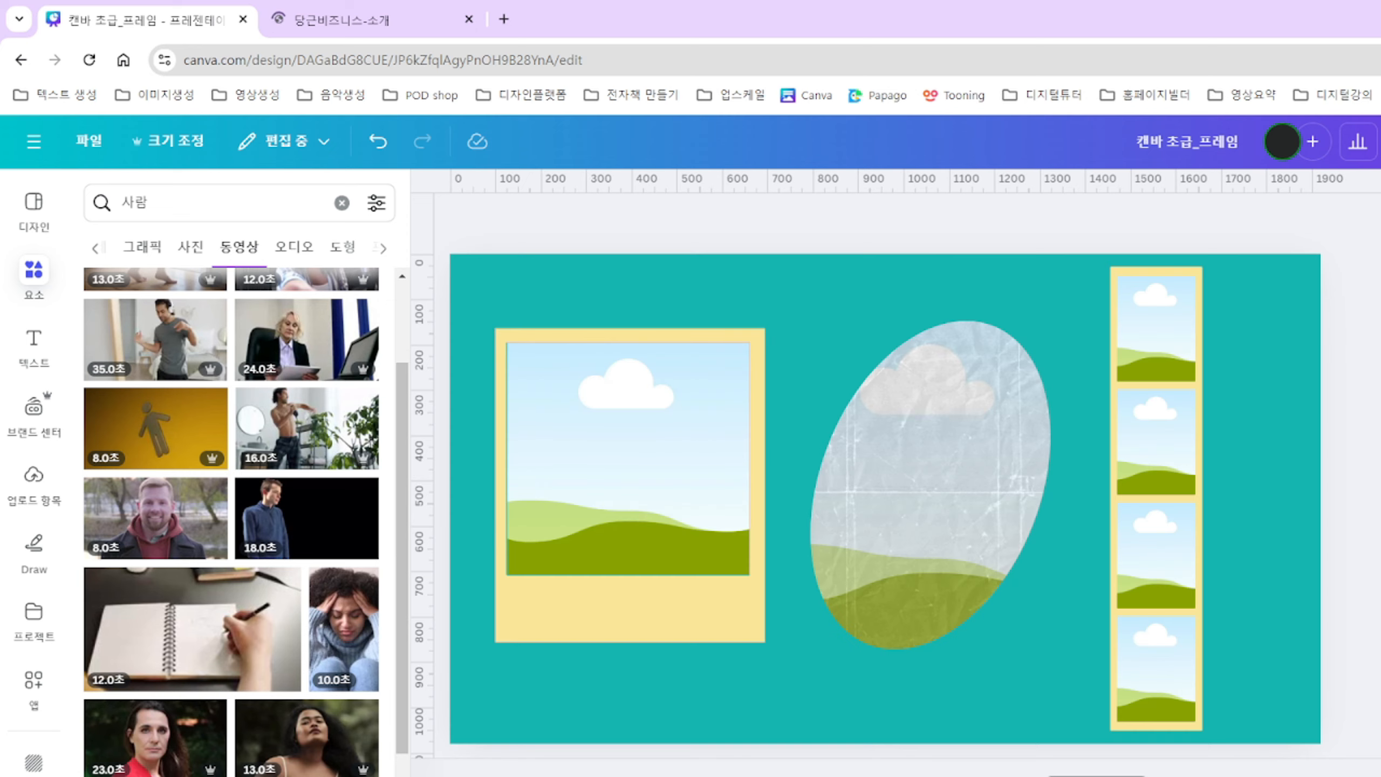
{"action": "left_click", "coordinate": [973, 776]}
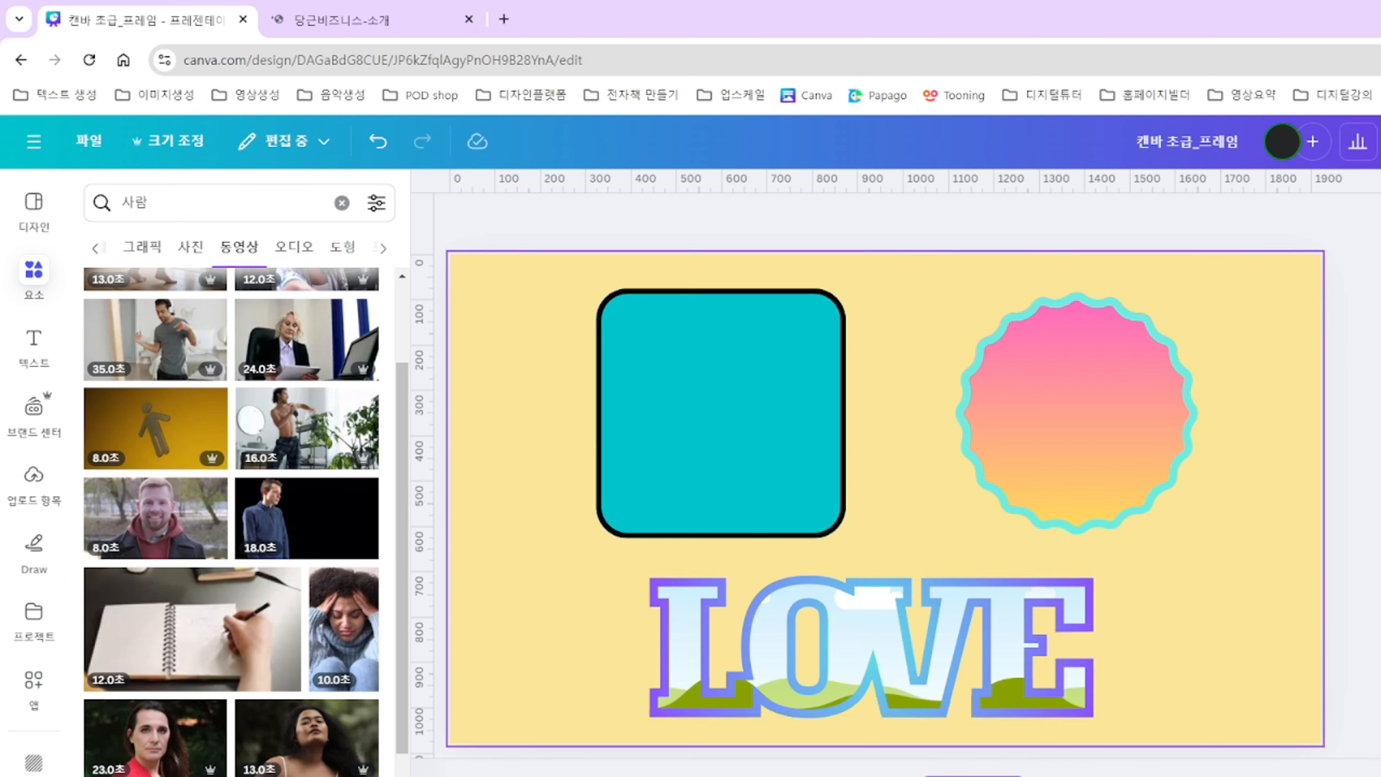
{"action": "left_click", "coordinate": [1096, 776]}
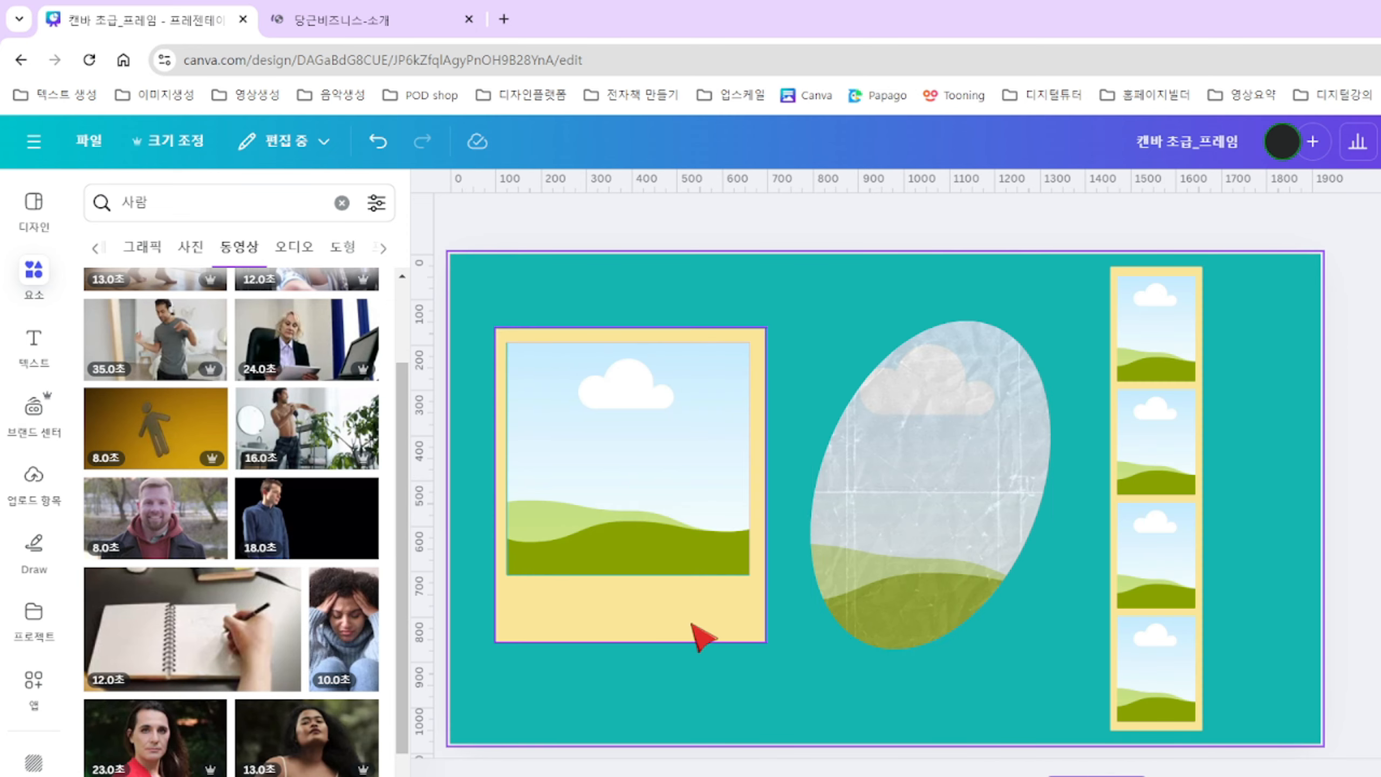
{"action": "left_click", "coordinate": [957, 603]}
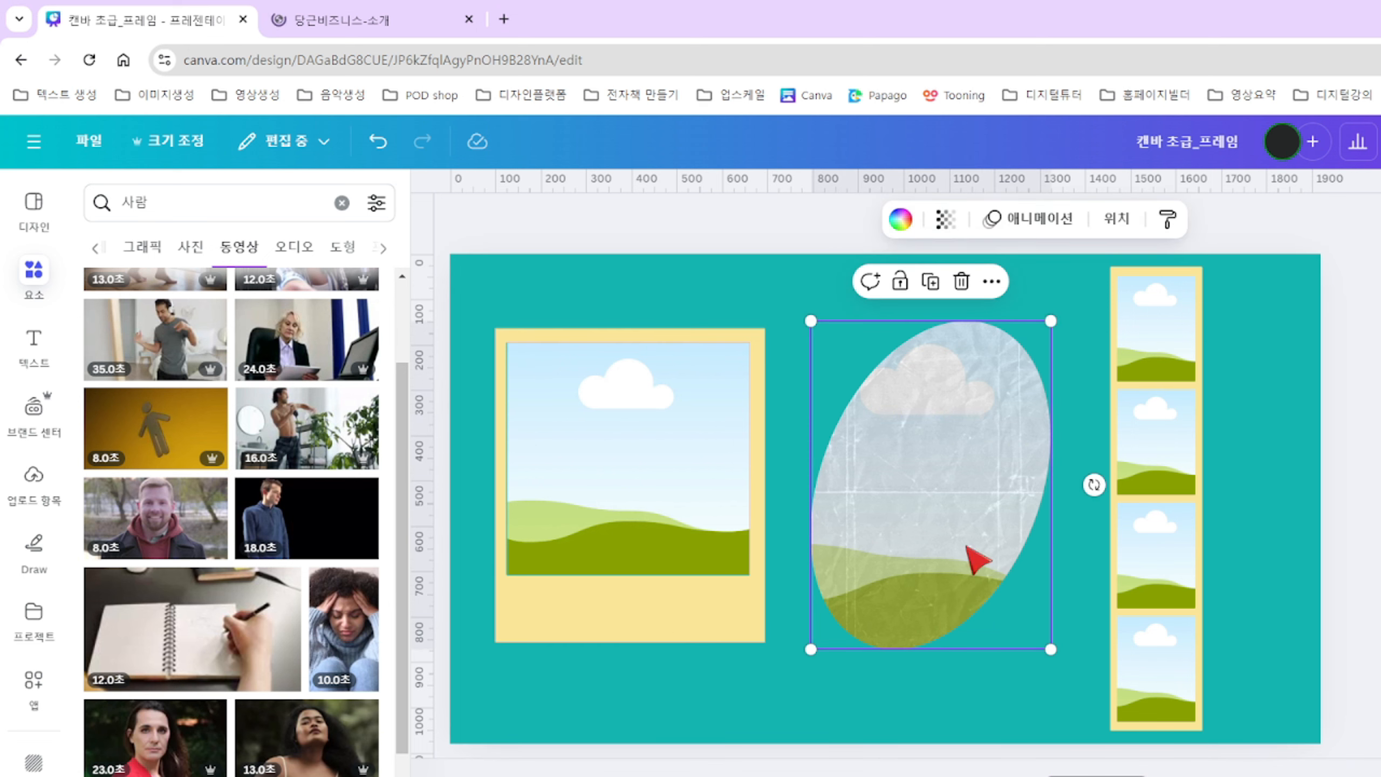
{"action": "left_click", "coordinate": [685, 478]}
{"action": "left_click", "coordinate": [980, 488]}
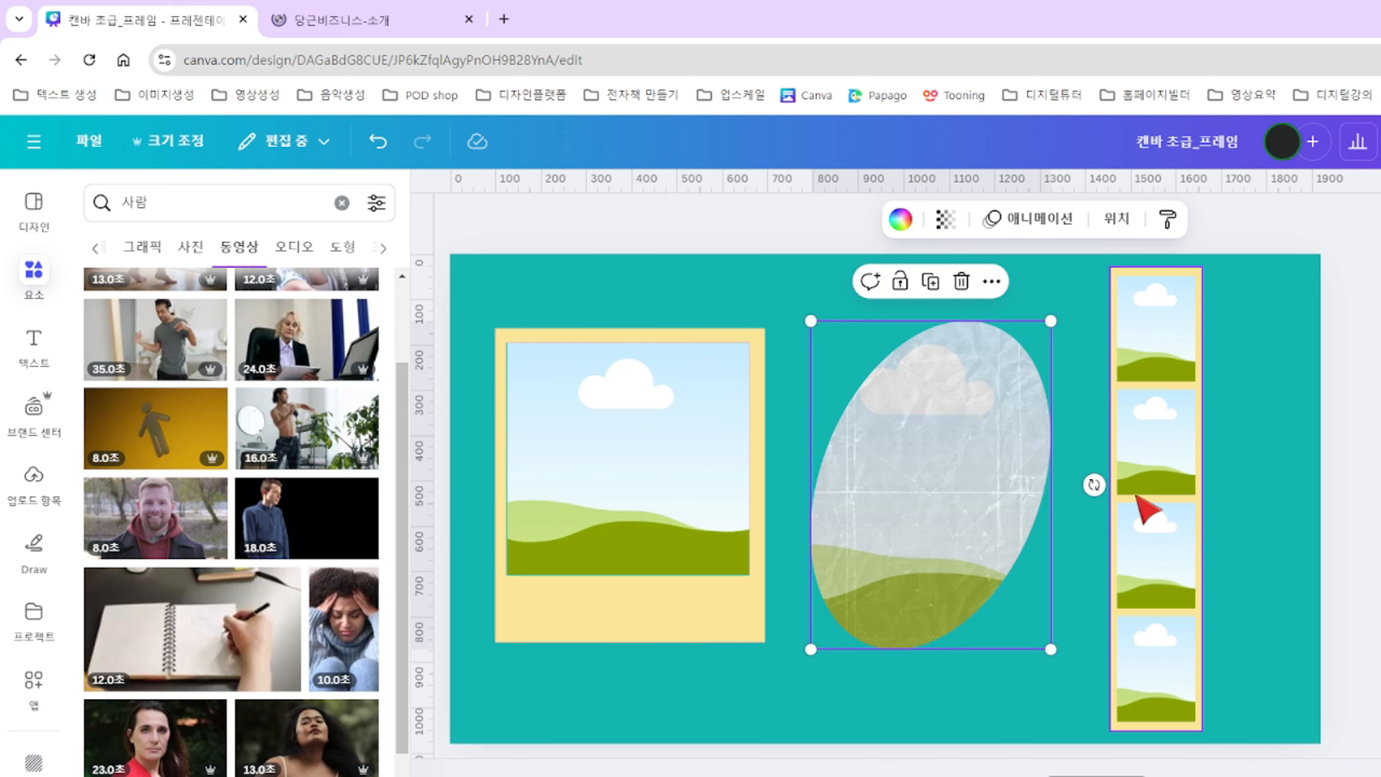
{"action": "left_click", "coordinate": [1146, 510]}
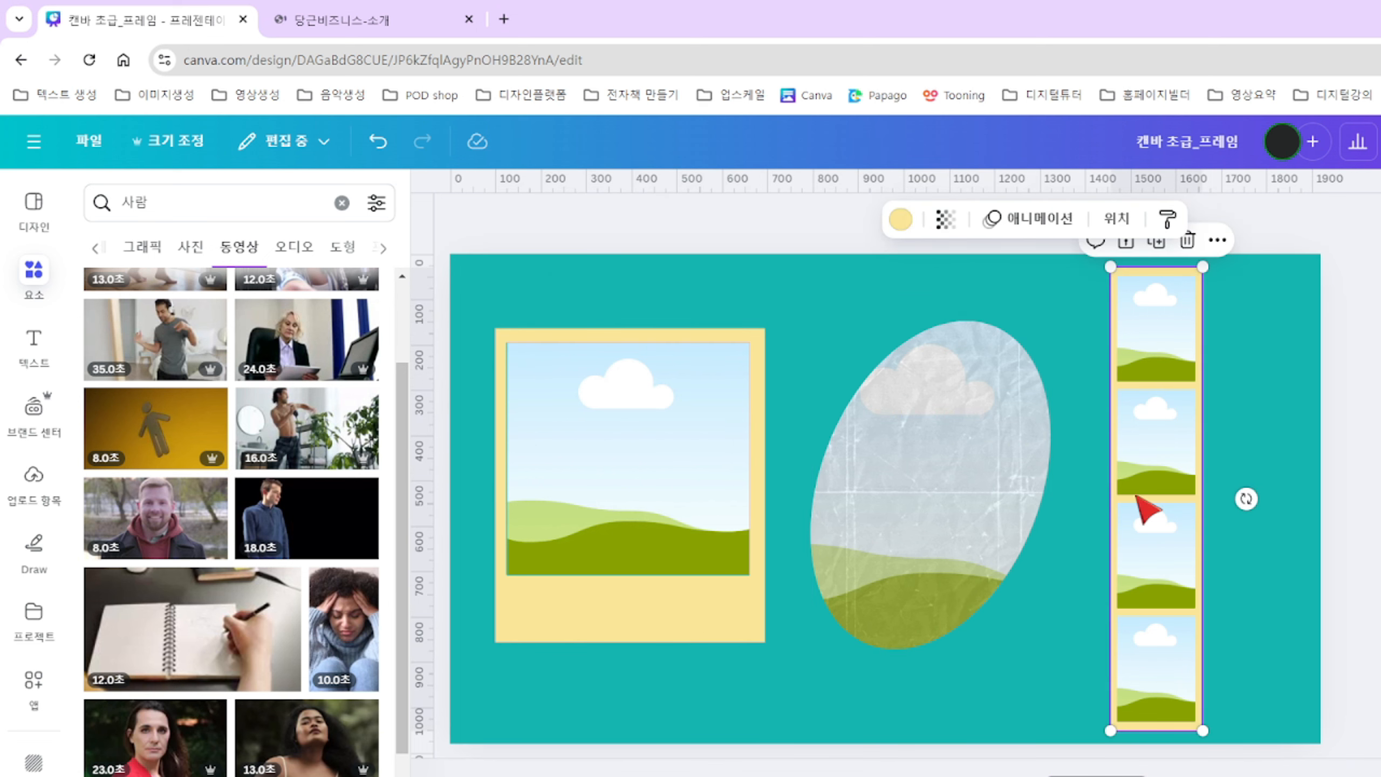
{"action": "left_click", "coordinate": [965, 463]}
{"action": "left_click", "coordinate": [666, 477]}
{"action": "left_click", "coordinate": [1185, 467]}
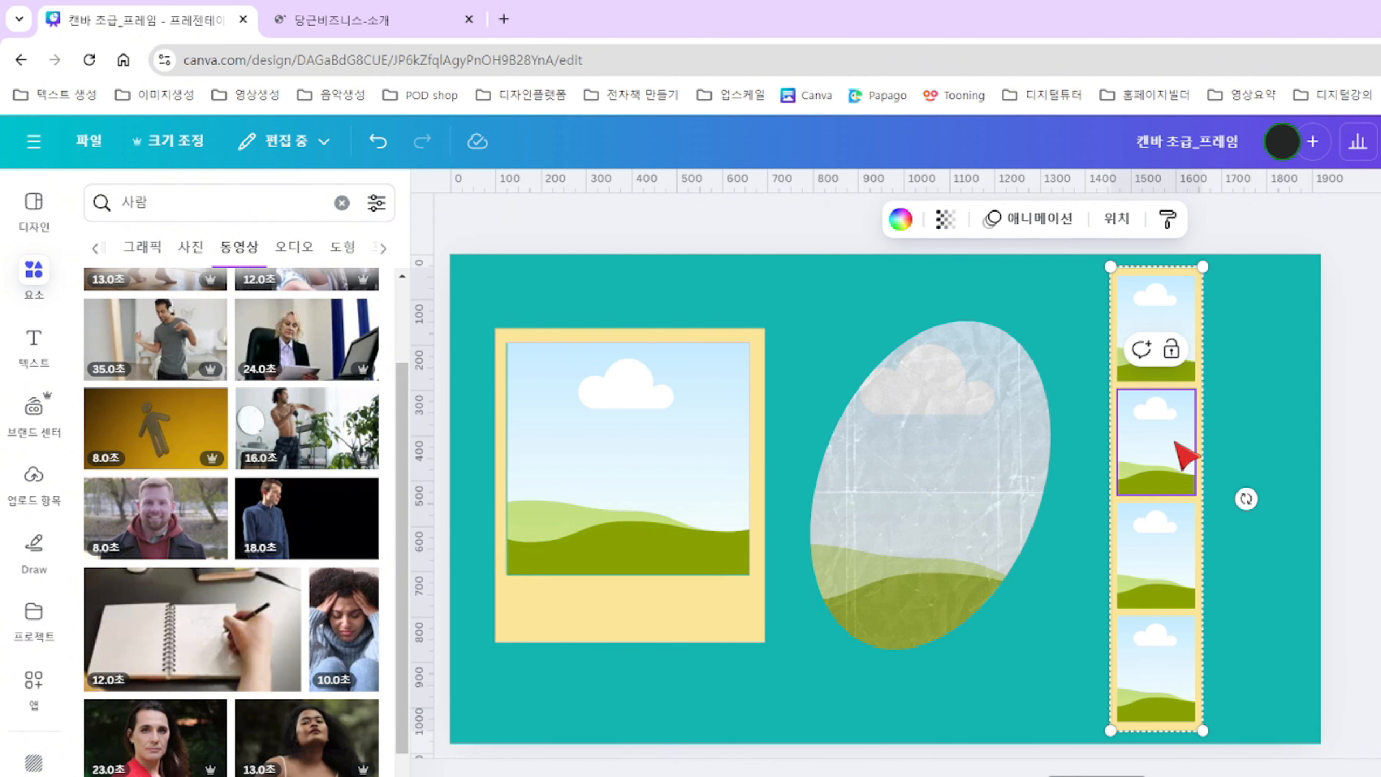
{"action": "left_click", "coordinate": [924, 438]}
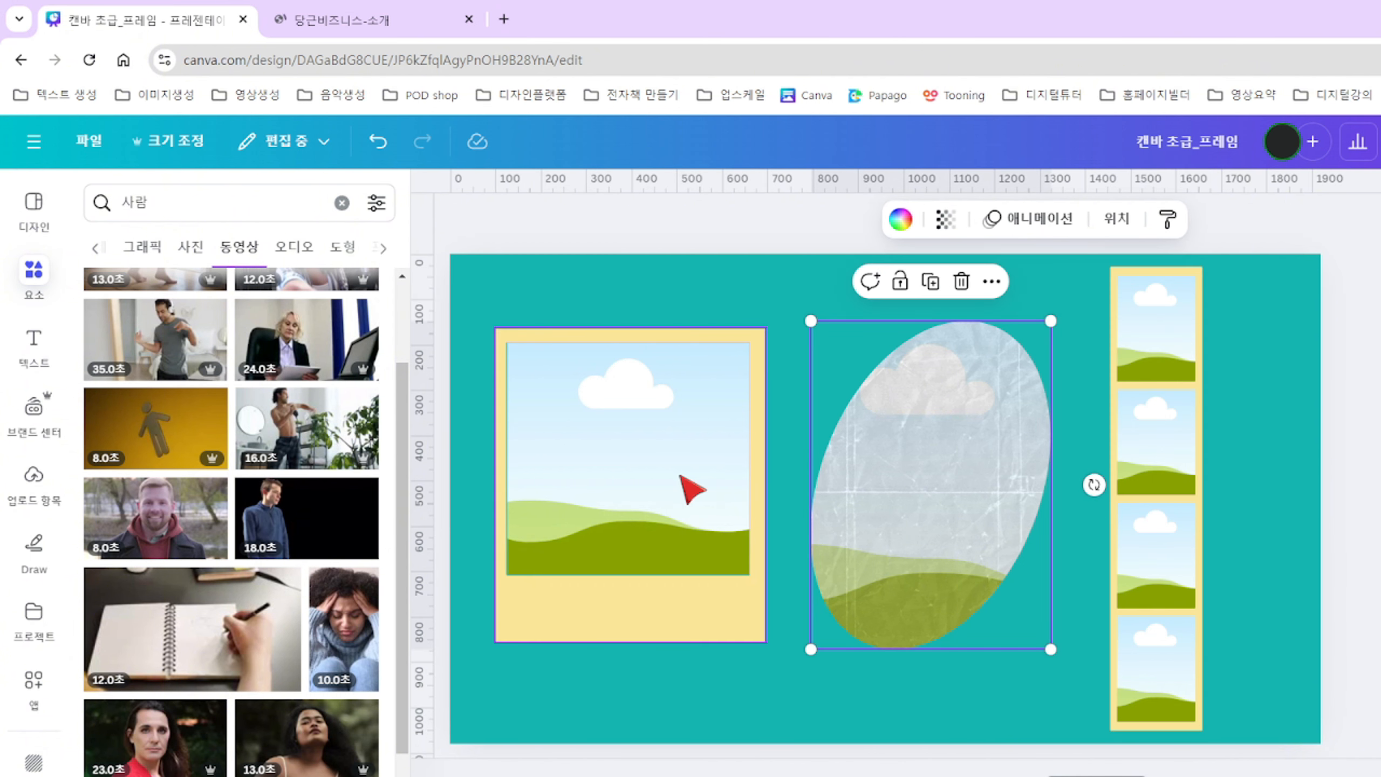
{"action": "left_click", "coordinate": [690, 489]}
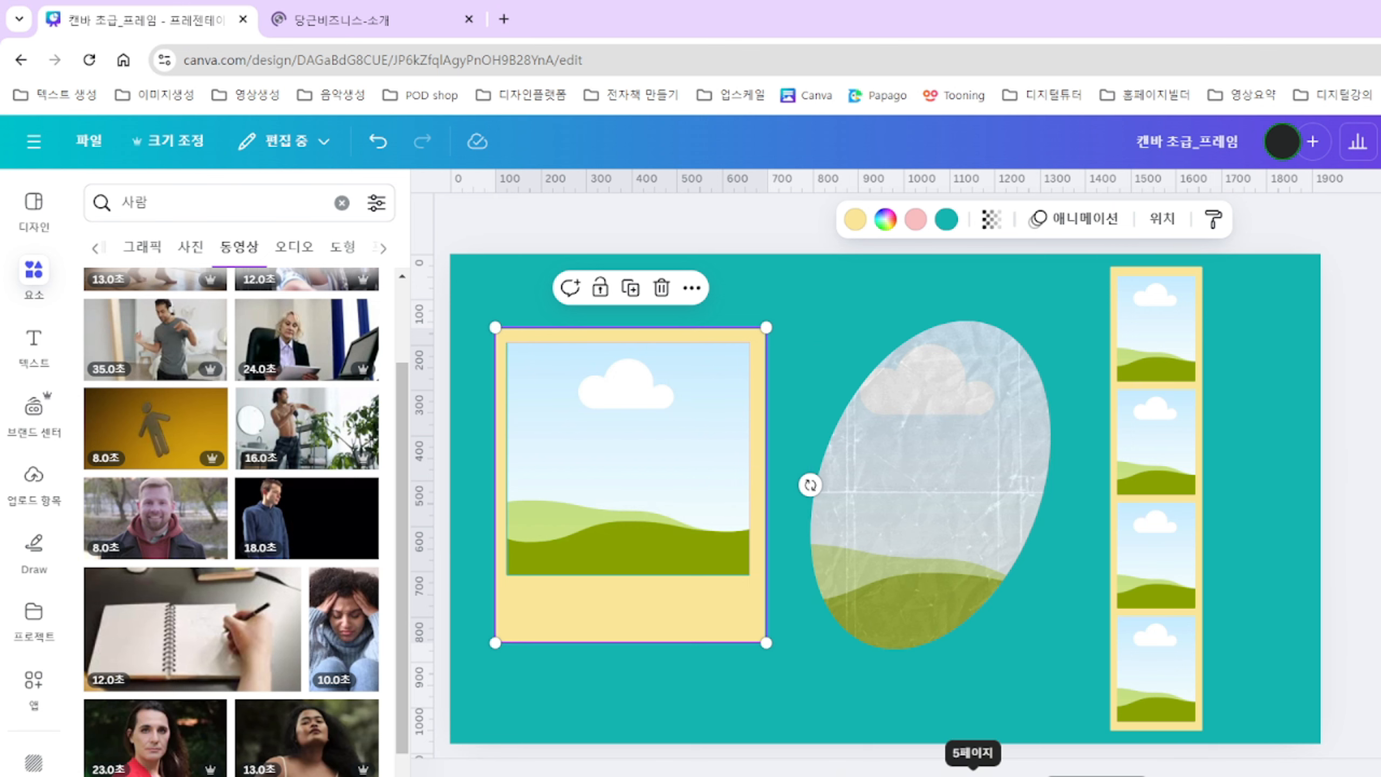
Return to the LOVE page and resize the badge frame, moving its left edge inward, right edge outward and top edge slightly up.
{"action": "scroll", "coordinate": [973, 770], "scroll_direction": "down", "scroll_amount": 3}
{"action": "left_click", "coordinate": [797, 677]}
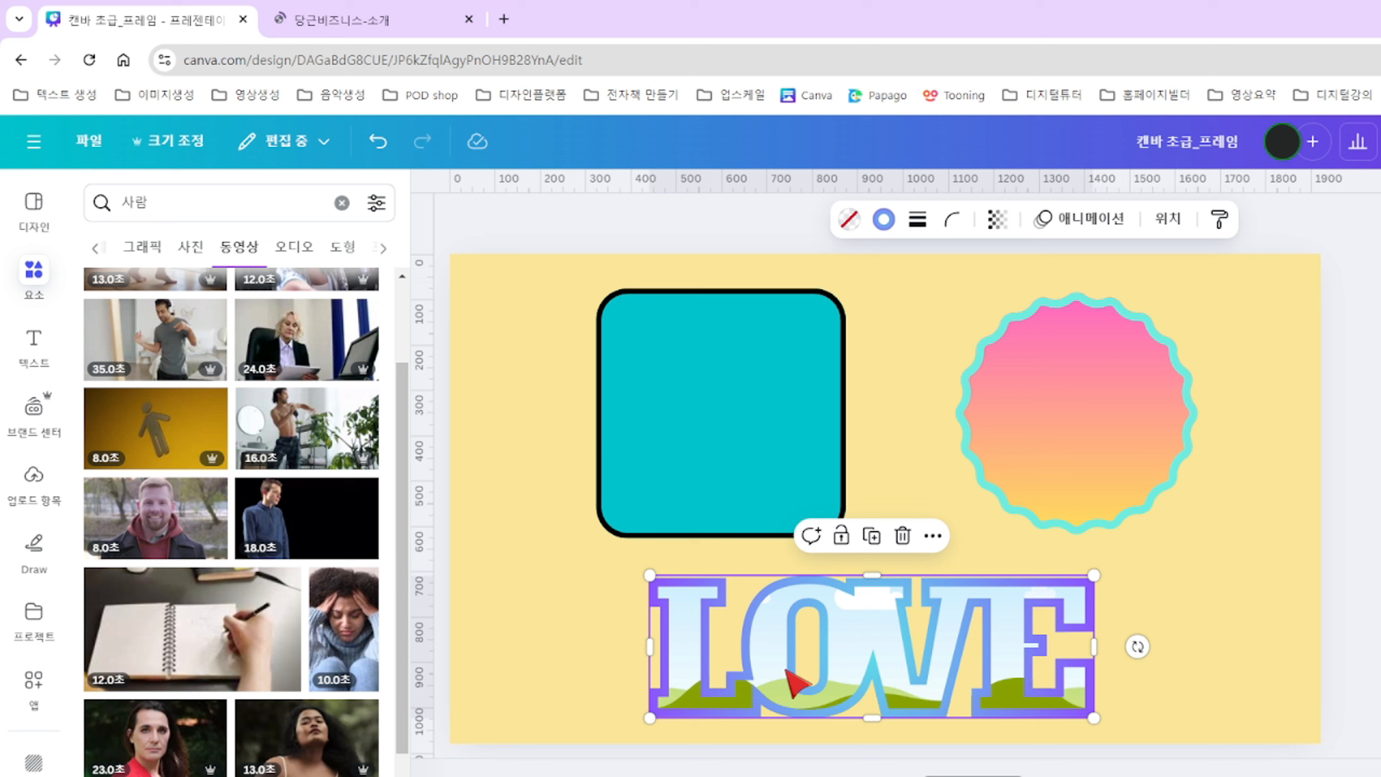
{"action": "left_click", "coordinate": [739, 462]}
{"action": "left_click", "coordinate": [1096, 449]}
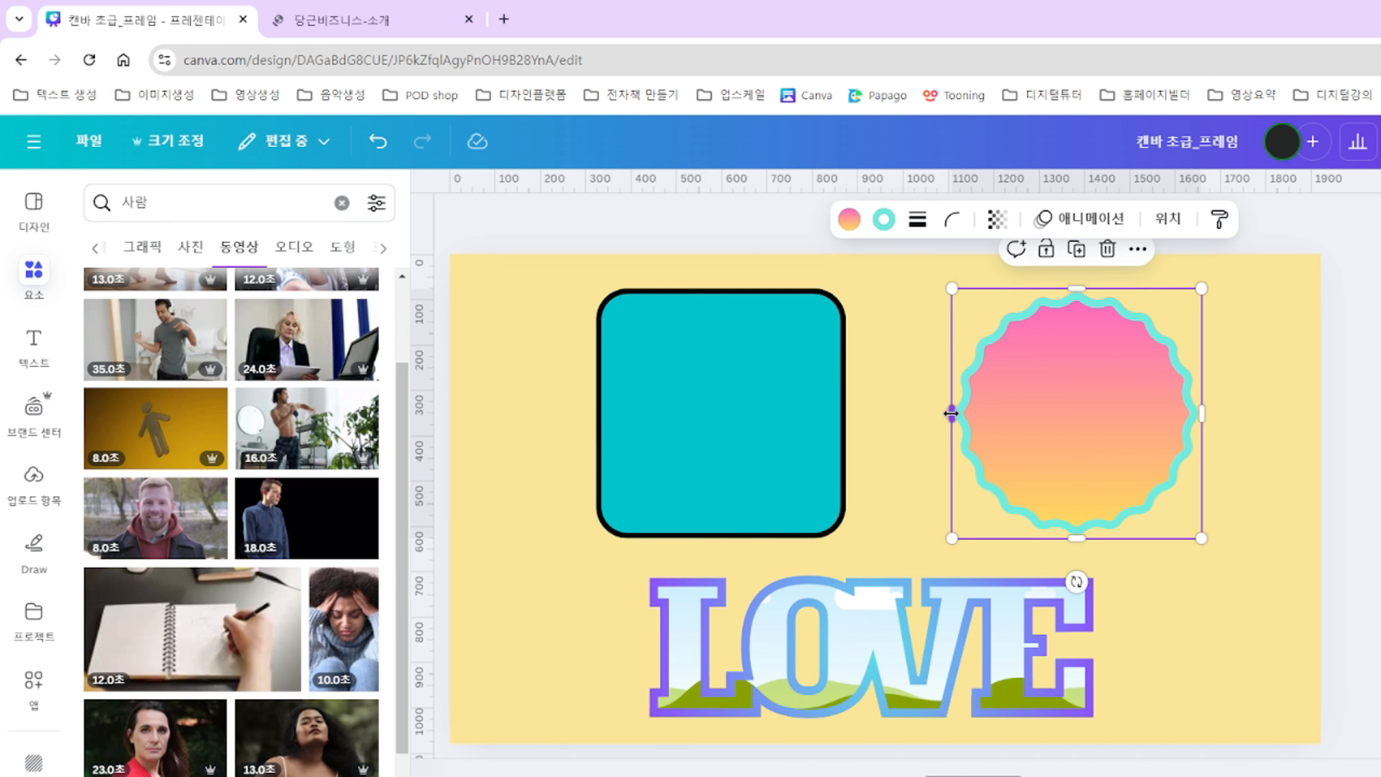
{"action": "mouse_move", "coordinate": [952, 413]}
{"action": "left_mouse_down"}
{"action": "mouse_move", "coordinate": [796, 411]}
{"action": "mouse_move", "coordinate": [978, 414]}
{"action": "left_mouse_up"}
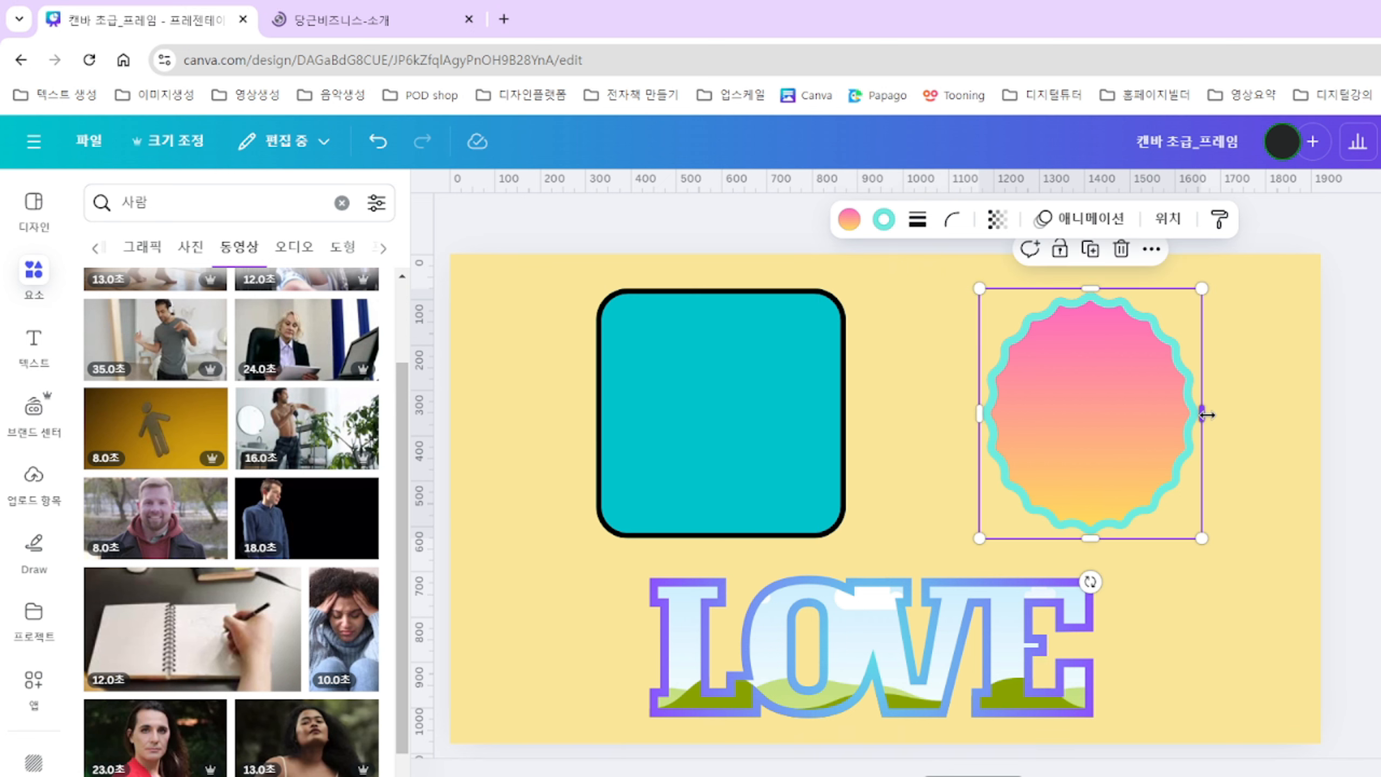
{"action": "mouse_move", "coordinate": [1205, 415]}
{"action": "left_mouse_down"}
{"action": "mouse_move", "coordinate": [1344, 412]}
{"action": "mouse_move", "coordinate": [1196, 416]}
{"action": "mouse_move", "coordinate": [1221, 414]}
{"action": "left_mouse_up"}
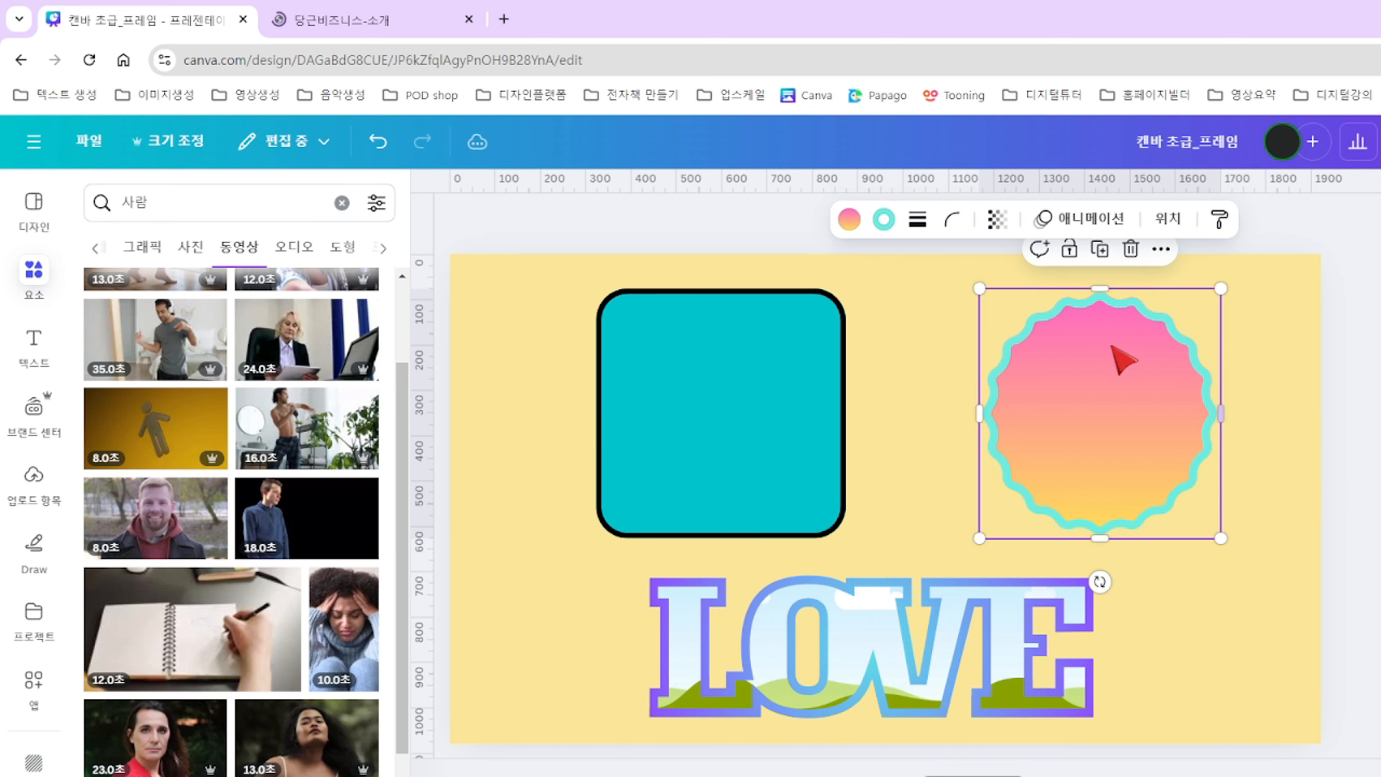
{"action": "left_click_drag", "start_coordinate": [1095, 292], "coordinate": [1094, 285]}
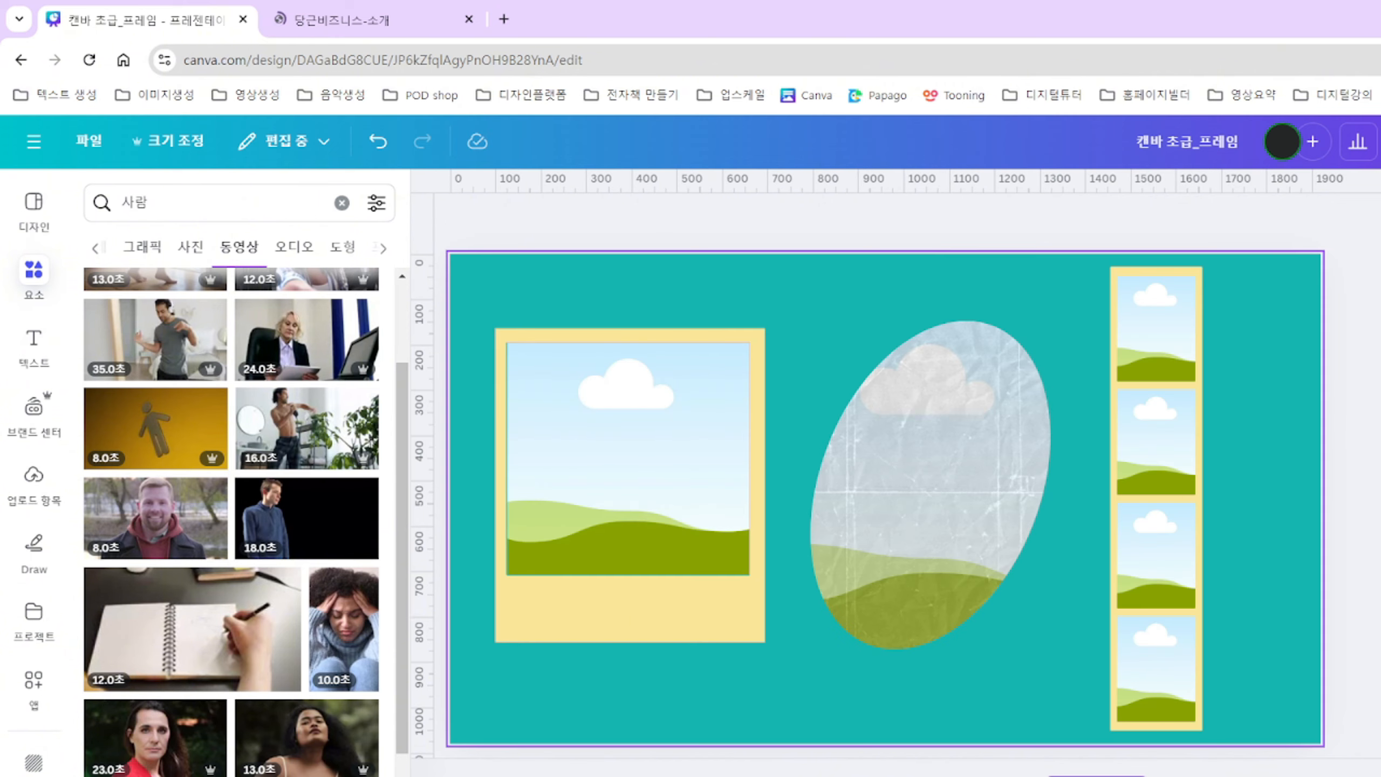
Check the polaroid frame's edges for resizing, then enlarge it slightly in proportion and move it a little up and to the right.
{"action": "left_click", "coordinate": [574, 450]}
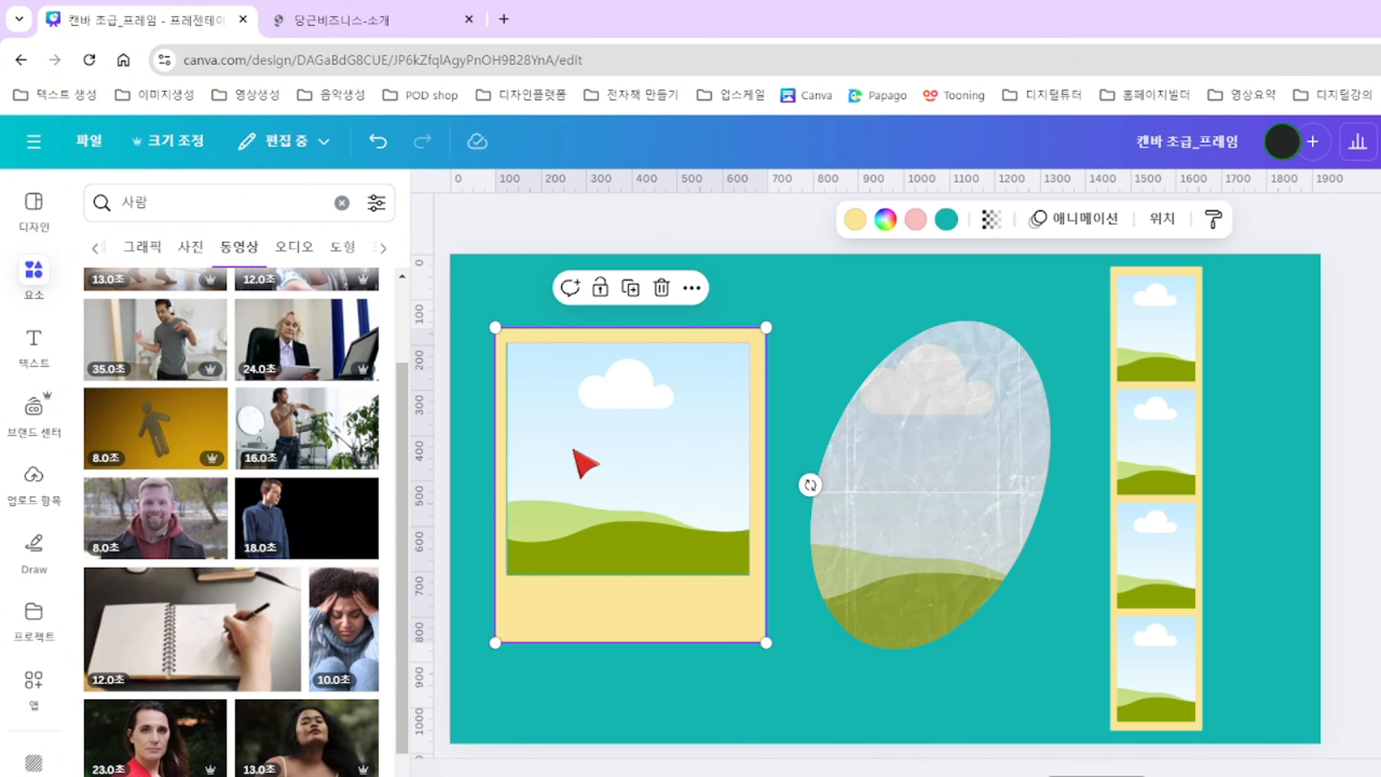
{"action": "left_click", "coordinate": [493, 484]}
{"action": "left_click", "coordinate": [766, 487]}
{"action": "left_click_drag", "start_coordinate": [768, 326], "coordinate": [891, 440]}
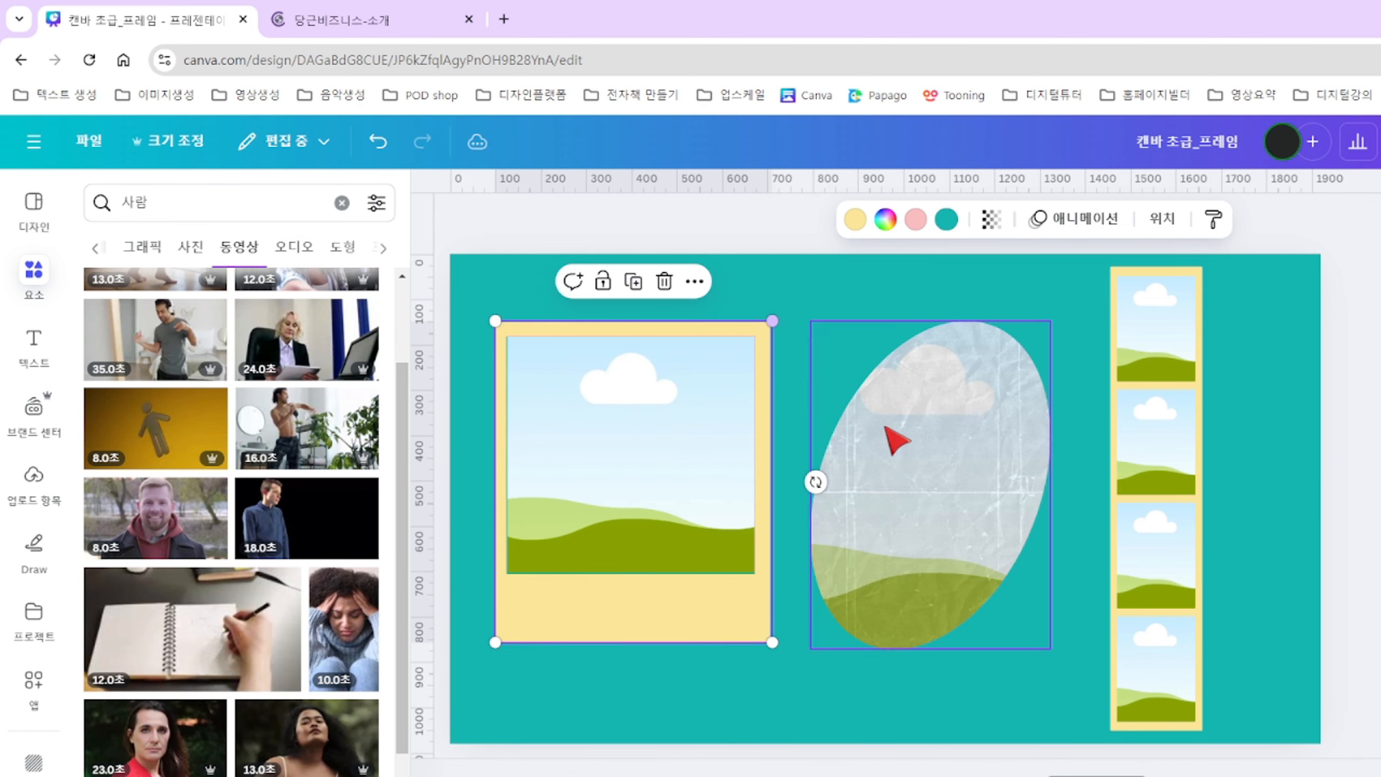
{"action": "left_click_drag", "start_coordinate": [779, 484], "coordinate": [749, 484]}
{"action": "left_click_drag", "start_coordinate": [649, 336], "coordinate": [669, 313]}
Scale down the crumpled-paper oval frame, and shift the four-photo strip slightly left and scale it down in proportion.
{"action": "left_click", "coordinate": [975, 438]}
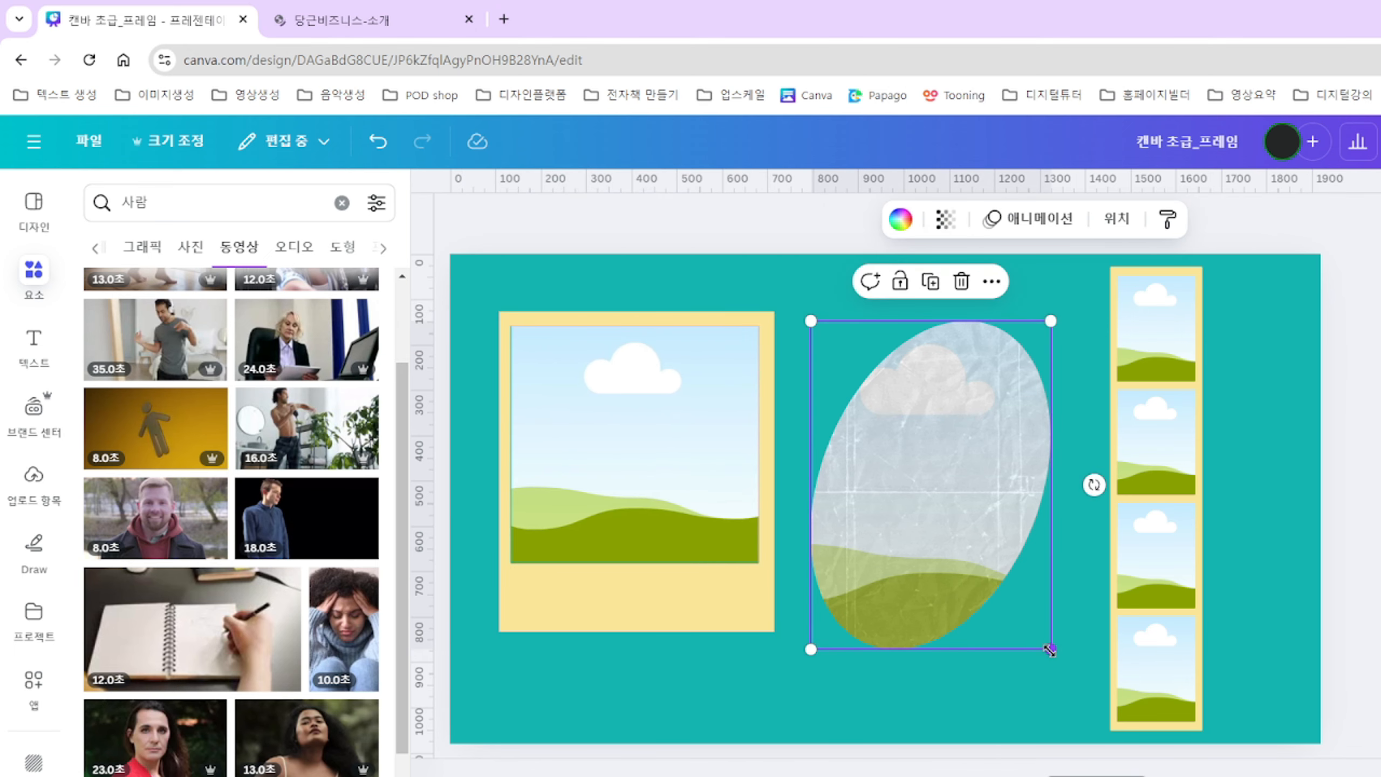
{"action": "left_click_drag", "start_coordinate": [1050, 649], "coordinate": [1033, 626]}
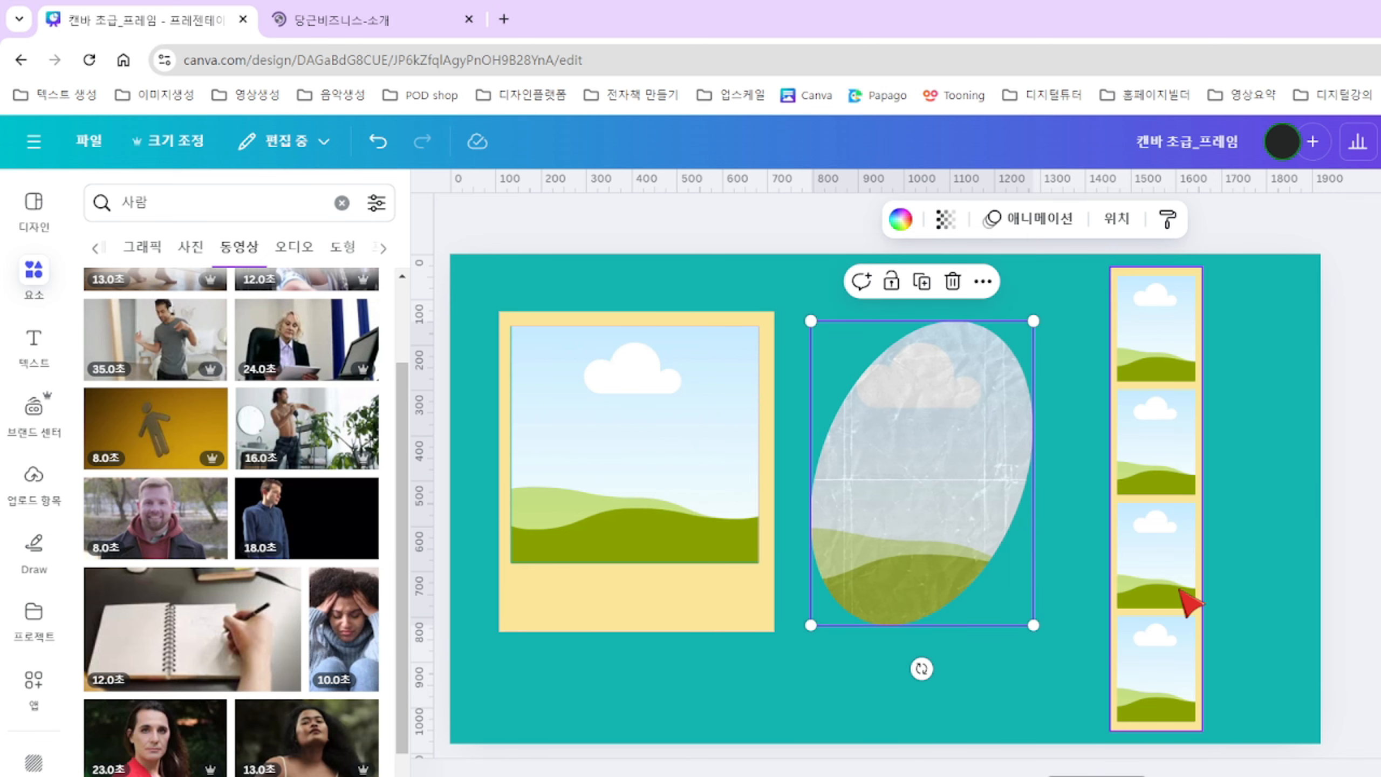
{"action": "left_click_drag", "start_coordinate": [1179, 589], "coordinate": [1164, 589]}
{"action": "mouse_move", "coordinate": [1189, 733]}
{"action": "left_mouse_down"}
{"action": "mouse_move", "coordinate": [1275, 760]}
{"action": "mouse_move", "coordinate": [1184, 720]}
{"action": "left_mouse_up"}
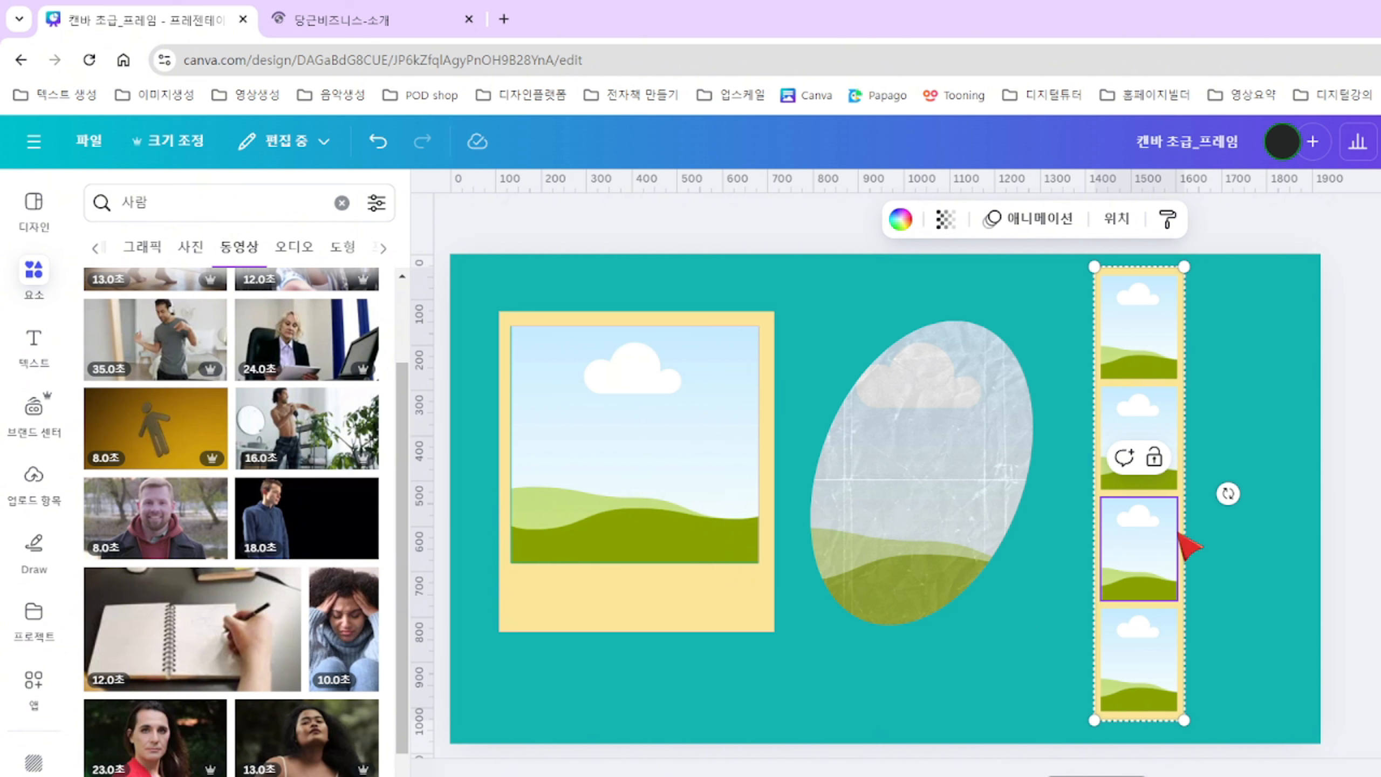
{"action": "left_click", "coordinate": [1210, 472]}
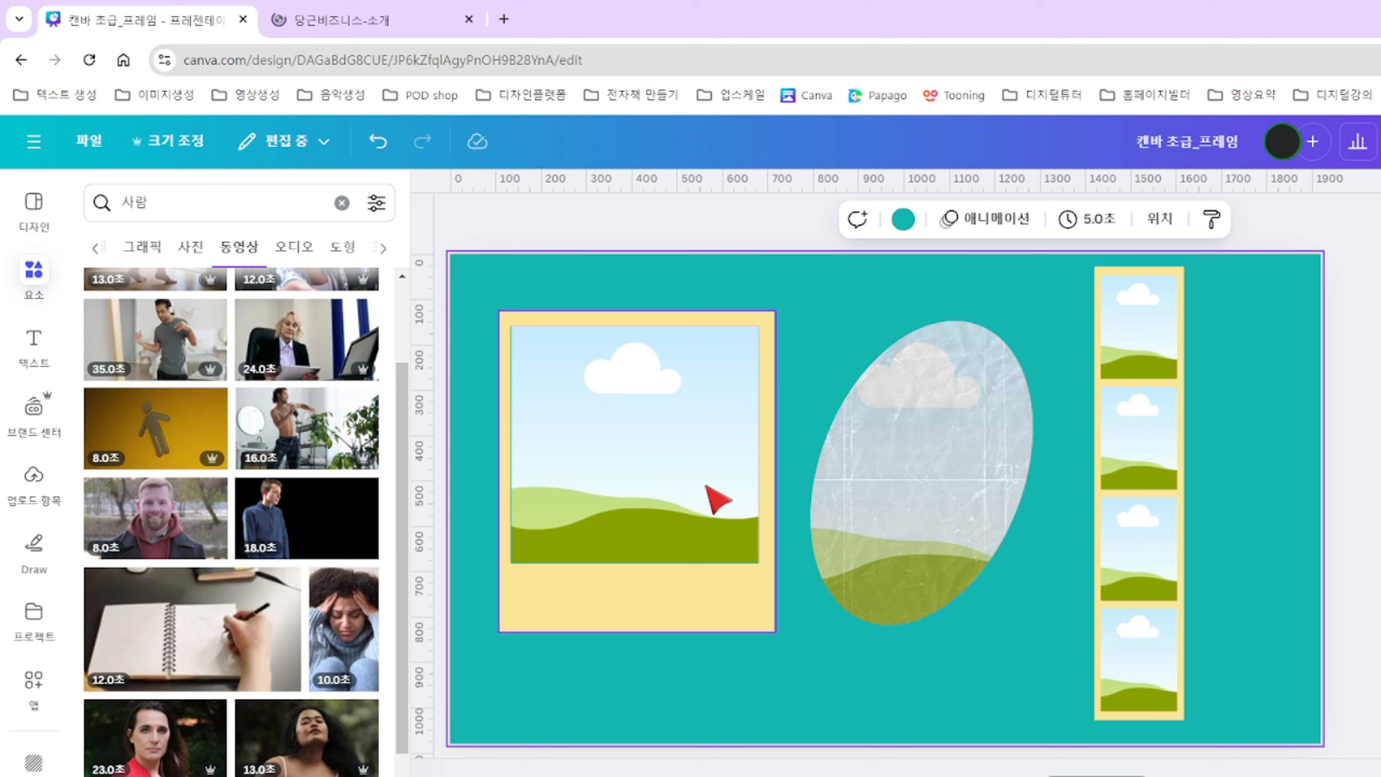
{"action": "left_click", "coordinate": [1172, 386]}
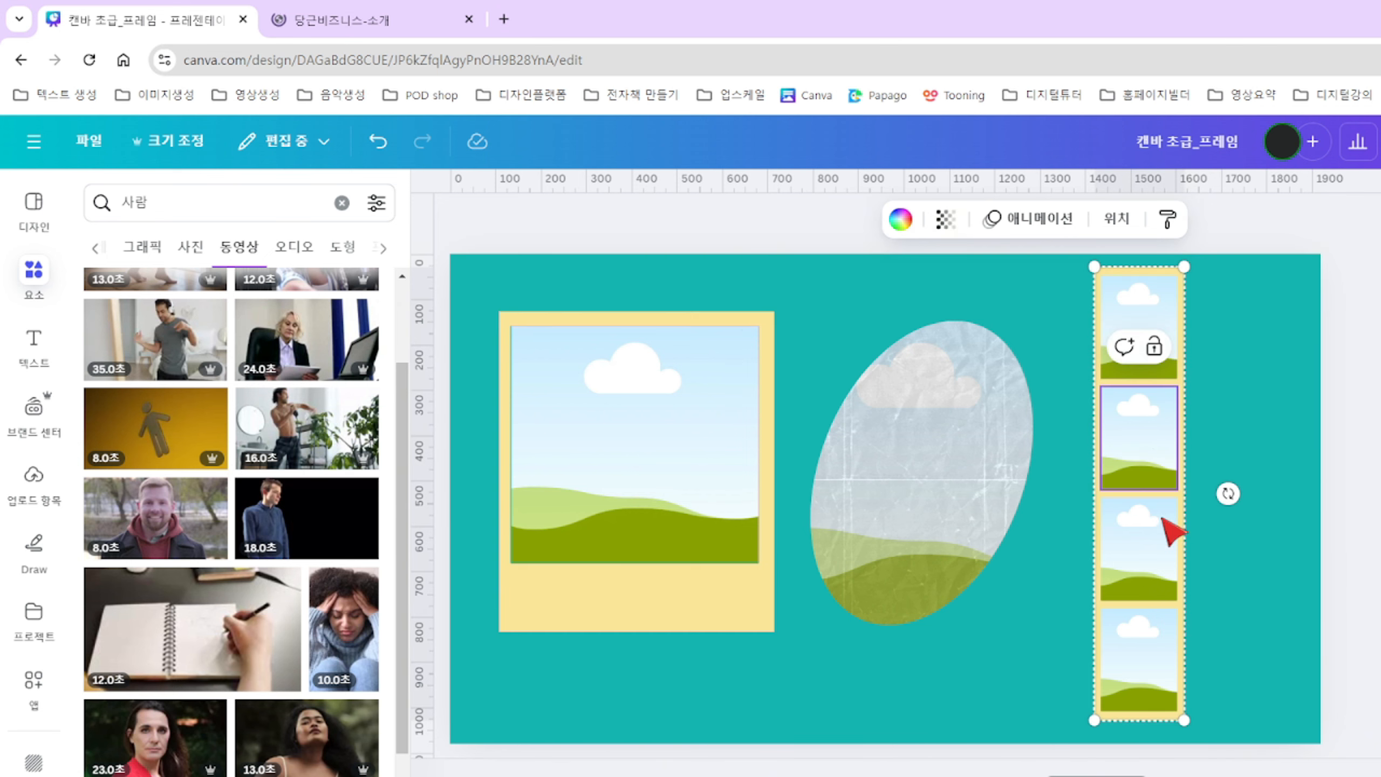
{"action": "left_click", "coordinate": [1248, 648]}
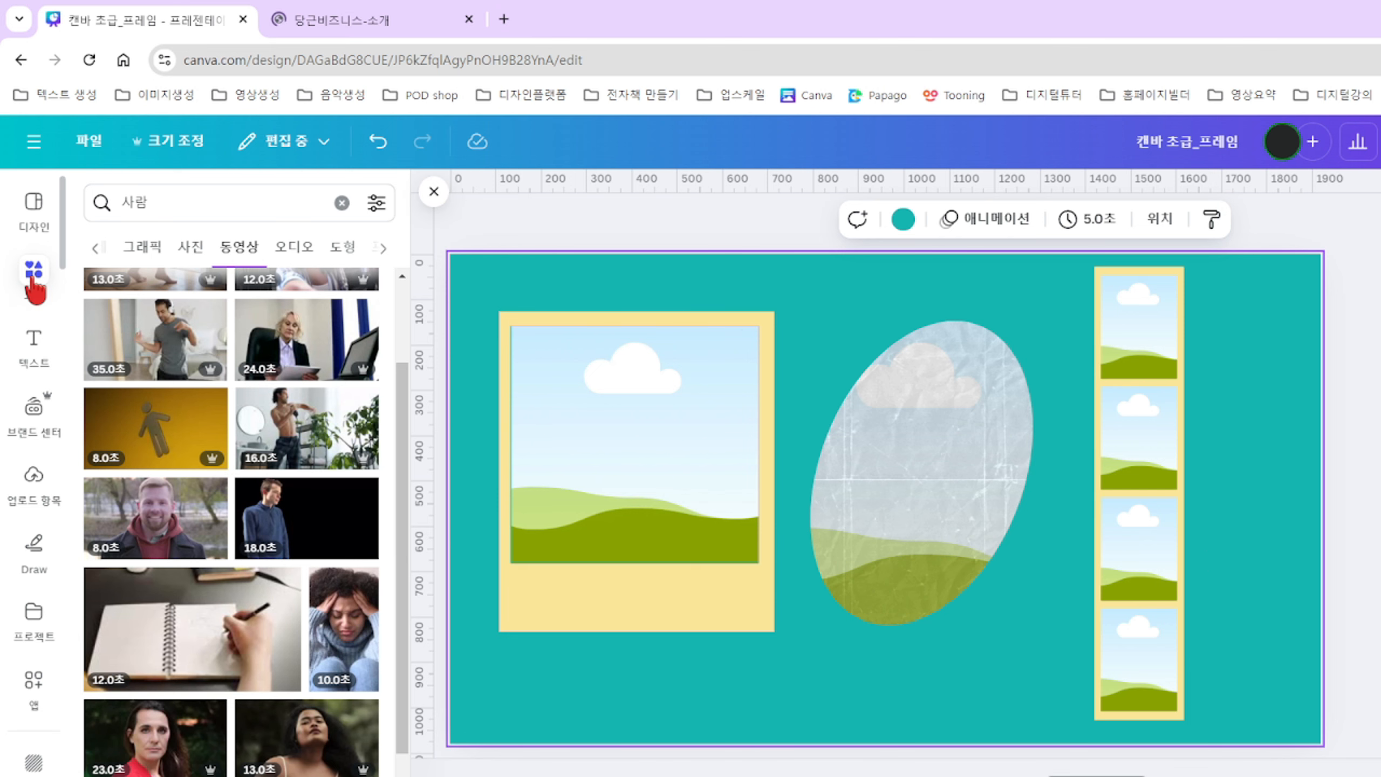
Clear the 사람 element search and browse the element categories down to the 프레임 section.
{"action": "left_click", "coordinate": [342, 202]}
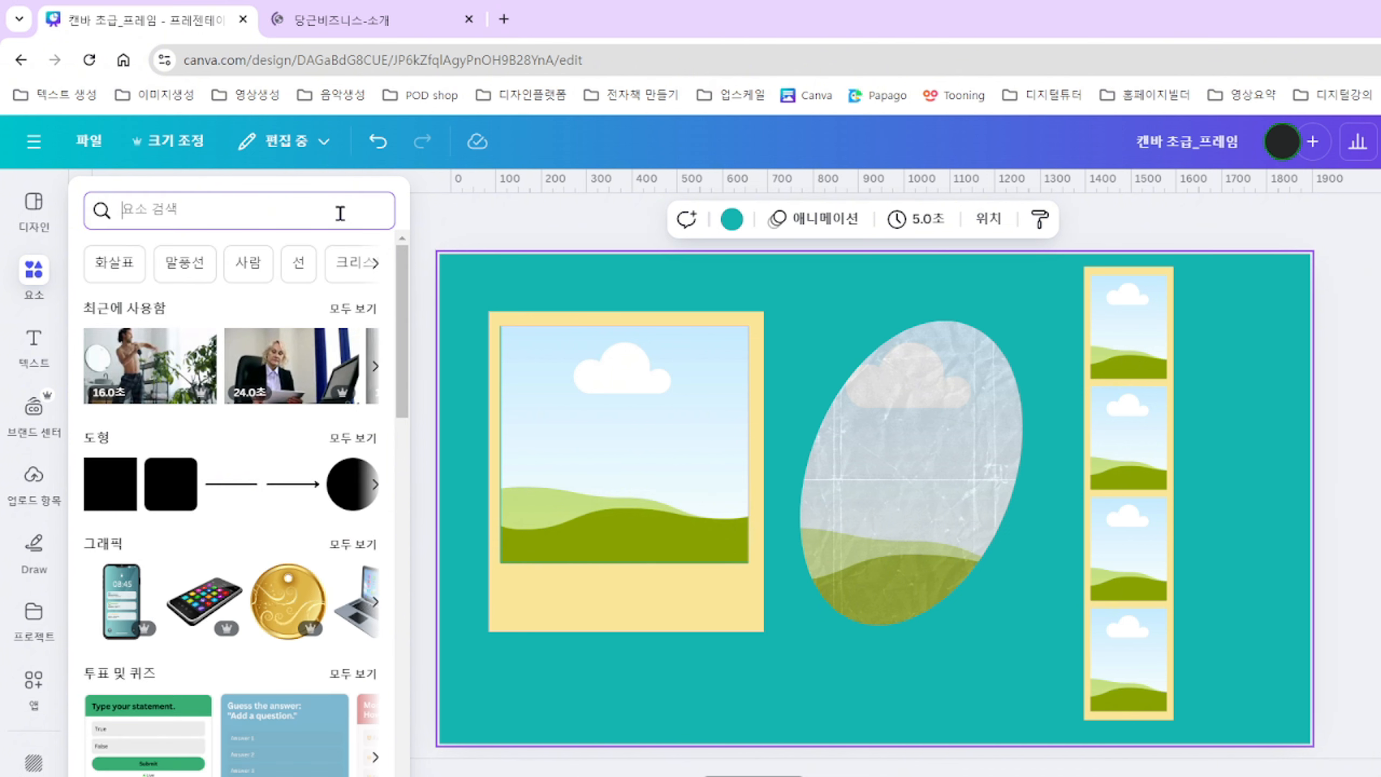
{"action": "left_click", "coordinate": [28, 271]}
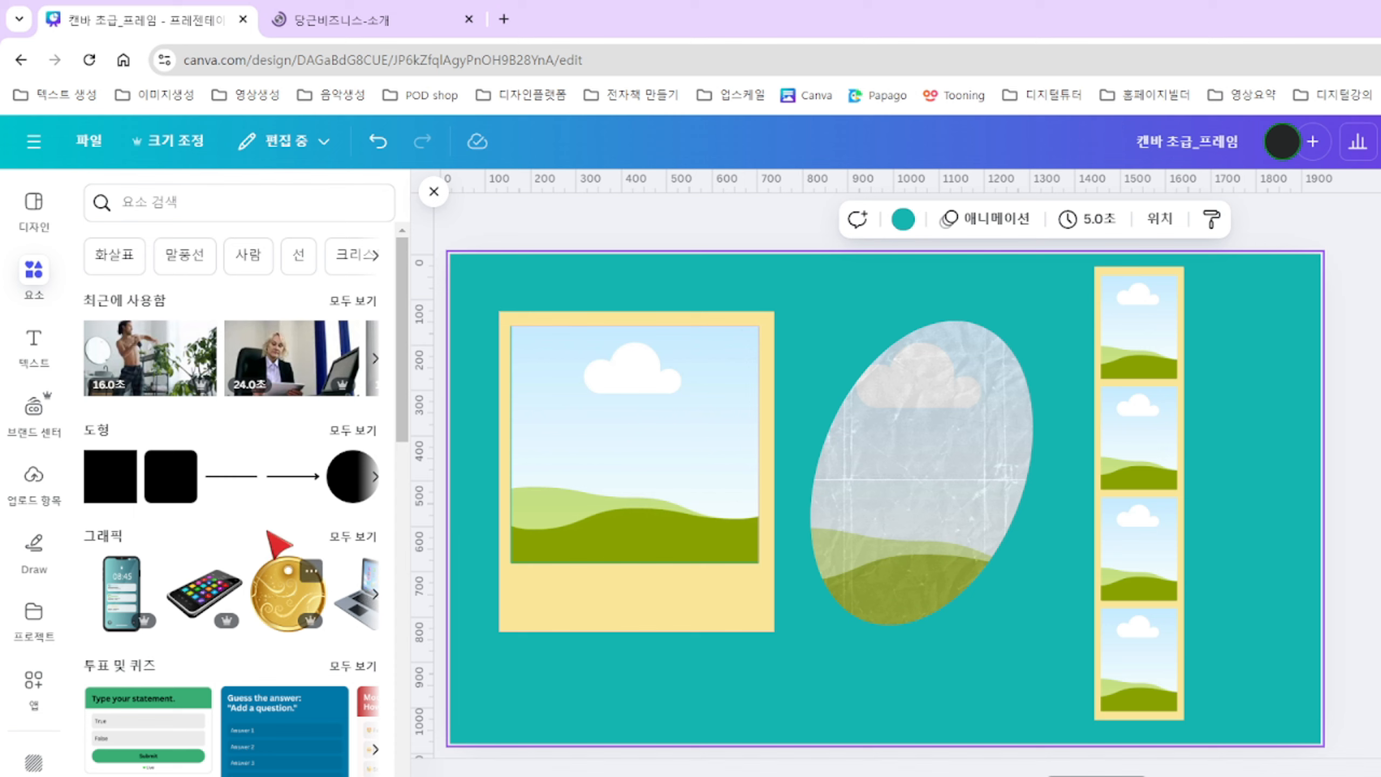
{"action": "left_click_drag", "start_coordinate": [400, 265], "coordinate": [417, 661]}
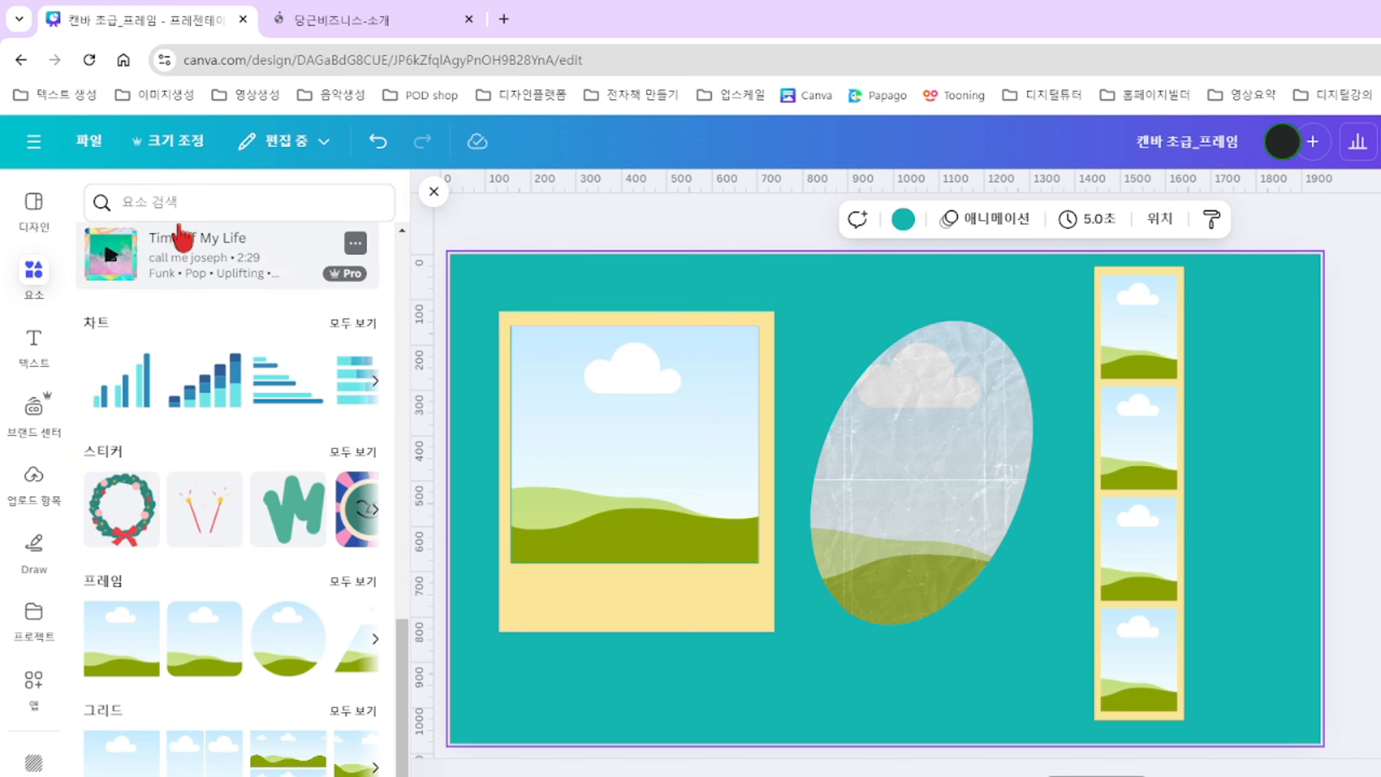
Search the elements for 프레임 and clear the search.
{"action": "left_click", "coordinate": [162, 202]}
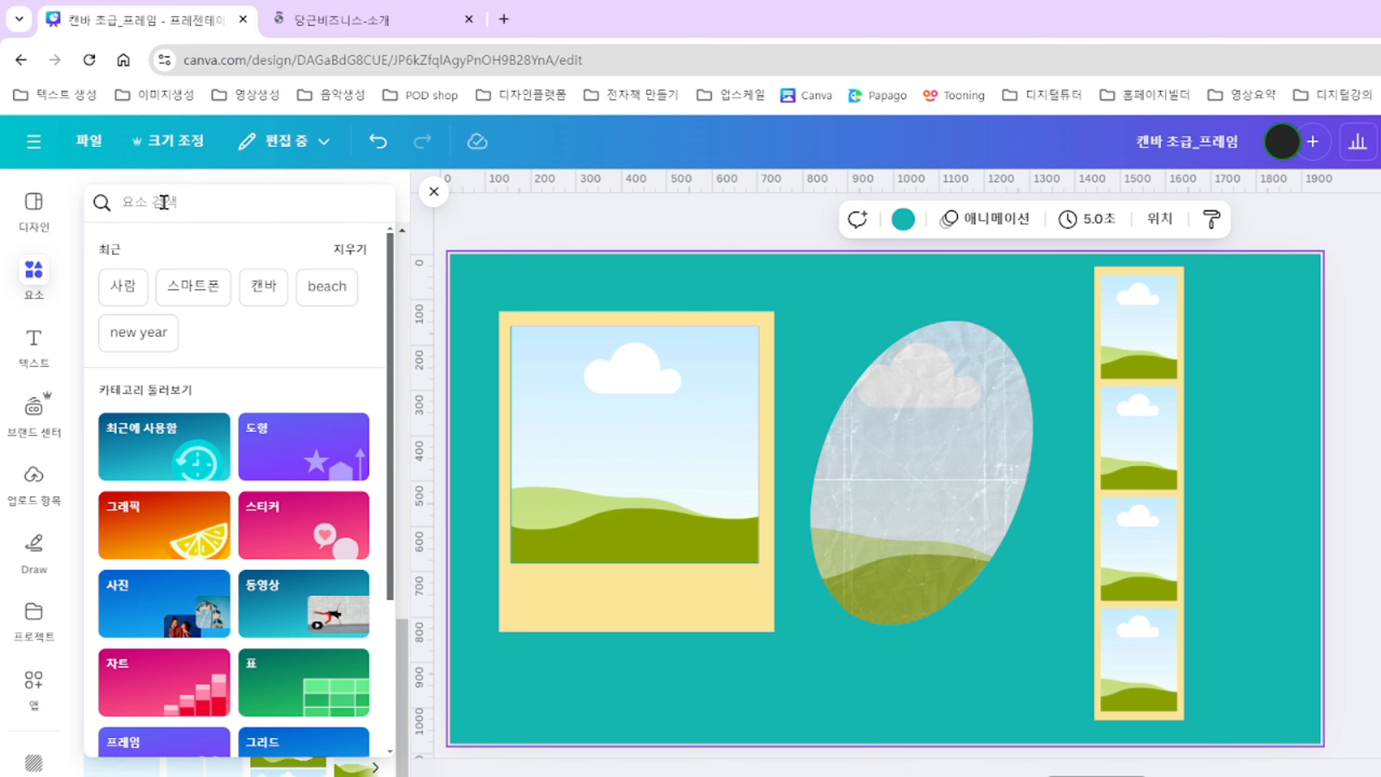
{"action": "type", "text": "프레임"}
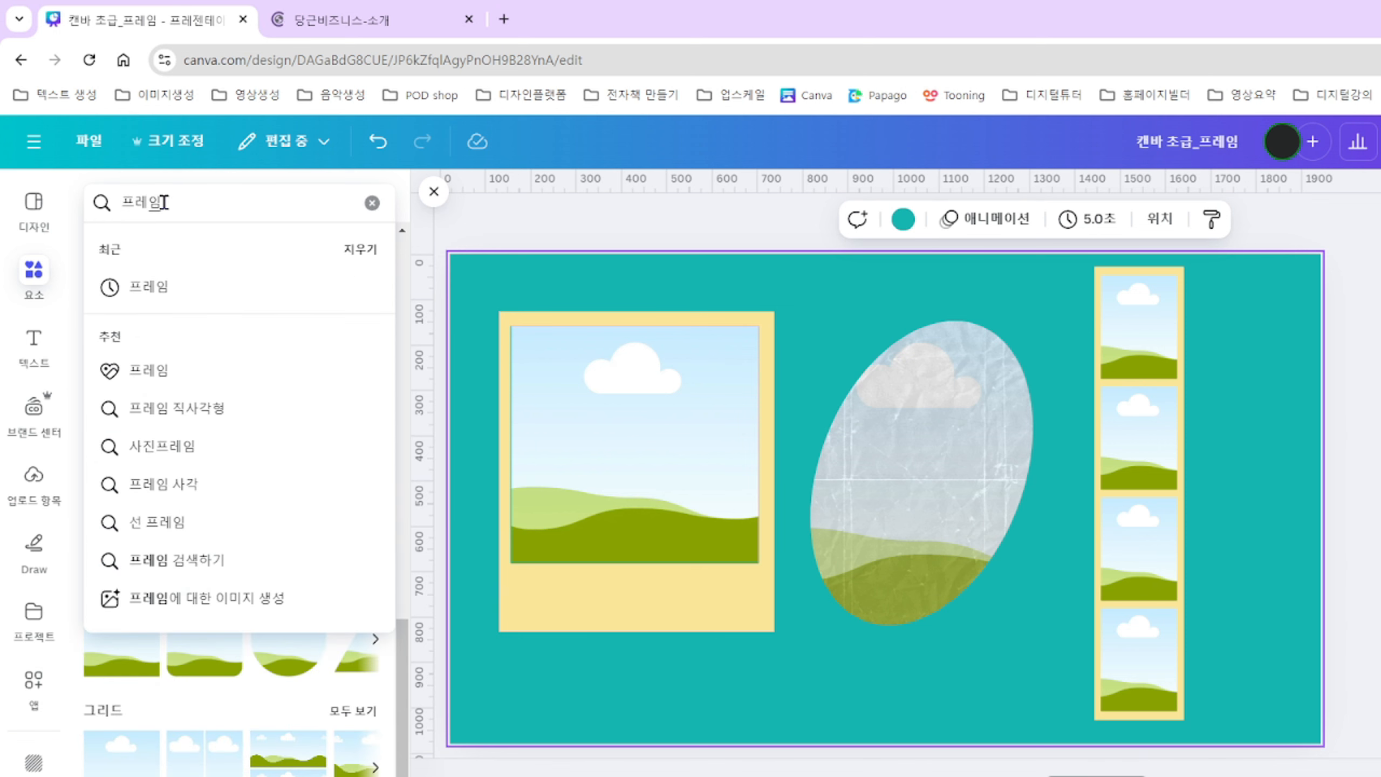
{"action": "key", "text": "Return"}
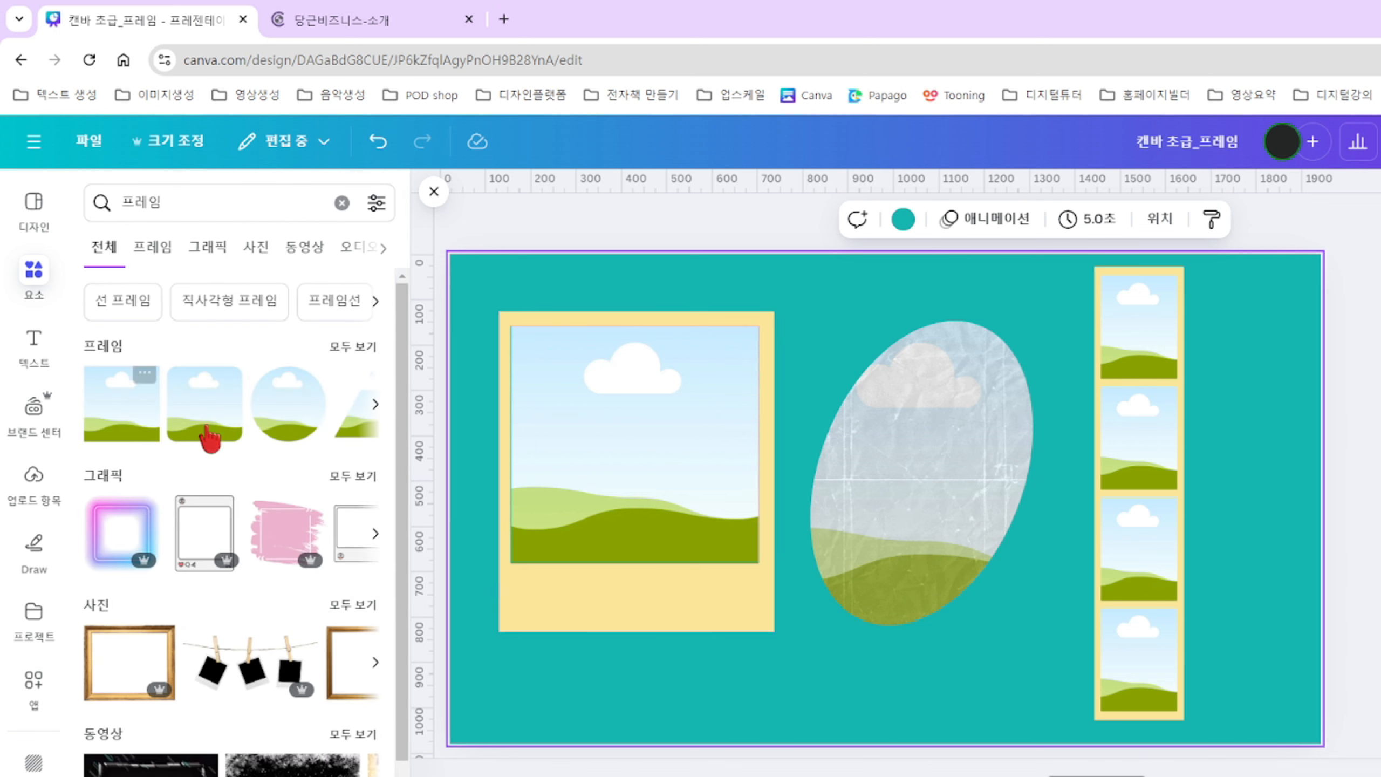
{"action": "left_click", "coordinate": [341, 202]}
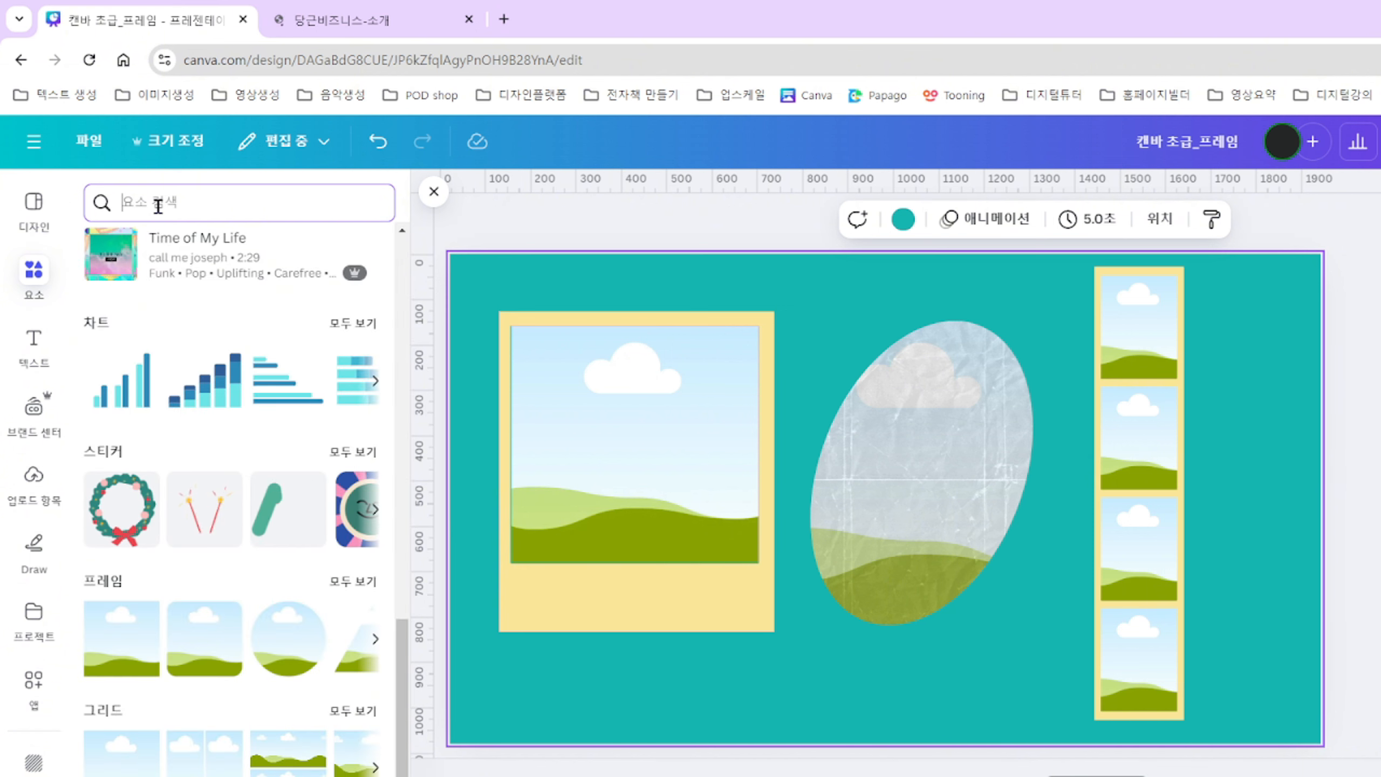
Return to the start of the element list, repeat the 프레임 search and clear it again.
{"action": "scroll", "coordinate": [180, 283], "scroll_direction": "up", "scroll_amount": 10}
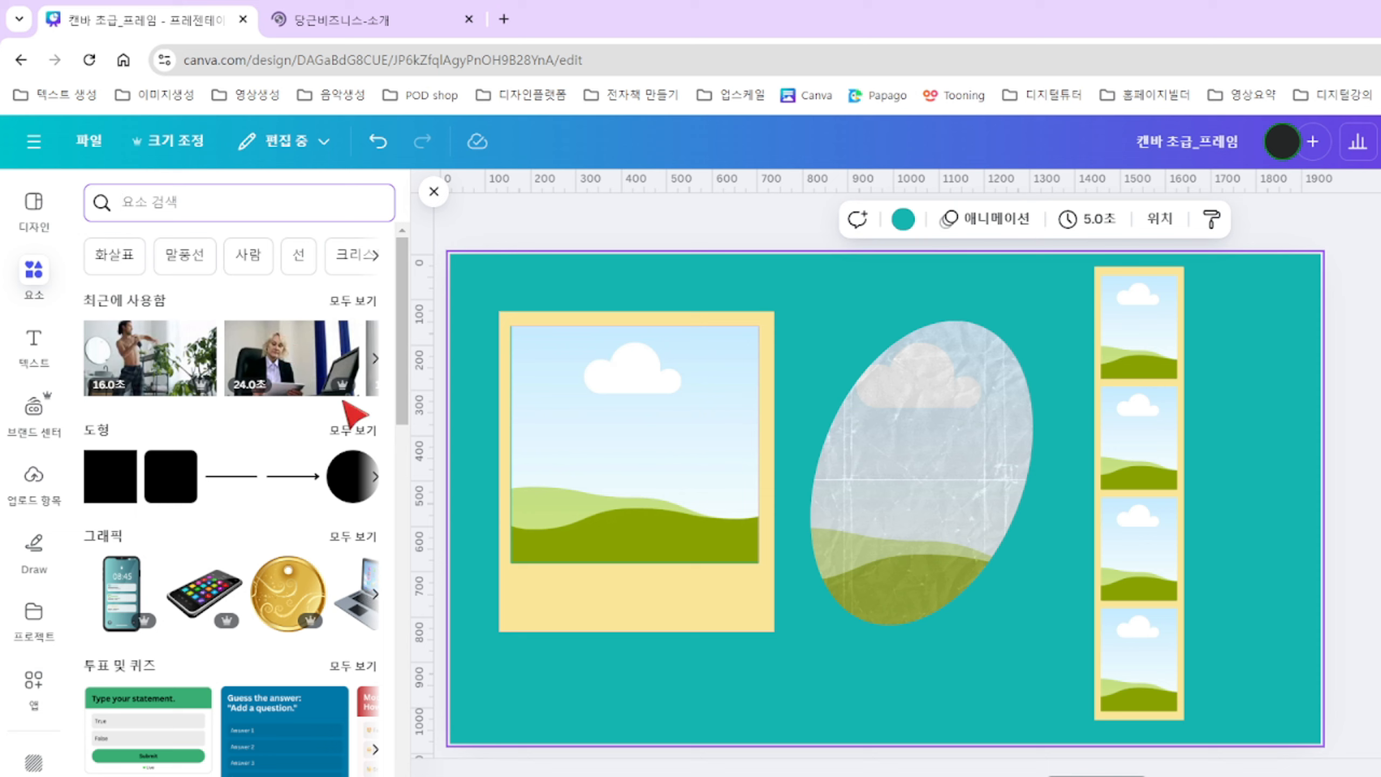
{"action": "type", "text": "프레임"}
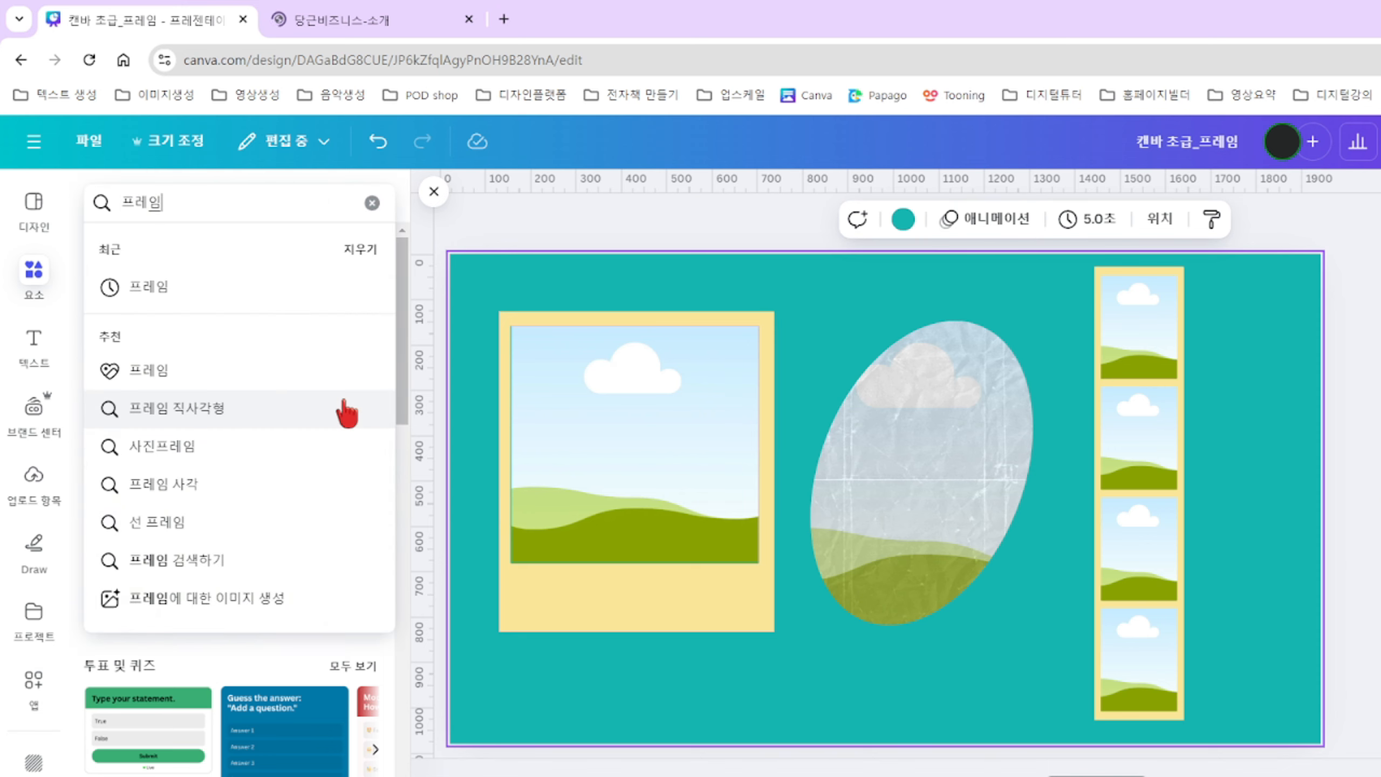
{"action": "key", "text": "Return"}
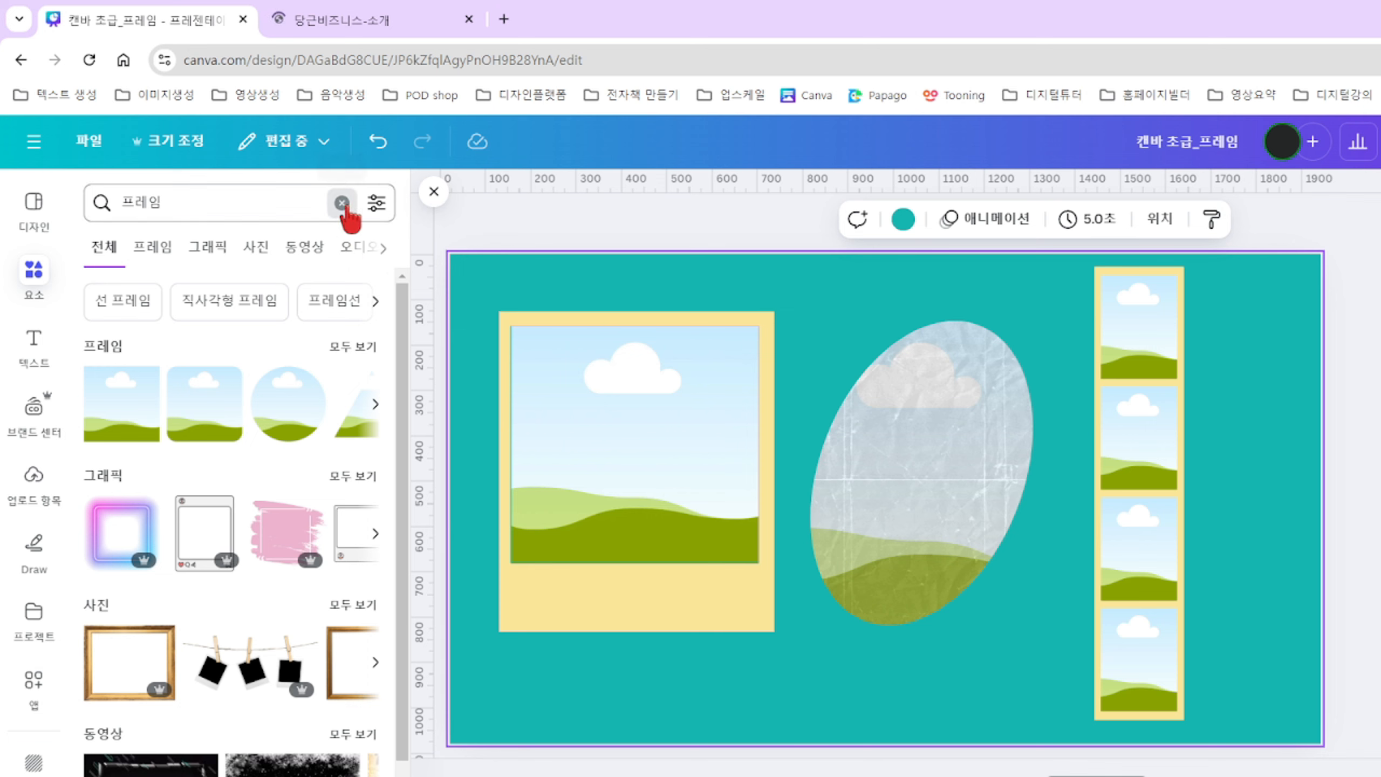
{"action": "left_click", "coordinate": [343, 203]}
{"action": "left_click", "coordinate": [228, 215]}
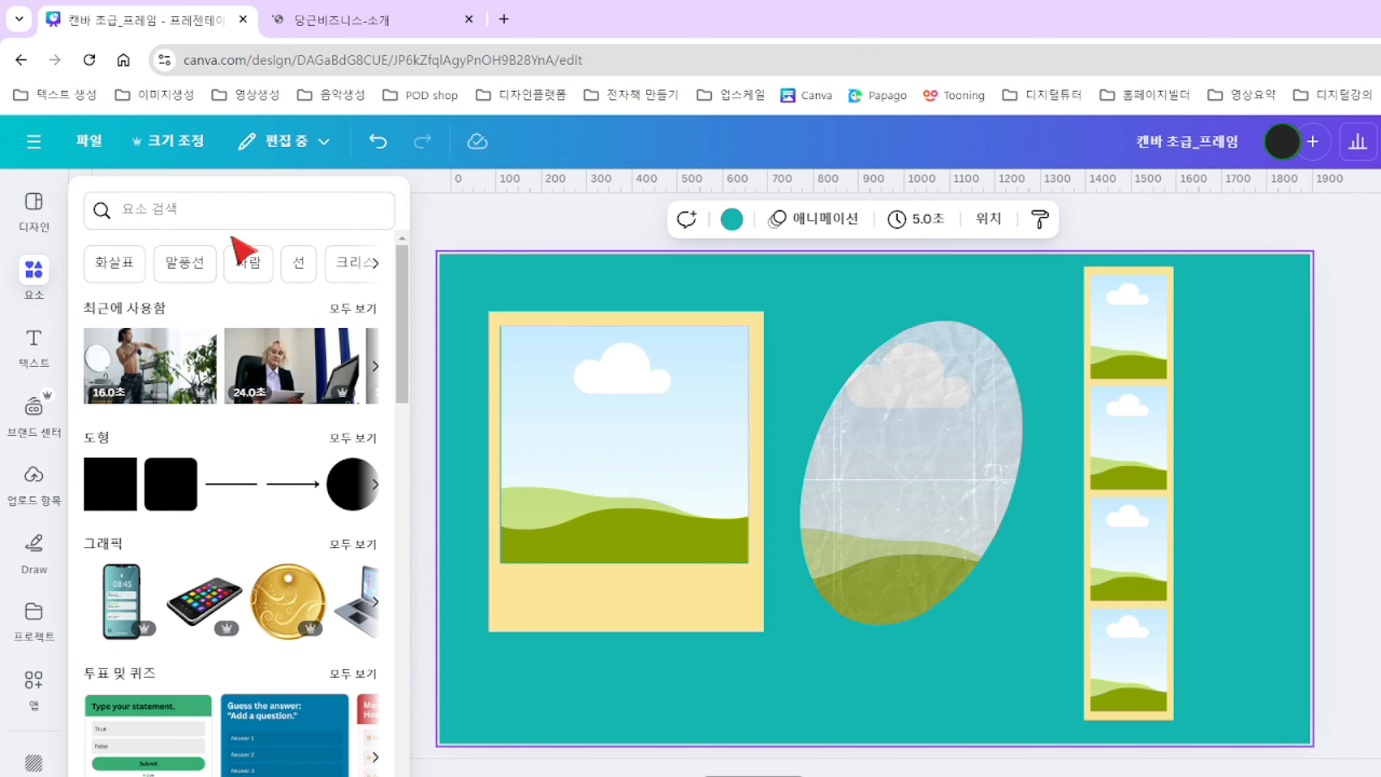
Open the 프레임 category from the category overview of the element search.
{"action": "left_click", "coordinate": [163, 211]}
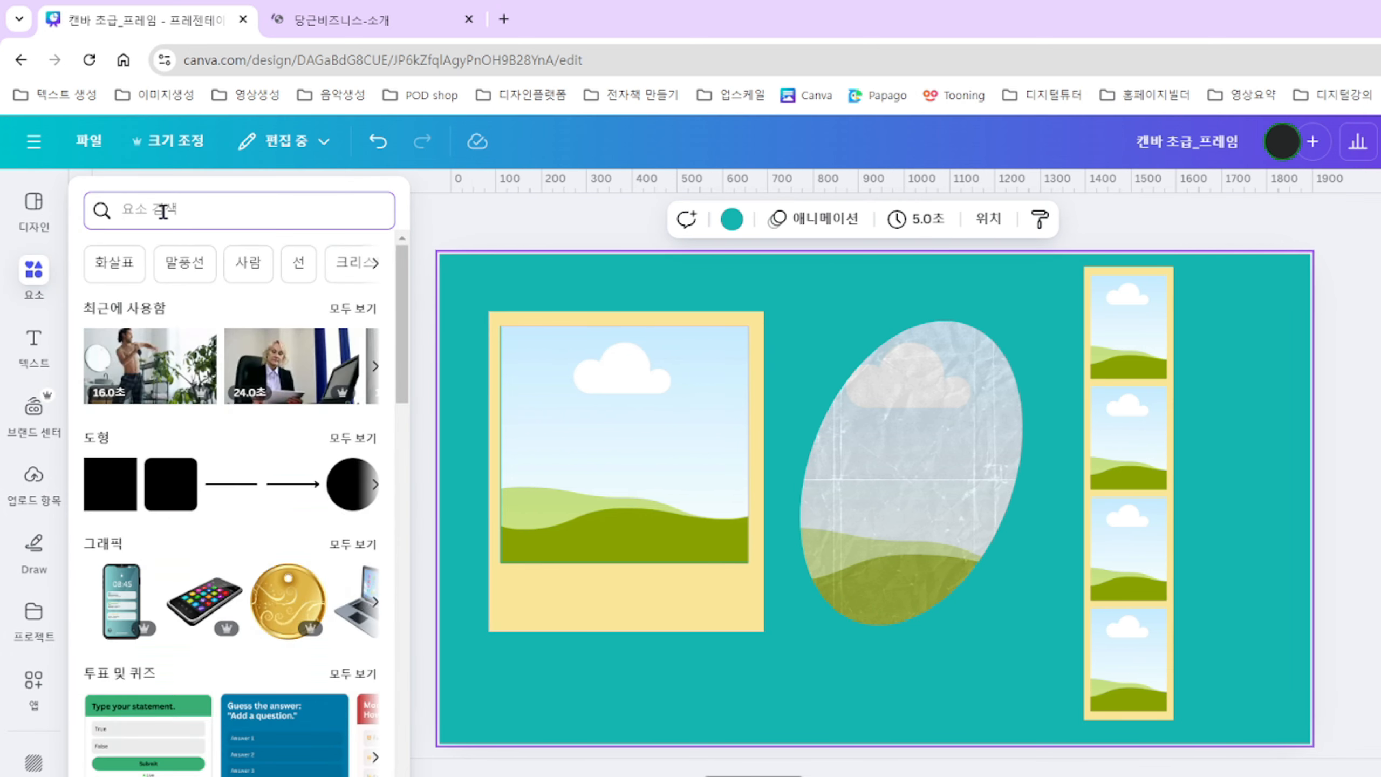
{"action": "left_click", "coordinate": [34, 277]}
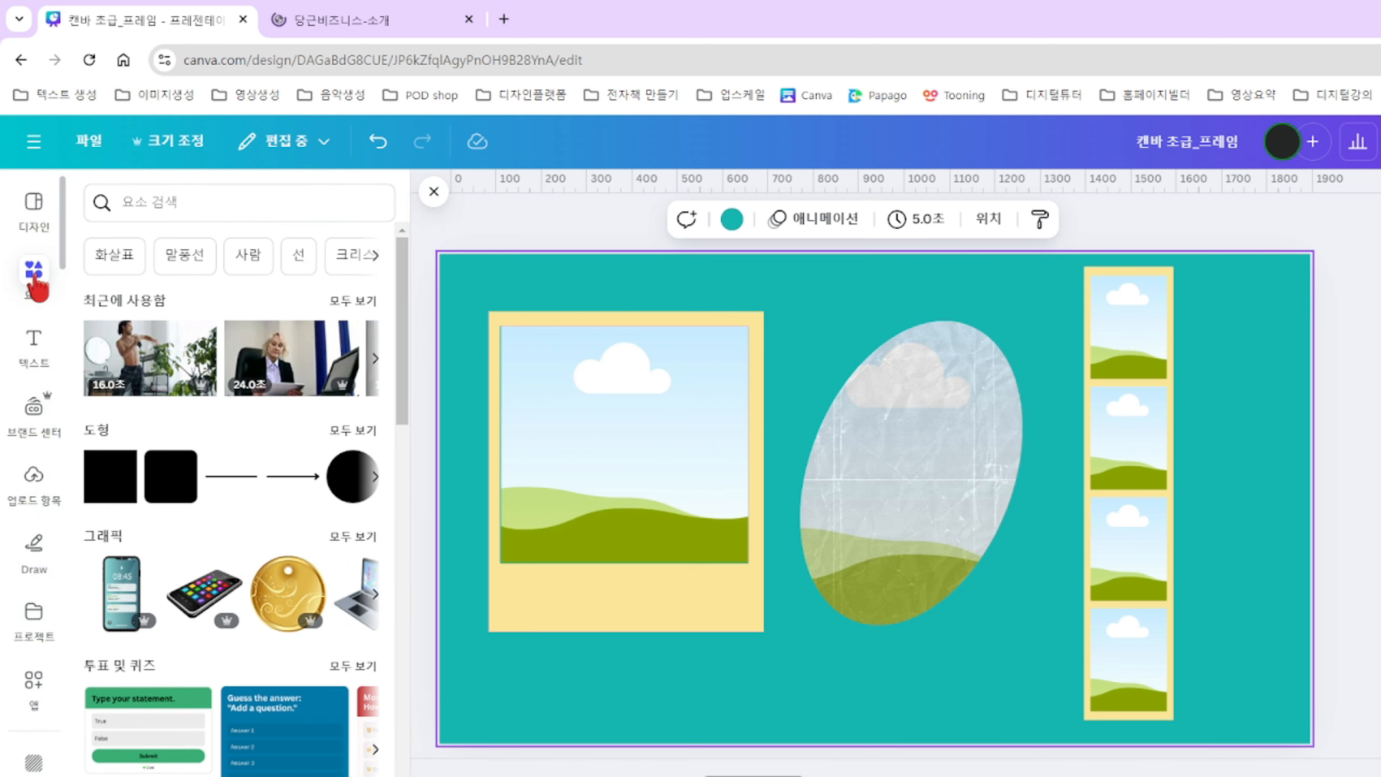
{"action": "left_click", "coordinate": [153, 202]}
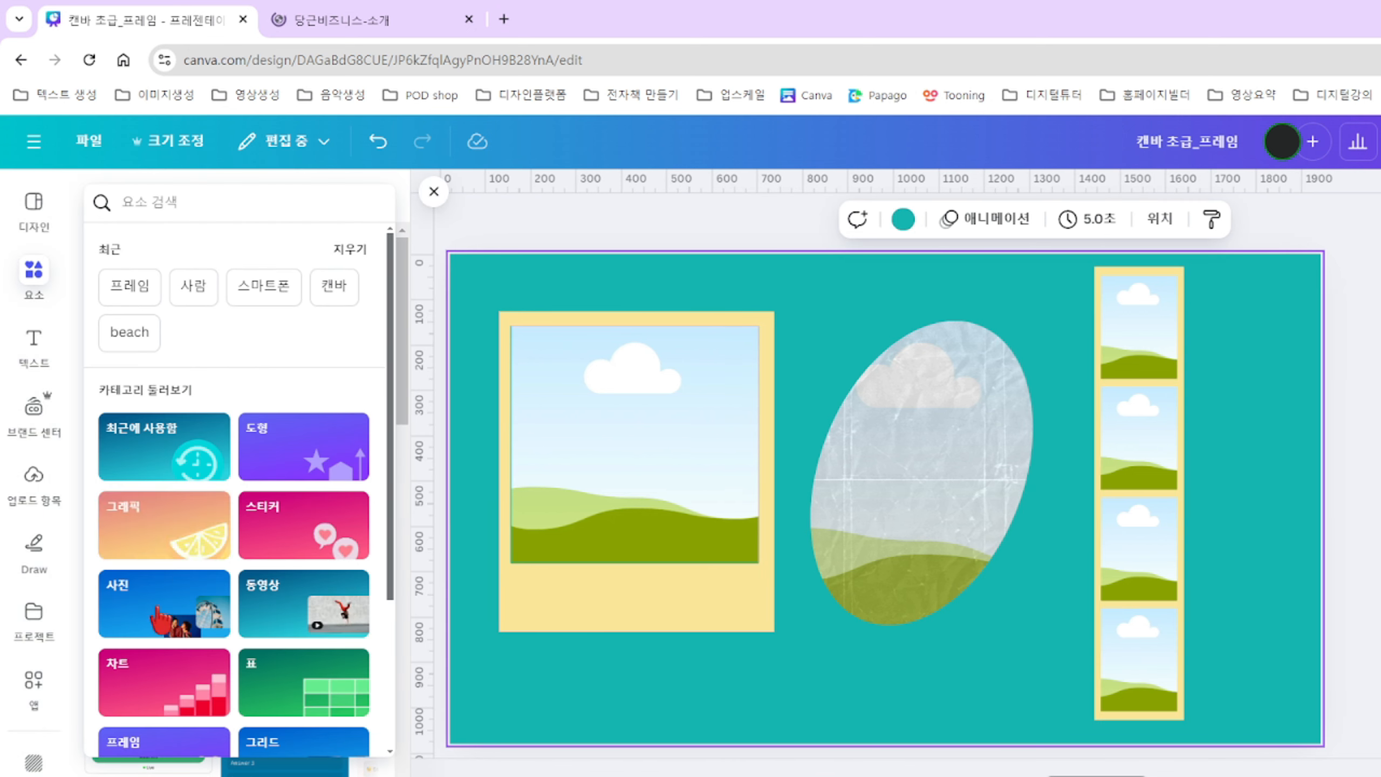
{"action": "scroll", "coordinate": [402, 402], "scroll_direction": "down", "scroll_amount": 3}
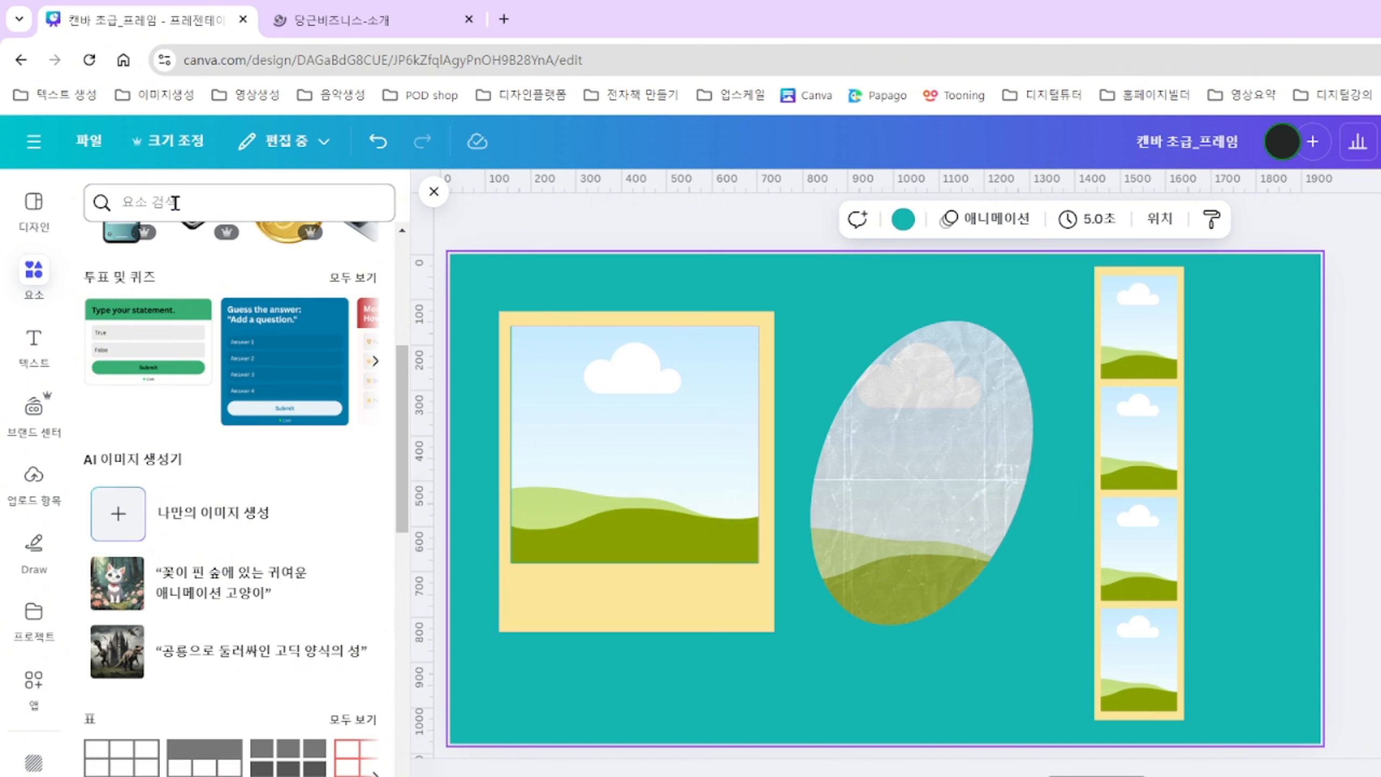
{"action": "left_click", "coordinate": [173, 202]}
{"action": "scroll", "coordinate": [241, 609], "scroll_direction": "down", "scroll_amount": 4}
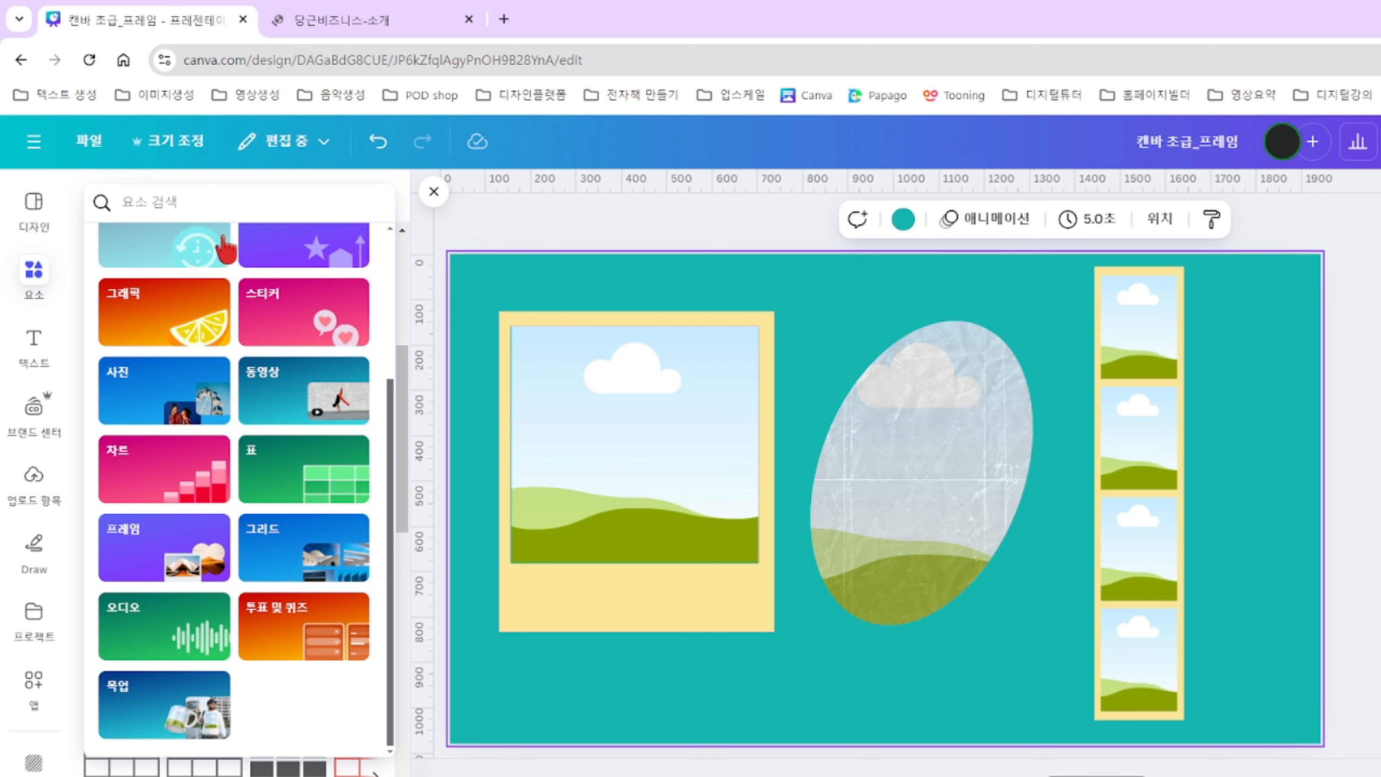
{"action": "left_click", "coordinate": [177, 547]}
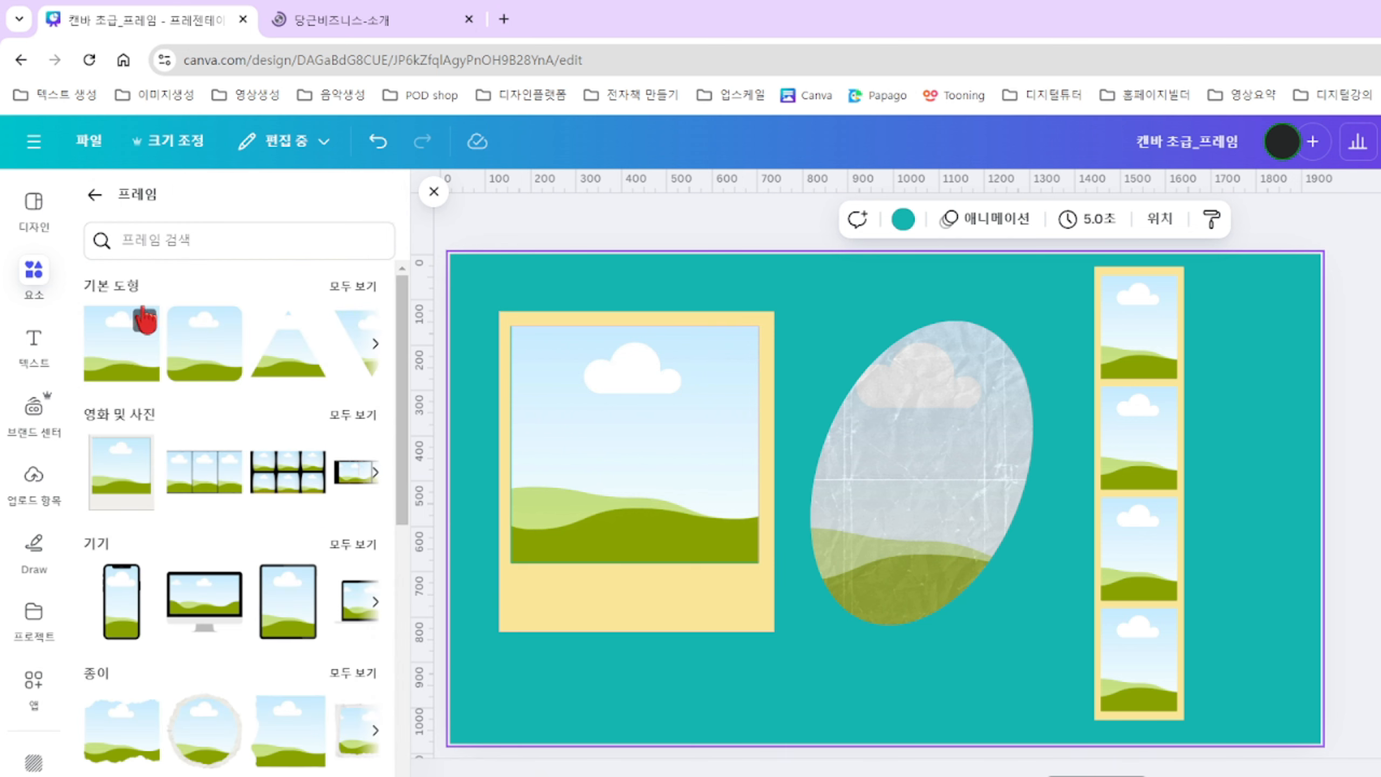
Examine the available frame groups, including devices, paper, flowers, blobs, retro, letters, numbers and popular frames, and return to the start of the list.
{"action": "scroll", "coordinate": [403, 341], "scroll_direction": "down", "scroll_amount": 2}
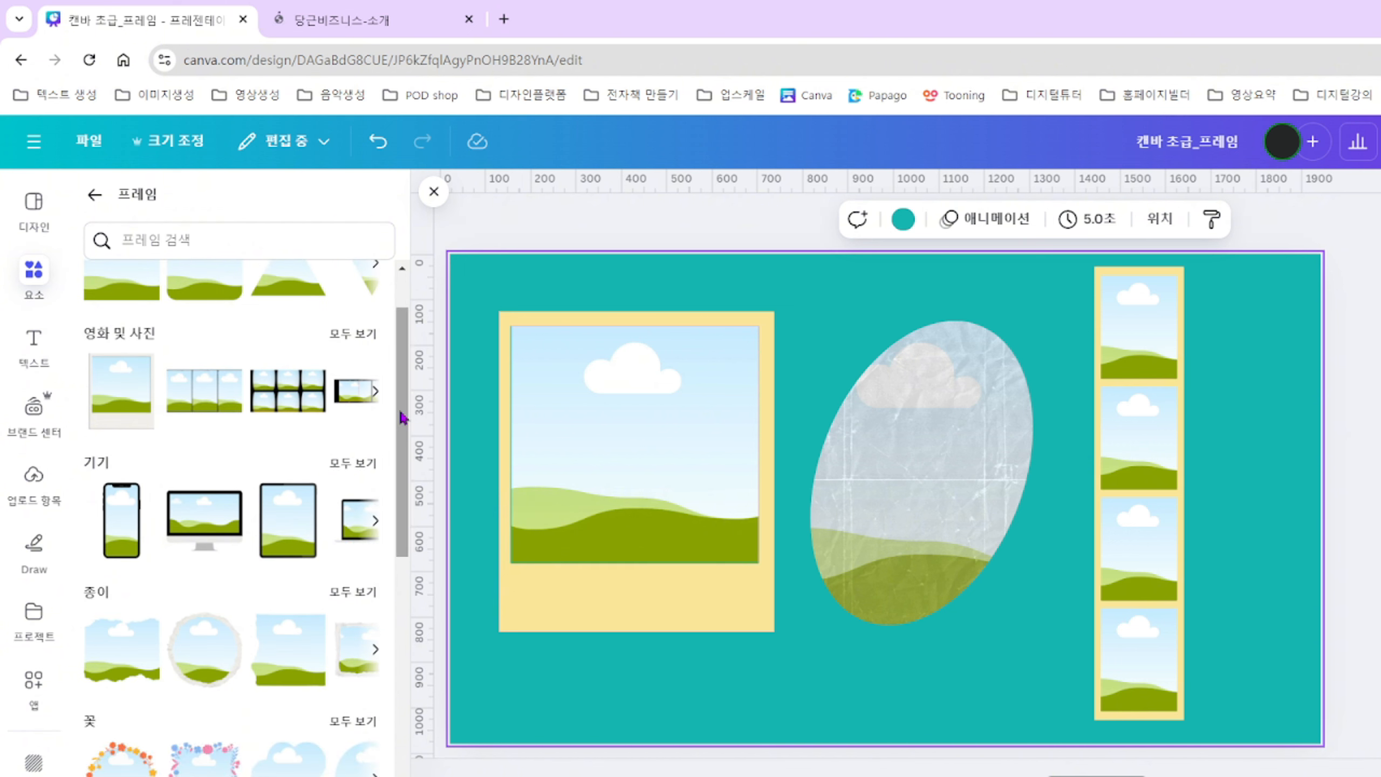
{"action": "scroll", "coordinate": [400, 461], "scroll_direction": "down", "scroll_amount": 2}
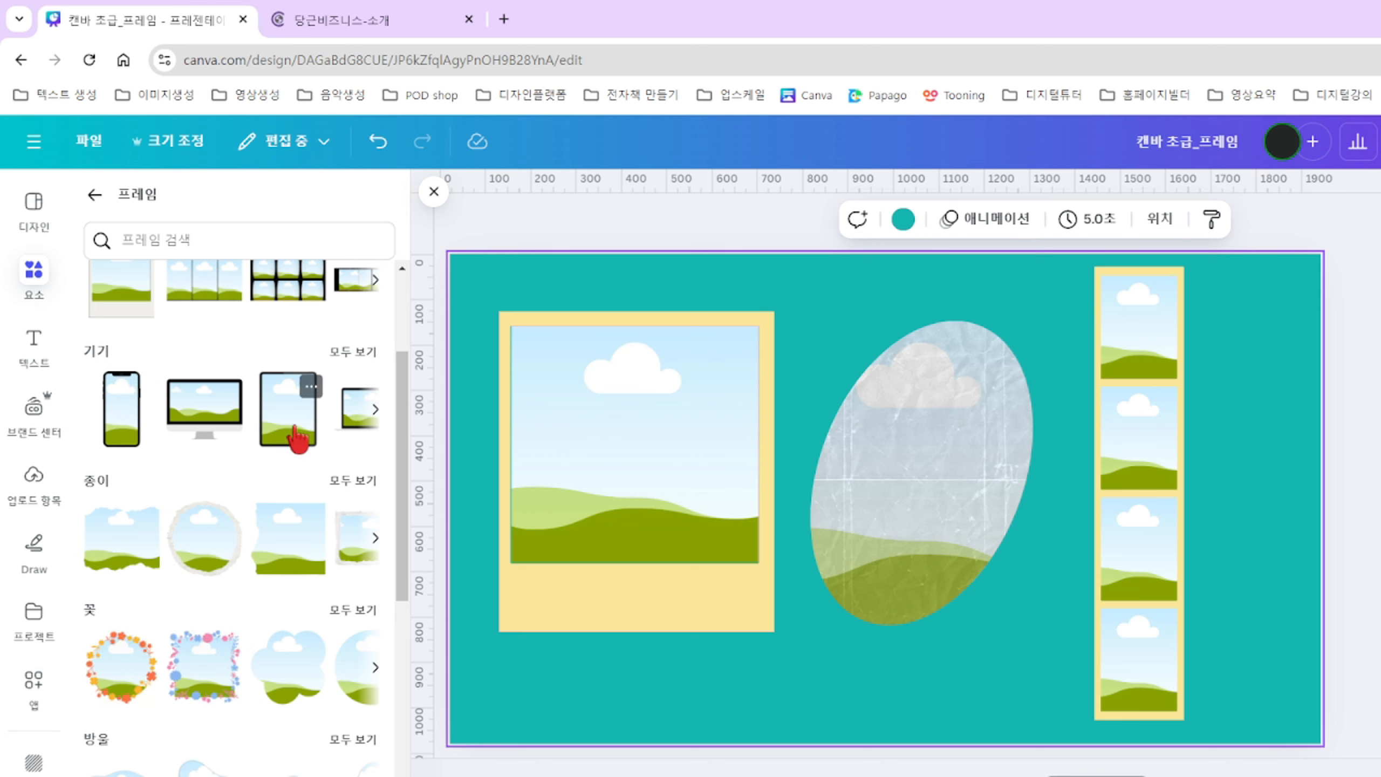
{"action": "left_click", "coordinate": [376, 410]}
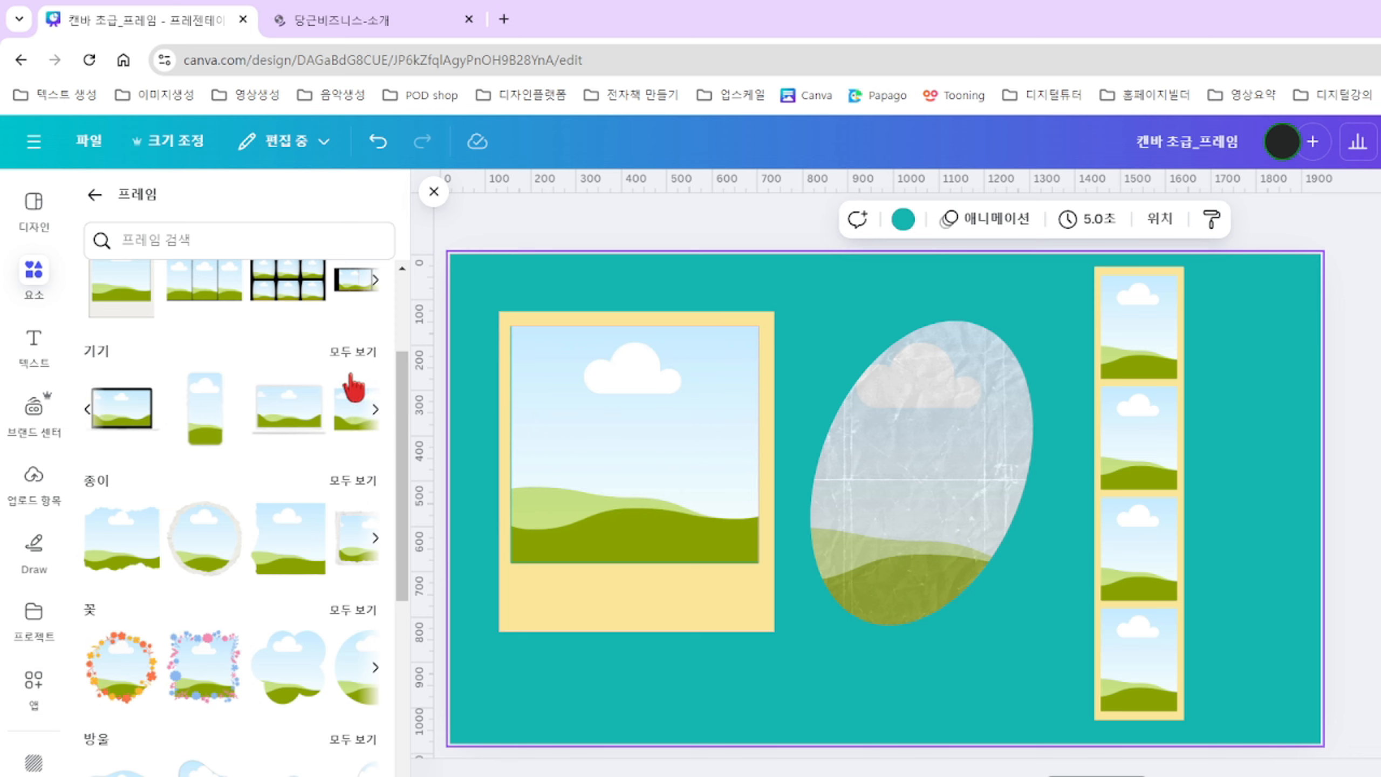
{"action": "scroll", "coordinate": [405, 538], "scroll_direction": "down", "scroll_amount": 3}
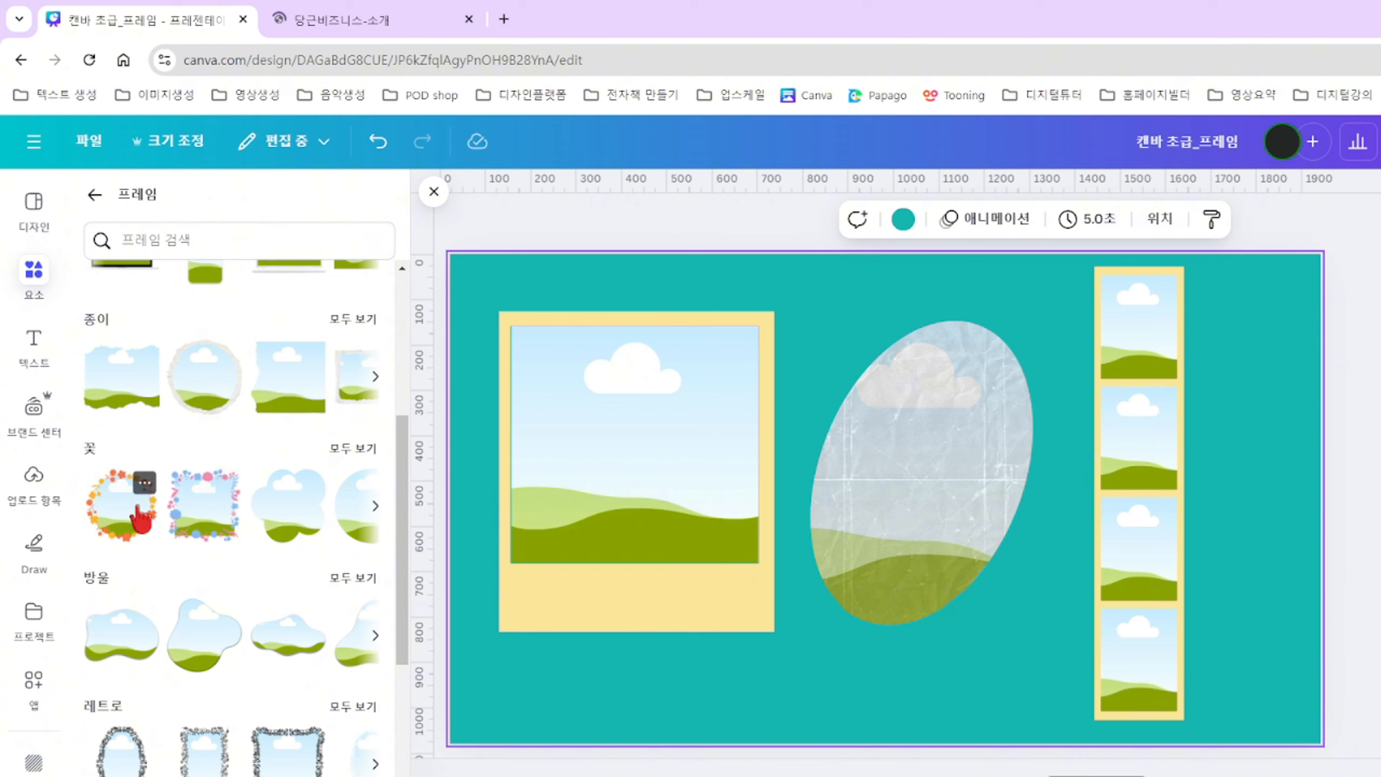
{"action": "left_click", "coordinate": [375, 506]}
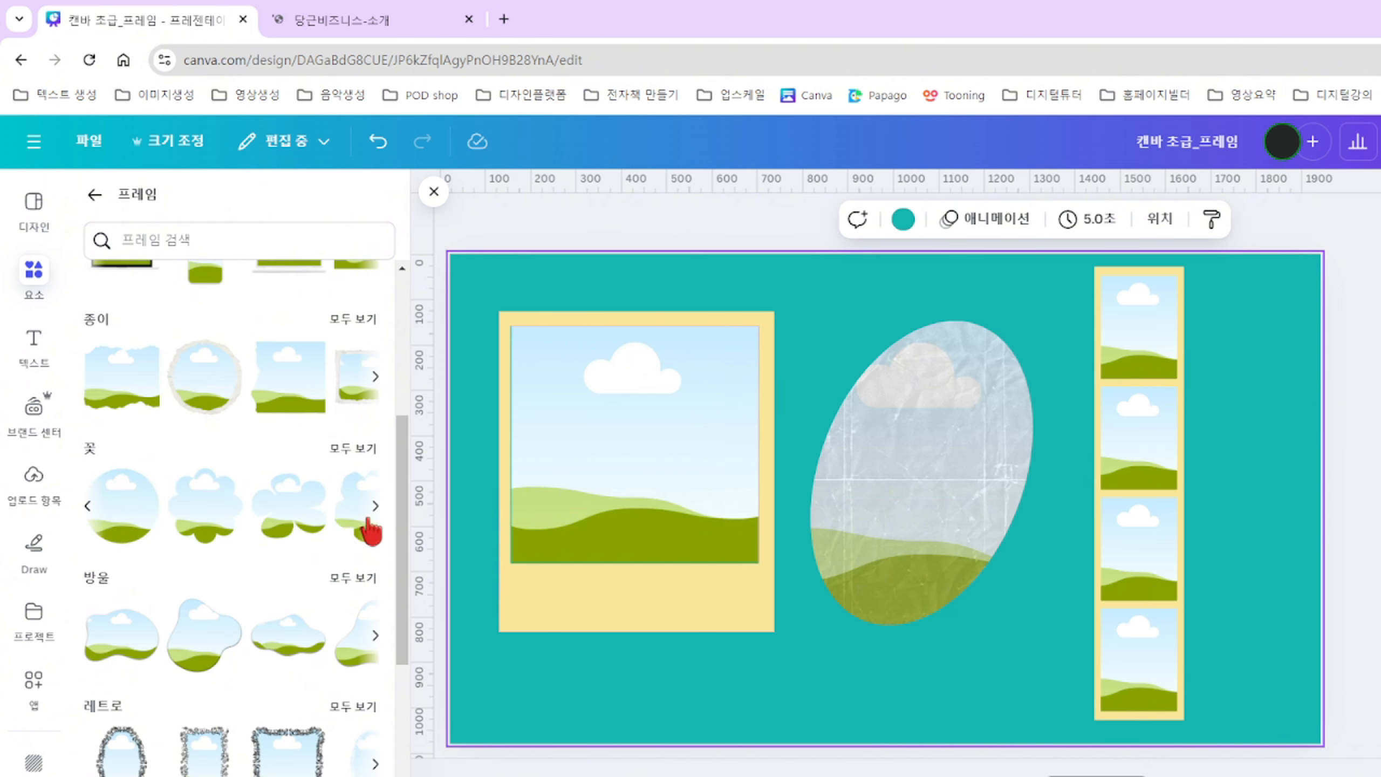
{"action": "left_click_drag", "start_coordinate": [401, 508], "coordinate": [401, 571]}
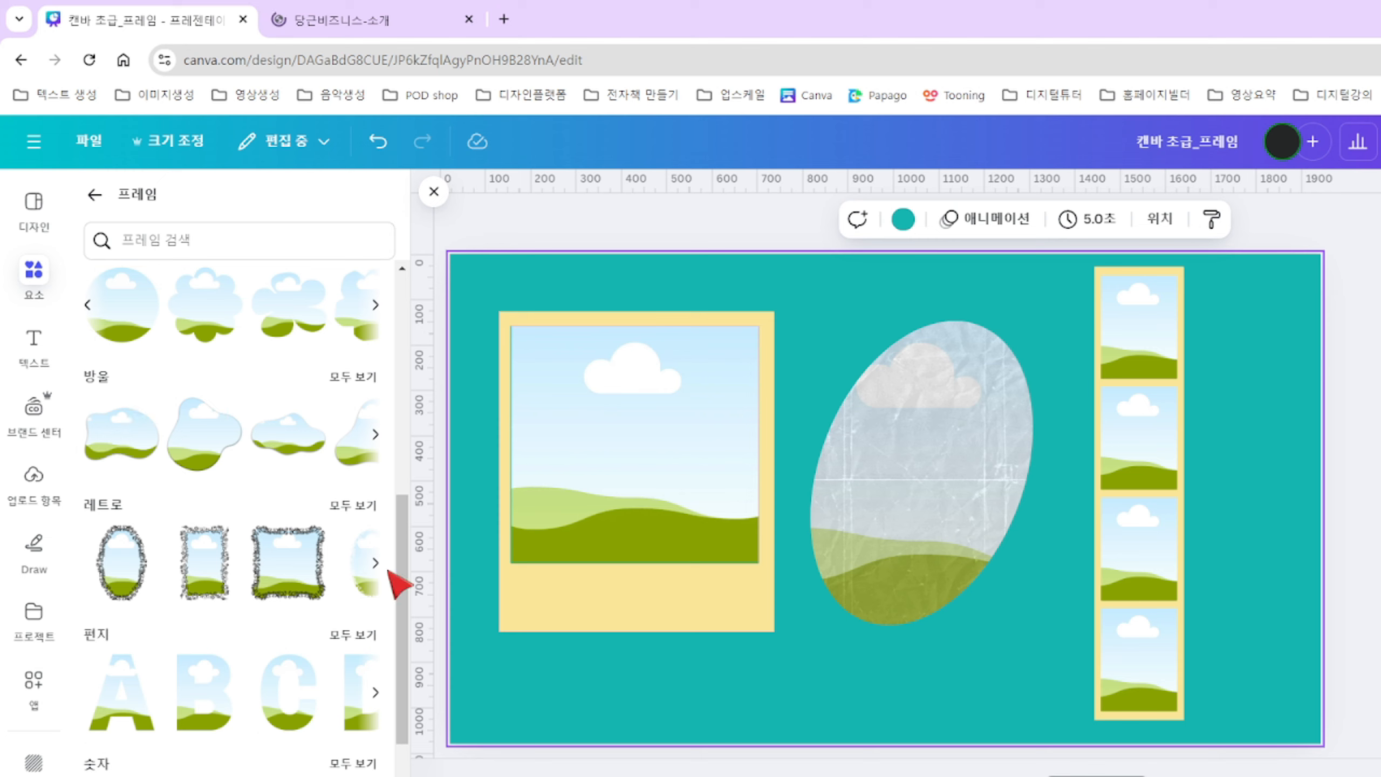
{"action": "scroll", "coordinate": [410, 672], "scroll_direction": "down", "scroll_amount": 6}
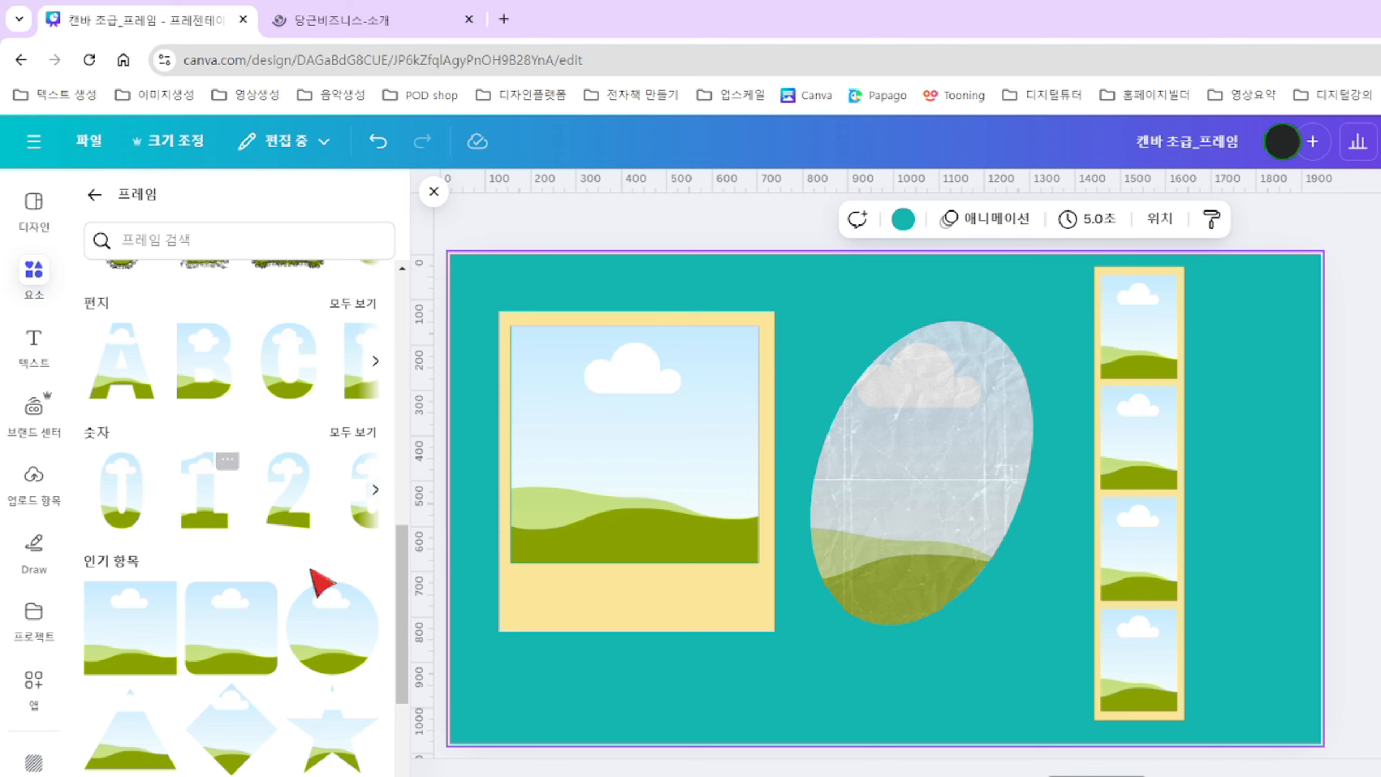
{"action": "left_click_drag", "start_coordinate": [410, 559], "coordinate": [414, 644]}
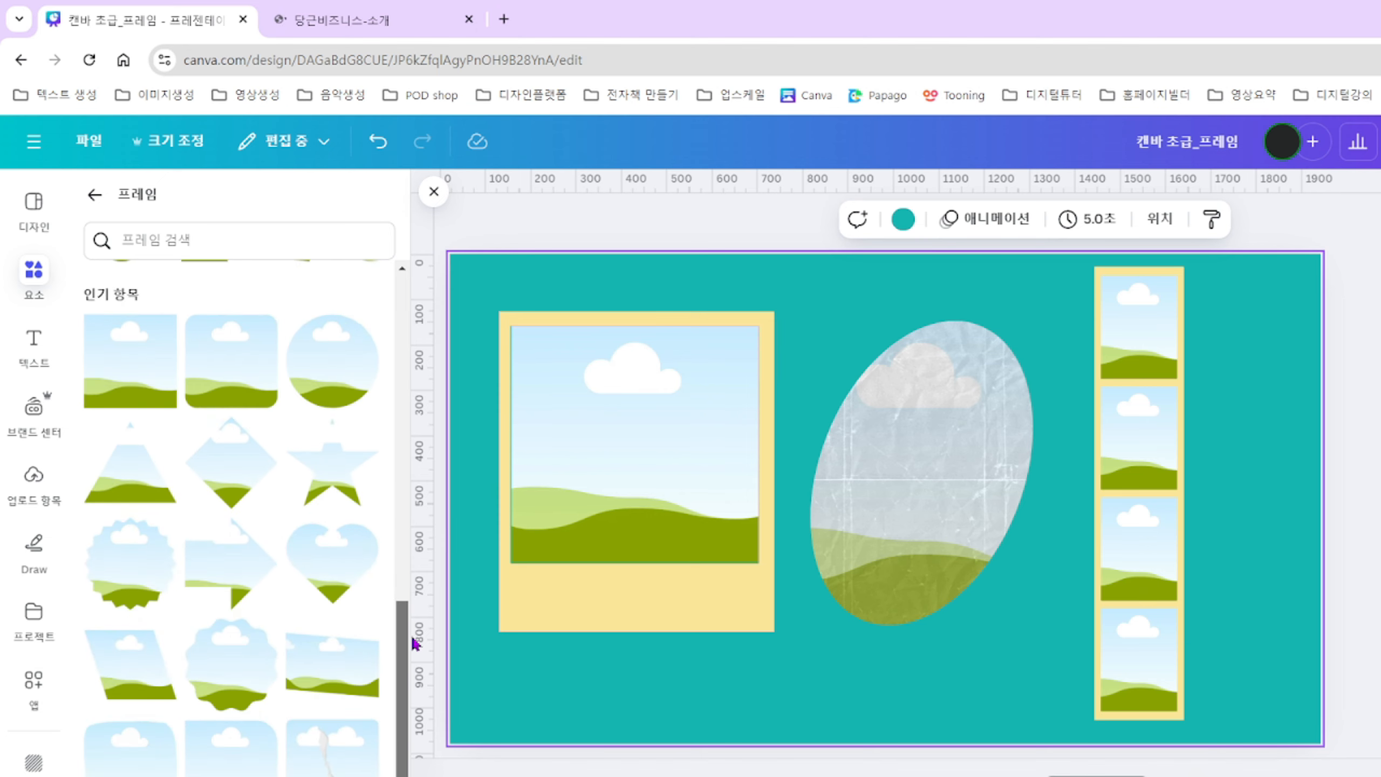
{"action": "scroll", "coordinate": [228, 664], "scroll_direction": "down", "scroll_amount": 10}
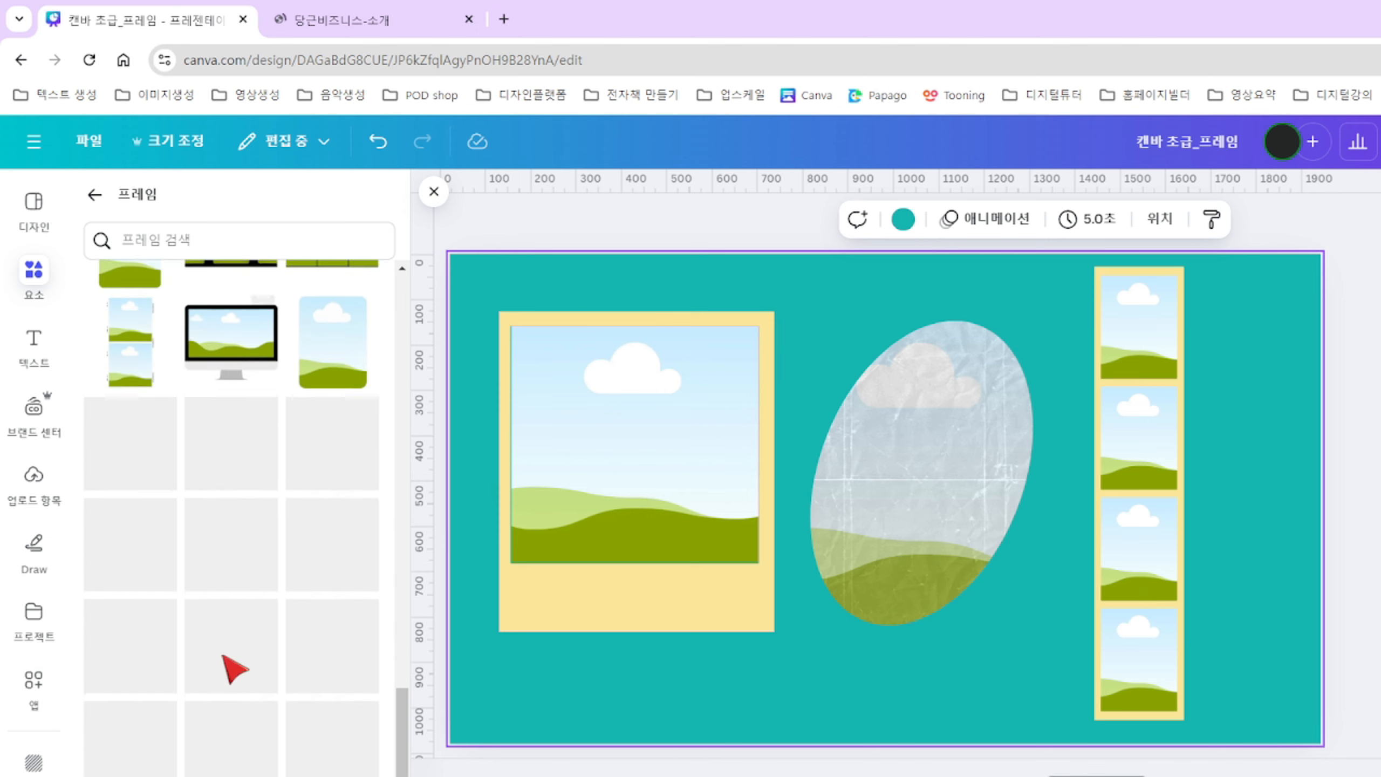
{"action": "scroll", "coordinate": [234, 668], "scroll_direction": "up", "scroll_amount": 15}
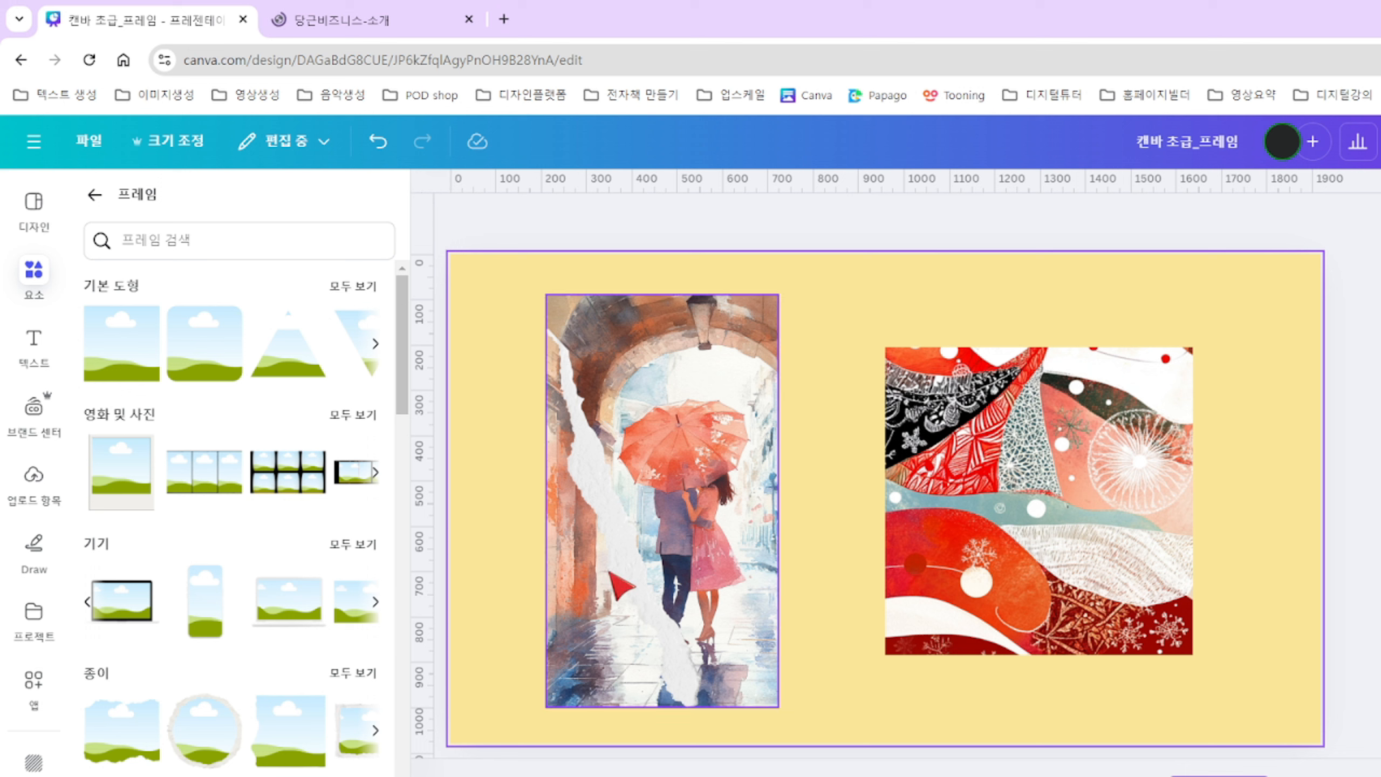
Detach both umbrella-couple images from the torn-paper frame and fill each half of the frame with one of them again.
{"action": "left_click", "coordinate": [621, 596]}
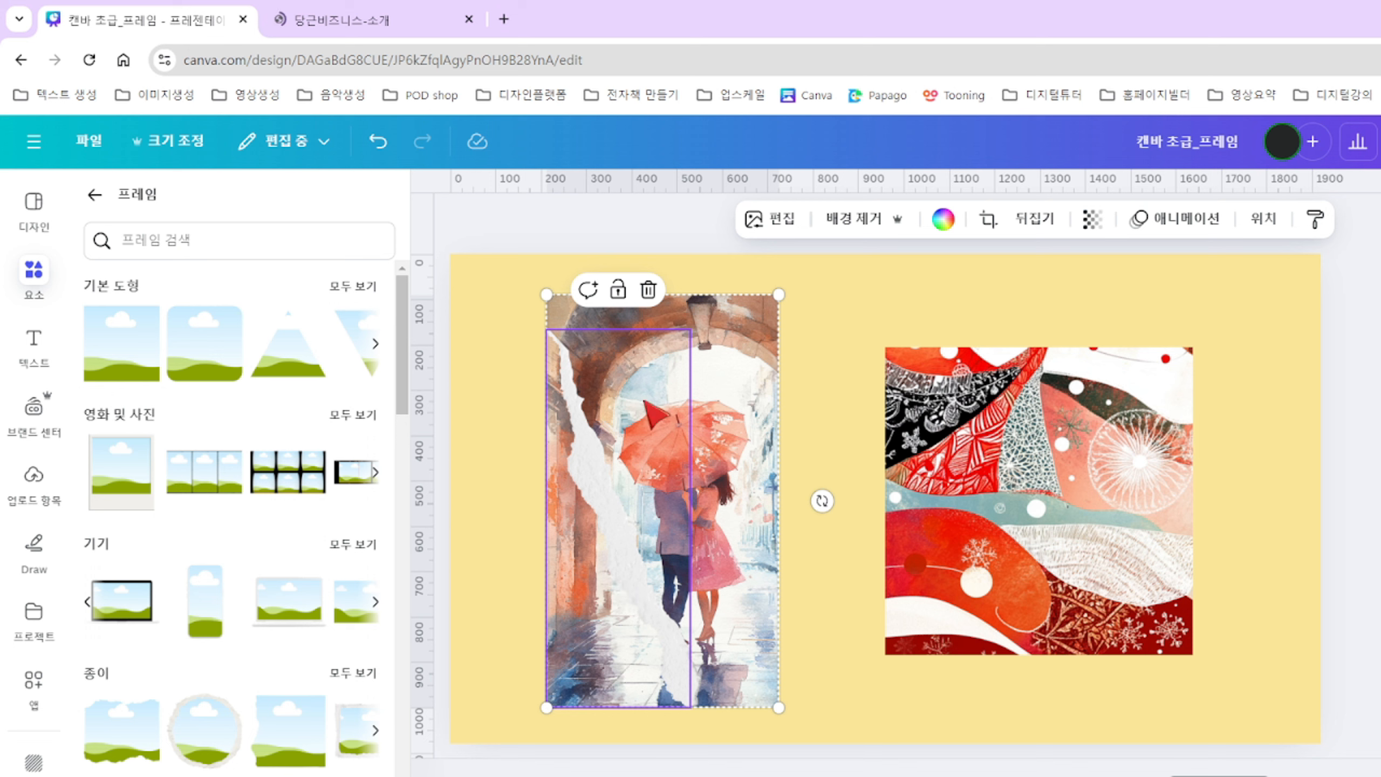
{"action": "right_click", "coordinate": [570, 523]}
{"action": "left_click", "coordinate": [686, 762]}
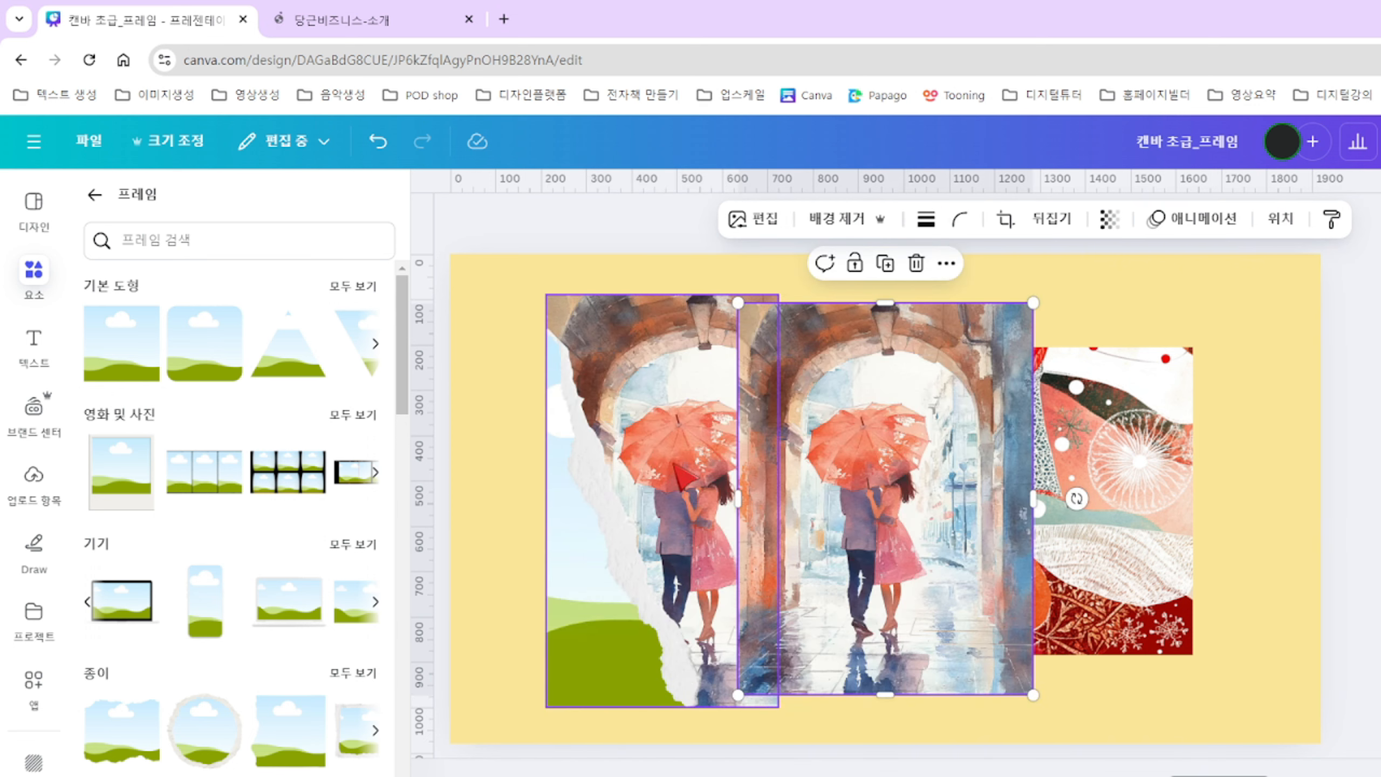
{"action": "right_click", "coordinate": [677, 543]}
{"action": "left_click", "coordinate": [761, 741]}
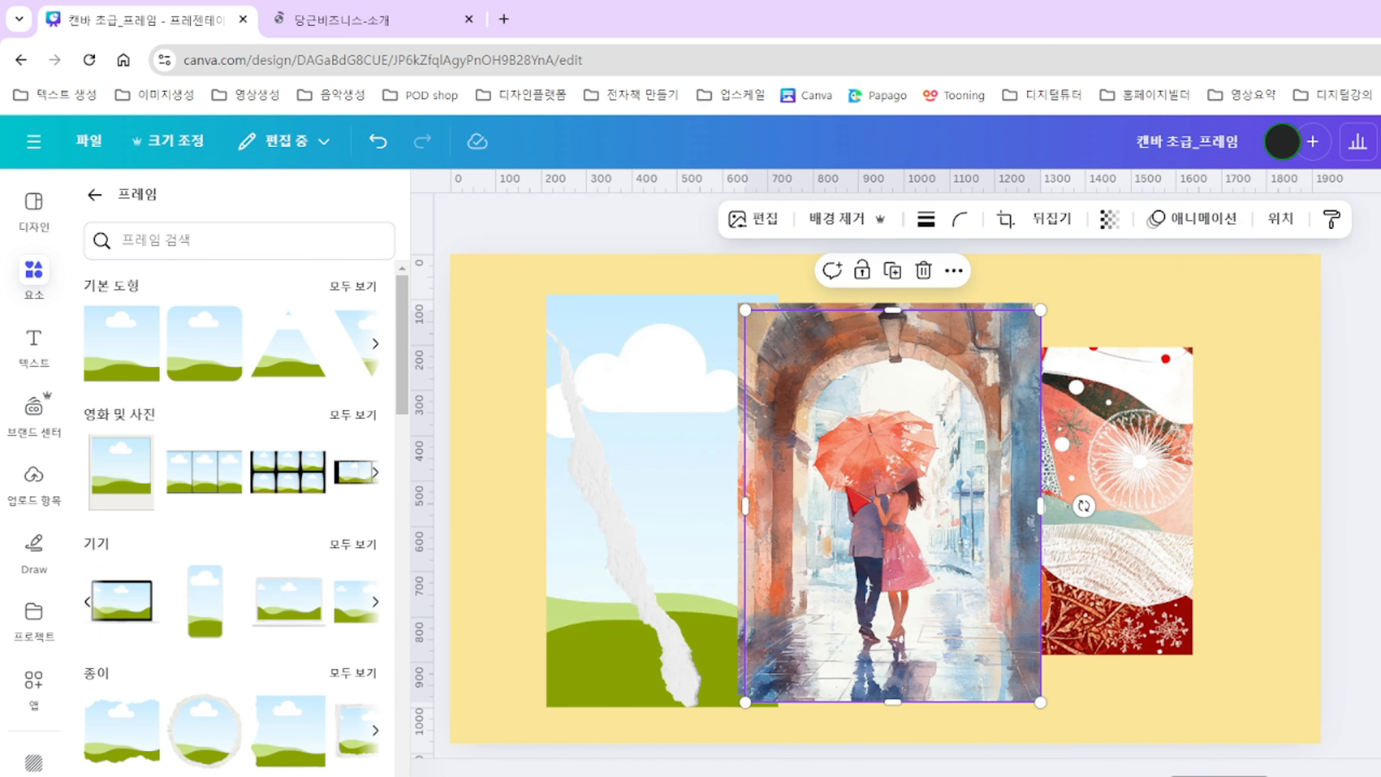
{"action": "mouse_move", "coordinate": [845, 488]}
{"action": "left_mouse_down"}
{"action": "mouse_move", "coordinate": [990, 489]}
{"action": "mouse_move", "coordinate": [839, 488]}
{"action": "left_mouse_up"}
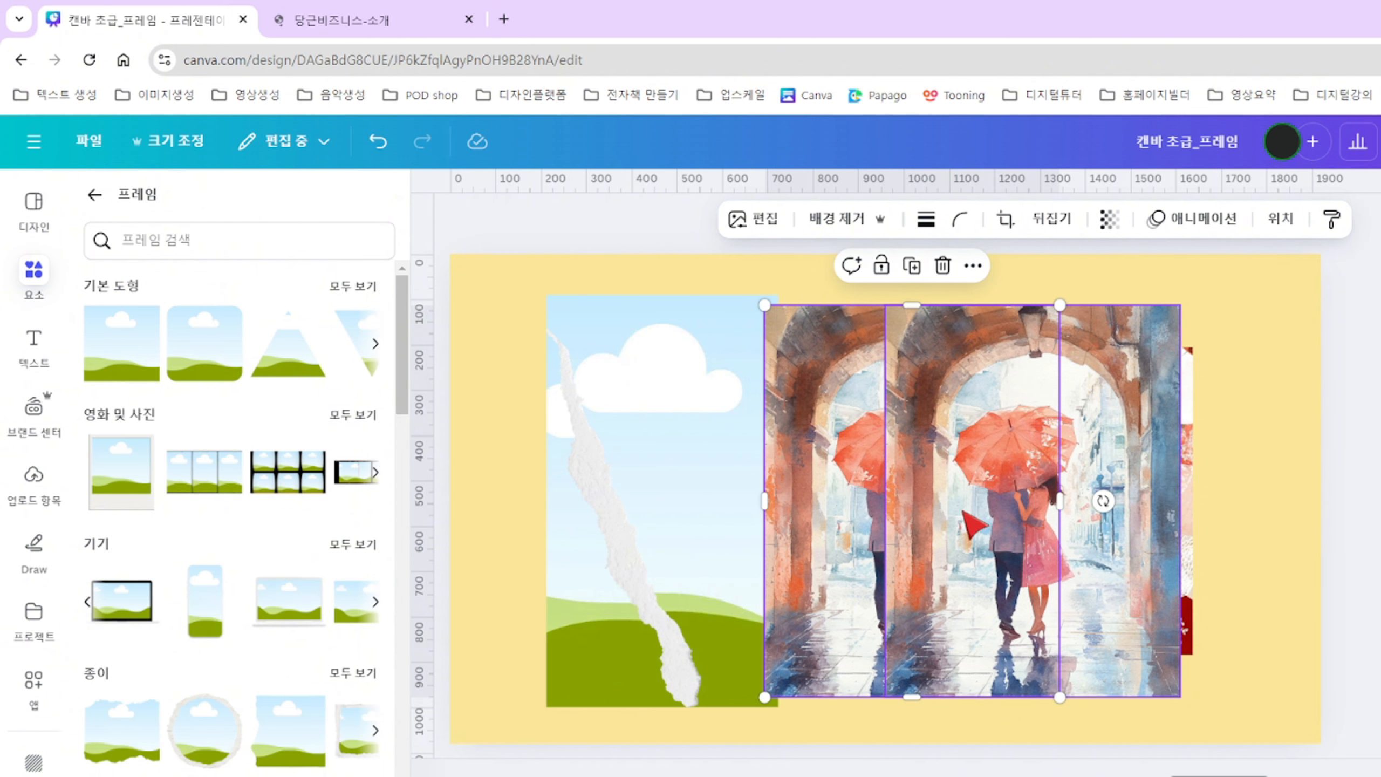
{"action": "left_click_drag", "start_coordinate": [1109, 549], "coordinate": [756, 541]}
{"action": "left_click_drag", "start_coordinate": [911, 445], "coordinate": [589, 510]}
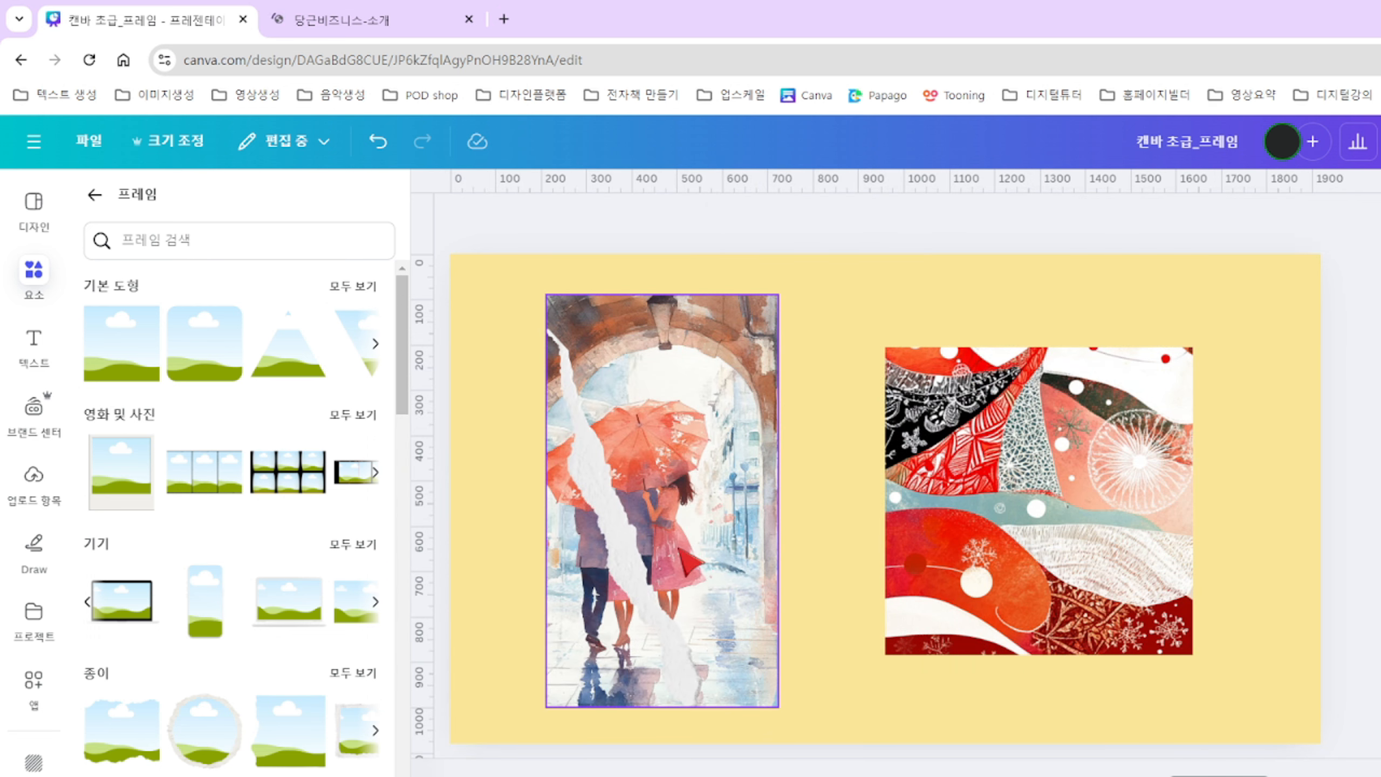
Enlarge and shift the image in the torn-paper frame's left half so the couple lines up with the right half.
{"action": "left_click", "coordinate": [576, 634]}
{"action": "double_click", "coordinate": [580, 631]}
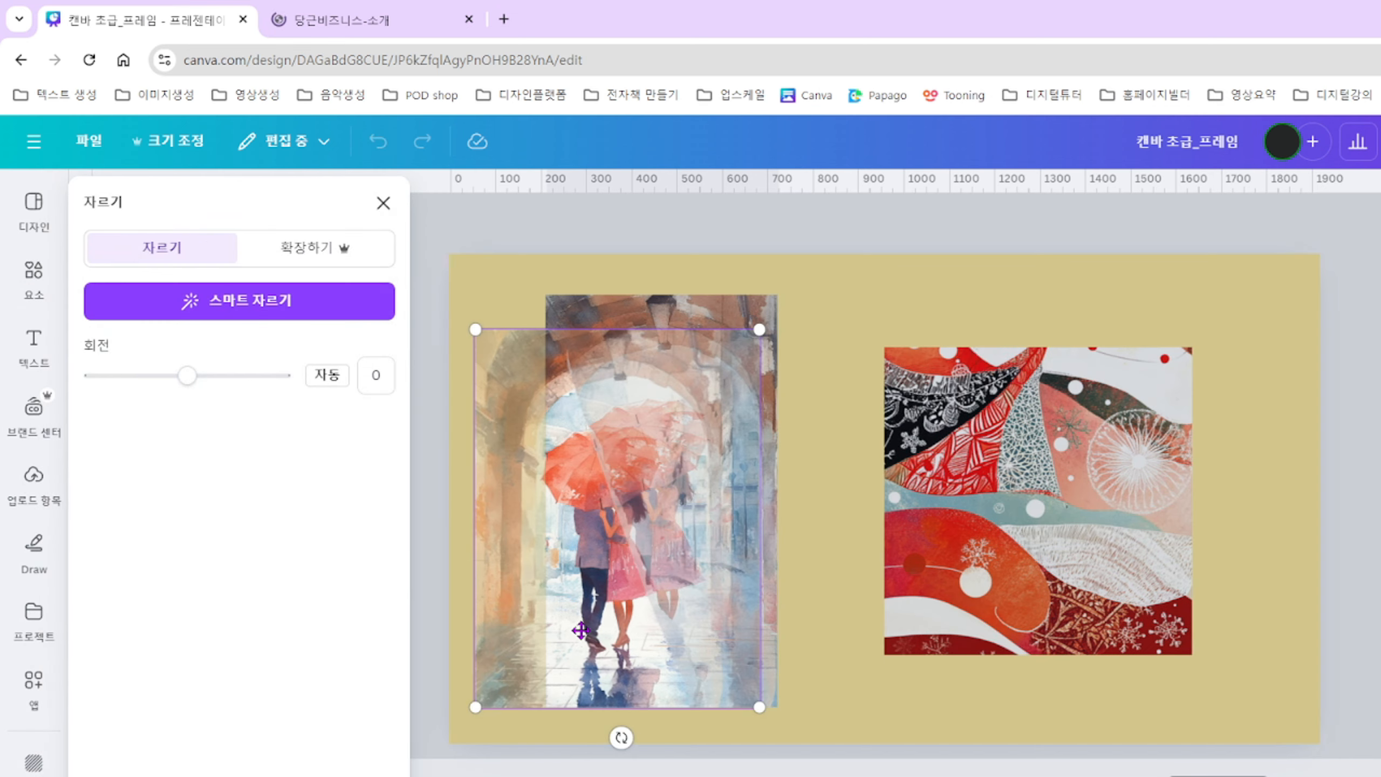
{"action": "left_click_drag", "start_coordinate": [760, 329], "coordinate": [784, 296]}
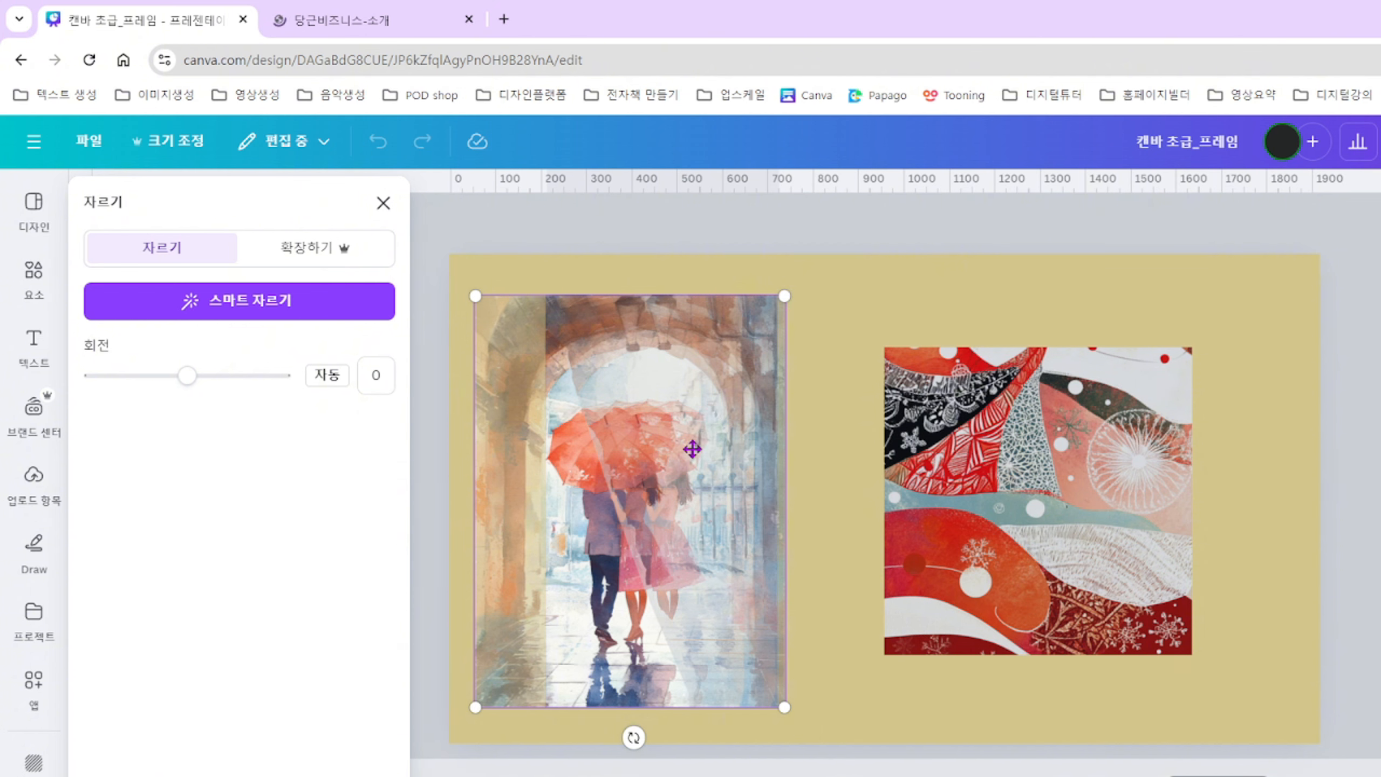
{"action": "left_click_drag", "start_coordinate": [692, 449], "coordinate": [795, 484]}
{"action": "left_click", "coordinate": [942, 743]}
{"action": "double_click", "coordinate": [759, 535]}
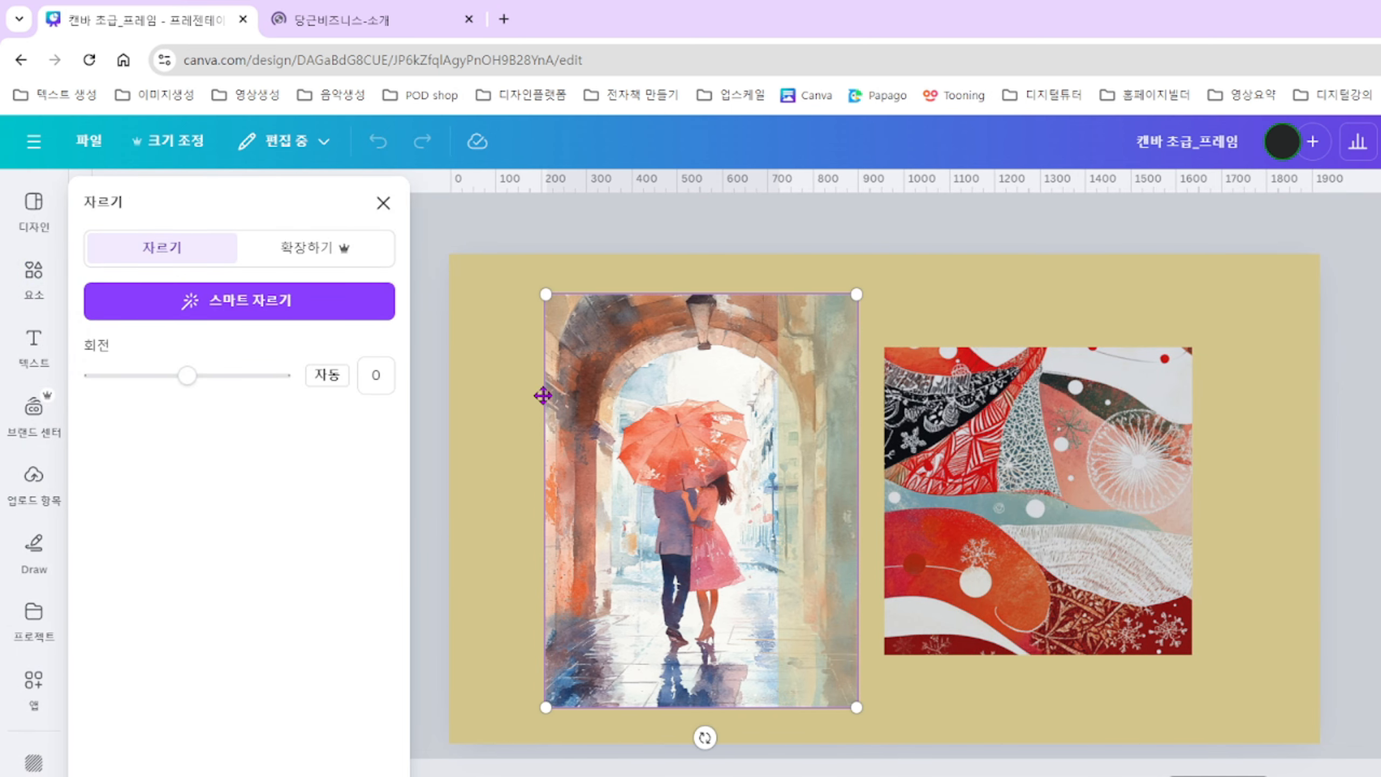
{"action": "left_click", "coordinate": [896, 719]}
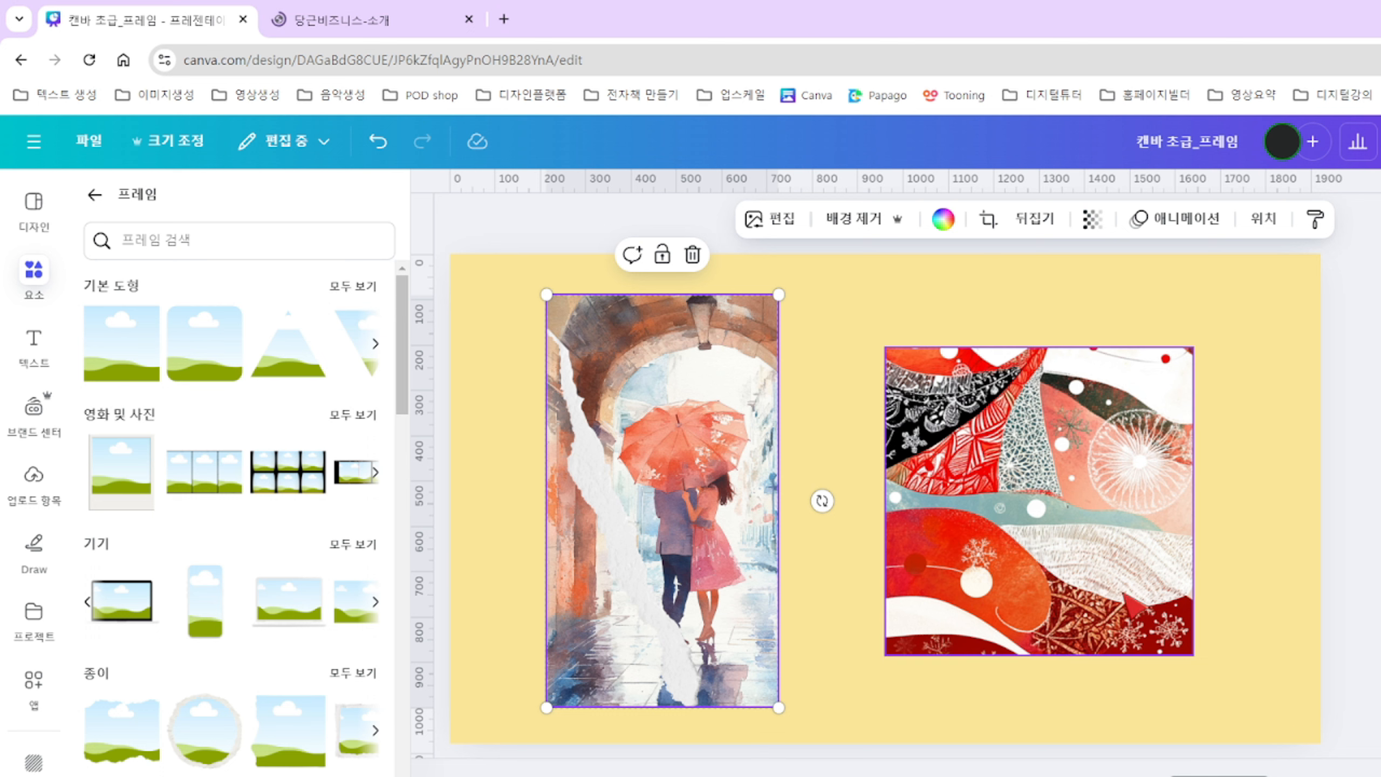
Detach the Christmas illustration from the square frame and place it back into the frame.
{"action": "left_click", "coordinate": [1024, 535]}
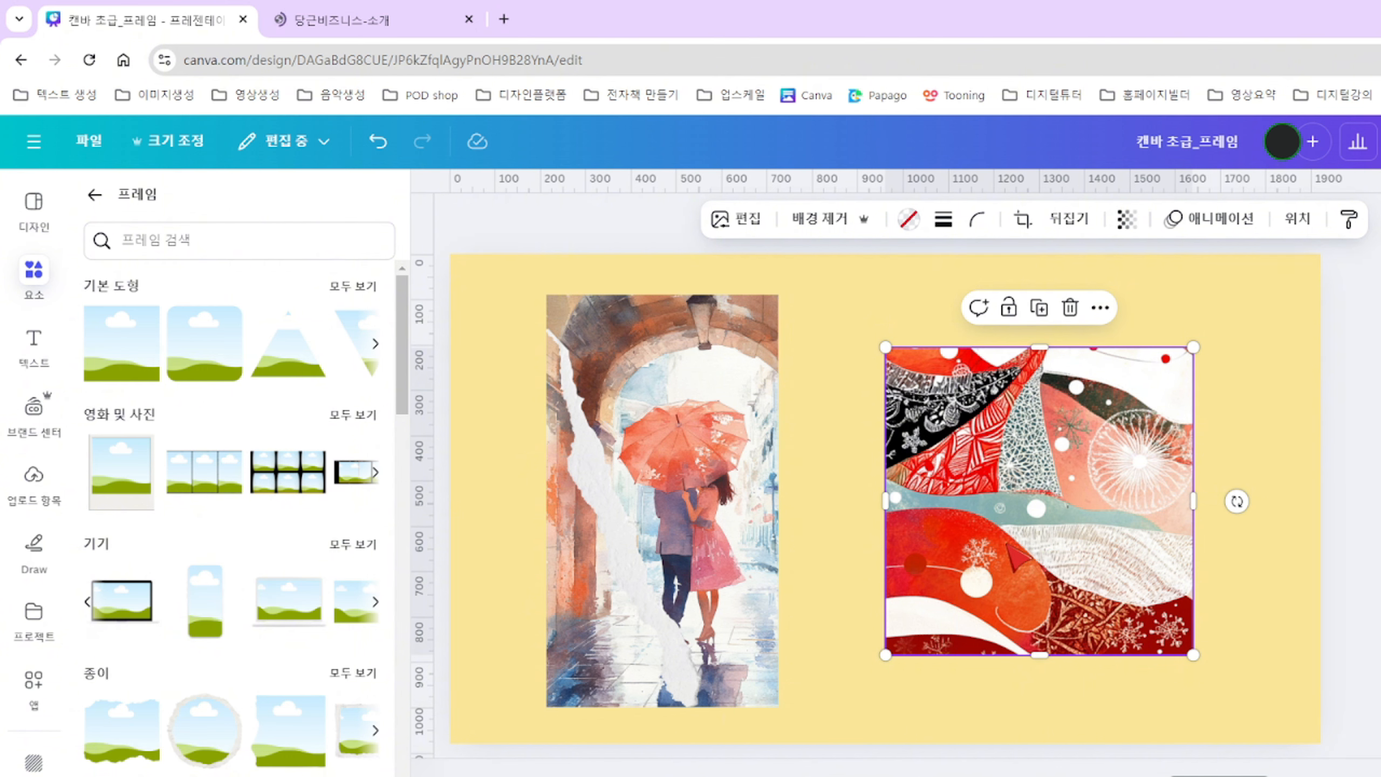
{"action": "right_click", "coordinate": [1007, 542]}
{"action": "left_click", "coordinate": [830, 507]}
{"action": "right_click", "coordinate": [1032, 509]}
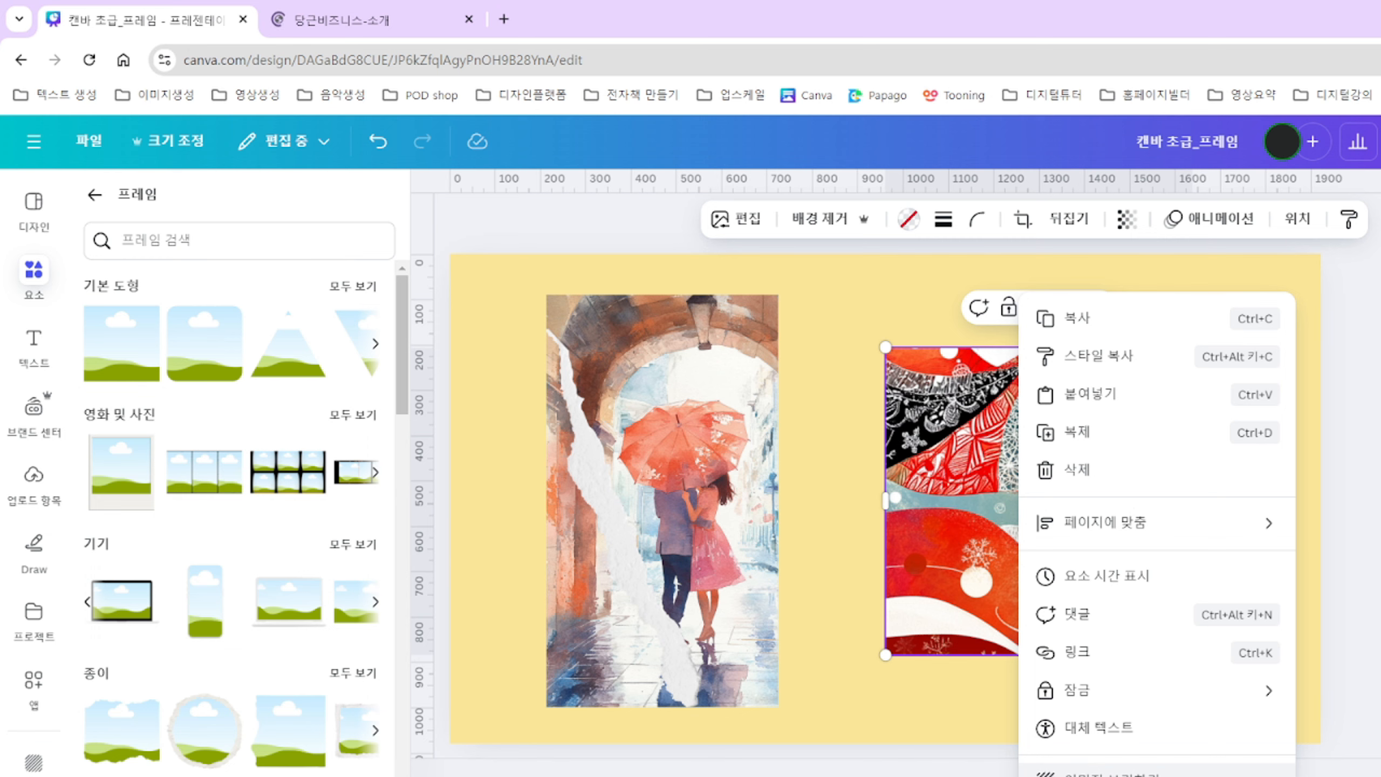
{"action": "left_click", "coordinate": [1111, 773]}
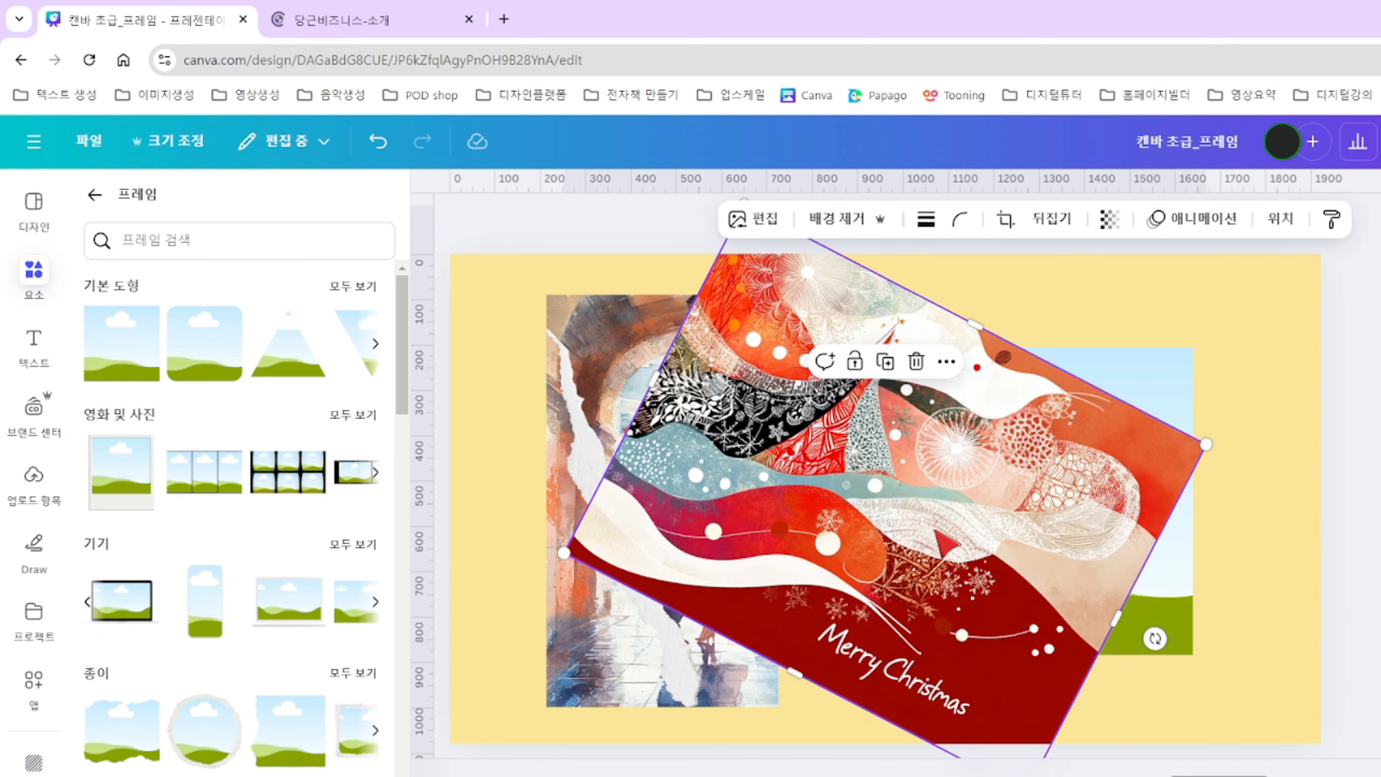
{"action": "left_click_drag", "start_coordinate": [947, 539], "coordinate": [1049, 566]}
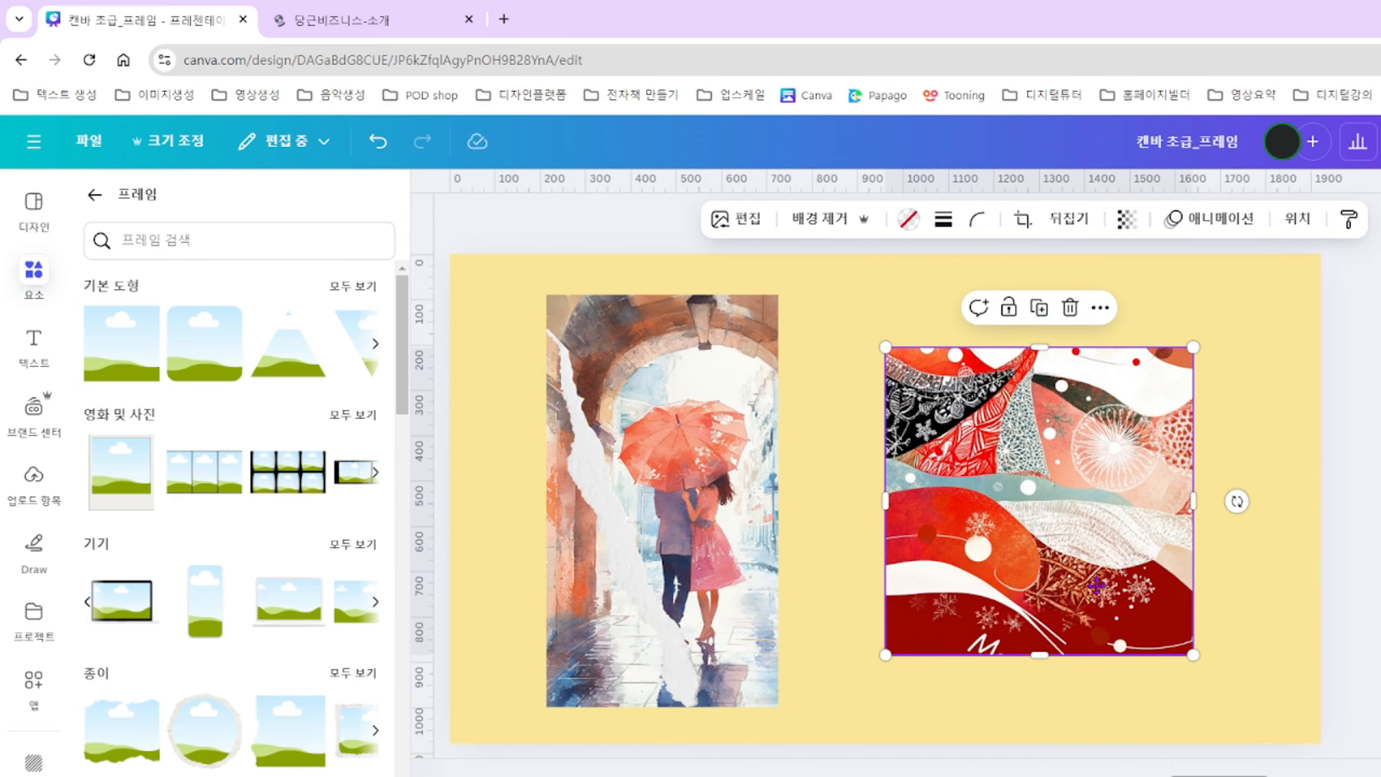
Rotate the Christmas illustration to 1.3° inside the square frame and reduce its size.
{"action": "double_click", "coordinate": [1056, 599]}
{"action": "left_click_drag", "start_coordinate": [932, 714], "coordinate": [1042, 743]}
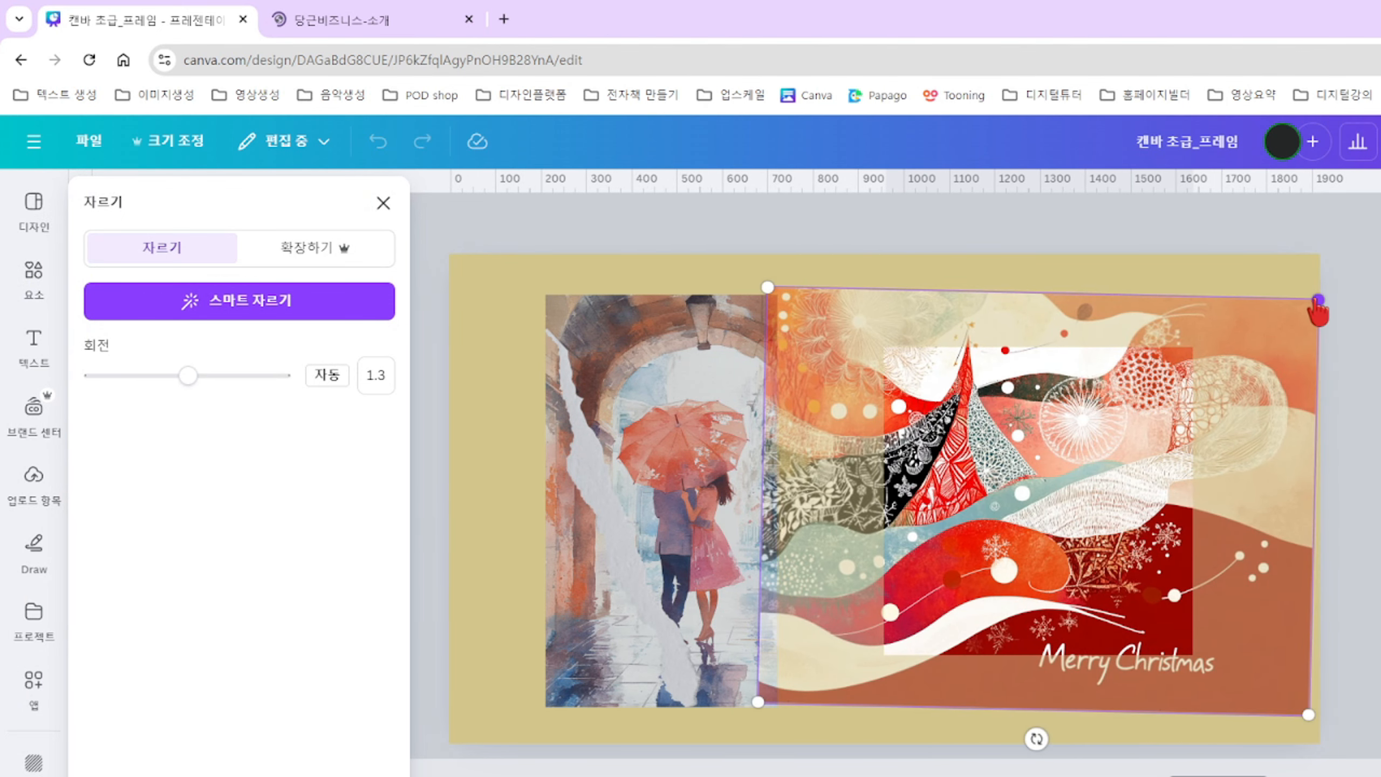
{"action": "left_click_drag", "start_coordinate": [1318, 301], "coordinate": [1250, 348]}
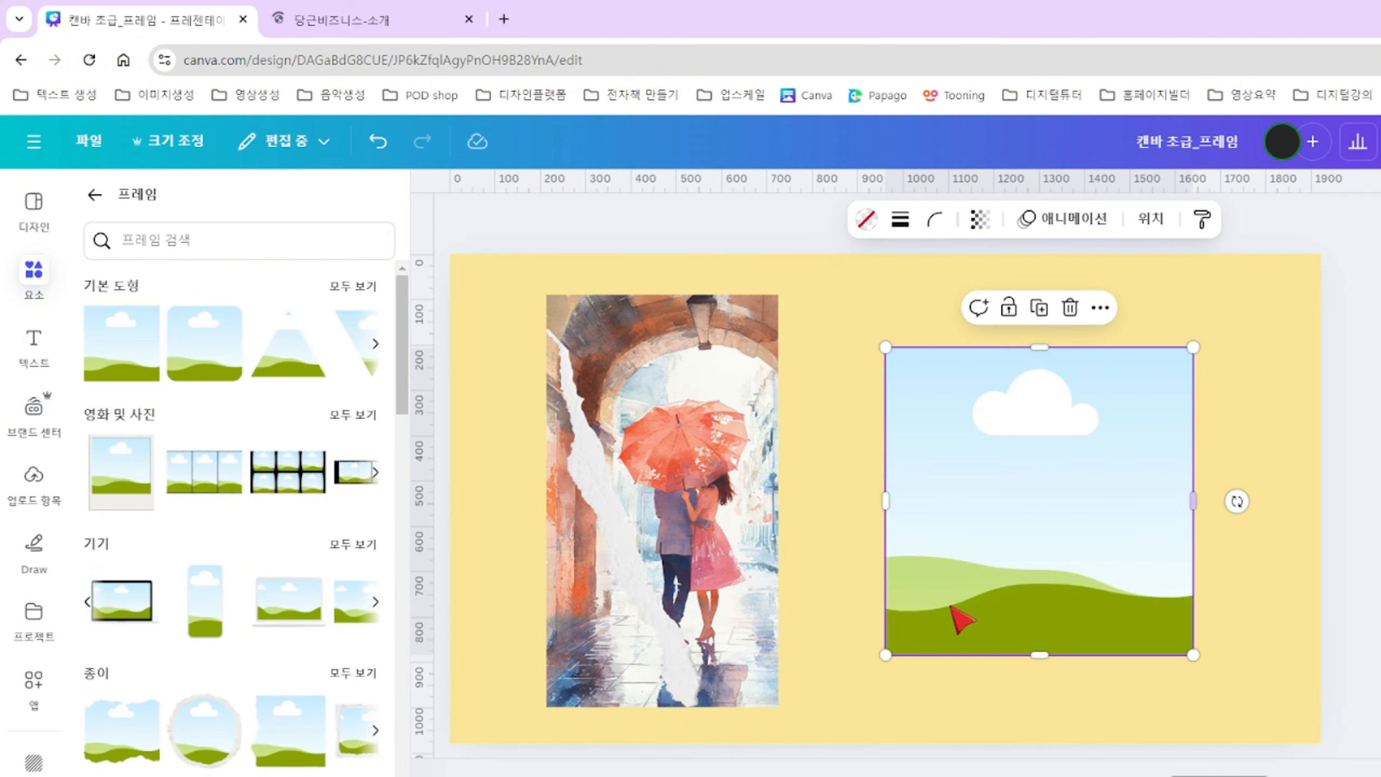
Fill the empty square frame with the uploaded portrait of the woman in a red headwrap on patterned wallpaper.
{"action": "left_click", "coordinate": [36, 288]}
{"action": "scroll", "coordinate": [239, 519], "scroll_direction": "up", "scroll_amount": 10}
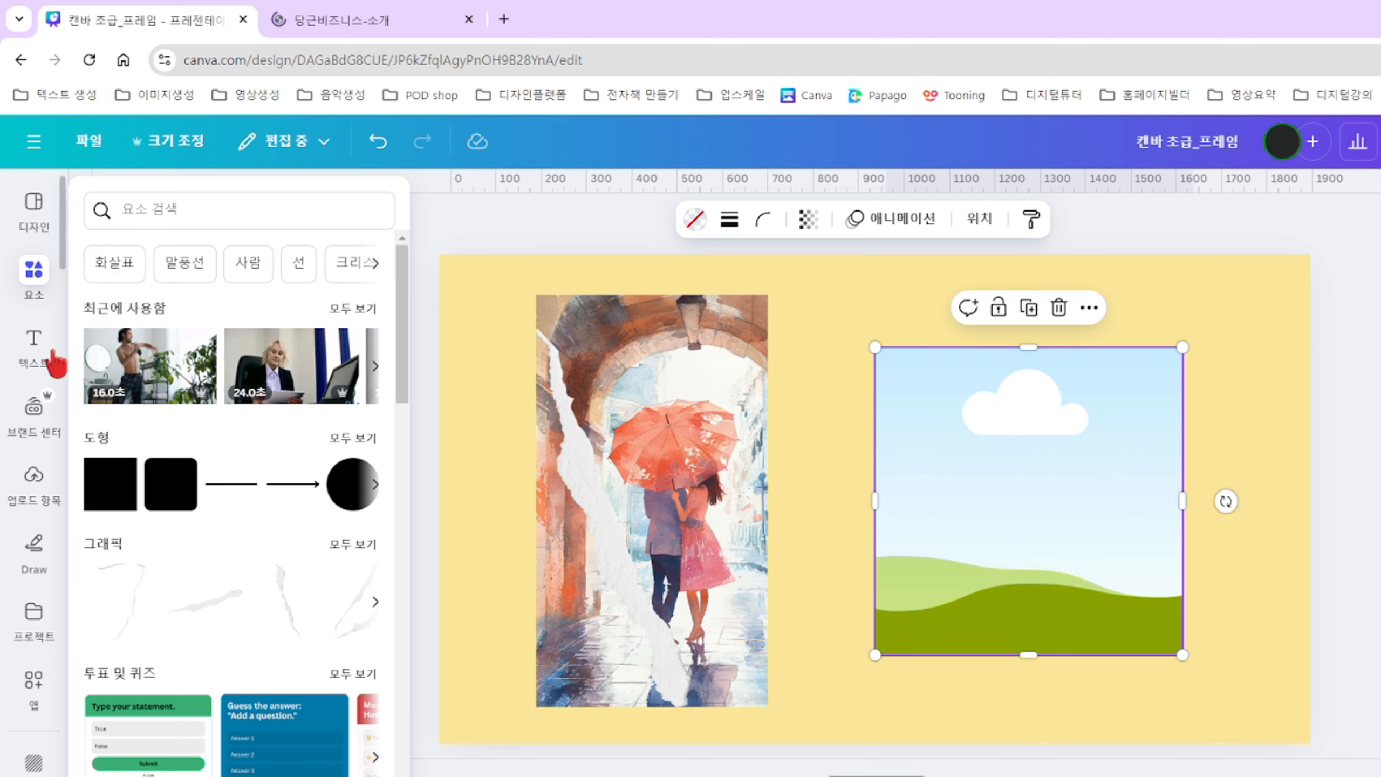
{"action": "left_click", "coordinate": [33, 475]}
{"action": "scroll", "coordinate": [400, 422], "scroll_direction": "down", "scroll_amount": 2}
{"action": "left_click_drag", "start_coordinate": [400, 422], "coordinate": [422, 770]}
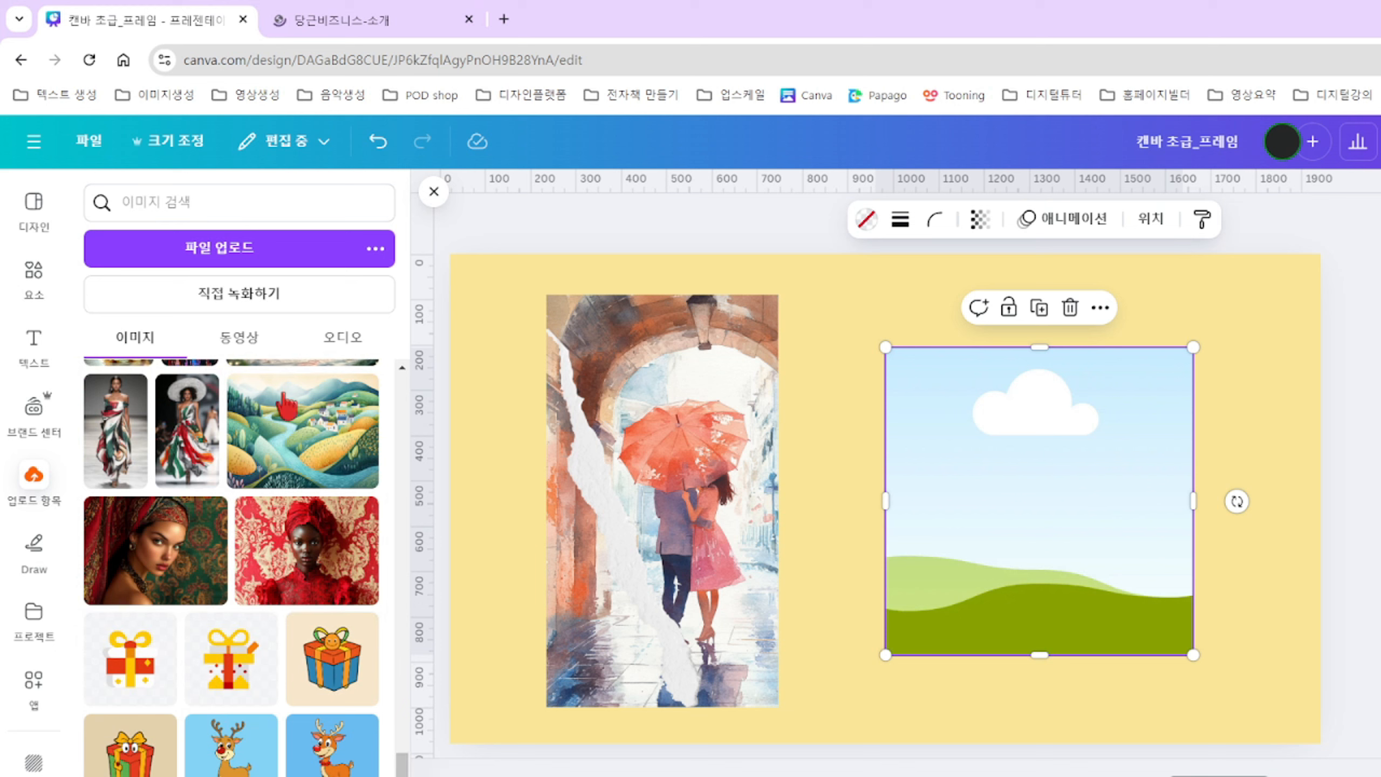
{"action": "left_click_drag", "start_coordinate": [306, 550], "coordinate": [920, 496]}
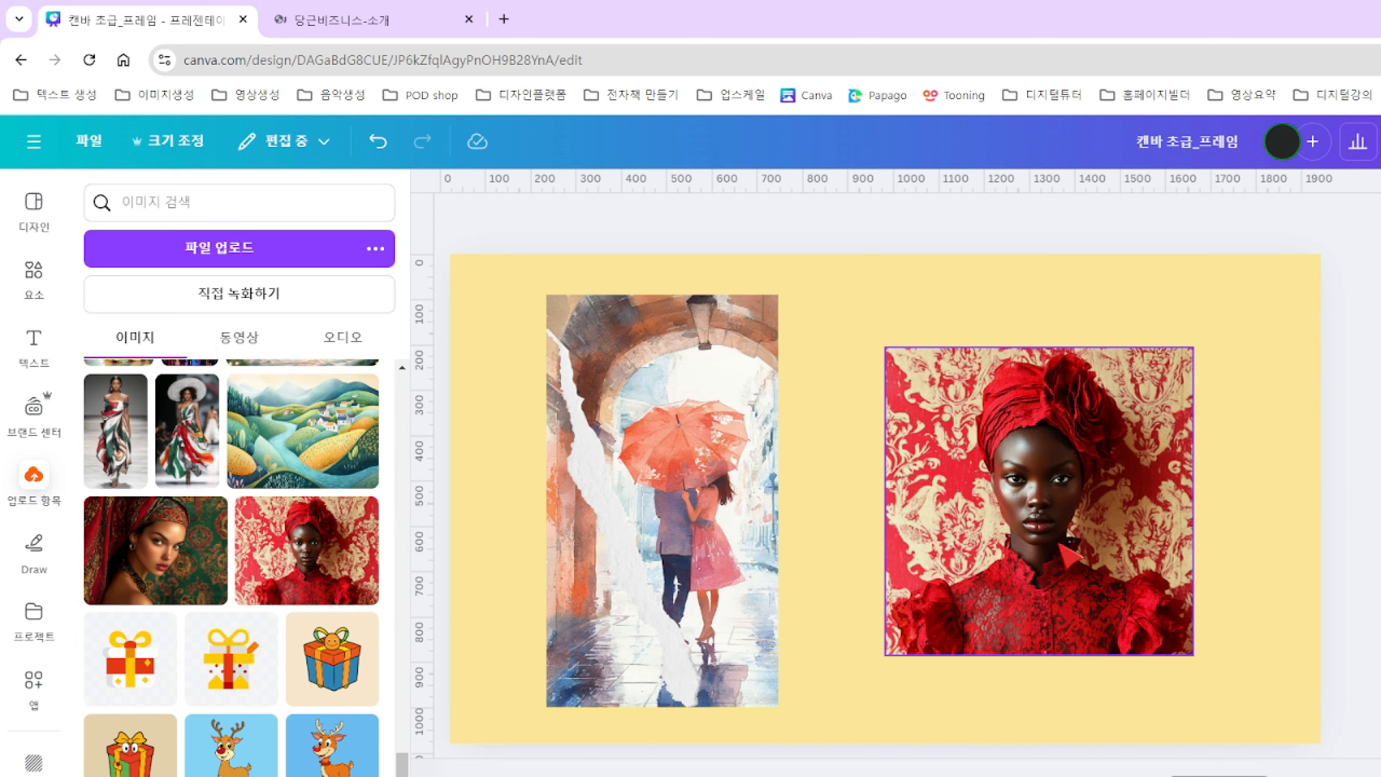
Reposition the red headwrap portrait within the square frame and rotate it to 14.2°.
{"action": "left_click", "coordinate": [977, 480]}
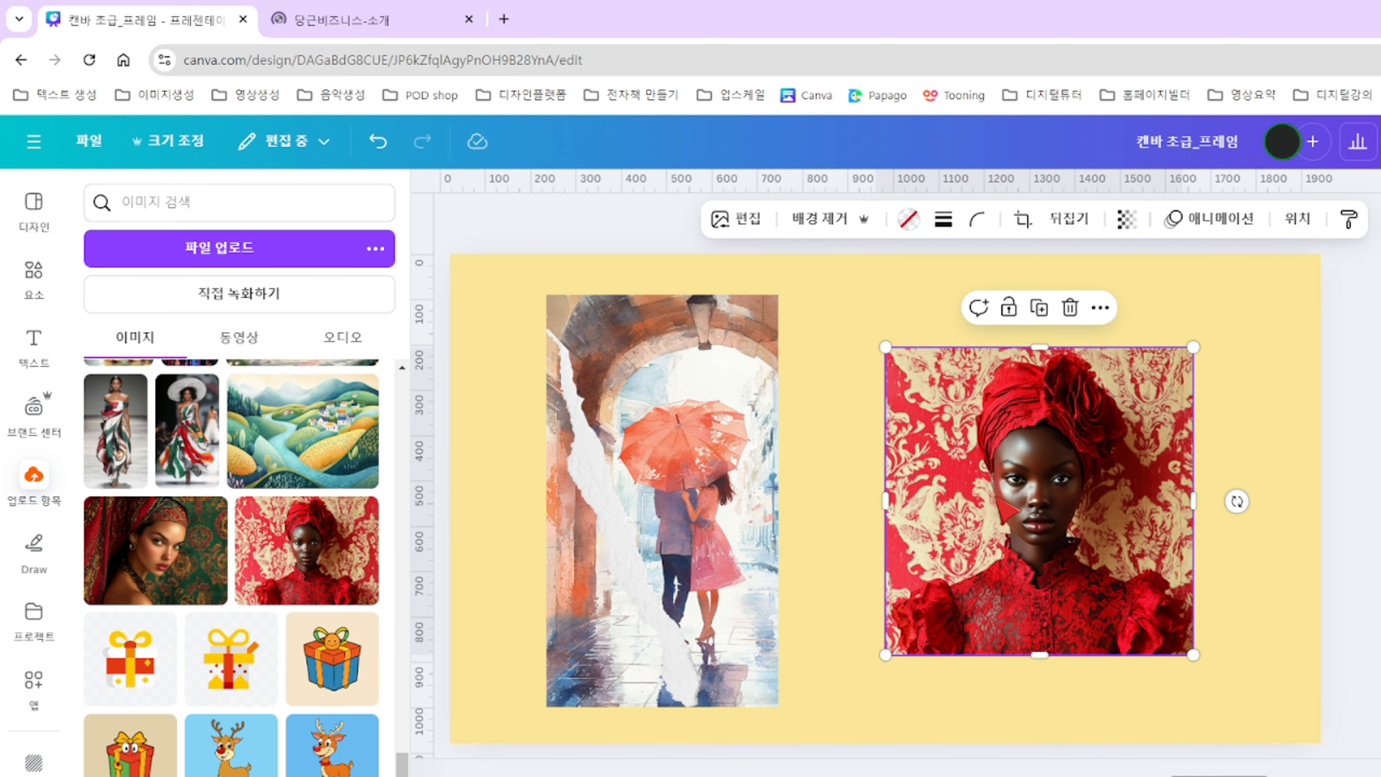
{"action": "double_click", "coordinate": [985, 537]}
{"action": "left_click_drag", "start_coordinate": [1005, 531], "coordinate": [982, 521]}
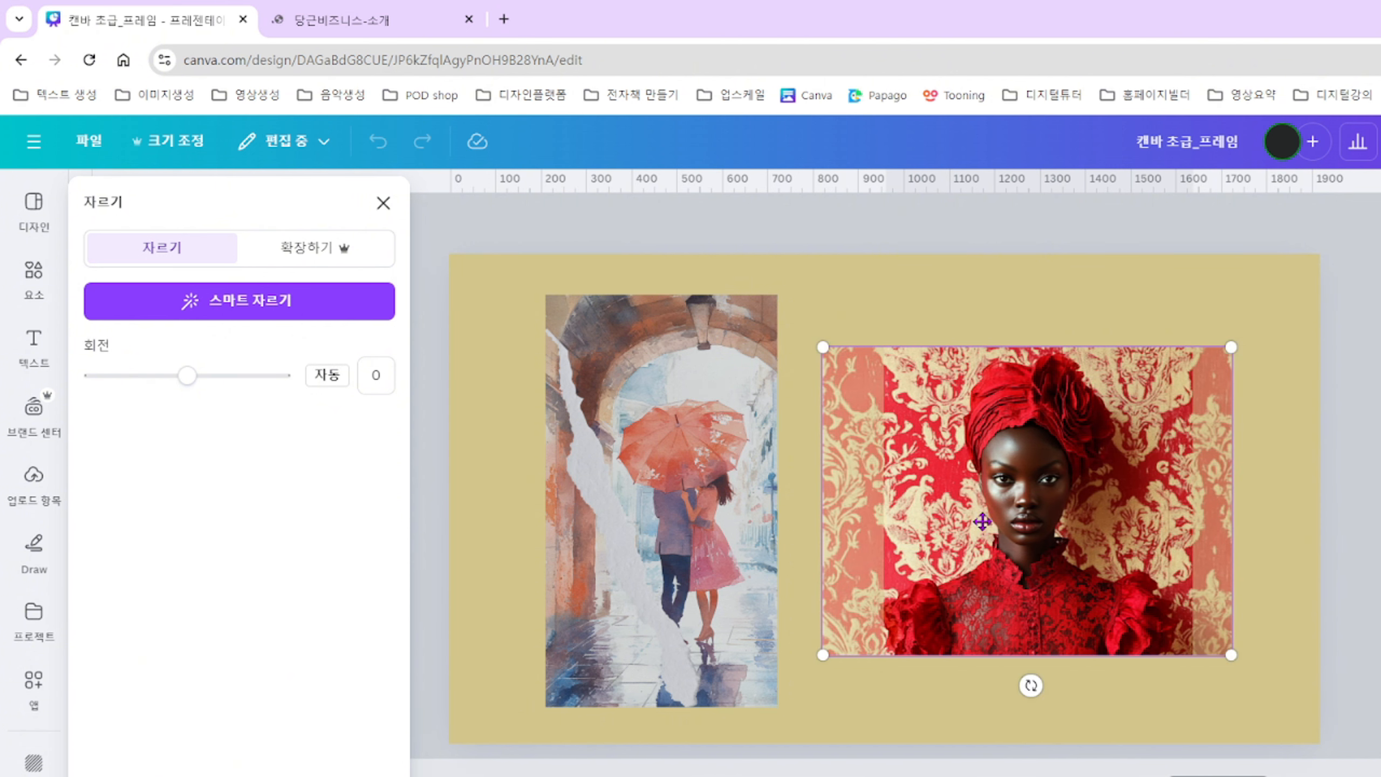
{"action": "left_click_drag", "start_coordinate": [1084, 578], "coordinate": [1035, 583]}
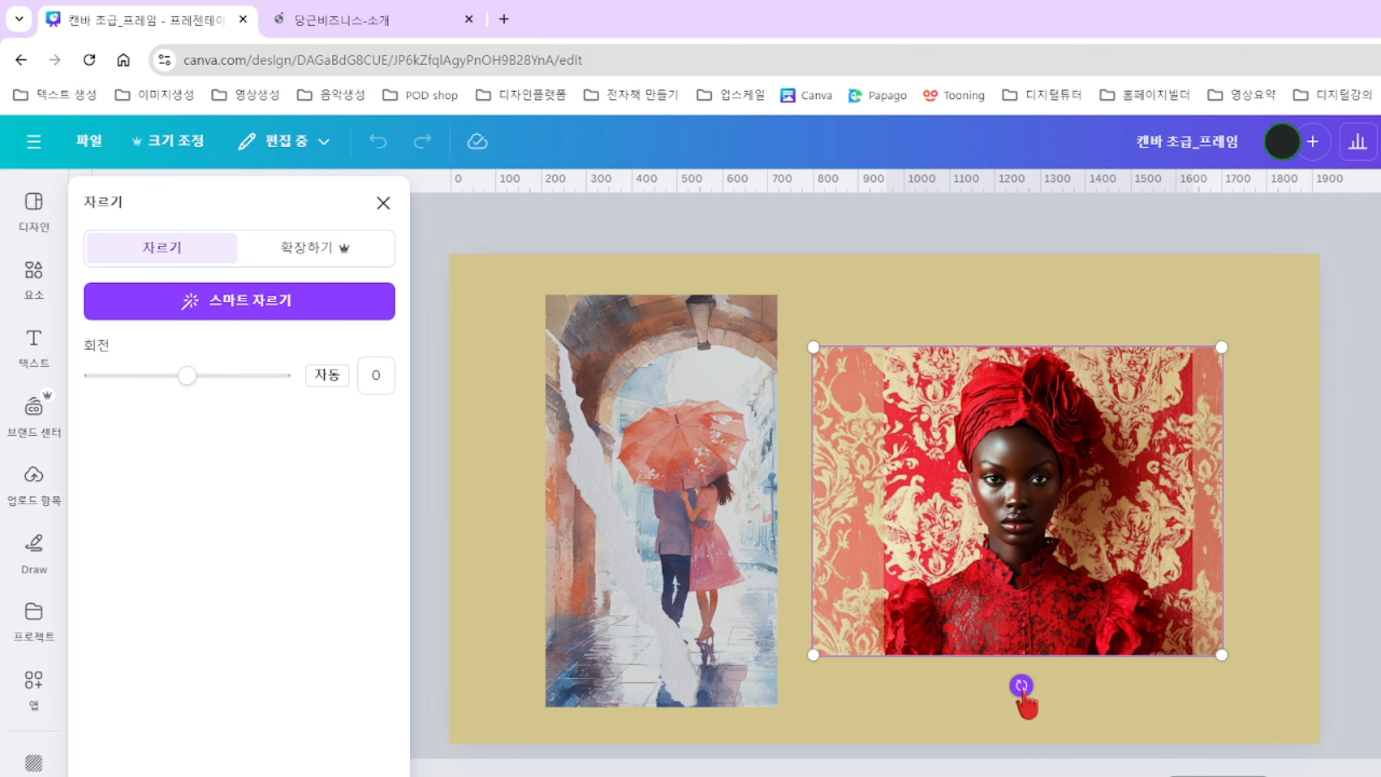
{"action": "left_click_drag", "start_coordinate": [1023, 691], "coordinate": [974, 697]}
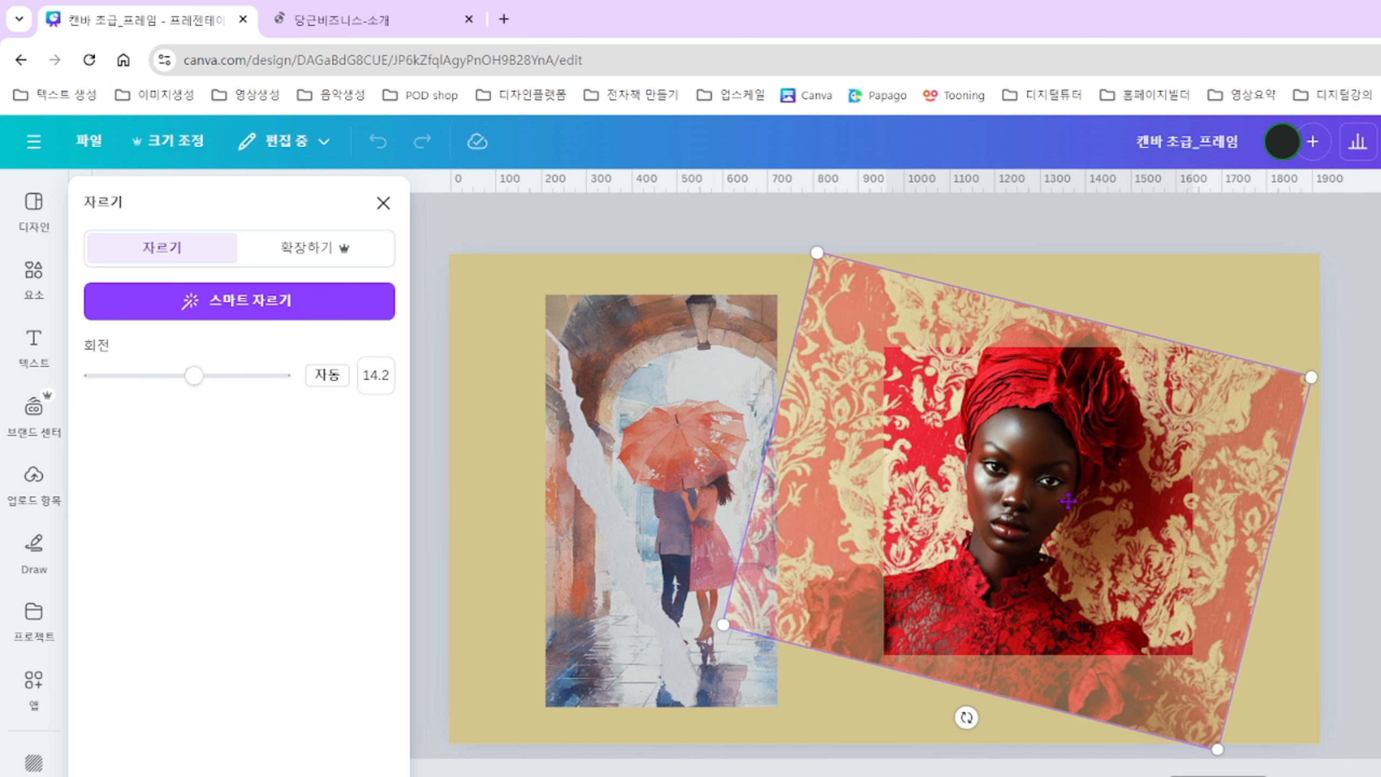
{"action": "key", "text": "Escape"}
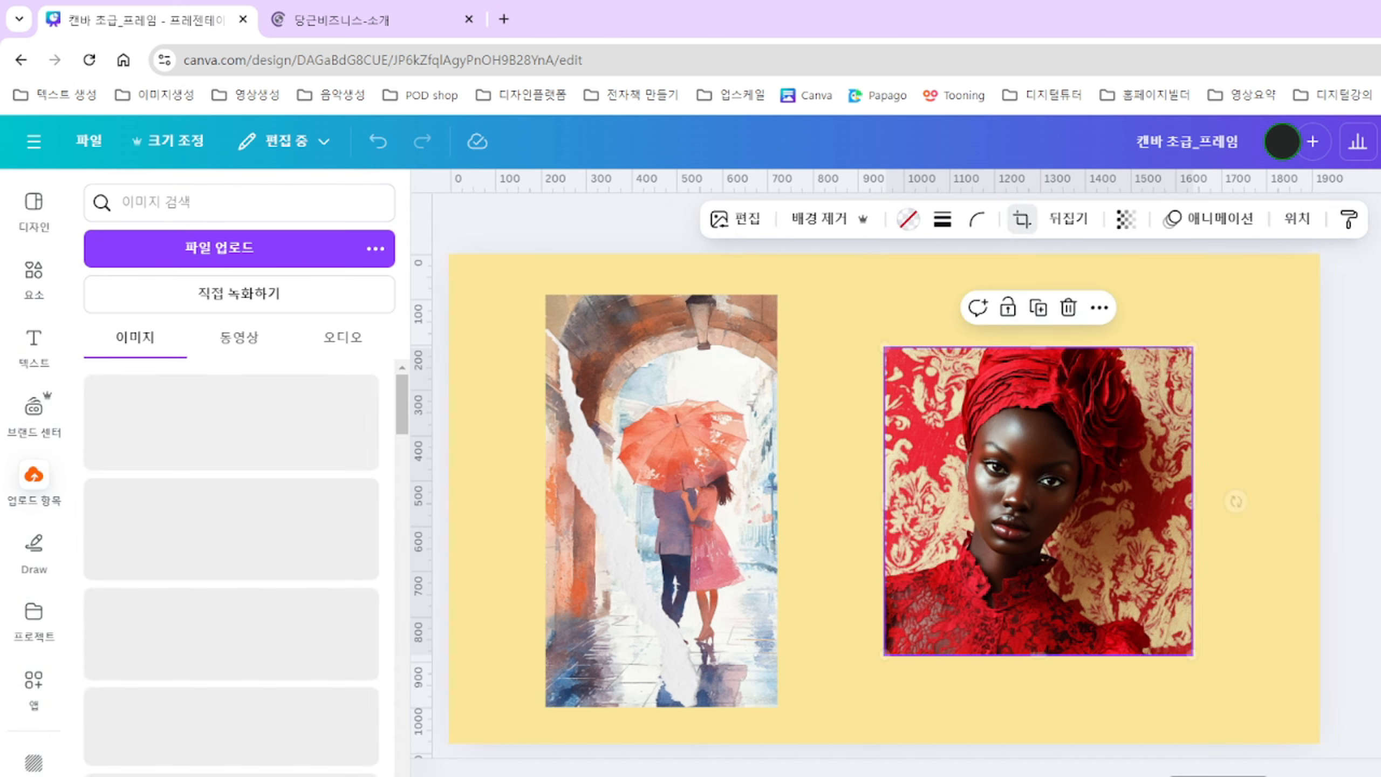
Enlarge the rotated portrait inside the square frame and shift it to reframe the face.
{"action": "double_click", "coordinate": [1032, 539]}
{"action": "left_click_drag", "start_coordinate": [1313, 378], "coordinate": [1380, 262]}
{"action": "left_click_drag", "start_coordinate": [1097, 497], "coordinate": [973, 618]}
{"action": "right_click", "coordinate": [946, 661]}
{"action": "left_click", "coordinate": [1312, 516]}
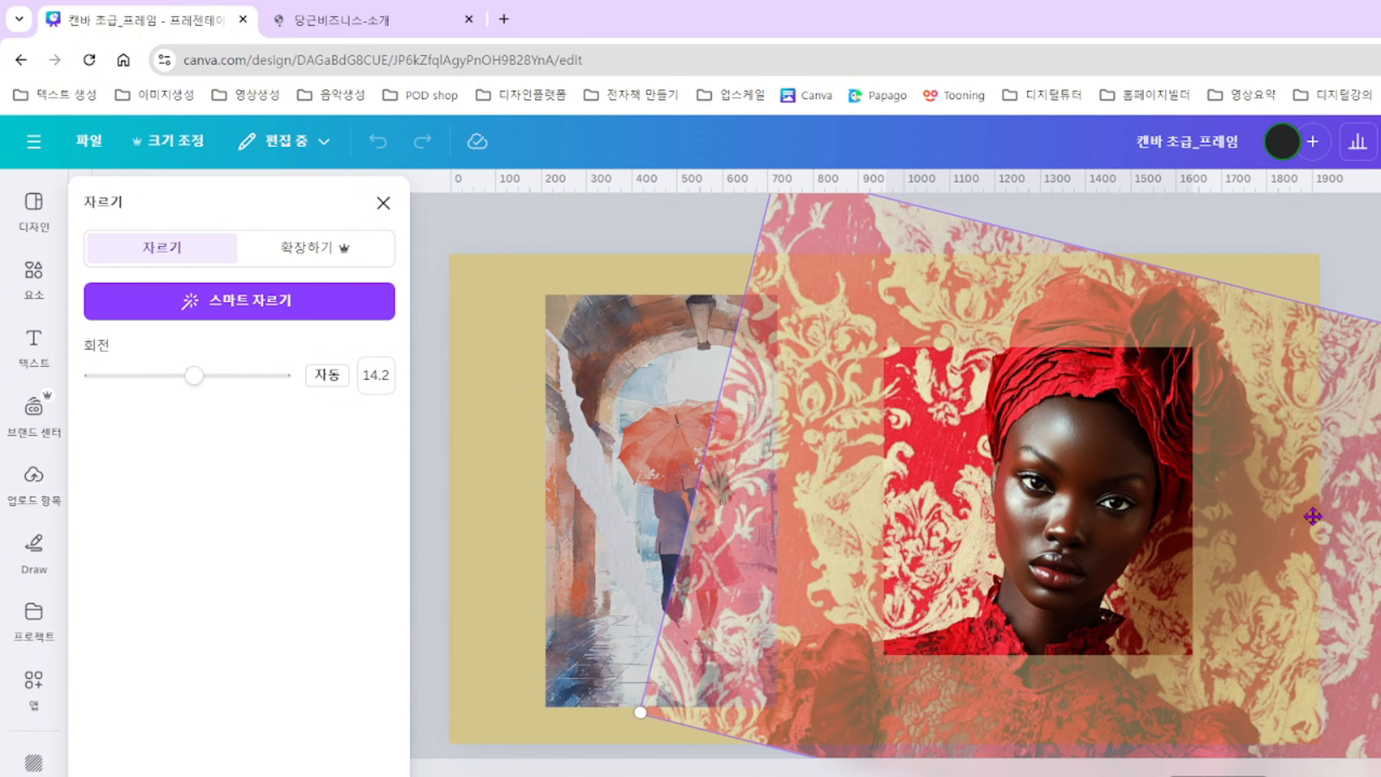
{"action": "left_click_drag", "start_coordinate": [1091, 523], "coordinate": [973, 612]}
{"action": "key", "text": "Return"}
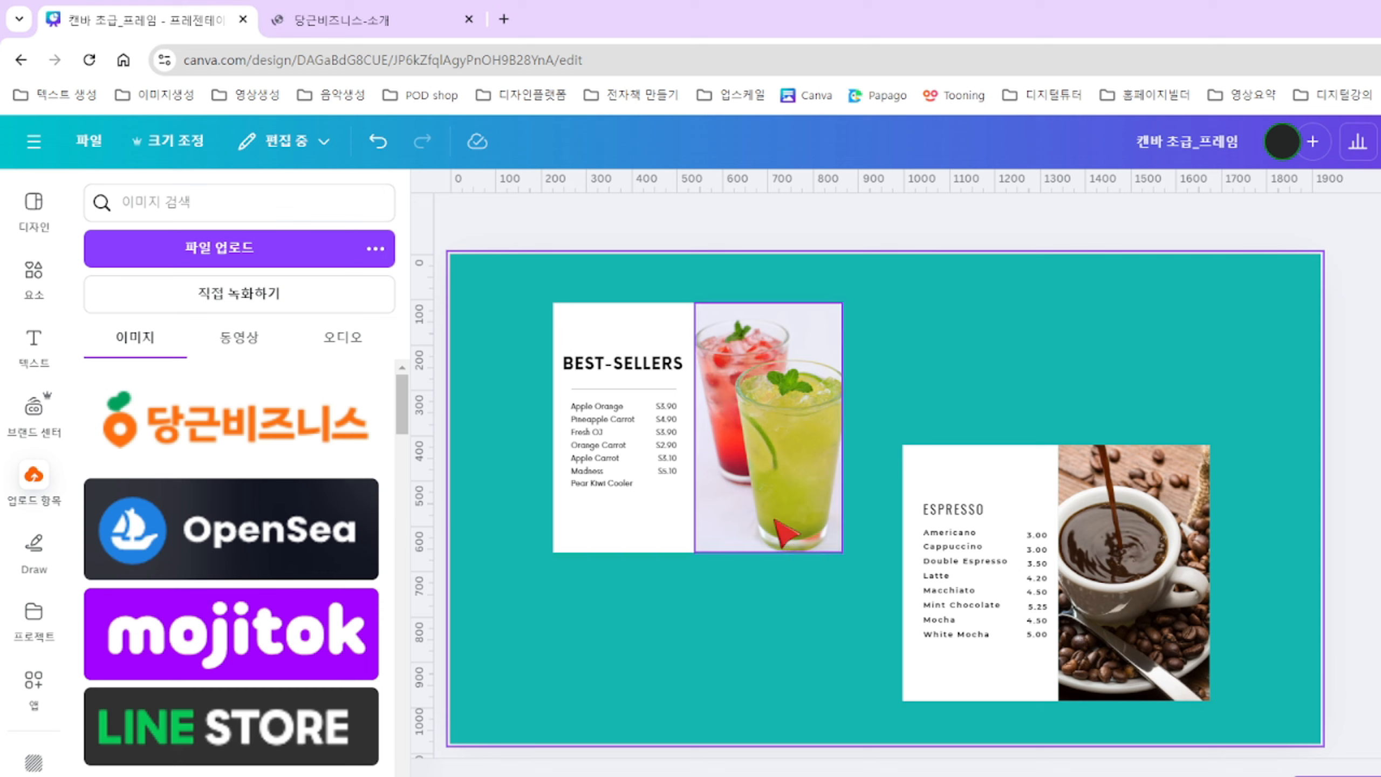
Detach the drinks image from the BEST-SELLERS menu frame and move it down to expose the empty frame.
{"action": "left_click", "coordinate": [782, 442]}
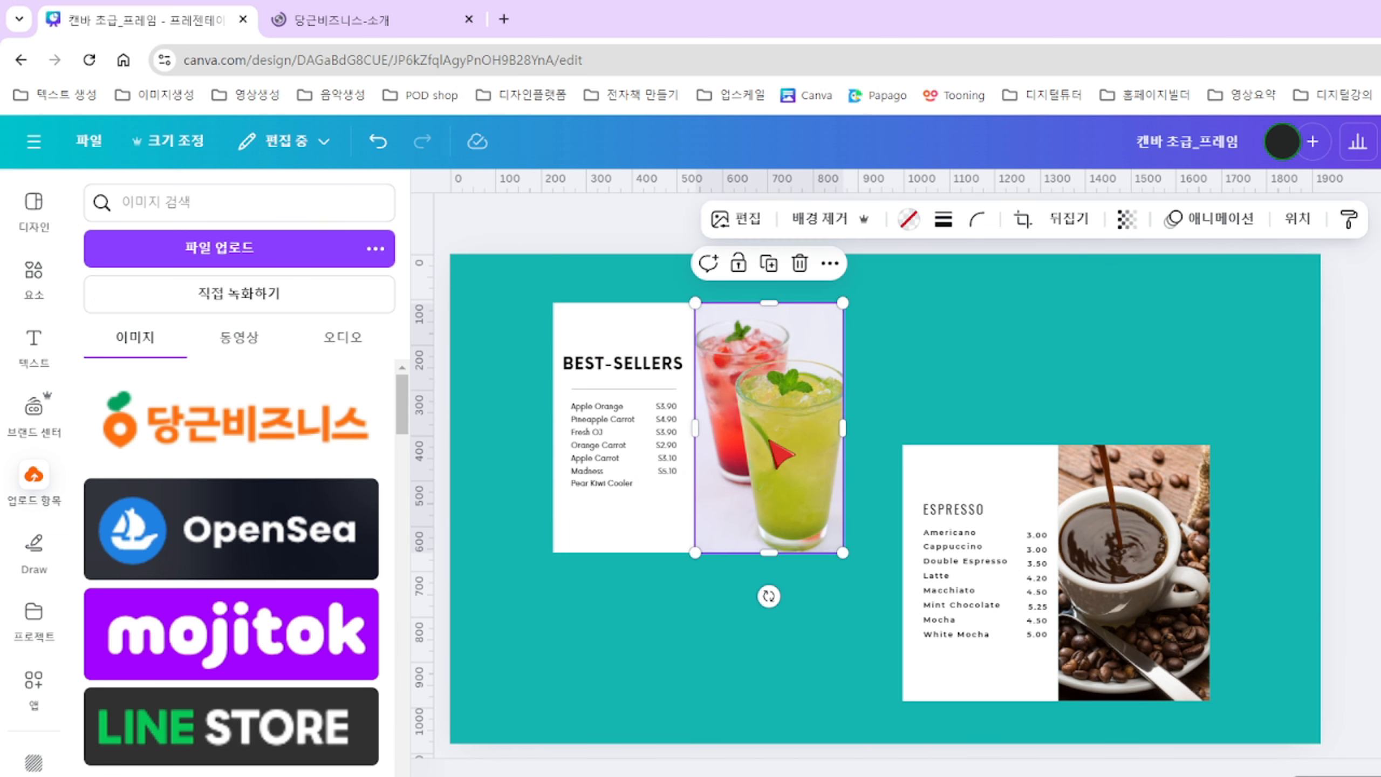
{"action": "right_click", "coordinate": [783, 455]}
{"action": "left_click", "coordinate": [831, 770]}
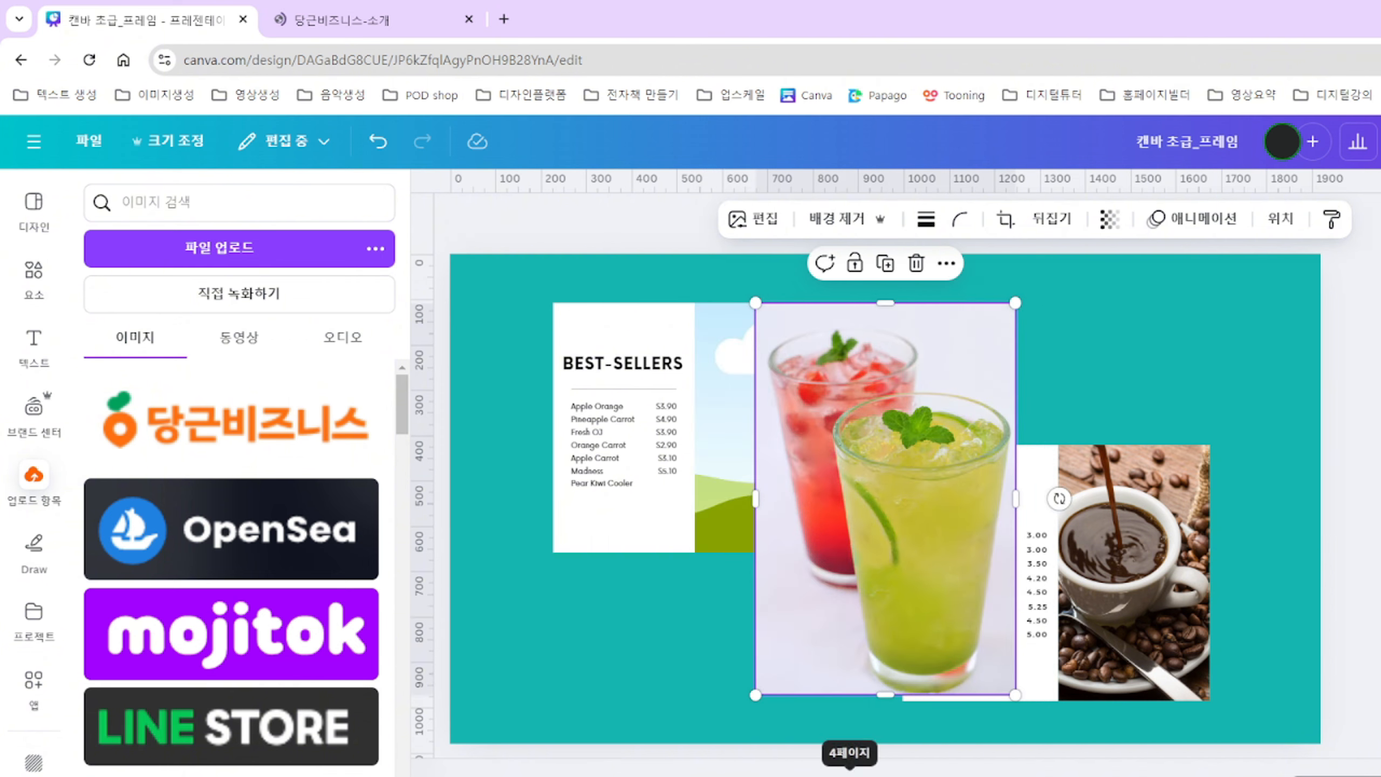
{"action": "left_click_drag", "start_coordinate": [843, 593], "coordinate": [756, 688]}
Unlock the BEST-SELLERS card's white background and reposition the grouped menu text on it.
{"action": "left_click", "coordinate": [617, 530]}
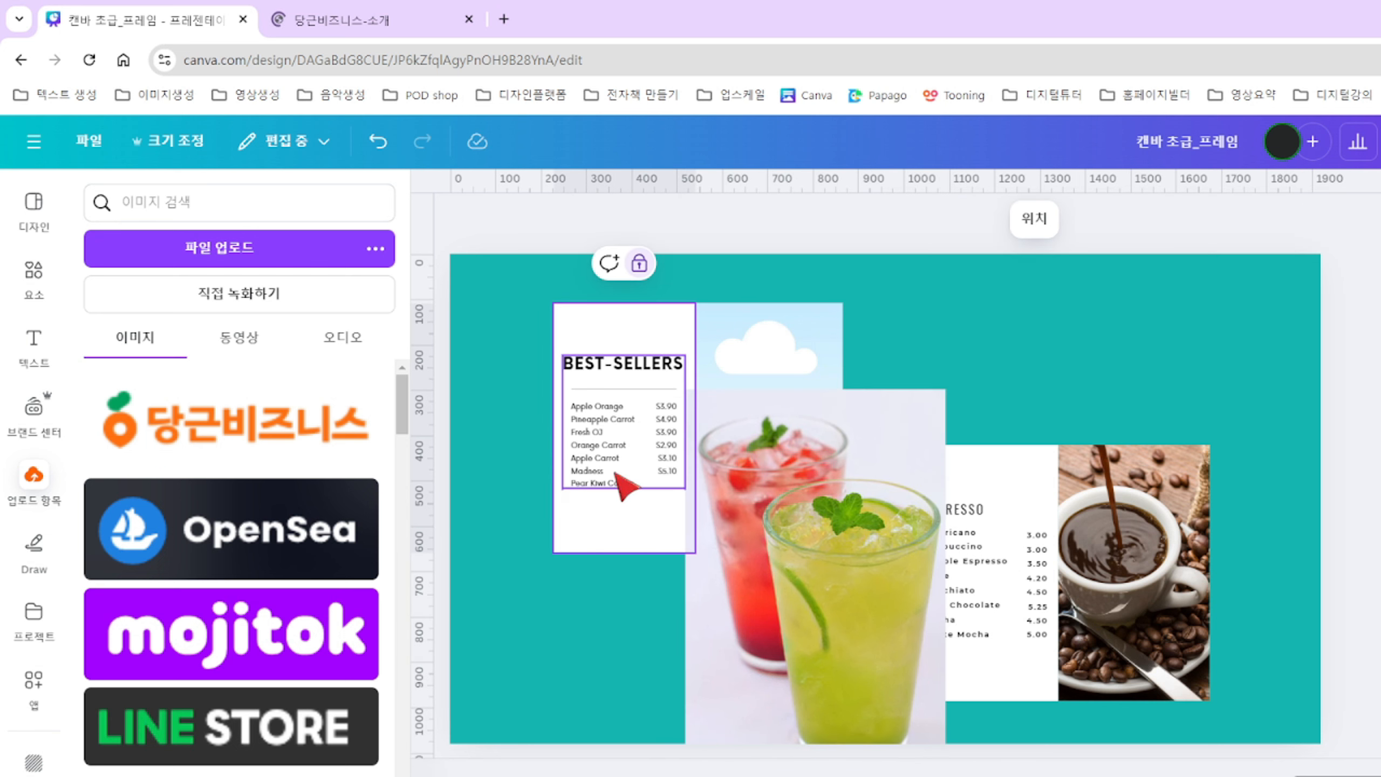
{"action": "left_click", "coordinate": [654, 381]}
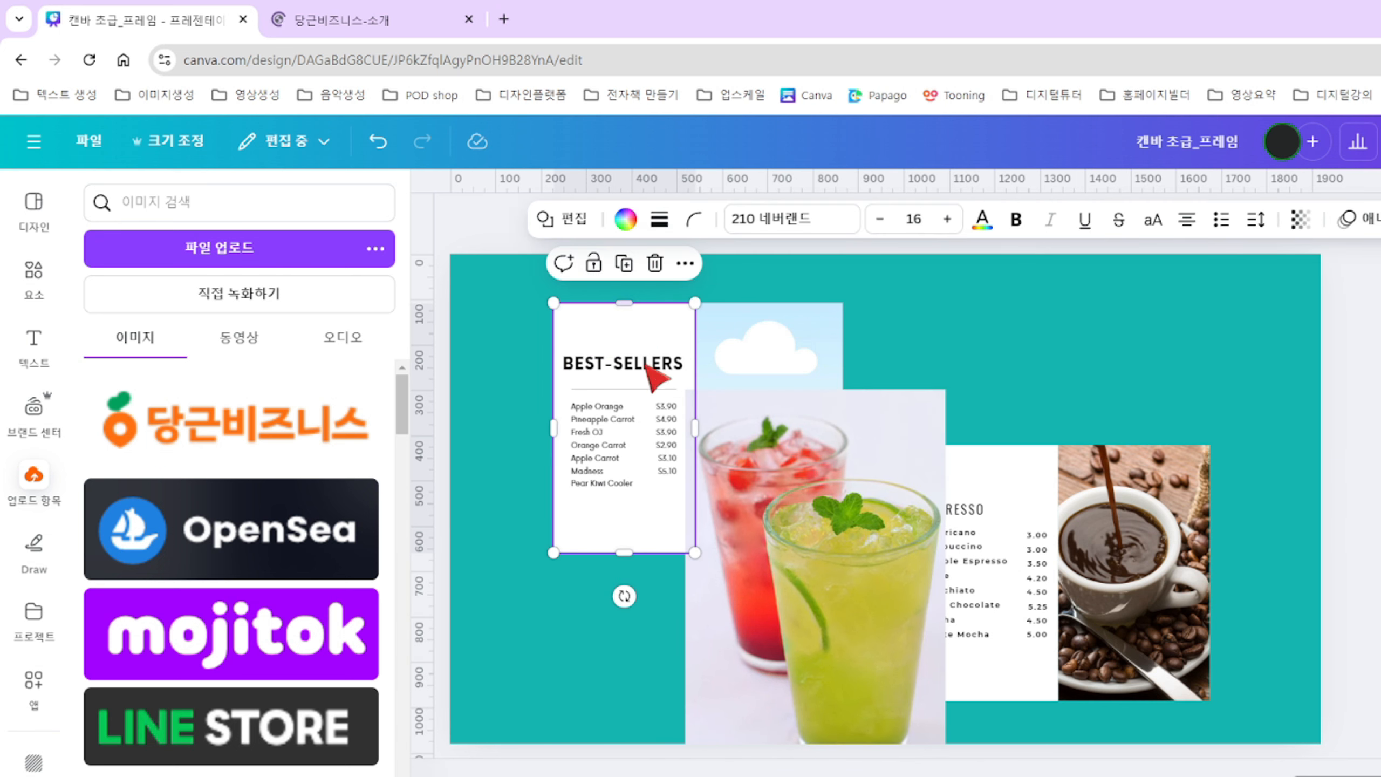
{"action": "left_click", "coordinate": [641, 441]}
{"action": "left_click", "coordinate": [655, 457]}
{"action": "key", "text": "Escape"}
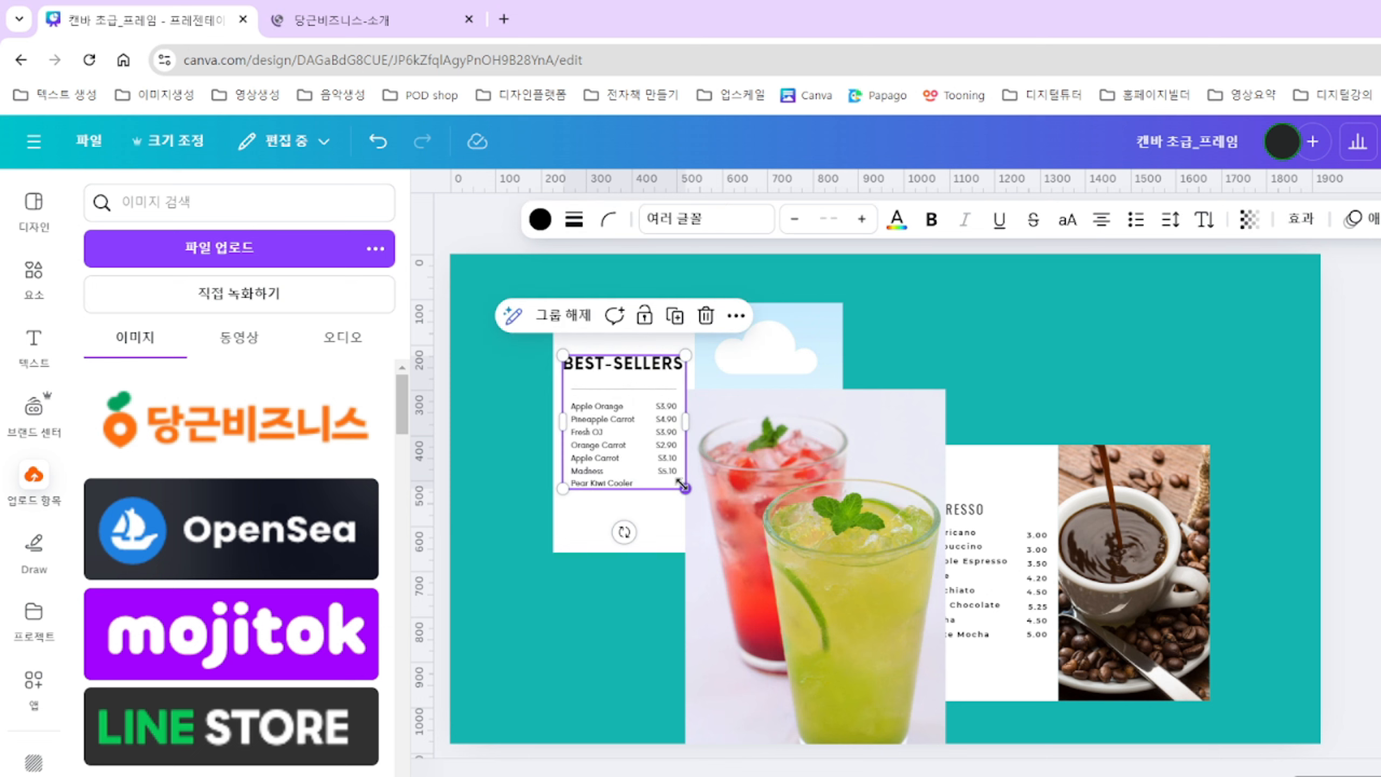
{"action": "mouse_move", "coordinate": [628, 445]}
{"action": "left_mouse_down"}
{"action": "mouse_move", "coordinate": [568, 440]}
{"action": "mouse_move", "coordinate": [534, 418]}
{"action": "mouse_move", "coordinate": [629, 447]}
{"action": "left_mouse_up"}
{"action": "left_click", "coordinate": [629, 446]}
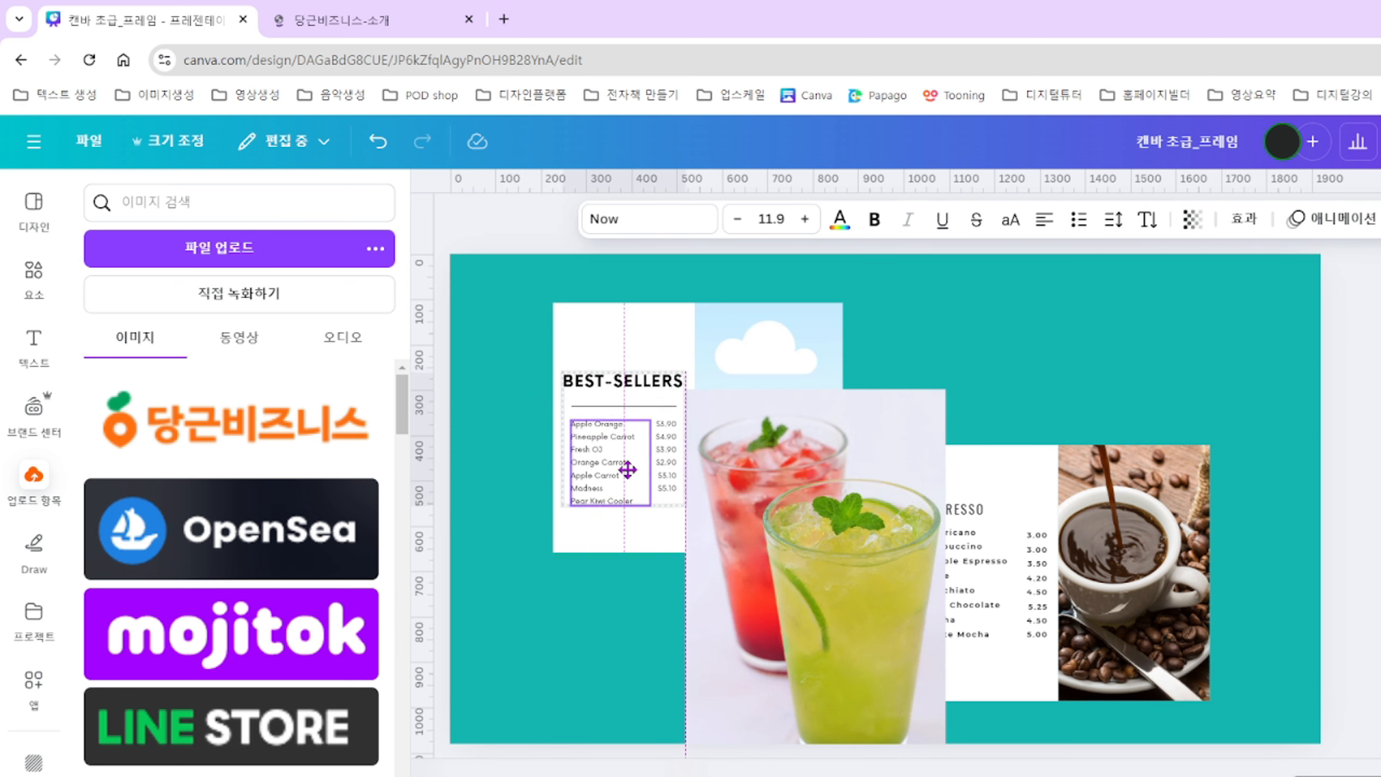
Return the drinks image to the BEST-SELLERS frame, and detach and refill it once more.
{"action": "left_click_drag", "start_coordinate": [833, 533], "coordinate": [838, 401]}
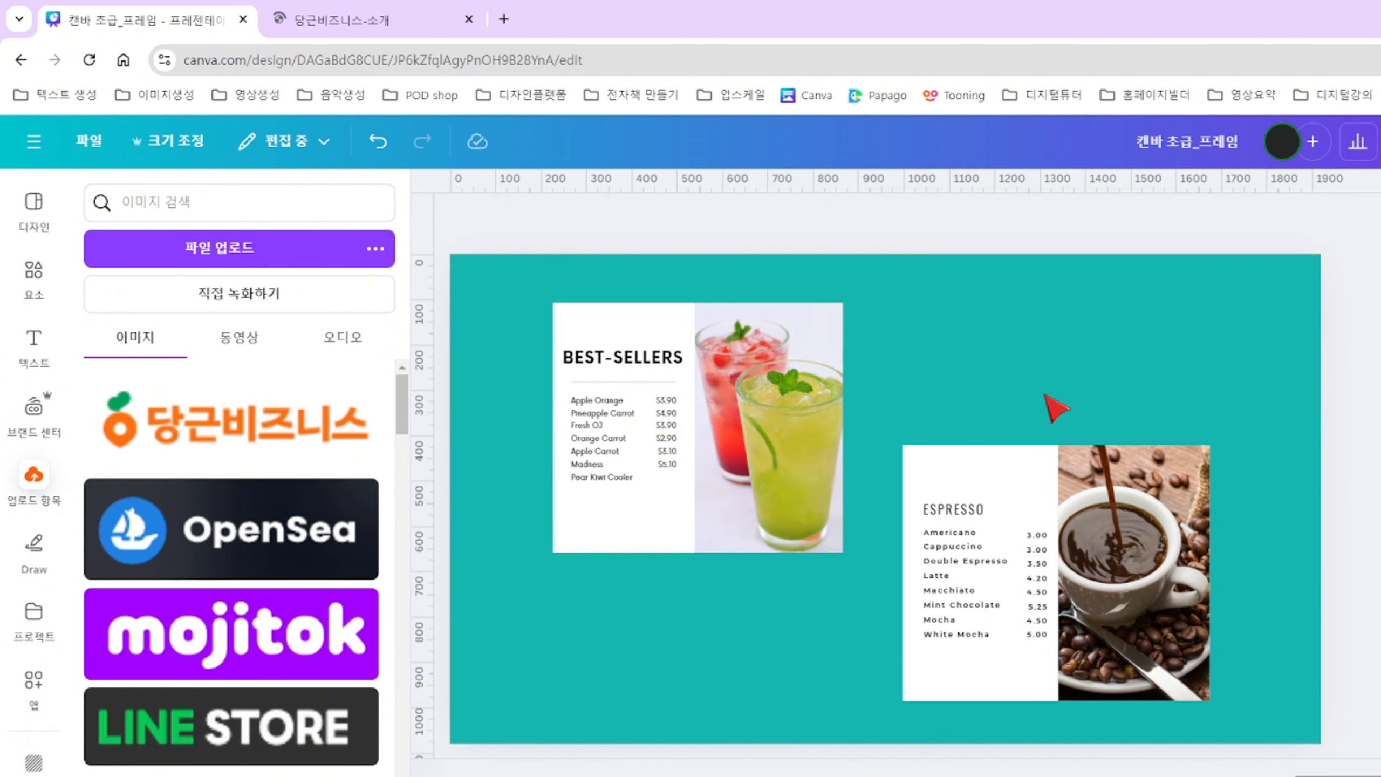
{"action": "left_click", "coordinate": [1048, 402]}
{"action": "left_click", "coordinate": [768, 471]}
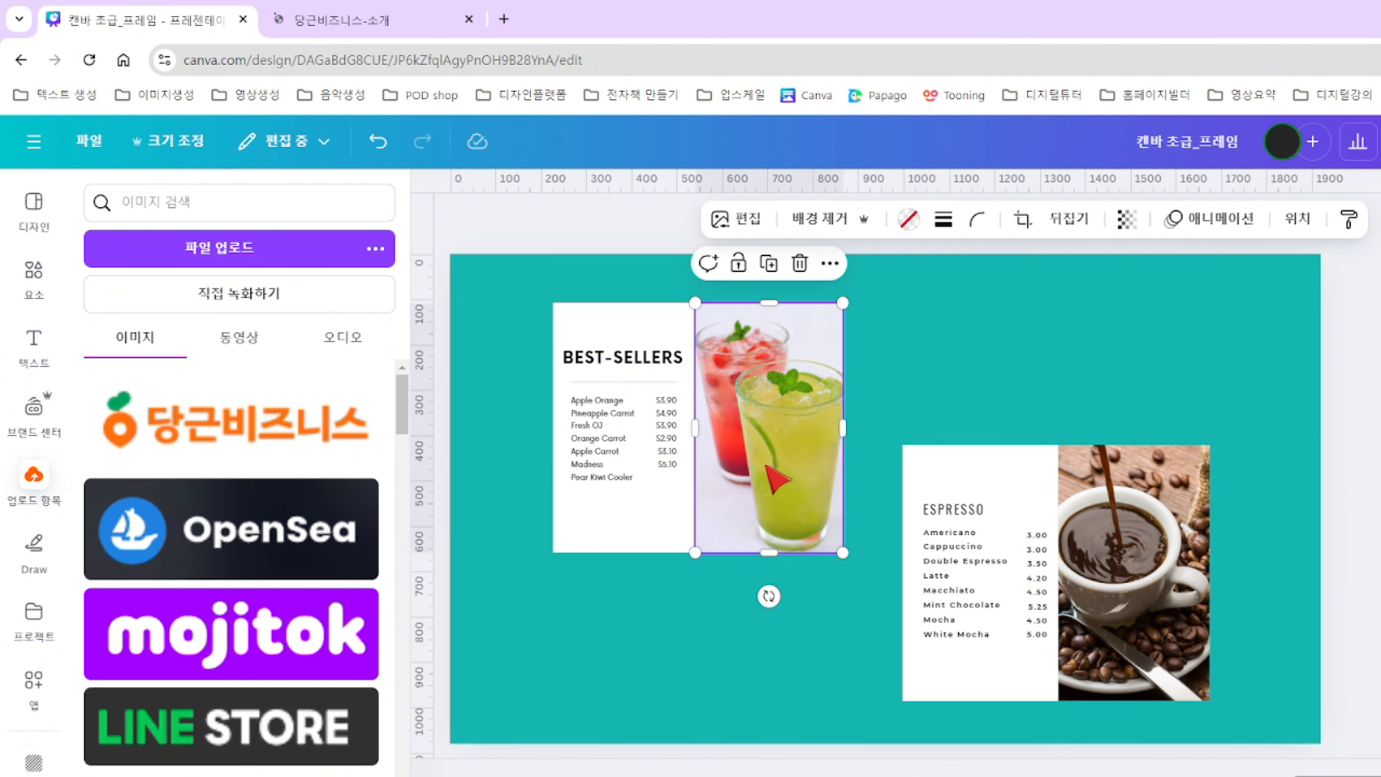
{"action": "right_click", "coordinate": [768, 472]}
{"action": "left_click", "coordinate": [841, 713]}
{"action": "left_click_drag", "start_coordinate": [865, 514], "coordinate": [837, 430]}
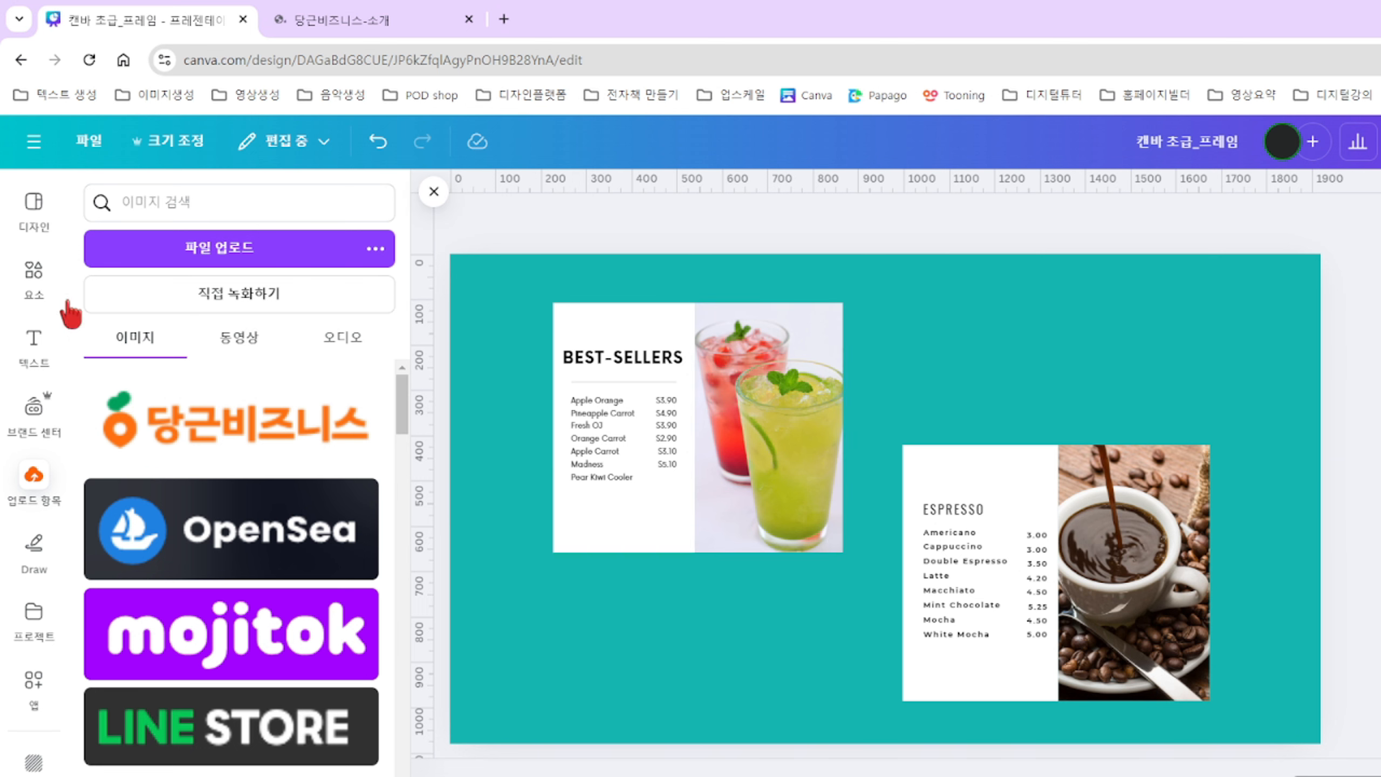
Search the elements for "콜라" and show all of the photo results.
{"action": "left_click", "coordinate": [34, 272]}
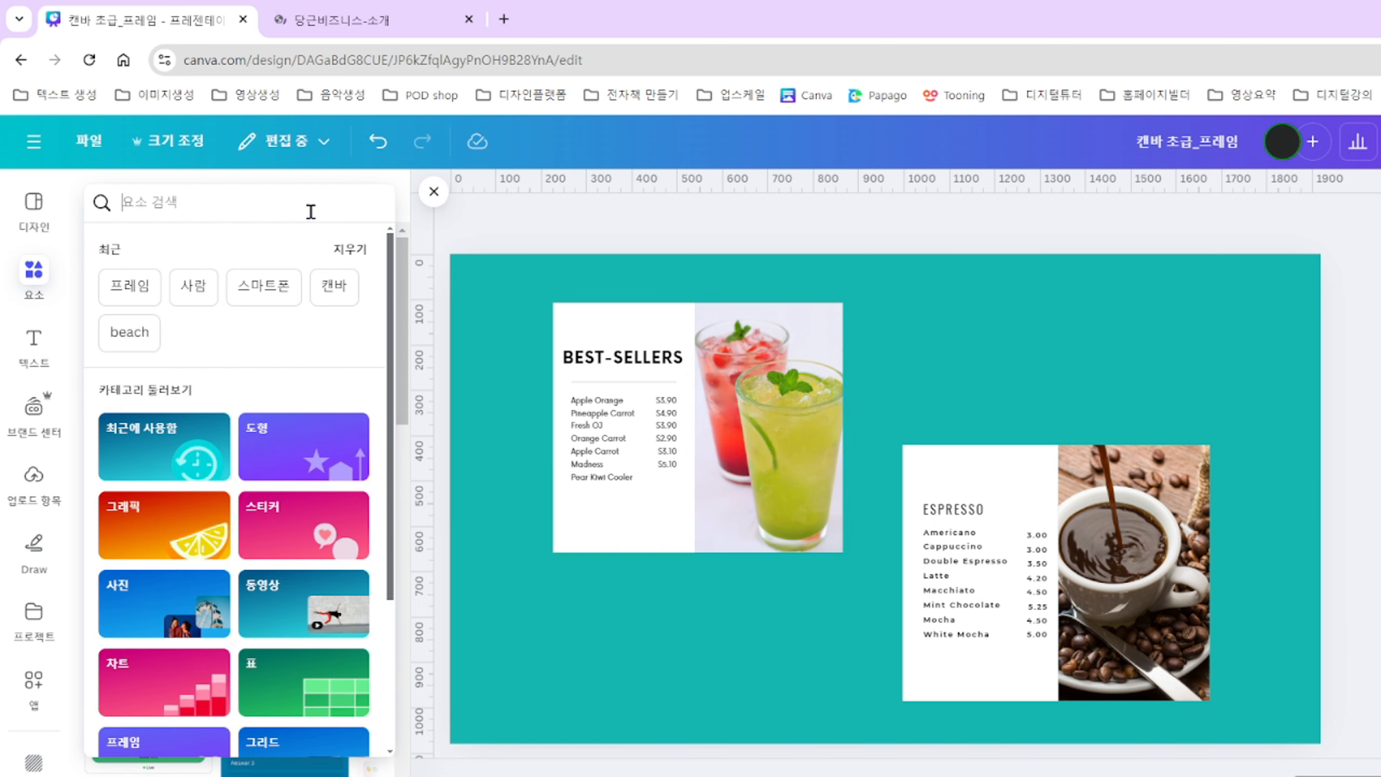
{"action": "left_click", "coordinate": [310, 211]}
{"action": "type", "text": "콜라"}
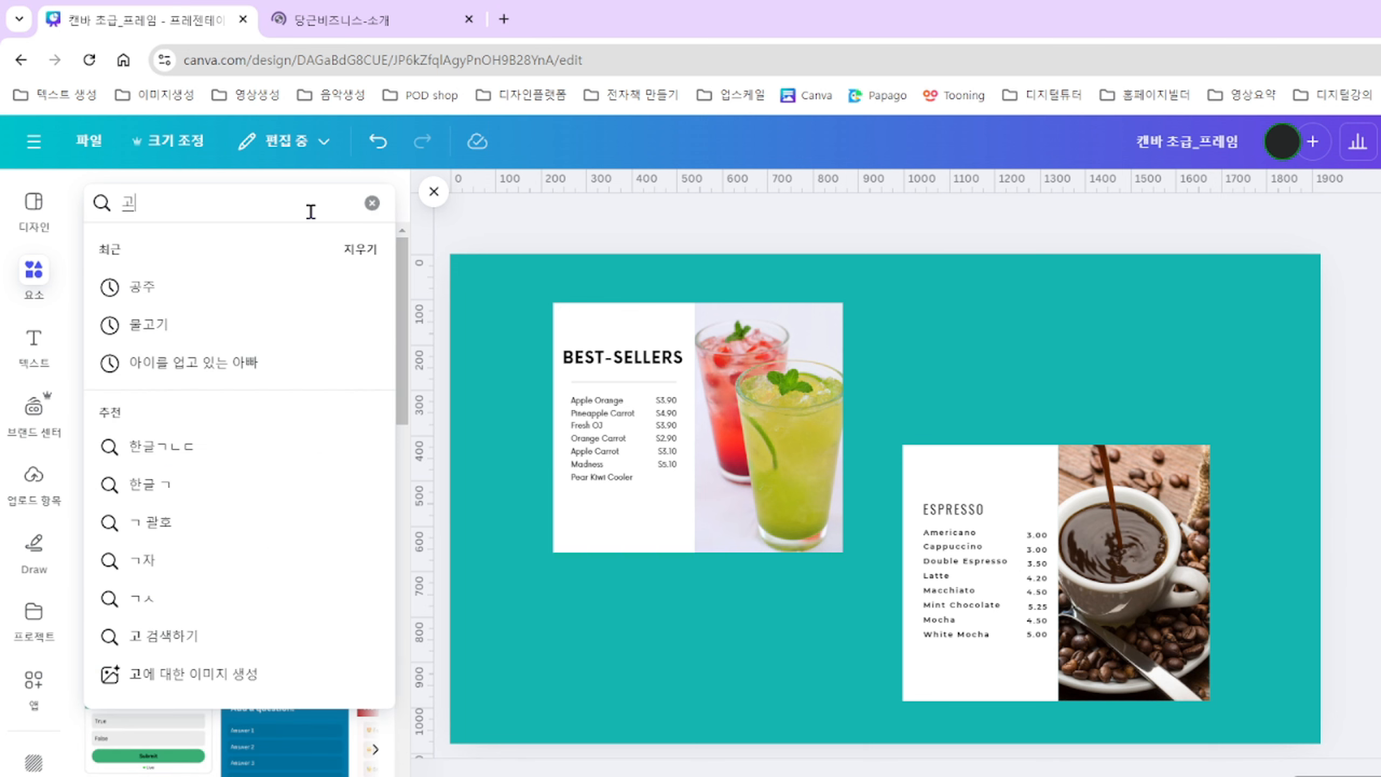
{"action": "key", "text": "Return"}
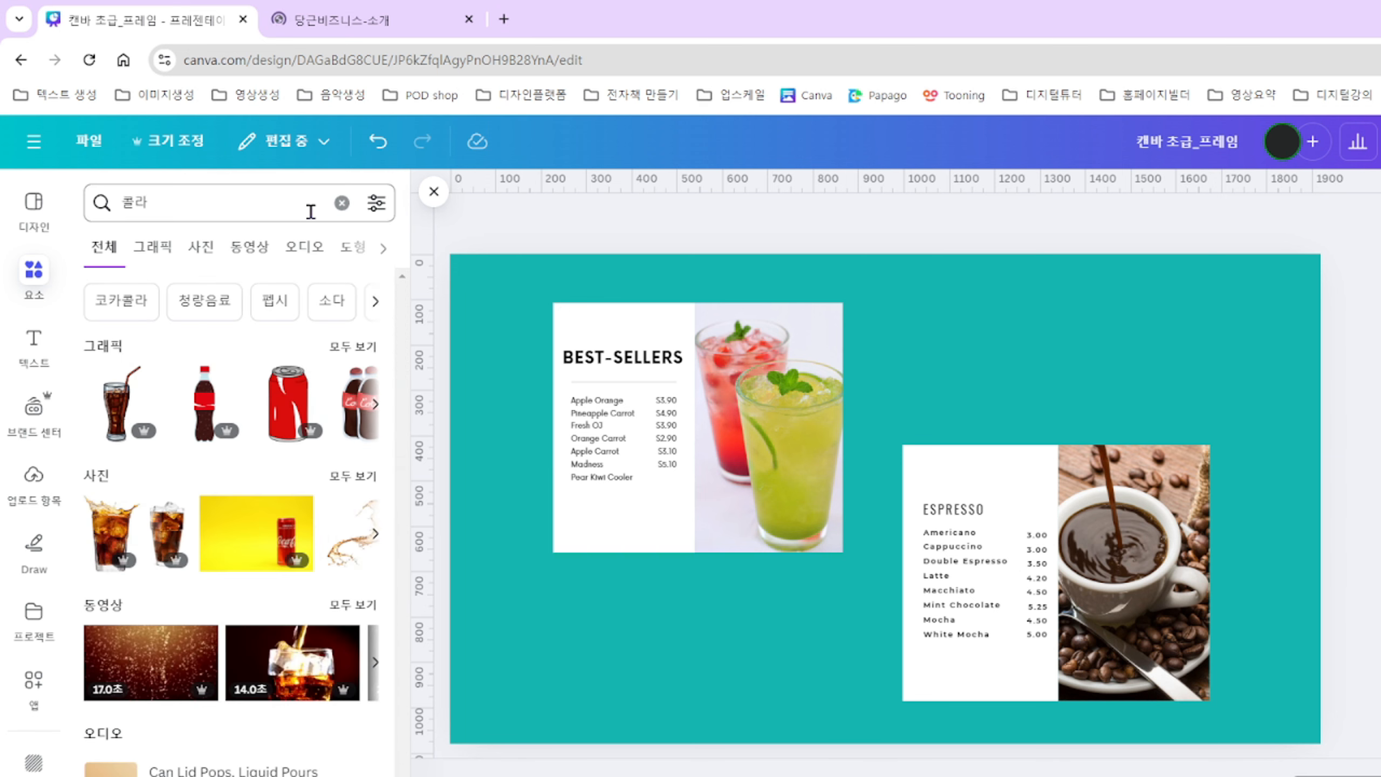
{"action": "left_click", "coordinate": [370, 479]}
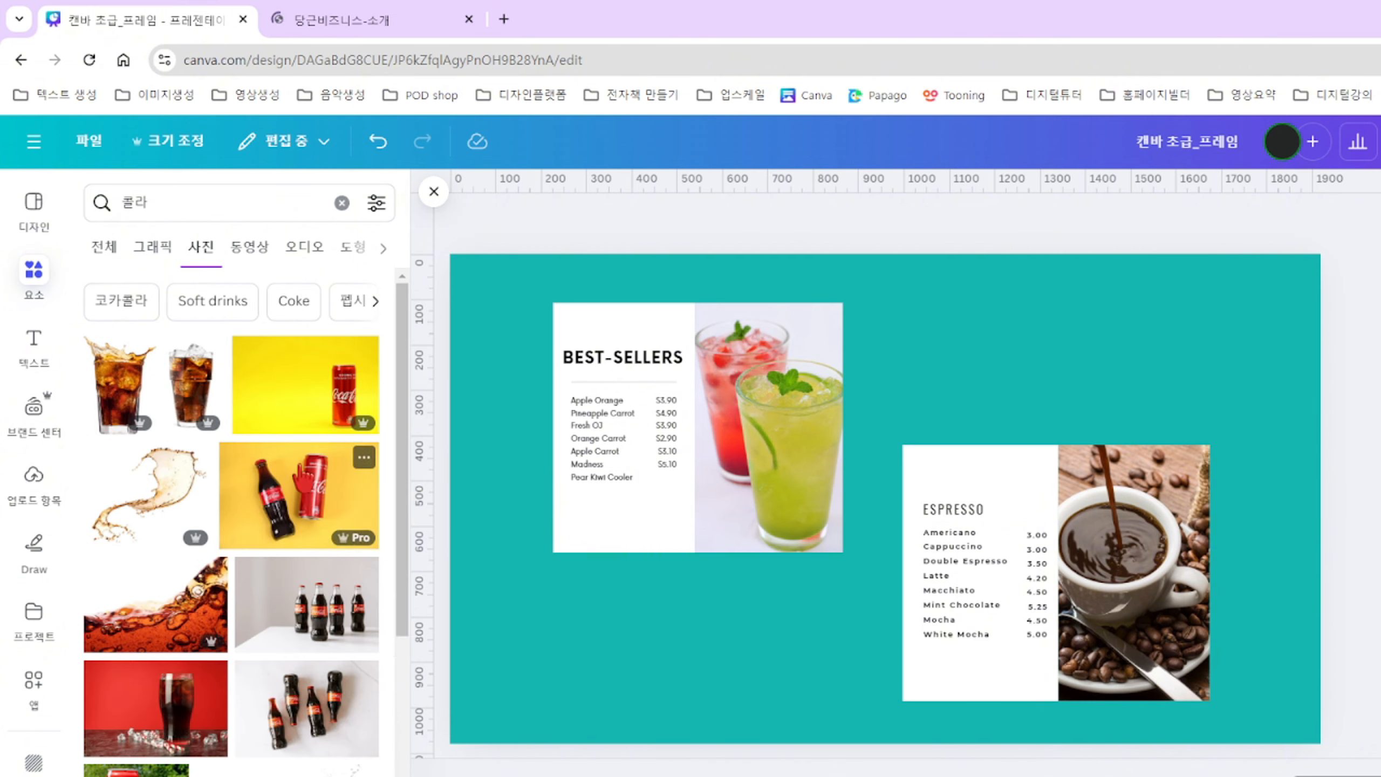
Fill the BEST-SELLERS frame with an iced cola glass photo, and replace it with the cola photo with a blurred bar background.
{"action": "scroll", "coordinate": [327, 543], "scroll_direction": "down", "scroll_amount": 5}
{"action": "left_click_drag", "start_coordinate": [198, 566], "coordinate": [742, 603]}
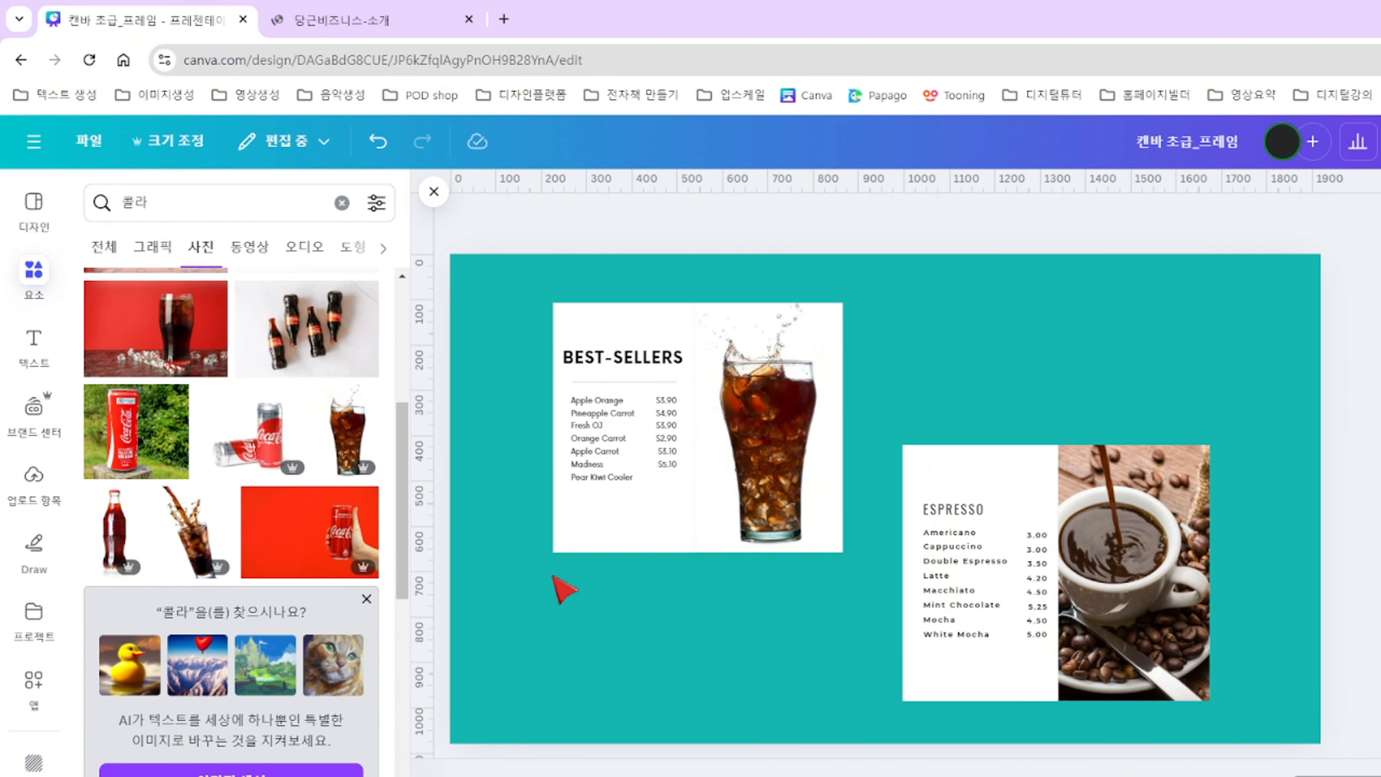
{"action": "scroll", "coordinate": [348, 478], "scroll_direction": "down", "scroll_amount": 5}
{"action": "left_click_drag", "start_coordinate": [244, 707], "coordinate": [723, 490]}
{"action": "left_click", "coordinate": [728, 638]}
Move the grouped menu text off the BEST-SELLERS card's white background and place it back, slightly lower than before.
{"action": "left_click", "coordinate": [636, 456]}
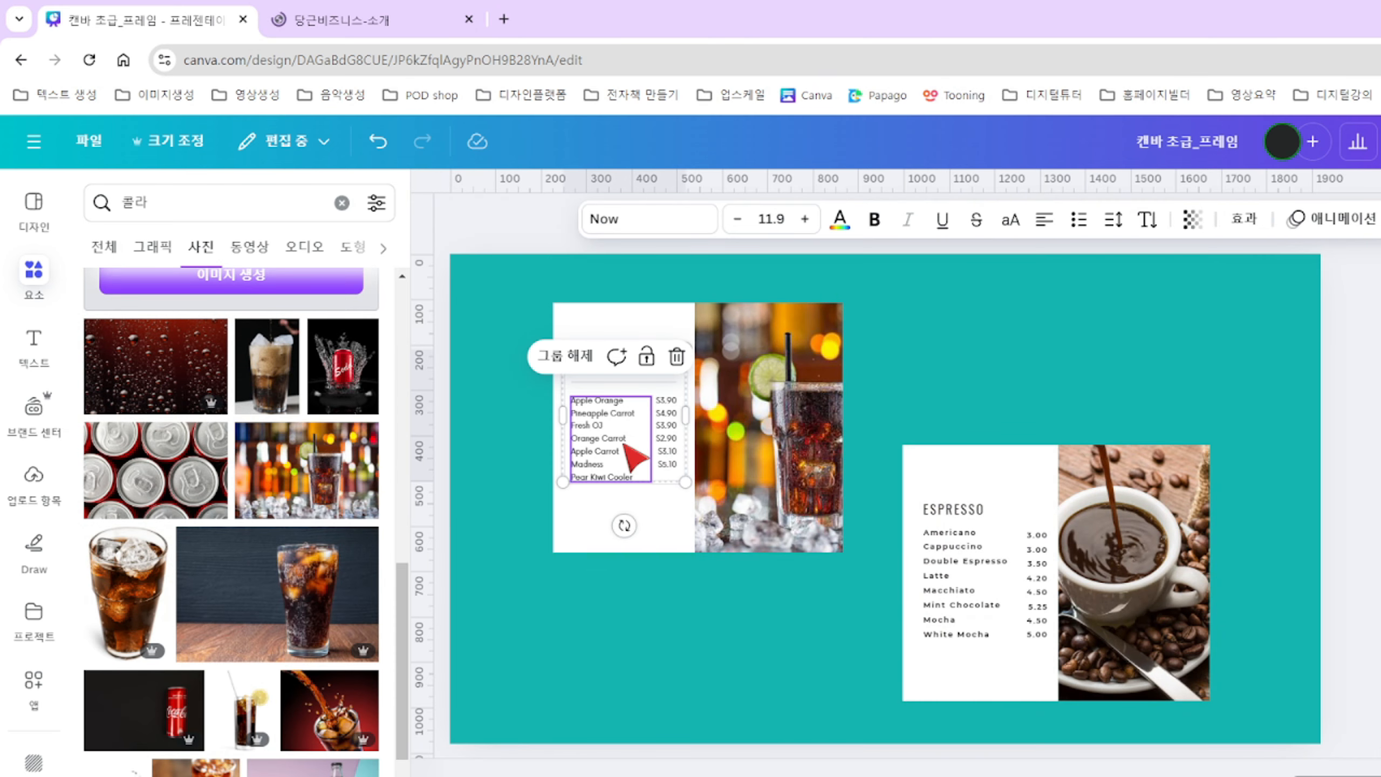
{"action": "left_click", "coordinate": [655, 536]}
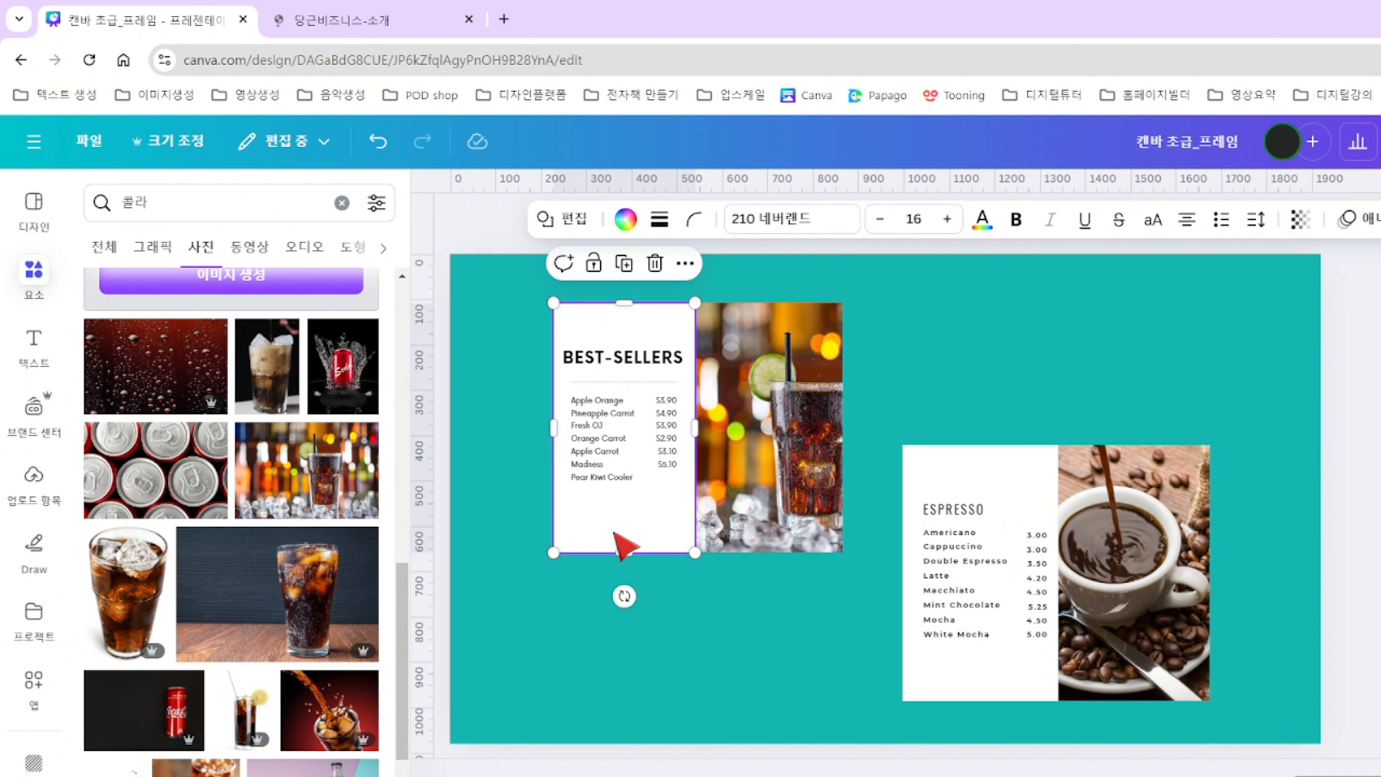
{"action": "left_click_drag", "start_coordinate": [641, 432], "coordinate": [942, 374]}
{"action": "left_click", "coordinate": [620, 440]}
{"action": "left_click_drag", "start_coordinate": [295, 390], "coordinate": [261, 381]}
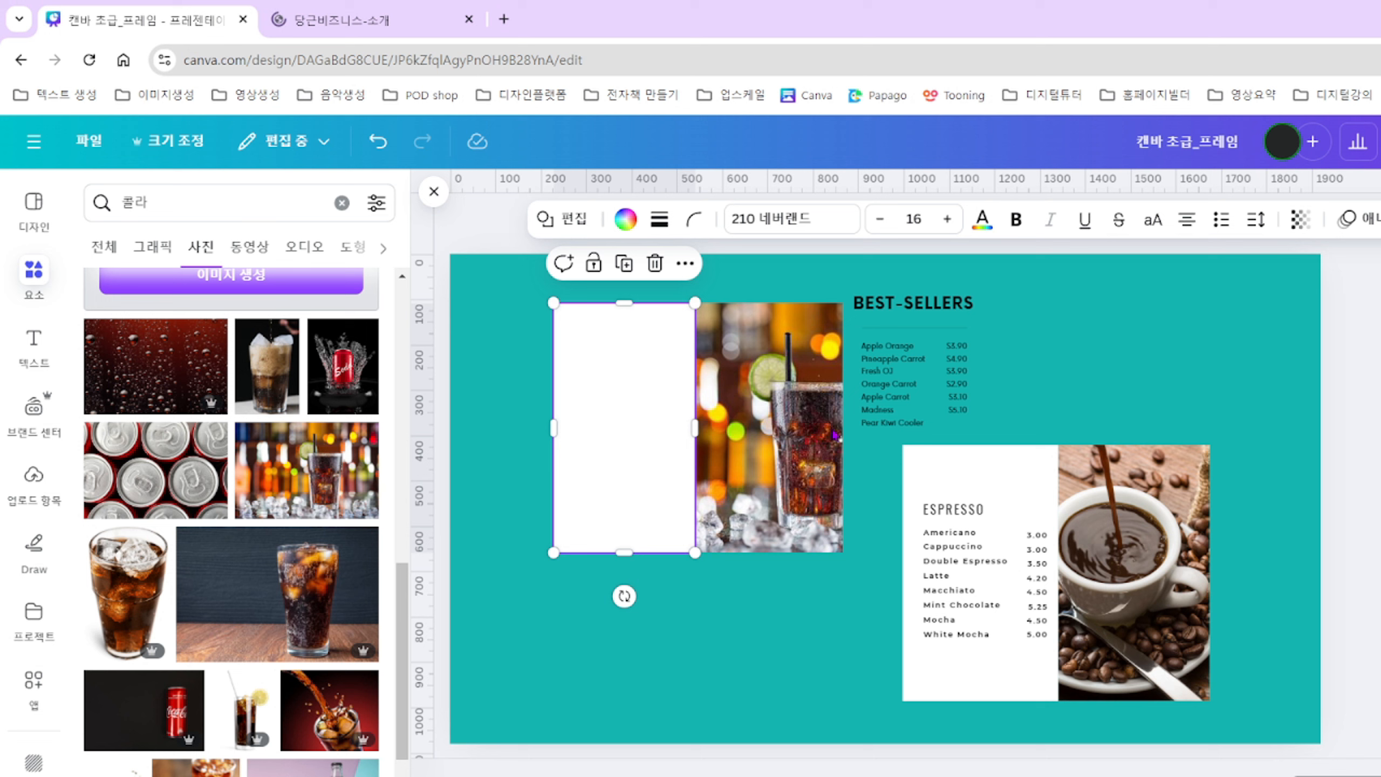
{"action": "left_click", "coordinate": [921, 390]}
{"action": "left_click_drag", "start_coordinate": [920, 391], "coordinate": [631, 457]}
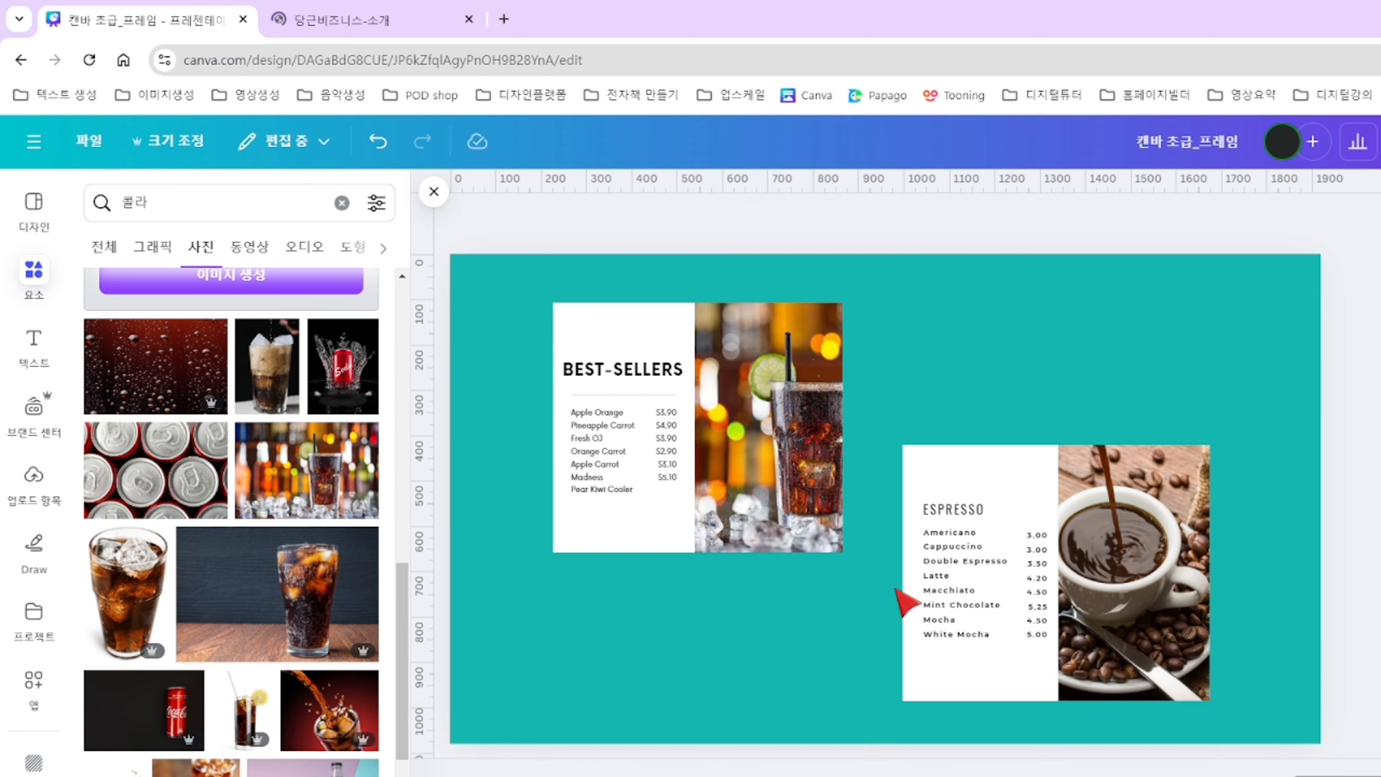
Detach the cola image from the BEST-SELLERS frame and drop it into the ESPRESSO card's frame.
{"action": "right_click", "coordinate": [813, 496]}
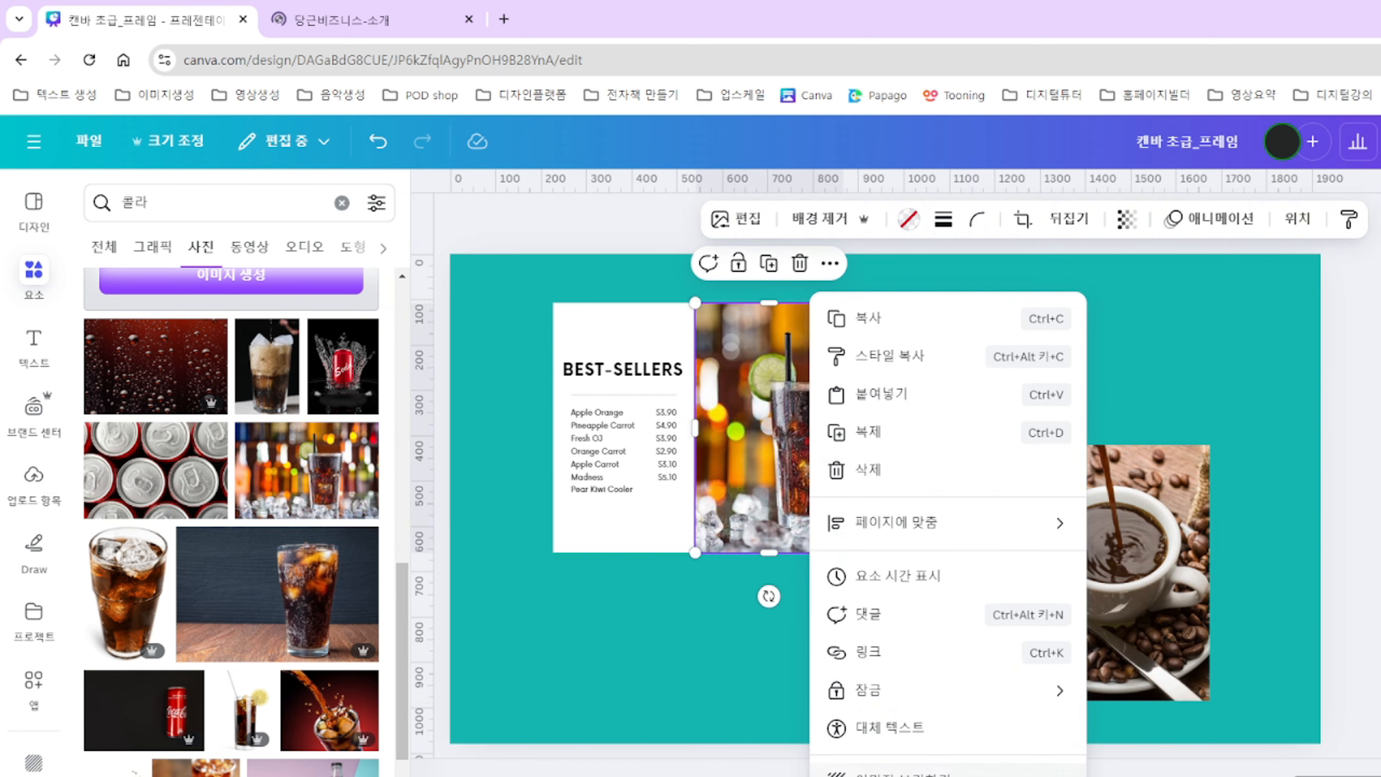
{"action": "left_click", "coordinate": [848, 770]}
{"action": "left_click_drag", "start_coordinate": [783, 504], "coordinate": [1102, 487]}
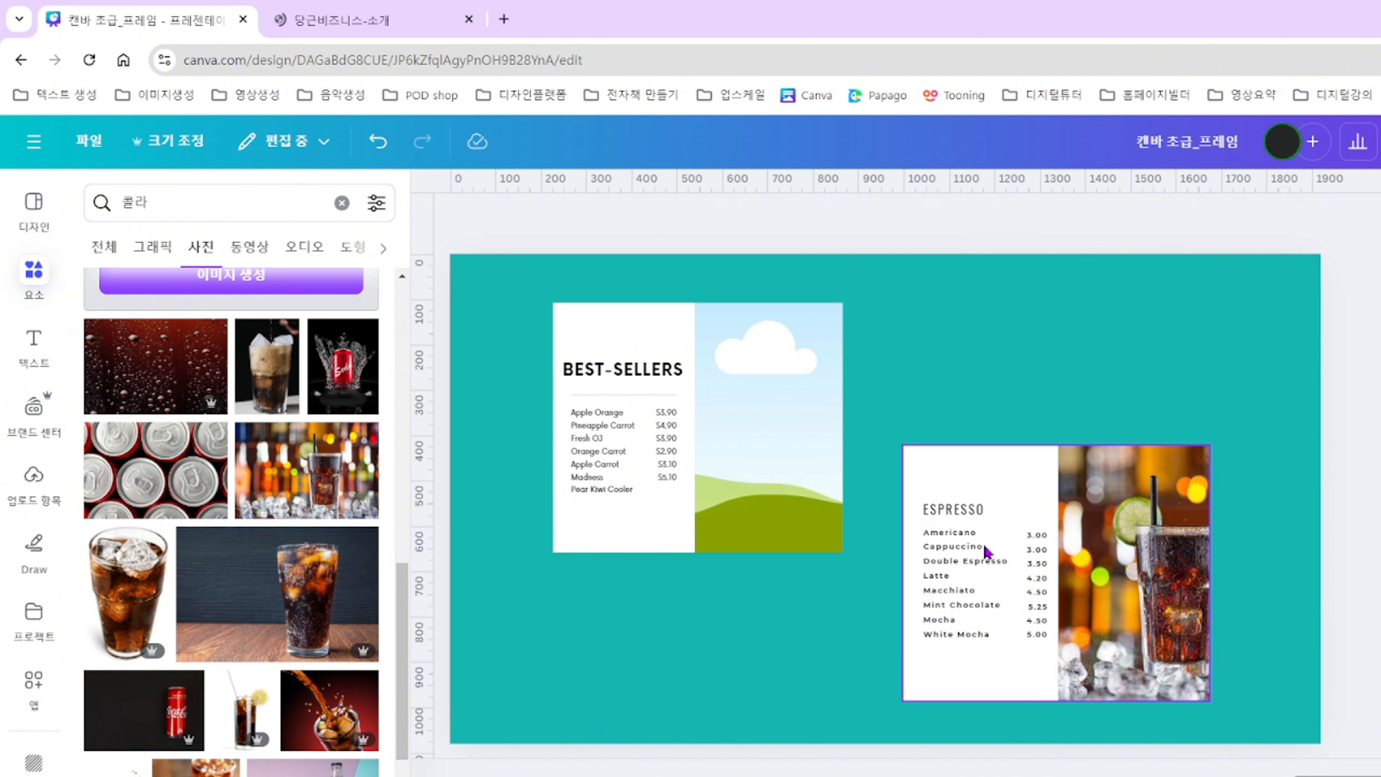
Detach the cola image from the ESPRESSO frame, undo back to the coffee photo, and move the loose cola image over the BEST-SELLERS card.
{"action": "left_click", "coordinate": [1201, 601]}
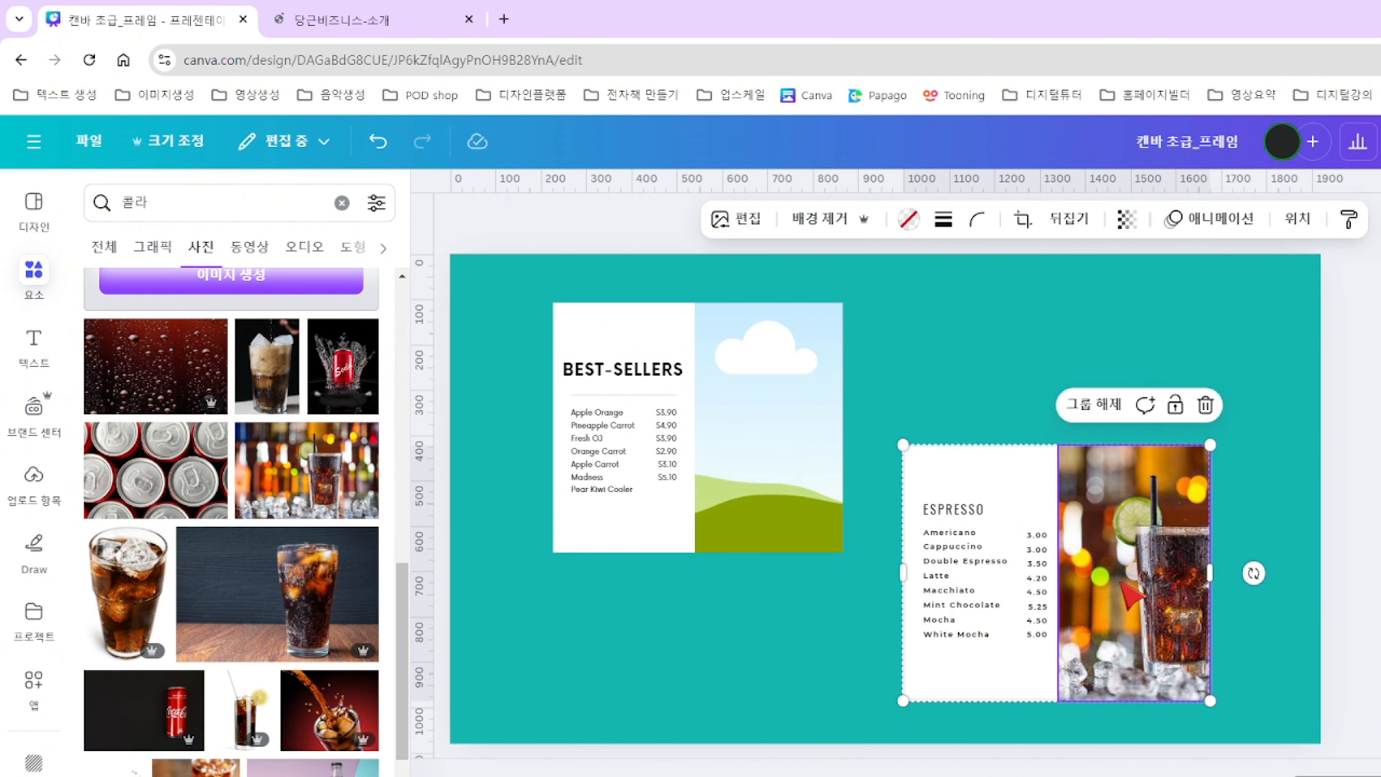
{"action": "right_click", "coordinate": [1201, 601]}
{"action": "left_click", "coordinate": [1213, 704]}
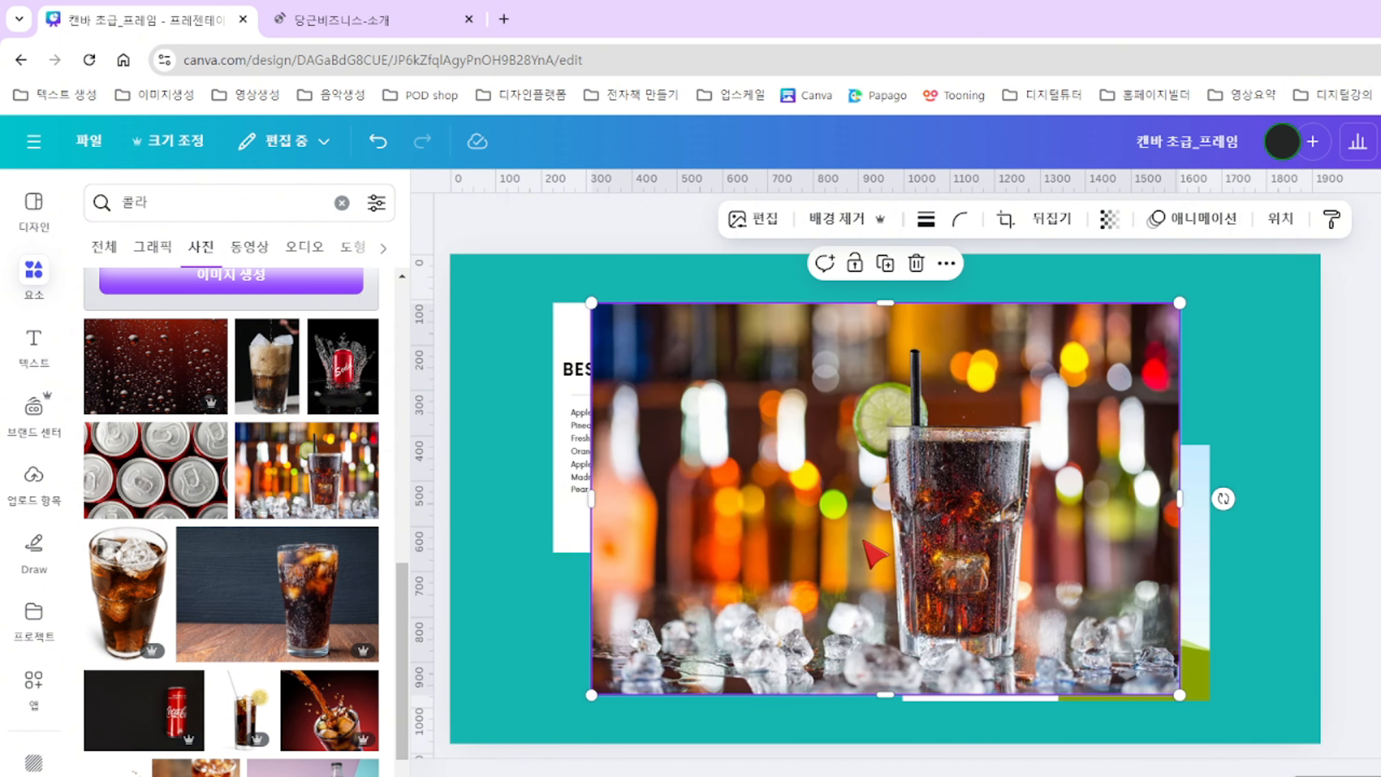
{"action": "key", "text": "ctrl+z"}
{"action": "left_click_drag", "start_coordinate": [858, 533], "coordinate": [521, 618]}
Lock the grouped ESPRESSO card together with its coffee photo frame.
{"action": "left_click", "coordinate": [1192, 585]}
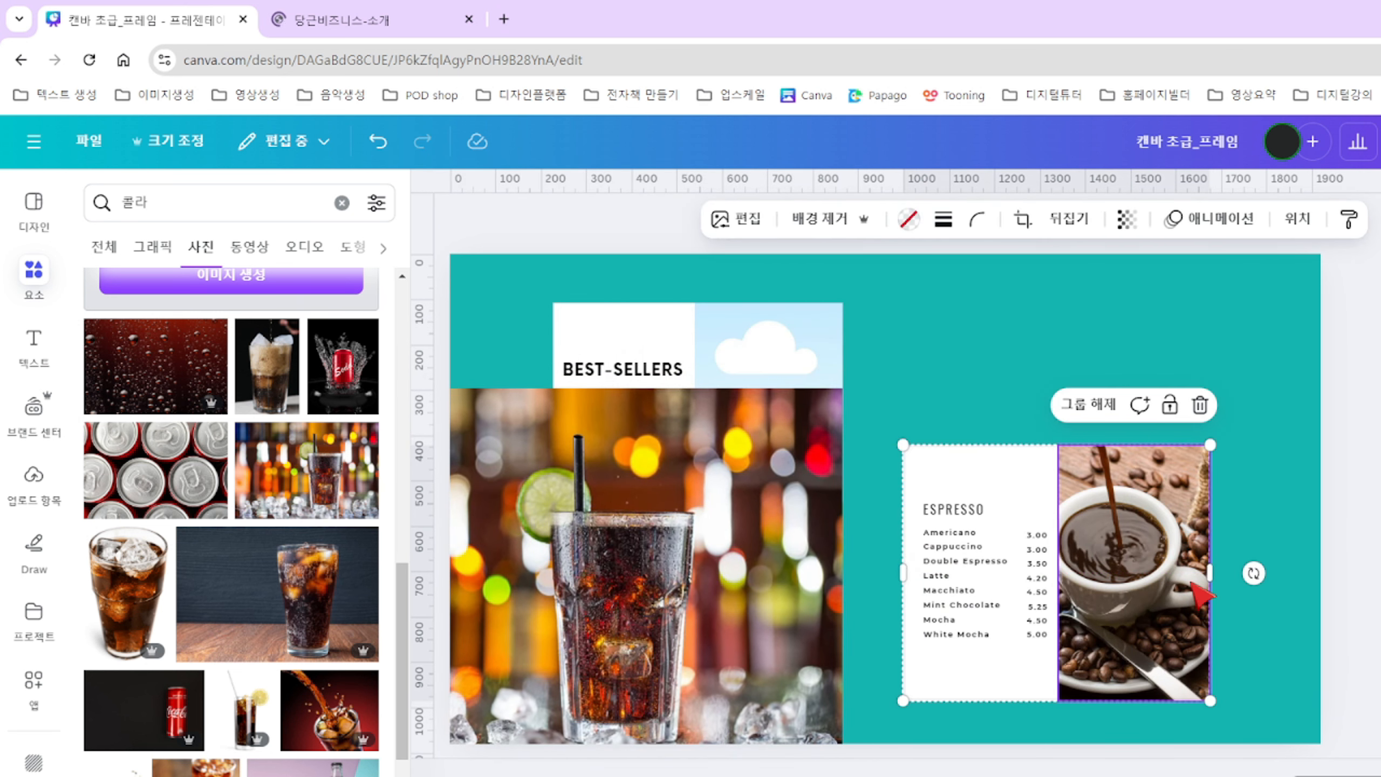
{"action": "right_click", "coordinate": [1122, 552]}
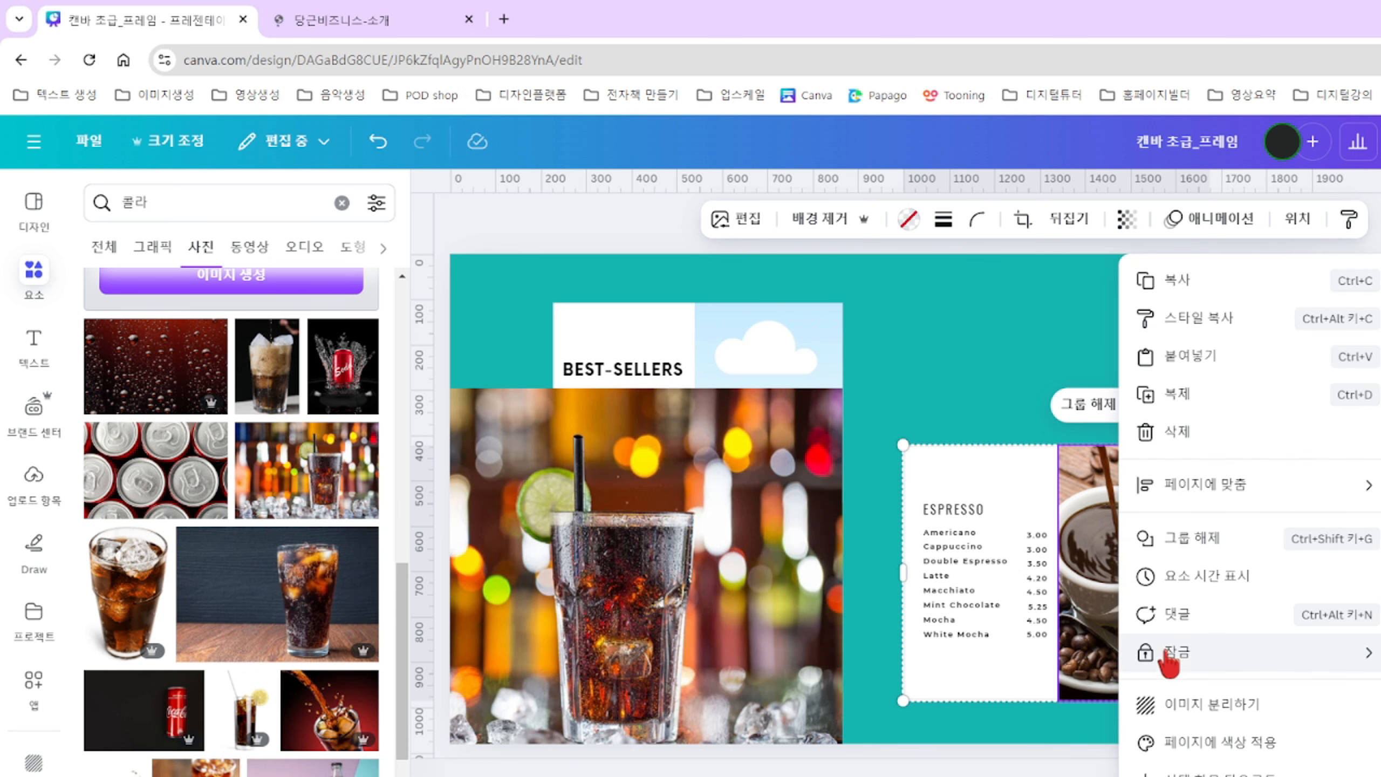
{"action": "mouse_move", "coordinate": [1141, 654]}
{"action": "left_click", "coordinate": [1016, 661]}
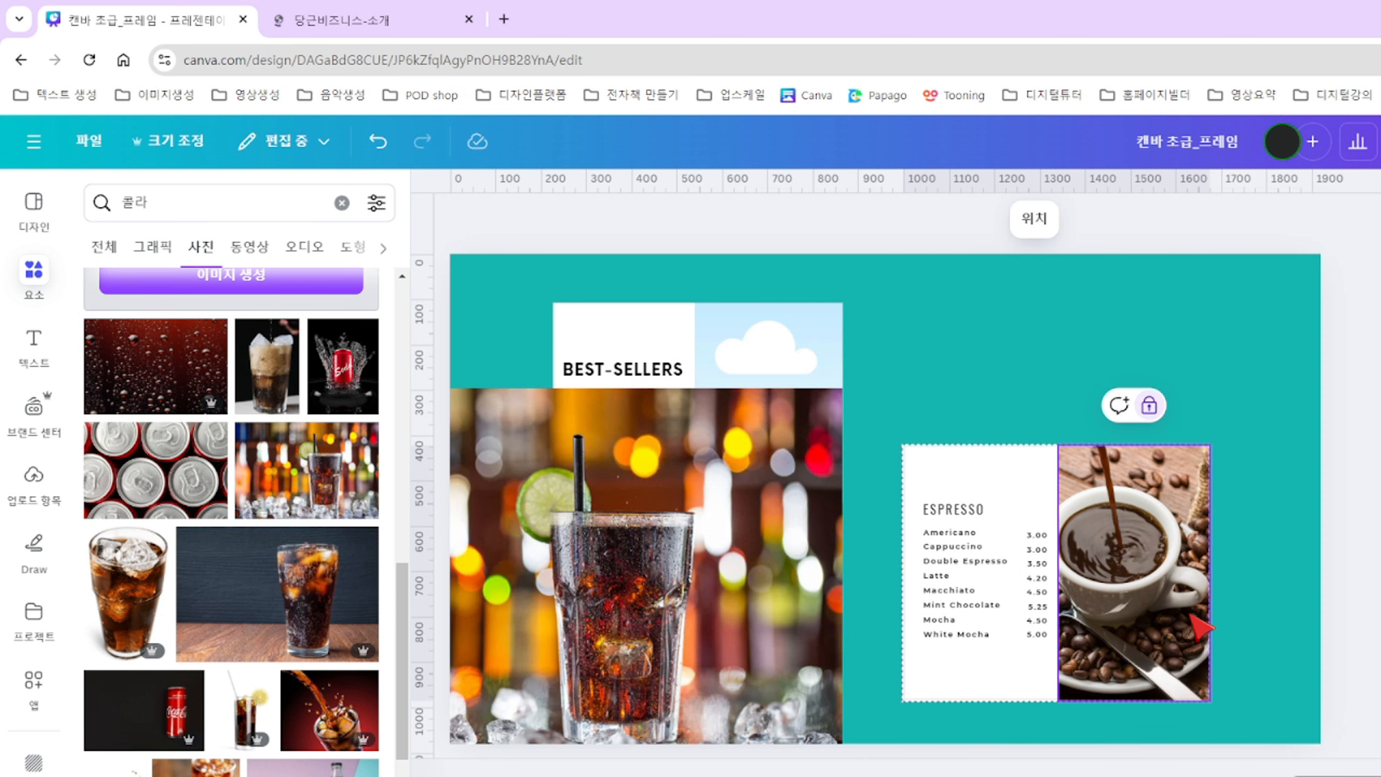
Drop the loose cola image into the BEST-SELLERS frame, and enlarge and shift it slightly within the frame.
{"action": "left_click_drag", "start_coordinate": [674, 598], "coordinate": [816, 451]}
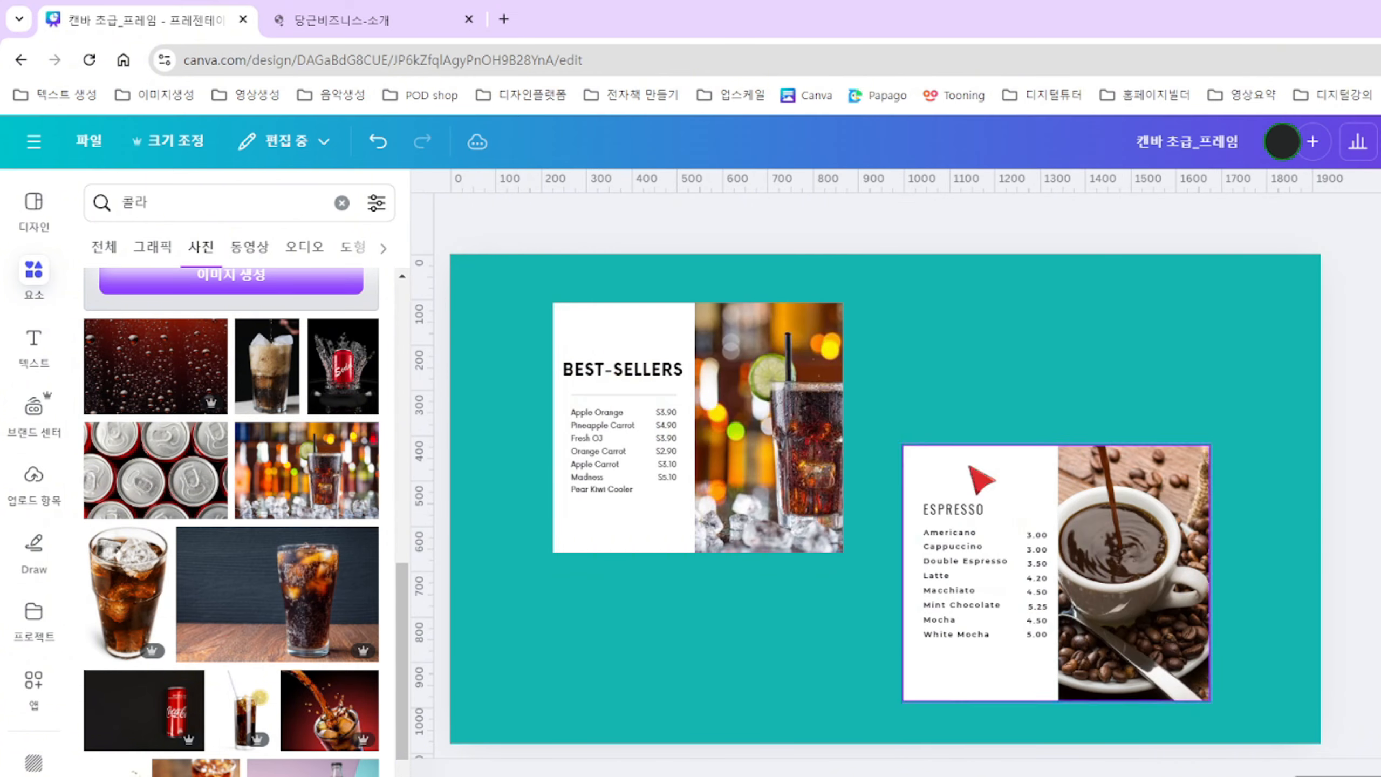
{"action": "double_click", "coordinate": [804, 439]}
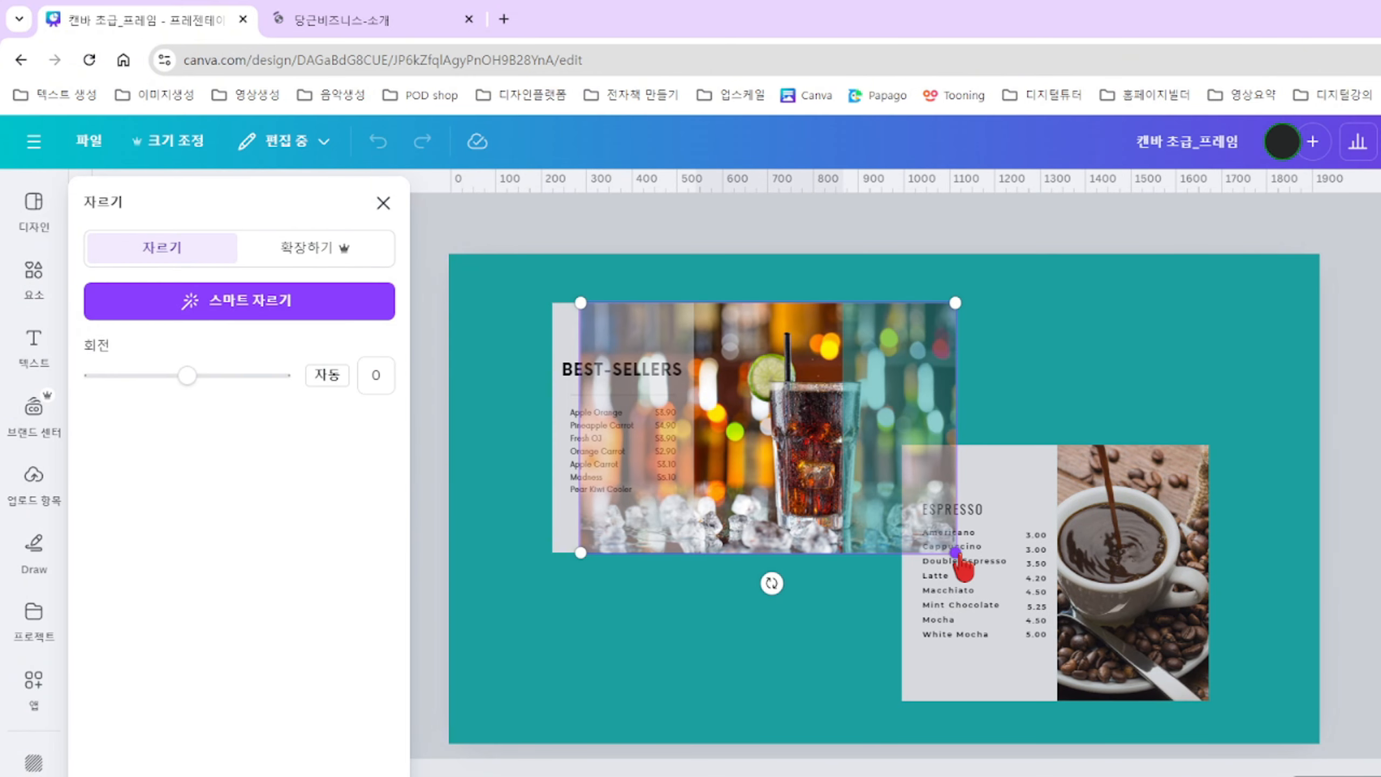
{"action": "left_click_drag", "start_coordinate": [958, 555], "coordinate": [990, 577]}
{"action": "left_click_drag", "start_coordinate": [768, 428], "coordinate": [752, 441]}
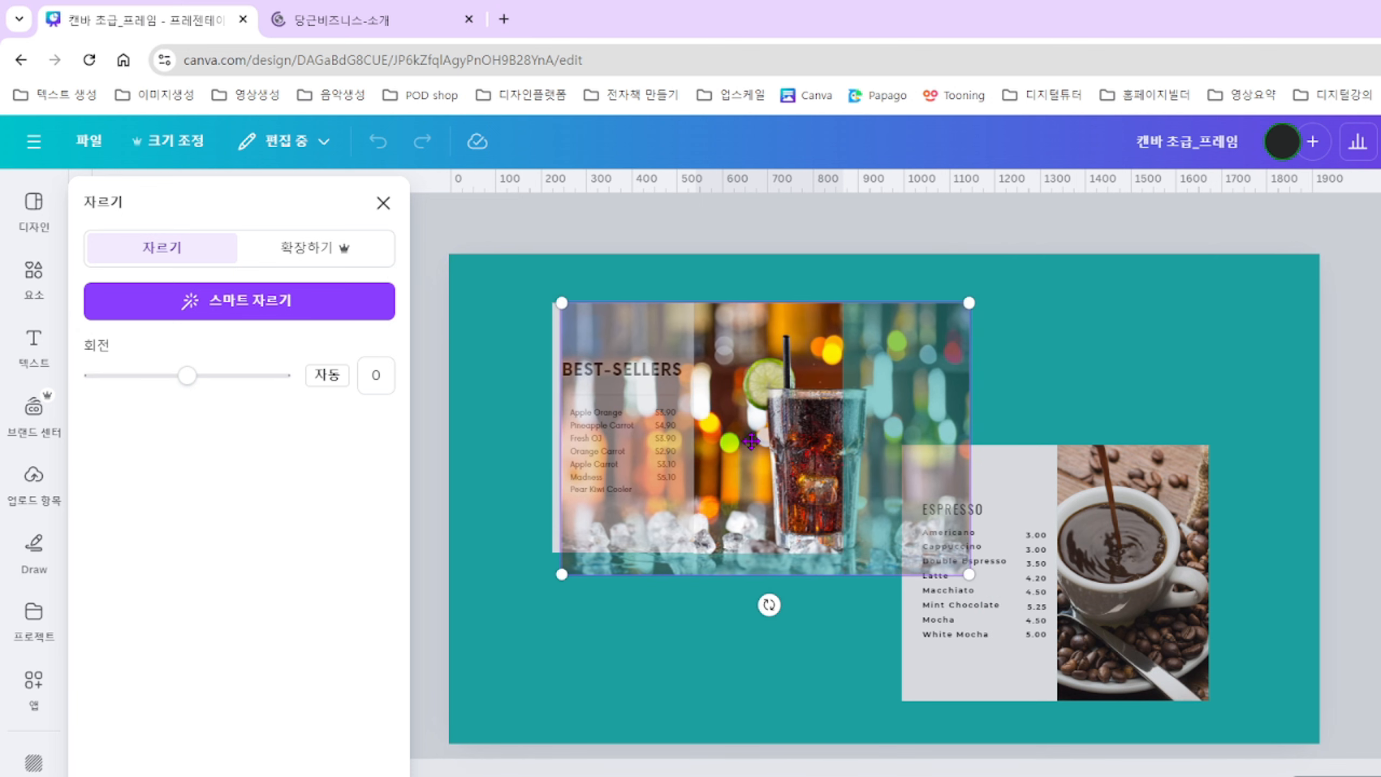
{"action": "left_click", "coordinate": [1006, 405]}
Lock the cola photo frame on the BEST-SELLERS card and try shifting the grouped menu text beside it.
{"action": "right_click", "coordinate": [758, 443]}
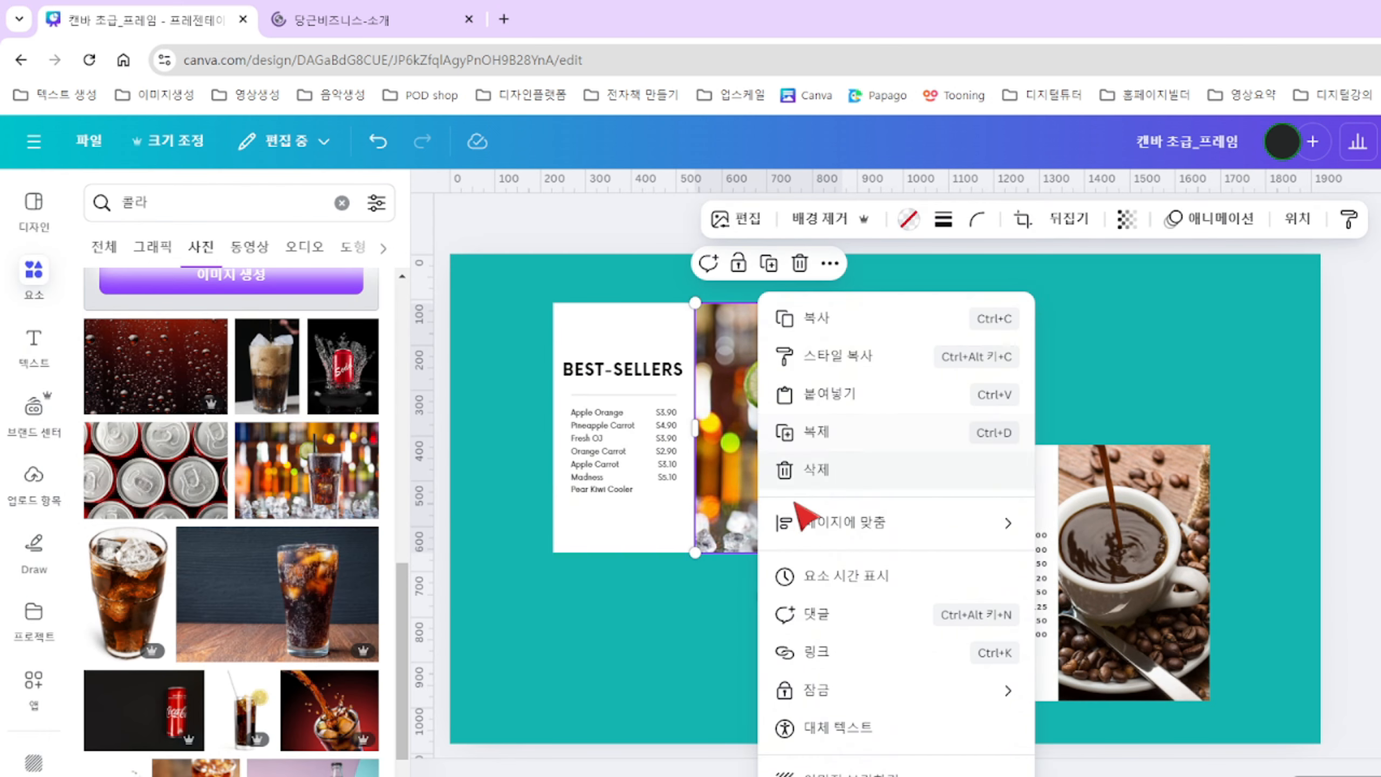
{"action": "mouse_move", "coordinate": [921, 691]}
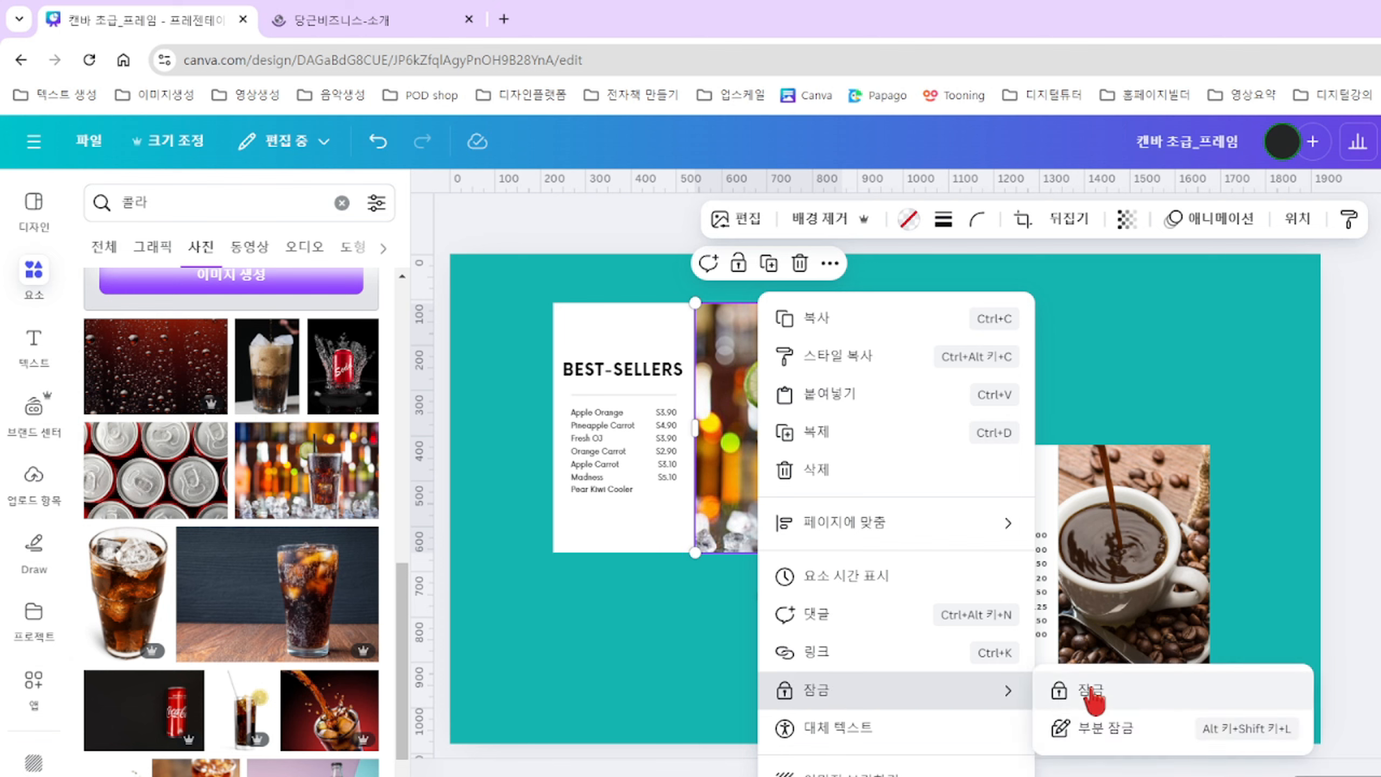
{"action": "left_click", "coordinate": [1091, 693]}
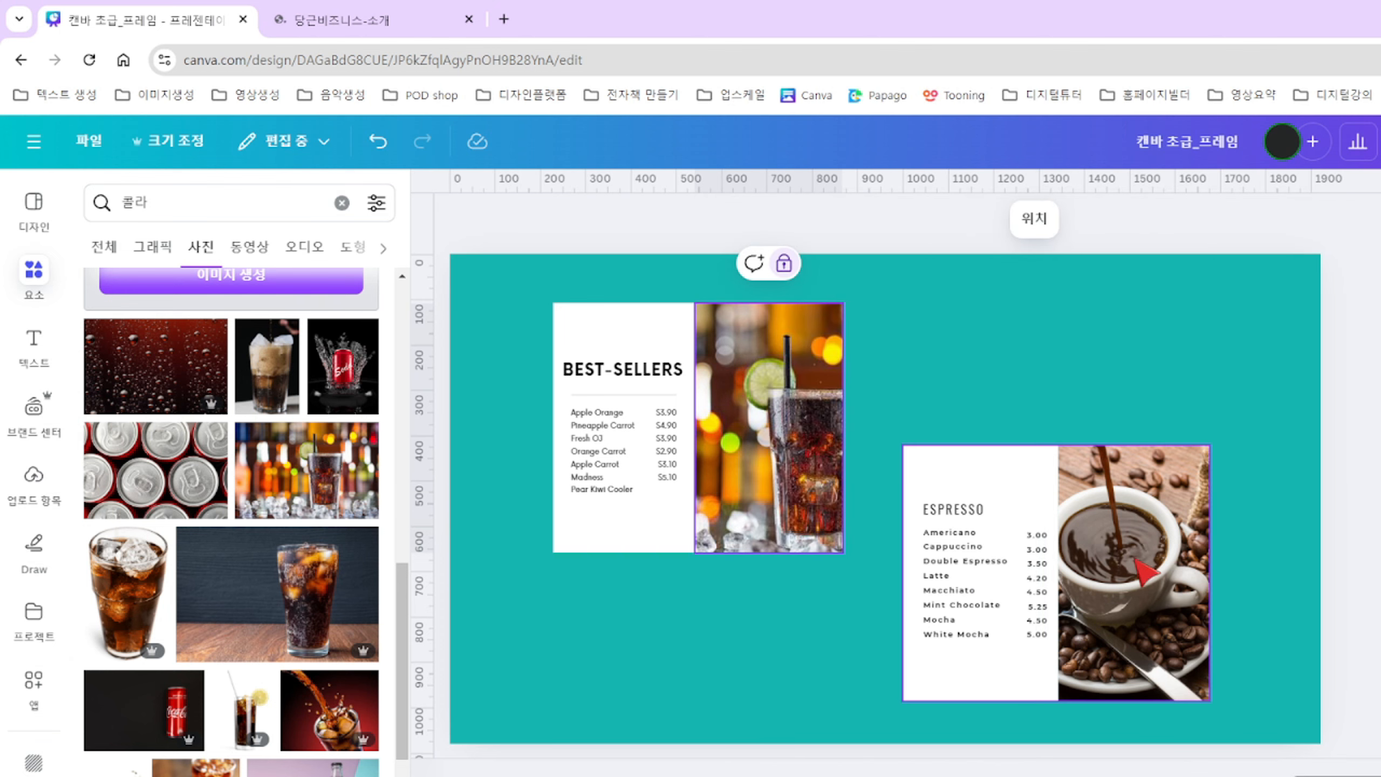
{"action": "left_click", "coordinate": [599, 450]}
{"action": "mouse_move", "coordinate": [598, 450]}
{"action": "left_mouse_down"}
{"action": "mouse_move", "coordinate": [674, 448]}
{"action": "mouse_move", "coordinate": [633, 439]}
{"action": "mouse_move", "coordinate": [620, 456]}
{"action": "left_mouse_up"}
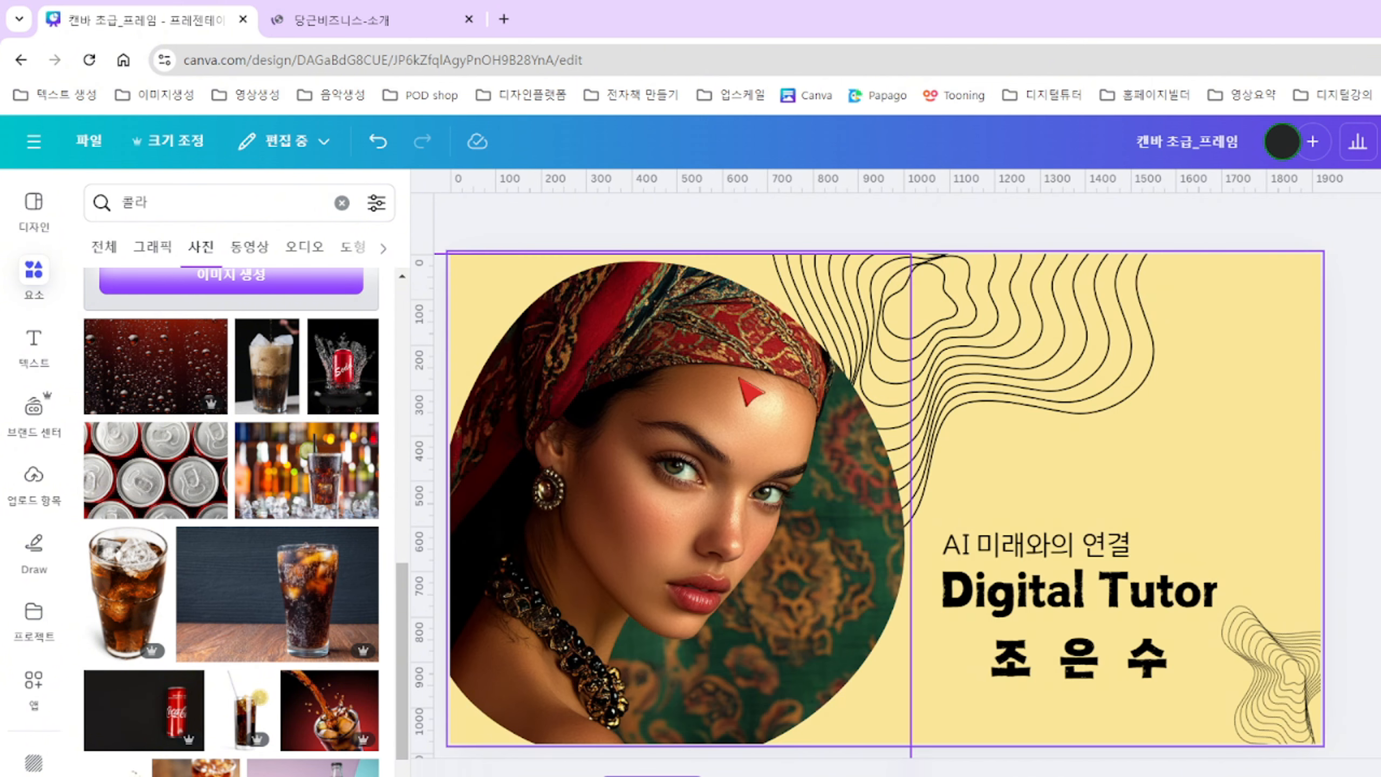
Detach the portrait from the large rounded frame on the Digital Tutor page and drop it back into the frame.
{"action": "left_click", "coordinate": [644, 478]}
{"action": "right_click", "coordinate": [644, 478]}
{"action": "left_click", "coordinate": [707, 772]}
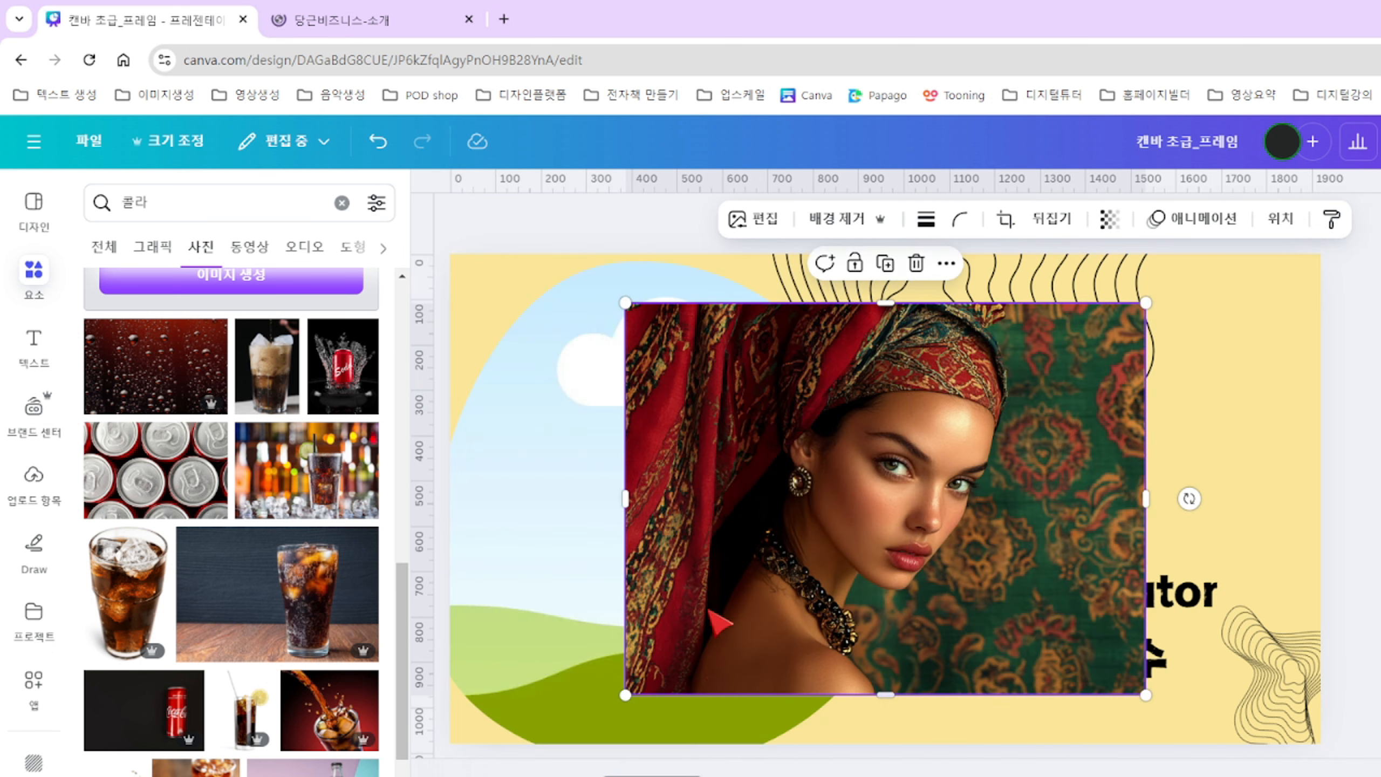
{"action": "left_click_drag", "start_coordinate": [753, 537], "coordinate": [680, 490]}
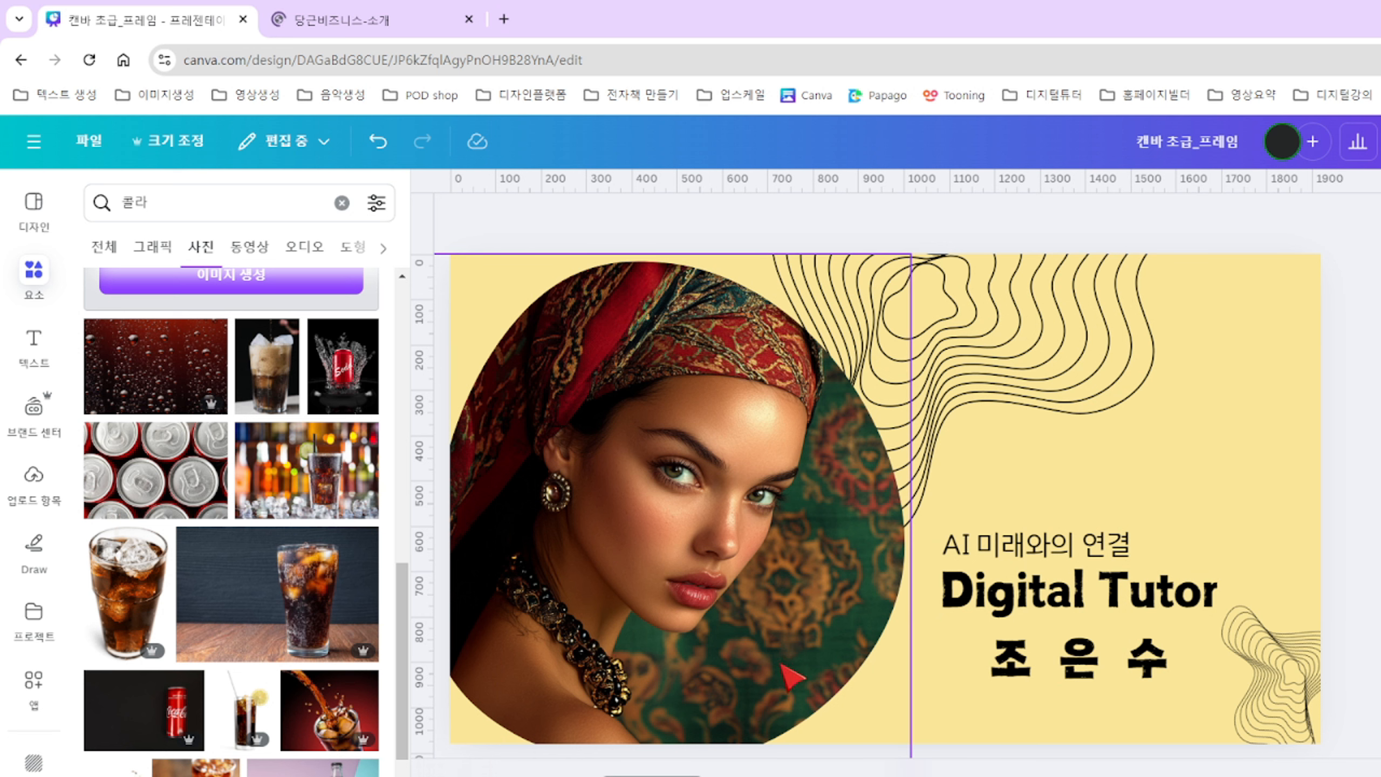
On the next Digital Tutor page, move the framed portrait off the maroon shape and back over it twice.
{"action": "left_click", "coordinate": [774, 776]}
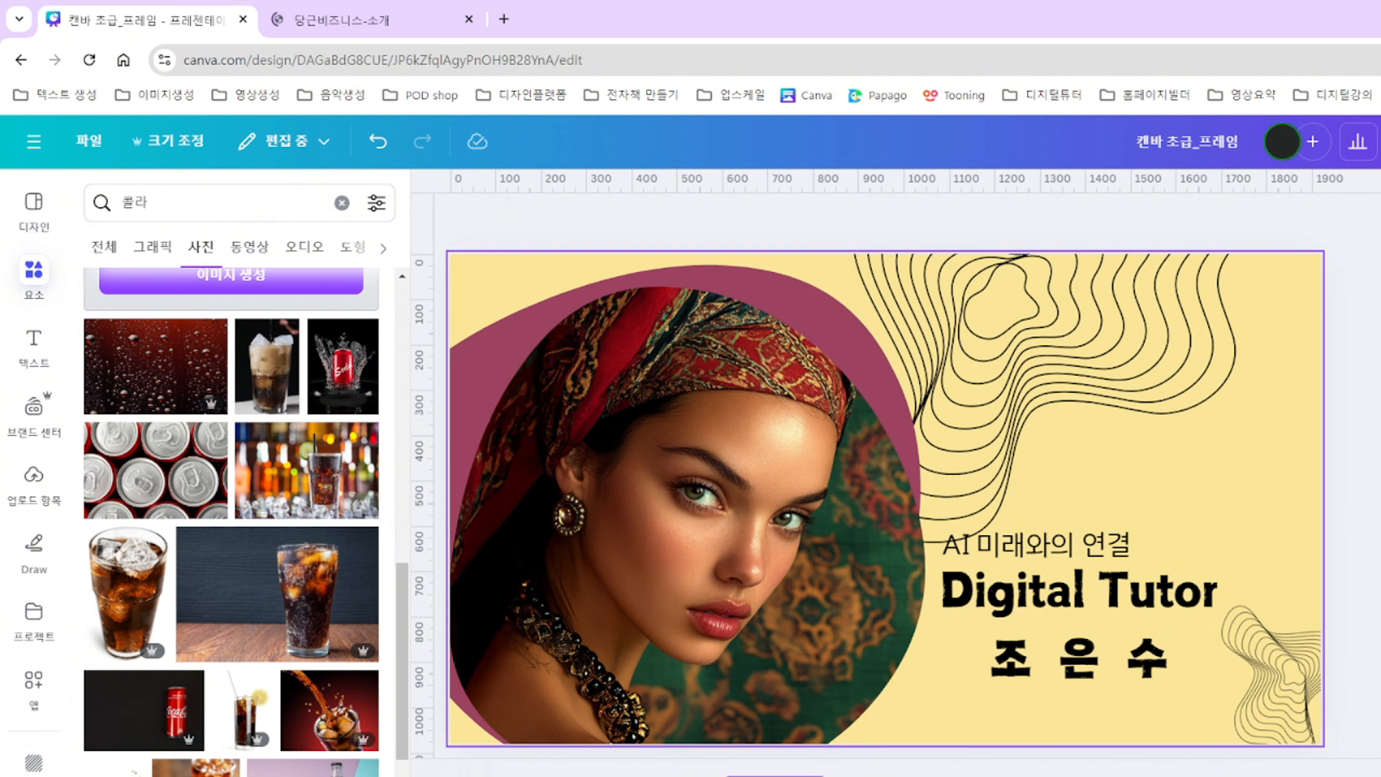
{"action": "left_click_drag", "start_coordinate": [803, 438], "coordinate": [1146, 337]}
{"action": "left_click", "coordinate": [669, 438]}
{"action": "left_click_drag", "start_coordinate": [1123, 470], "coordinate": [784, 522]}
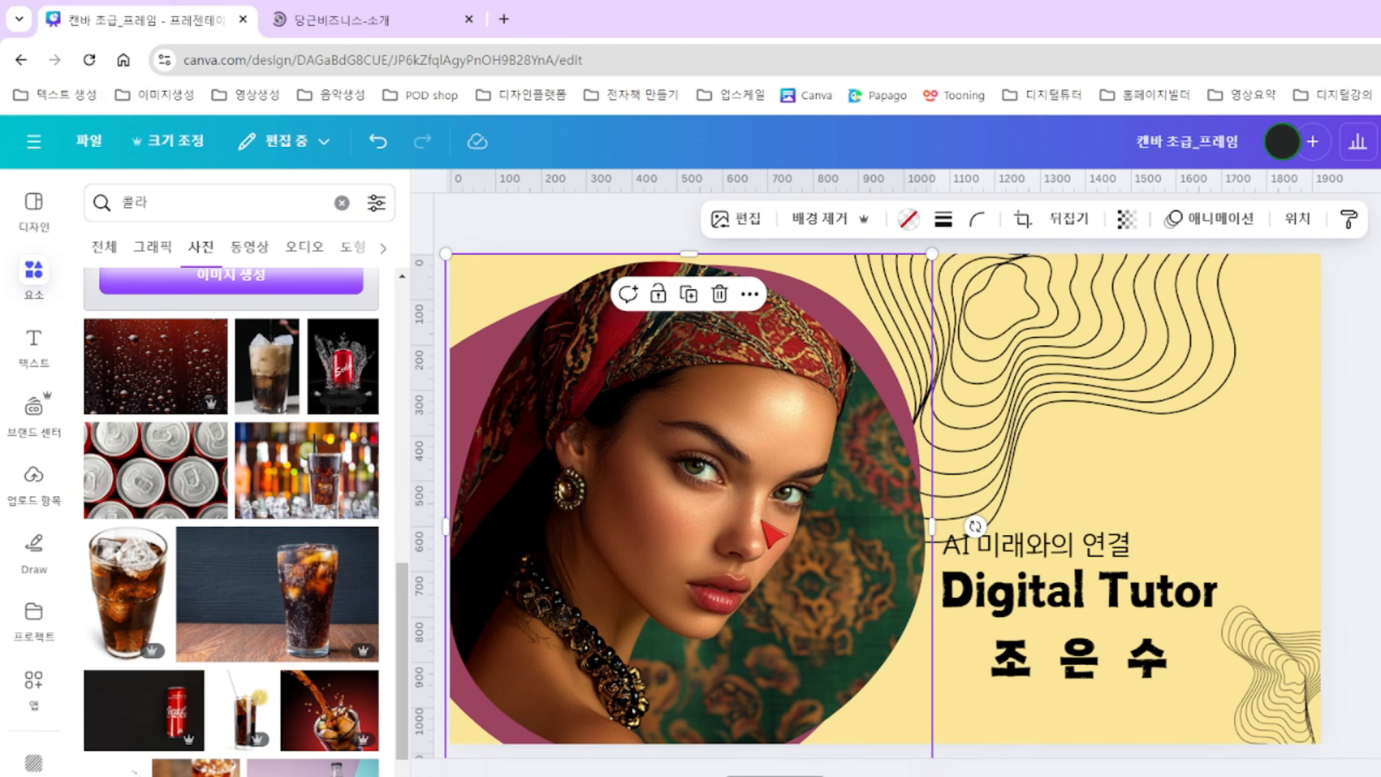
{"action": "left_click_drag", "start_coordinate": [772, 535], "coordinate": [1021, 534]}
{"action": "left_click", "coordinate": [579, 471]}
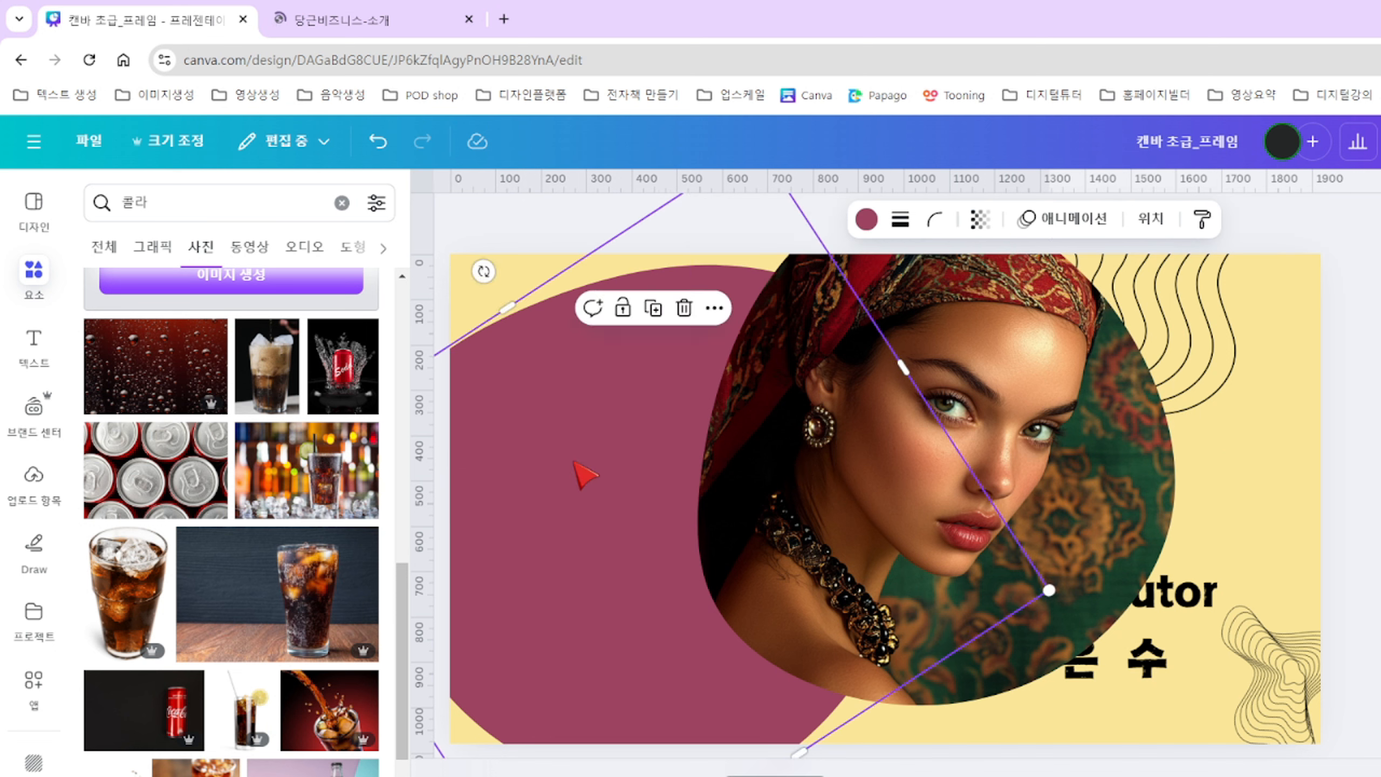
{"action": "left_click_drag", "start_coordinate": [1084, 433], "coordinate": [820, 489]}
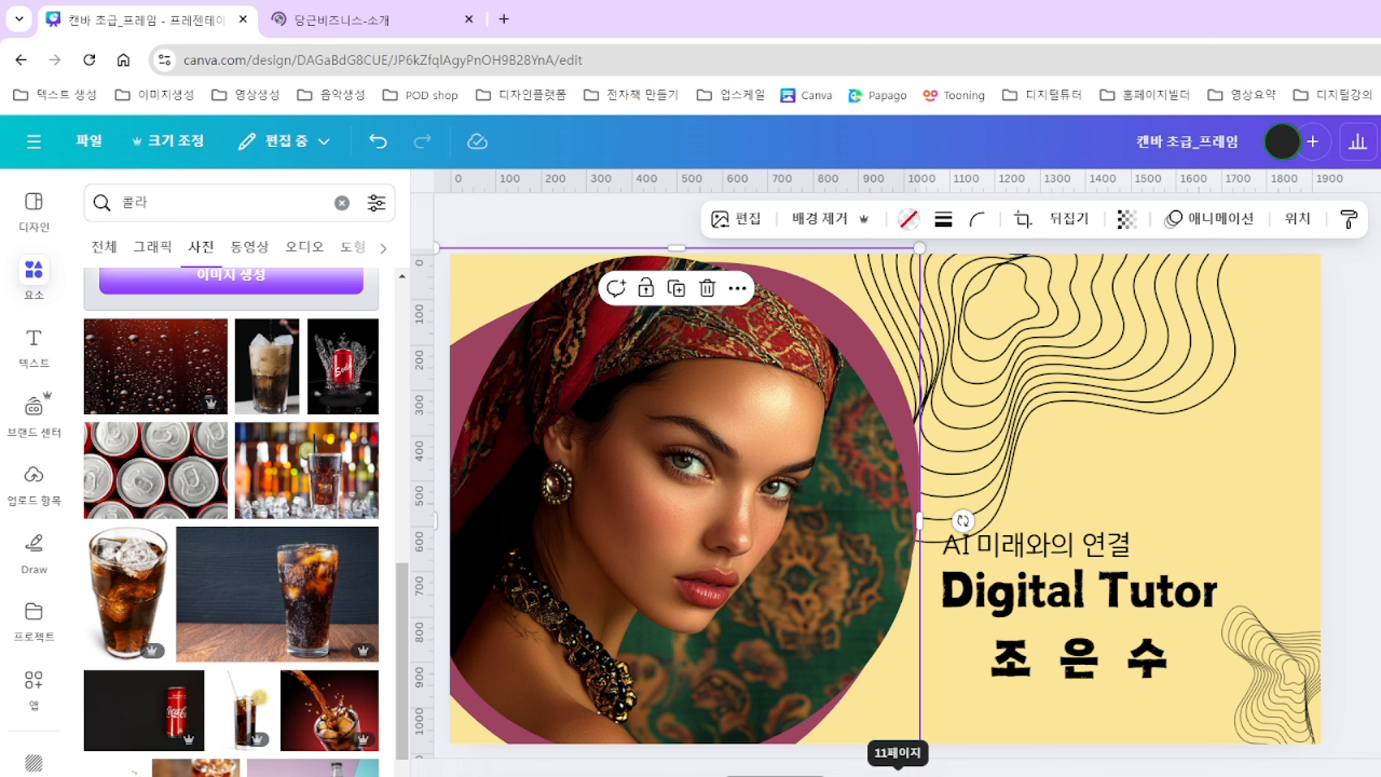
Open page 11 and move the framed laptop photo off its white backing shape onto the contact details.
{"action": "left_click", "coordinate": [897, 773]}
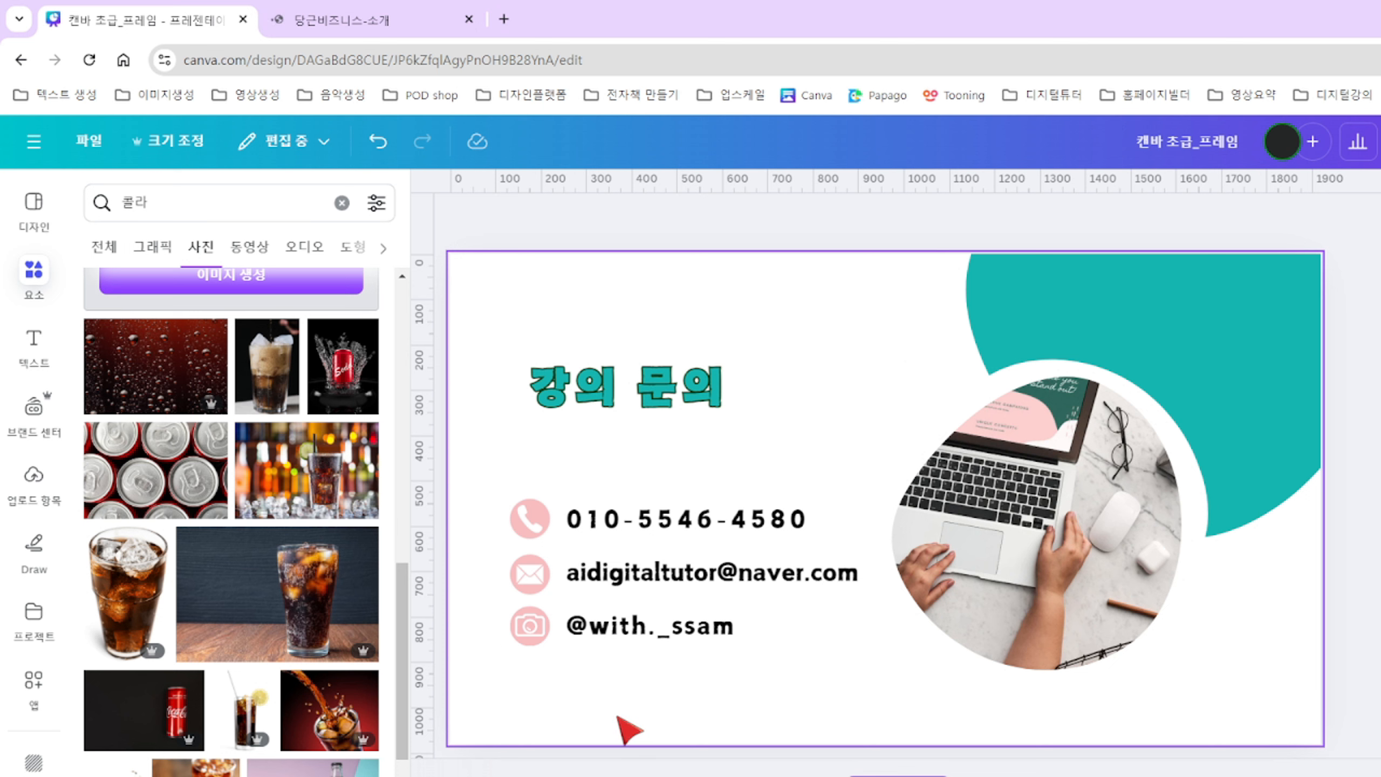
{"action": "left_click", "coordinate": [1071, 580]}
{"action": "left_click_drag", "start_coordinate": [1071, 580], "coordinate": [672, 509]}
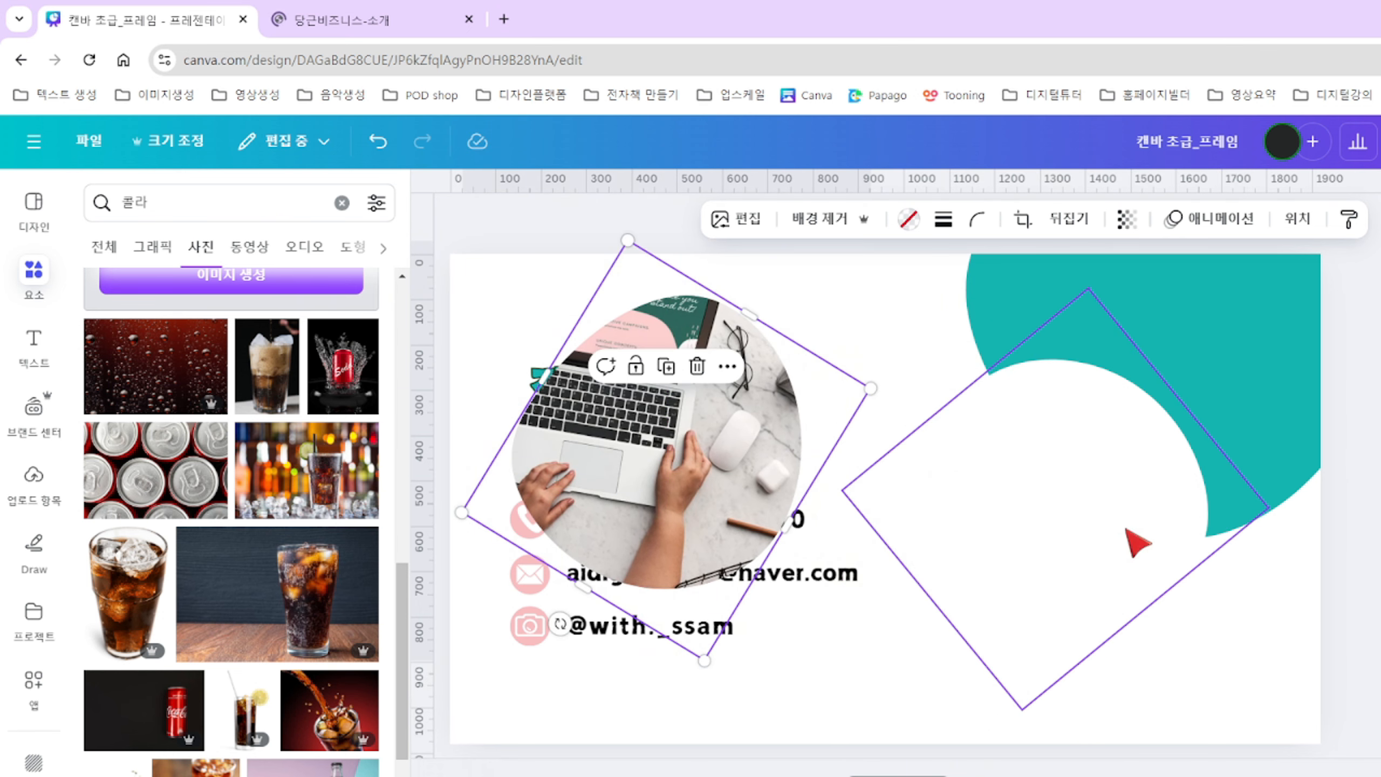
Reposition the white backing shape over the teal blob and place the framed laptop photo back on top of it.
{"action": "left_click_drag", "start_coordinate": [1134, 543], "coordinate": [1021, 459]}
{"action": "left_click_drag", "start_coordinate": [1260, 447], "coordinate": [946, 473]}
{"action": "key", "text": "ctrl+z"}
{"action": "key", "text": "ctrl+y"}
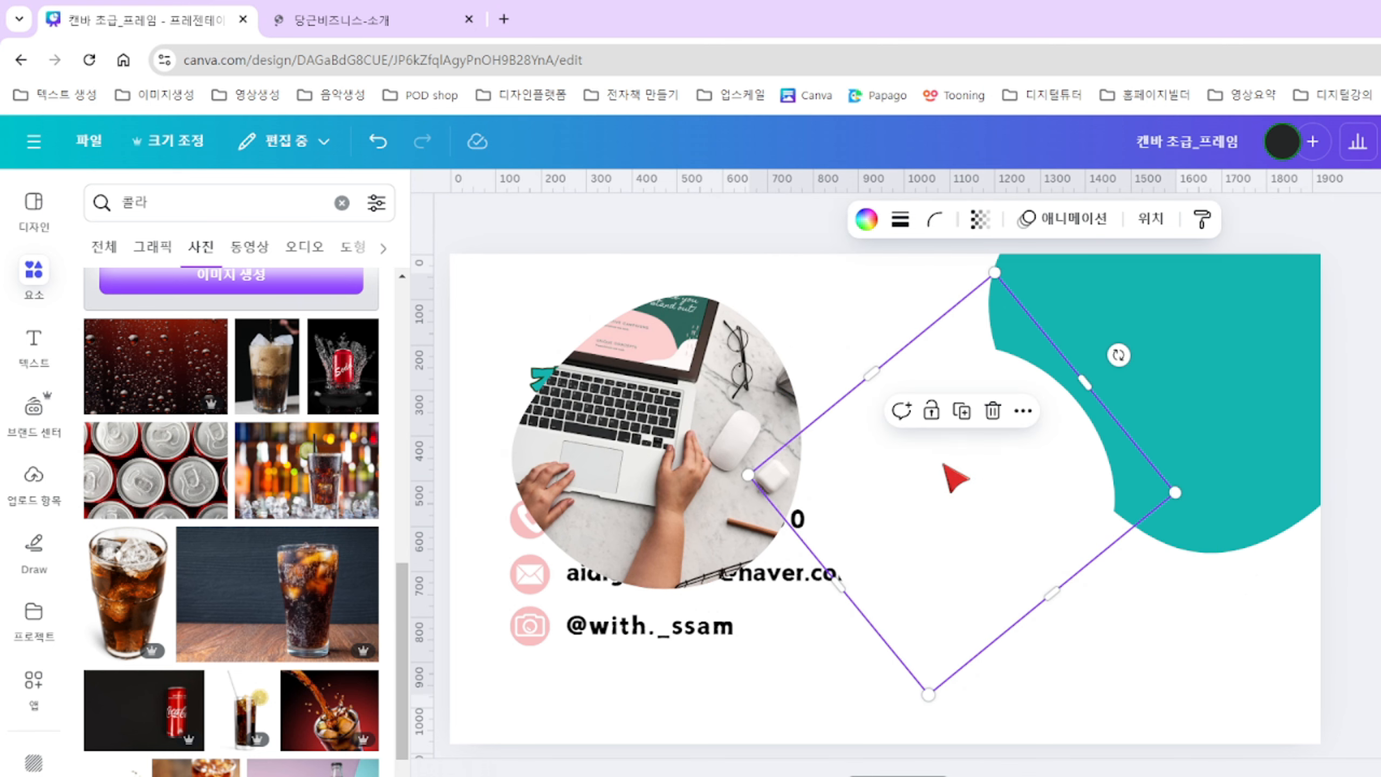
{"action": "left_click", "coordinate": [943, 503]}
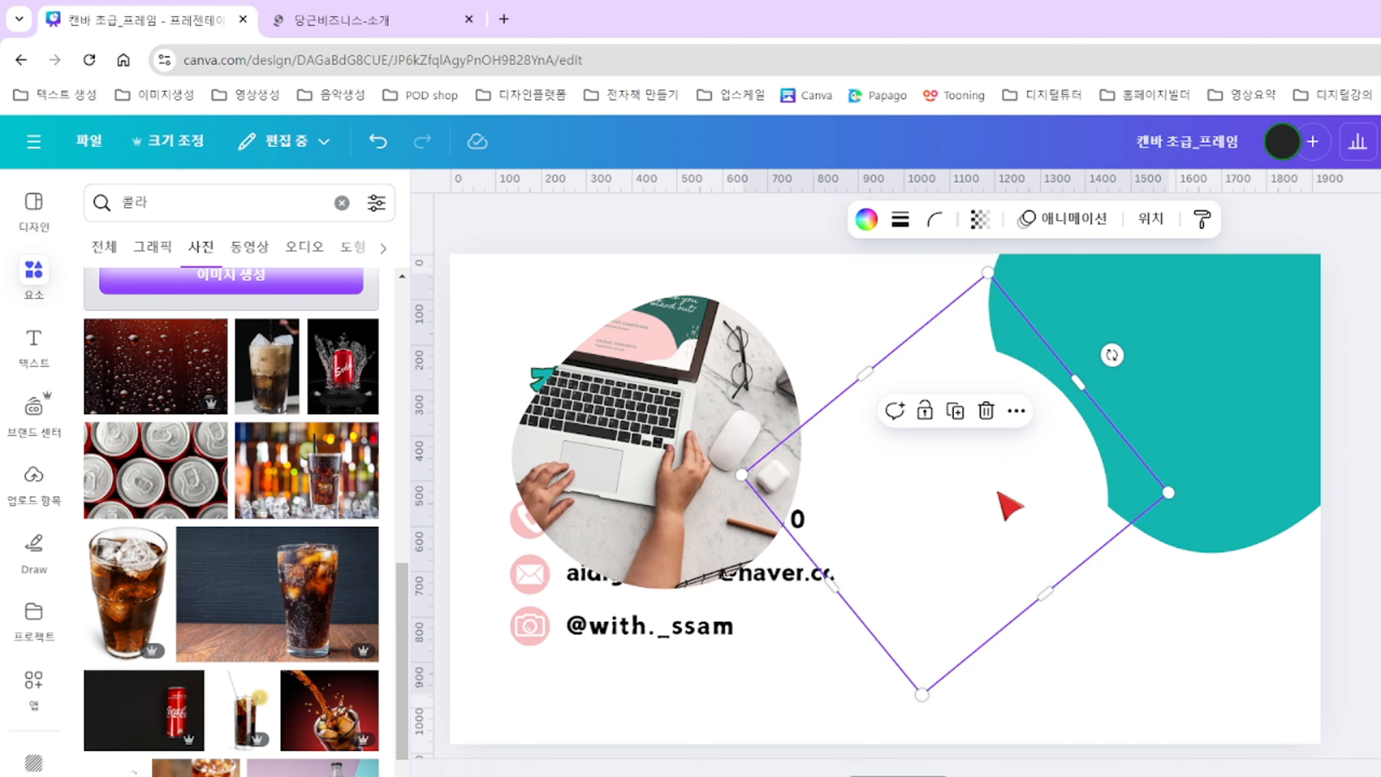
{"action": "left_click_drag", "start_coordinate": [1008, 502], "coordinate": [1039, 543]}
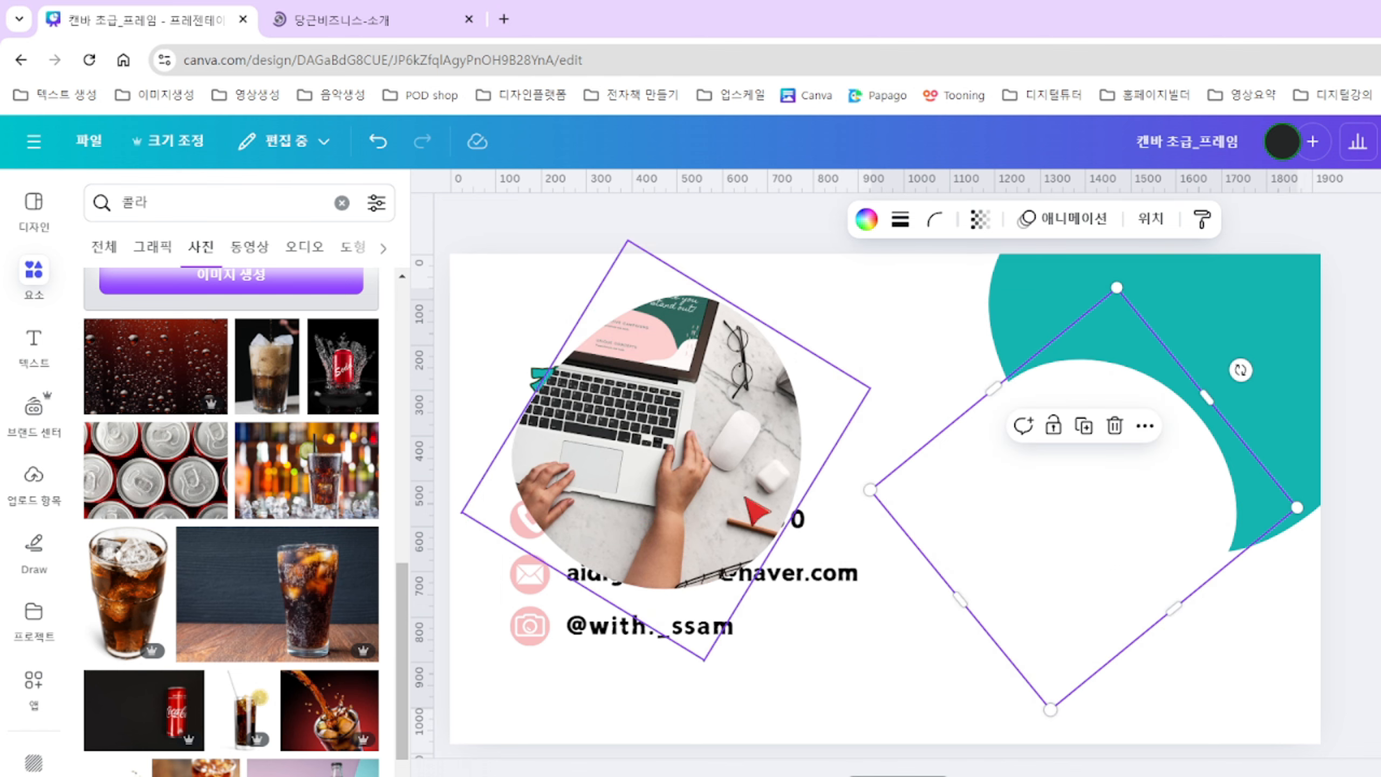
{"action": "left_click_drag", "start_coordinate": [642, 461], "coordinate": [1043, 540]}
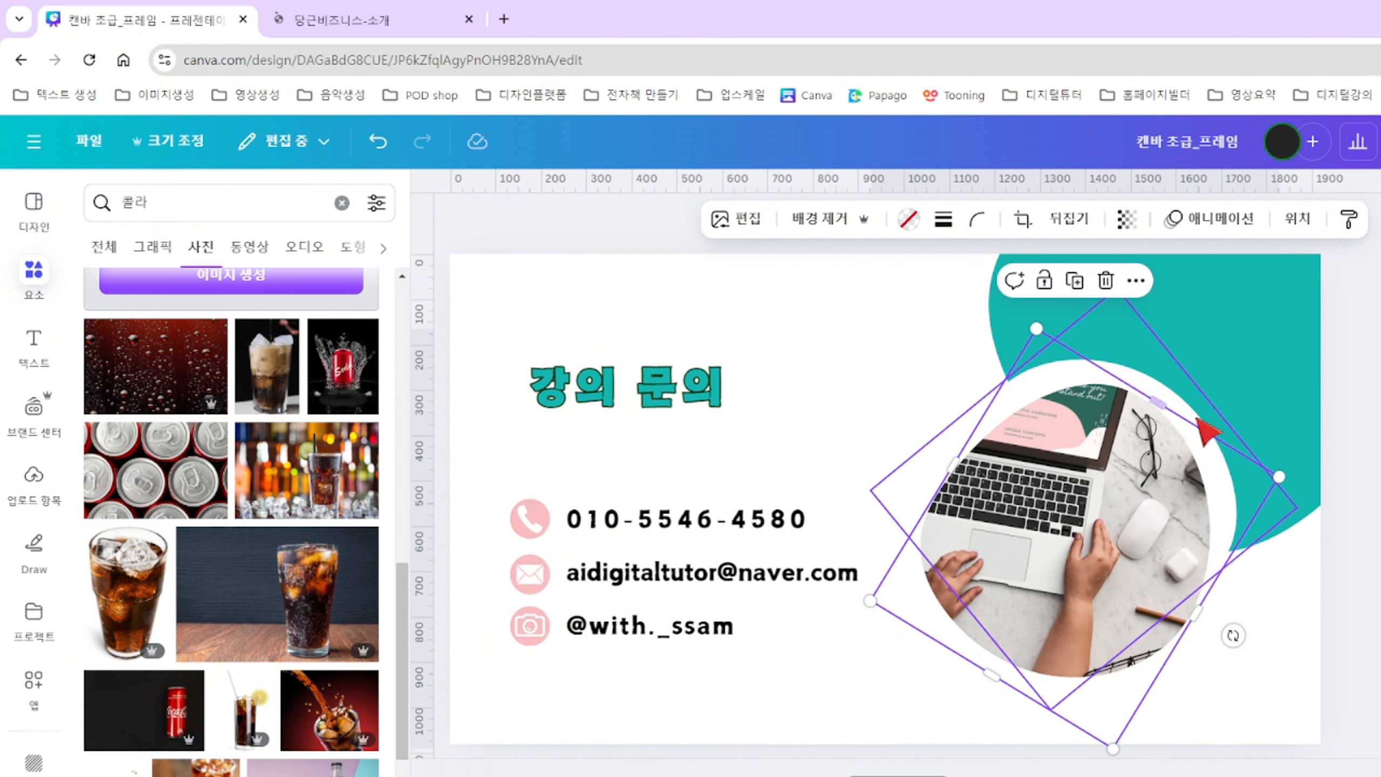
Shift the white backing shape slightly to the right behind the laptop photo over the teal blob.
{"action": "left_click", "coordinate": [1205, 418]}
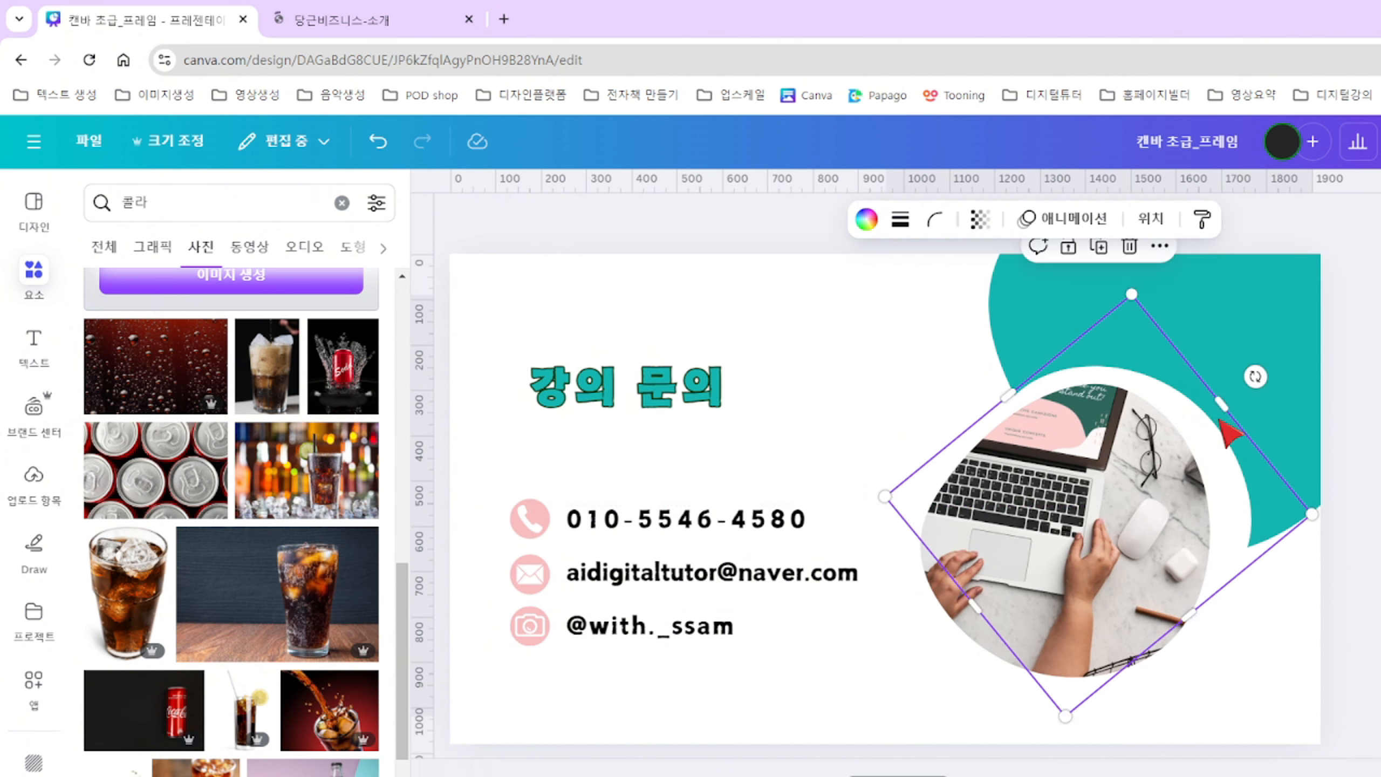
{"action": "left_click", "coordinate": [1370, 413]}
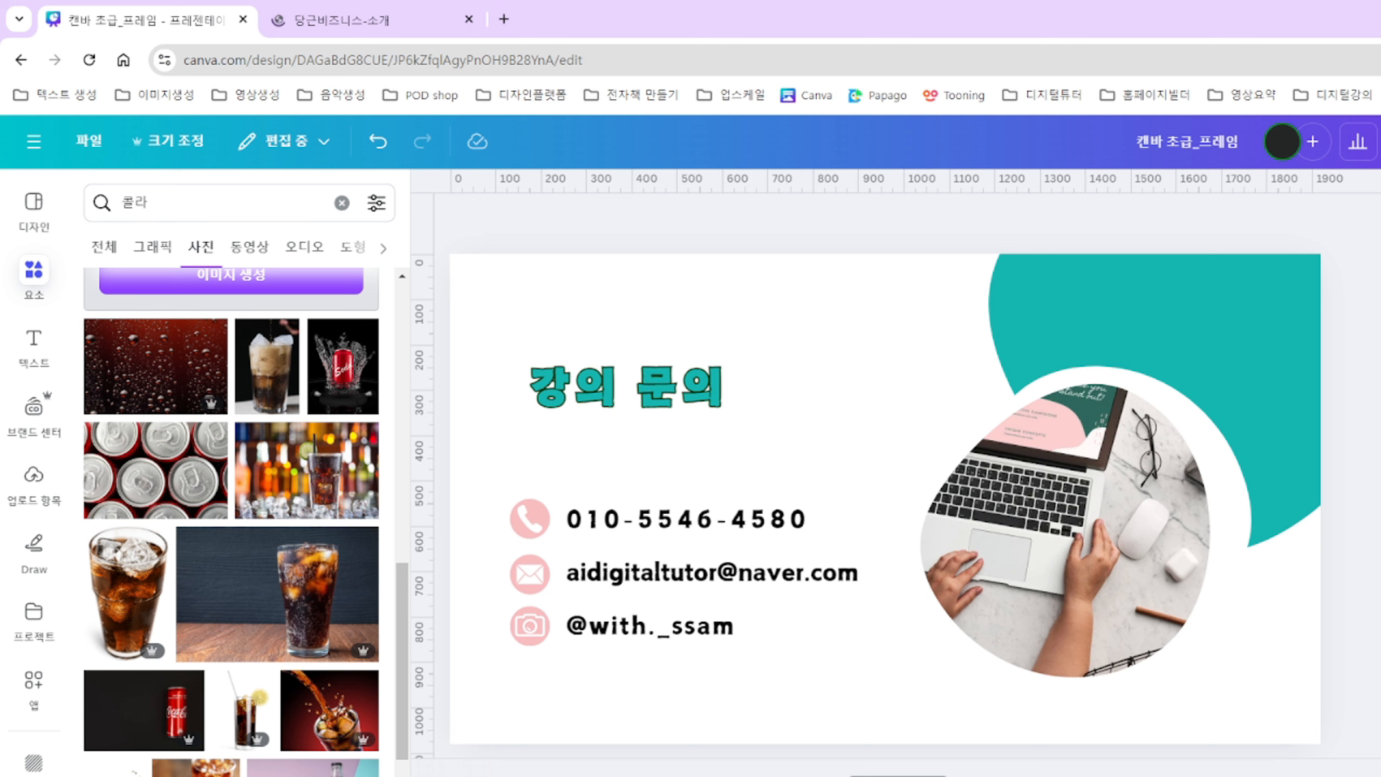
On the Best Wishes sunset page, delete the hand-drawn outline with the heart and centre the framed sunset photo.
{"action": "left_click", "coordinate": [744, 776]}
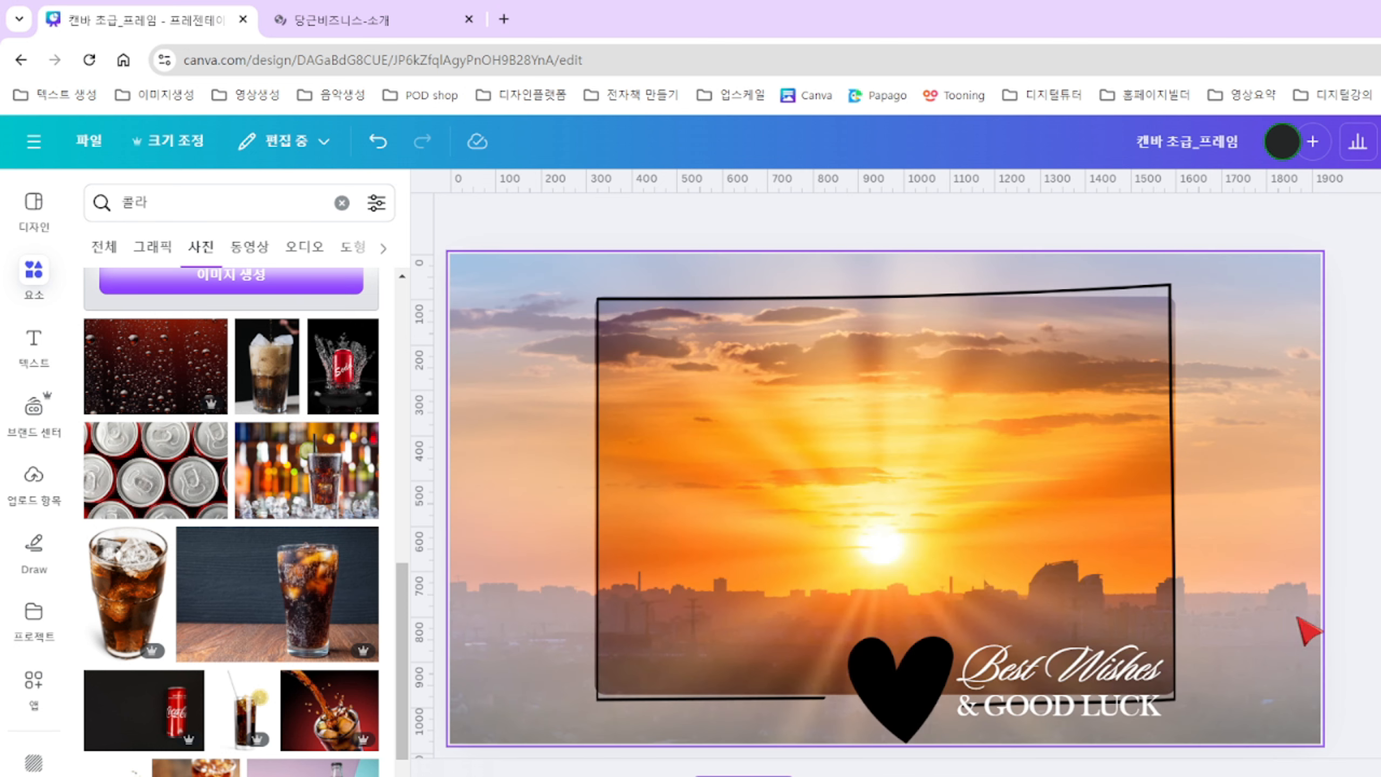
{"action": "left_click", "coordinate": [1125, 493]}
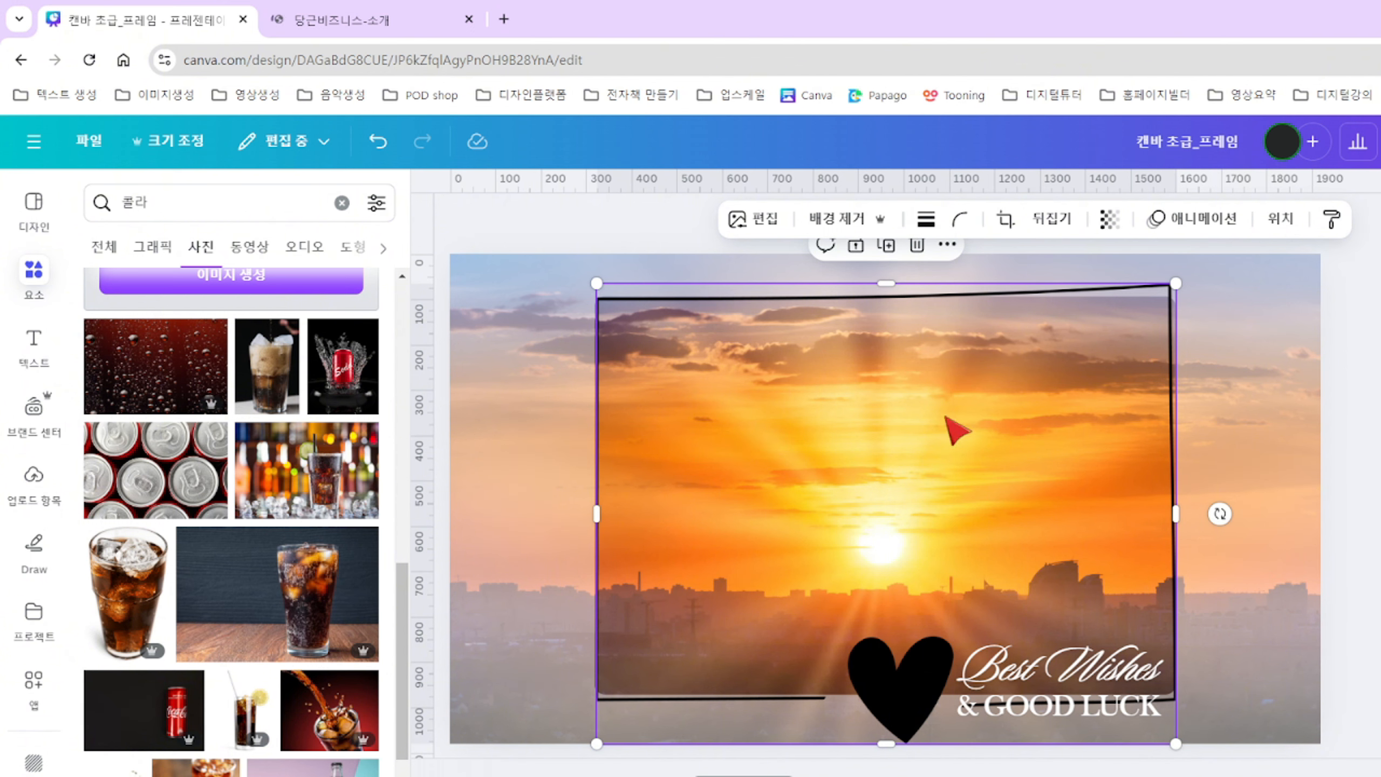
{"action": "left_click_drag", "start_coordinate": [957, 430], "coordinate": [607, 441]}
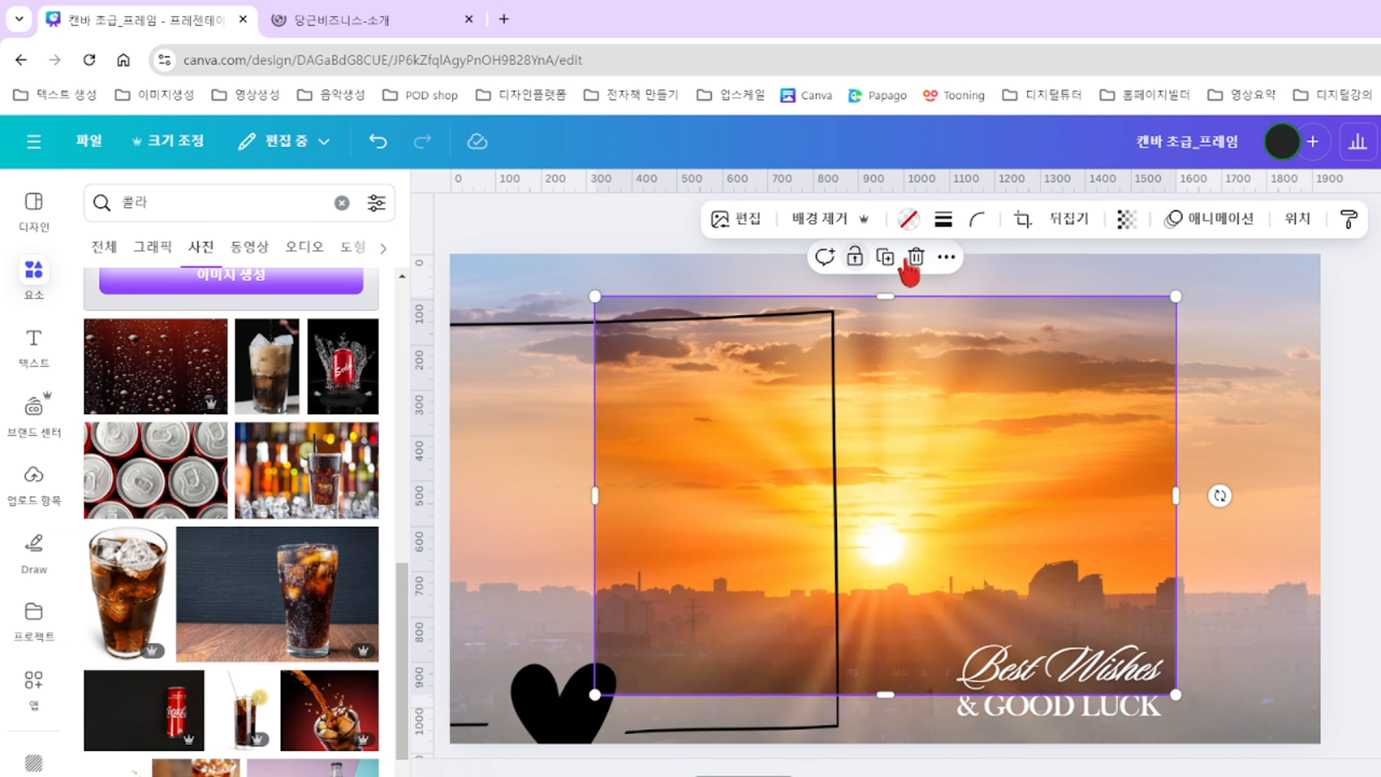
{"action": "left_click_drag", "start_coordinate": [723, 453], "coordinate": [580, 424]}
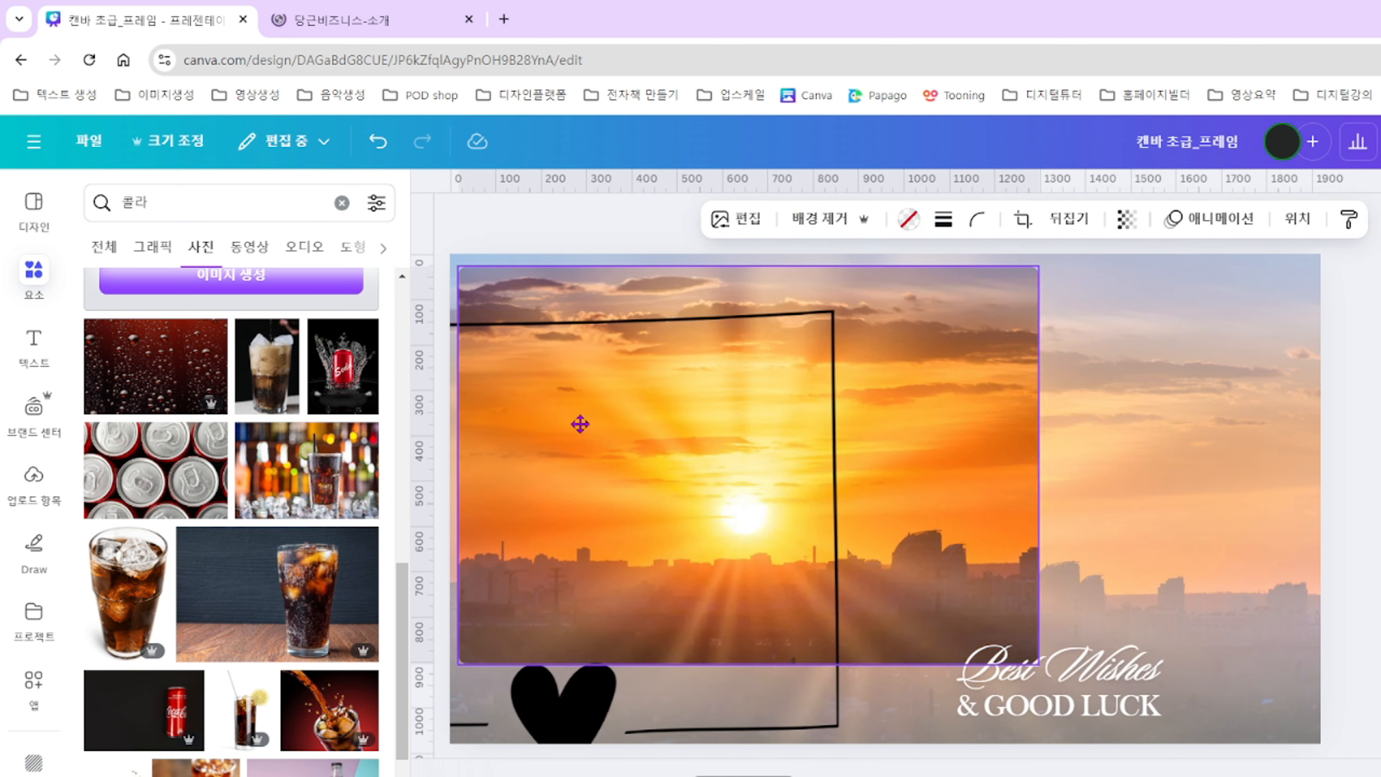
{"action": "left_click_drag", "start_coordinate": [653, 524], "coordinate": [750, 528]}
{"action": "left_click", "coordinate": [714, 730]}
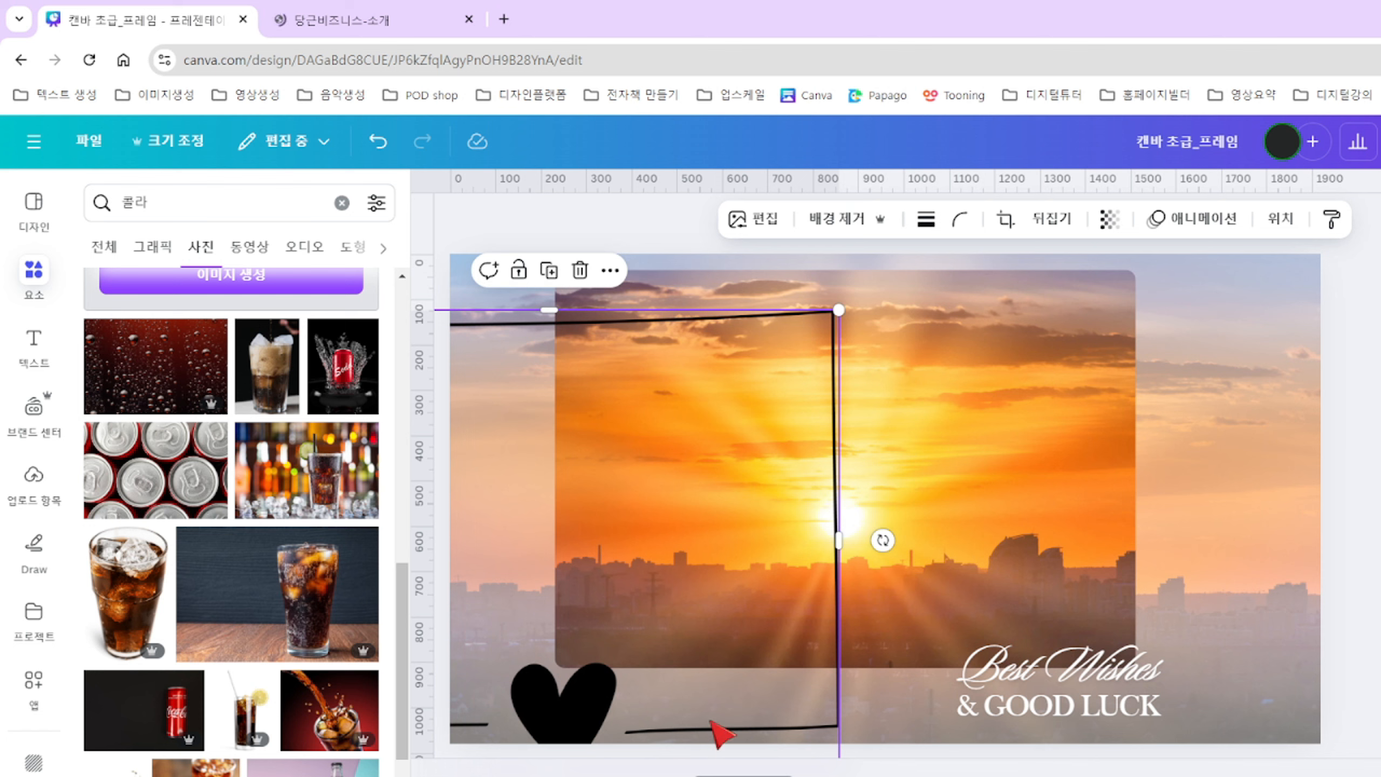
{"action": "key", "text": "Delete"}
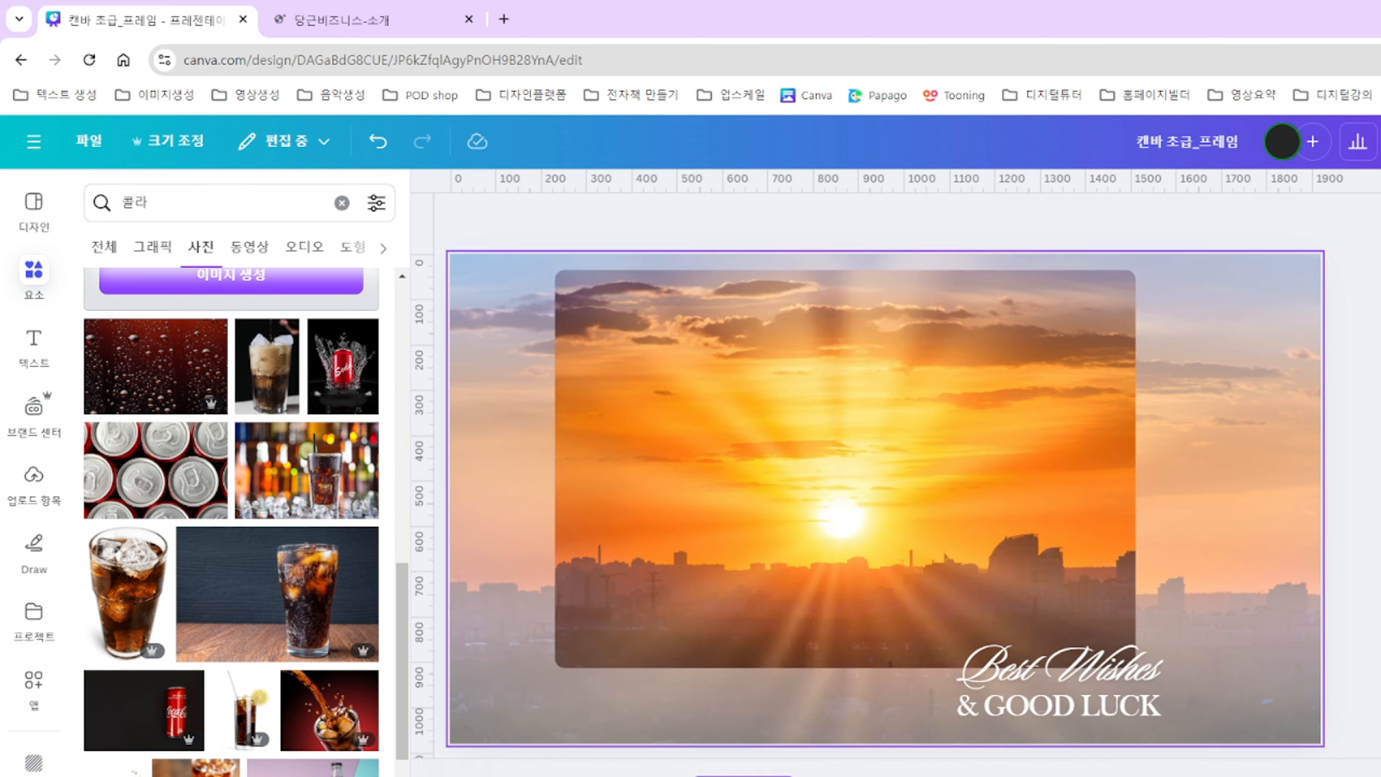
{"action": "left_click_drag", "start_coordinate": [894, 489], "coordinate": [920, 524]}
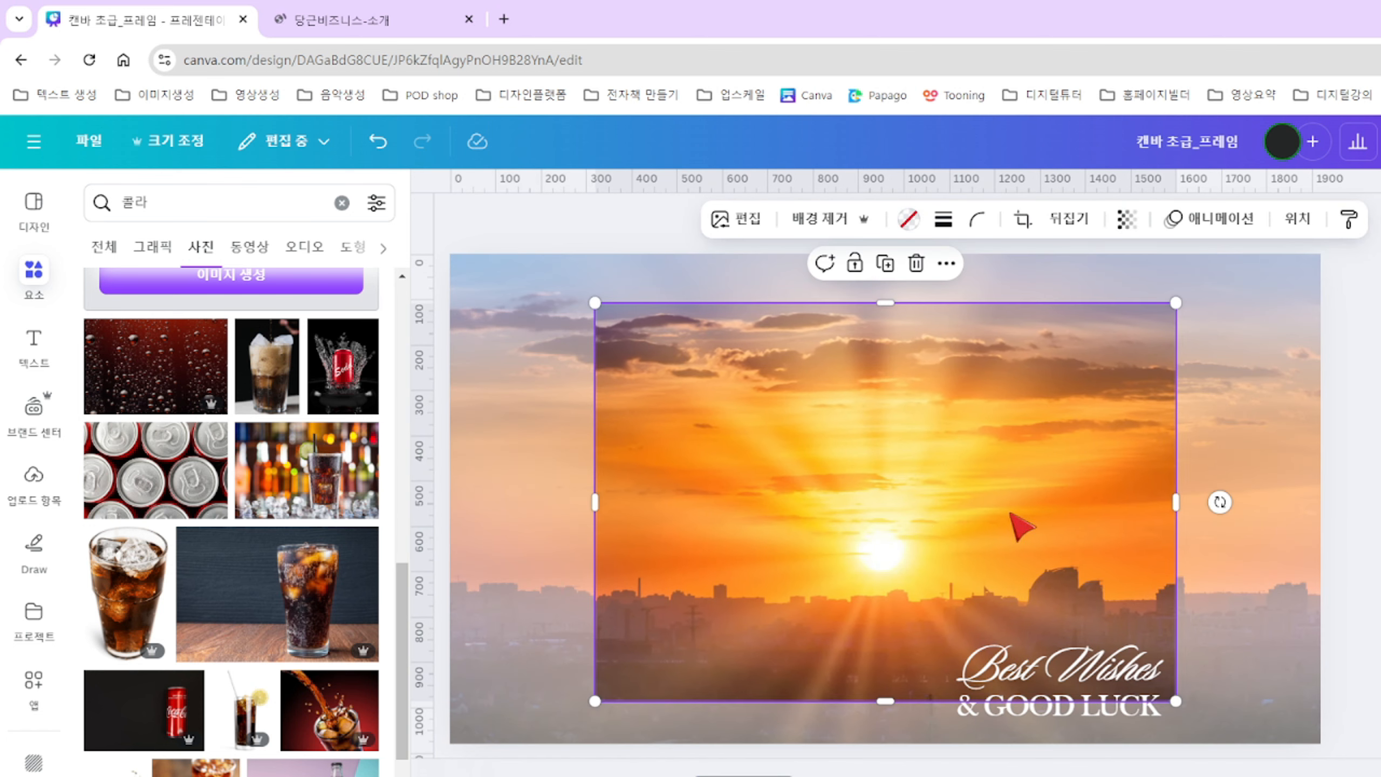
{"action": "mouse_move", "coordinate": [1022, 527]}
{"action": "left_mouse_down"}
{"action": "mouse_move", "coordinate": [998, 515]}
{"action": "mouse_move", "coordinate": [1020, 531]}
{"action": "left_mouse_up"}
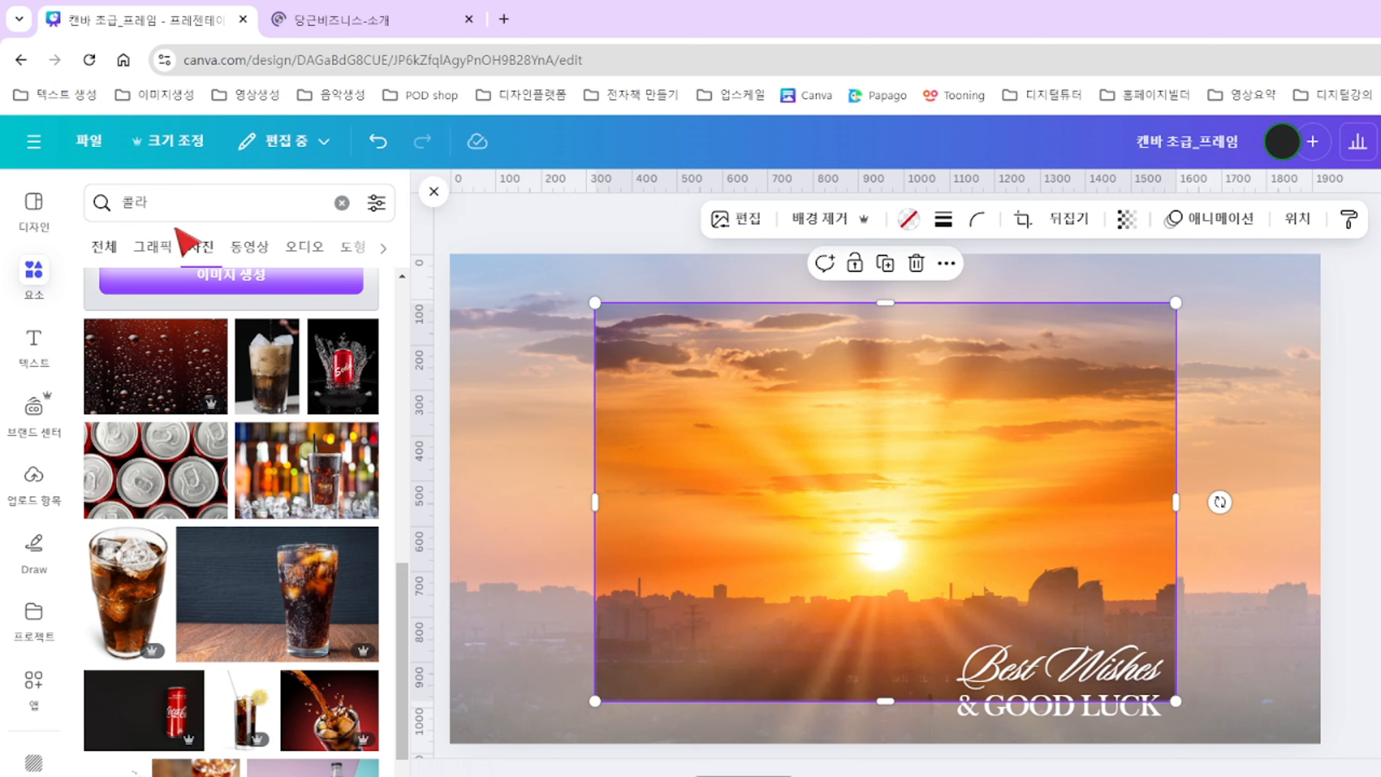
Search the elements for "바닷가 노을" and fill the frame with the purple beach sunset photo.
{"action": "left_click", "coordinate": [342, 202]}
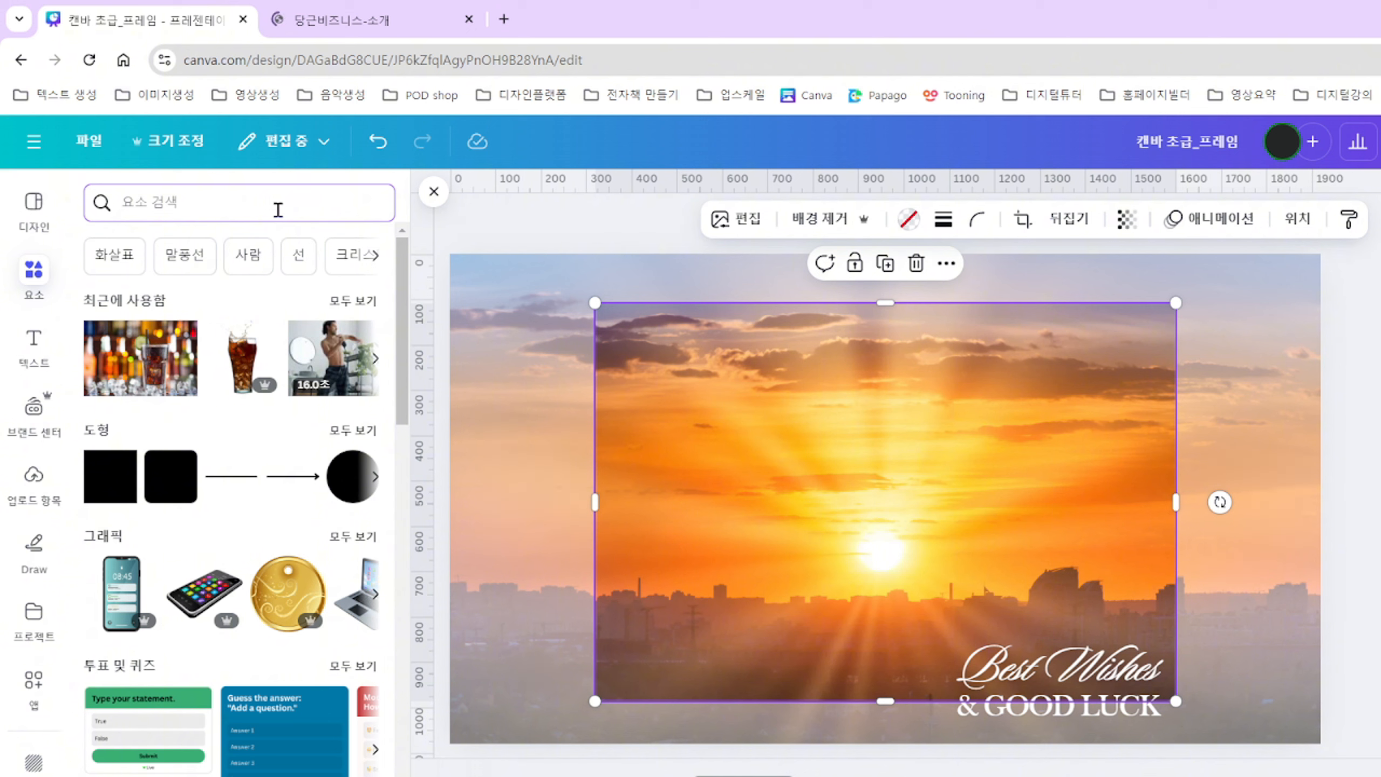
{"action": "type", "text": "바닷가 노"}
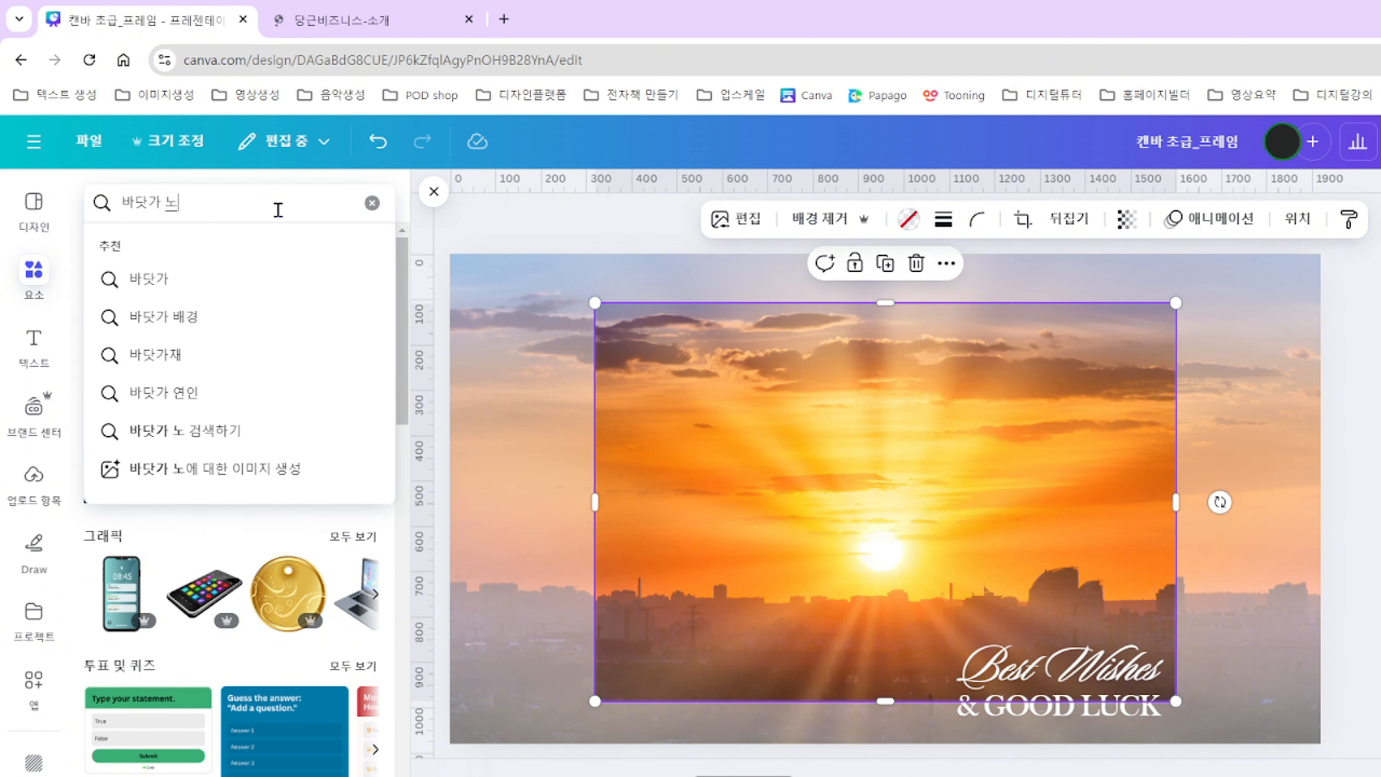
{"action": "type", "text": "을"}
{"action": "key", "text": "Return"}
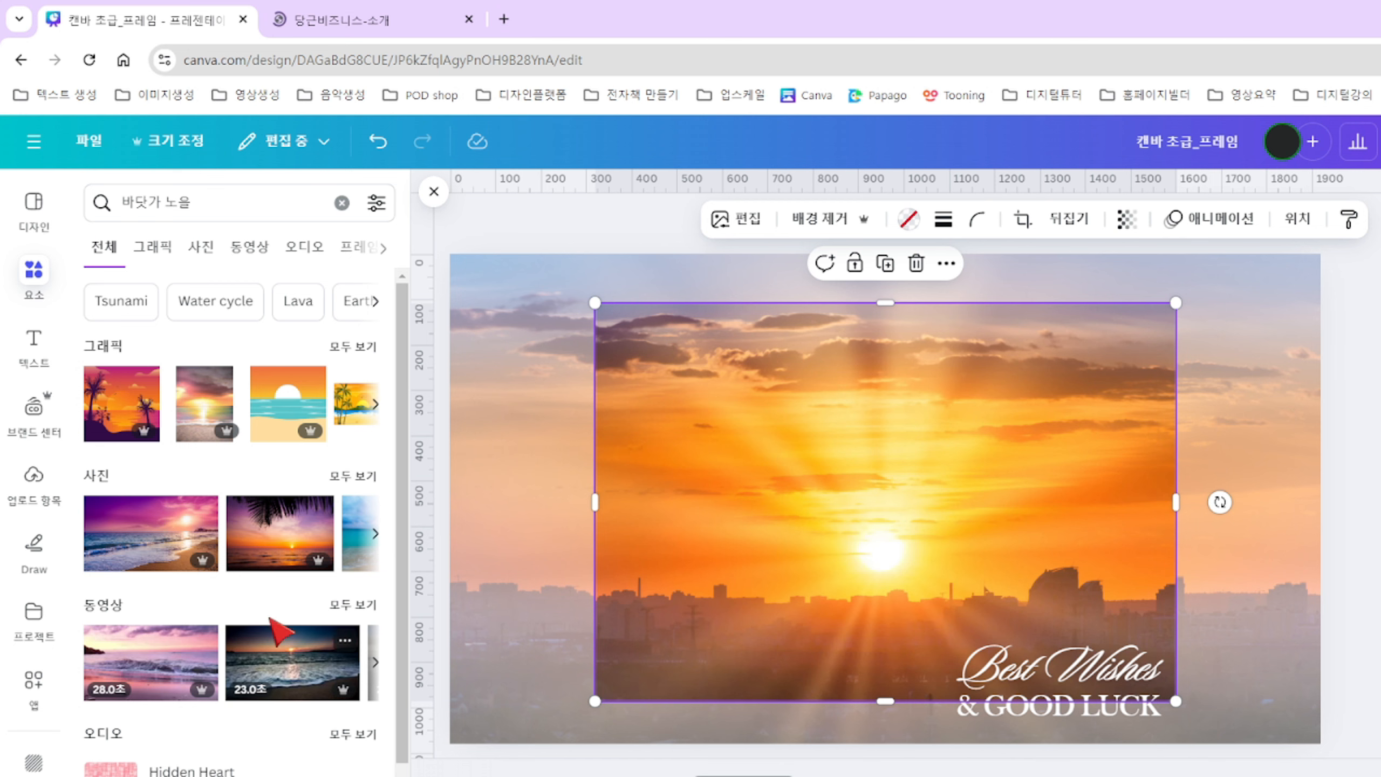
{"action": "left_click_drag", "start_coordinate": [133, 566], "coordinate": [732, 575]}
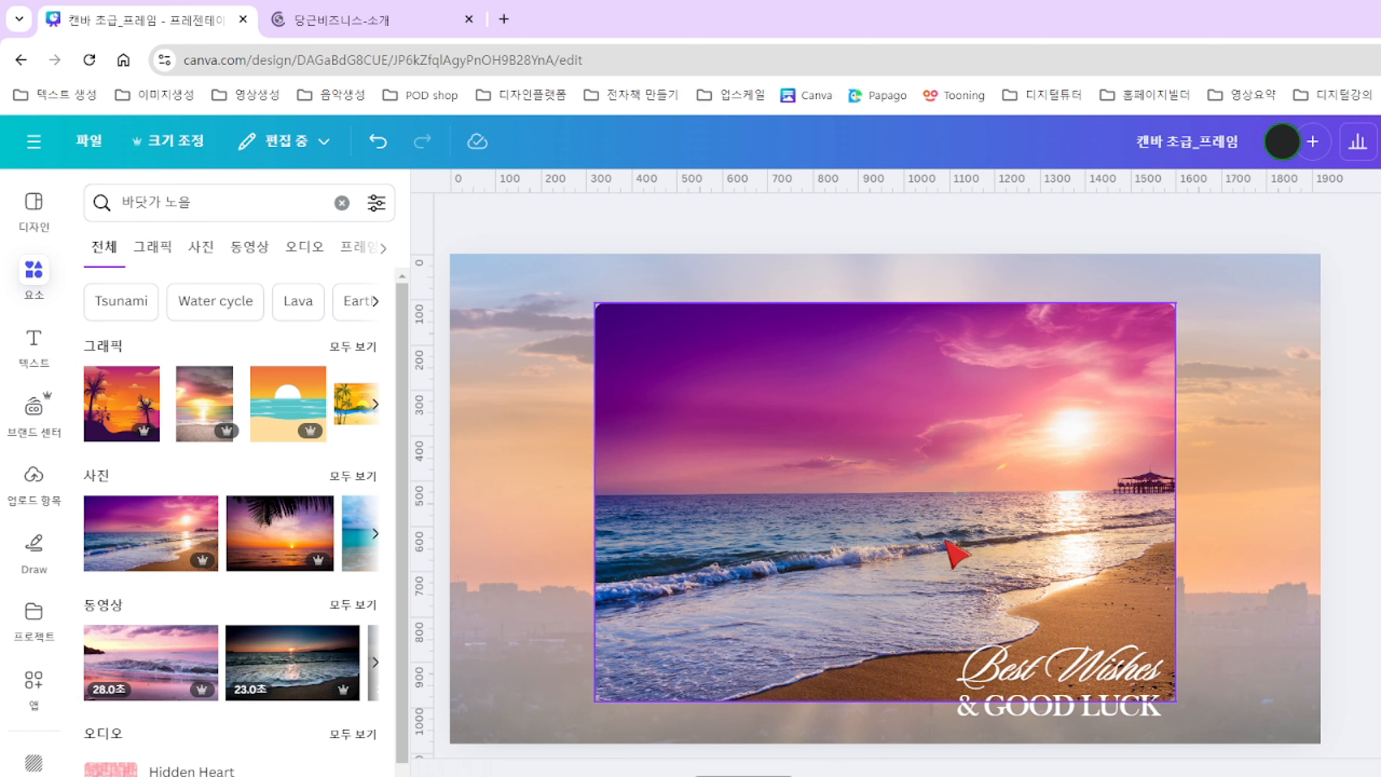
Move the framed photo aside, add the same beach sunset photo to the page and make it the page background.
{"action": "left_click_drag", "start_coordinate": [897, 529], "coordinate": [765, 496]}
{"action": "left_click", "coordinate": [1227, 491]}
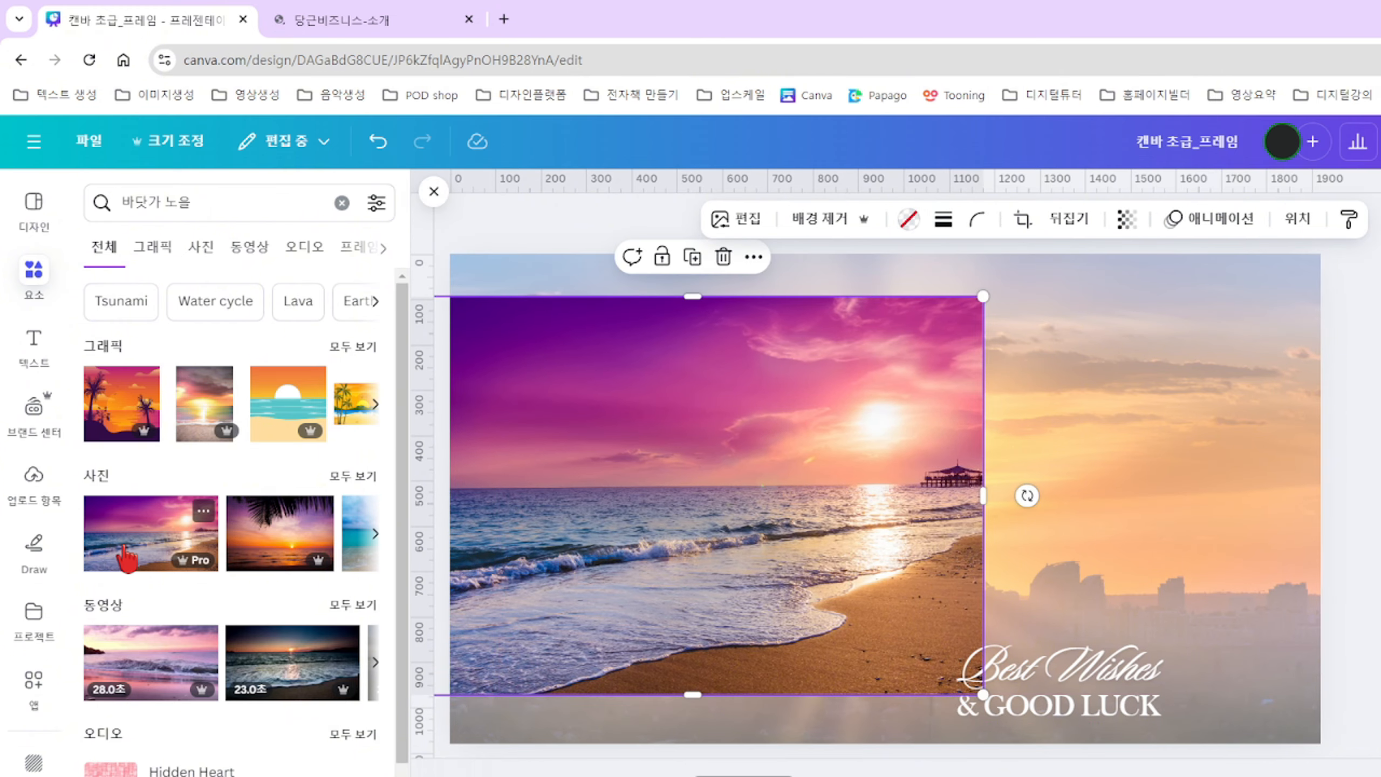
{"action": "left_click_drag", "start_coordinate": [127, 558], "coordinate": [1132, 555]}
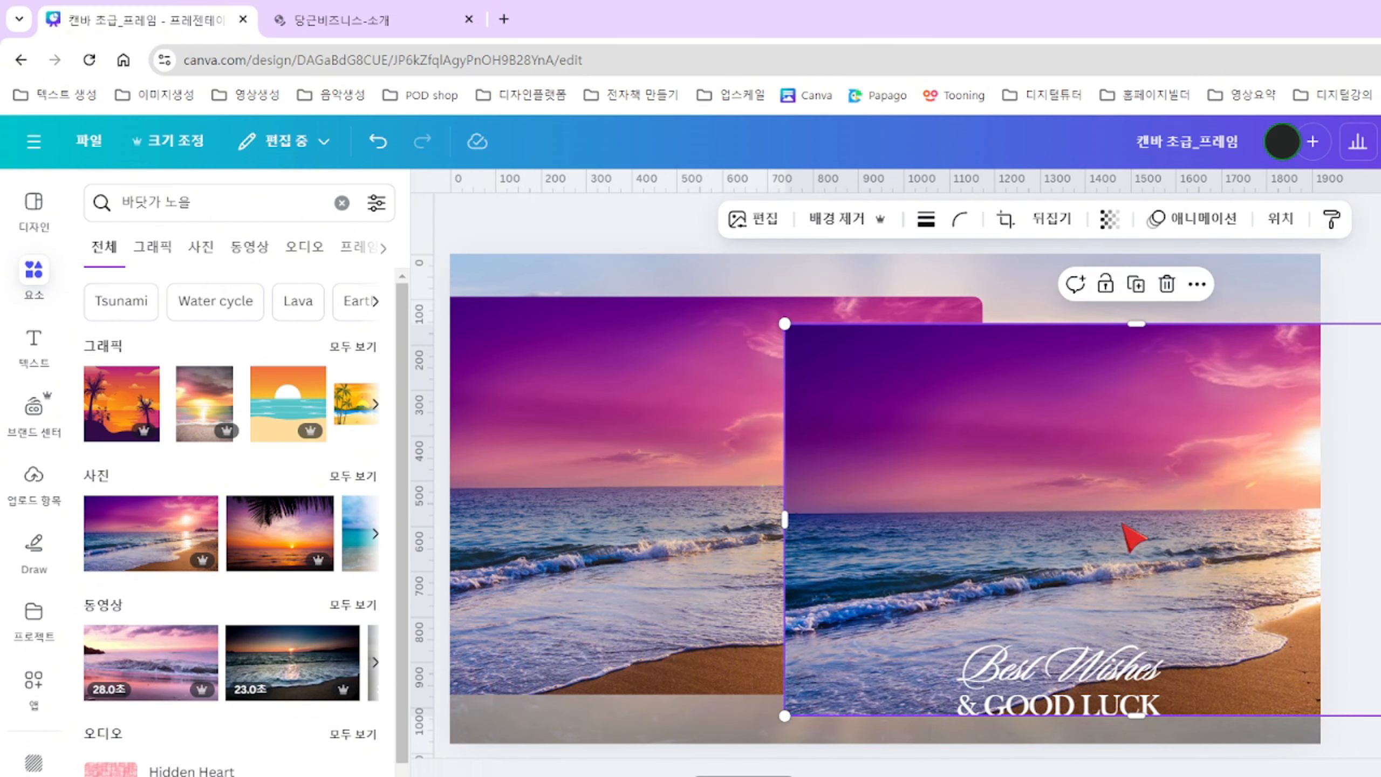
{"action": "right_click", "coordinate": [1123, 525]}
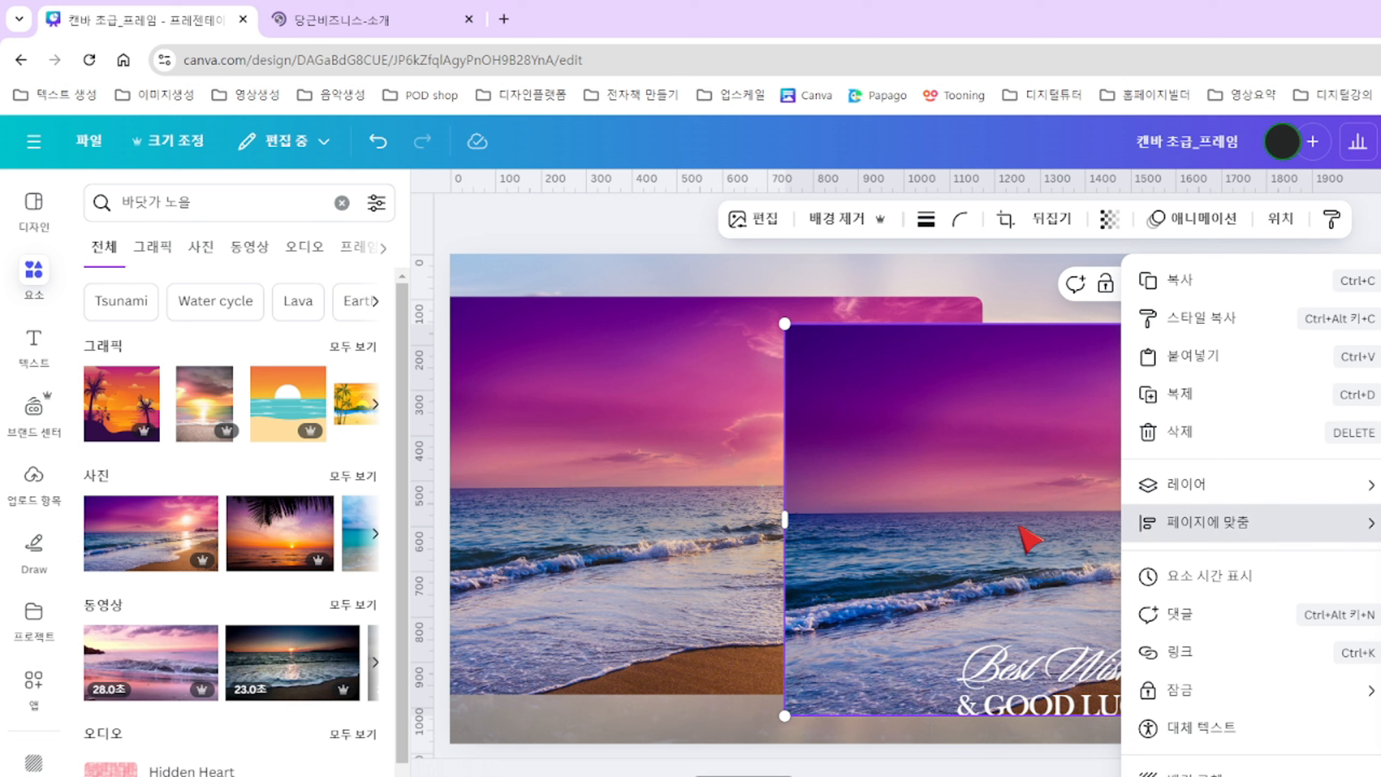
{"action": "left_click", "coordinate": [1079, 522]}
{"action": "right_click", "coordinate": [1085, 495]}
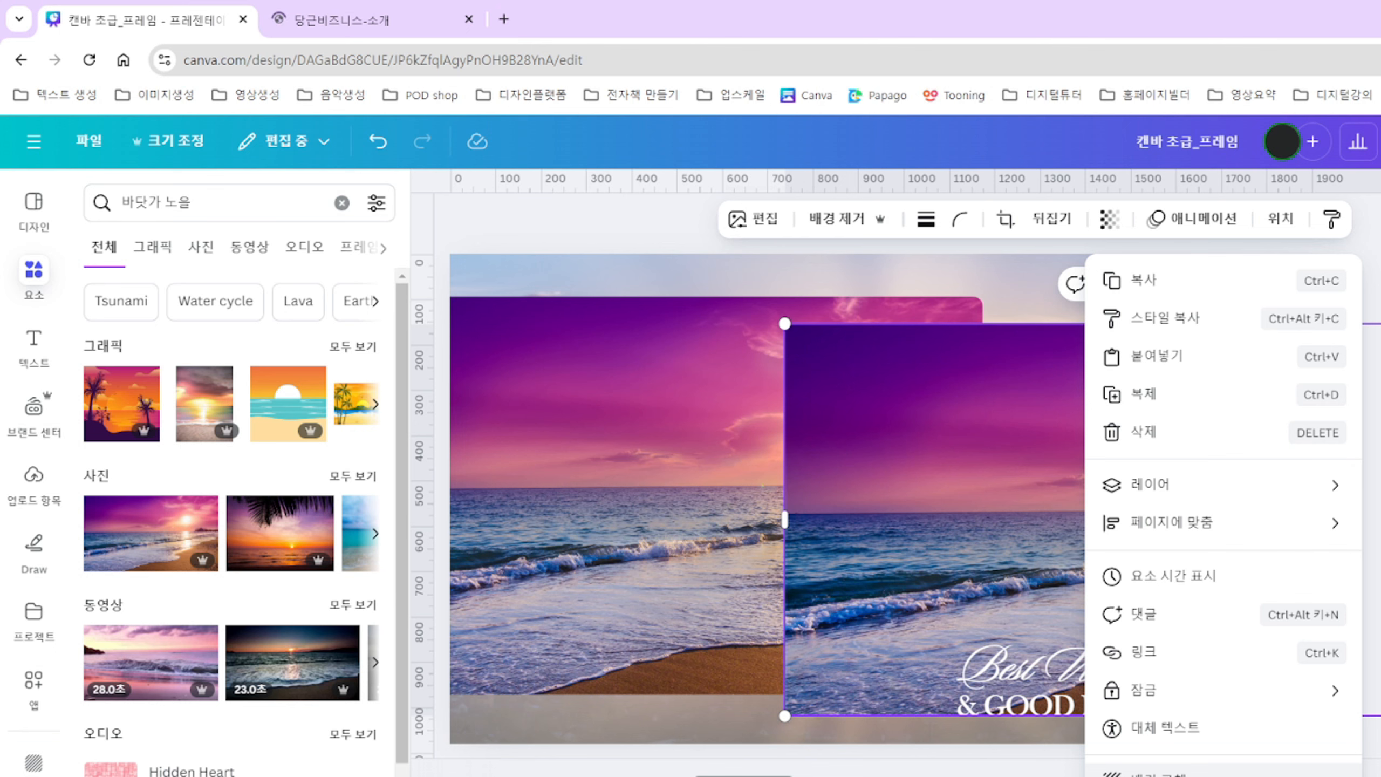
{"action": "left_click", "coordinate": [1190, 769]}
Shift the framed photo aside to expose the background and set the background photo's transparency to 51.
{"action": "left_click_drag", "start_coordinate": [769, 507], "coordinate": [974, 507]}
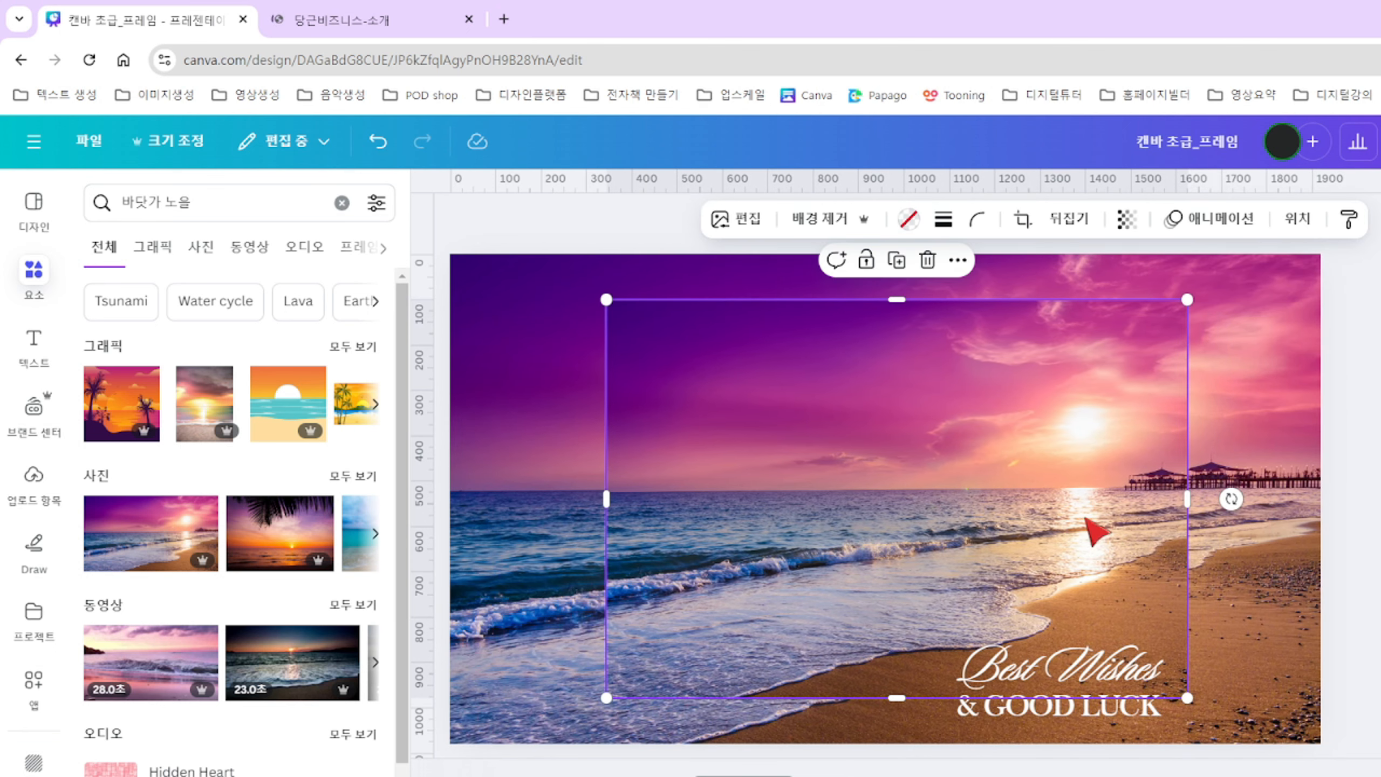
{"action": "left_click_drag", "start_coordinate": [1044, 568], "coordinate": [927, 566]}
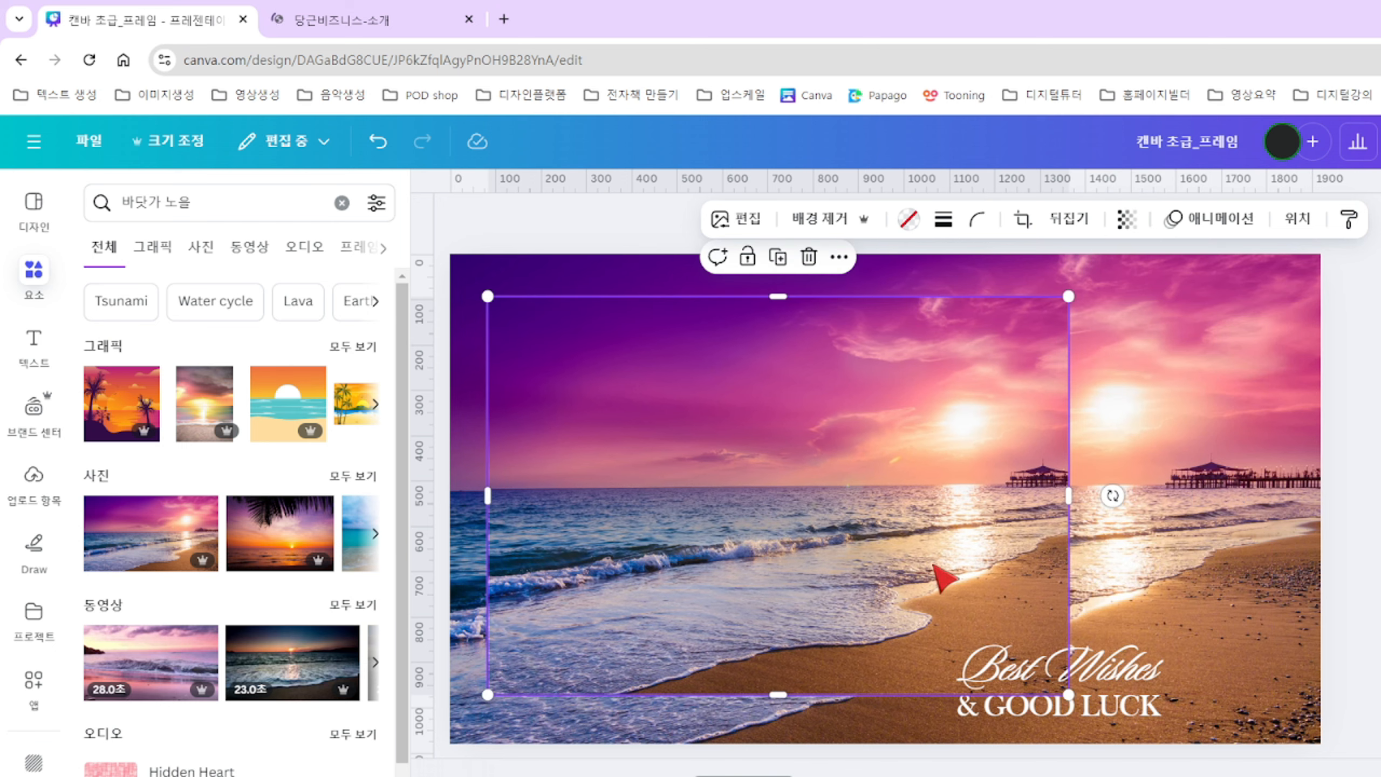
{"action": "left_click", "coordinate": [1248, 500]}
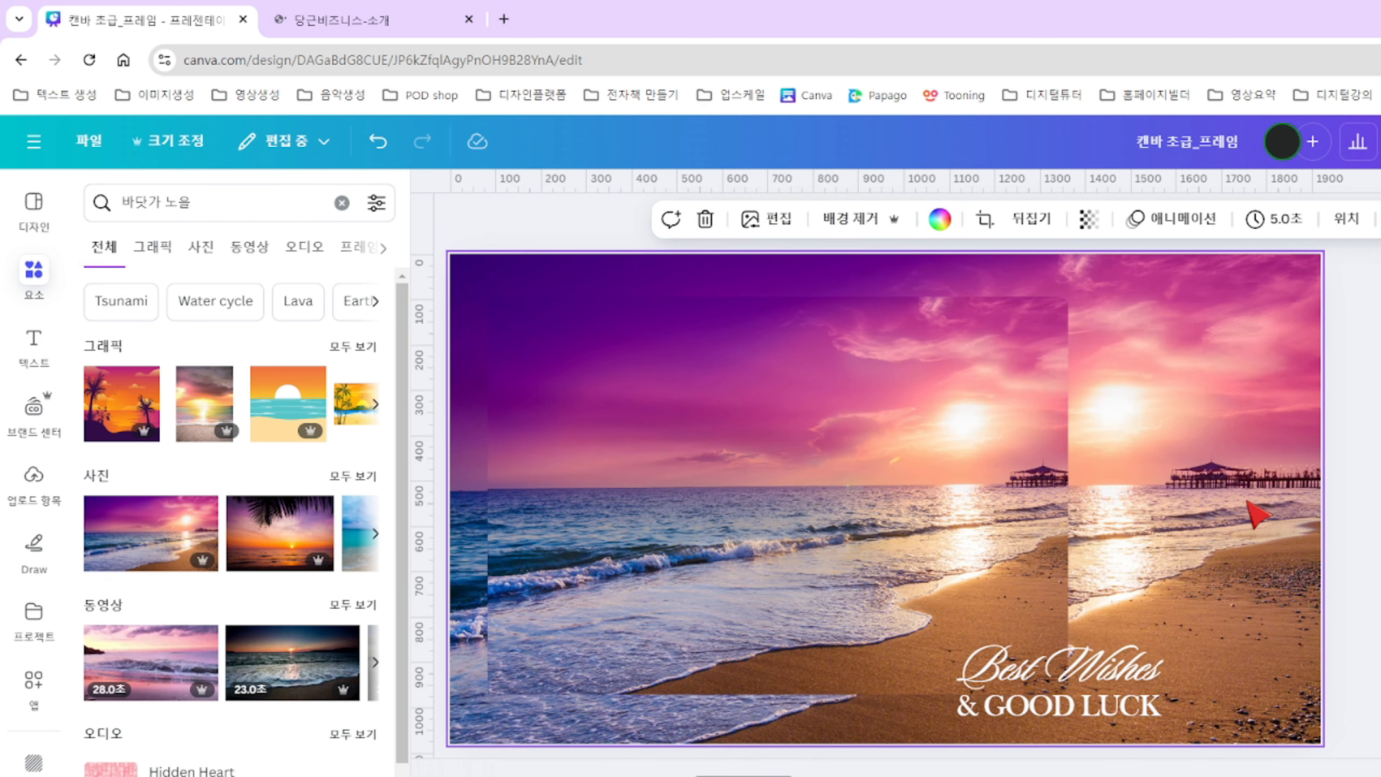
{"action": "left_click", "coordinate": [1090, 219]}
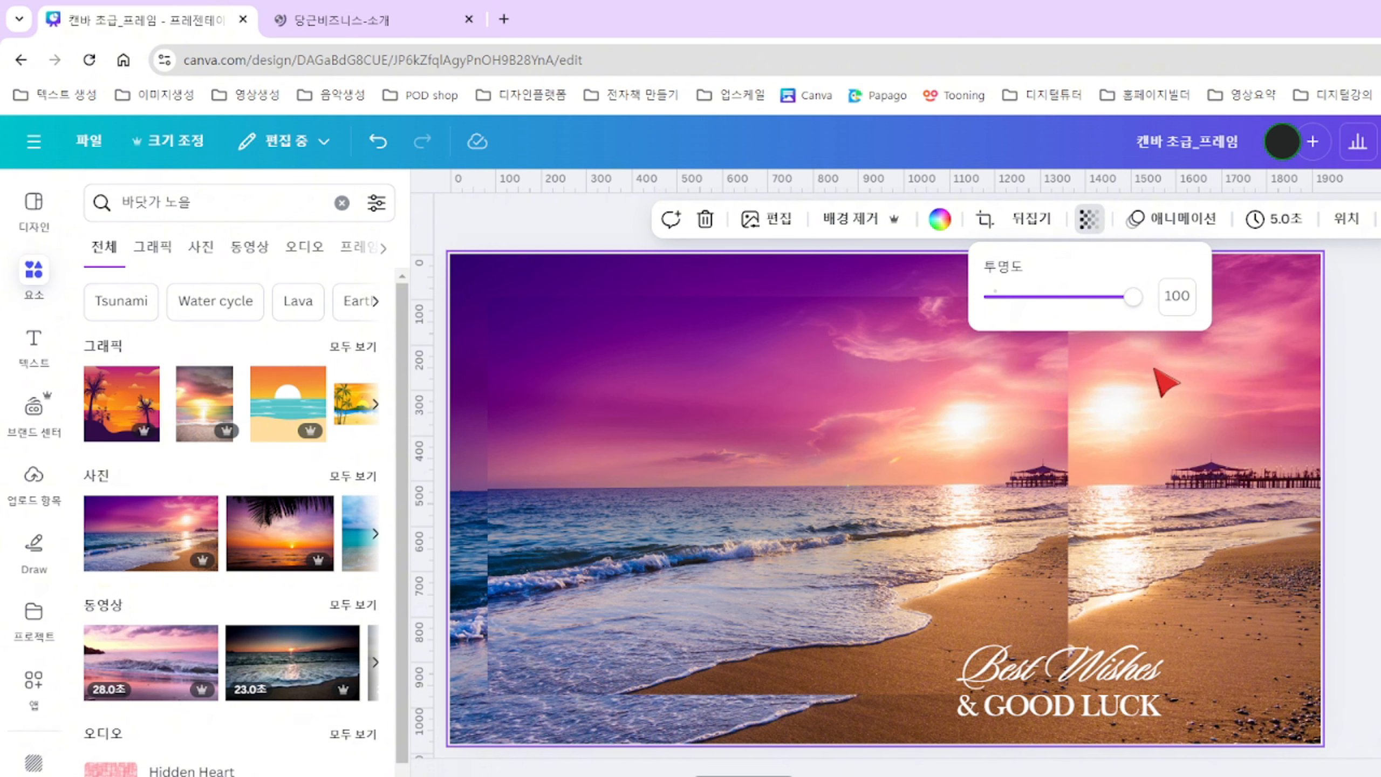
{"action": "left_click_drag", "start_coordinate": [1140, 297], "coordinate": [1068, 316]}
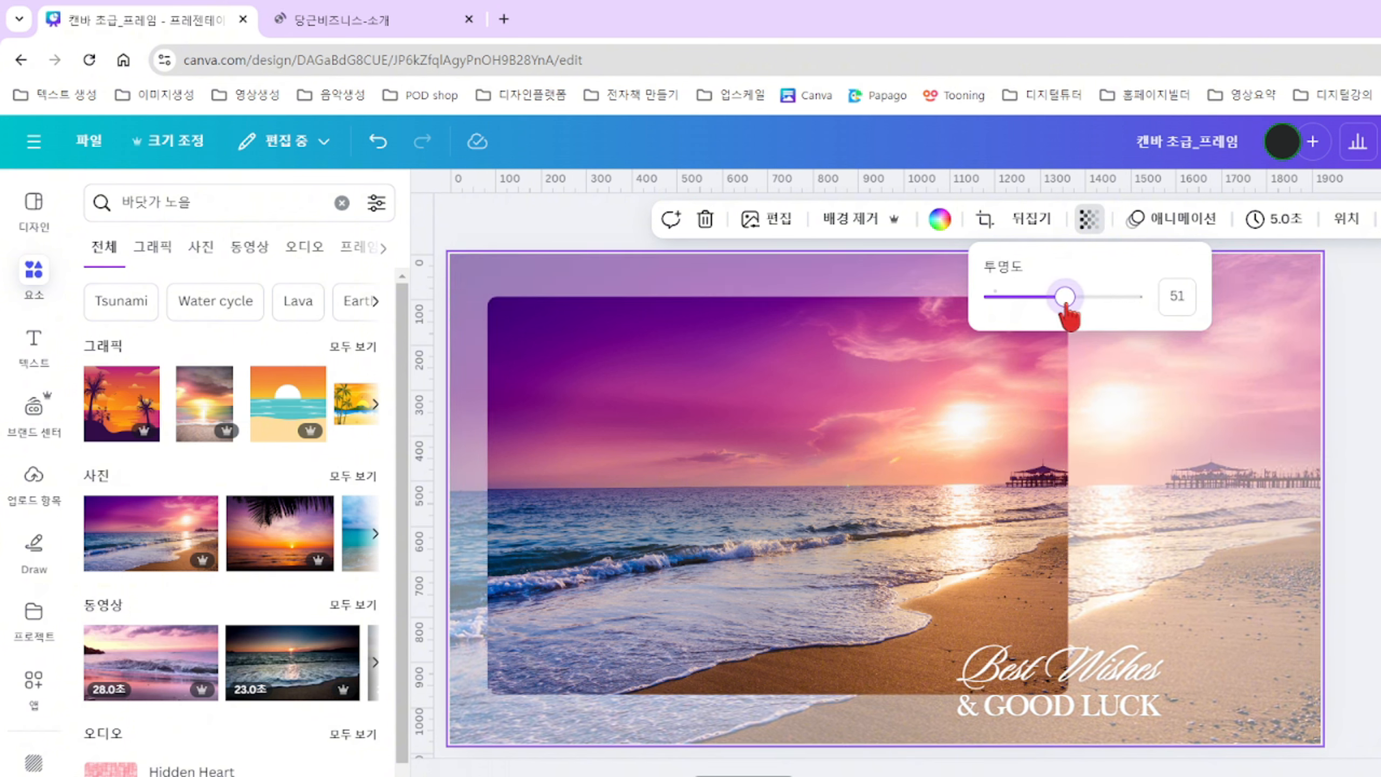
Centre the framed photo and enlarge its image in the crop to span the whole page, aligned with the background.
{"action": "left_click_drag", "start_coordinate": [827, 478], "coordinate": [933, 482]}
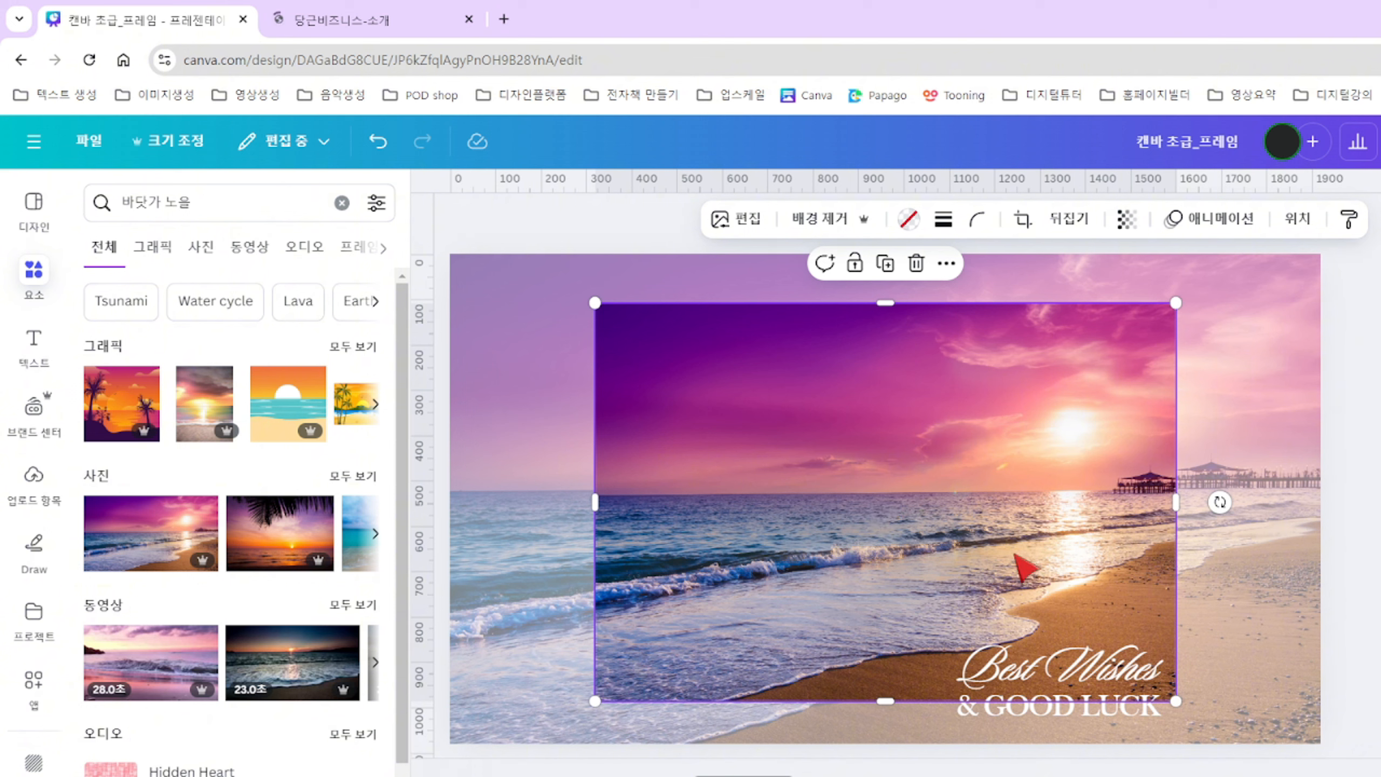
{"action": "double_click", "coordinate": [888, 522]}
{"action": "left_click_drag", "start_coordinate": [993, 488], "coordinate": [1018, 526]}
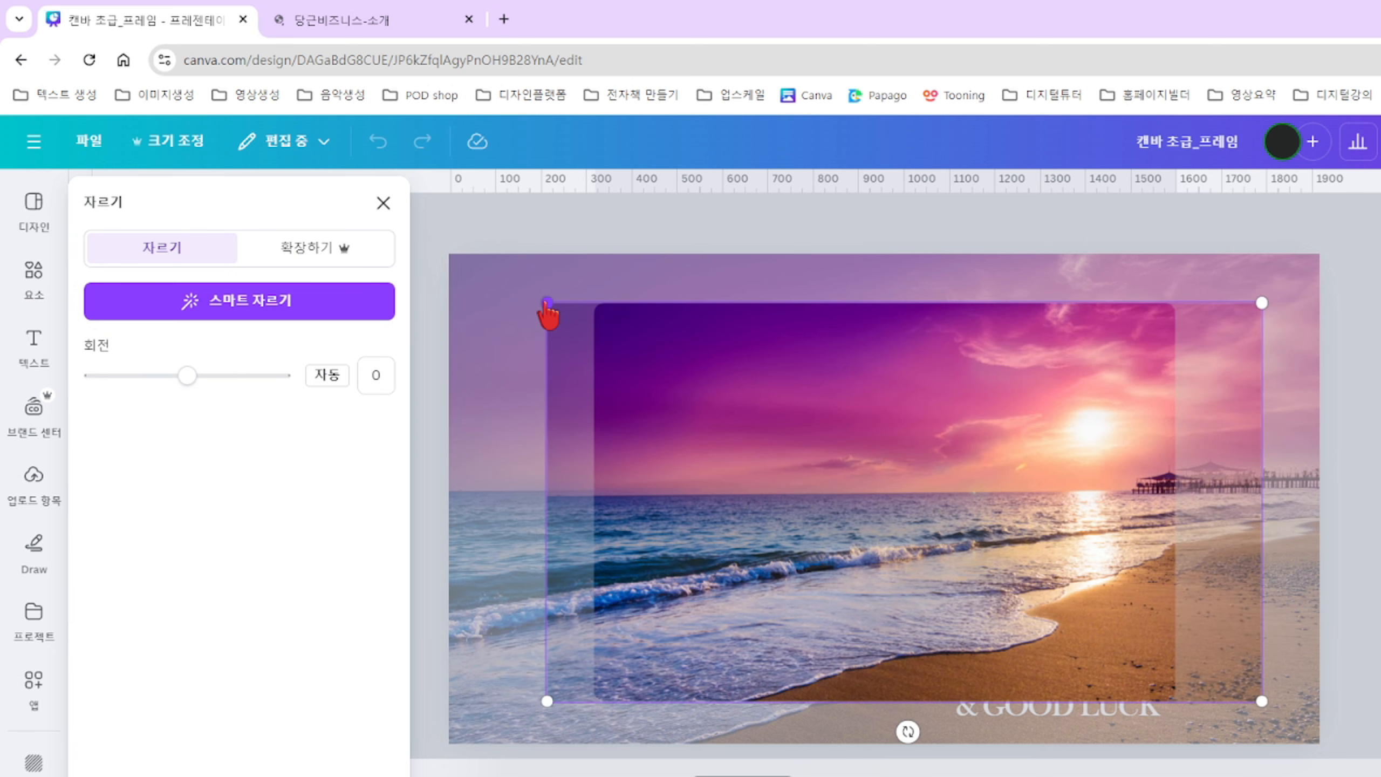
{"action": "left_click_drag", "start_coordinate": [547, 304], "coordinate": [466, 299]}
{"action": "left_click_drag", "start_coordinate": [1262, 703], "coordinate": [1306, 727]}
{"action": "left_click_drag", "start_coordinate": [1265, 635], "coordinate": [1266, 642]}
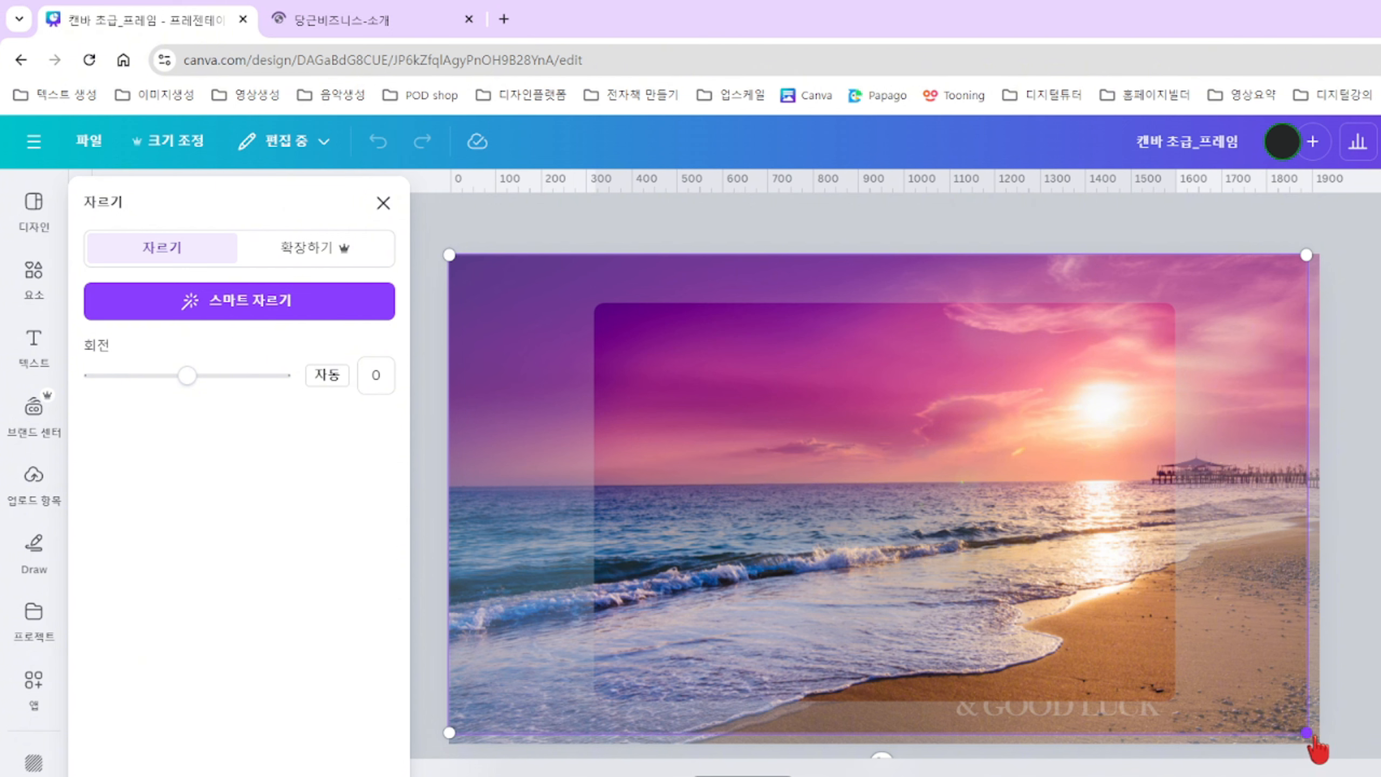
{"action": "left_click_drag", "start_coordinate": [1307, 734], "coordinate": [1320, 741]}
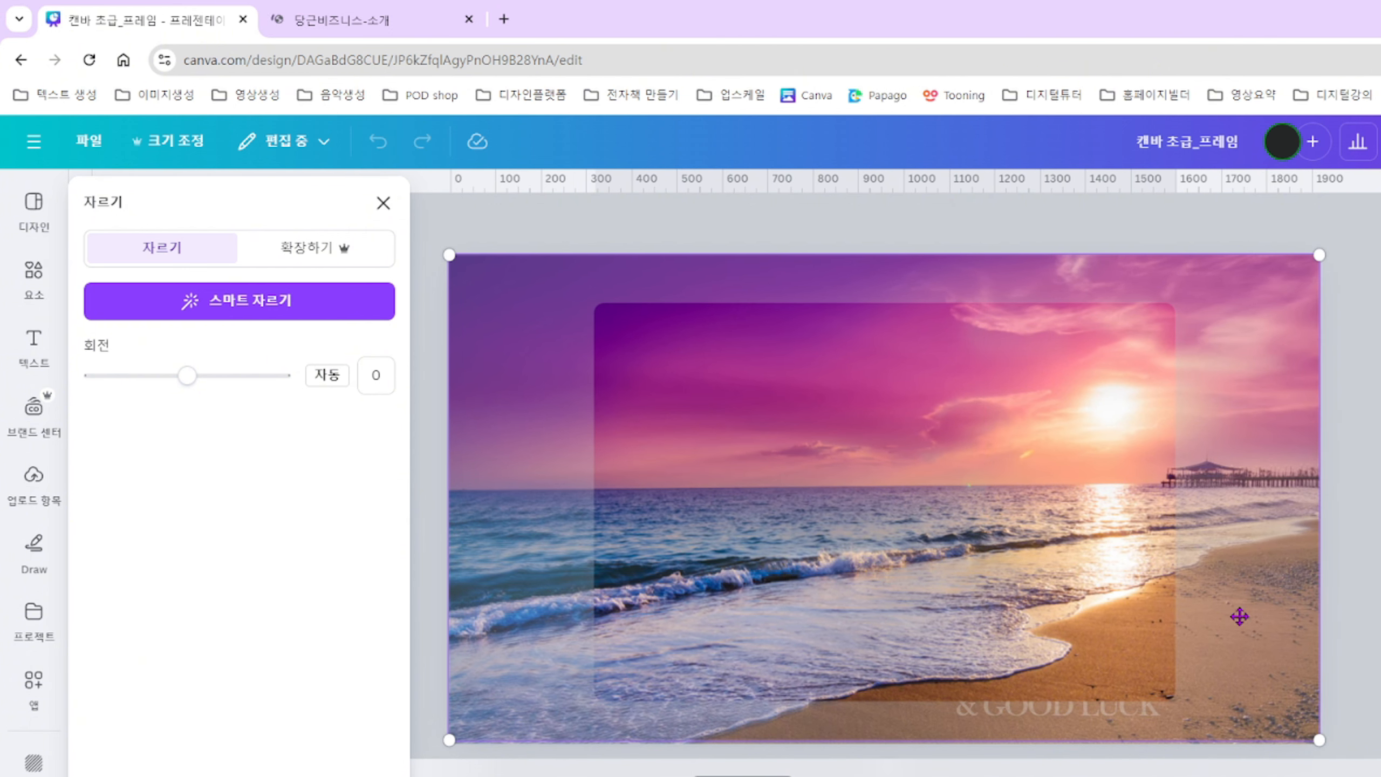
{"action": "key", "text": "Return"}
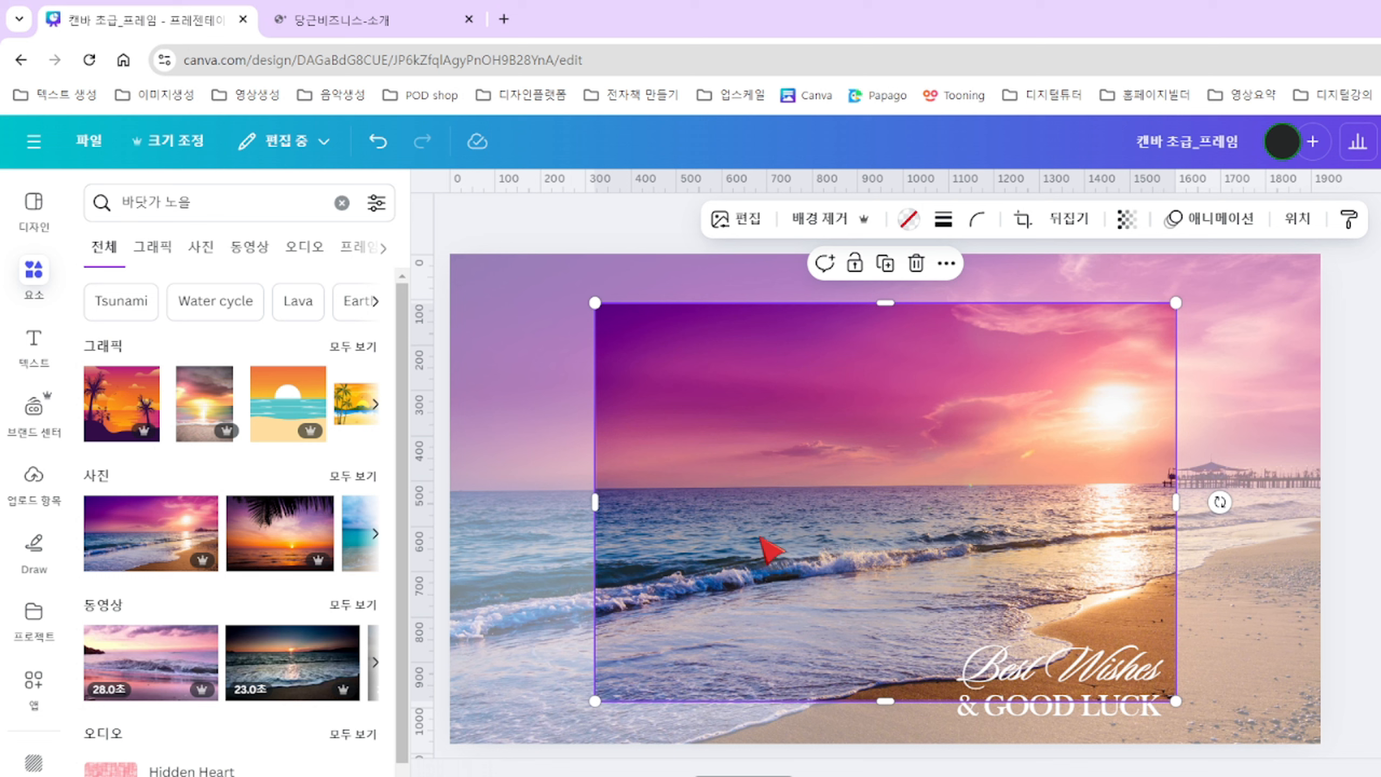
Move the "Best Wishes & GOOD LUCK" text slightly down and to the right.
{"action": "key", "text": "Escape"}
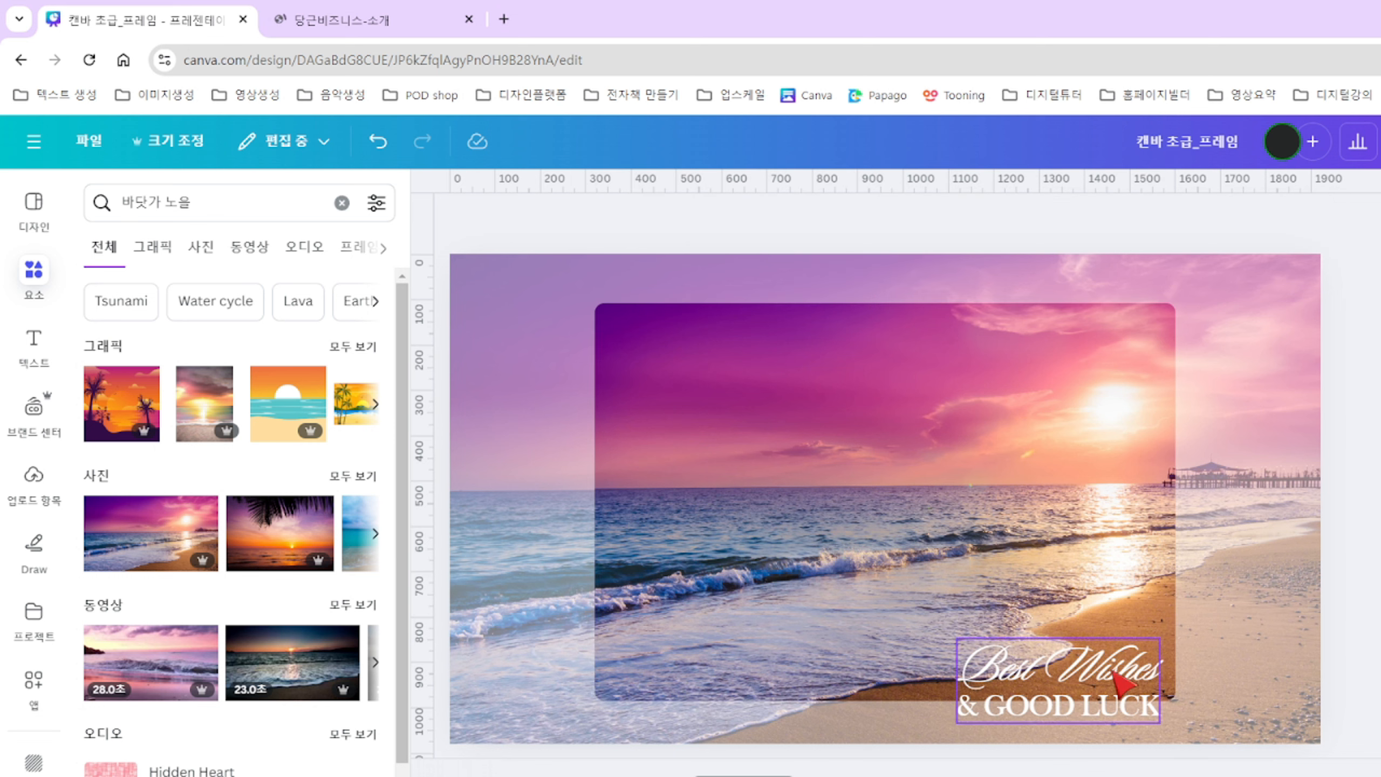
{"action": "left_click_drag", "start_coordinate": [1118, 672], "coordinate": [1127, 687]}
{"action": "key", "text": "Escape"}
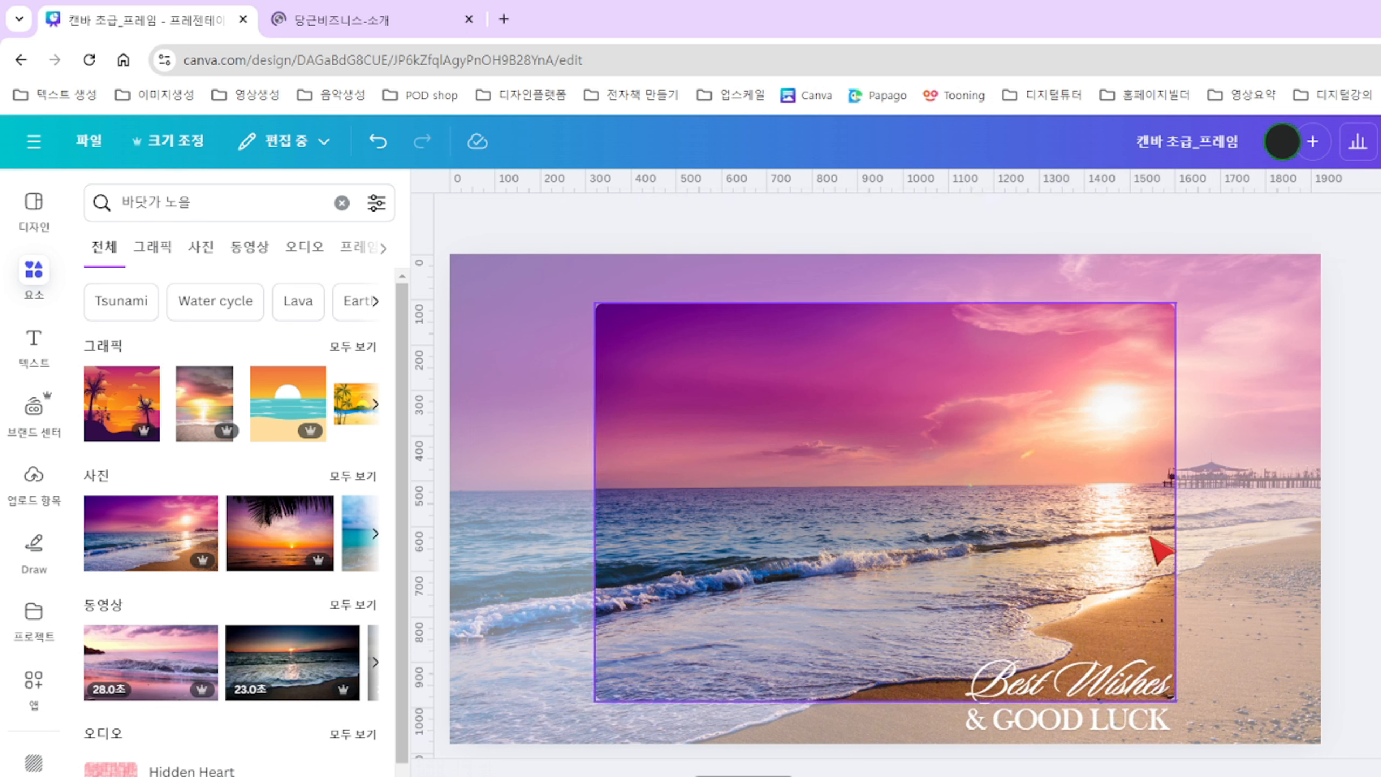
Set the framed photo's corner rounding to 0.
{"action": "left_click", "coordinate": [917, 435]}
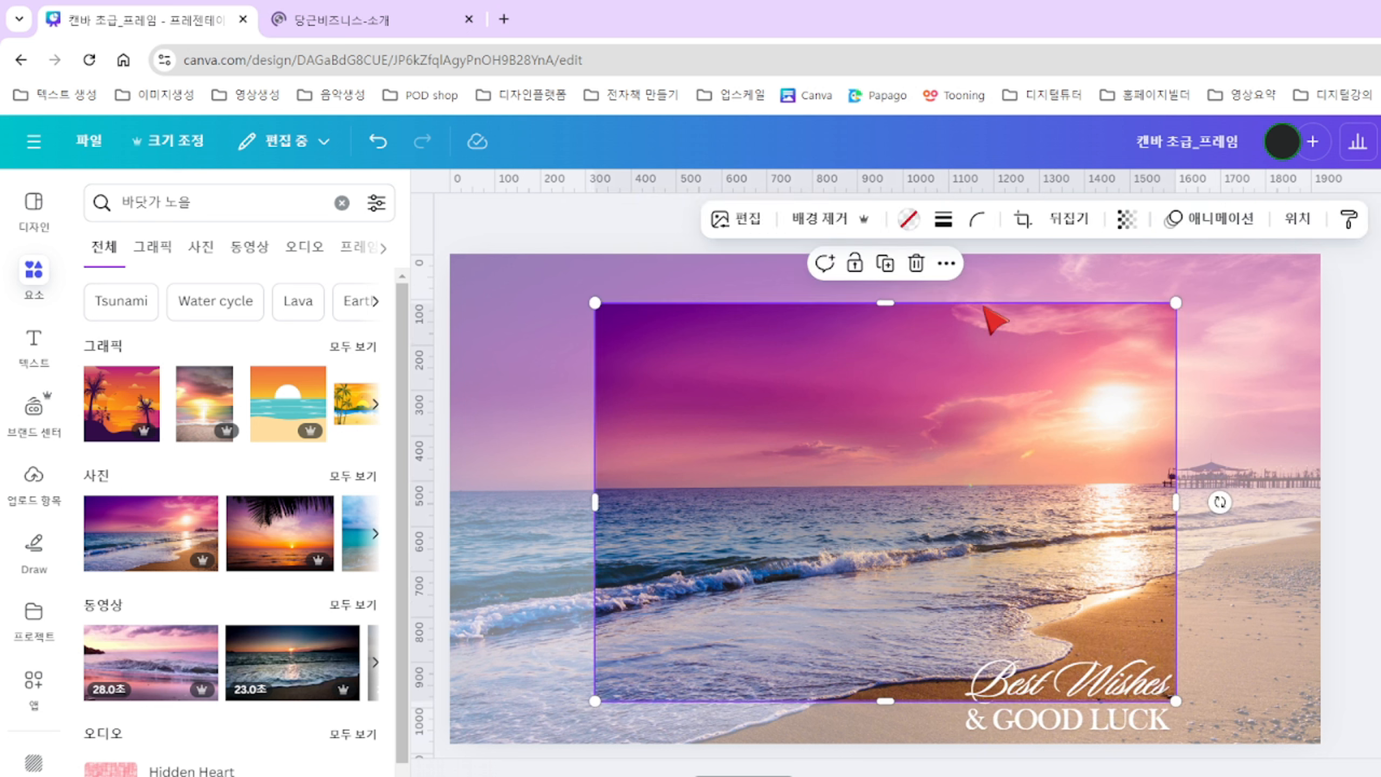
{"action": "left_click", "coordinate": [977, 220]}
{"action": "left_click_drag", "start_coordinate": [908, 297], "coordinate": [777, 306]}
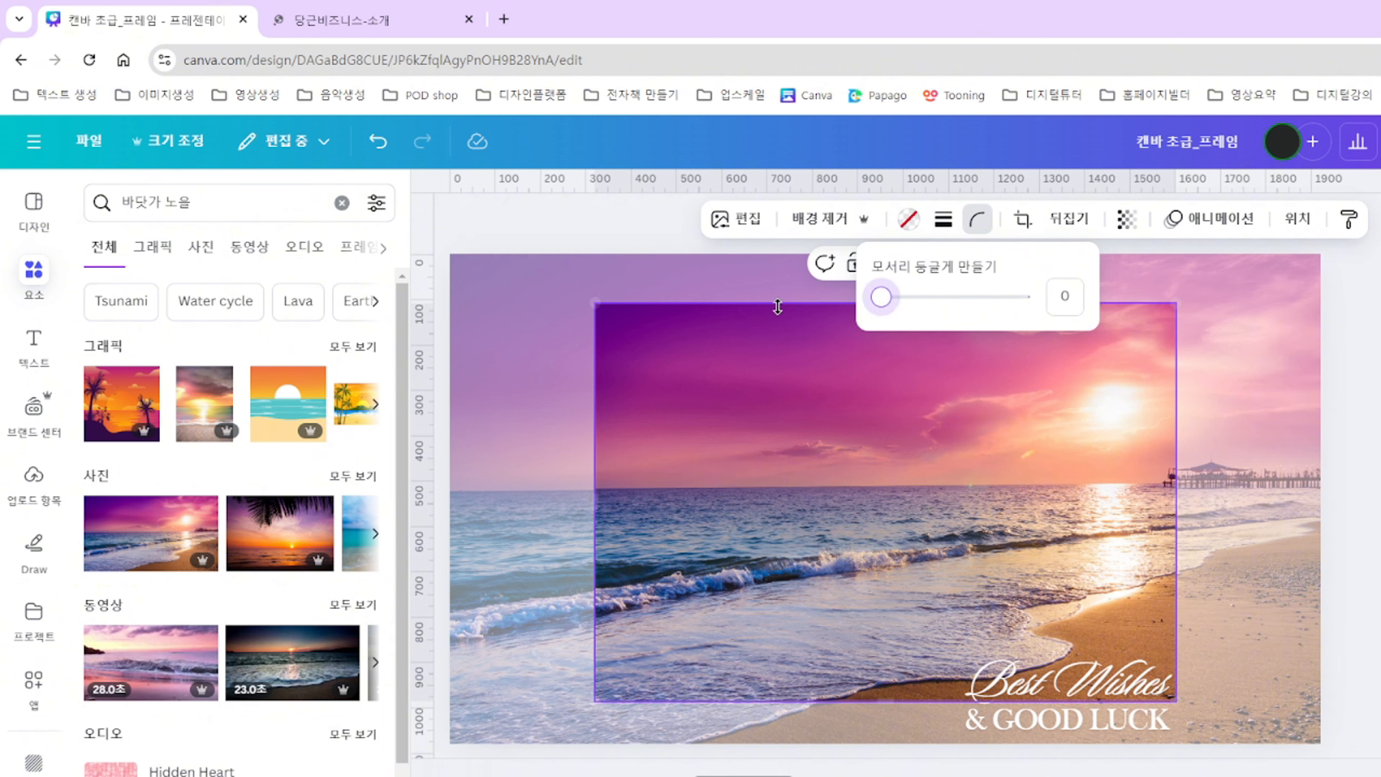
{"action": "left_click", "coordinate": [777, 308]}
{"action": "left_click", "coordinate": [1375, 409]}
Round the corners of the framed beach photo strongly.
{"action": "left_click", "coordinate": [910, 421]}
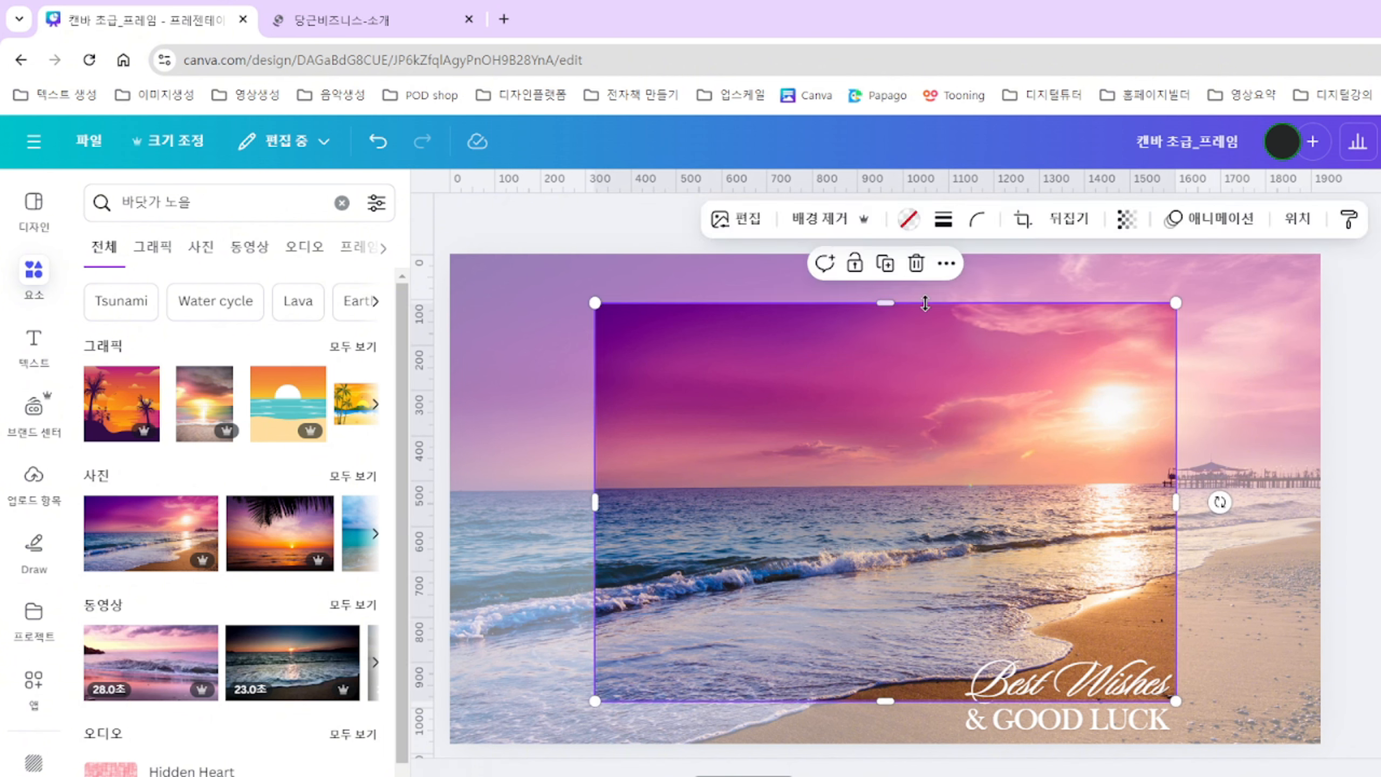
{"action": "left_click", "coordinate": [977, 219]}
{"action": "left_click_drag", "start_coordinate": [894, 300], "coordinate": [964, 300]}
{"action": "key", "text": "Escape"}
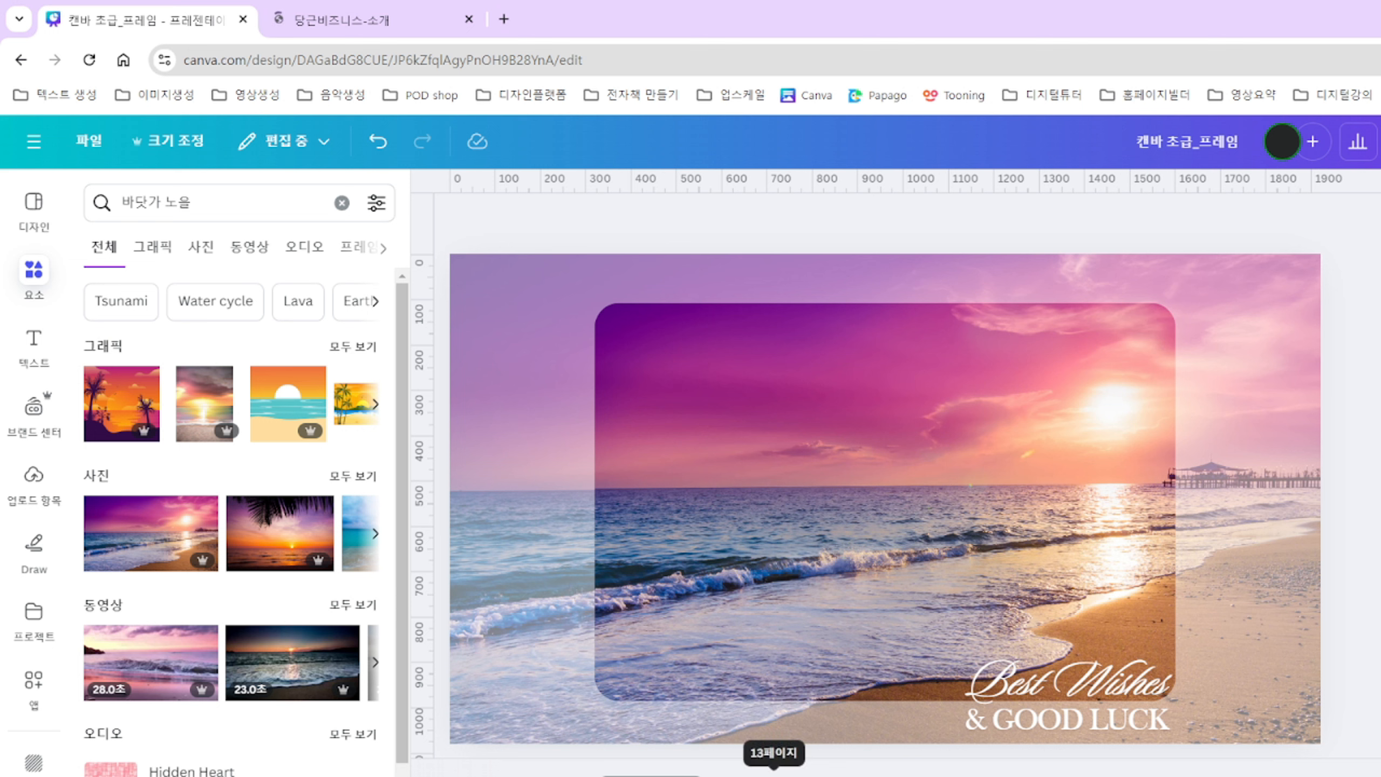
Open page 13 with the frame pop-out effect.
{"action": "left_click", "coordinate": [774, 773]}
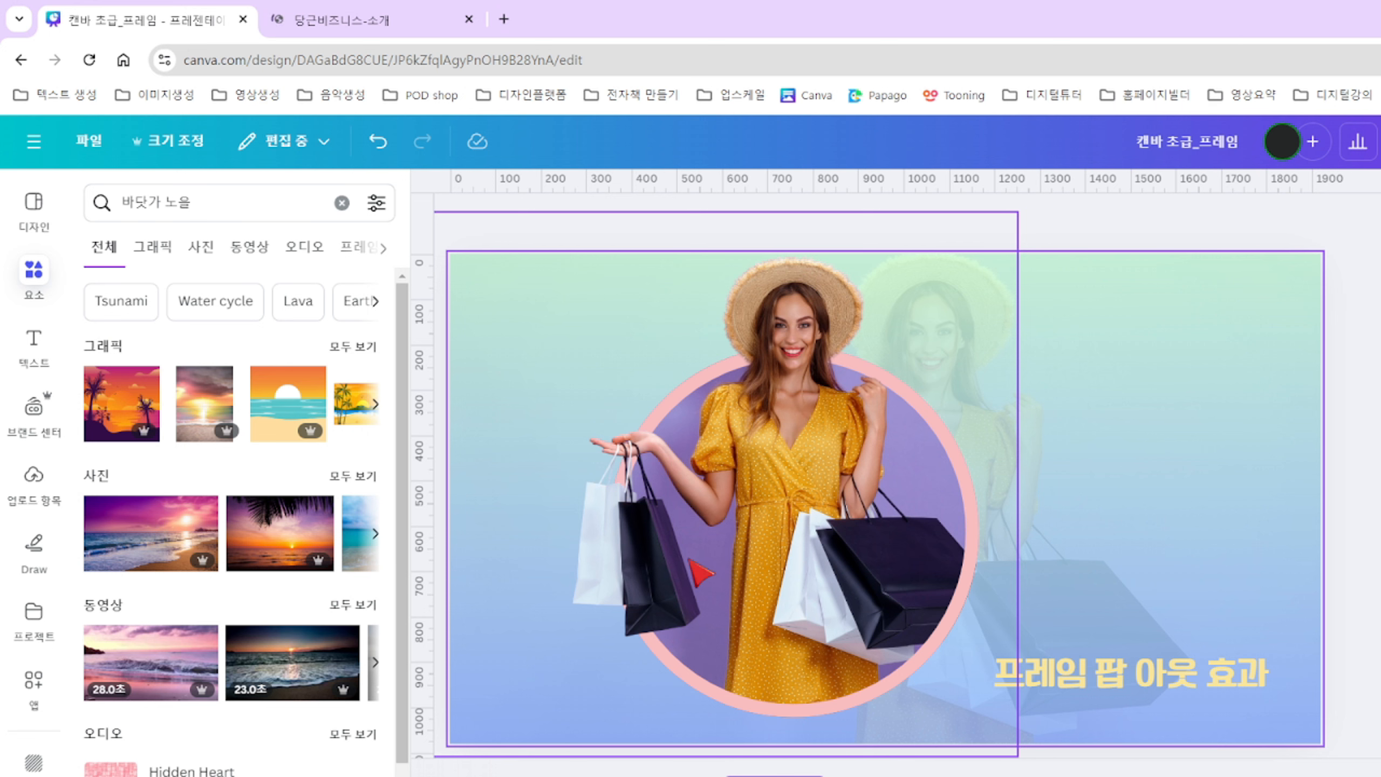
Add a new page to the design and change its background to a solid pale yellow.
{"action": "left_click", "coordinate": [686, 751]}
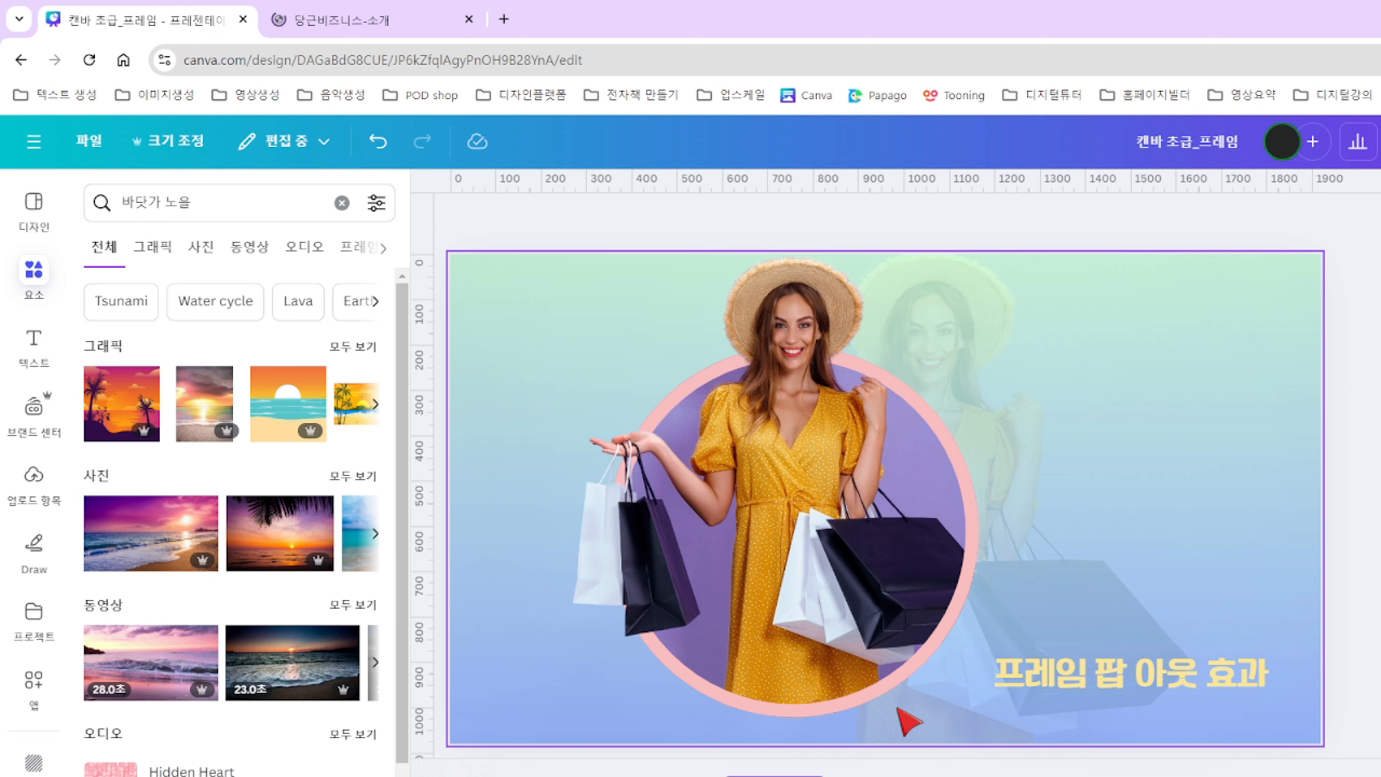
{"action": "left_click", "coordinate": [847, 770]}
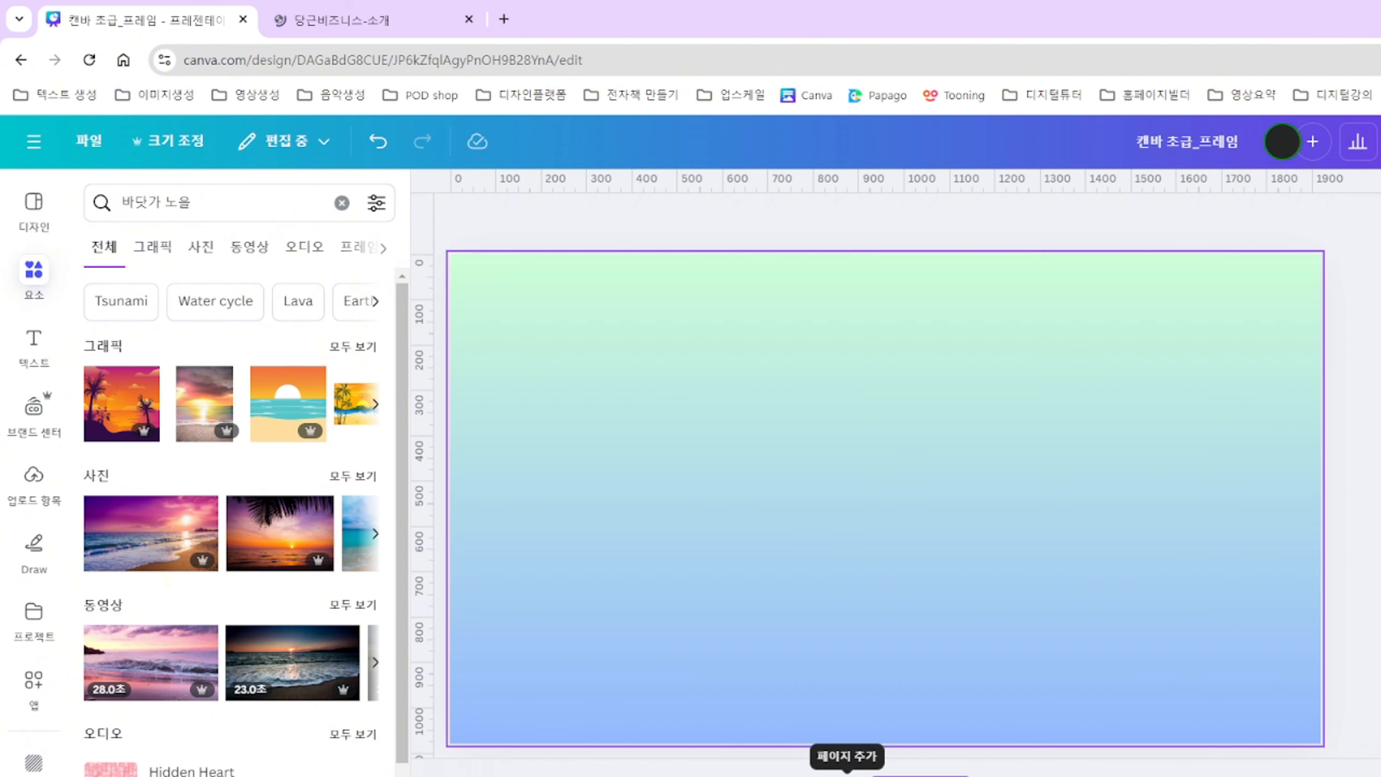
{"action": "left_click", "coordinate": [902, 530]}
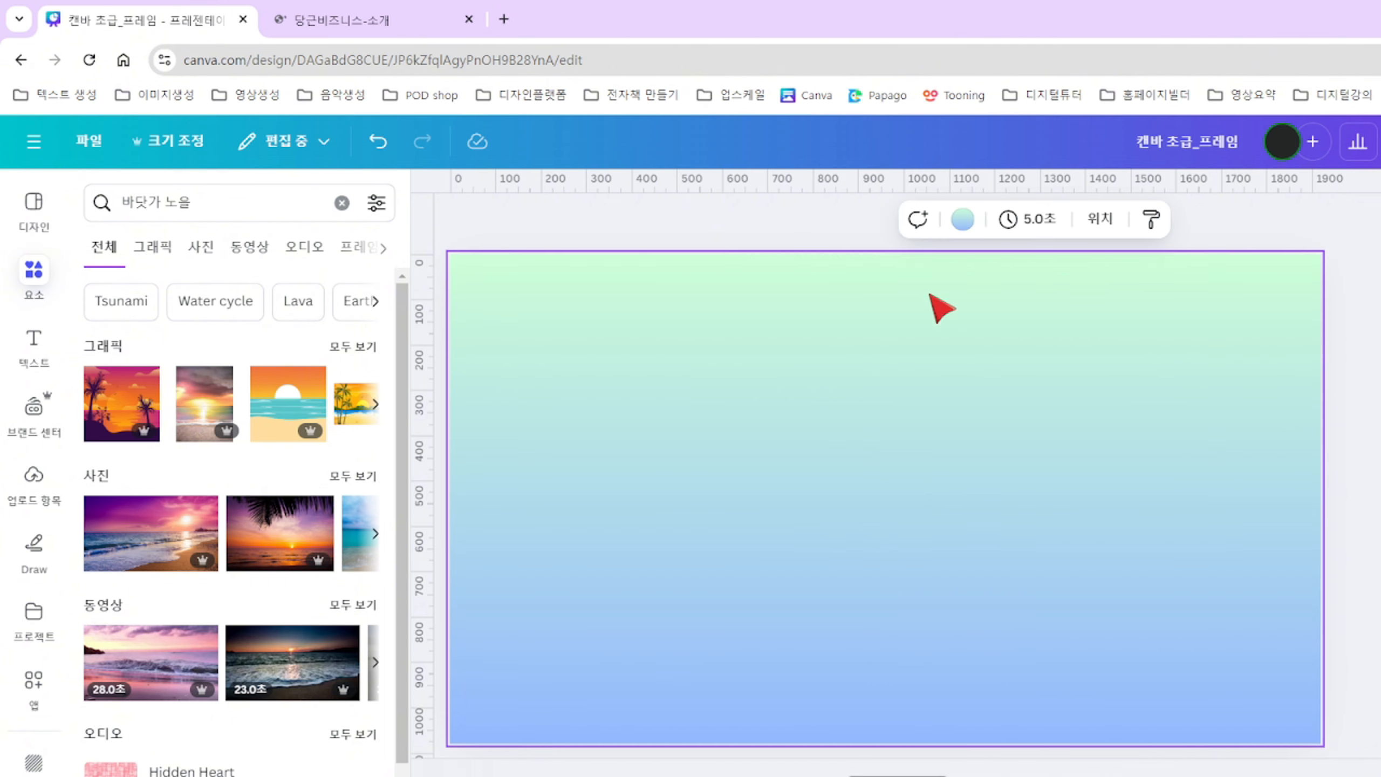
{"action": "left_click", "coordinate": [962, 218]}
{"action": "left_click", "coordinate": [164, 447]}
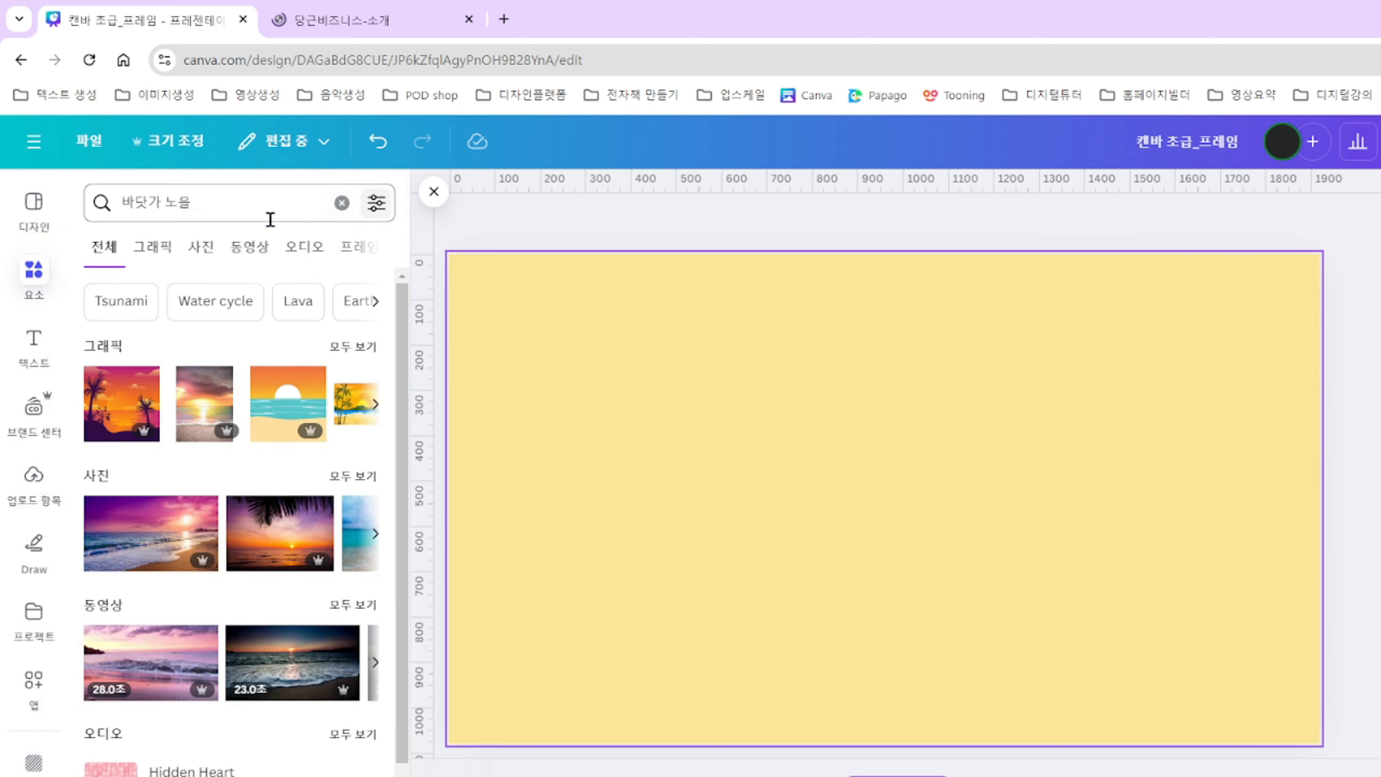
Search the elements for "프레임" and show all results in the frame category.
{"action": "left_click", "coordinate": [30, 283]}
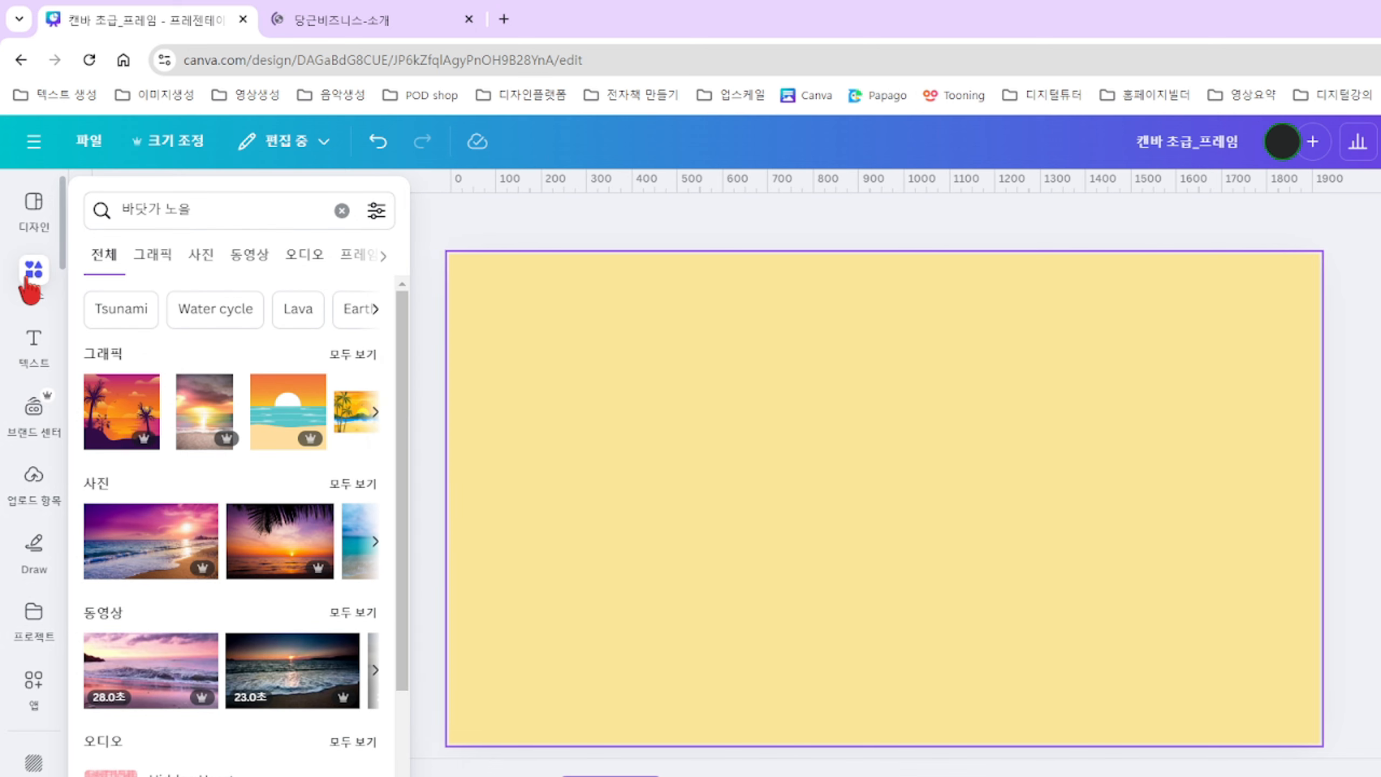
{"action": "left_click", "coordinate": [341, 211]}
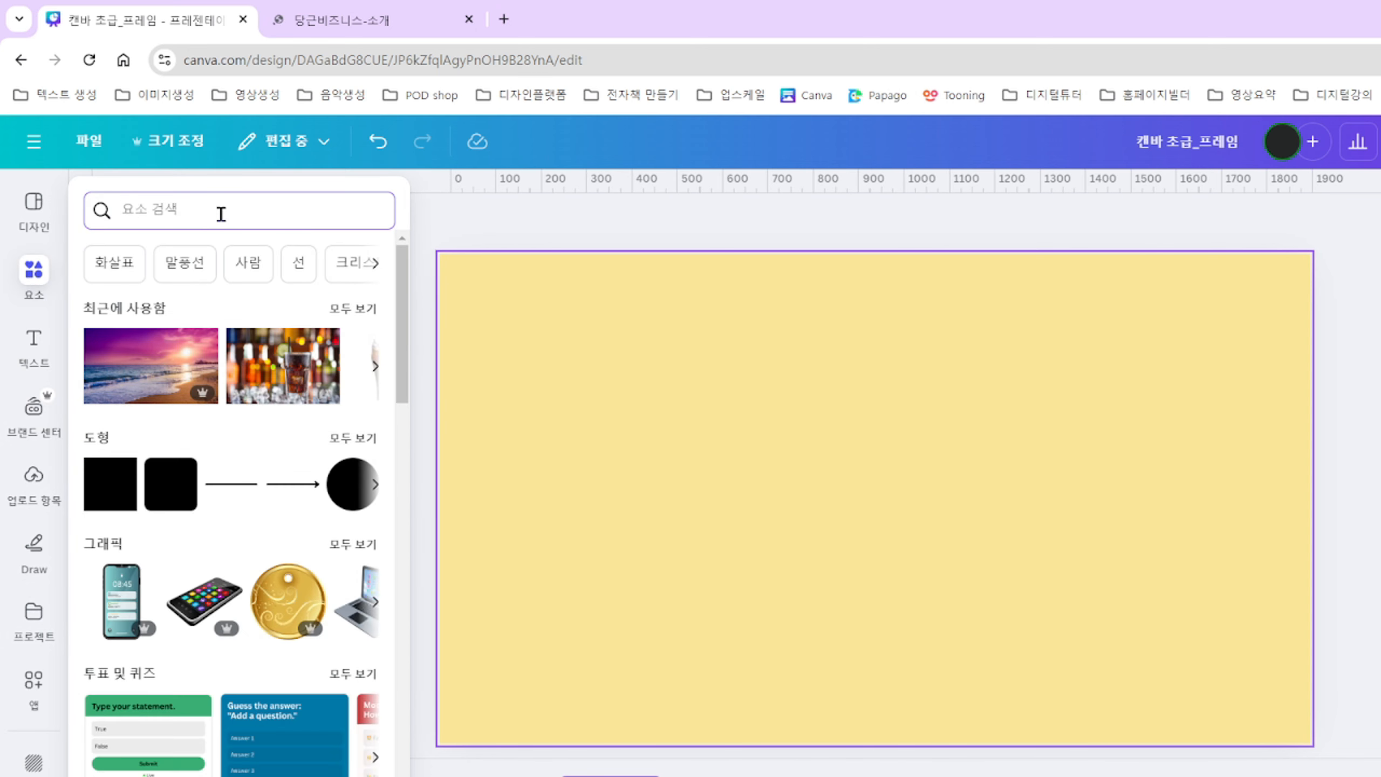
{"action": "type", "text": "프레임"}
{"action": "key", "text": "Return"}
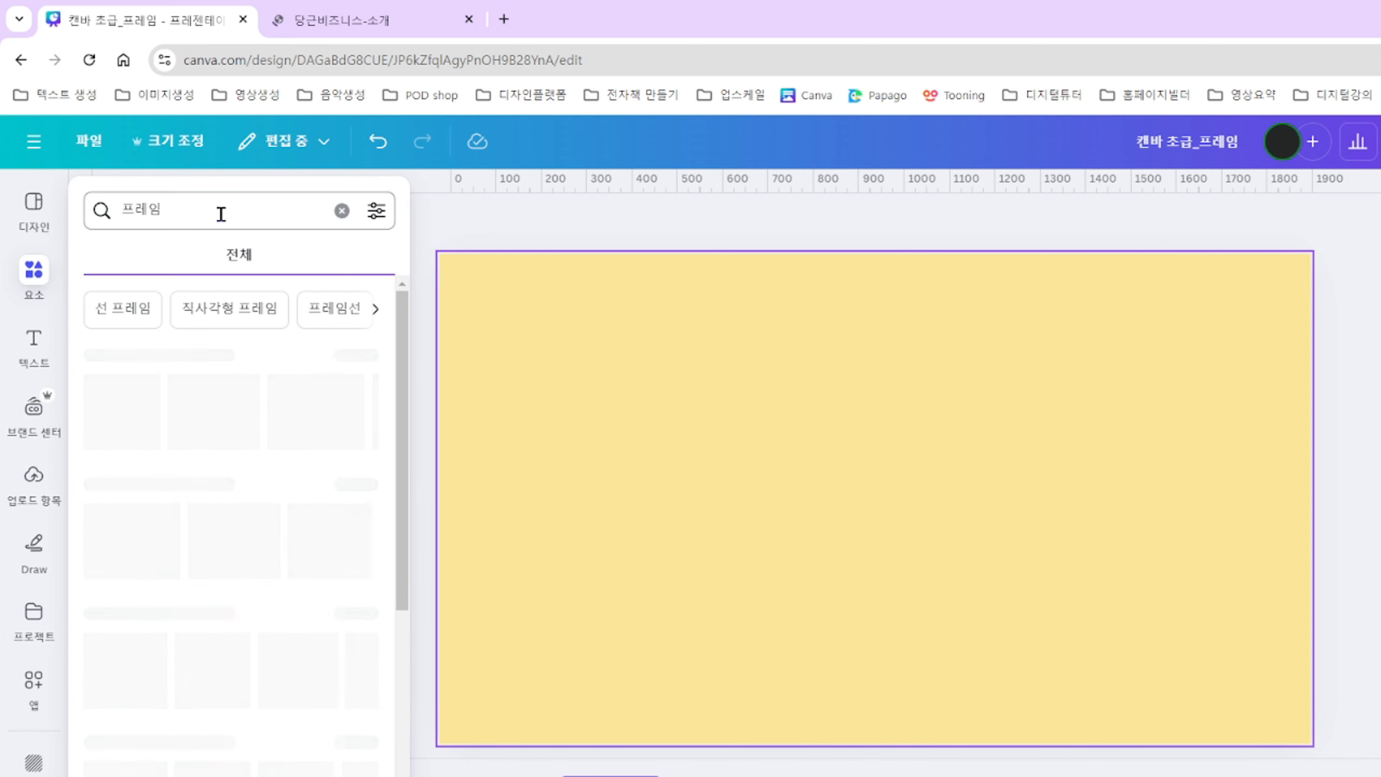
{"action": "left_click", "coordinate": [33, 408]}
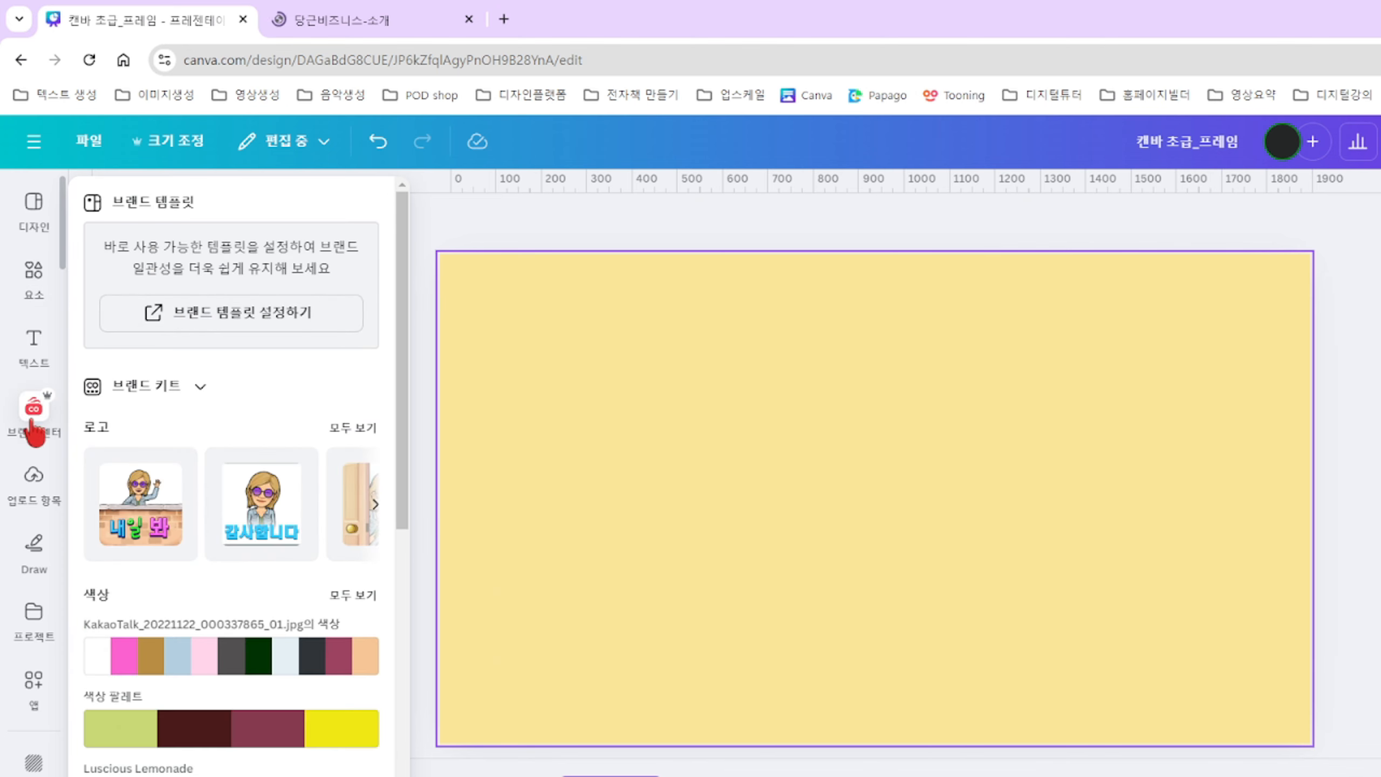
{"action": "left_click", "coordinate": [33, 348]}
{"action": "left_click", "coordinate": [31, 276]}
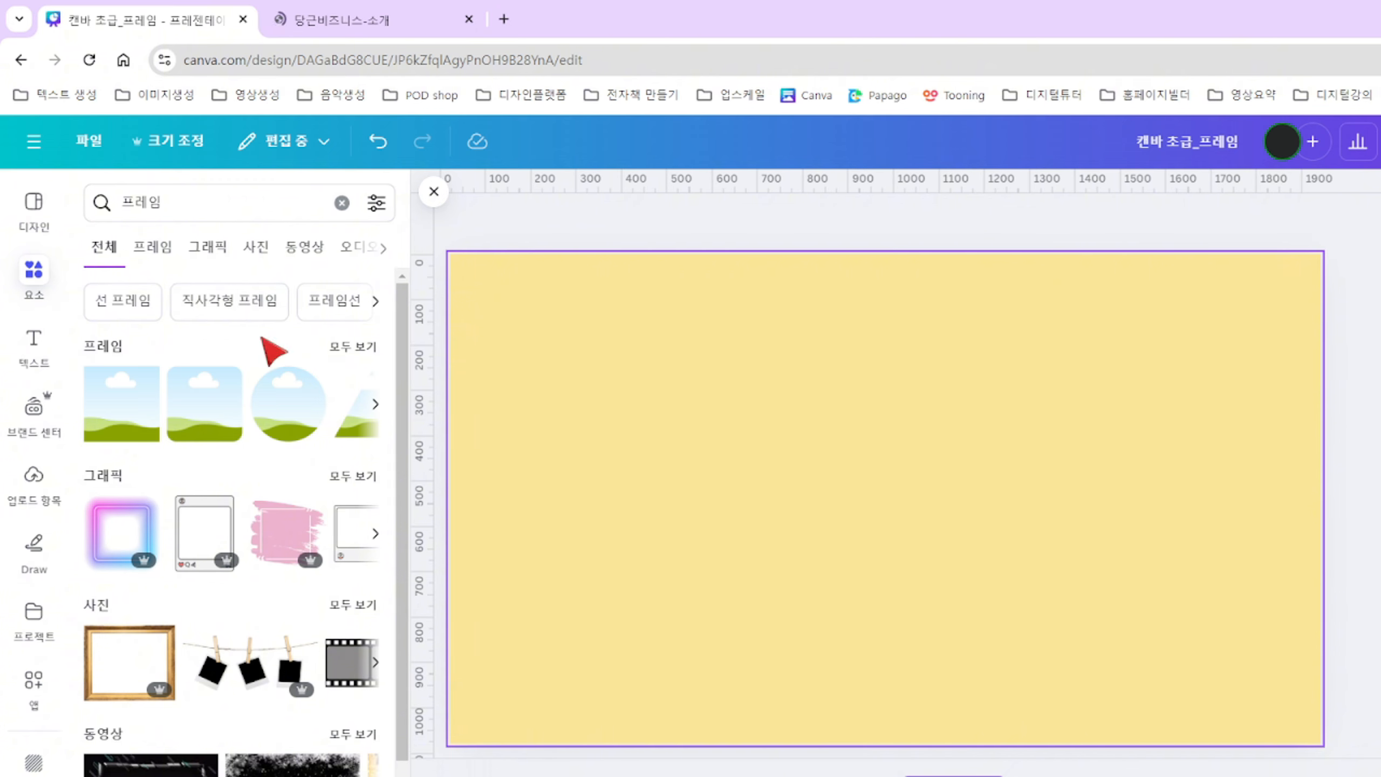
{"action": "left_click", "coordinate": [354, 351]}
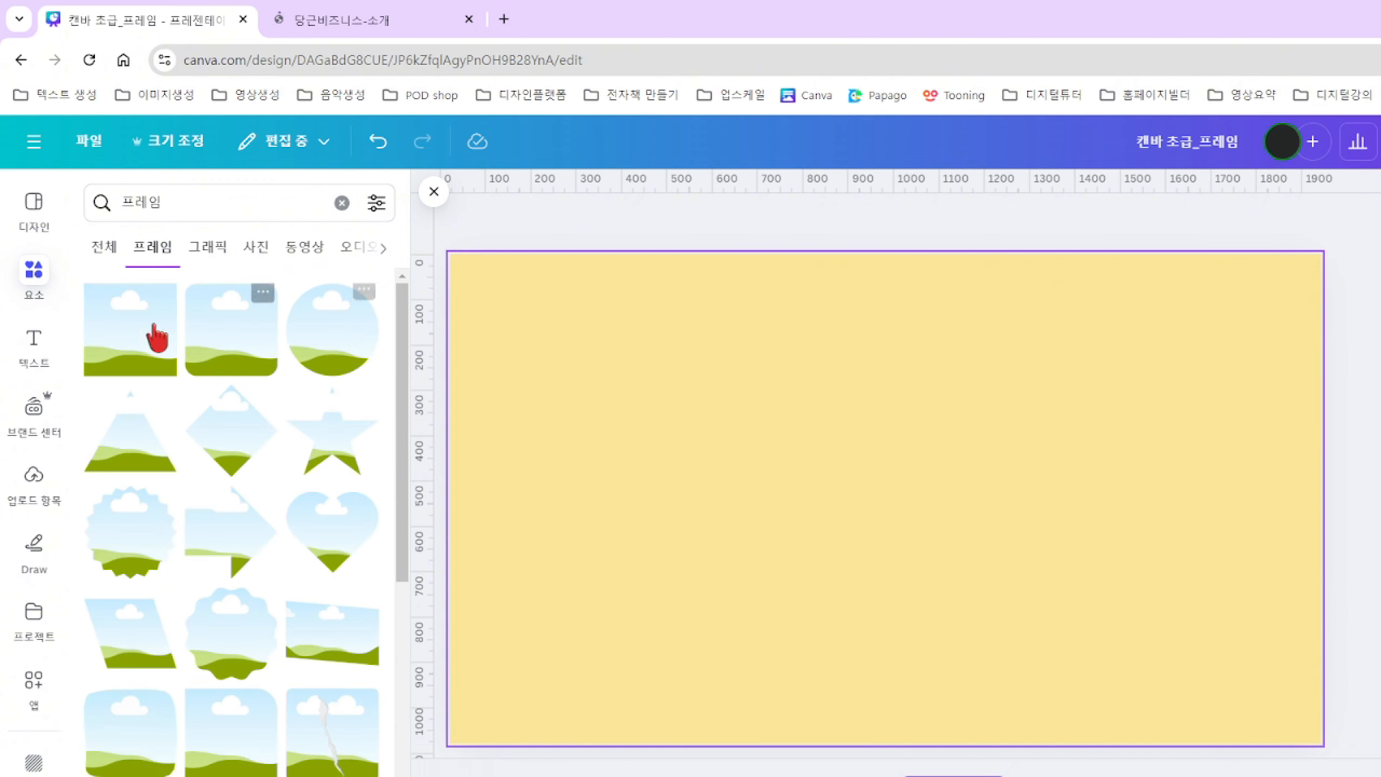
Add the plain circular frame to the page, enlarge it and centre it horizontally in the lower part of the page.
{"action": "scroll", "coordinate": [255, 691], "scroll_direction": "down", "scroll_amount": 10}
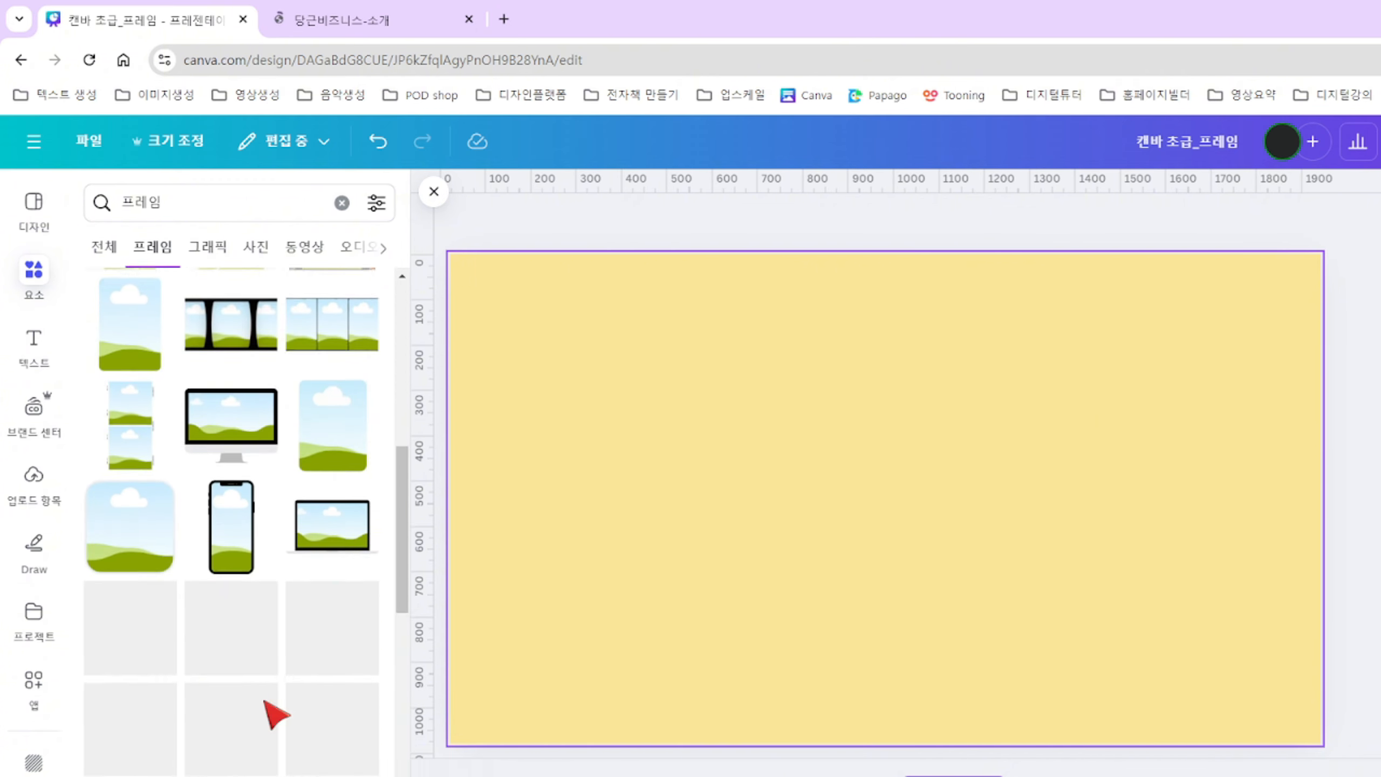
{"action": "scroll", "coordinate": [266, 712], "scroll_direction": "up", "scroll_amount": 10}
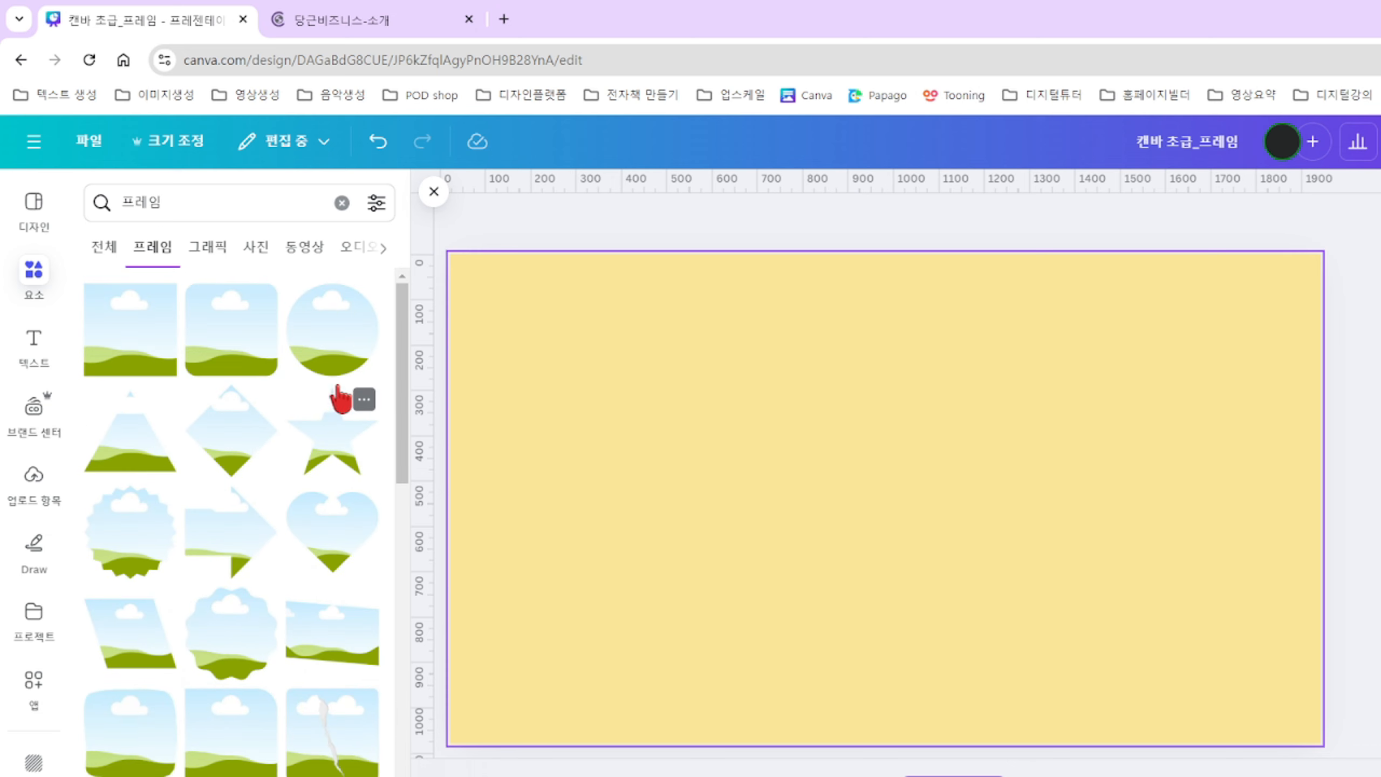
{"action": "left_click", "coordinate": [335, 357]}
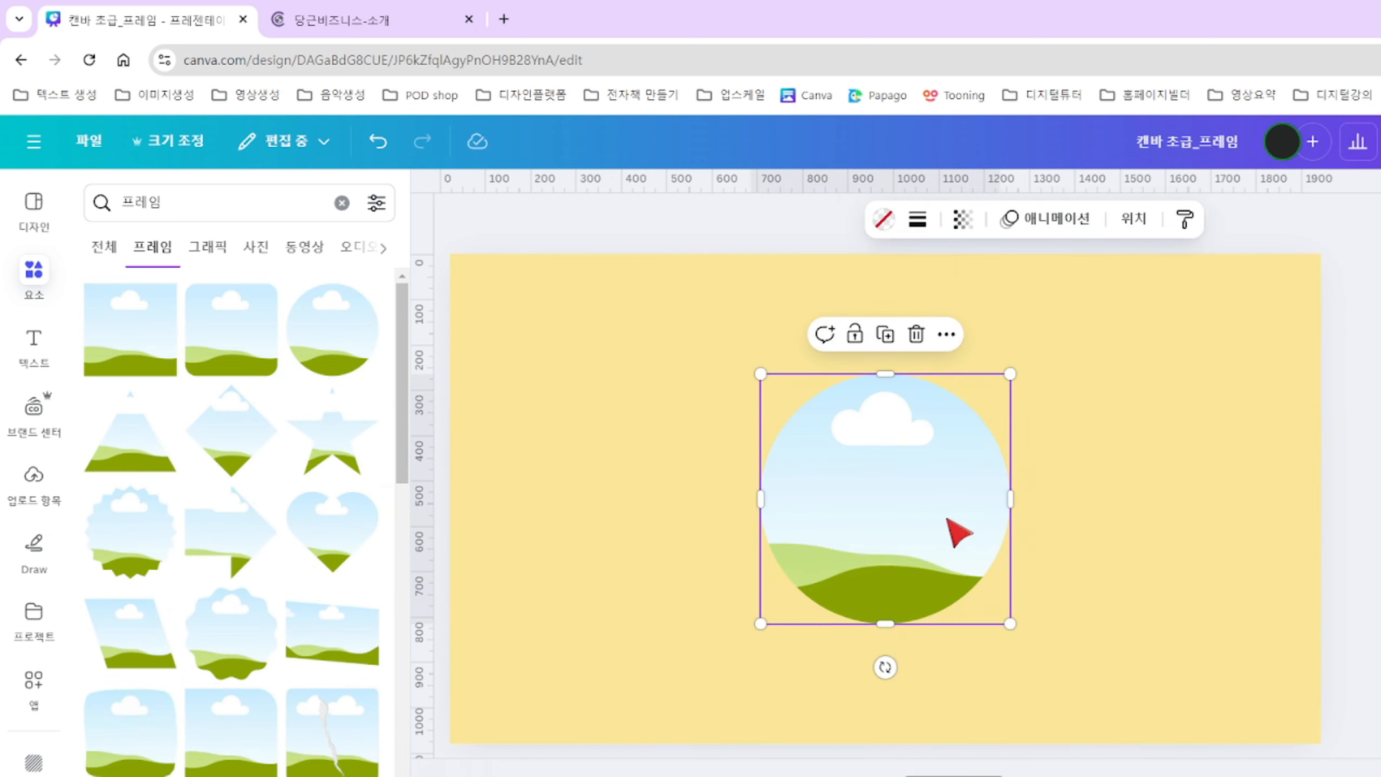
{"action": "left_click_drag", "start_coordinate": [959, 530], "coordinate": [849, 488]}
{"action": "left_click_drag", "start_coordinate": [916, 596], "coordinate": [1035, 714]}
{"action": "left_click_drag", "start_coordinate": [1026, 346], "coordinate": [976, 405]}
{"action": "left_click_drag", "start_coordinate": [881, 480], "coordinate": [942, 476]}
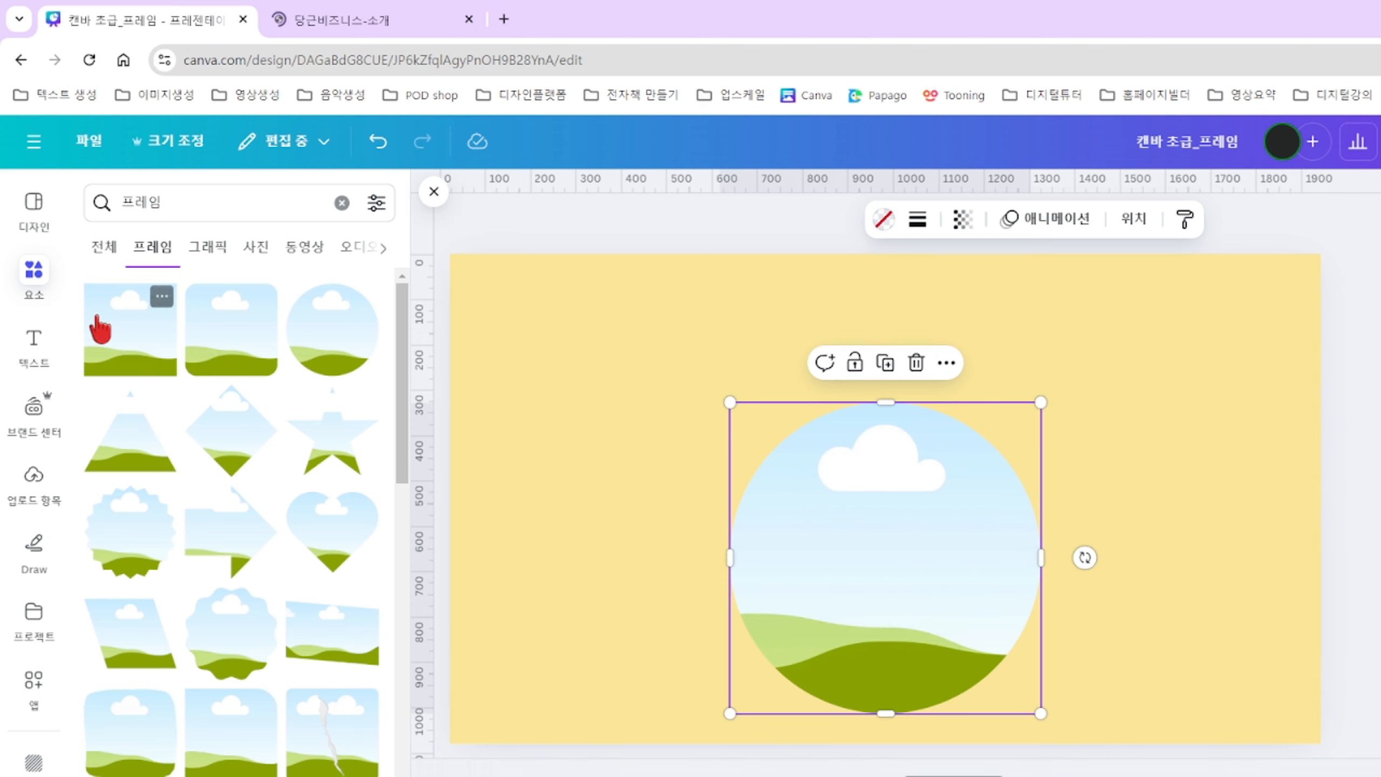
Search the elements for "쇼핑" and limit the results to photos.
{"action": "left_click", "coordinate": [341, 204]}
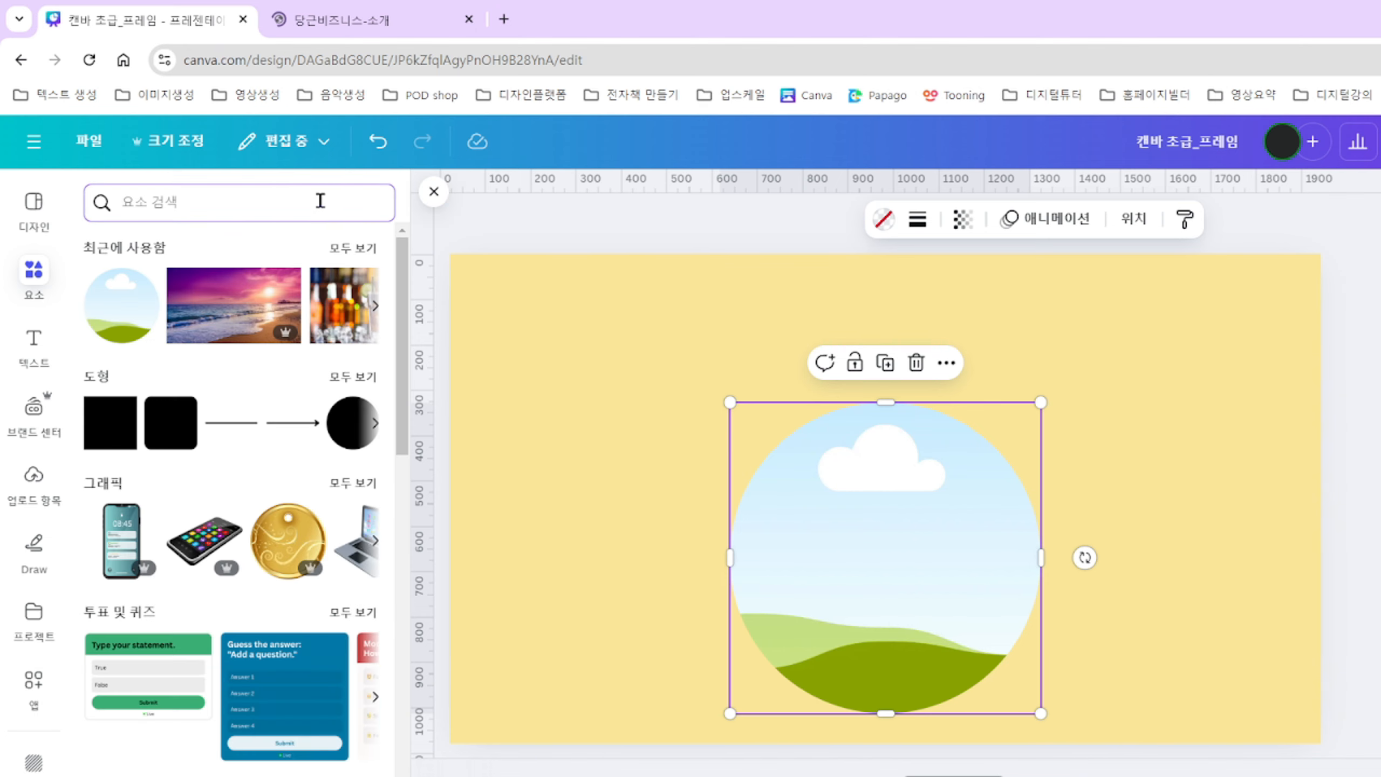
{"action": "type", "text": "쇼핑"}
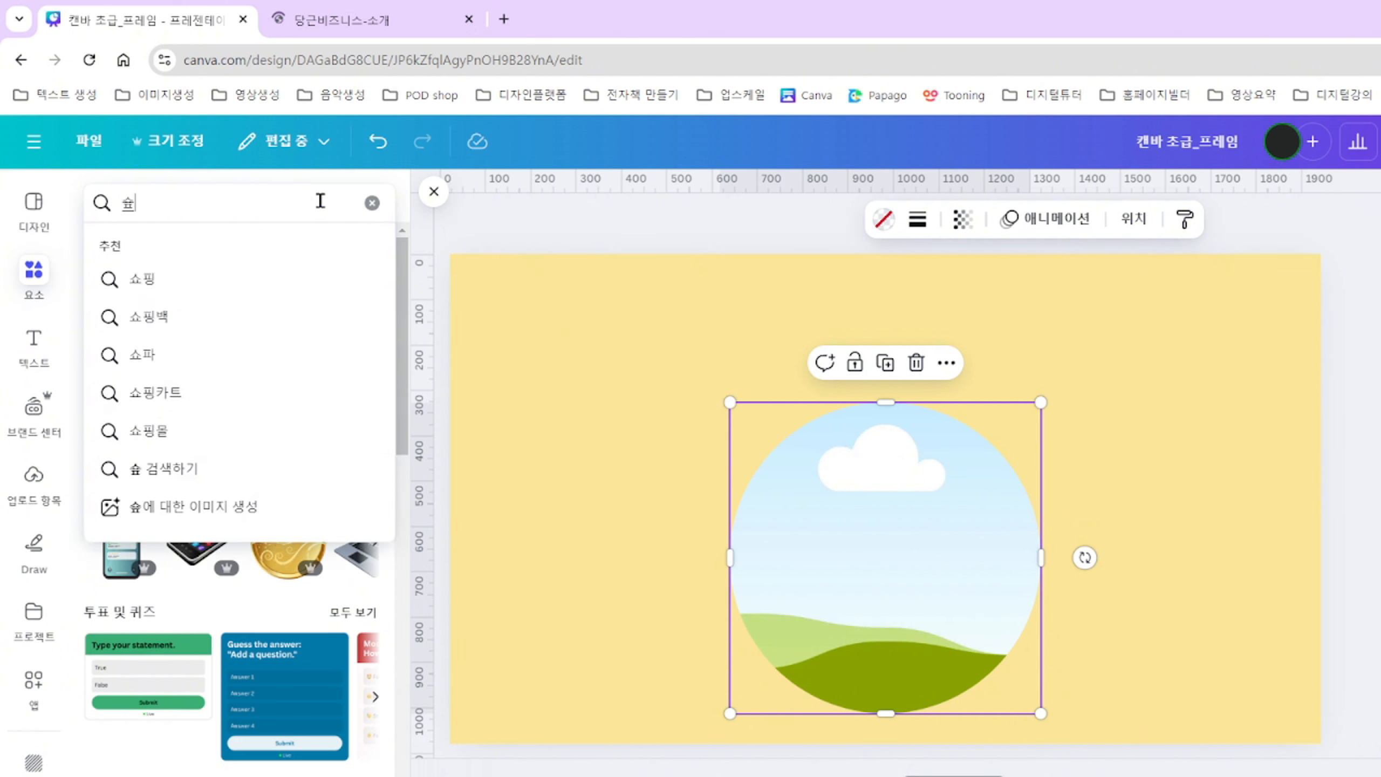
{"action": "key", "text": "Return"}
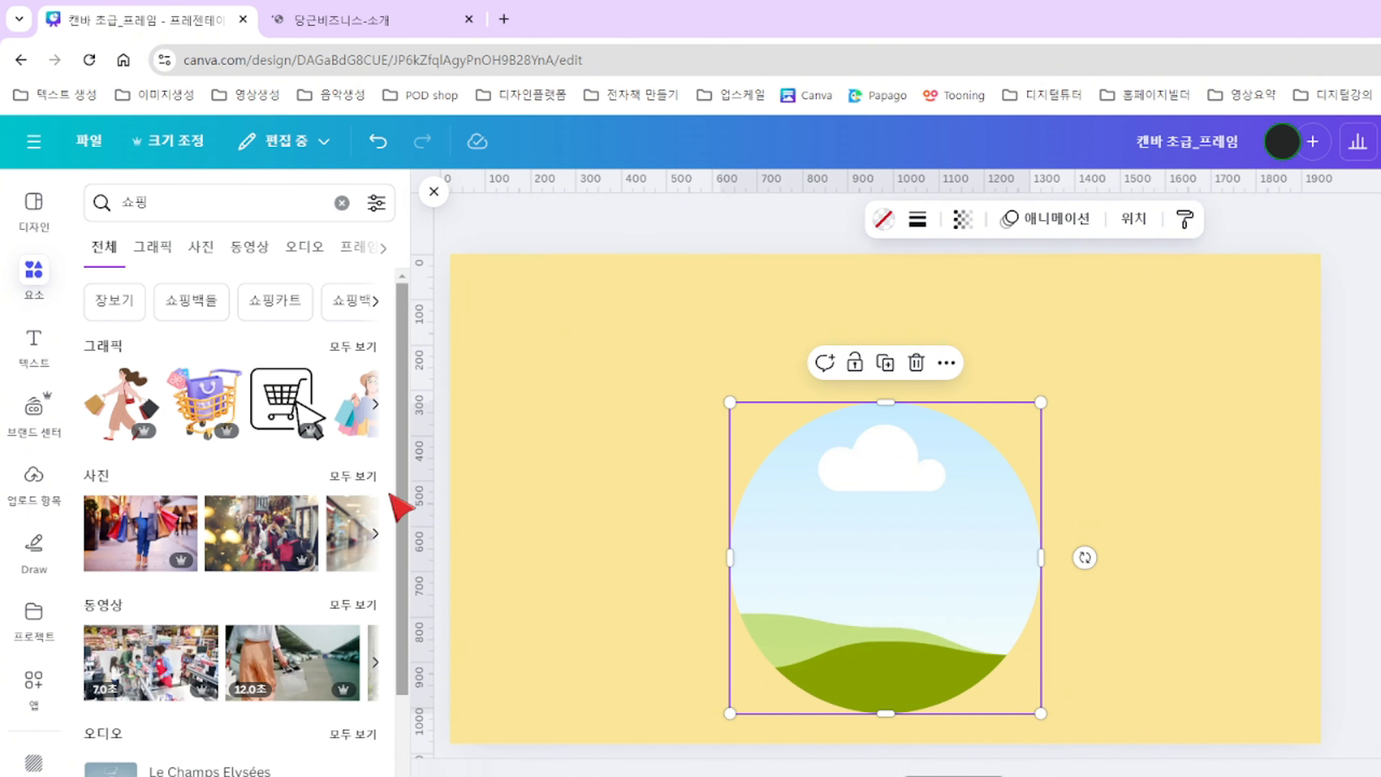
{"action": "left_click", "coordinate": [352, 349]}
{"action": "left_click", "coordinate": [199, 249]}
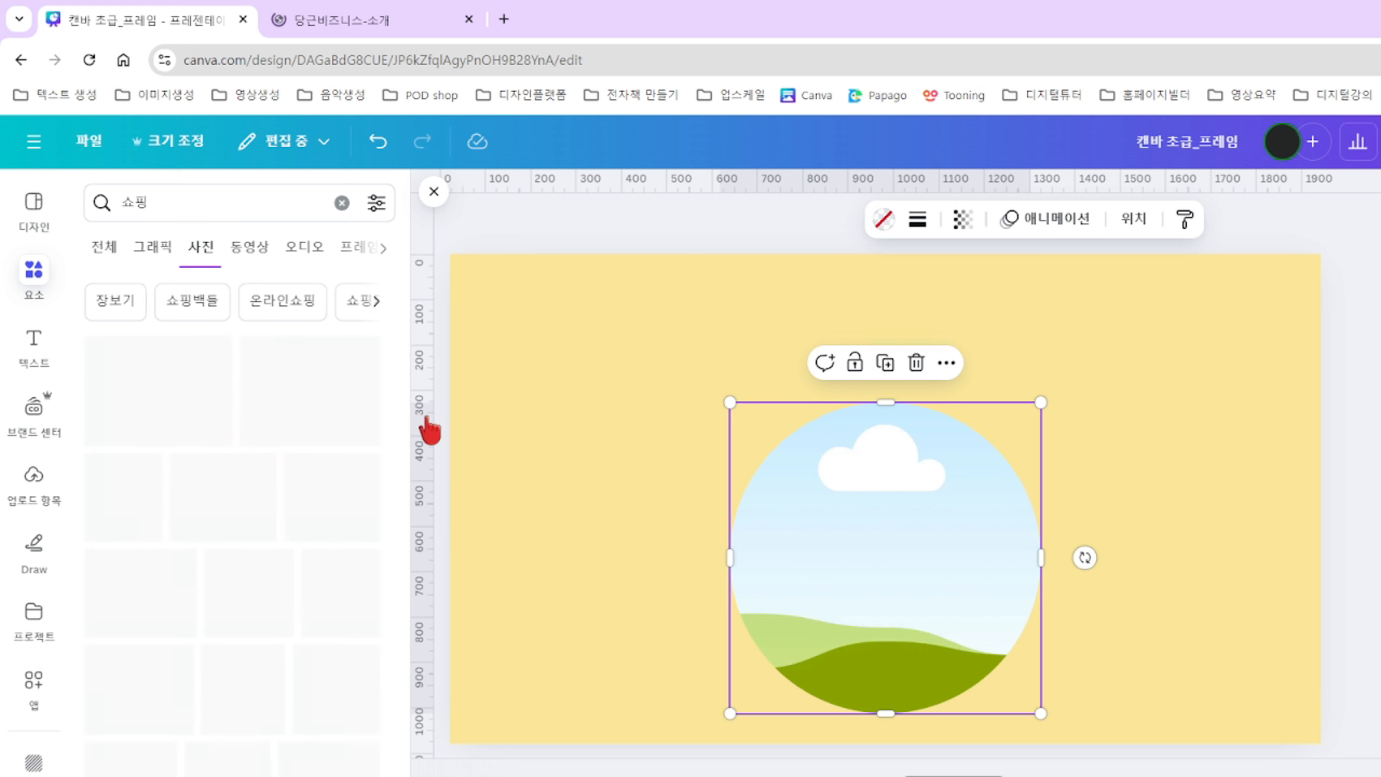
Add the photo of the woman with shopping bags on a pink background and place it inside the circular frame.
{"action": "scroll", "coordinate": [400, 486], "scroll_direction": "down", "scroll_amount": 5}
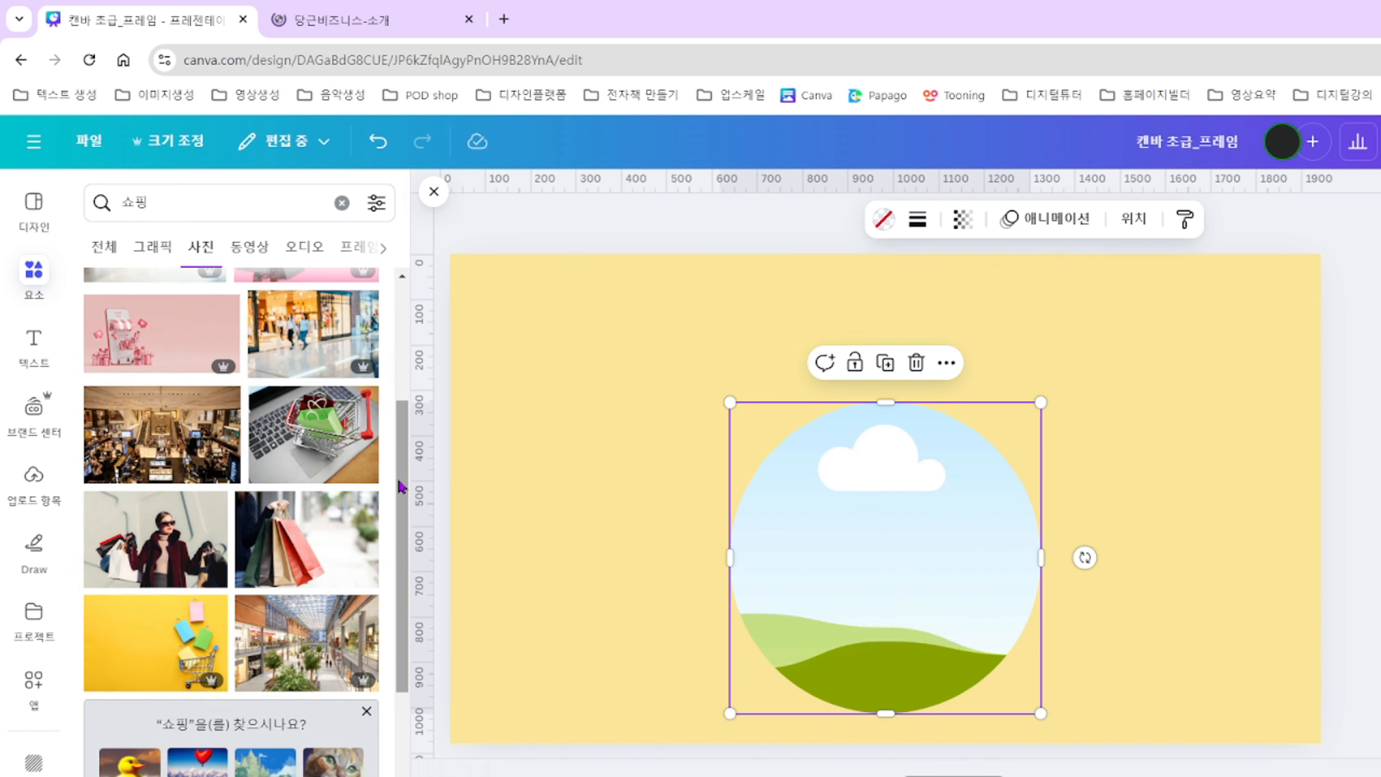
{"action": "scroll", "coordinate": [400, 486], "scroll_direction": "up", "scroll_amount": 5}
{"action": "left_click_drag", "start_coordinate": [307, 490], "coordinate": [767, 593]}
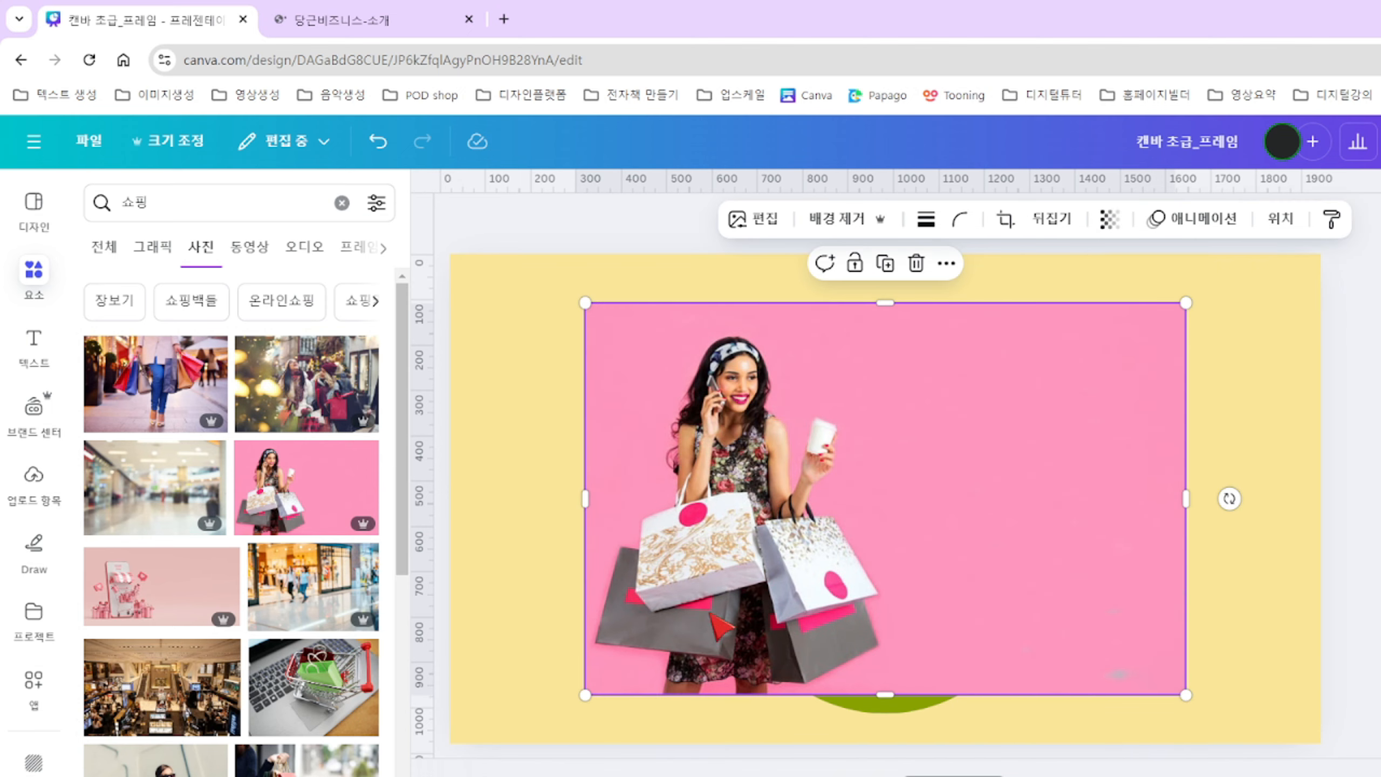
{"action": "left_click_drag", "start_coordinate": [919, 496], "coordinate": [937, 560]}
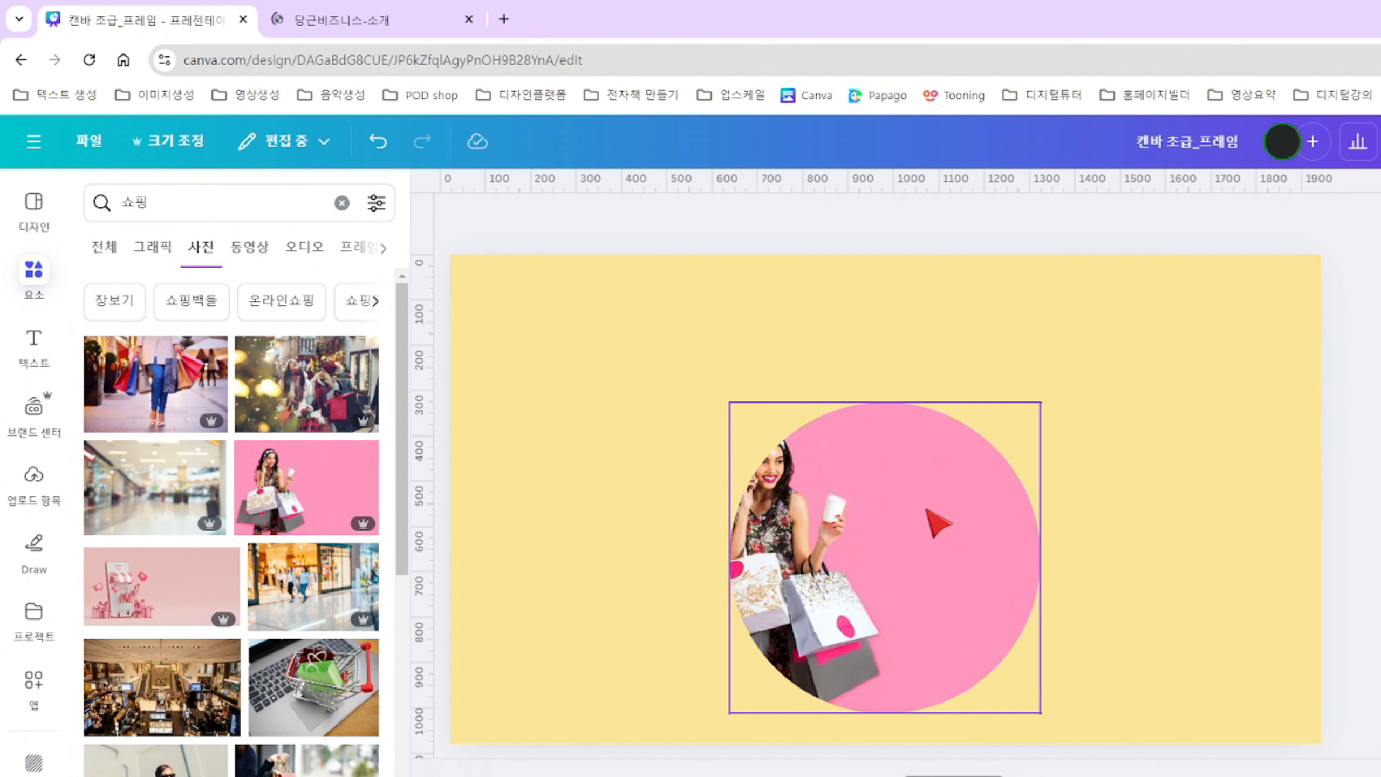
Enlarge and reposition the photo inside the circular frame so the woman's body and shopping bags fill the circle.
{"action": "right_click", "coordinate": [885, 609]}
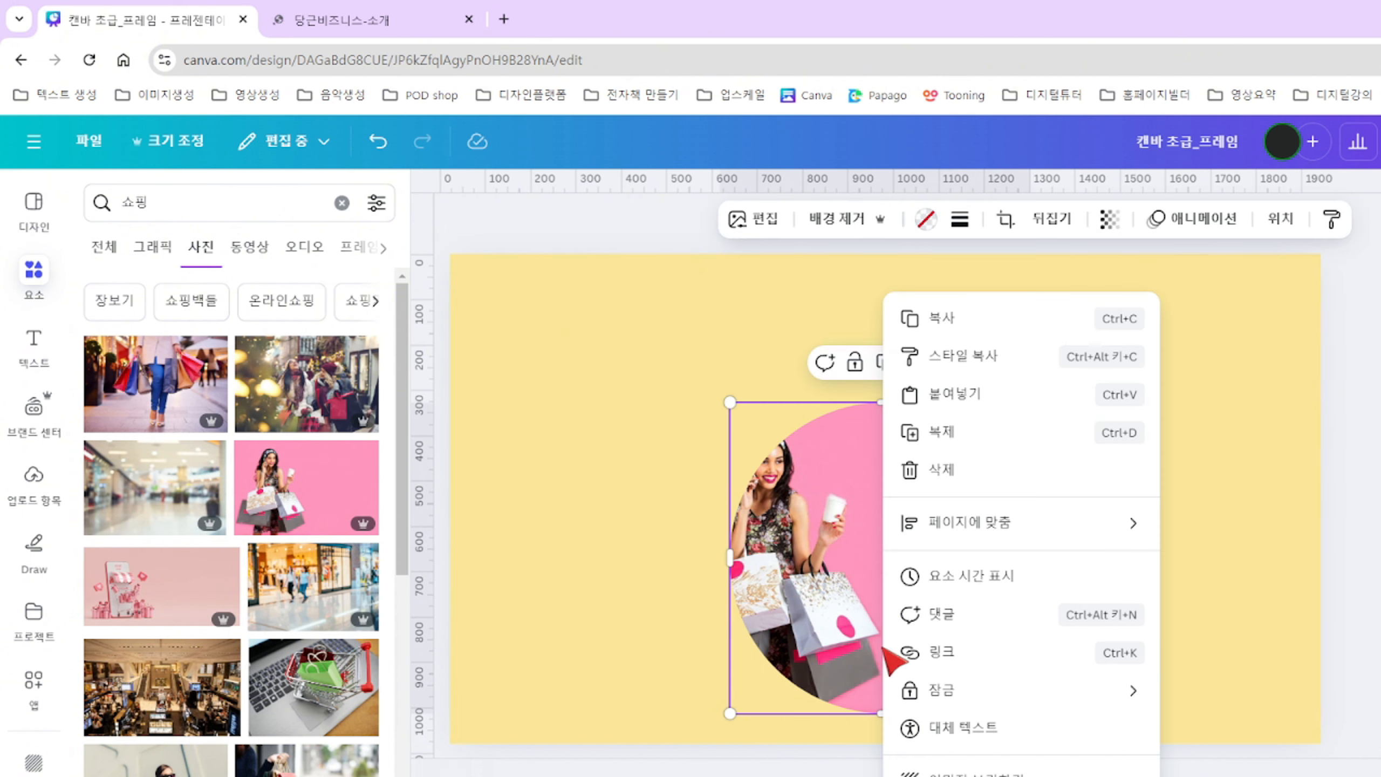
{"action": "left_click", "coordinate": [847, 522]}
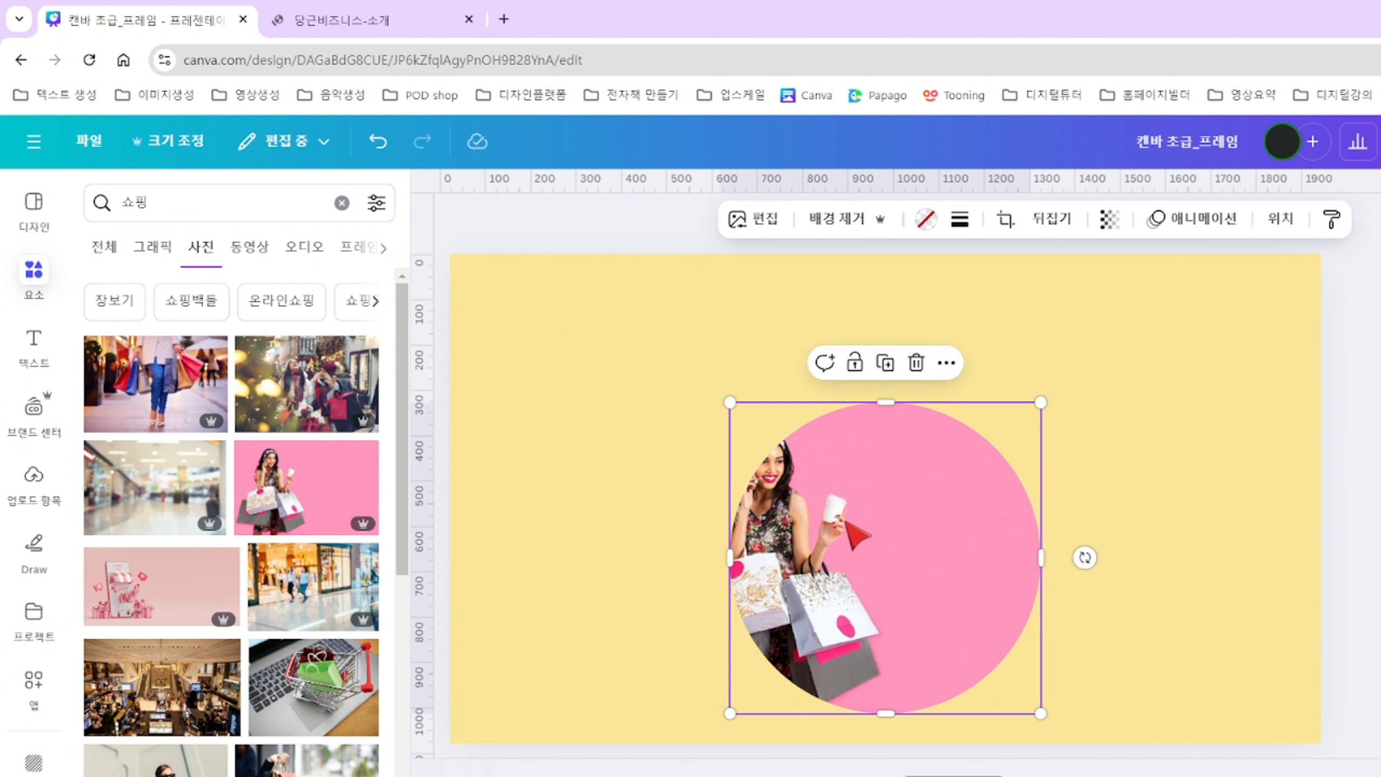
{"action": "double_click", "coordinate": [848, 524]}
{"action": "left_click_drag", "start_coordinate": [1122, 403], "coordinate": [1268, 306]}
{"action": "left_click_drag", "start_coordinate": [1027, 459], "coordinate": [1117, 464]}
{"action": "left_click_drag", "start_coordinate": [1338, 313], "coordinate": [1380, 282]}
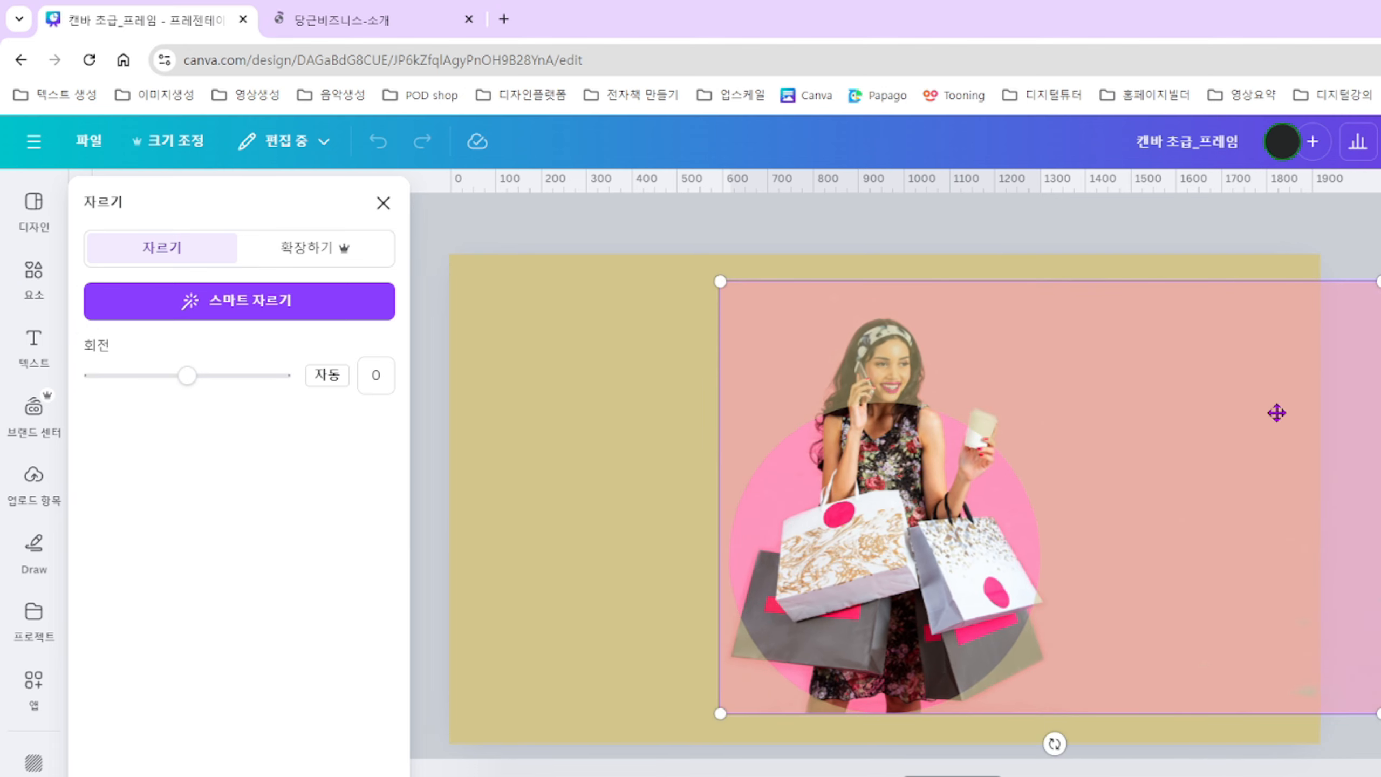
{"action": "key", "text": "Return"}
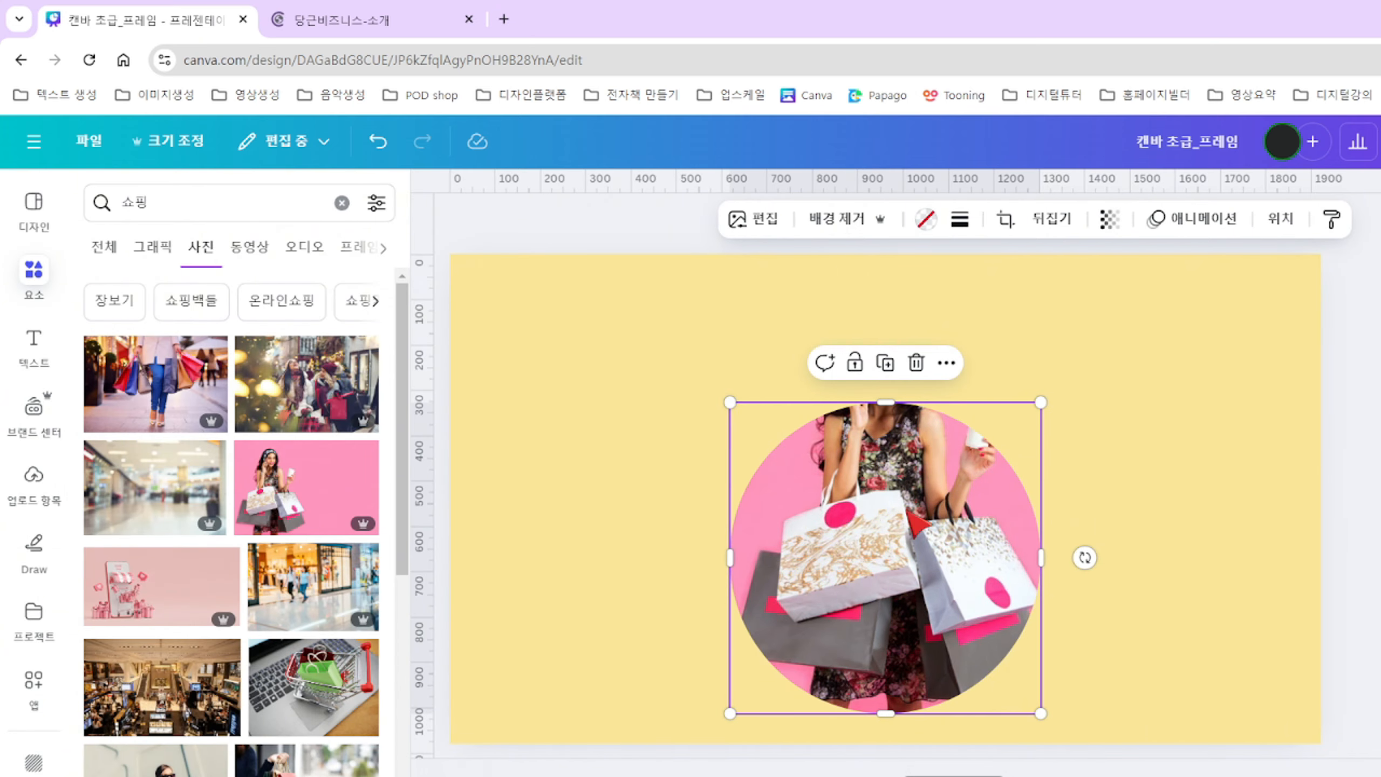
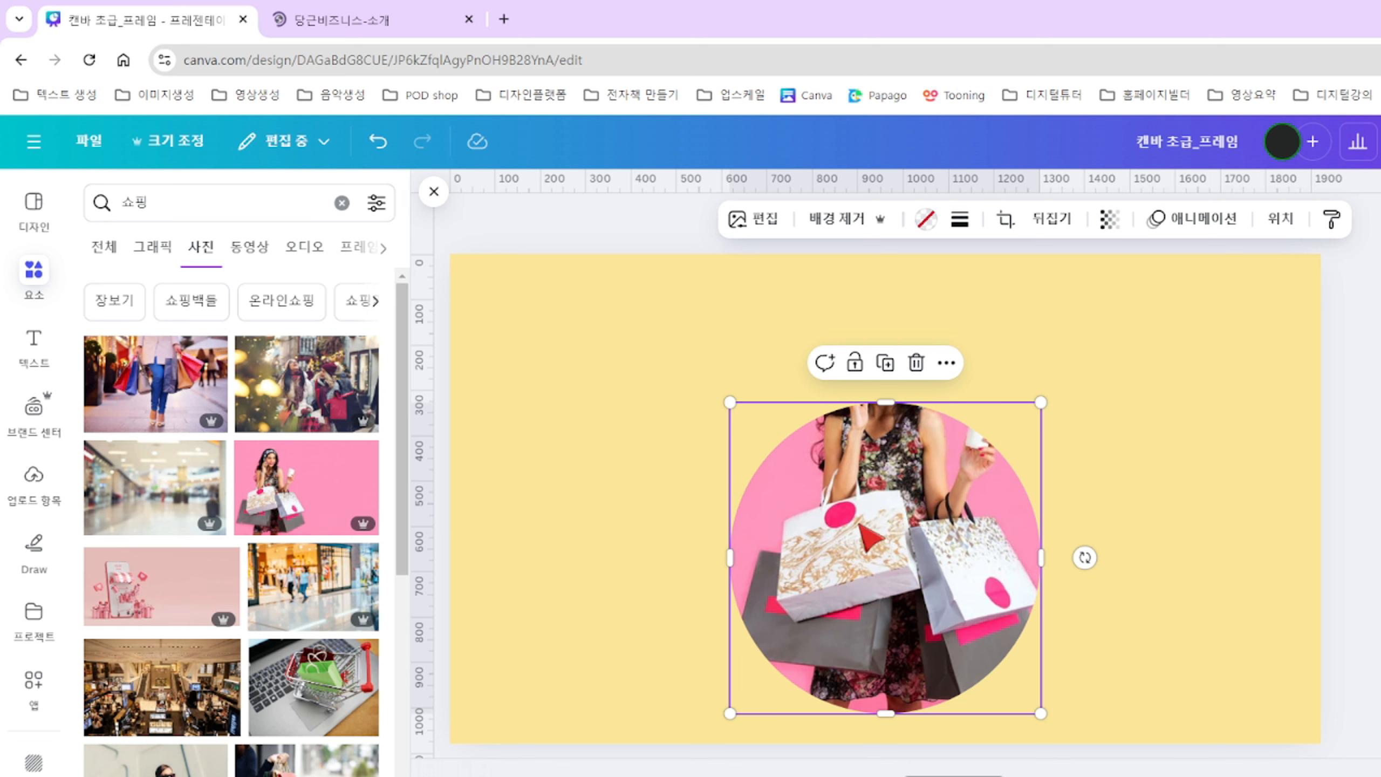
Add a second, loose copy of the shopping photo over the circular frame and lock the frame in place.
{"action": "left_click", "coordinate": [303, 516]}
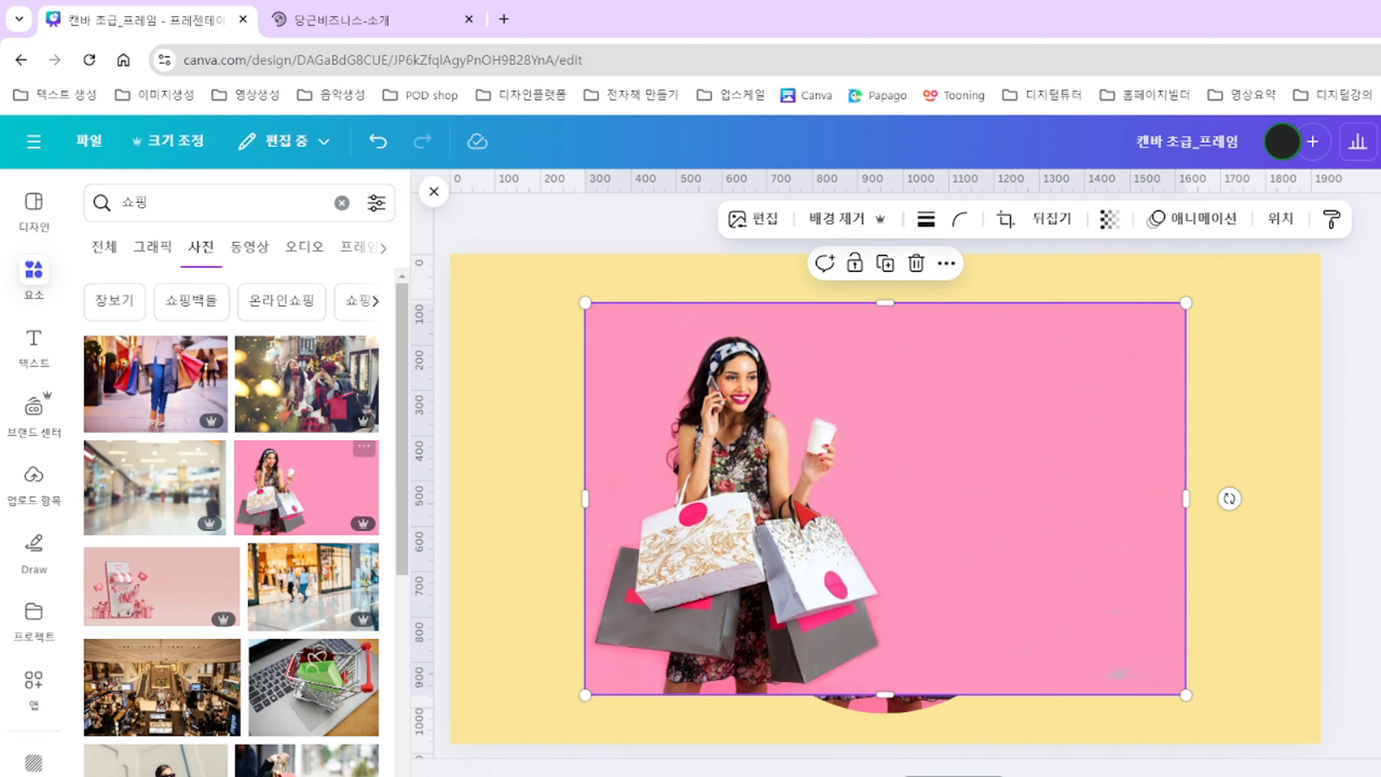
{"action": "left_click_drag", "start_coordinate": [934, 513], "coordinate": [604, 349]}
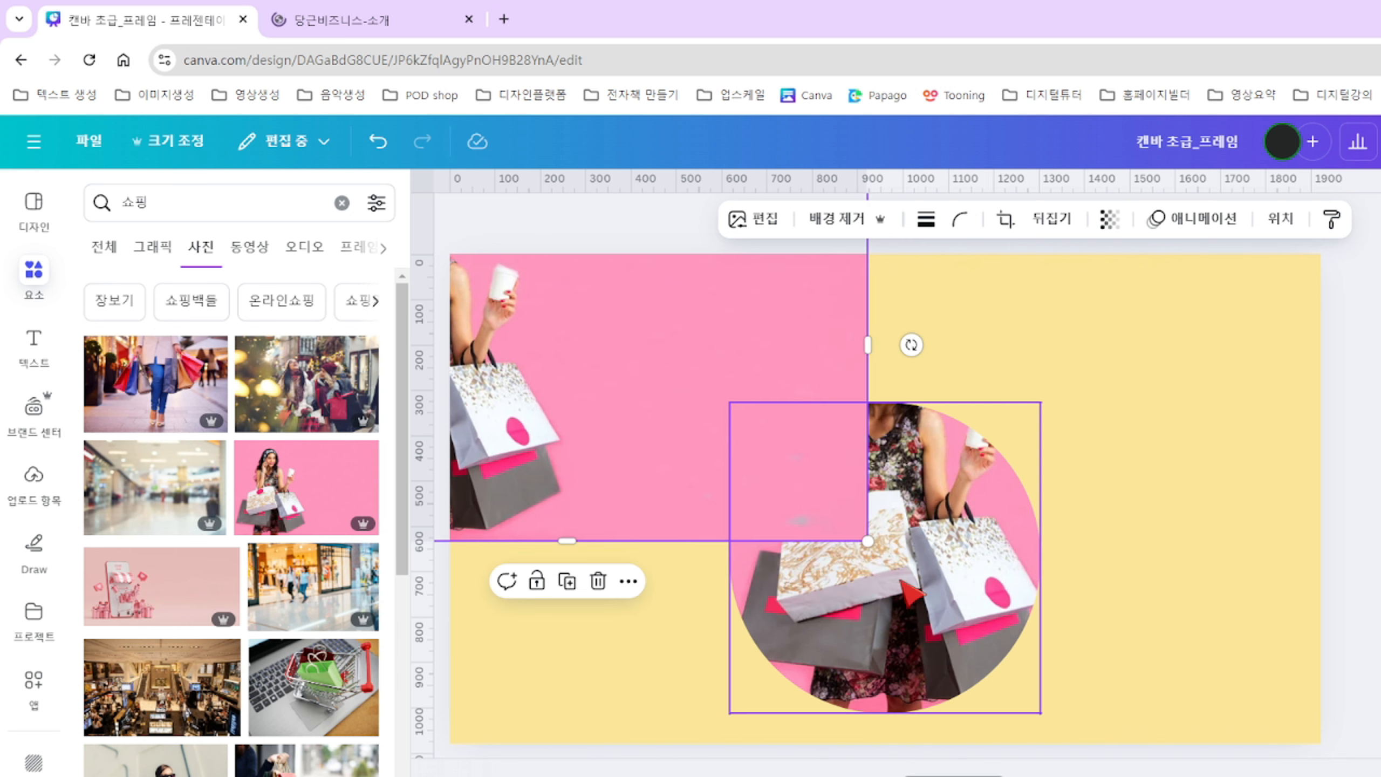
{"action": "left_click", "coordinate": [967, 610]}
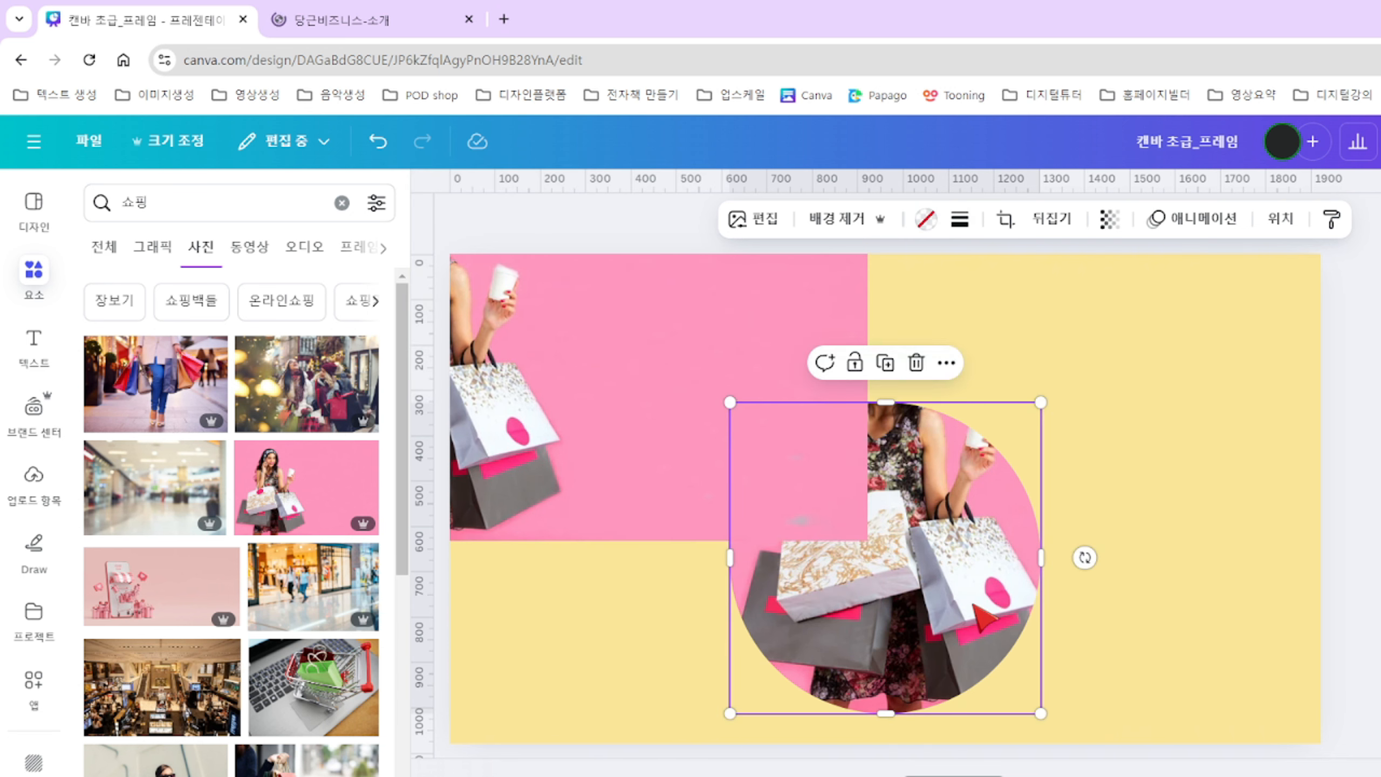
{"action": "right_click", "coordinate": [969, 589]}
{"action": "mouse_move", "coordinate": [1018, 692]}
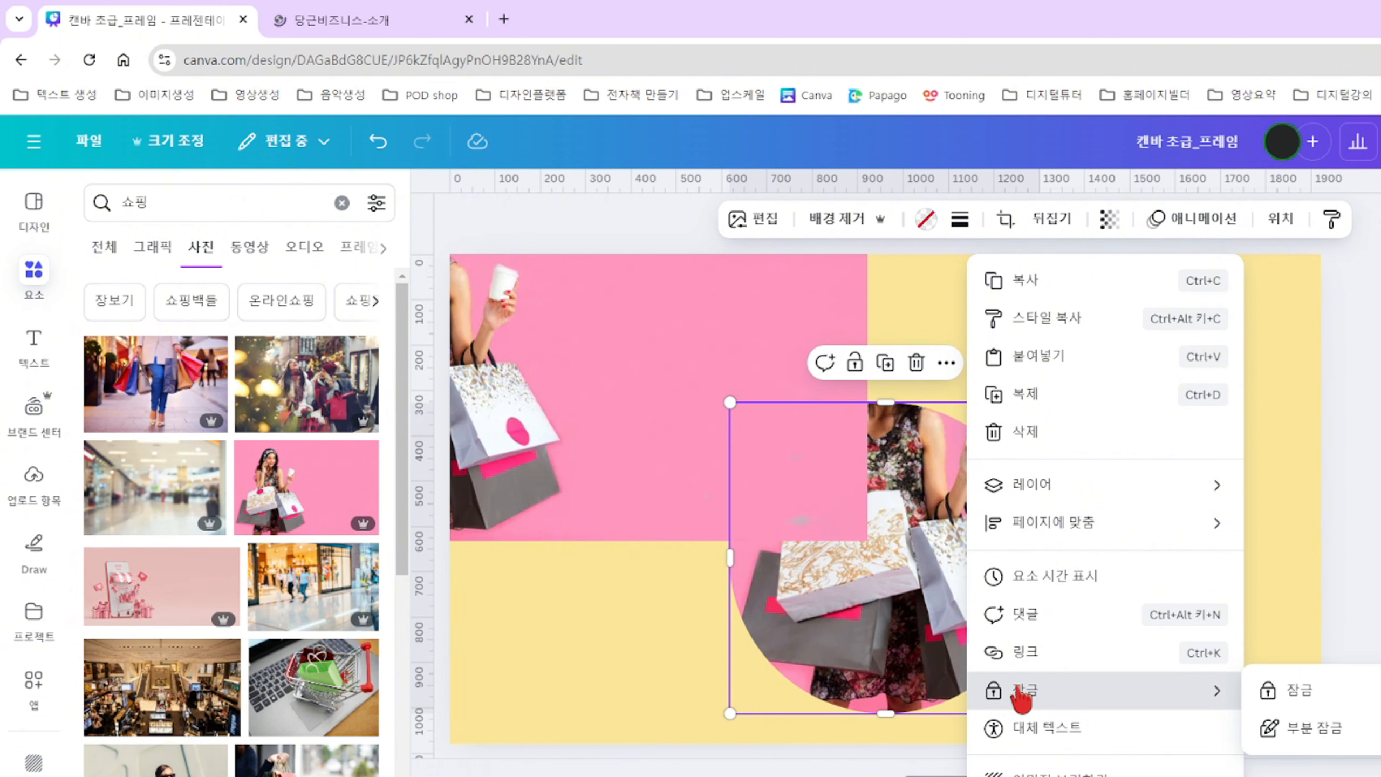
{"action": "left_click", "coordinate": [1328, 691]}
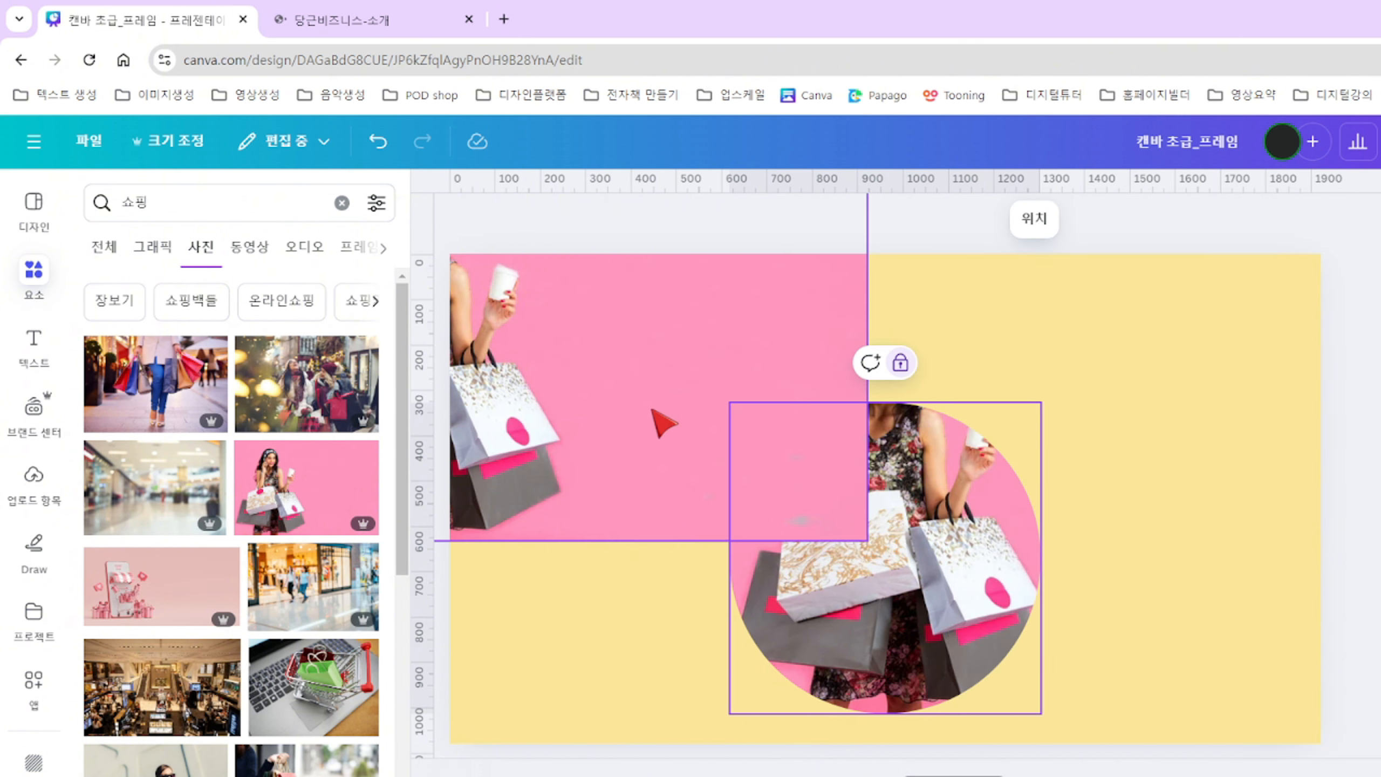
{"action": "left_click_drag", "start_coordinate": [663, 423], "coordinate": [992, 555]}
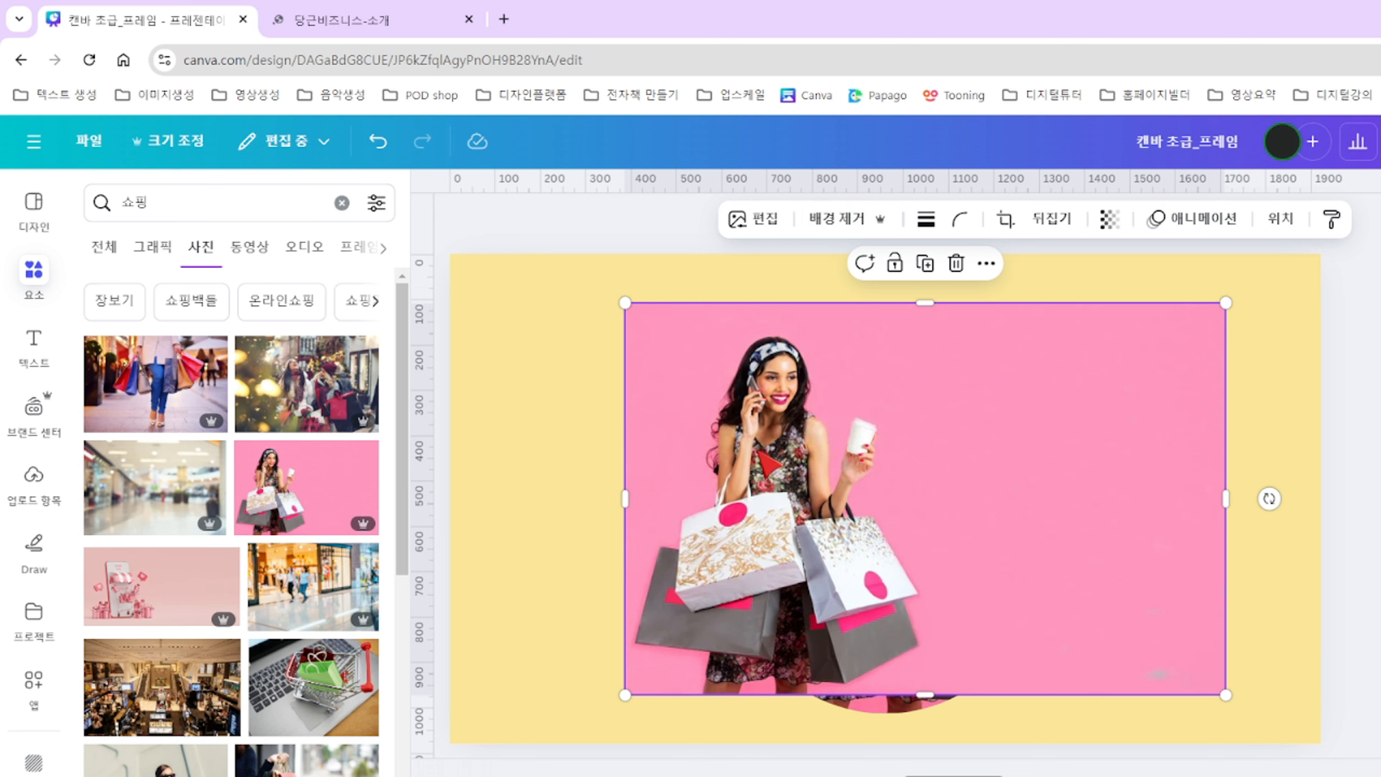
{"action": "left_click", "coordinate": [35, 692]}
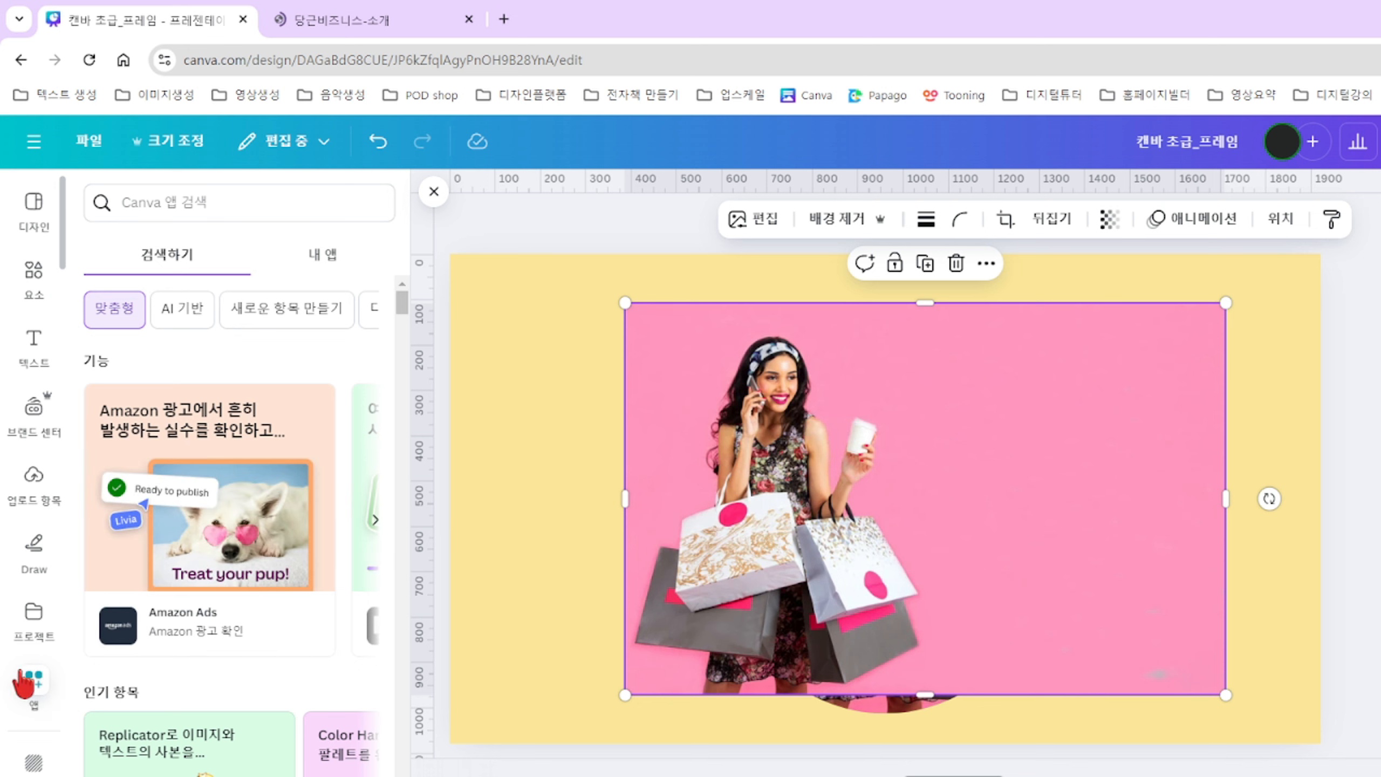
{"action": "left_click", "coordinate": [226, 209]}
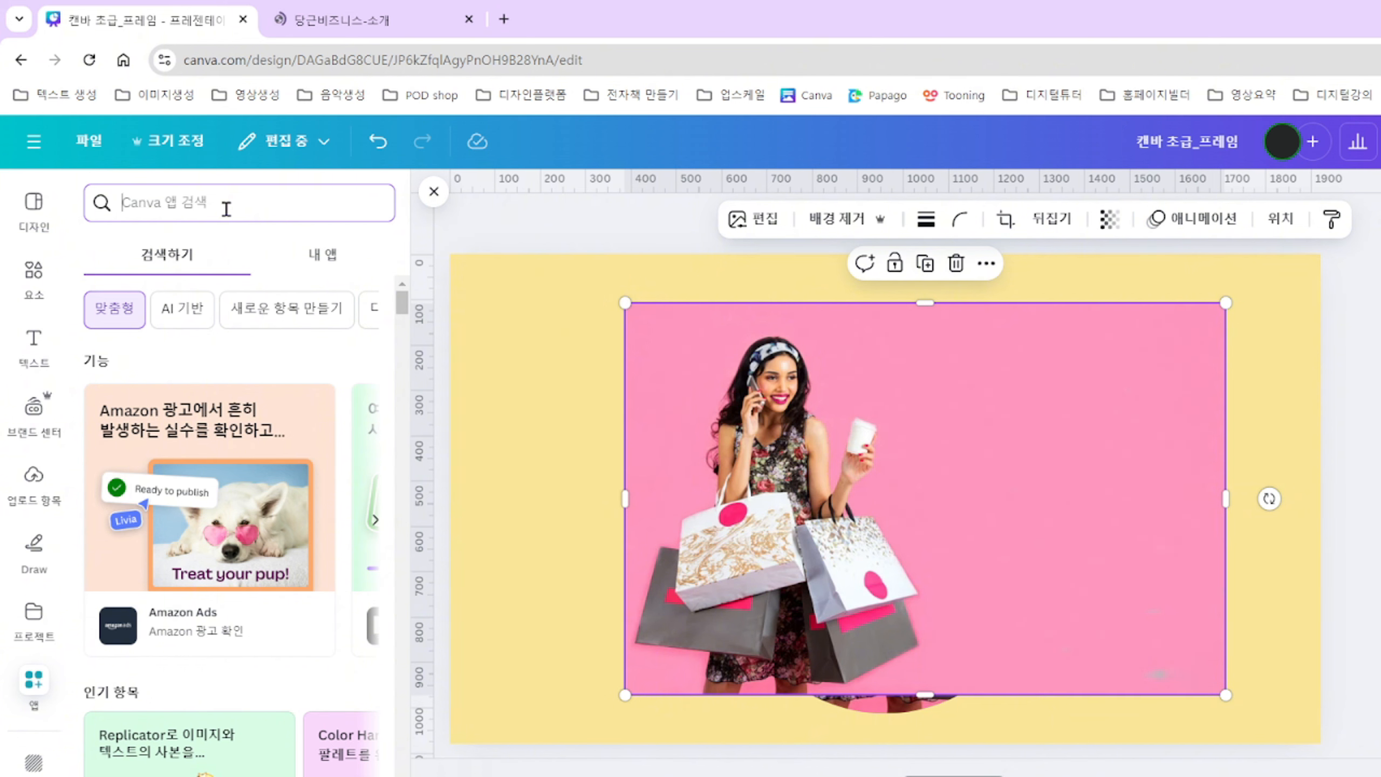
{"action": "type", "text": "BACKG"}
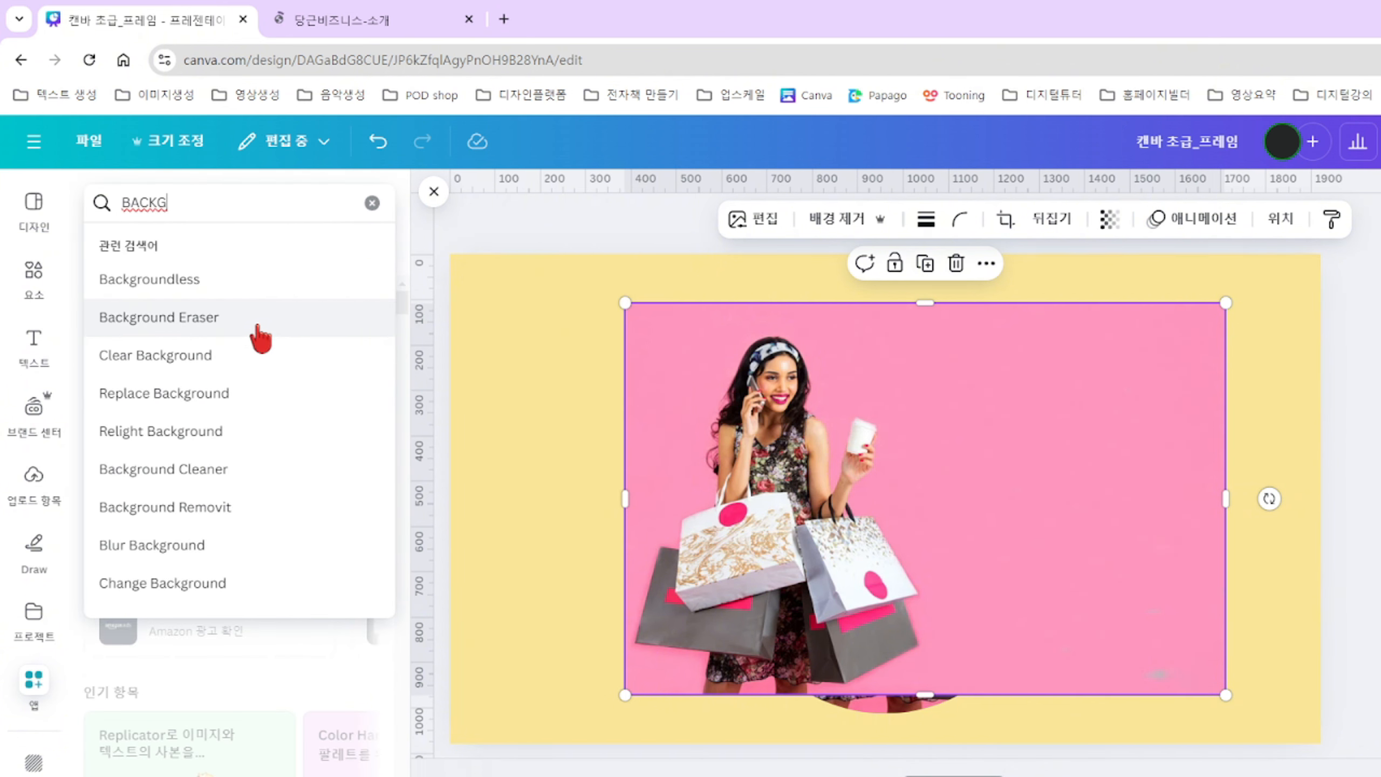
{"action": "left_click", "coordinate": [238, 370]}
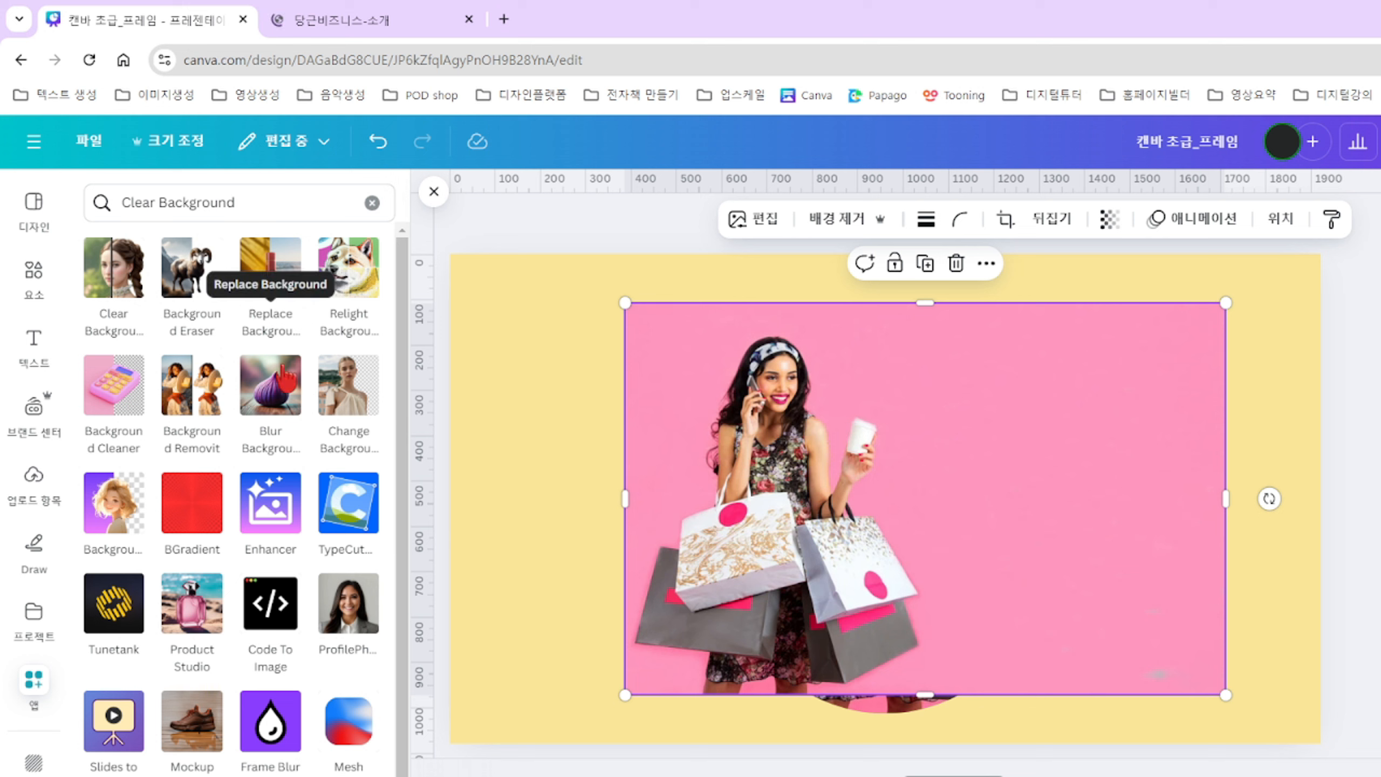
{"action": "left_click", "coordinate": [130, 285]}
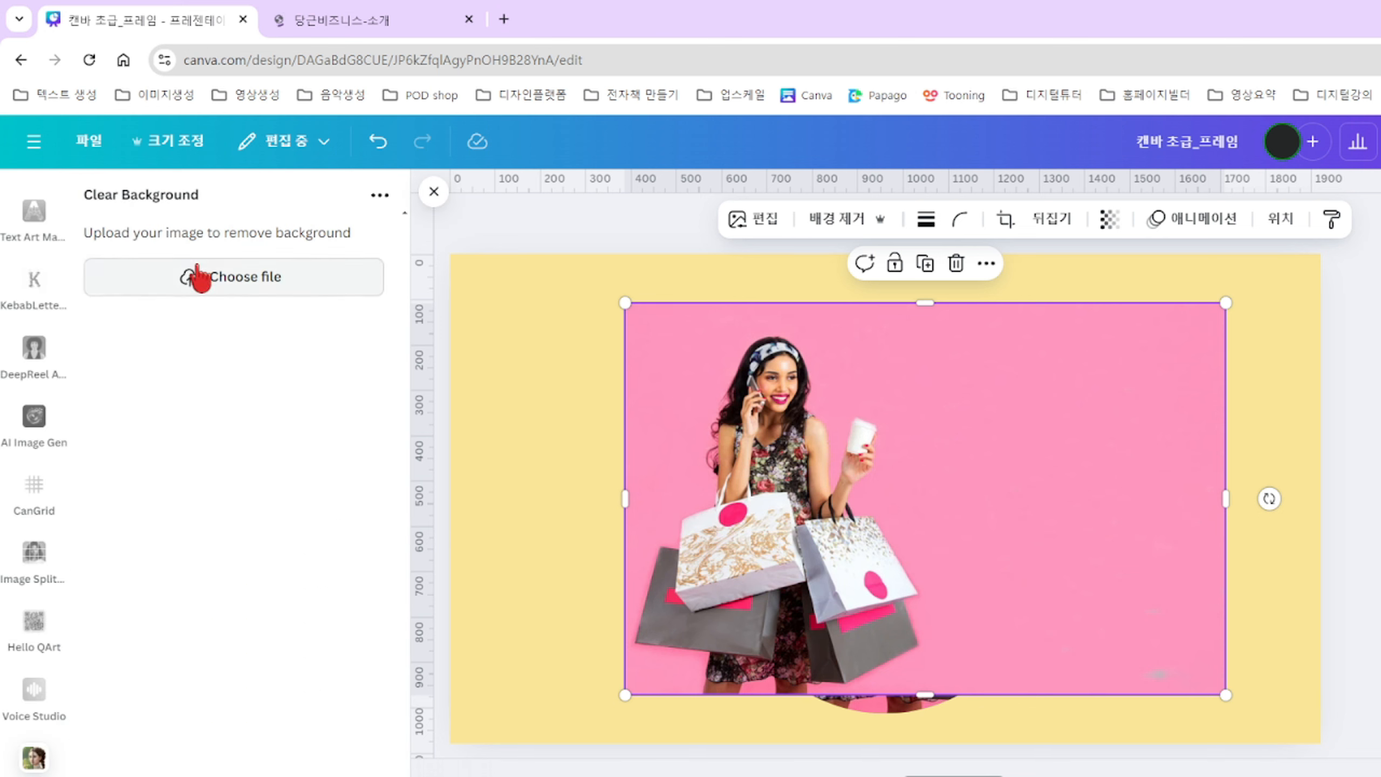
{"action": "left_click", "coordinate": [265, 288]}
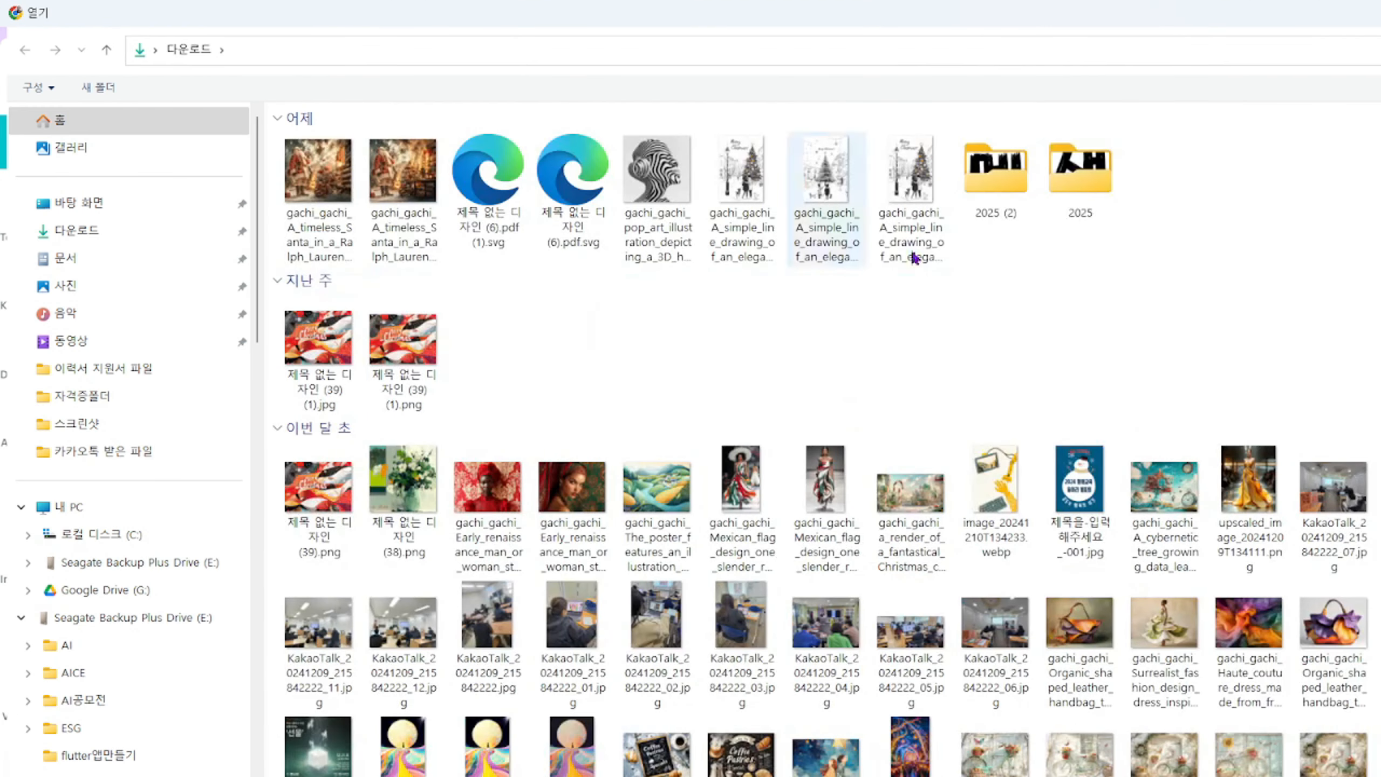
{"action": "key", "text": "Escape"}
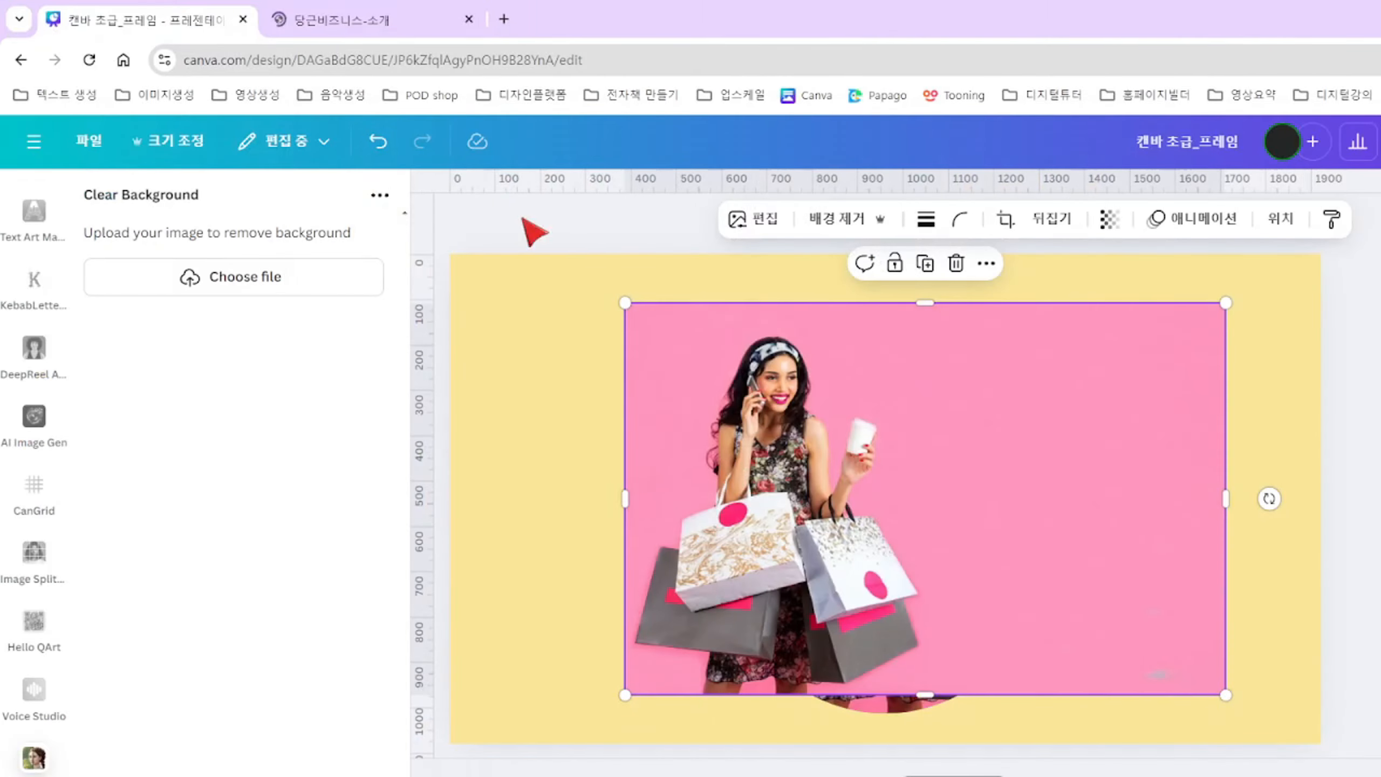
{"action": "left_click", "coordinate": [432, 193]}
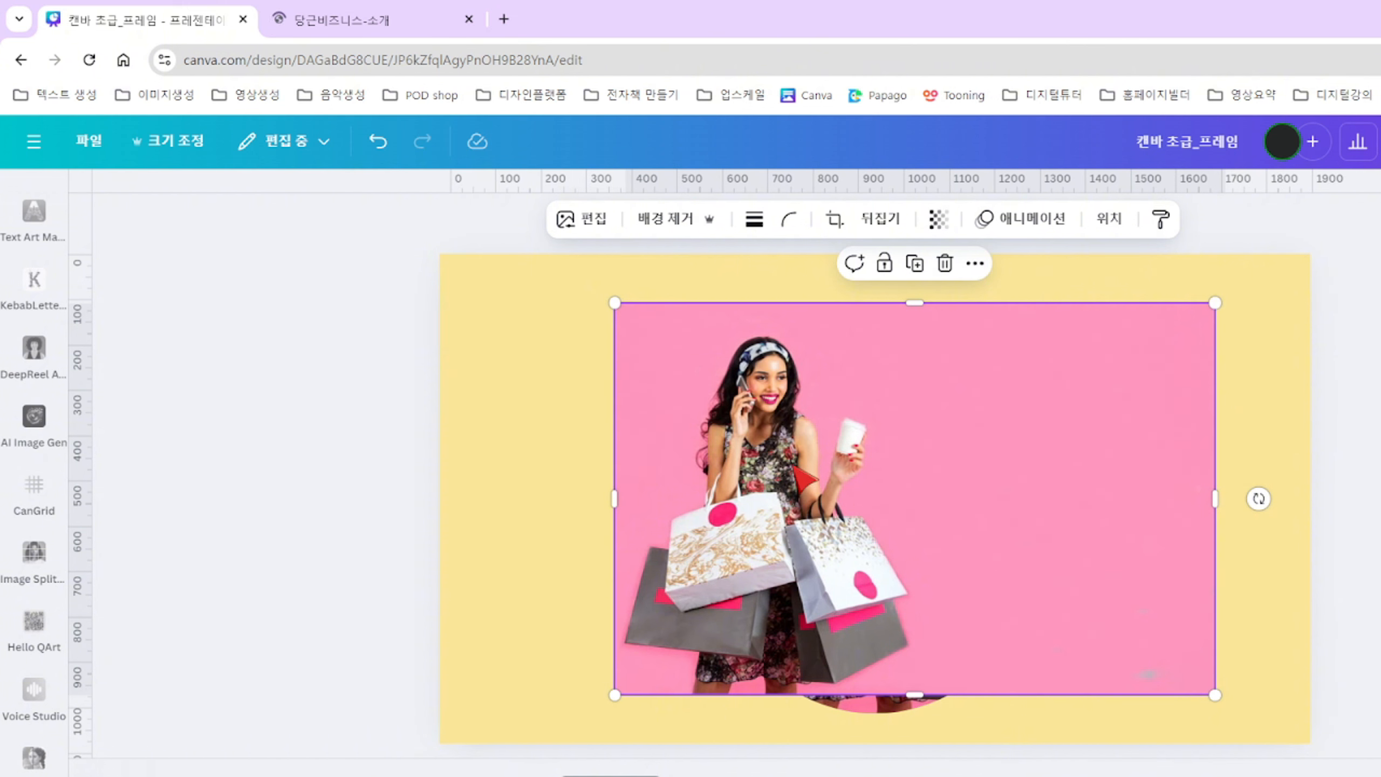
Shift the loose shopping photo slightly down over the circular frame and remove its pink background.
{"action": "left_click_drag", "start_coordinate": [917, 446], "coordinate": [875, 473]}
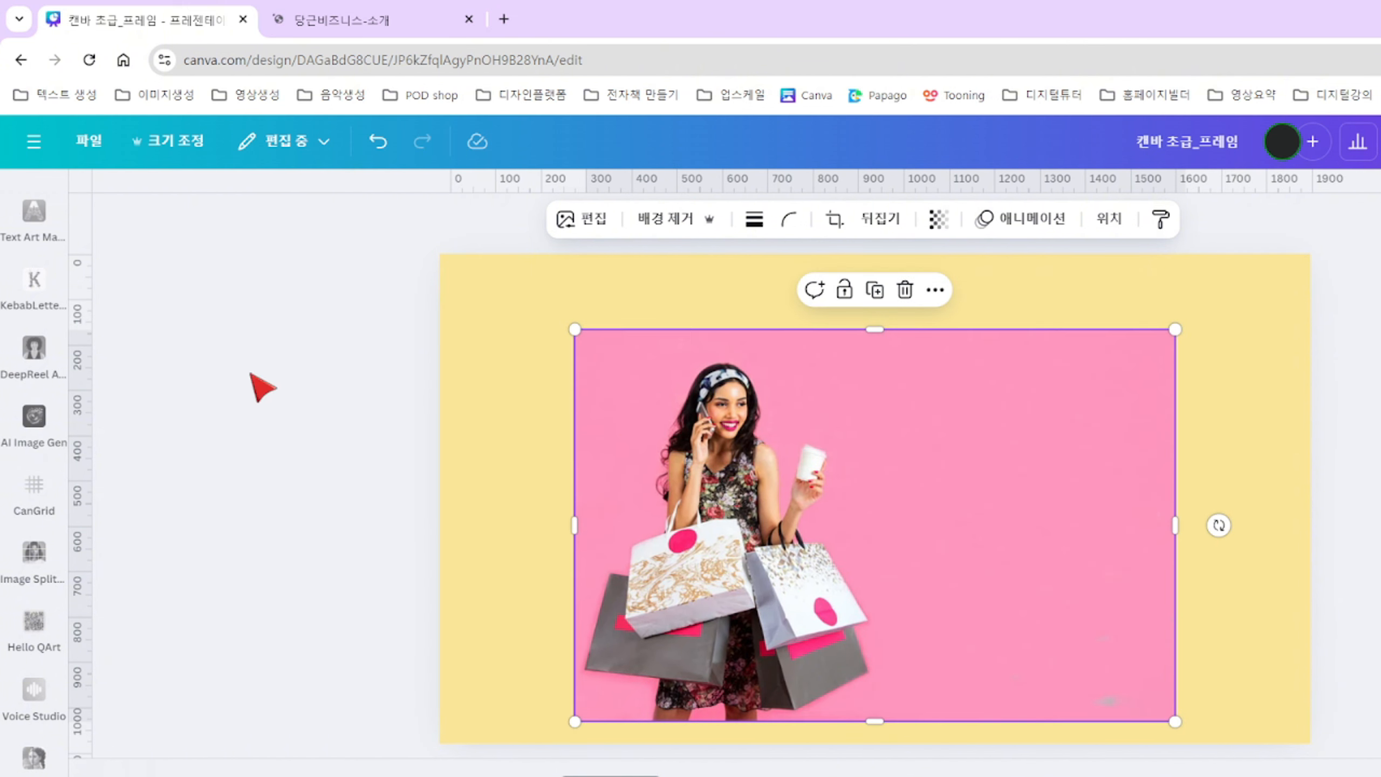
{"action": "scroll", "coordinate": [54, 481], "scroll_direction": "up", "scroll_amount": 5}
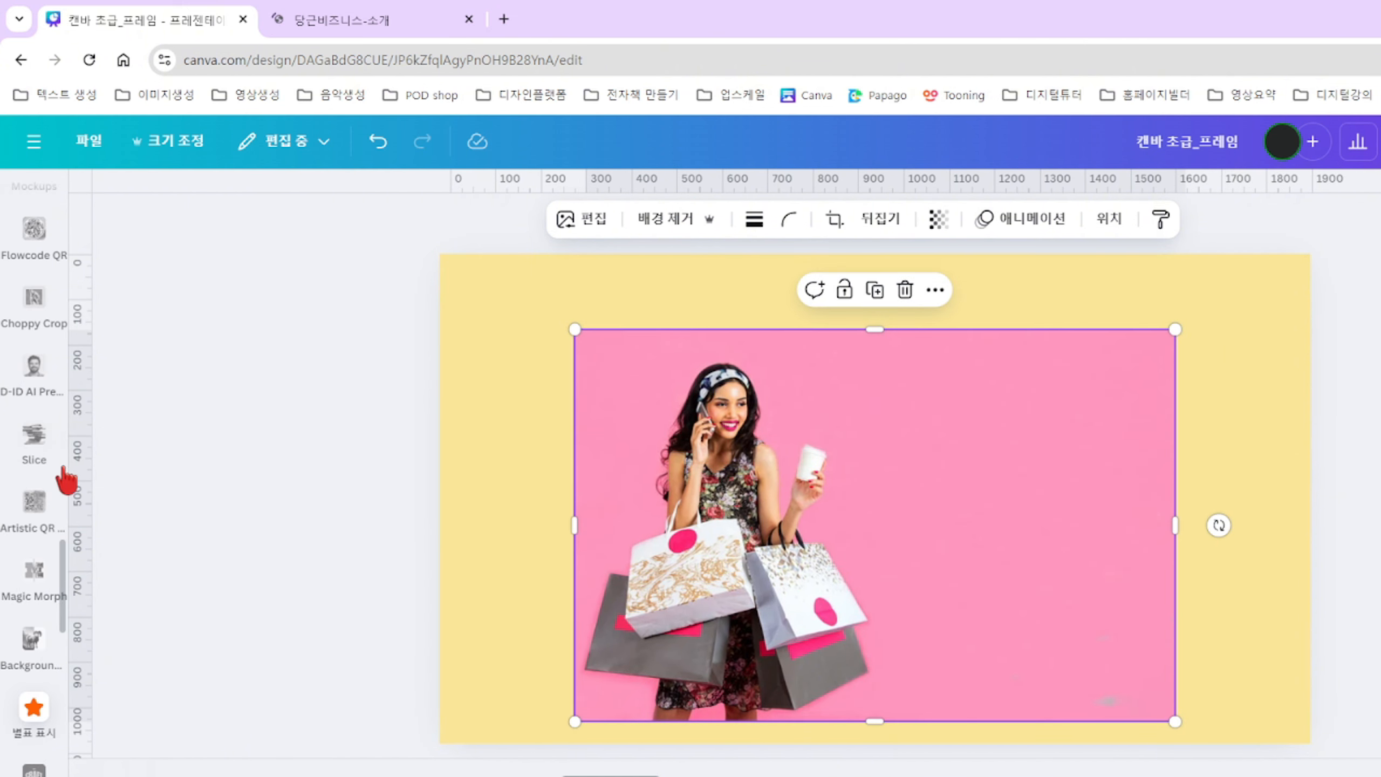
{"action": "scroll", "coordinate": [66, 588], "scroll_direction": "up", "scroll_amount": 8}
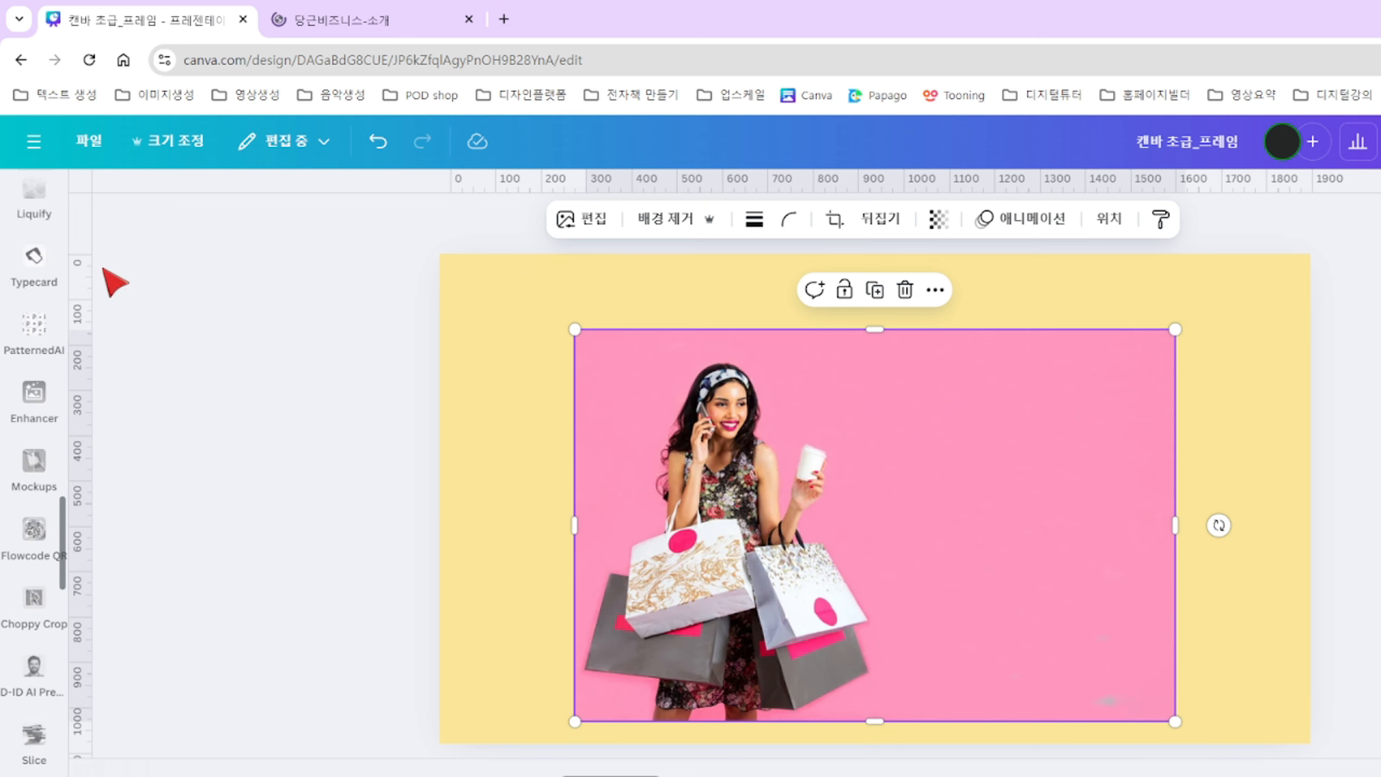
{"action": "scroll", "coordinate": [56, 576], "scroll_direction": "up", "scroll_amount": 5}
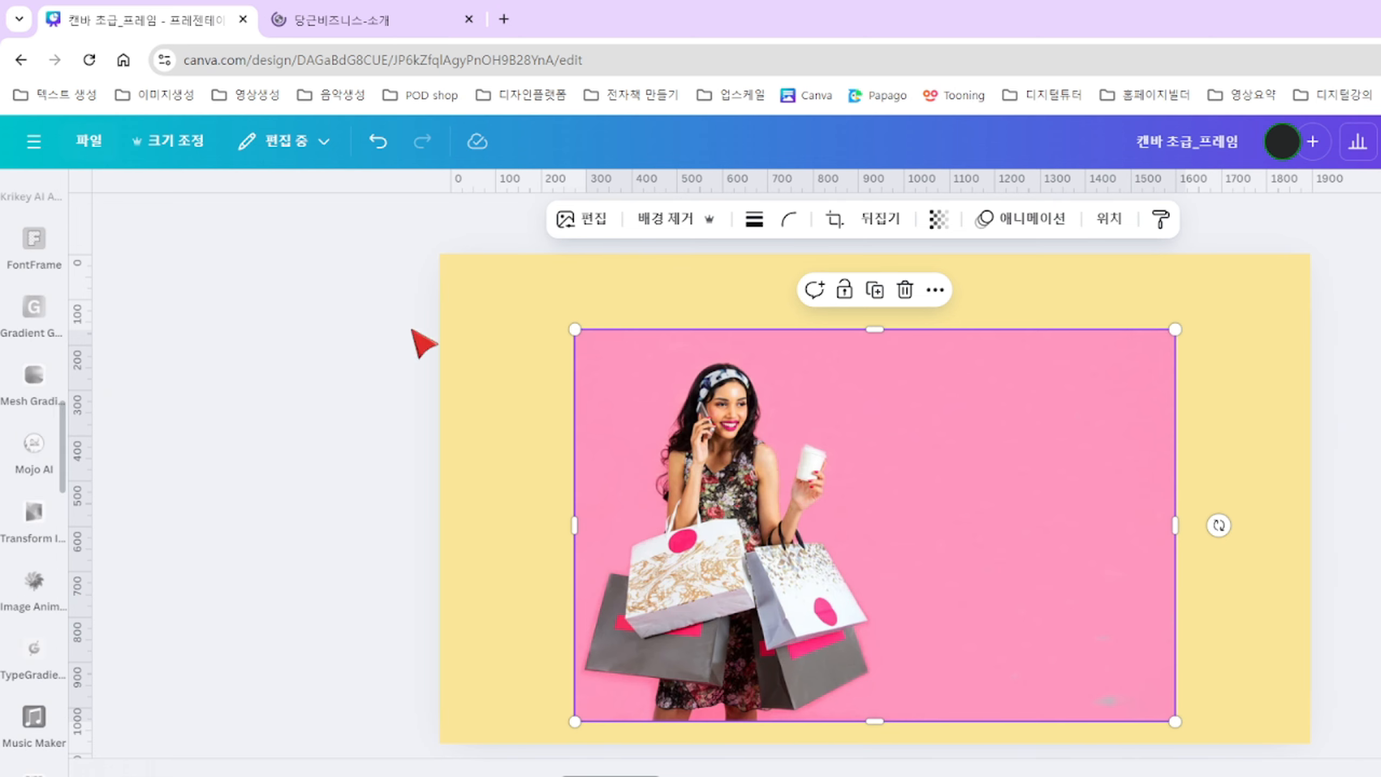
{"action": "left_click", "coordinate": [675, 222]}
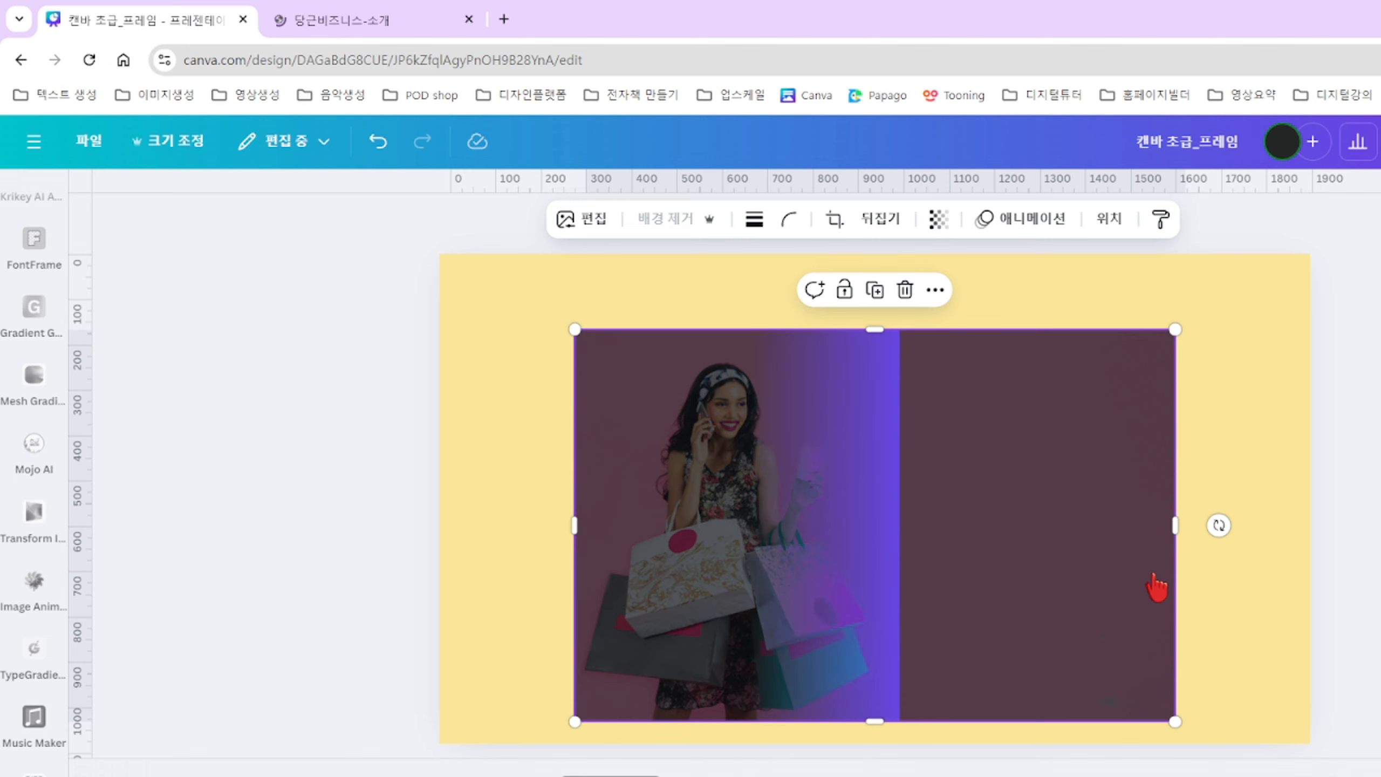
Move the cut-out woman clear of the circular frame and crop away the empty area beside her coffee cup.
{"action": "left_click_drag", "start_coordinate": [698, 541], "coordinate": [572, 498]}
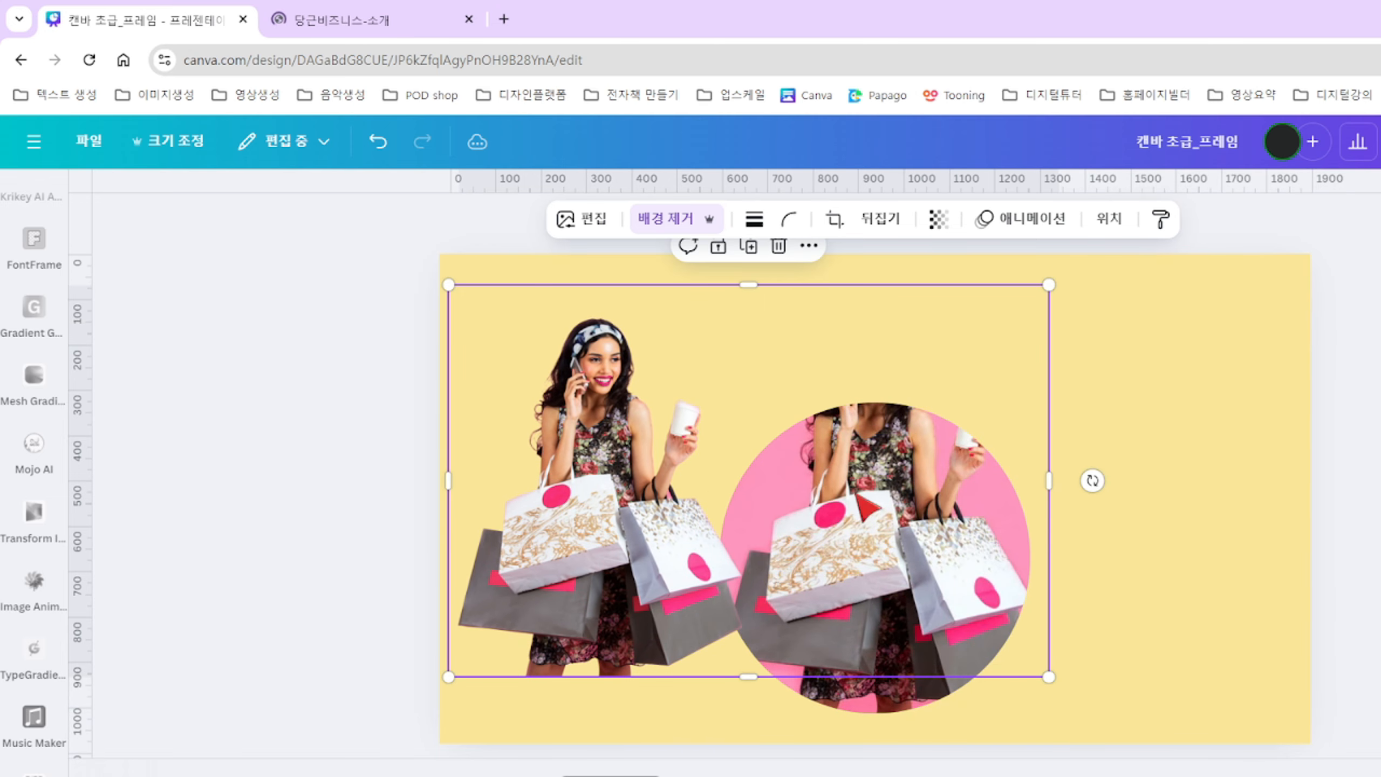
{"action": "left_click_drag", "start_coordinate": [893, 520], "coordinate": [821, 478]}
{"action": "left_click_drag", "start_coordinate": [966, 438], "coordinate": [689, 440]}
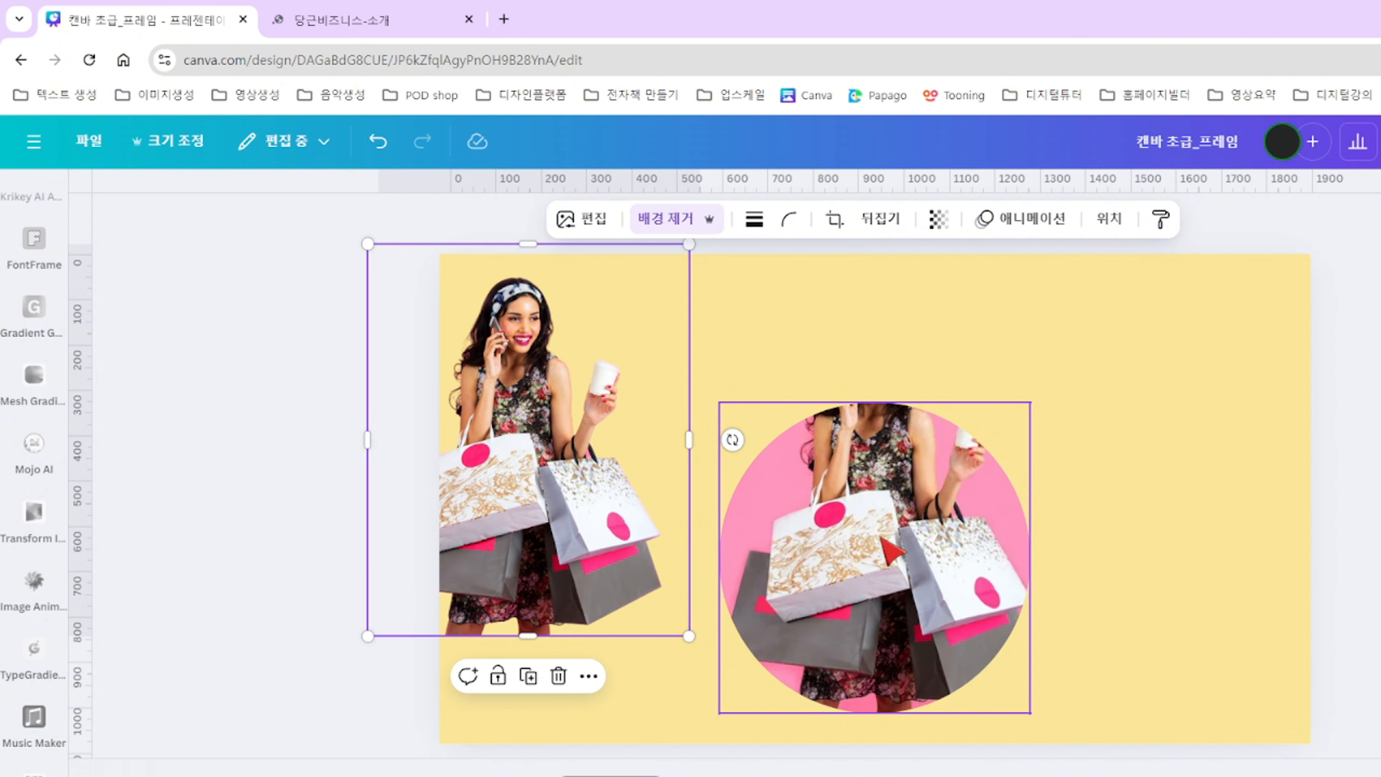
Place the cut-out woman over the circular frame and enlarge her to match the size and position of the framed woman.
{"action": "left_click_drag", "start_coordinate": [669, 522], "coordinate": [930, 585]}
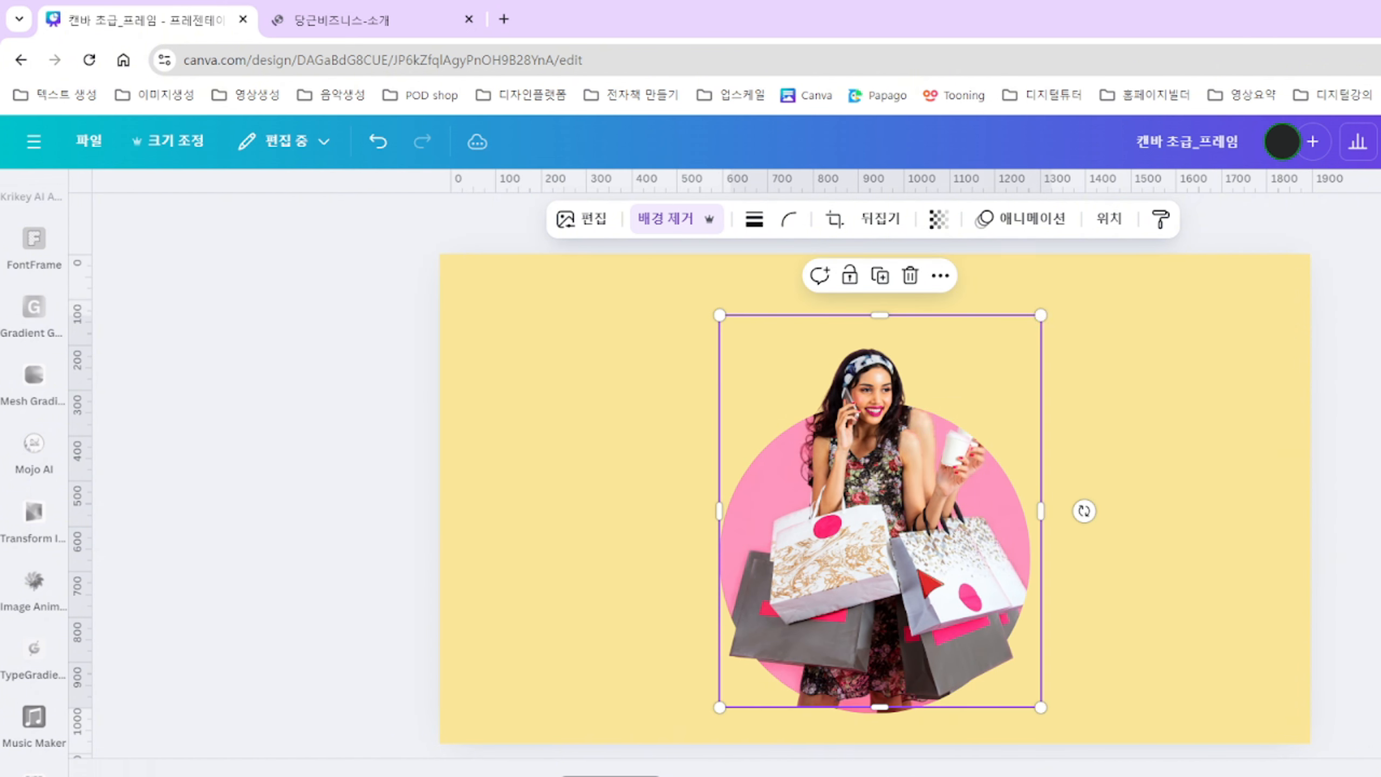
{"action": "left_click_drag", "start_coordinate": [1040, 315], "coordinate": [1110, 254]}
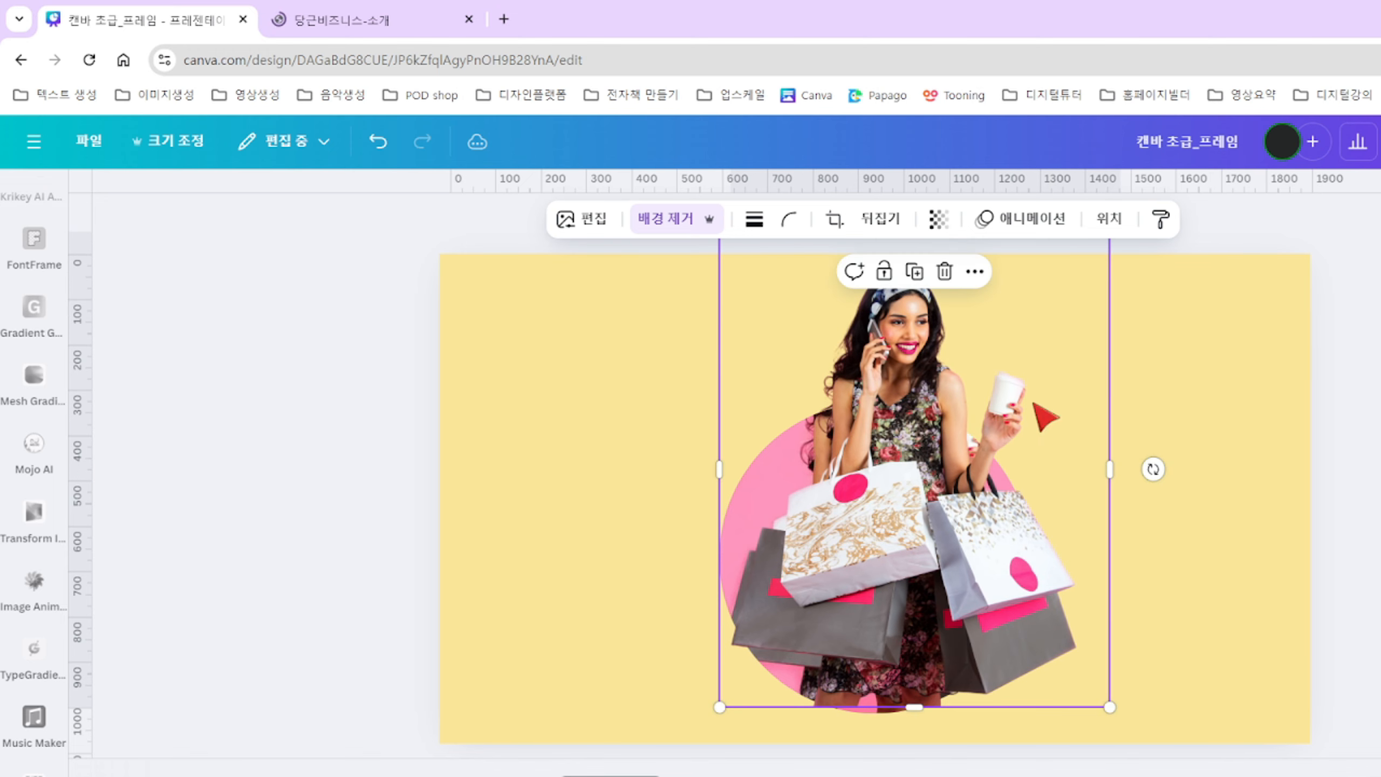
{"action": "left_click_drag", "start_coordinate": [939, 521], "coordinate": [931, 521]}
{"action": "left_click_drag", "start_coordinate": [1023, 505], "coordinate": [1014, 505]}
{"action": "left_click_drag", "start_coordinate": [1091, 254], "coordinate": [1068, 278]}
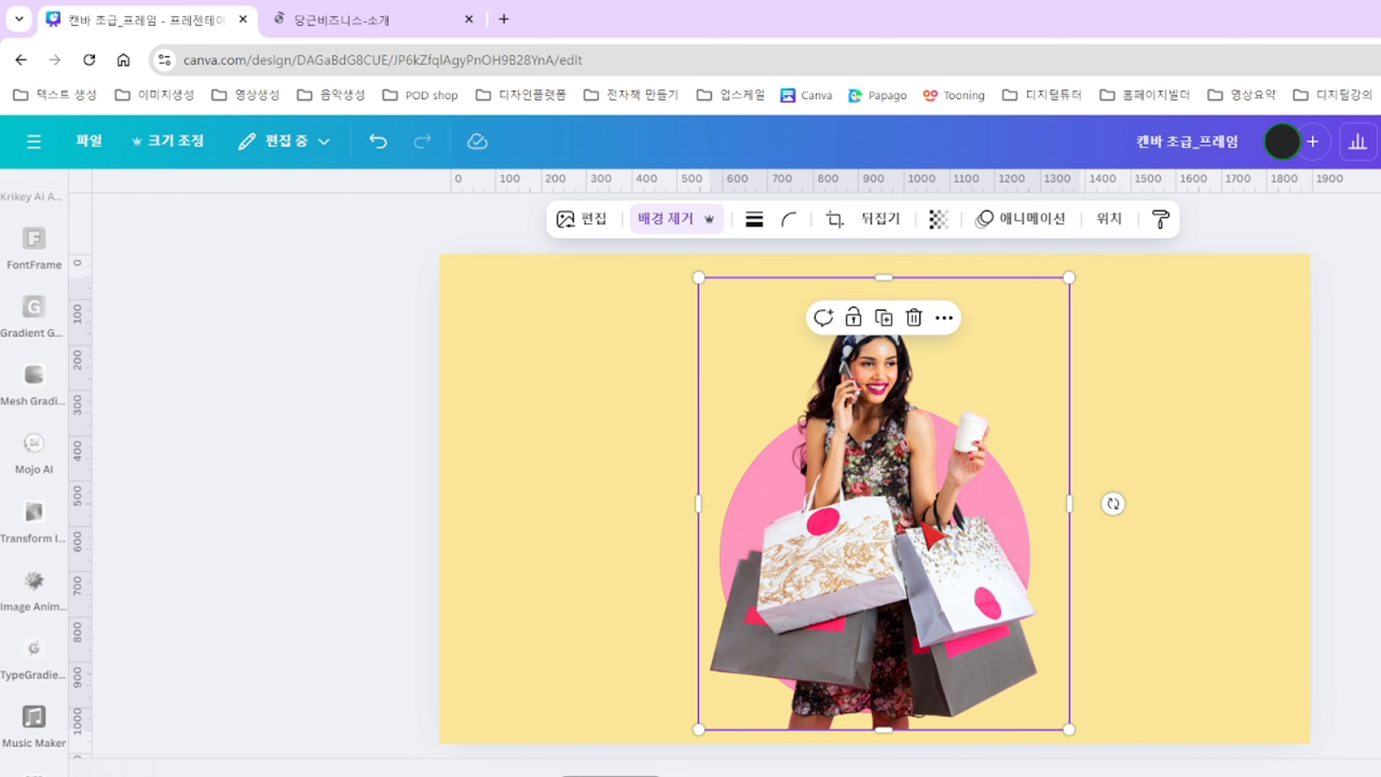
{"action": "left_click", "coordinate": [1153, 533]}
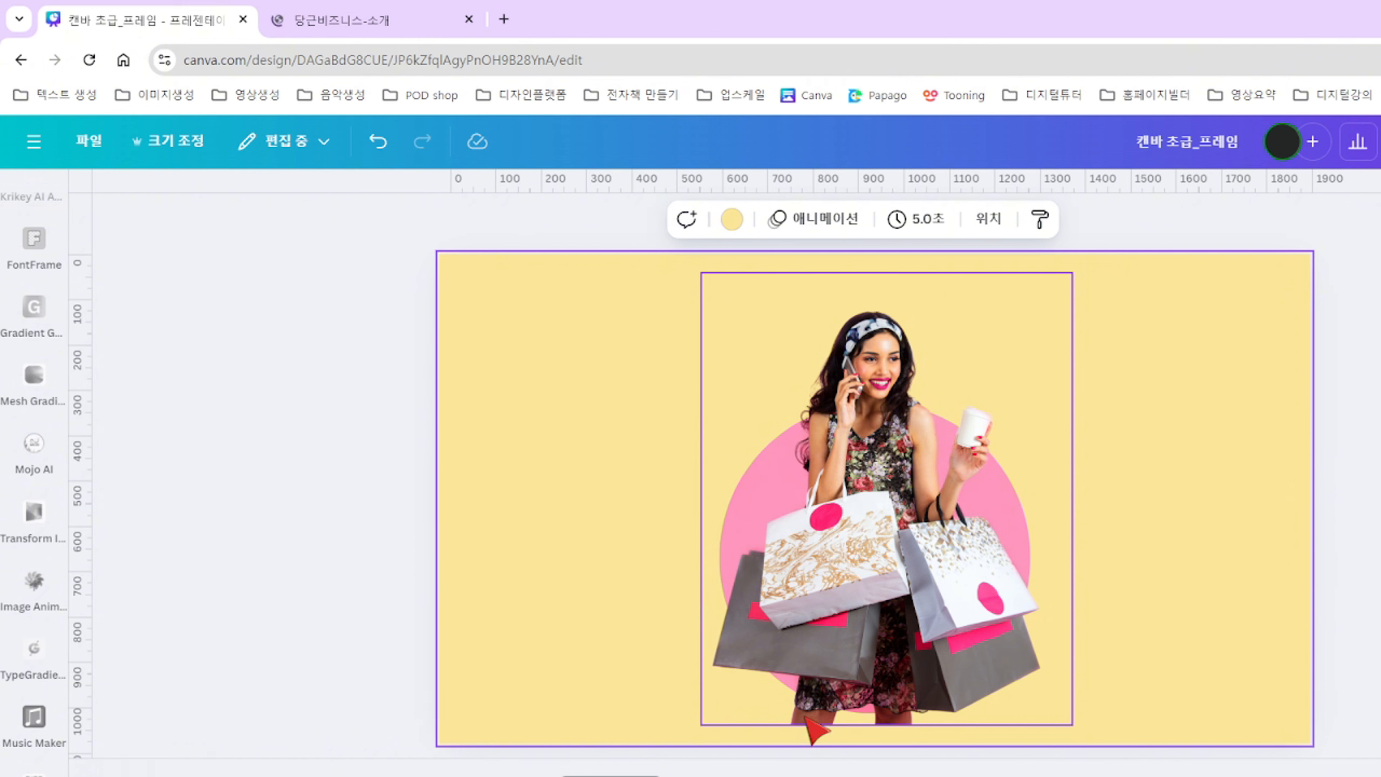
Crop off the lower part of the cut-out so it ends across the shopping bags, inside the circle.
{"action": "left_click", "coordinate": [827, 527]}
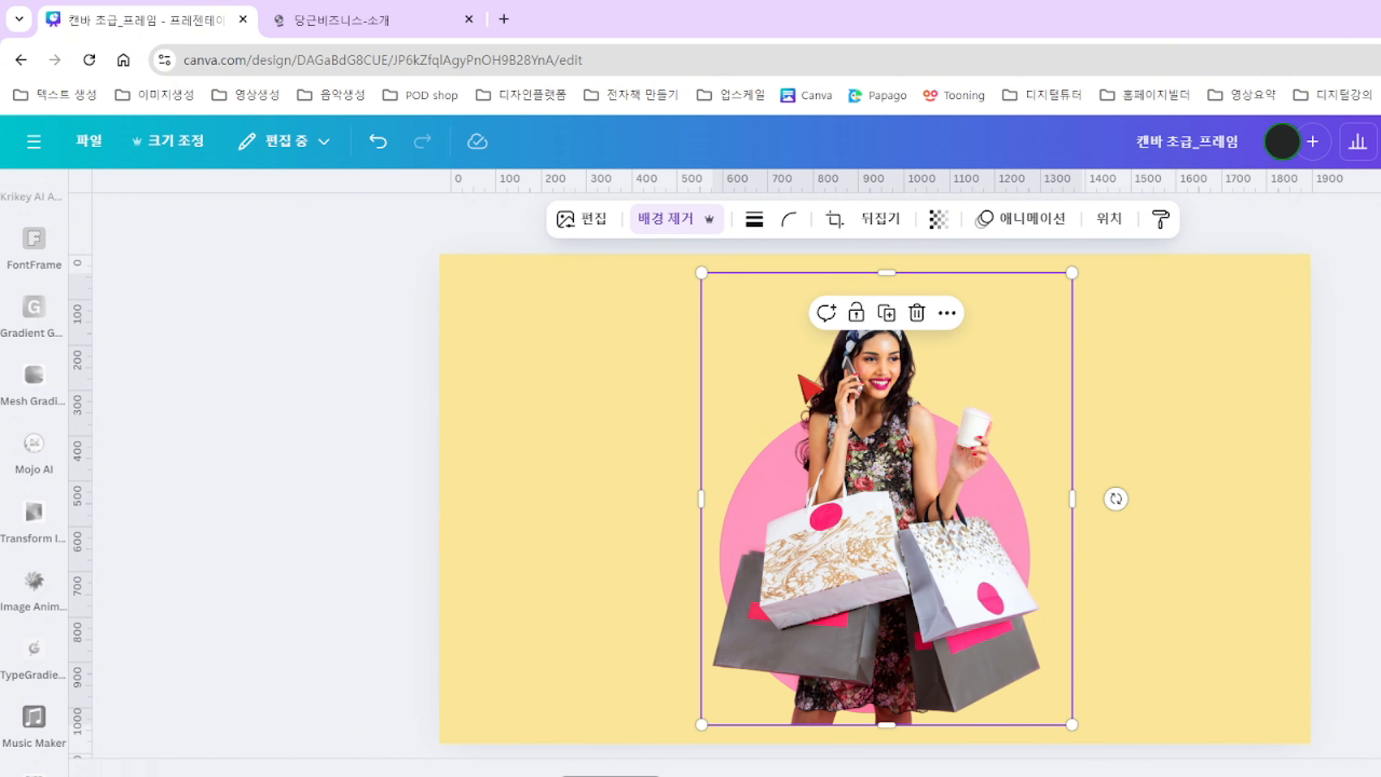
{"action": "left_click", "coordinate": [834, 218]}
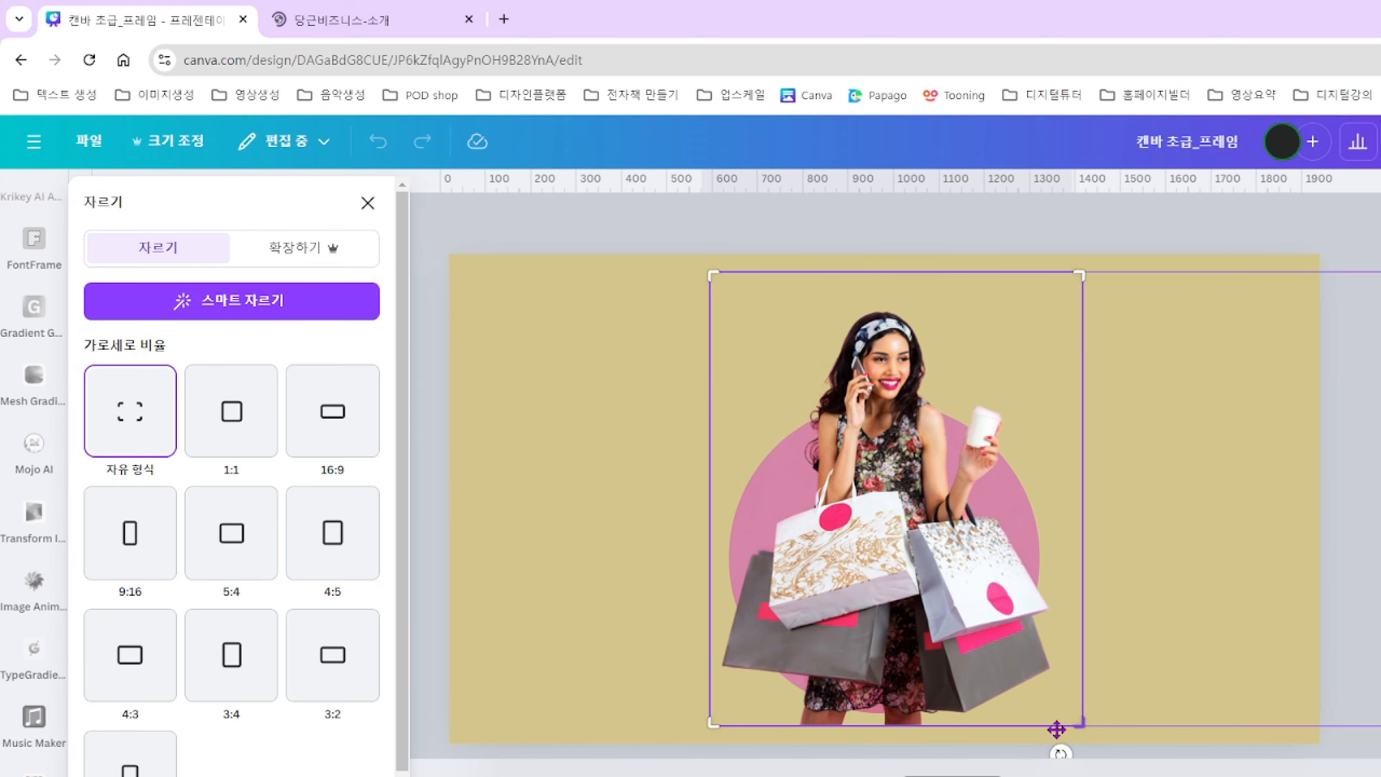
{"action": "left_click_drag", "start_coordinate": [1081, 729], "coordinate": [1106, 593]}
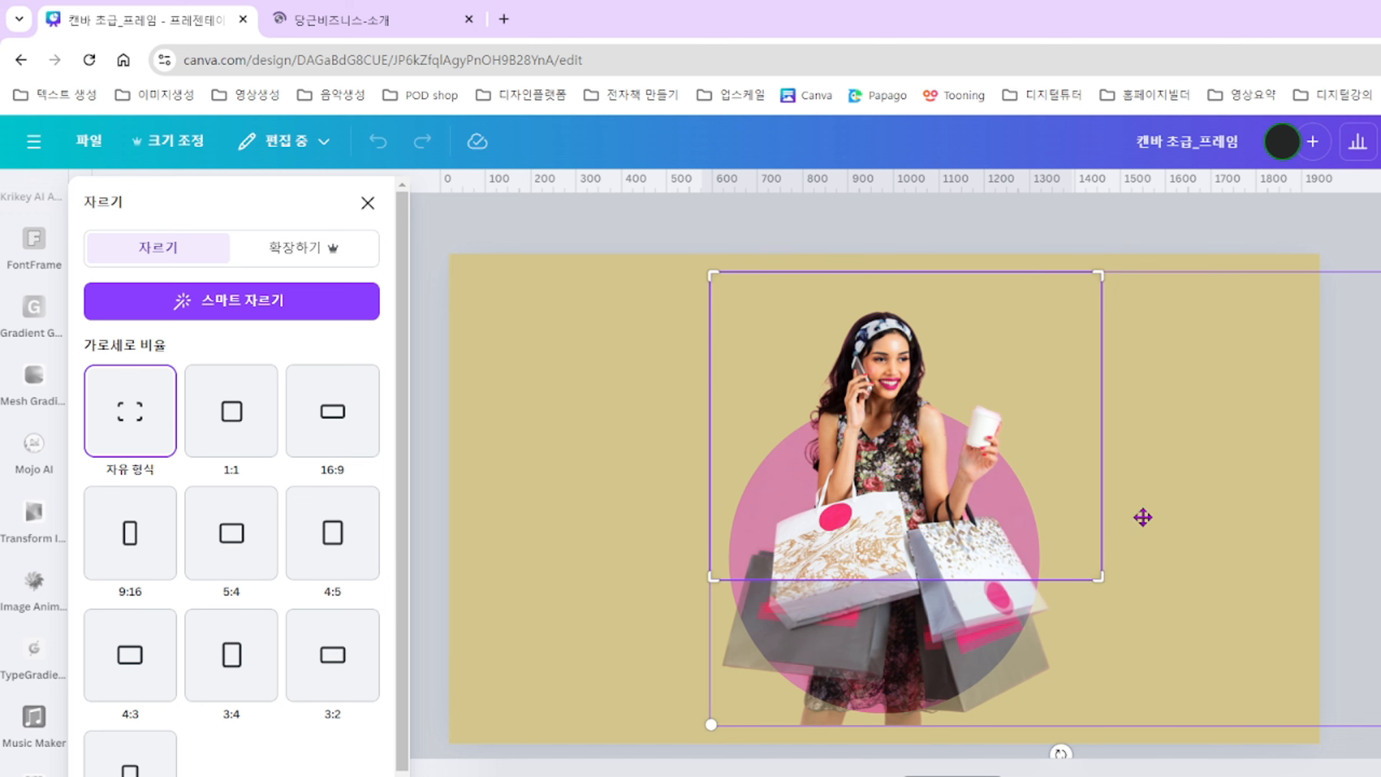
{"action": "key", "text": "Return"}
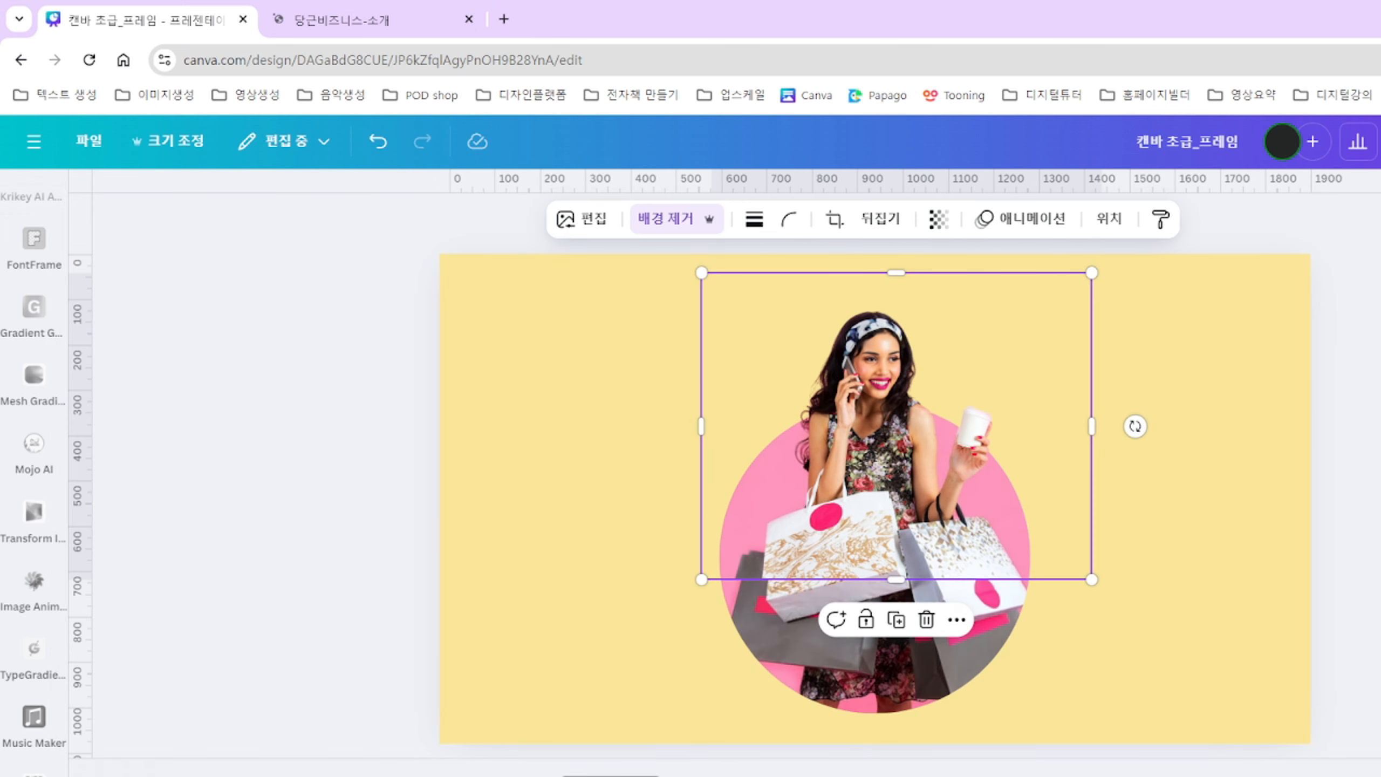
Nudge and slightly shrink the cropped cut-out so the dress and shopping bags line up with the framed photo.
{"action": "left_click_drag", "start_coordinate": [987, 558], "coordinate": [988, 546]}
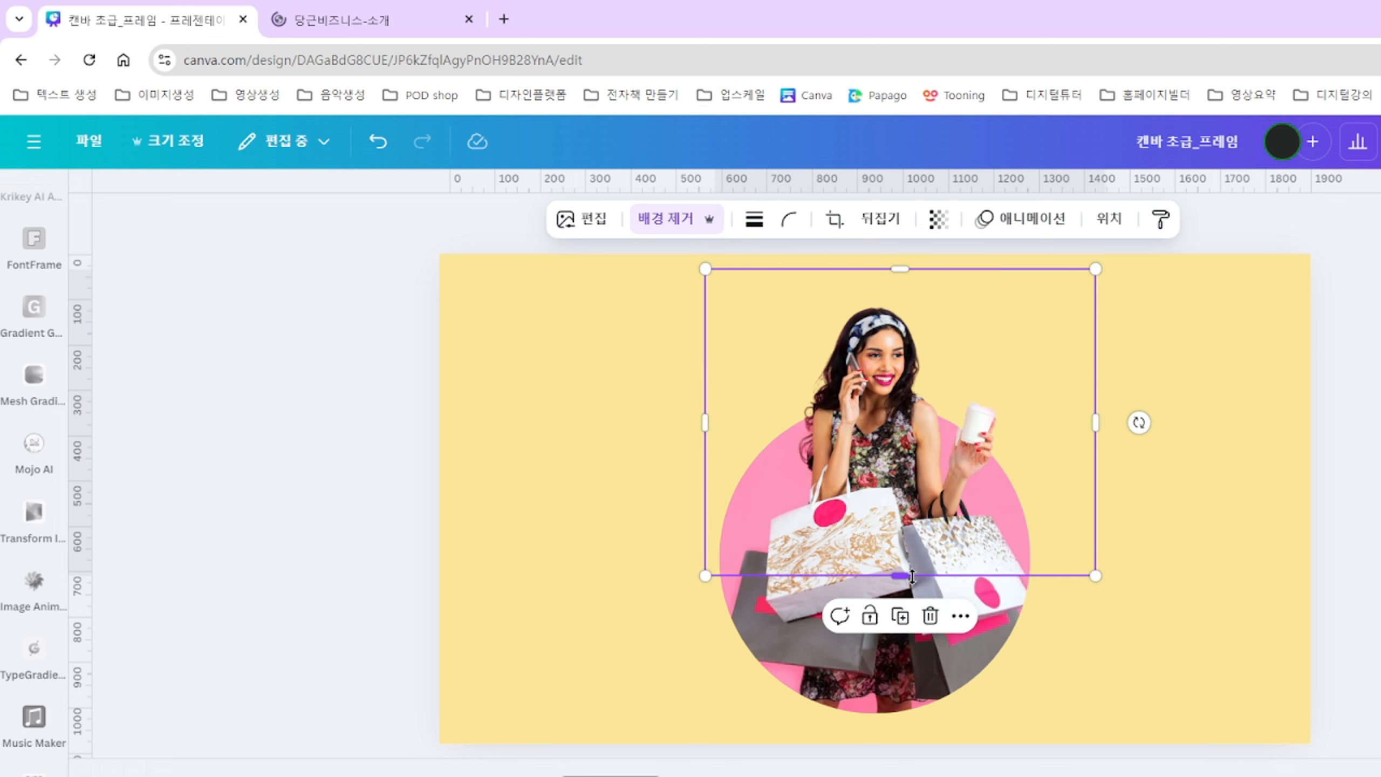
{"action": "left_click_drag", "start_coordinate": [1093, 575], "coordinate": [1092, 571]}
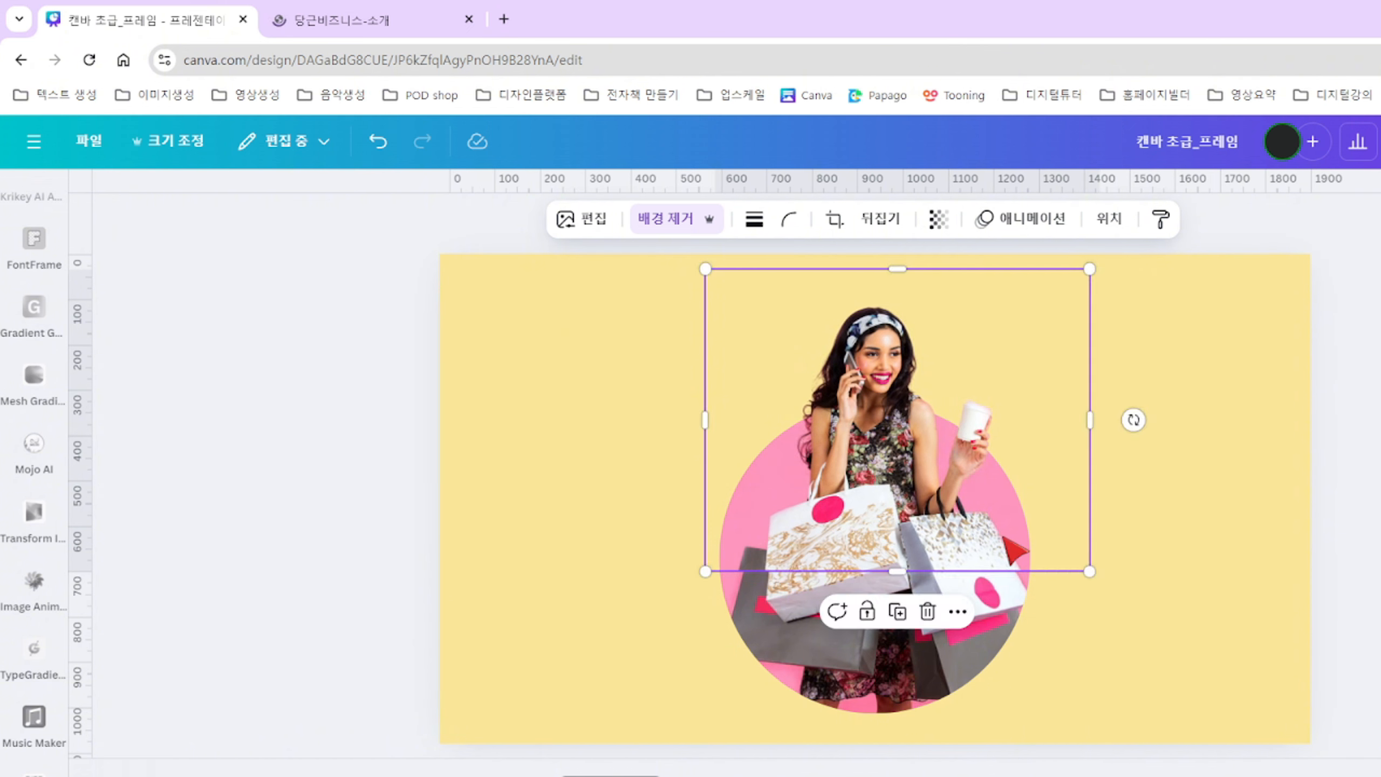
{"action": "left_click_drag", "start_coordinate": [1005, 537], "coordinate": [1008, 541]}
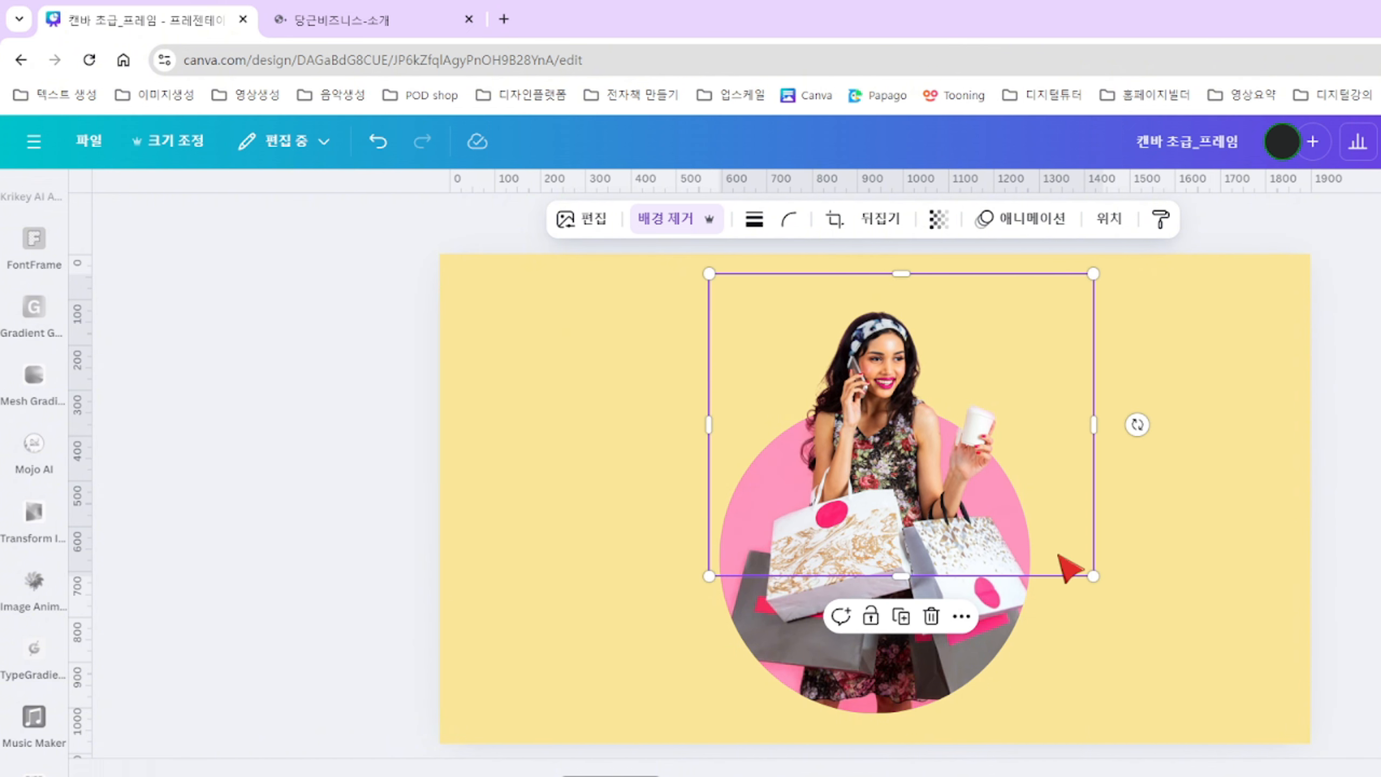
{"action": "left_click_drag", "start_coordinate": [1093, 577], "coordinate": [1082, 568]}
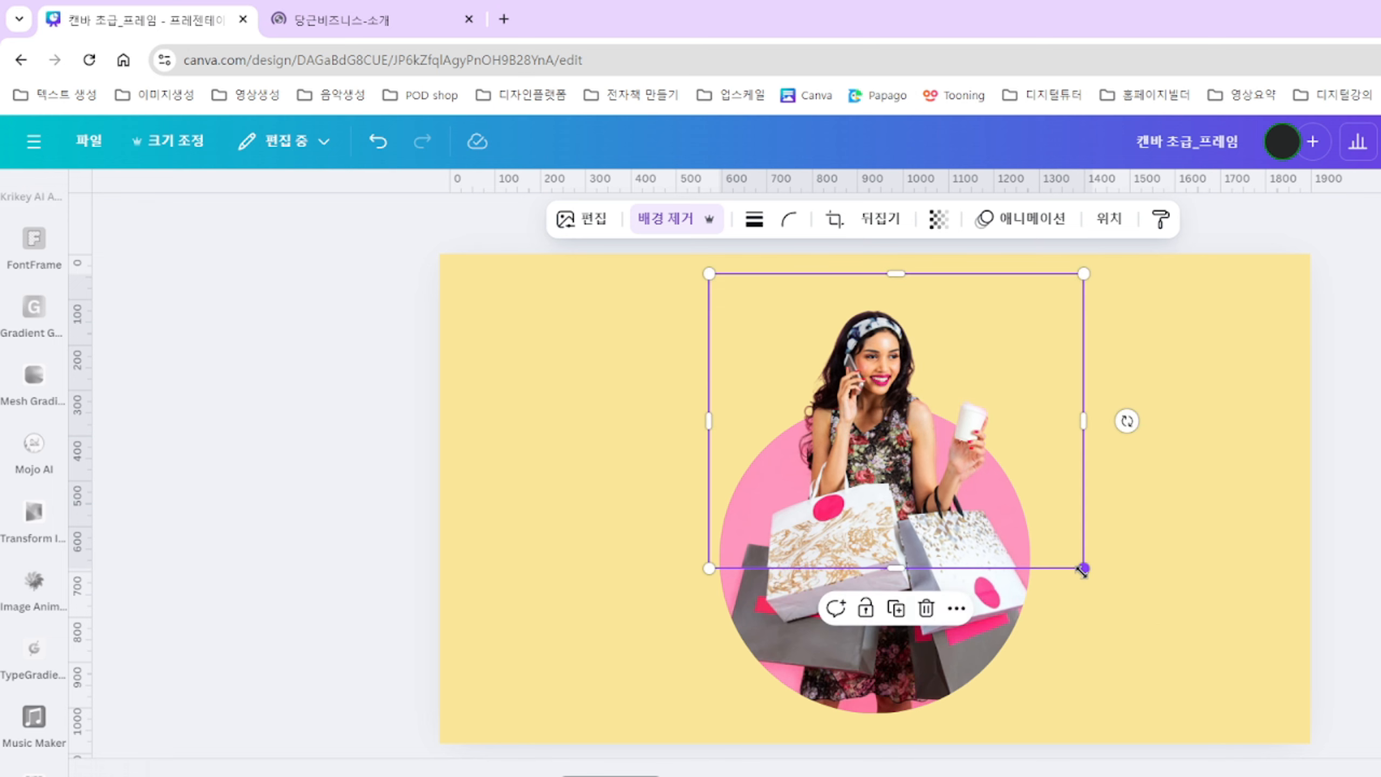
{"action": "left_click", "coordinate": [1156, 639]}
{"action": "left_click", "coordinate": [936, 554]}
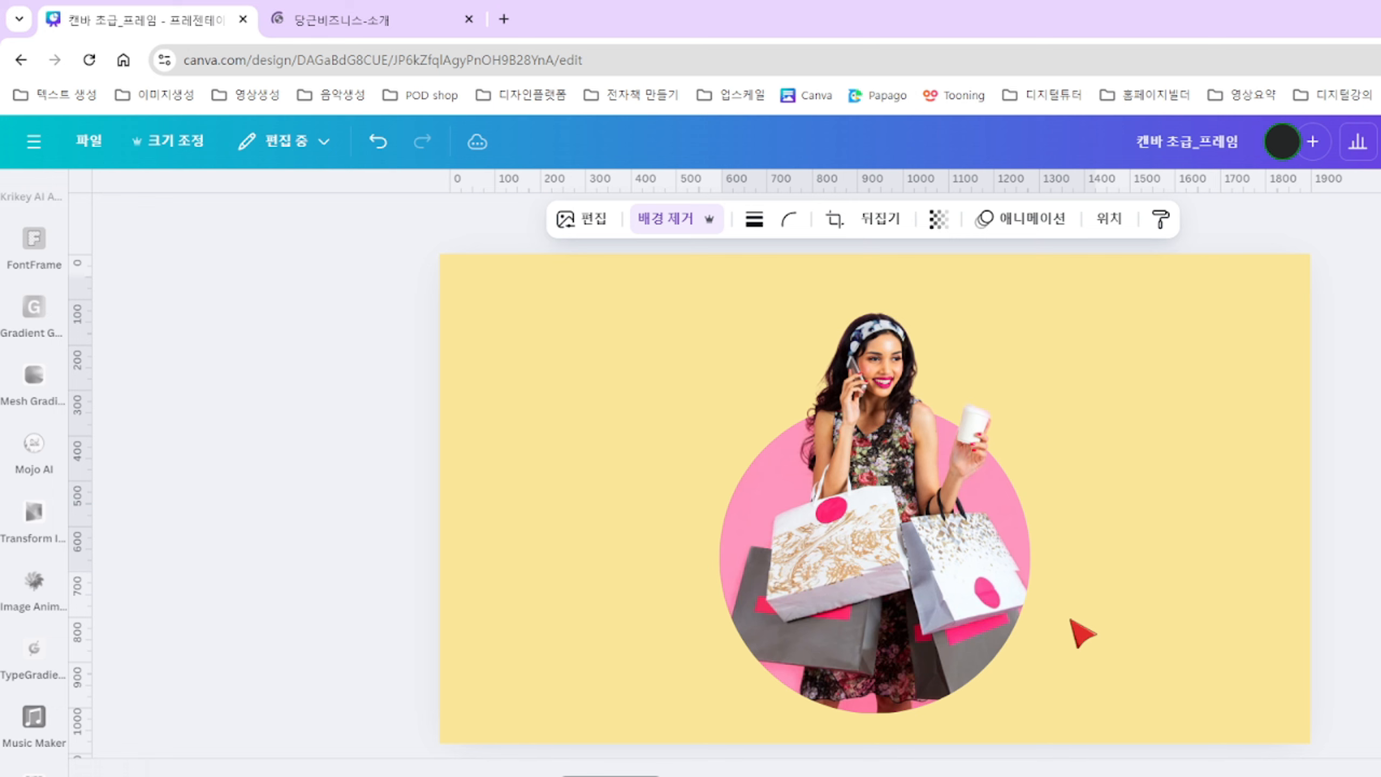
{"action": "left_click", "coordinate": [1138, 661]}
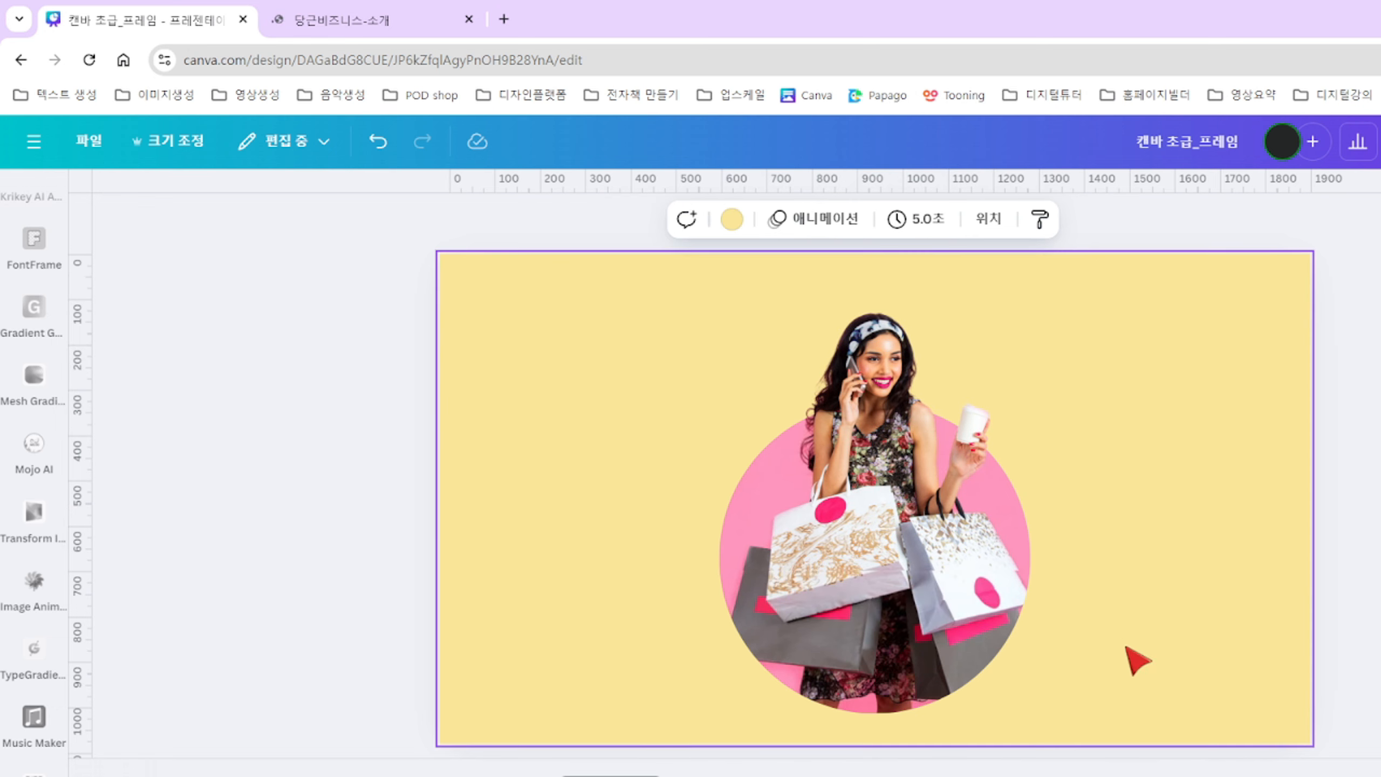
Fine-tune the cut-out by scaling it down a touch more and realigning its bags with those in the circle.
{"action": "left_click", "coordinate": [962, 556]}
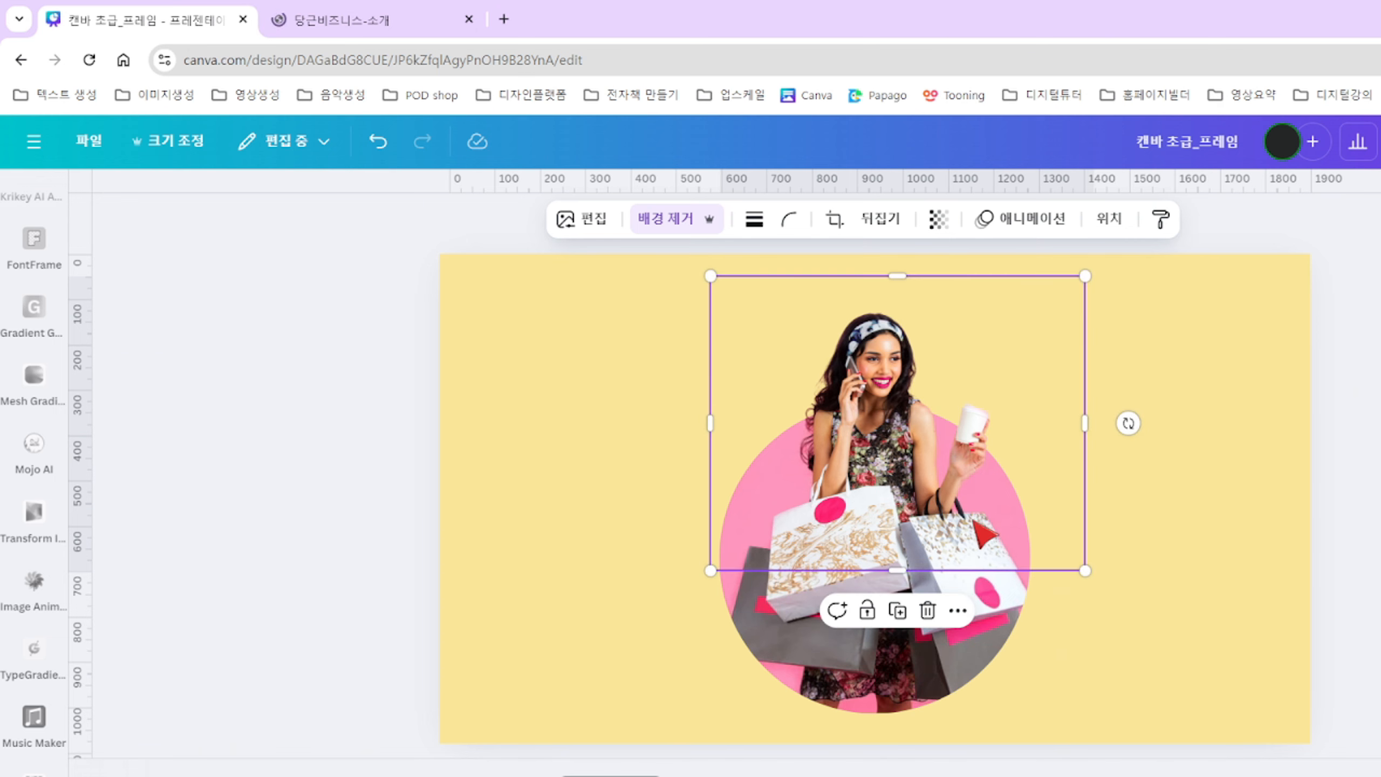
{"action": "left_click_drag", "start_coordinate": [1084, 273], "coordinate": [1081, 278]}
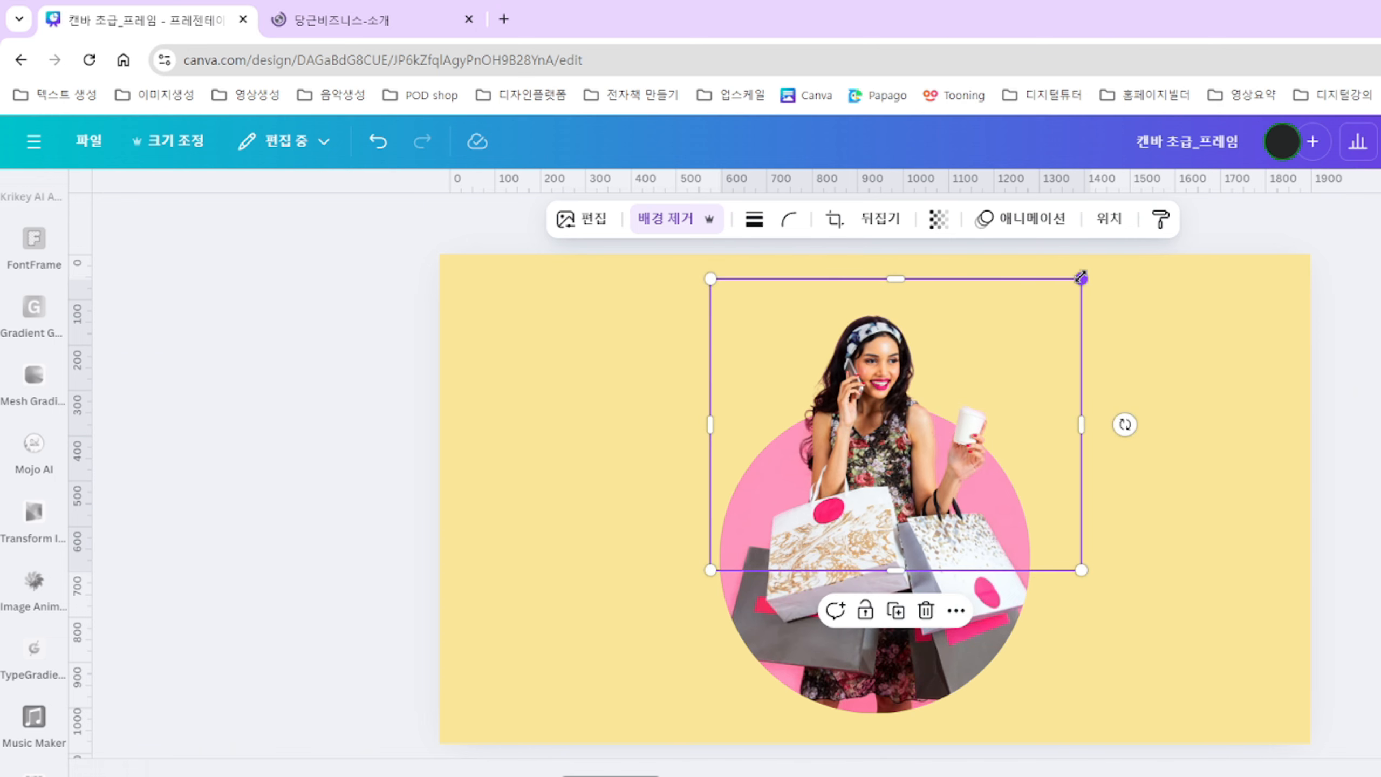
{"action": "left_click", "coordinate": [1166, 579]}
{"action": "left_click", "coordinate": [936, 532]}
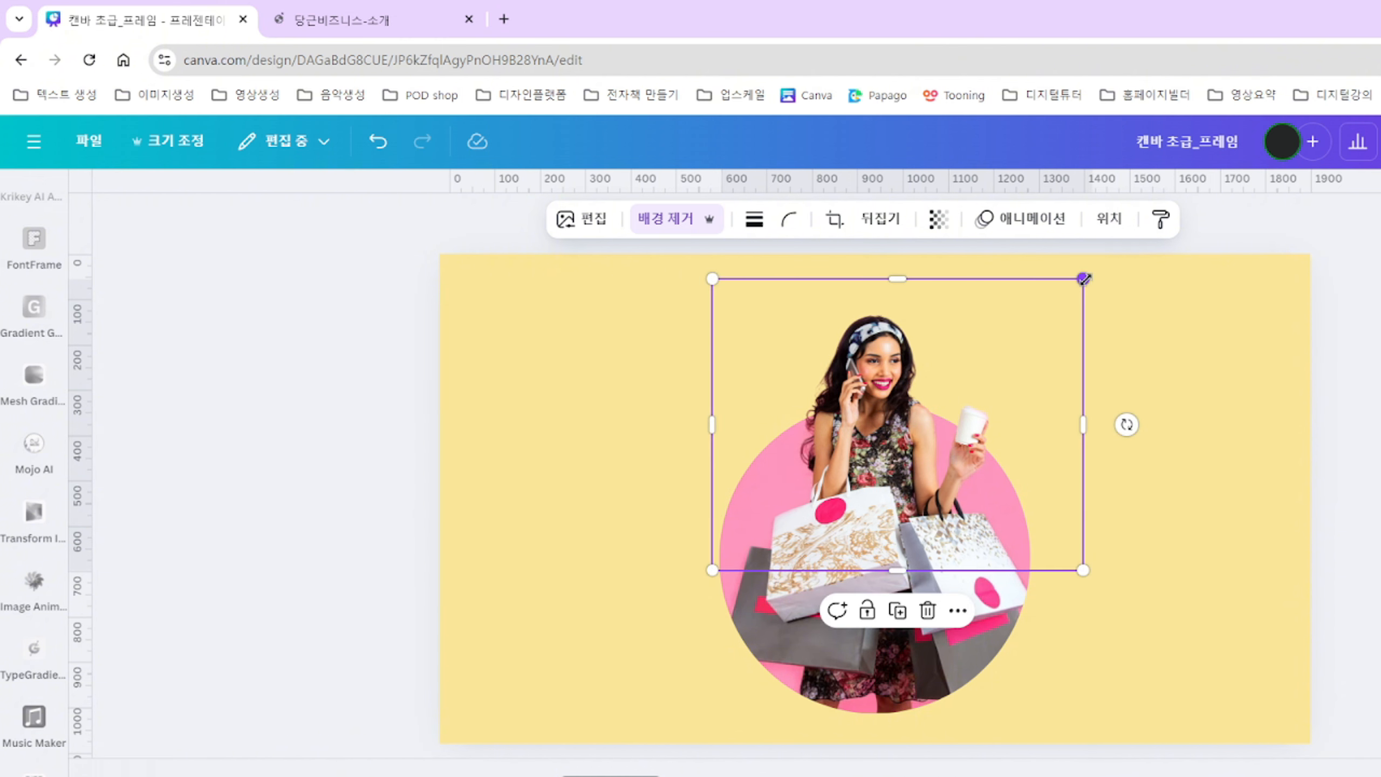
{"action": "left_click_drag", "start_coordinate": [1084, 278], "coordinate": [1082, 280]}
{"action": "left_click", "coordinate": [1192, 588]}
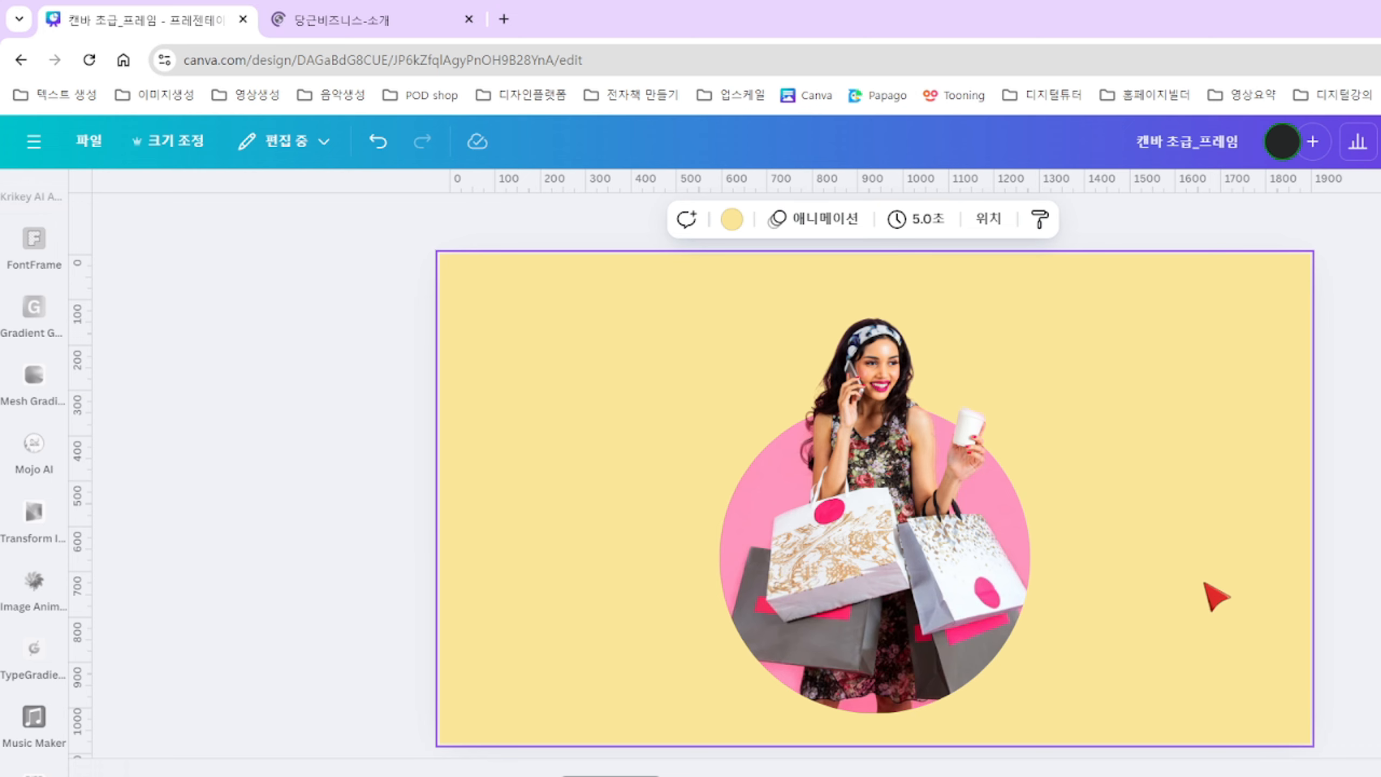
Unlock the circular frame behind the cut-out woman.
{"action": "left_click", "coordinate": [1028, 708]}
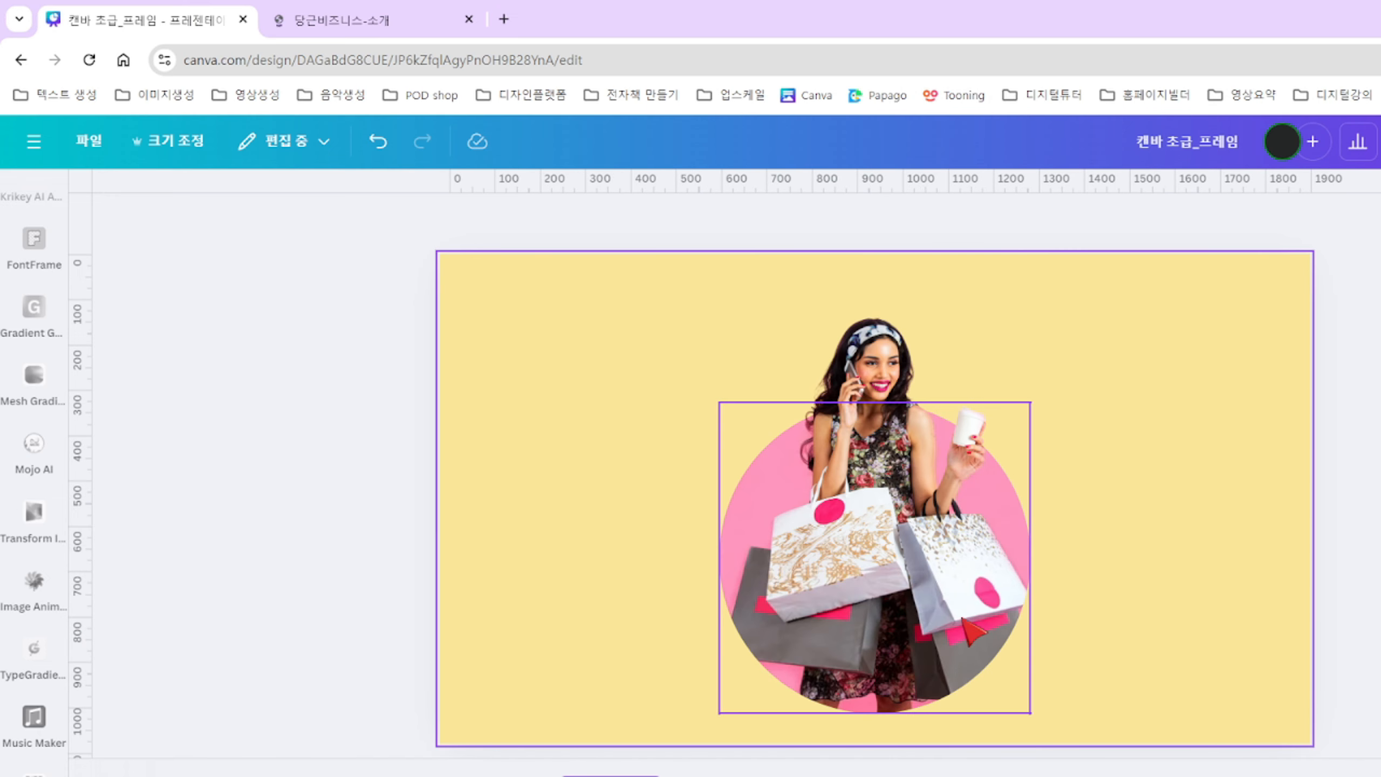
{"action": "left_click", "coordinate": [955, 630]}
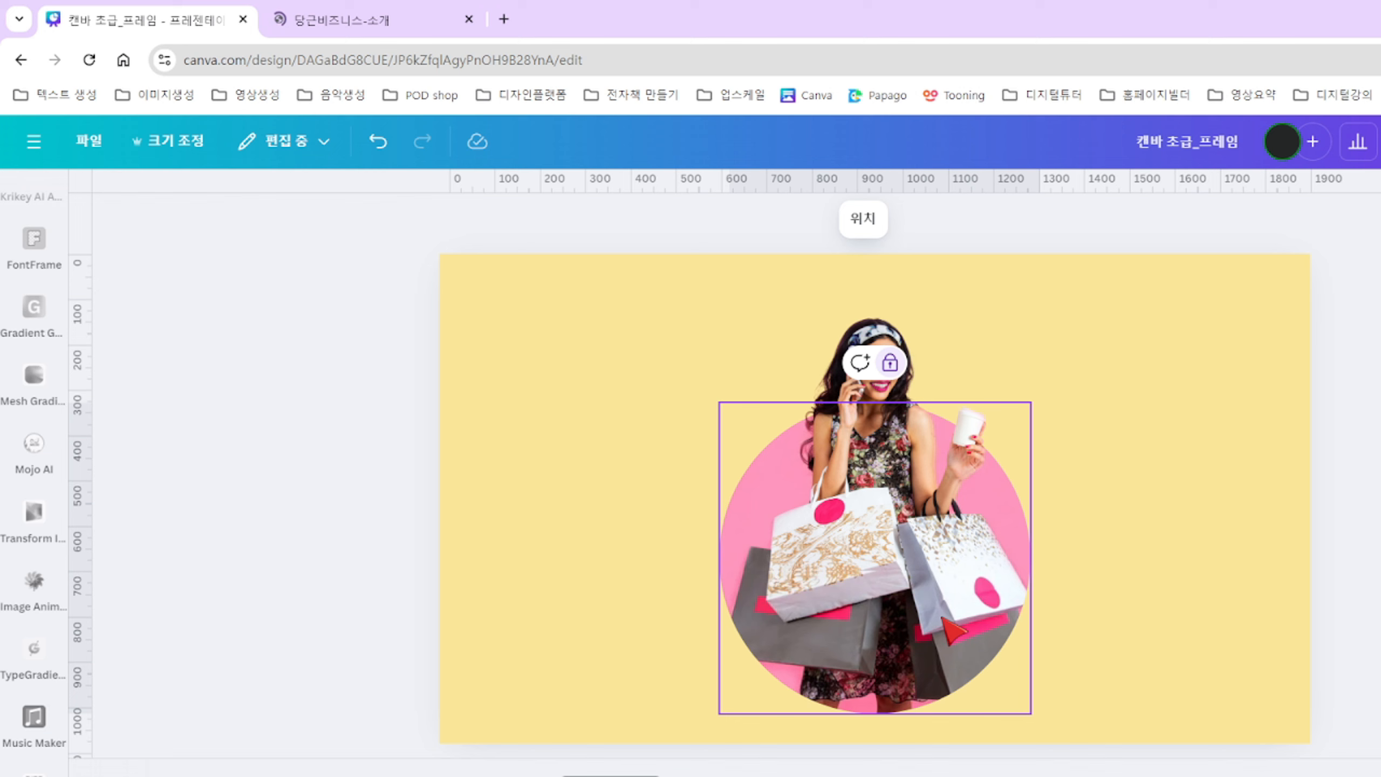
{"action": "left_click", "coordinate": [729, 478]}
{"action": "left_click", "coordinate": [732, 641]}
{"action": "left_click", "coordinate": [889, 364]}
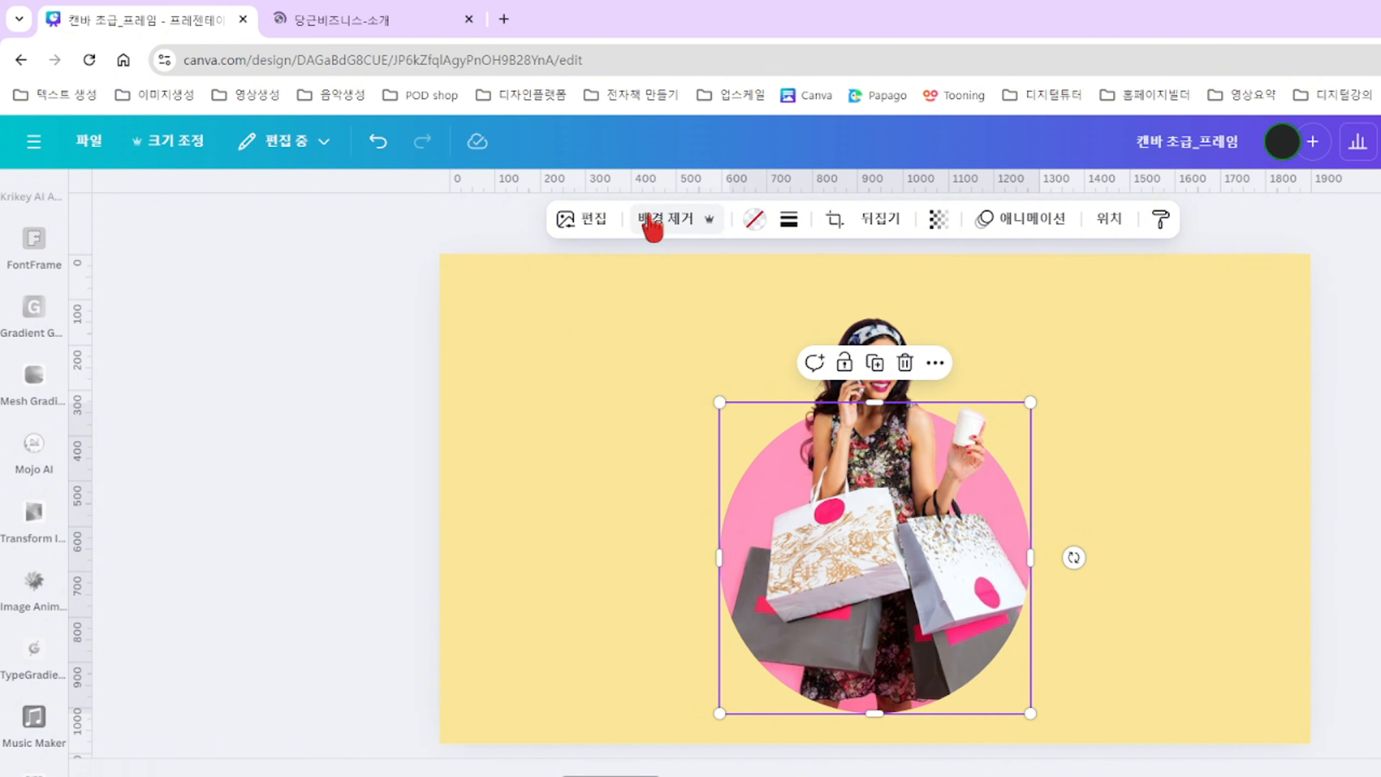
Give the circular frame a thick solid border in teal.
{"action": "left_click", "coordinate": [756, 220]}
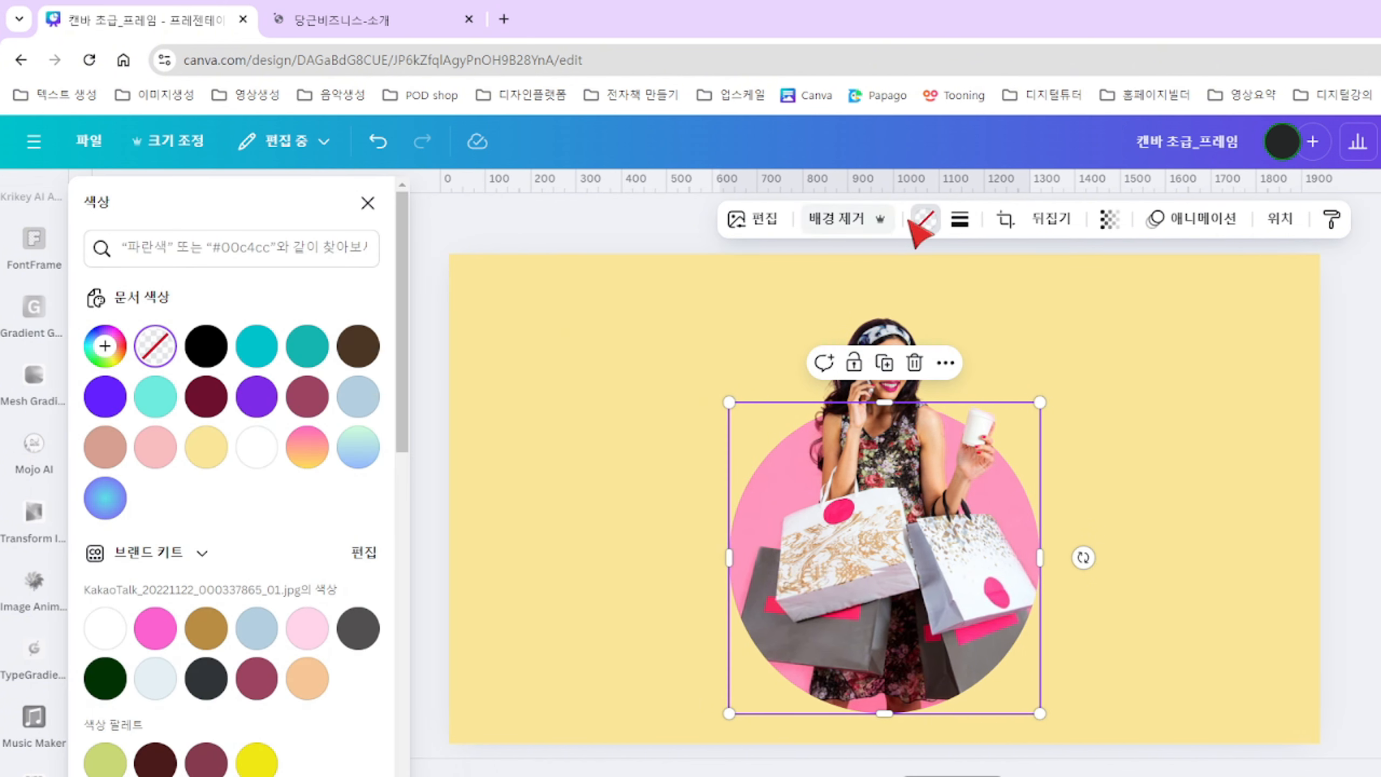
{"action": "left_click", "coordinate": [959, 218]}
{"action": "left_click", "coordinate": [916, 285]}
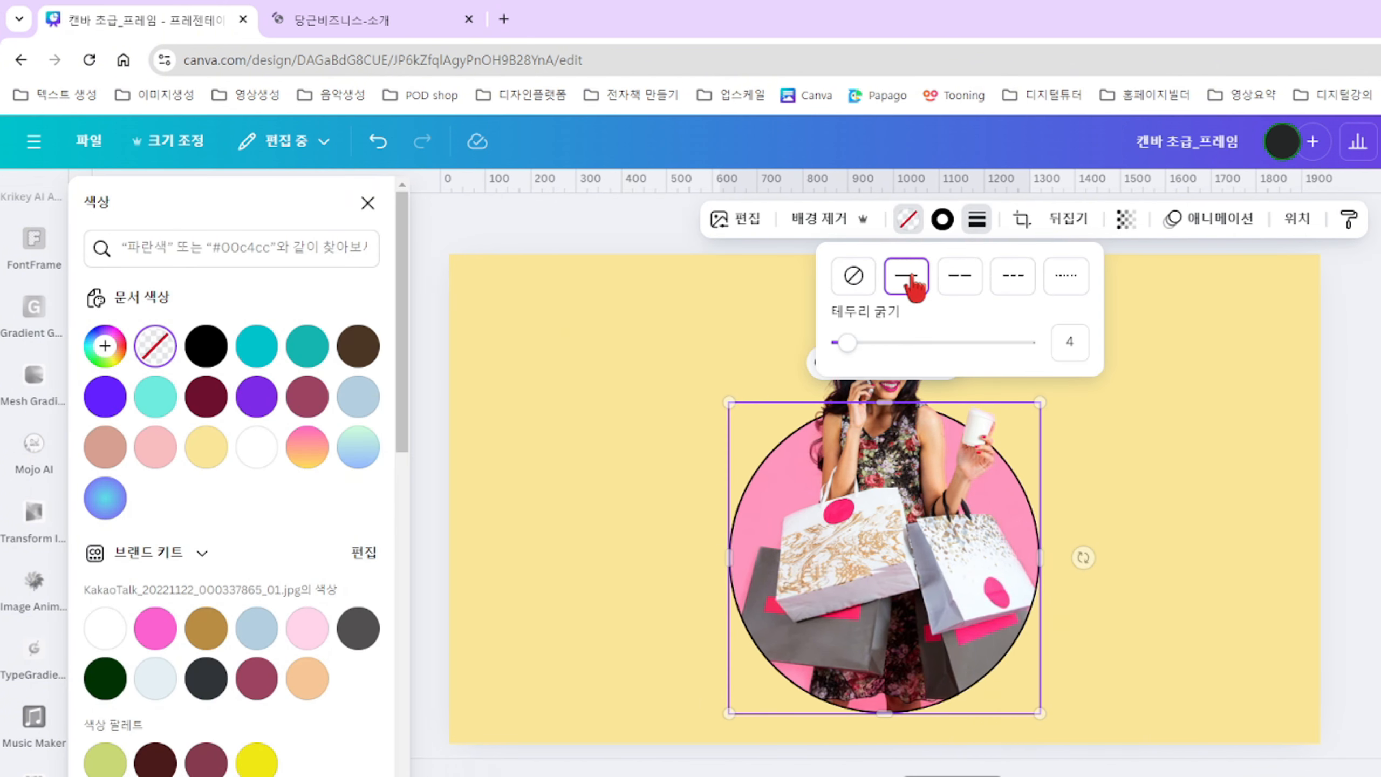
{"action": "left_click_drag", "start_coordinate": [841, 342], "coordinate": [895, 343]}
{"action": "left_click", "coordinate": [944, 222]}
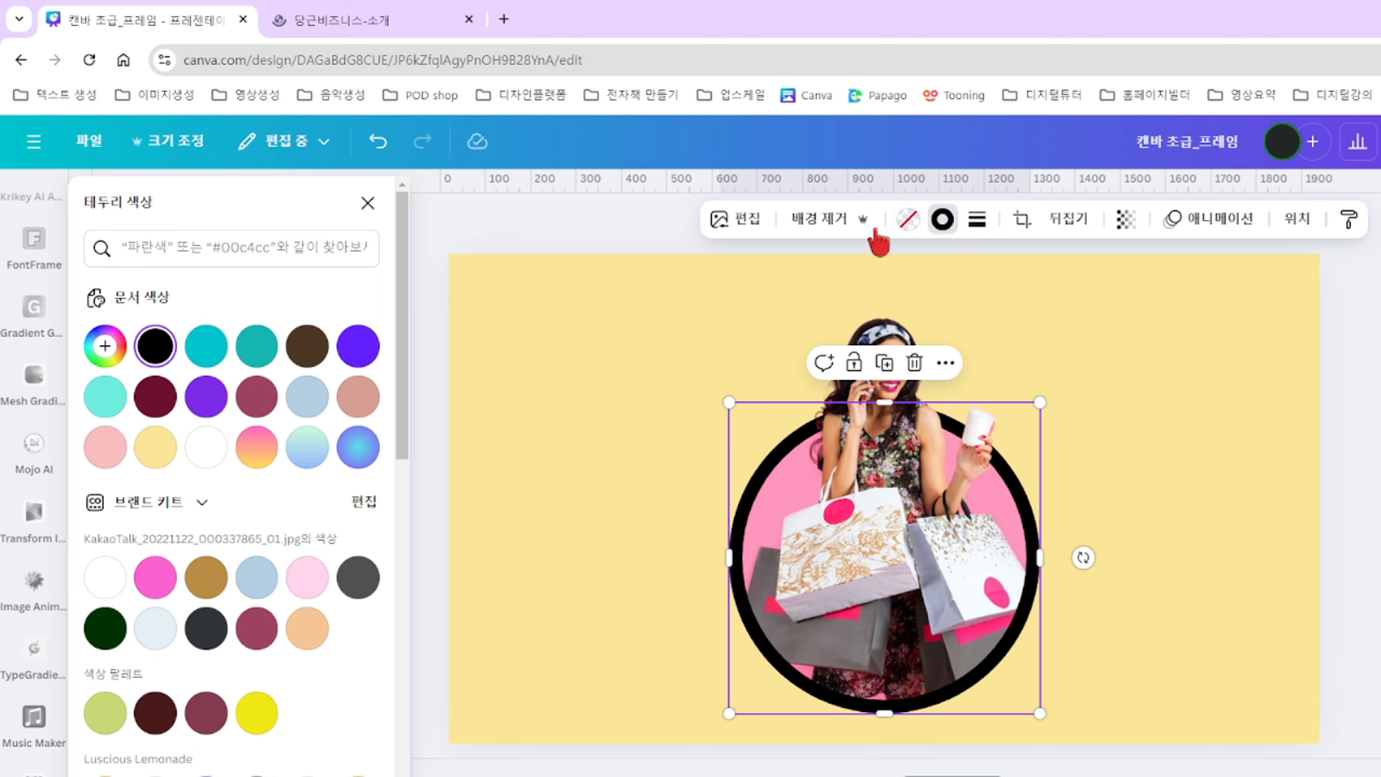
{"action": "left_click", "coordinate": [249, 354]}
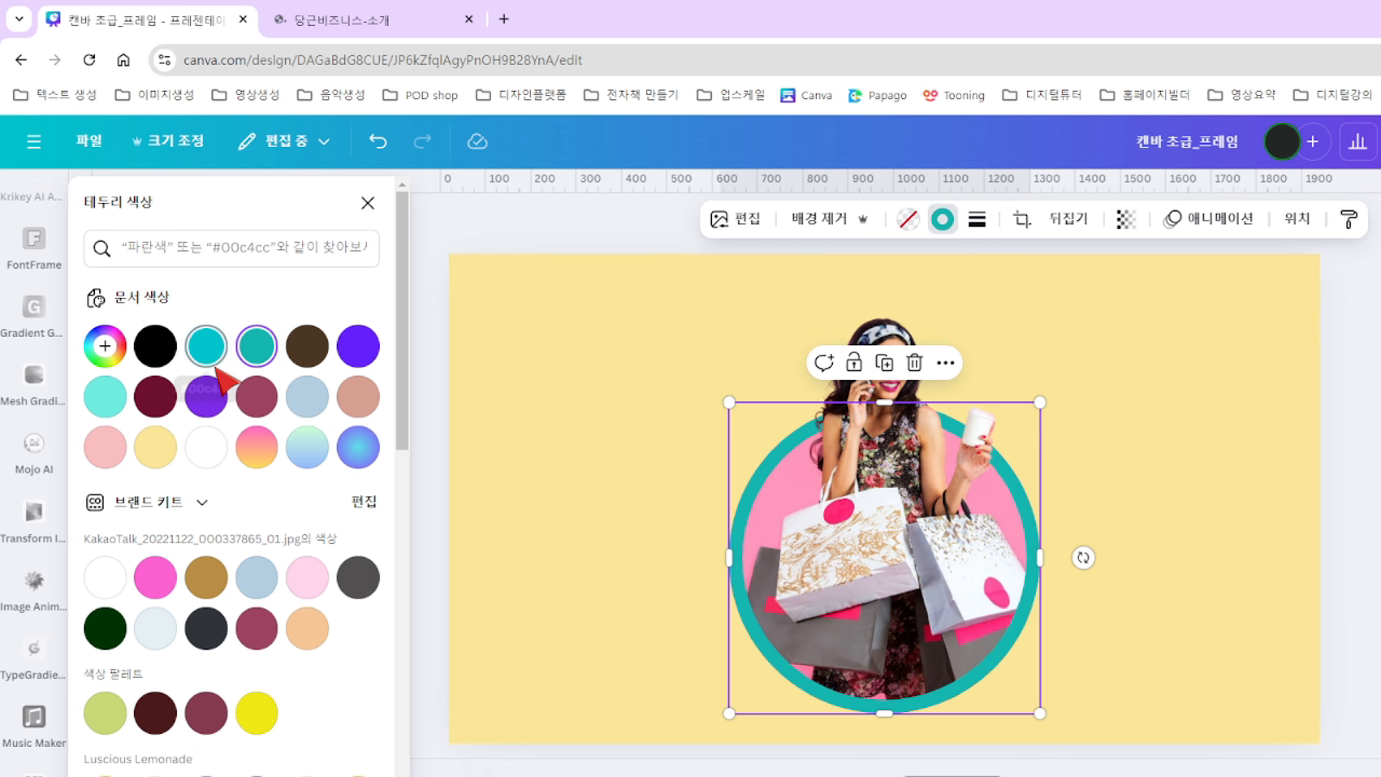
{"action": "left_click", "coordinate": [1256, 472]}
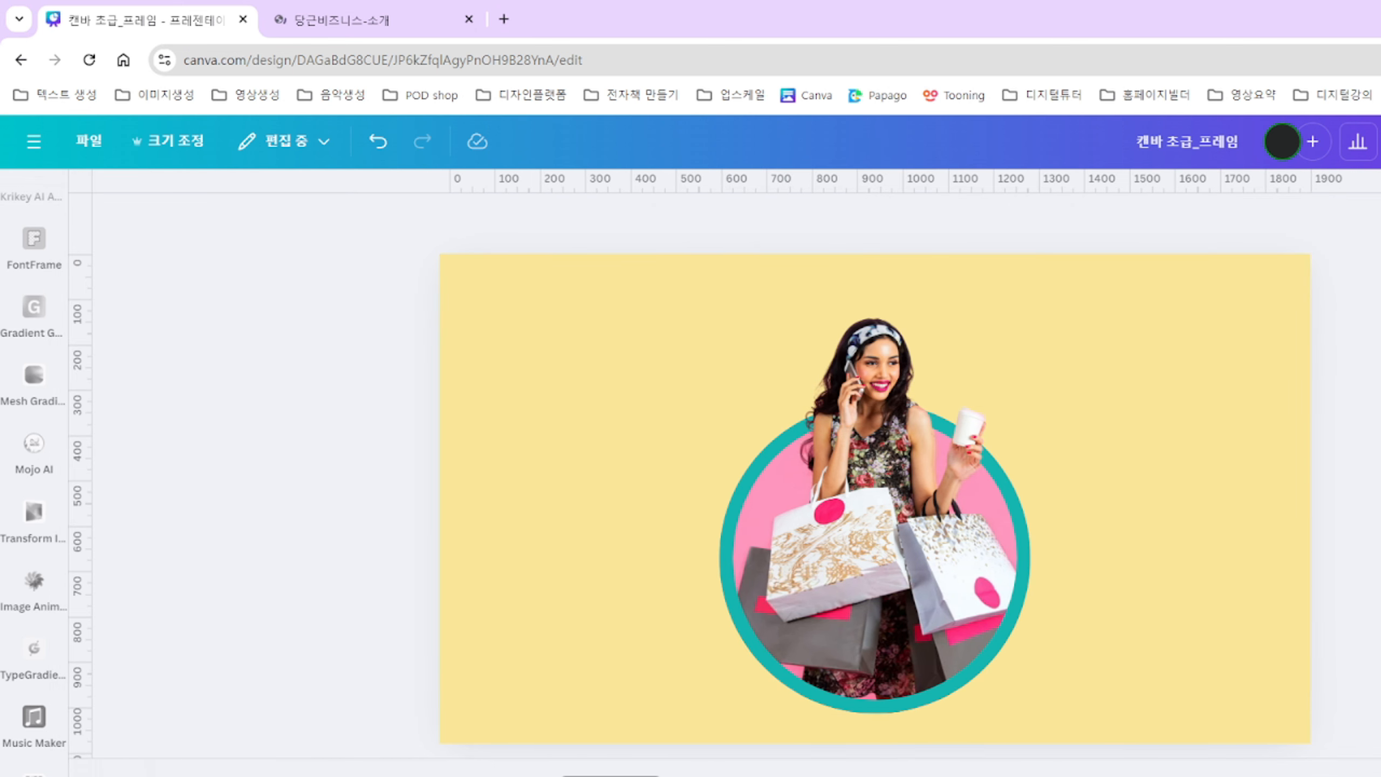
Group the cut-out woman with the circular frame and shift the group slightly on the page.
{"action": "left_click_drag", "start_coordinate": [421, 265], "coordinate": [1295, 709]}
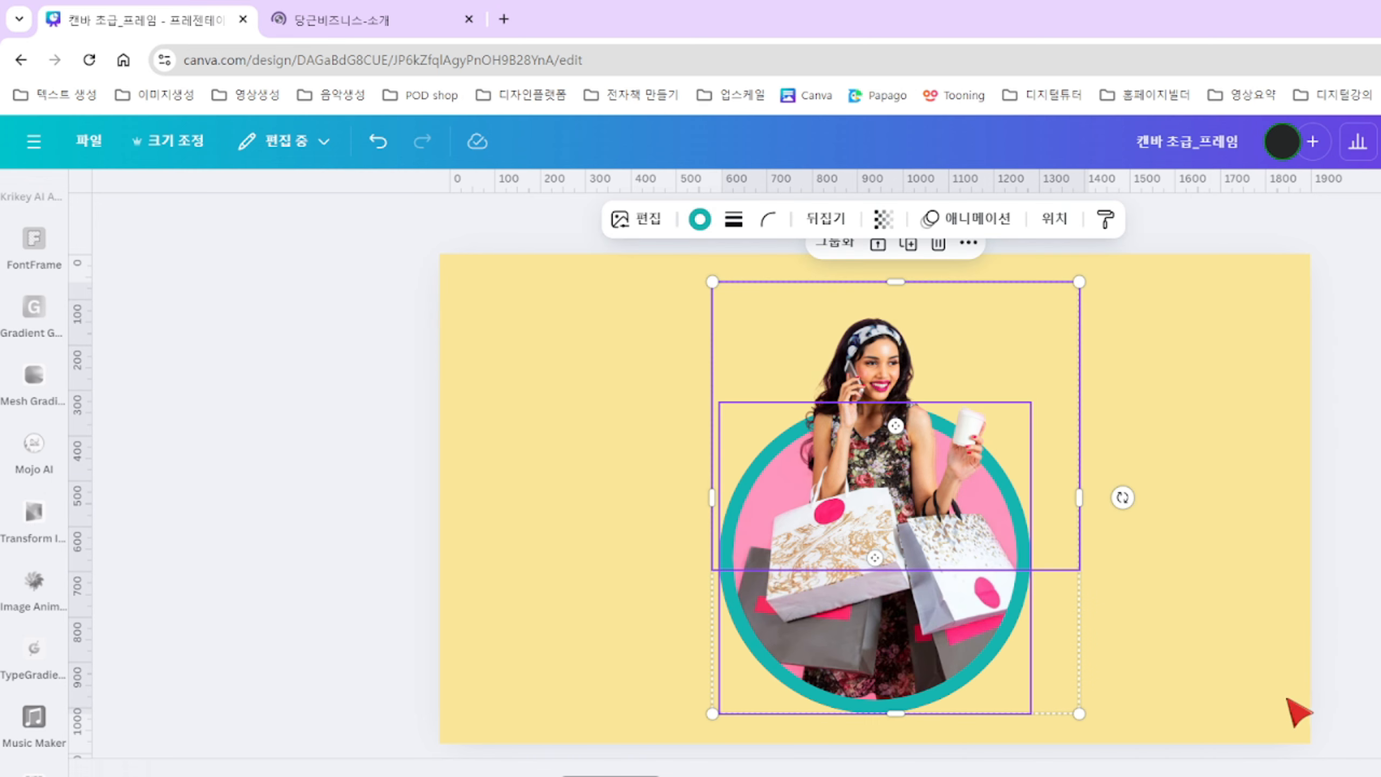
{"action": "left_click", "coordinate": [837, 243]}
{"action": "mouse_move", "coordinate": [935, 454]}
{"action": "left_mouse_down"}
{"action": "mouse_move", "coordinate": [914, 435]}
{"action": "mouse_move", "coordinate": [915, 447]}
{"action": "mouse_move", "coordinate": [1017, 456]}
{"action": "mouse_move", "coordinate": [894, 448]}
{"action": "mouse_move", "coordinate": [955, 453]}
{"action": "mouse_move", "coordinate": [933, 460]}
{"action": "left_mouse_up"}
{"action": "left_click", "coordinate": [1336, 512]}
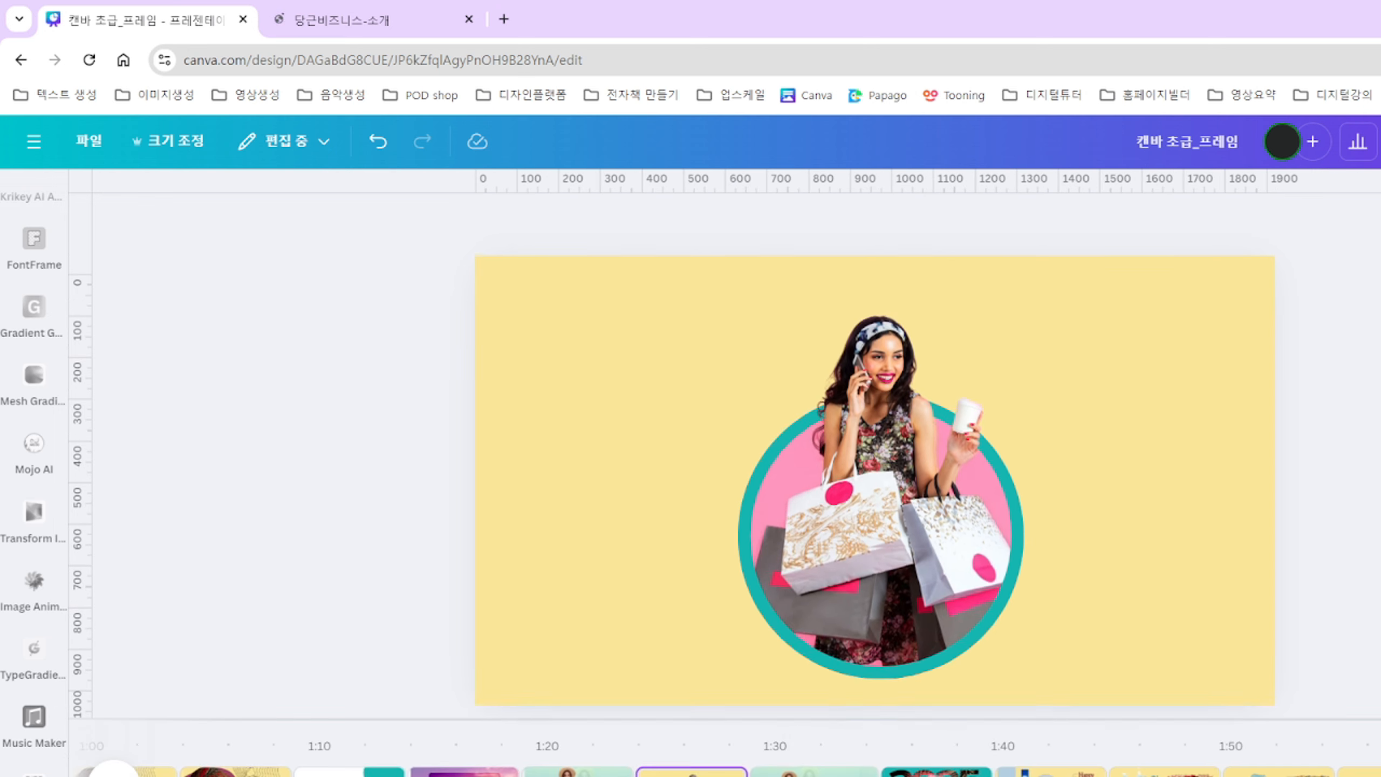
Examine the finished pop-out example page, including its dotted ring and the rotate (회전) animation, and the 2025 CALENDER example page.
{"action": "left_click", "coordinate": [815, 770]}
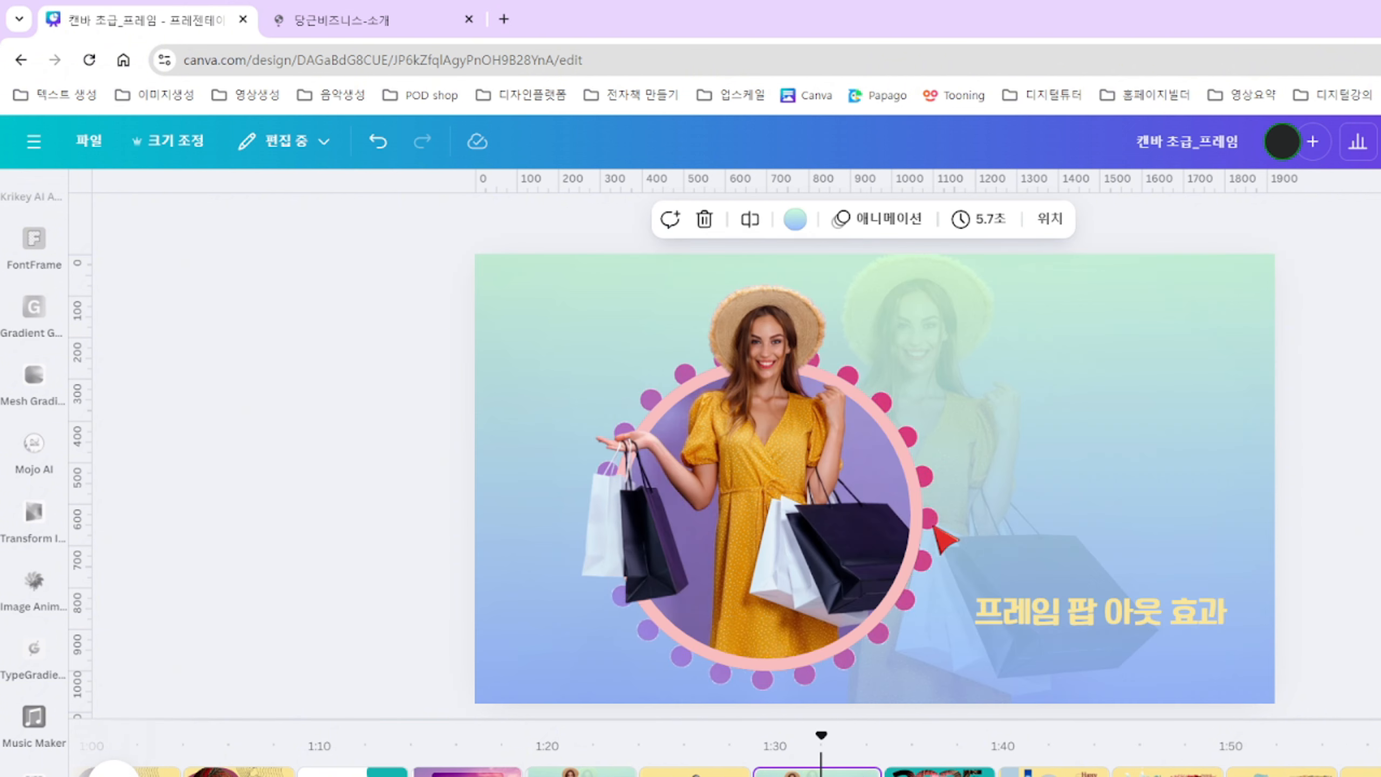
{"action": "left_click", "coordinate": [878, 632]}
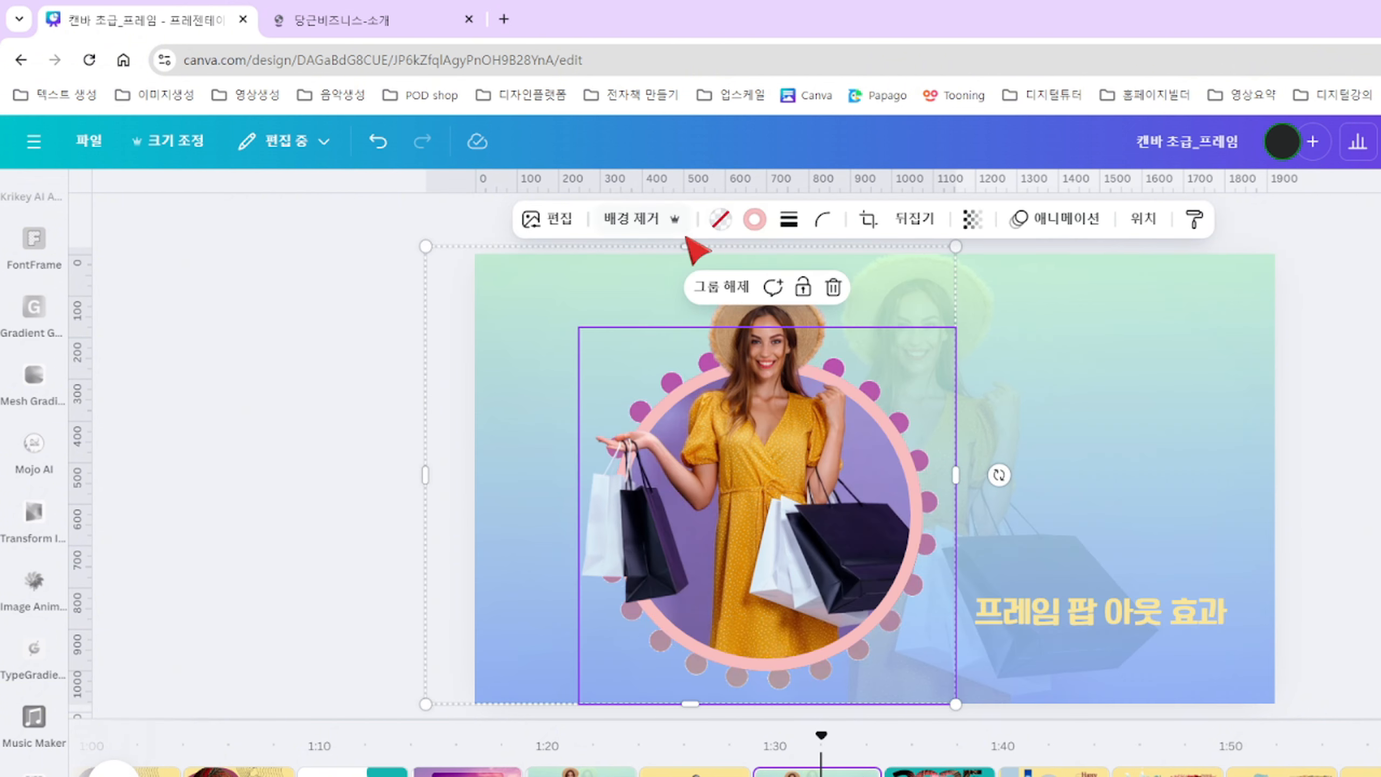
{"action": "left_click", "coordinate": [951, 299]}
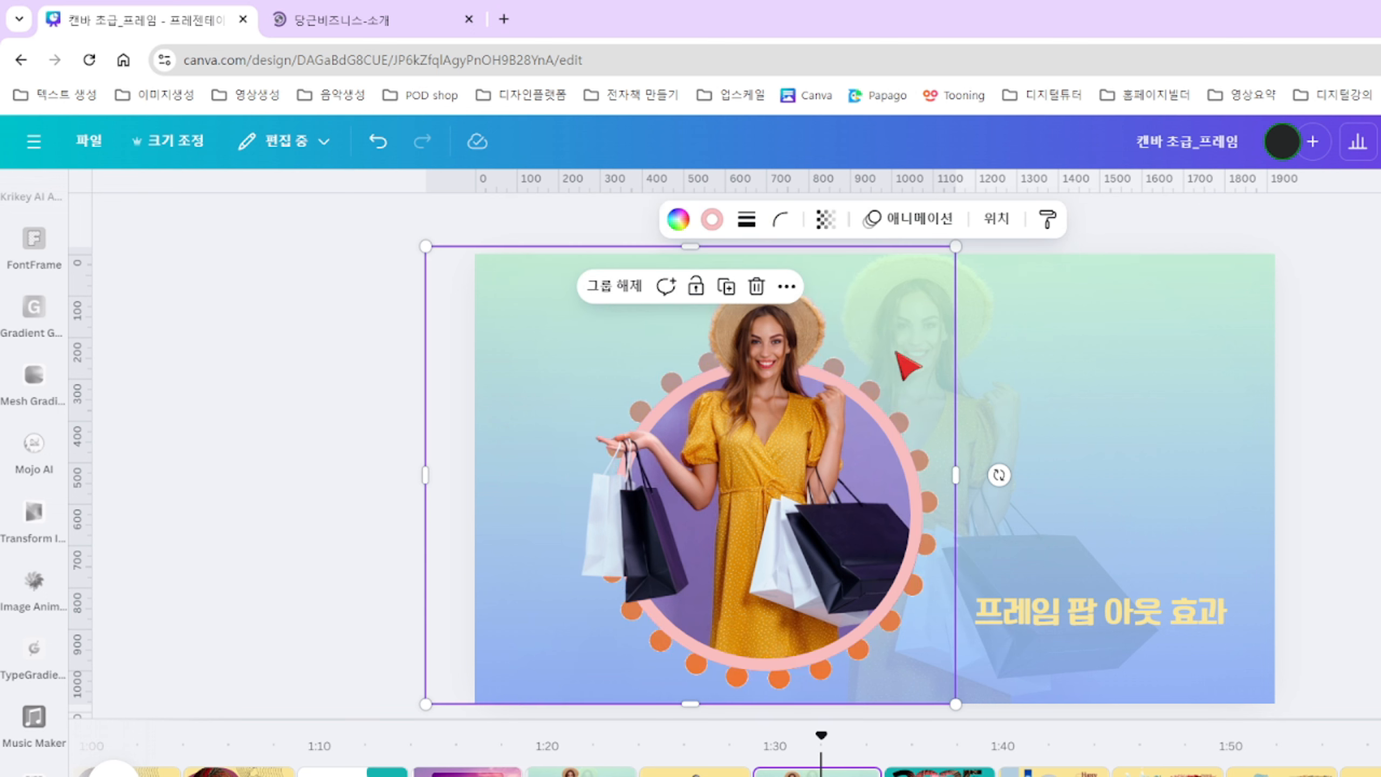
{"action": "left_click", "coordinate": [918, 218]}
{"action": "scroll", "coordinate": [261, 647], "scroll_direction": "down", "scroll_amount": 5}
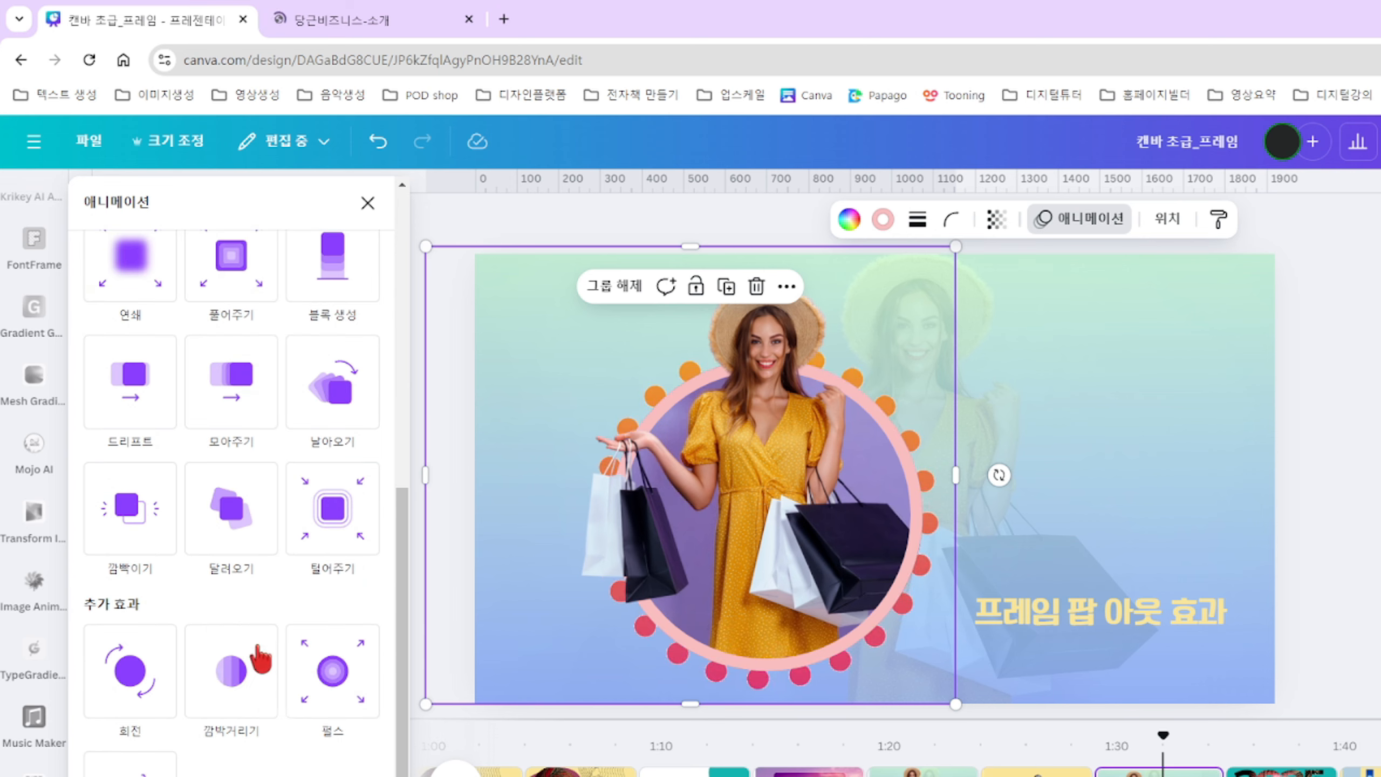
{"action": "left_click", "coordinate": [137, 680]}
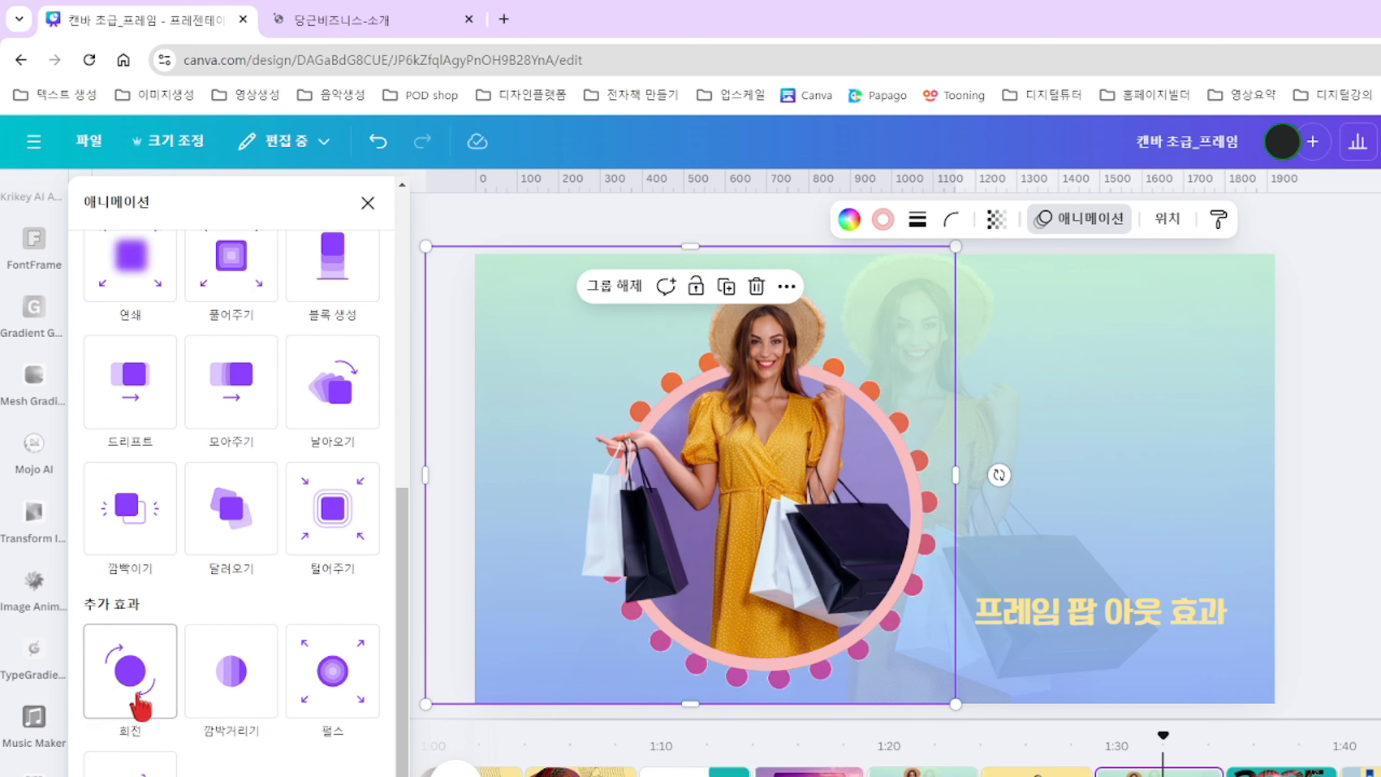
{"action": "left_click", "coordinate": [1055, 505]}
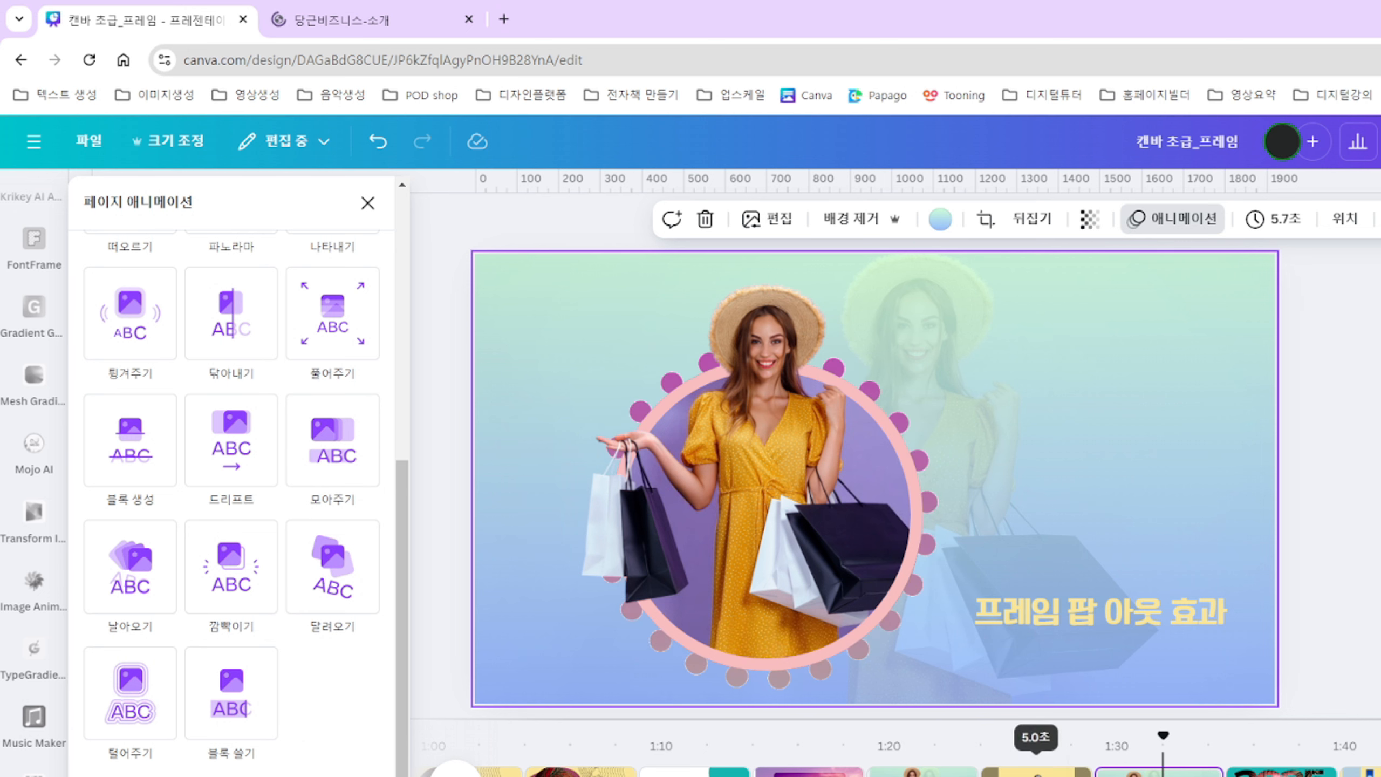
{"action": "left_click", "coordinate": [1067, 773]}
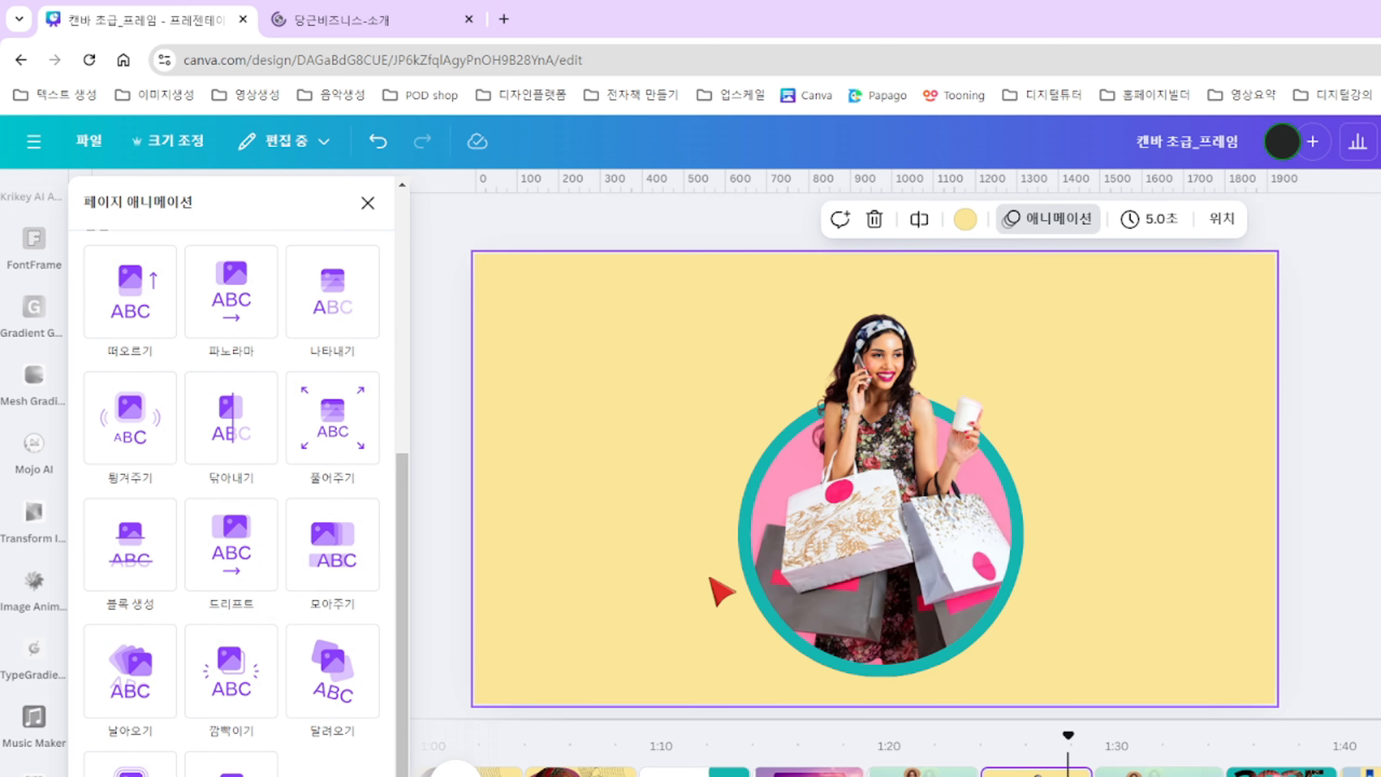
{"action": "left_click", "coordinate": [1140, 773]}
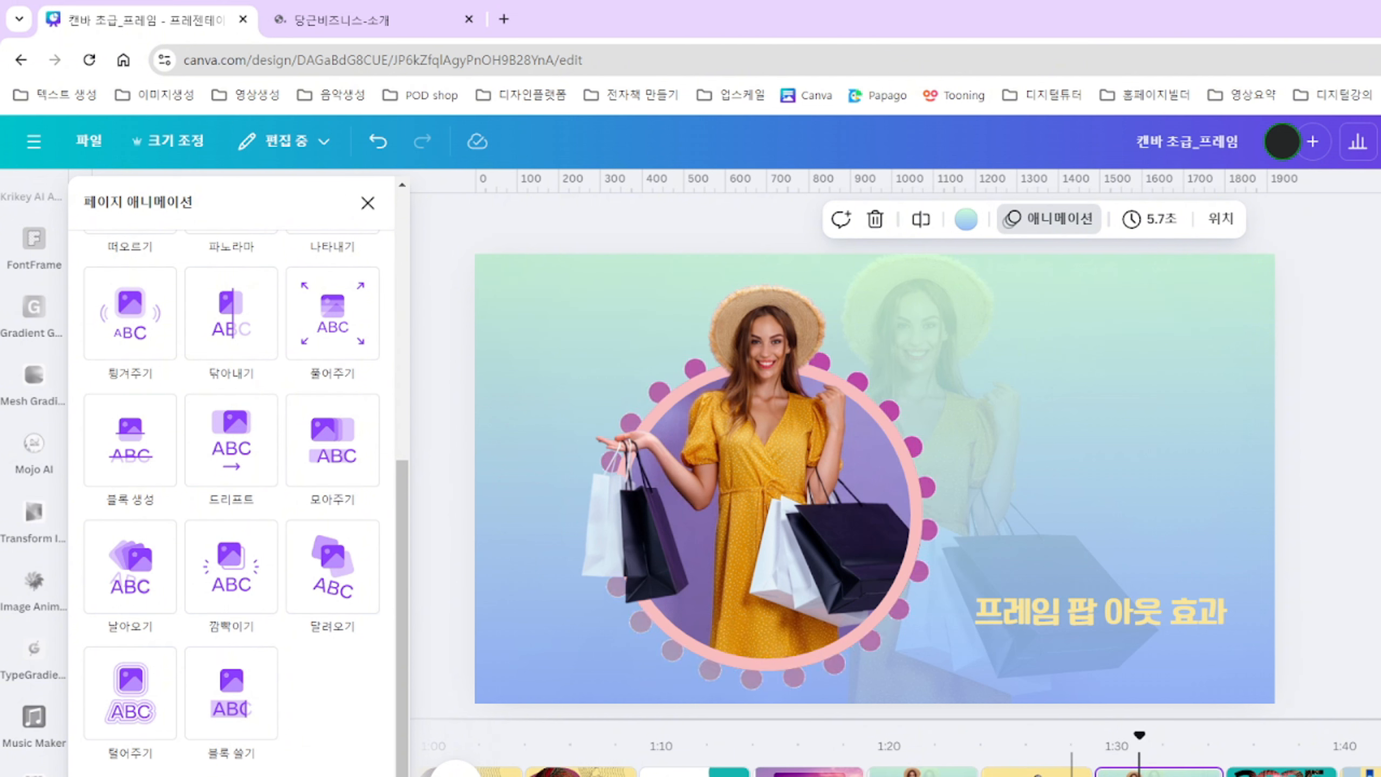
{"action": "scroll", "coordinate": [1072, 772], "scroll_direction": "right", "scroll_amount": 5}
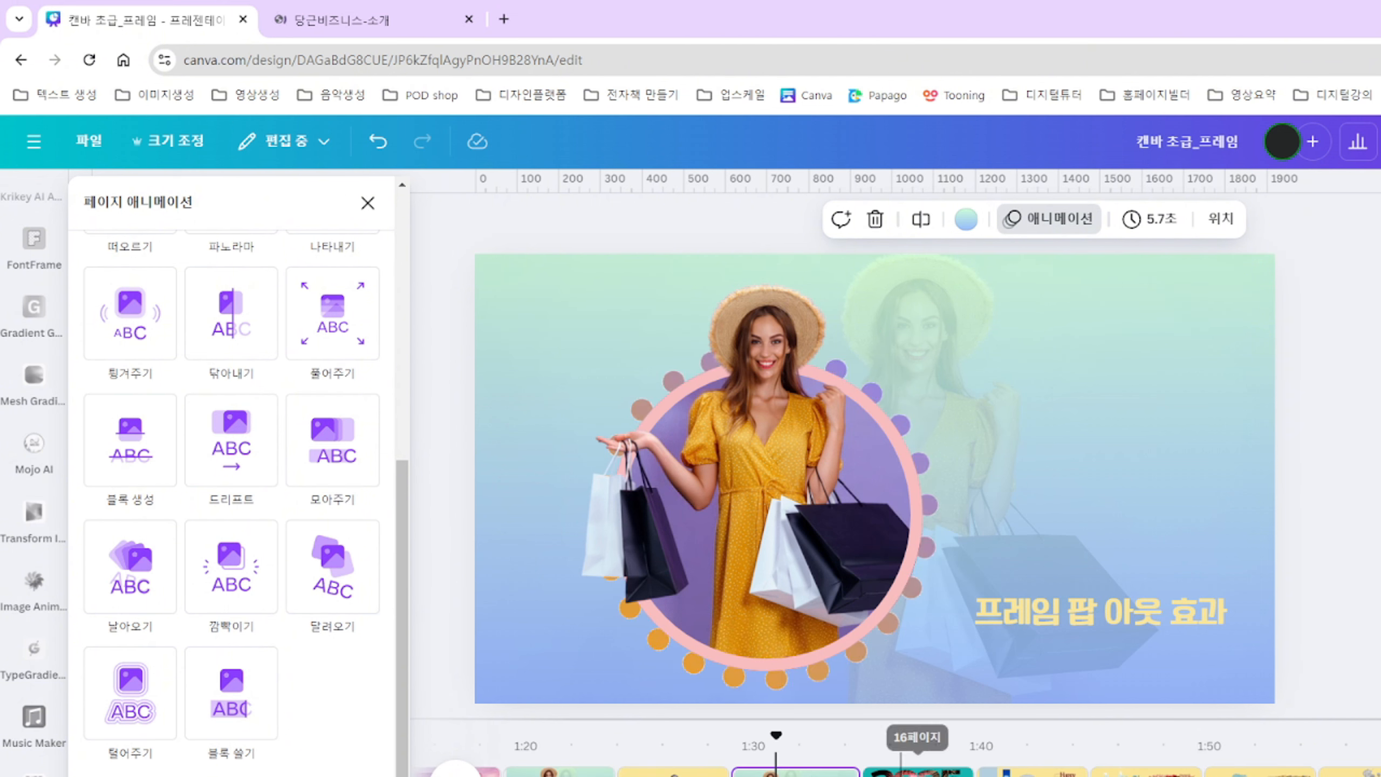
{"action": "left_click", "coordinate": [901, 770]}
{"action": "left_click", "coordinate": [1303, 441]}
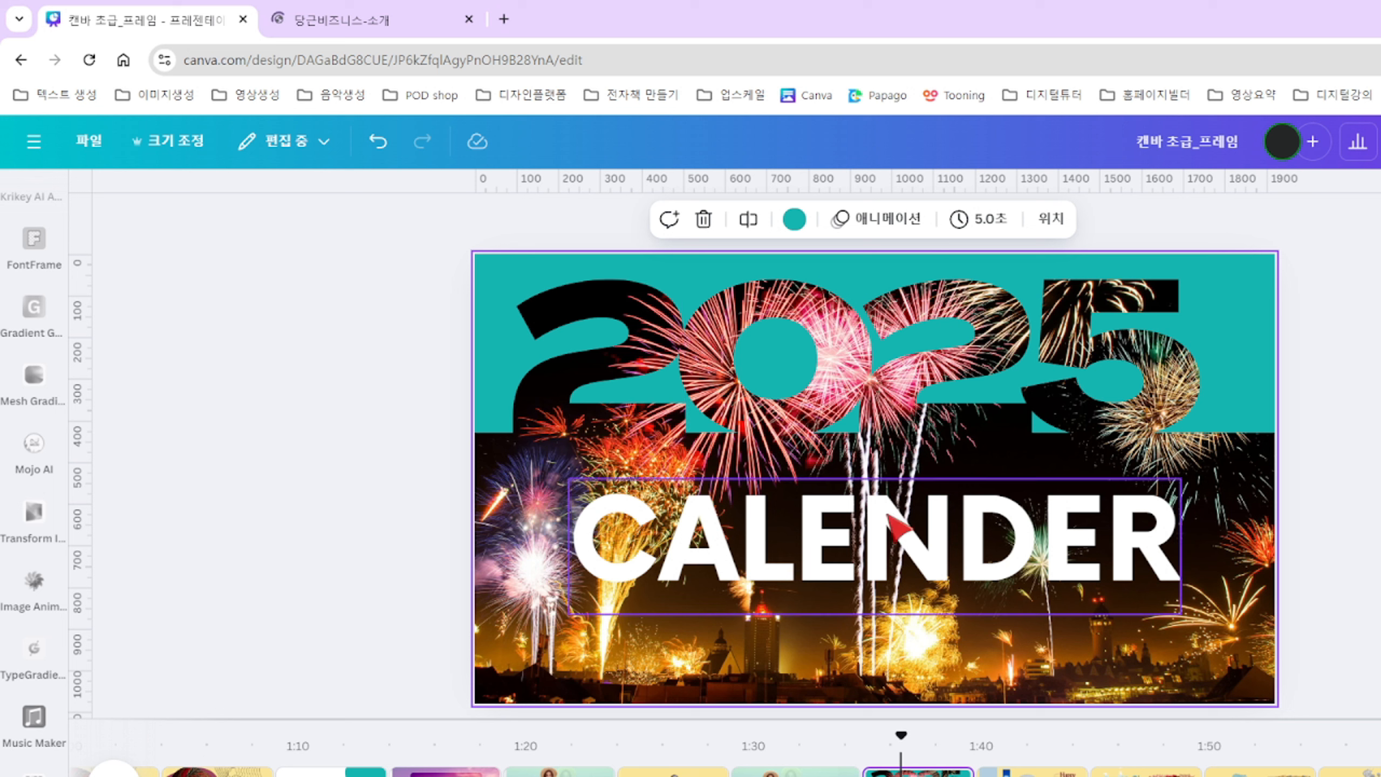
{"action": "left_click", "coordinate": [1332, 593]}
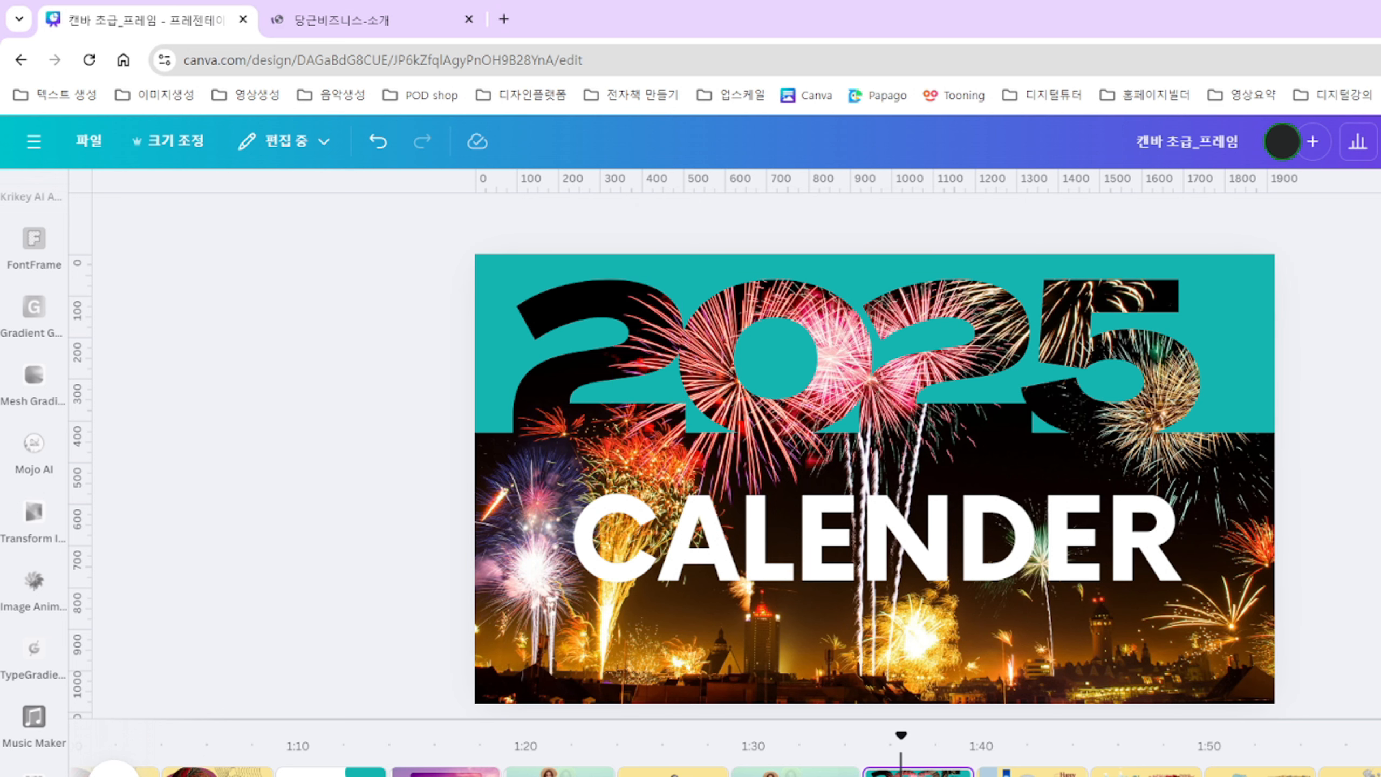
Add a blank page after the 2025 CALENDER page and set its background to pale yellow.
{"action": "left_click", "coordinate": [977, 770]}
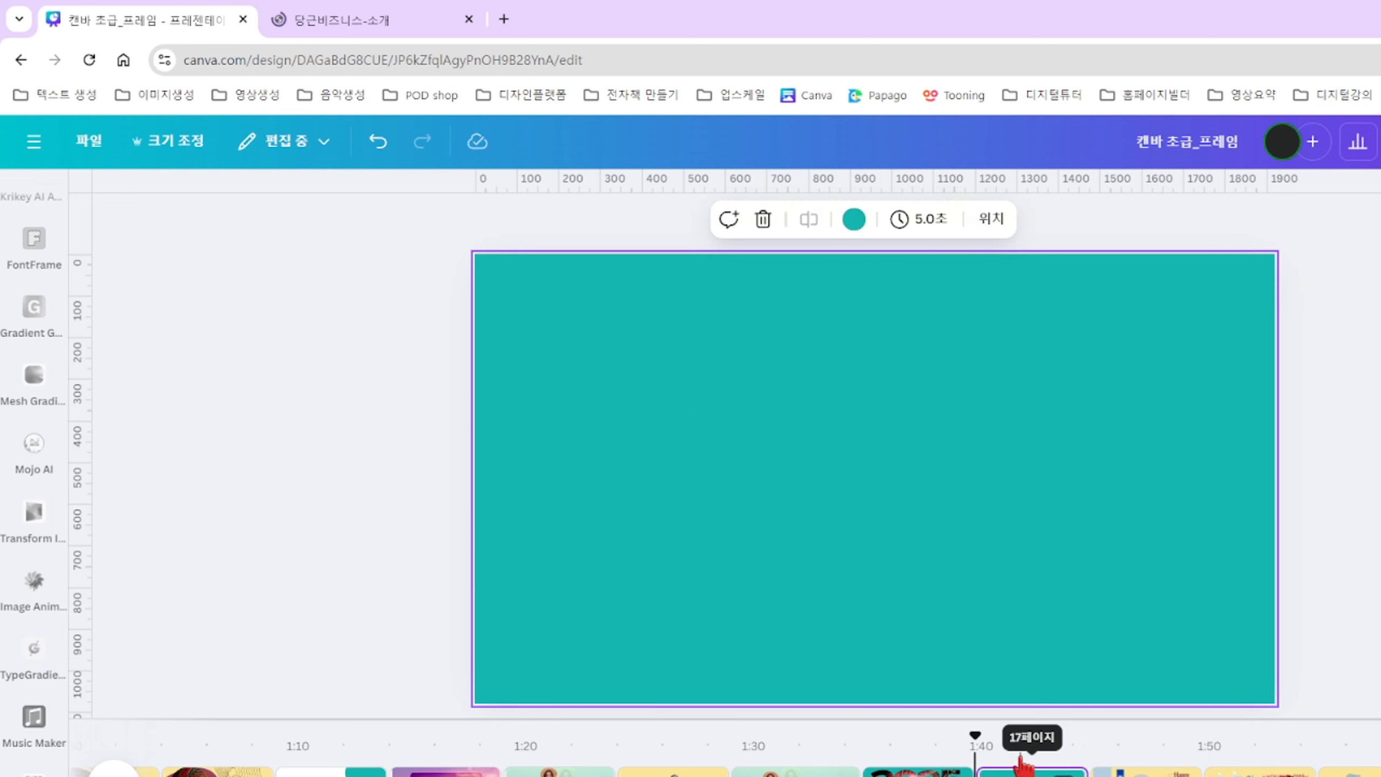
{"action": "left_click", "coordinate": [791, 219]}
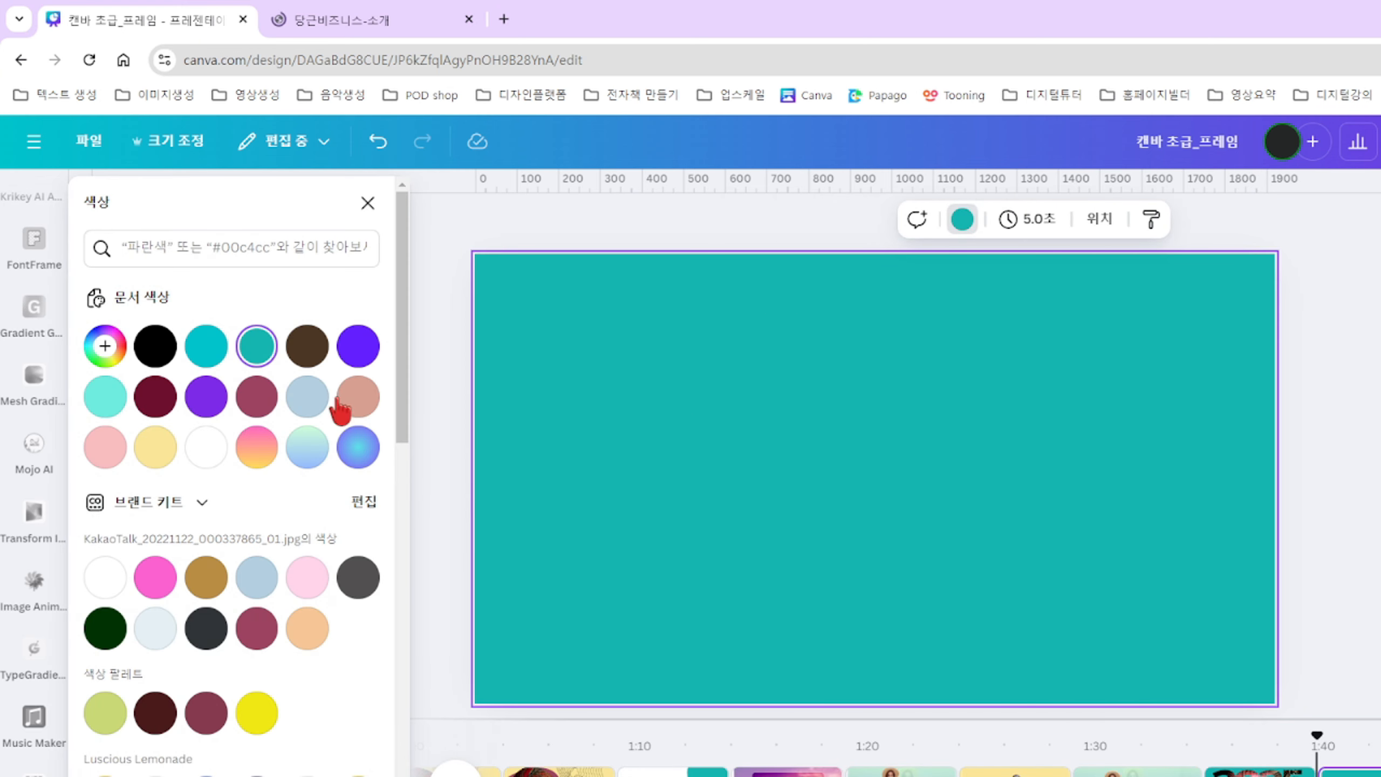
{"action": "left_click", "coordinate": [211, 449]}
{"action": "left_click", "coordinate": [162, 449]}
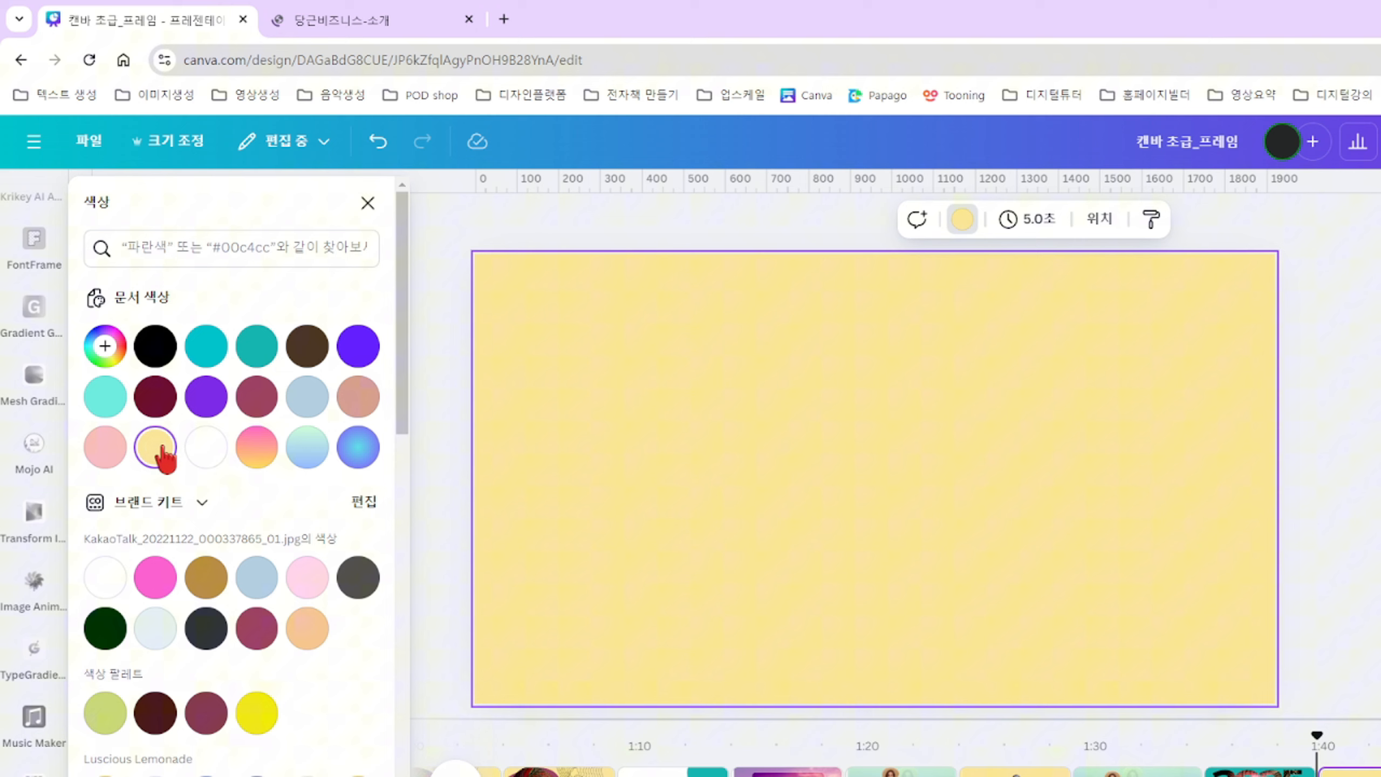
{"action": "left_click", "coordinate": [1376, 558]}
Revisit the 2025 CALENDER page for reference, and search the elements for 프레임 on the new yellow page.
{"action": "left_click", "coordinate": [924, 772]}
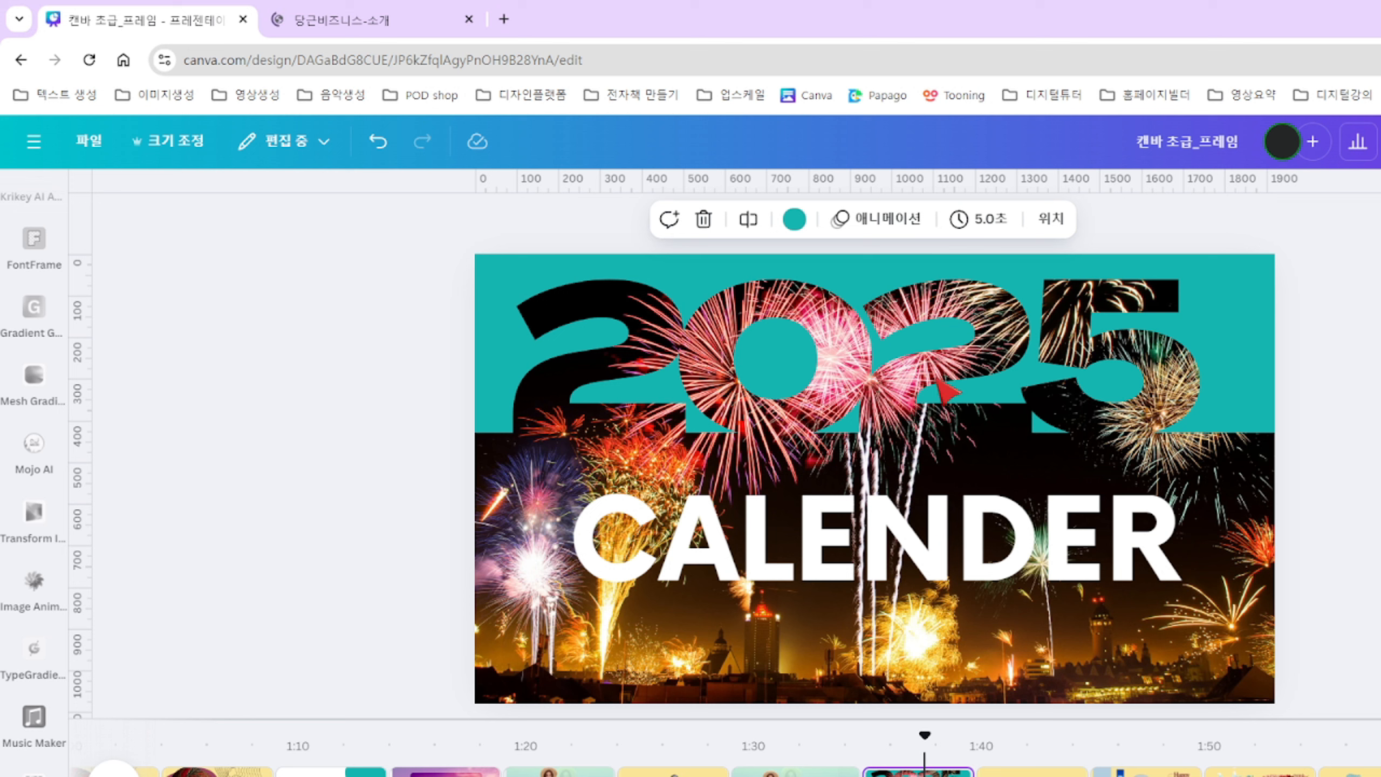
{"action": "left_click", "coordinate": [788, 556]}
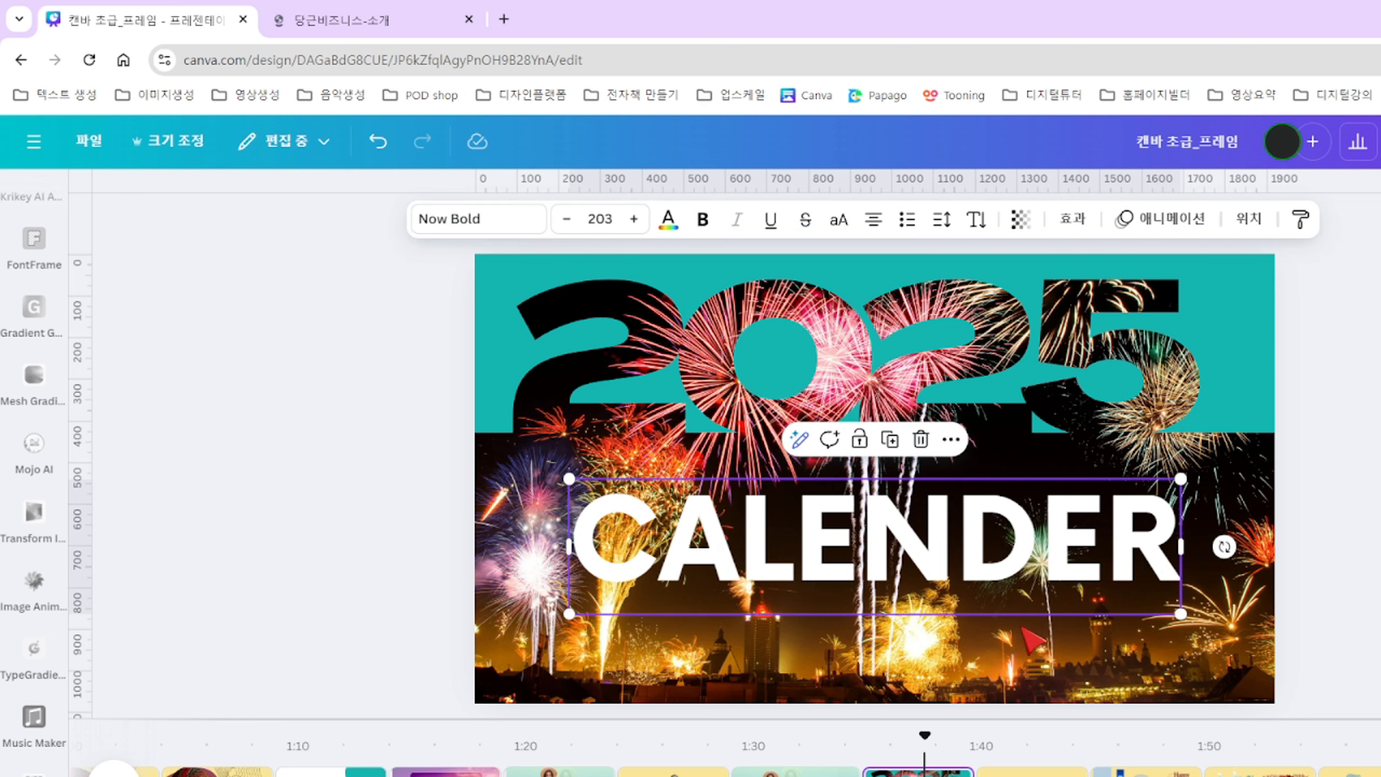
{"action": "left_click", "coordinate": [1040, 742]}
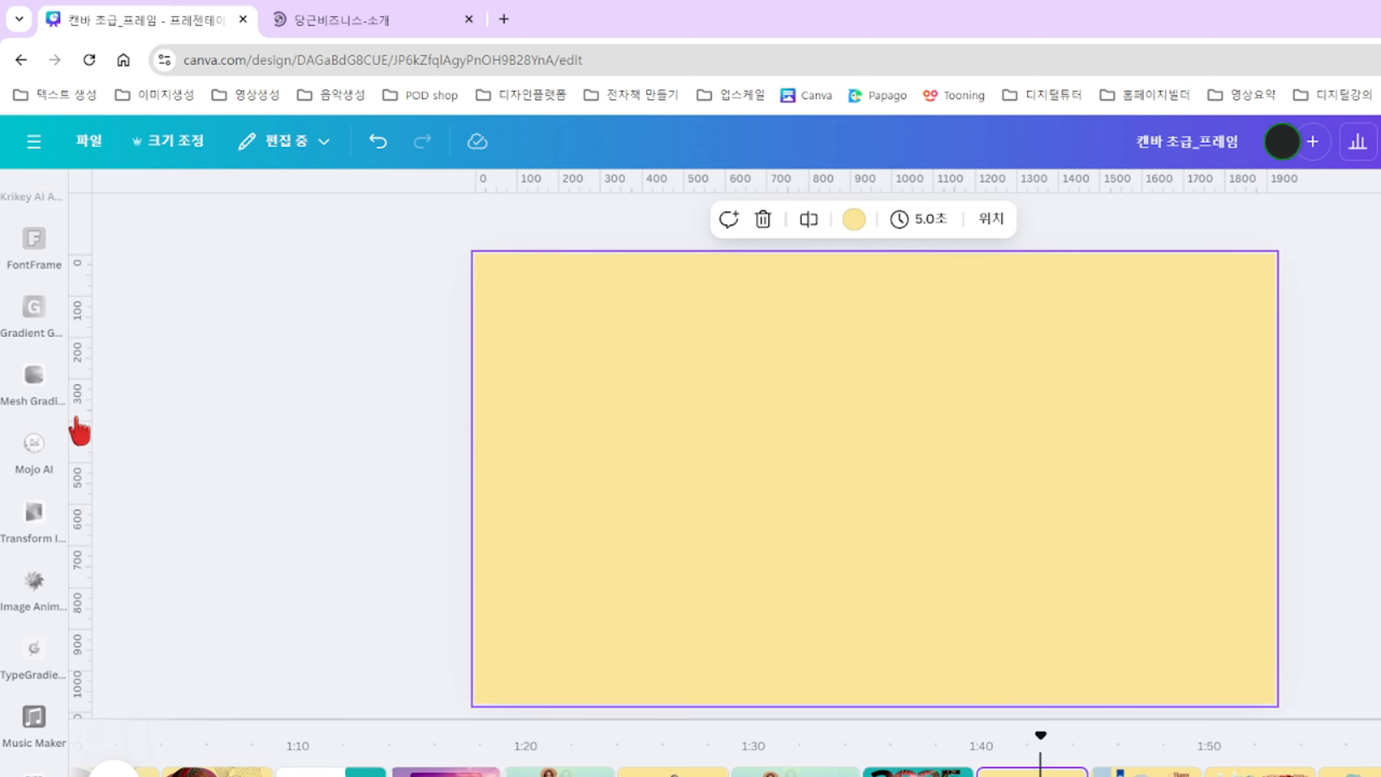
{"action": "scroll", "coordinate": [39, 544], "scroll_direction": "up", "scroll_amount": 10}
{"action": "left_click", "coordinate": [33, 339]}
{"action": "left_click", "coordinate": [304, 316]}
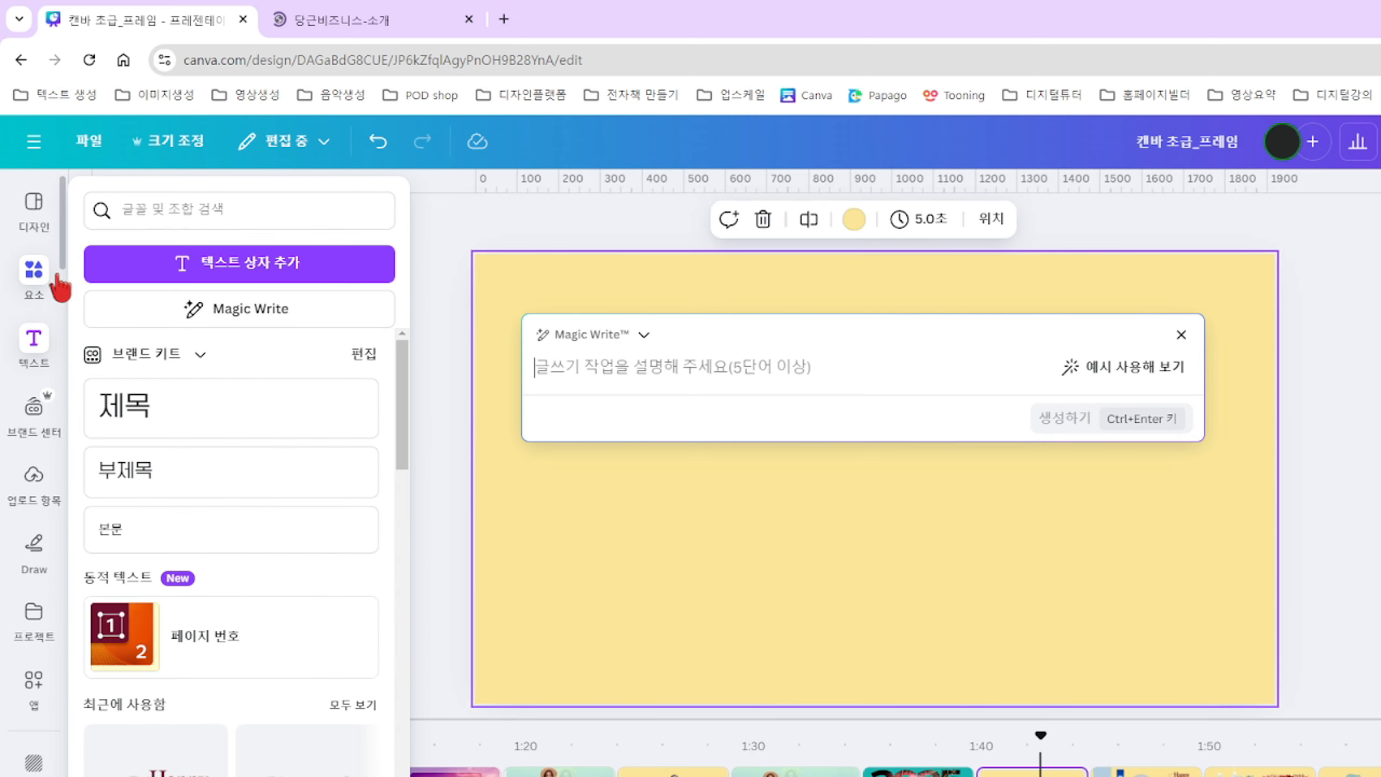
{"action": "left_click", "coordinate": [35, 272]}
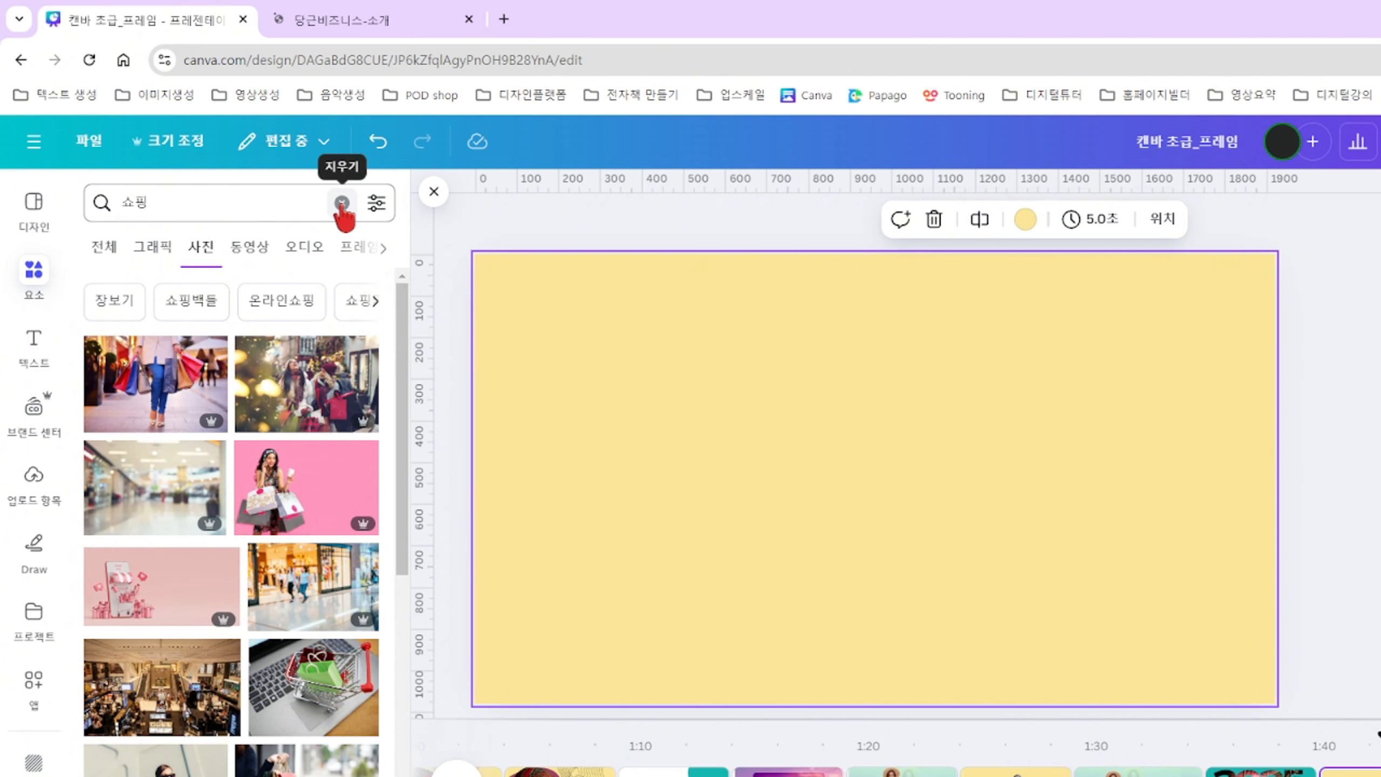
{"action": "left_click", "coordinate": [341, 203]}
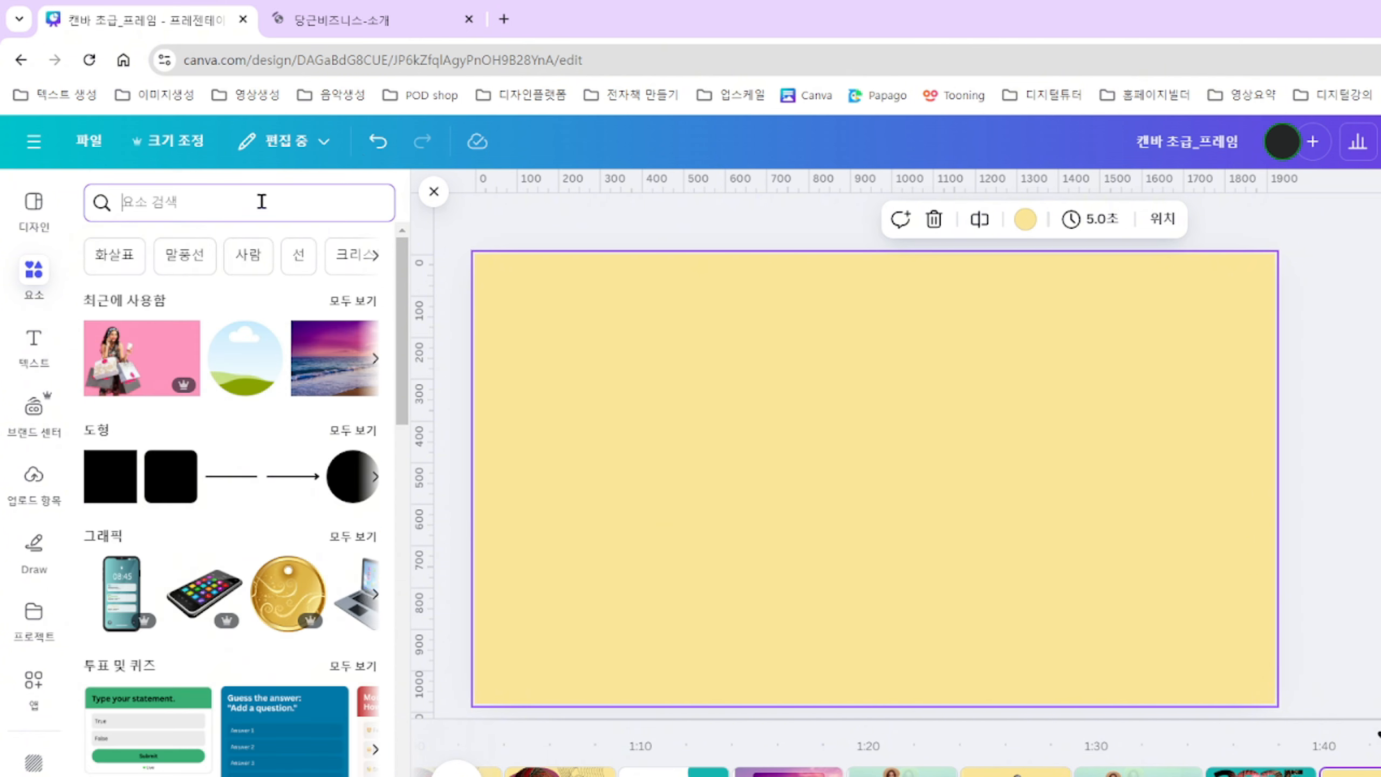
{"action": "type", "text": "VMFPD"}
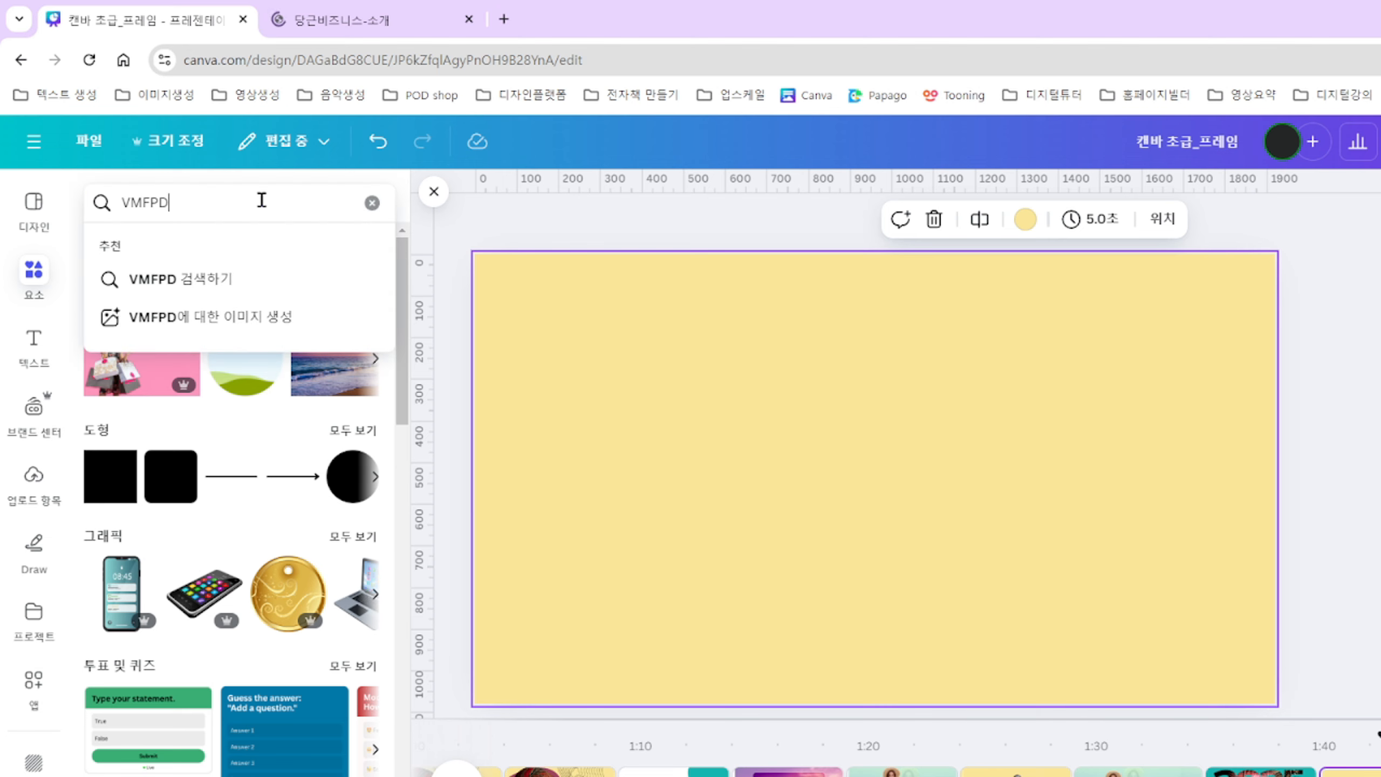
{"action": "key", "text": "BackSpace"}
{"action": "key", "text": "BackSpace"}
{"action": "key", "text": "BackSpace"}
{"action": "key", "text": "BackSpace"}
{"action": "key", "text": "BackSpace"}
{"action": "type", "text": "프레임"}
{"action": "key", "text": "Return"}
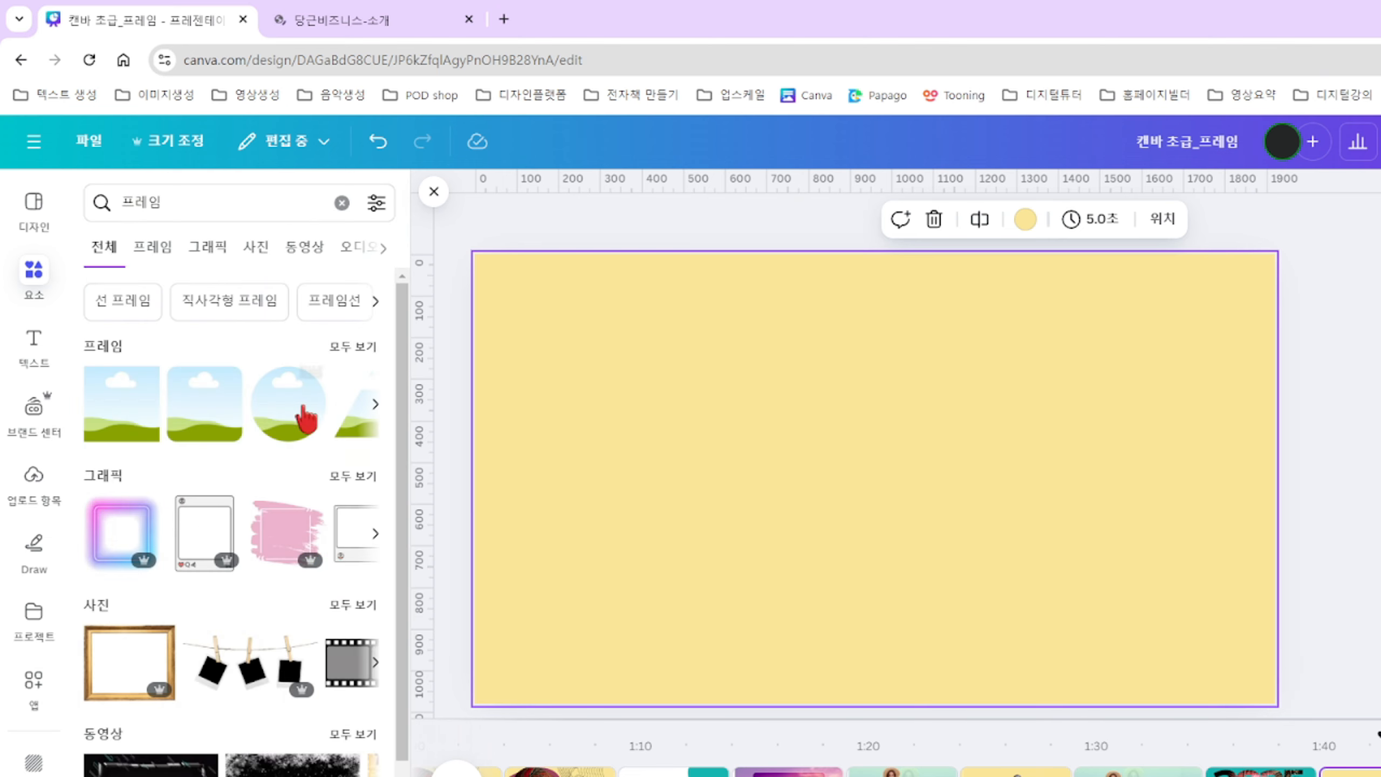
Add the square frame from the frame results at the page's lower-left corner and reduce its height from the upper edge.
{"action": "left_click", "coordinate": [352, 347]}
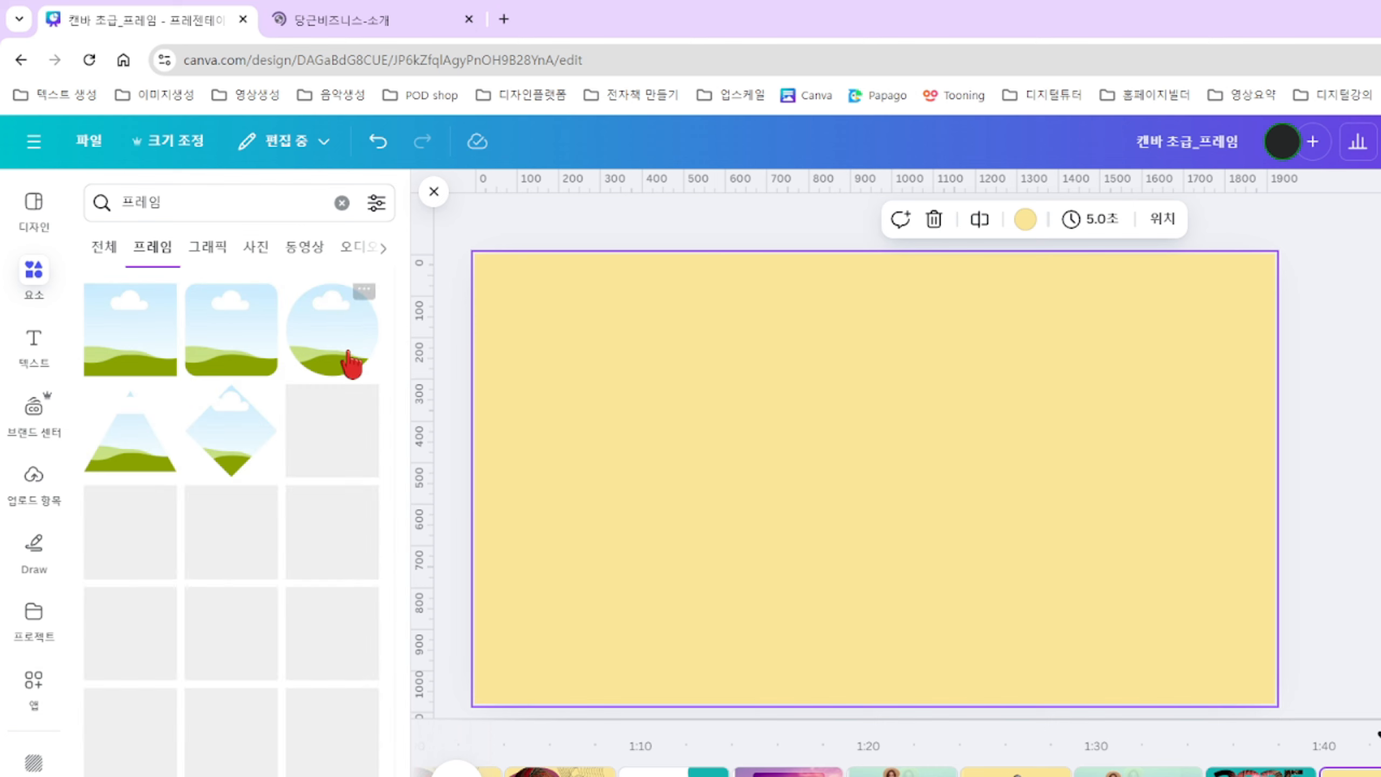
{"action": "left_click", "coordinate": [144, 345]}
{"action": "left_click_drag", "start_coordinate": [823, 542], "coordinate": [563, 628]}
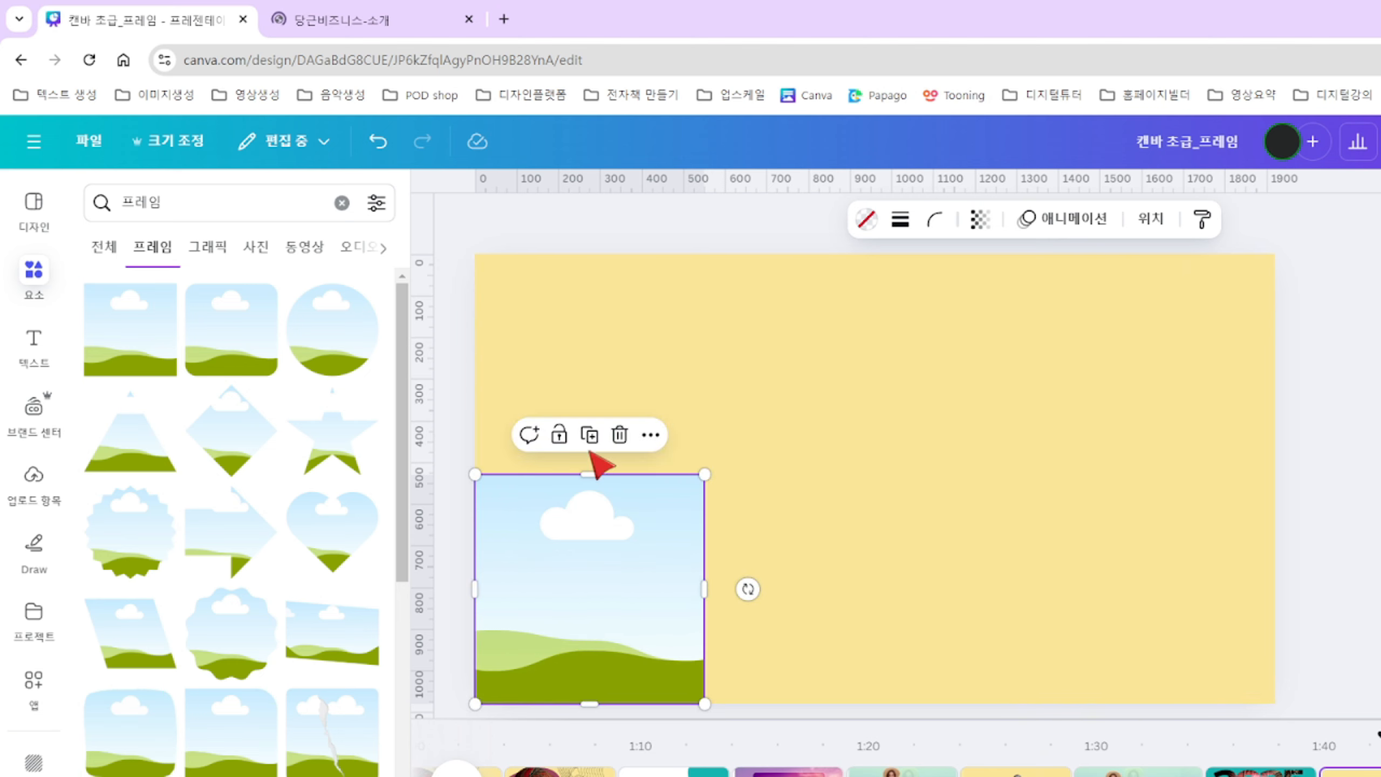
{"action": "left_click_drag", "start_coordinate": [585, 474], "coordinate": [585, 506]}
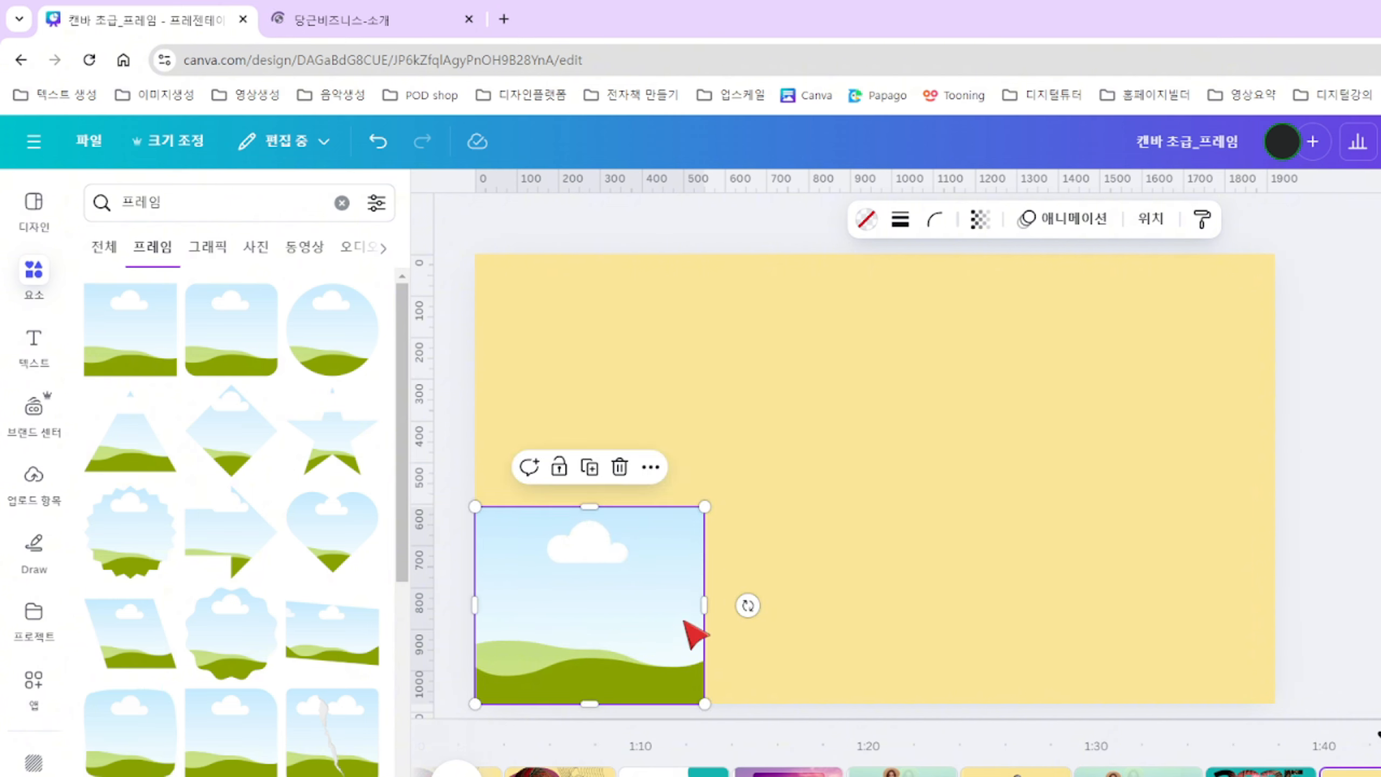
Stretch the square frame upward and out to the page's full width so it fills the lower part of the page.
{"action": "mouse_move", "coordinate": [704, 604]}
{"action": "left_mouse_down"}
{"action": "mouse_move", "coordinate": [1004, 616]}
{"action": "mouse_move", "coordinate": [718, 607]}
{"action": "left_mouse_up"}
{"action": "left_click_drag", "start_coordinate": [625, 506], "coordinate": [598, 449]}
{"action": "left_click_drag", "start_coordinate": [721, 575], "coordinate": [1275, 578]}
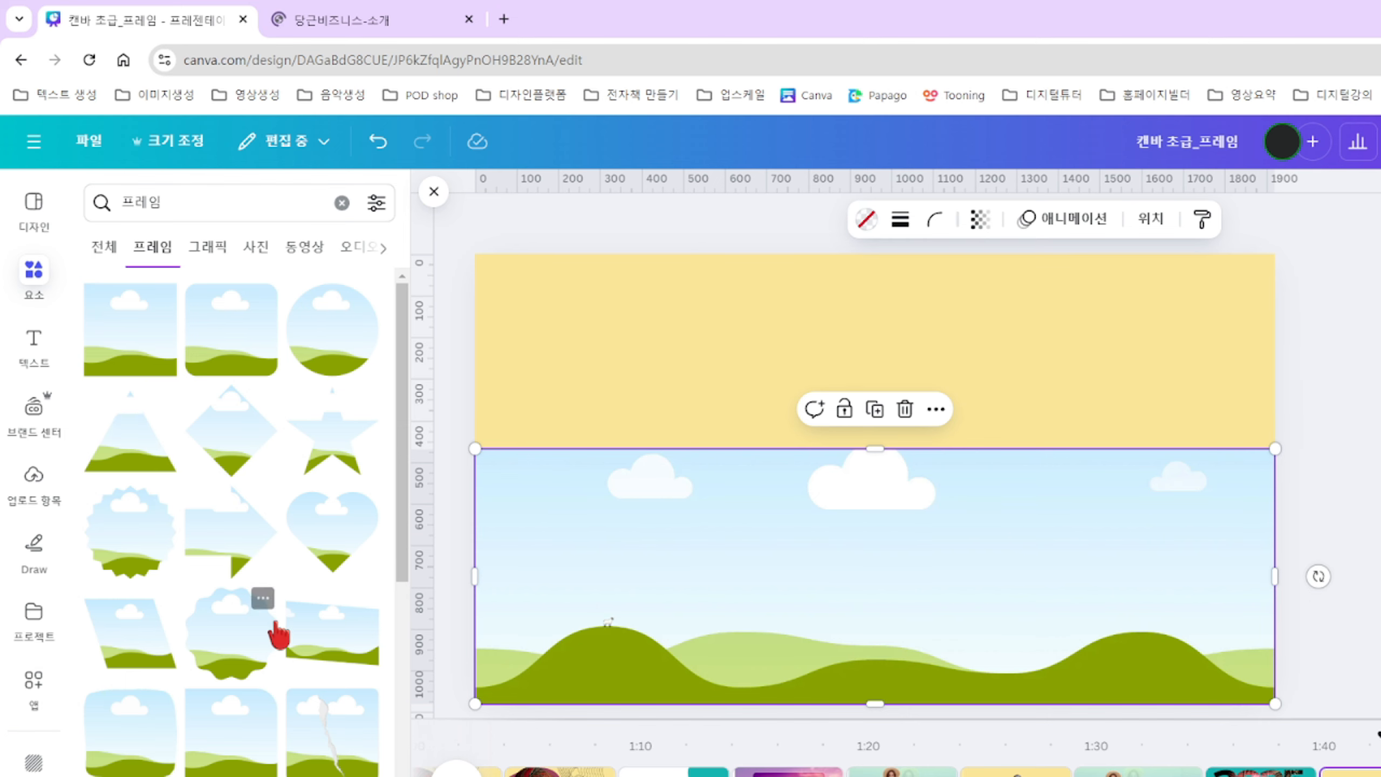
Find the number-shaped frames in the frame results and add frames for 2, 0, 2 and 5 to the page.
{"action": "scroll", "coordinate": [233, 593], "scroll_direction": "down", "scroll_amount": 5}
{"action": "scroll", "coordinate": [245, 468], "scroll_direction": "down", "scroll_amount": 3}
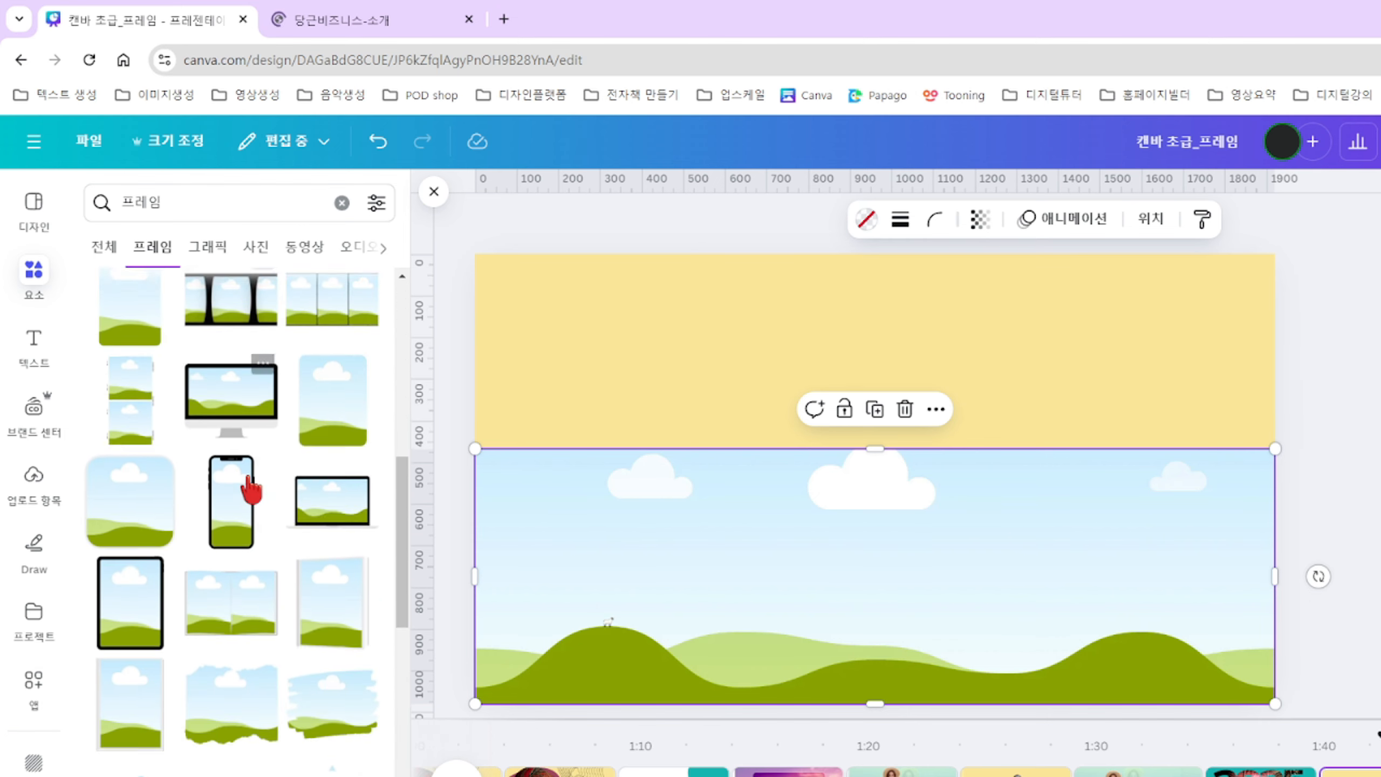
{"action": "scroll", "coordinate": [251, 488], "scroll_direction": "down", "scroll_amount": 5}
{"action": "scroll", "coordinate": [251, 477], "scroll_direction": "down", "scroll_amount": 10}
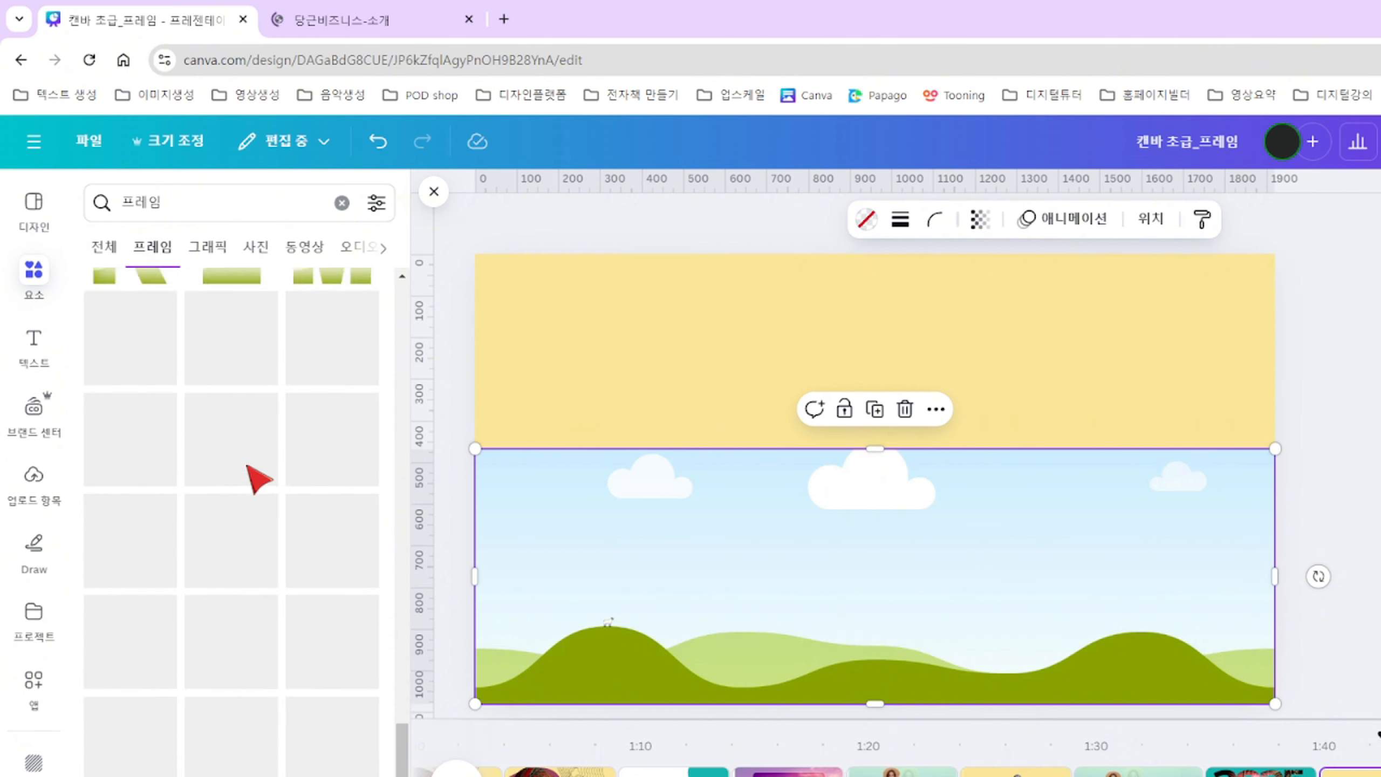
{"action": "scroll", "coordinate": [250, 479], "scroll_direction": "down", "scroll_amount": 3}
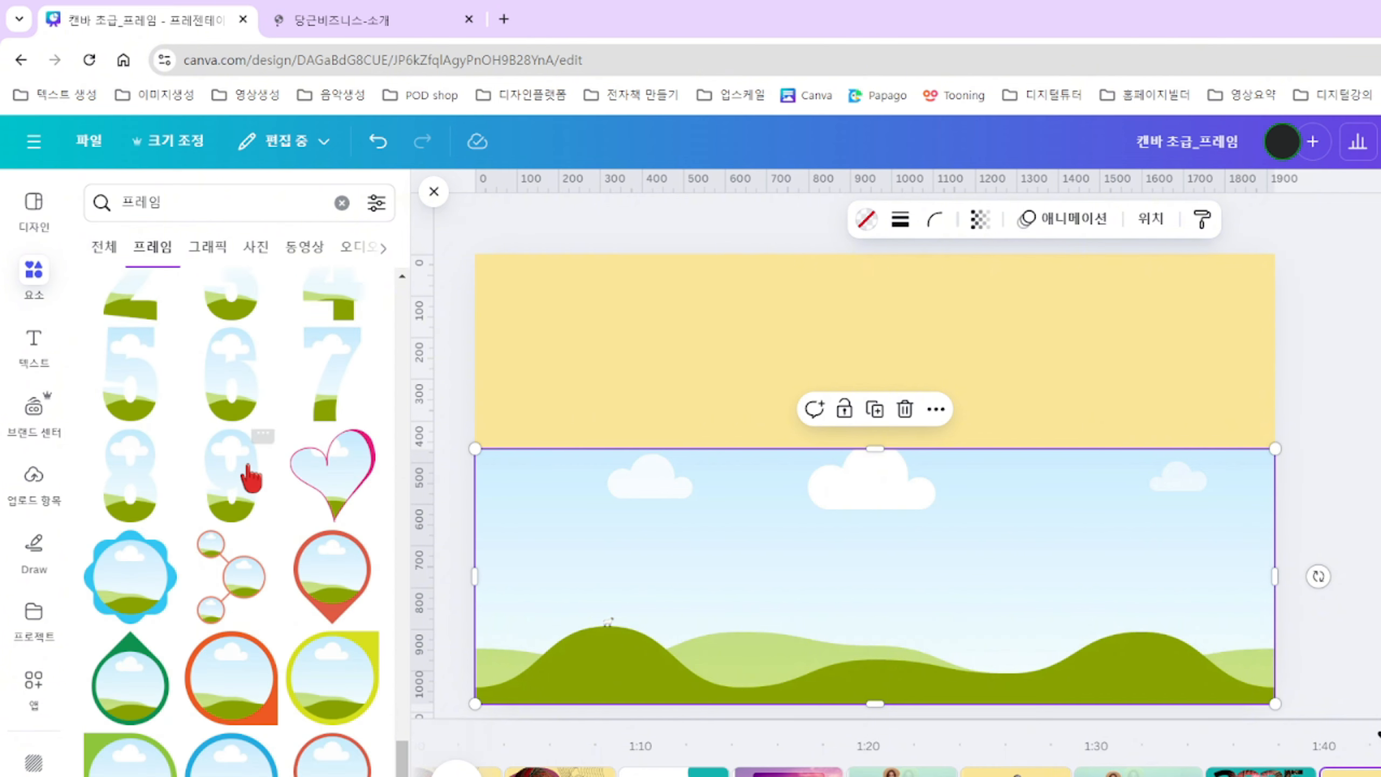
{"action": "scroll", "coordinate": [266, 484], "scroll_direction": "up", "scroll_amount": 3}
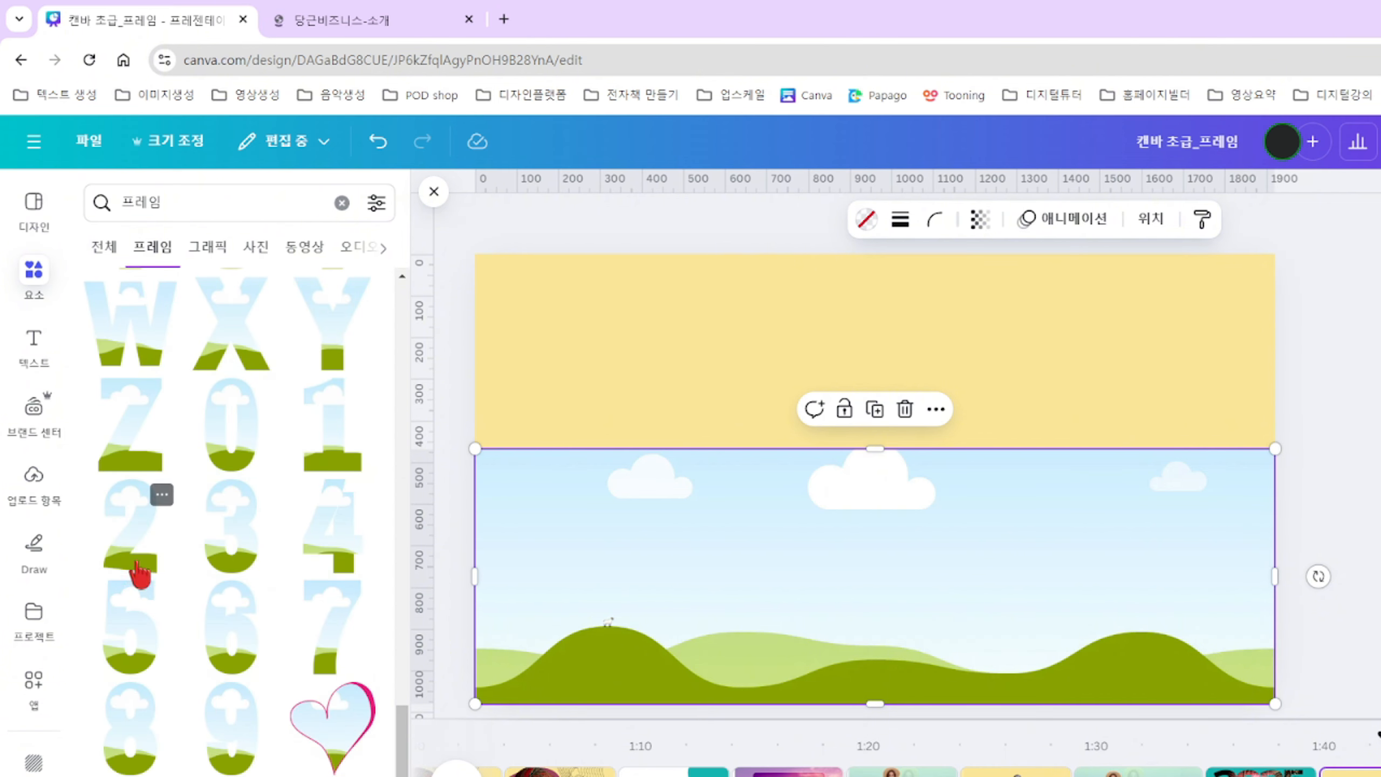
{"action": "left_click_drag", "start_coordinate": [139, 558], "coordinate": [672, 483]}
{"action": "left_click", "coordinate": [229, 451]}
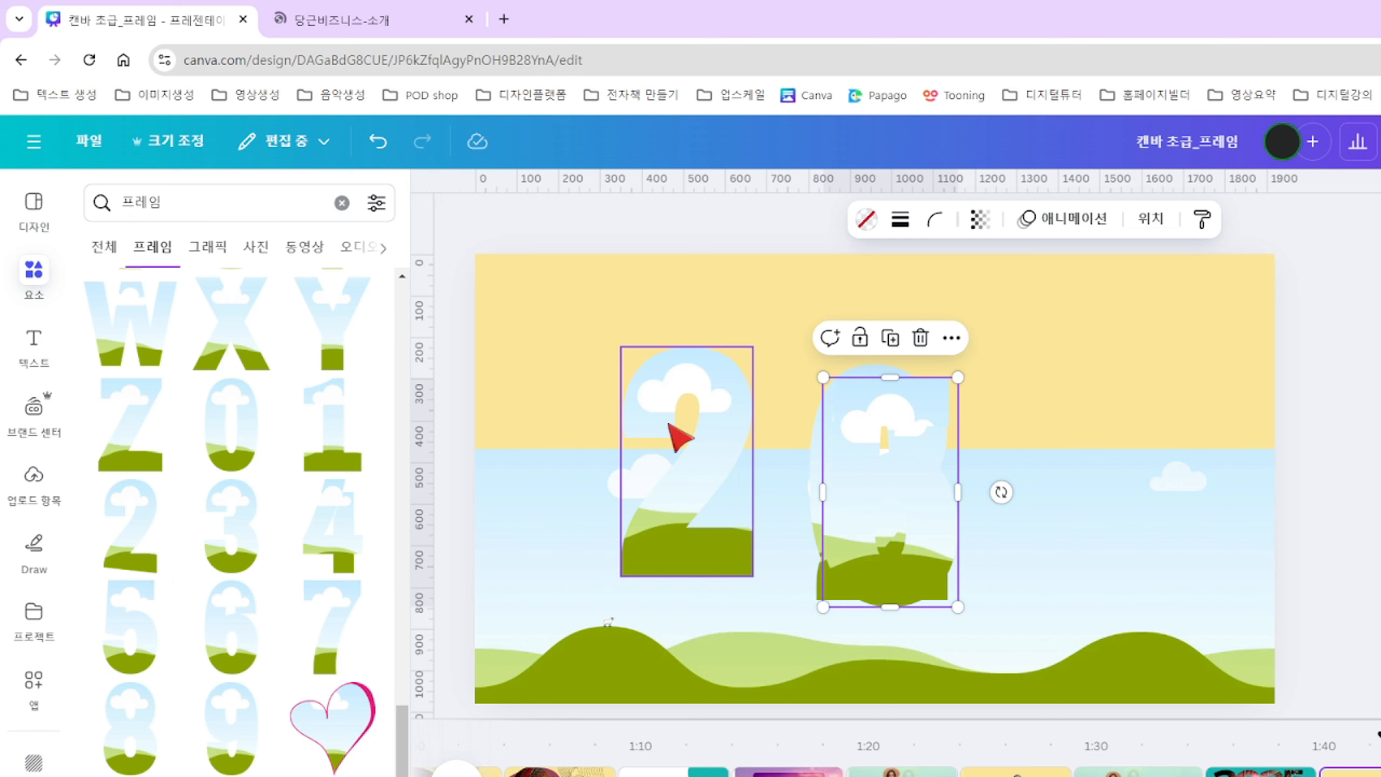
{"action": "left_click_drag", "start_coordinate": [678, 432], "coordinate": [808, 453]}
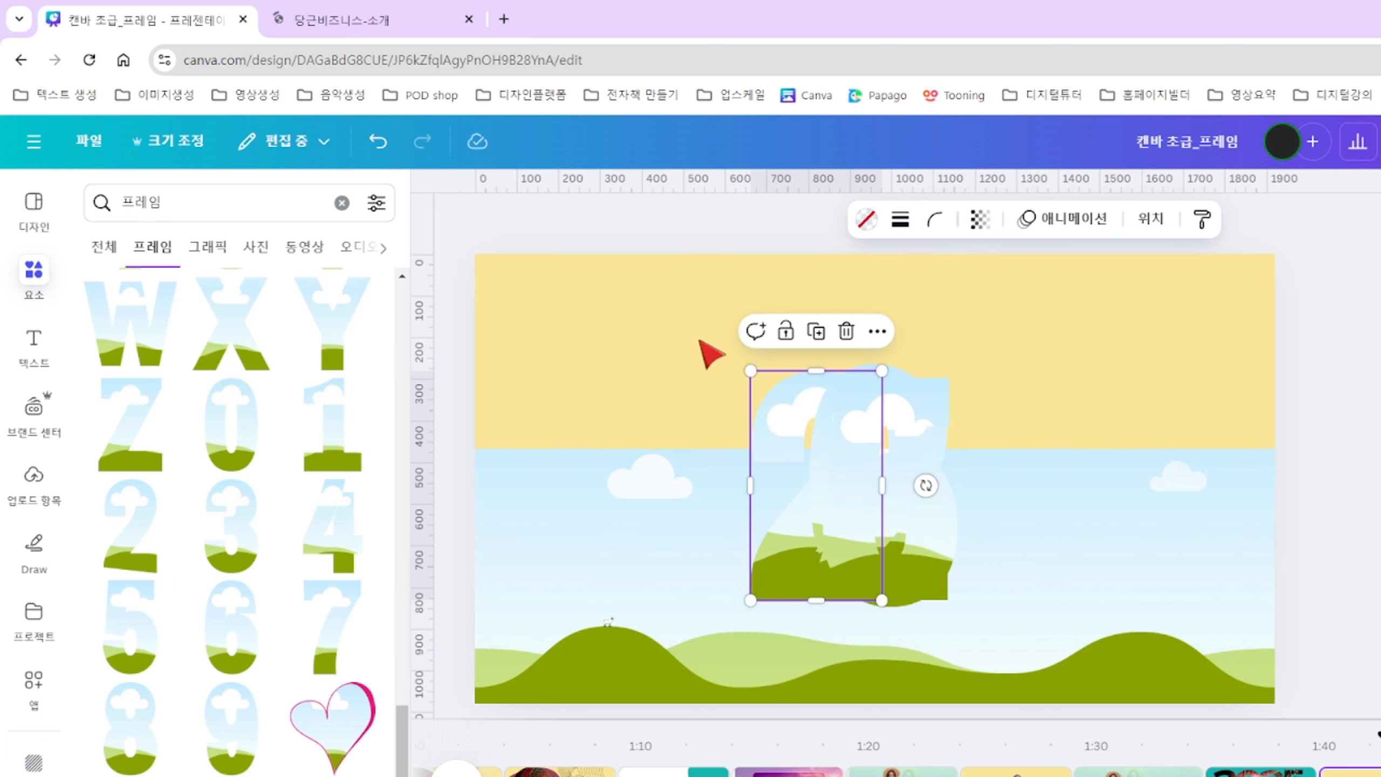
Shrink the four digit frames together and arrange them in a row reading 2025 just above the wide frame.
{"action": "left_click_drag", "start_coordinate": [637, 310], "coordinate": [995, 425]}
{"action": "left_click_drag", "start_coordinate": [958, 363], "coordinate": [903, 426]}
{"action": "left_click_drag", "start_coordinate": [870, 511], "coordinate": [885, 374]}
{"action": "left_click", "coordinate": [770, 391]}
{"action": "left_click_drag", "start_coordinate": [734, 376], "coordinate": [808, 377]}
{"action": "left_click", "coordinate": [650, 410]}
{"action": "left_click_drag", "start_coordinate": [650, 410], "coordinate": [598, 395]}
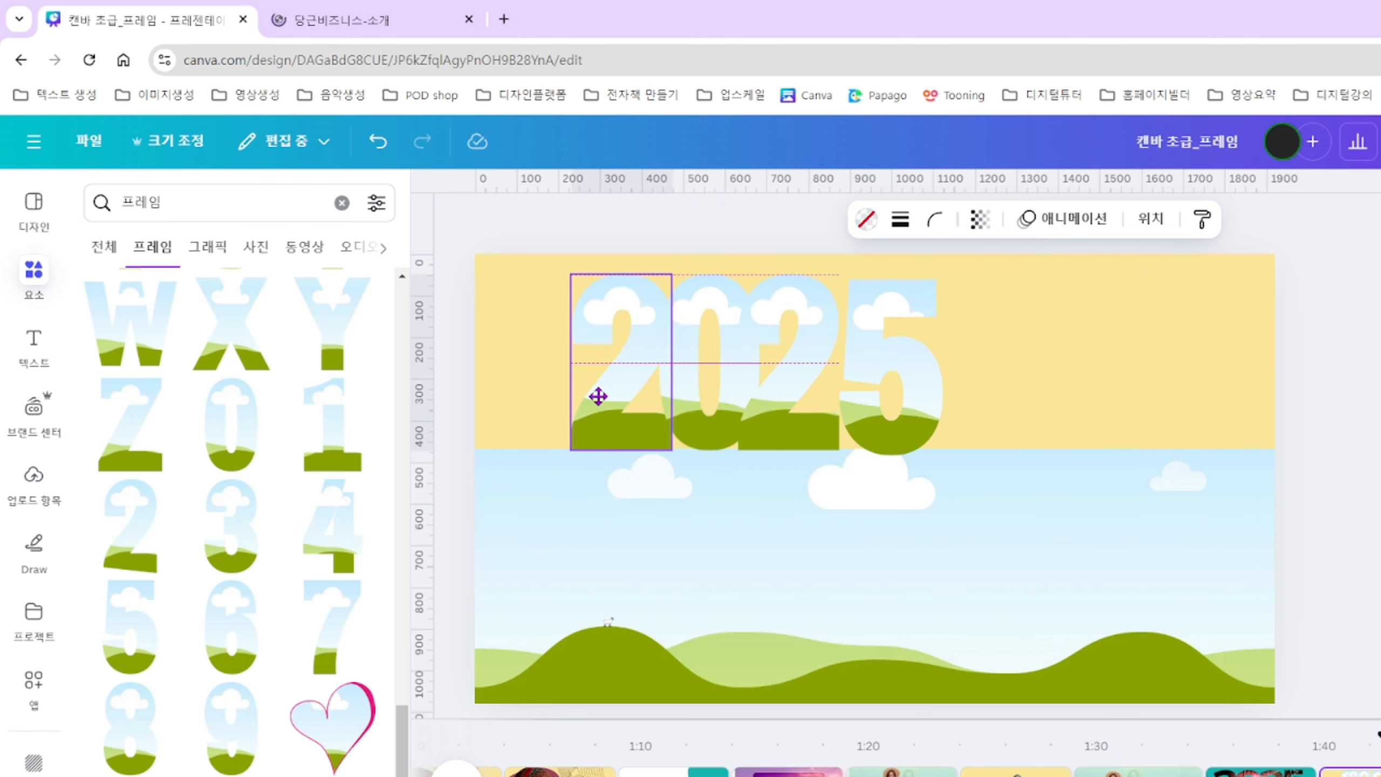
Tighten the digit row by nudging the second 2 slightly right and moving the 5 against it.
{"action": "left_click", "coordinate": [768, 393]}
{"action": "left_click", "coordinate": [889, 392]}
{"action": "left_click_drag", "start_coordinate": [804, 404], "coordinate": [809, 403]}
{"action": "left_click_drag", "start_coordinate": [907, 412], "coordinate": [792, 419]}
{"action": "left_click", "coordinate": [1077, 411]}
{"action": "left_click", "coordinate": [801, 432]}
{"action": "left_click", "coordinate": [1026, 454]}
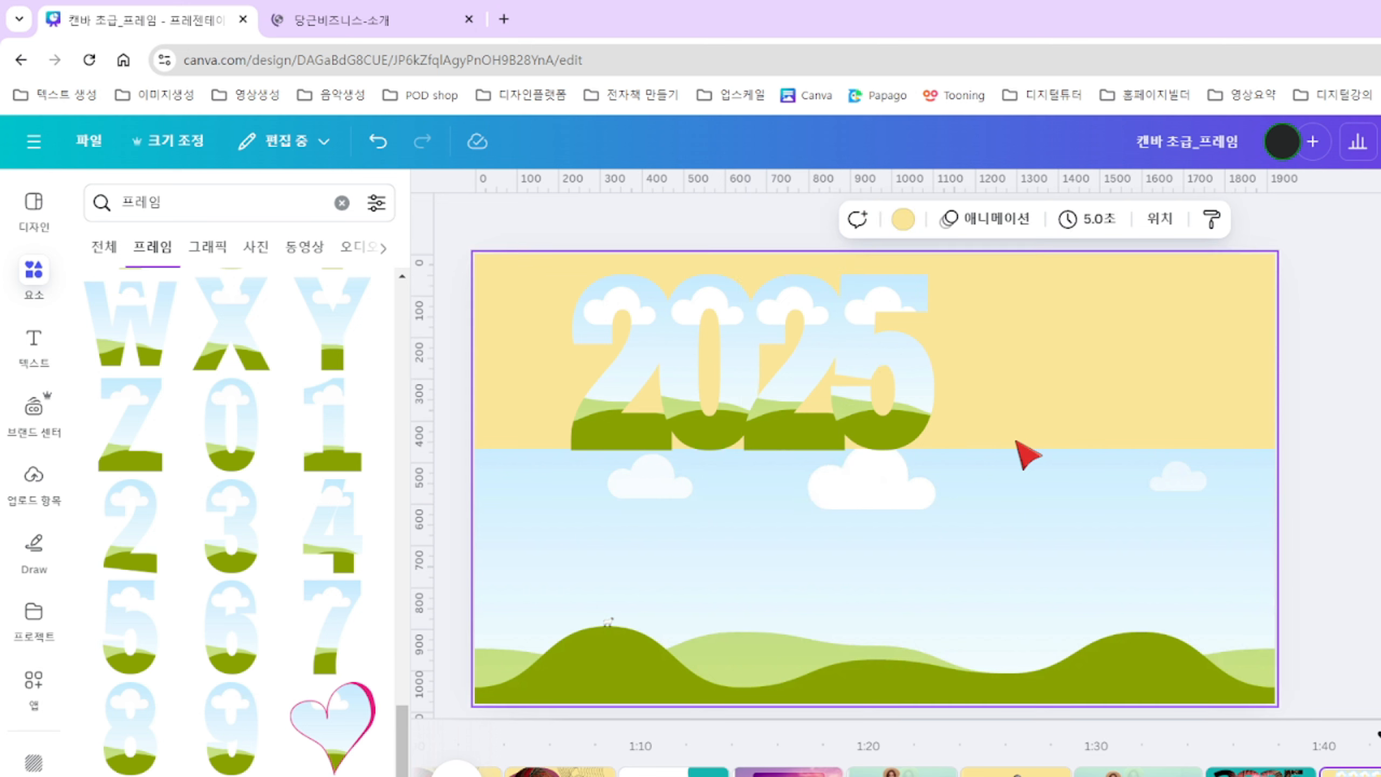
Fine-tune the 5 frame's position so it lines up with the other digits and sits evenly beside the second 2.
{"action": "left_click", "coordinate": [919, 435]}
{"action": "left_click_drag", "start_coordinate": [918, 435], "coordinate": [904, 422]}
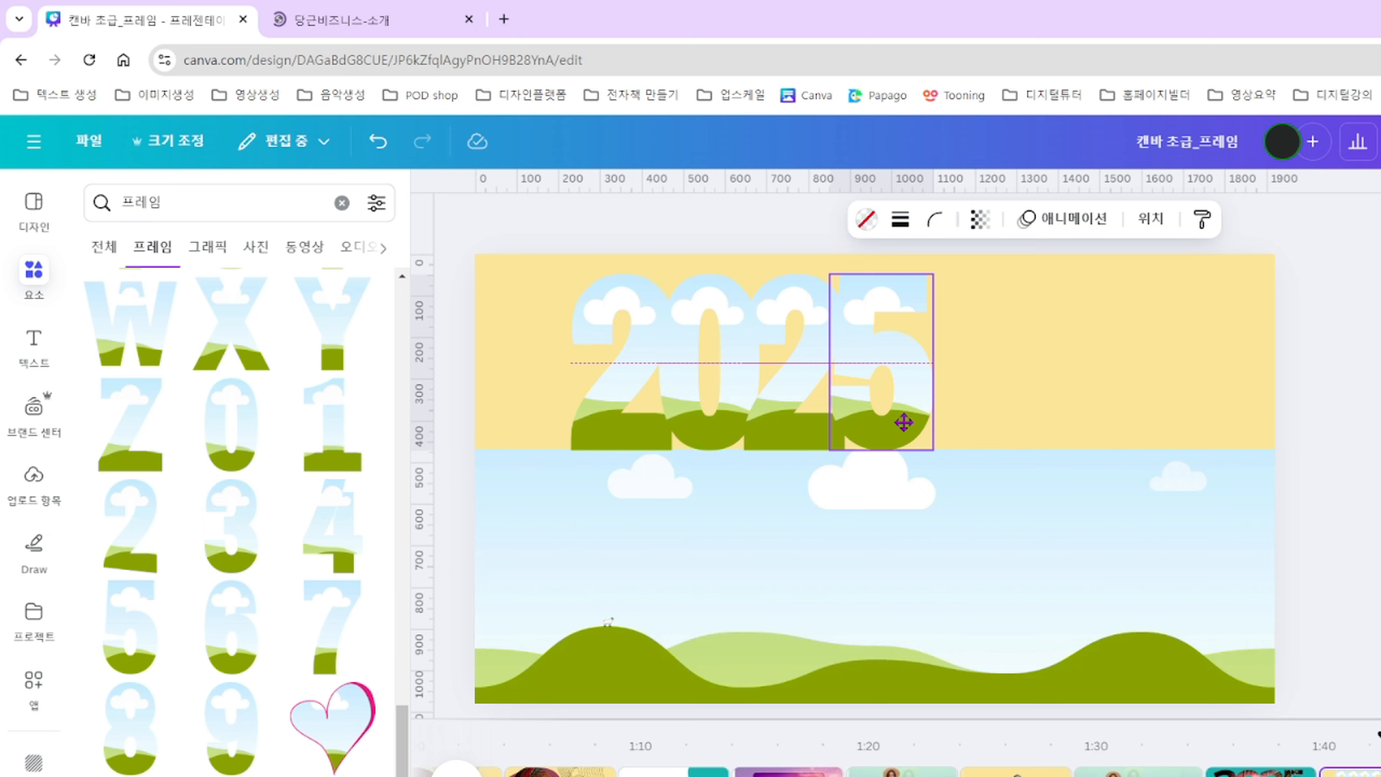
{"action": "left_click_drag", "start_coordinate": [904, 422], "coordinate": [904, 422]}
{"action": "left_click", "coordinate": [995, 429]}
{"action": "left_click_drag", "start_coordinate": [502, 270], "coordinate": [985, 396]}
{"action": "left_click", "coordinate": [1018, 395]}
{"action": "left_click", "coordinate": [878, 401]}
{"action": "left_click_drag", "start_coordinate": [879, 400], "coordinate": [873, 396]}
{"action": "left_click", "coordinate": [971, 394]}
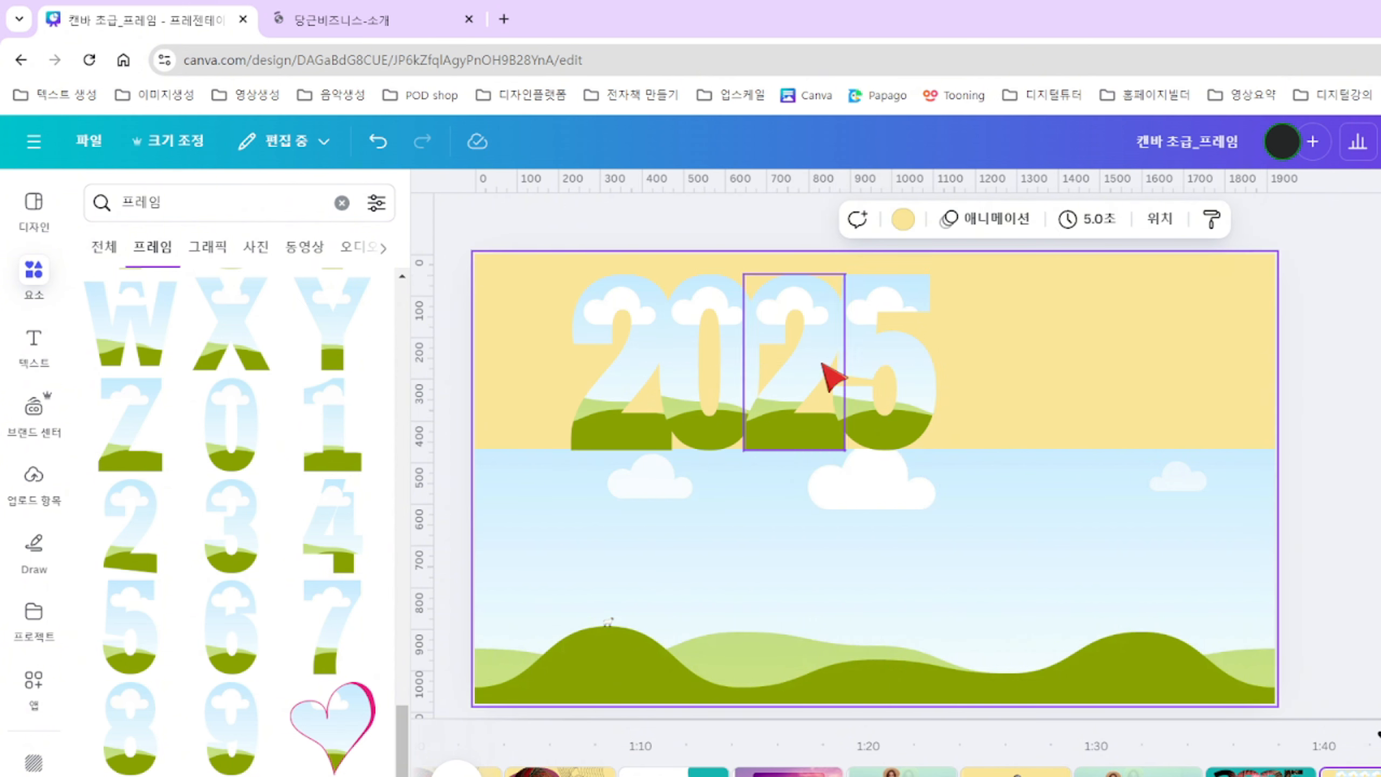
{"action": "left_click", "coordinate": [887, 376]}
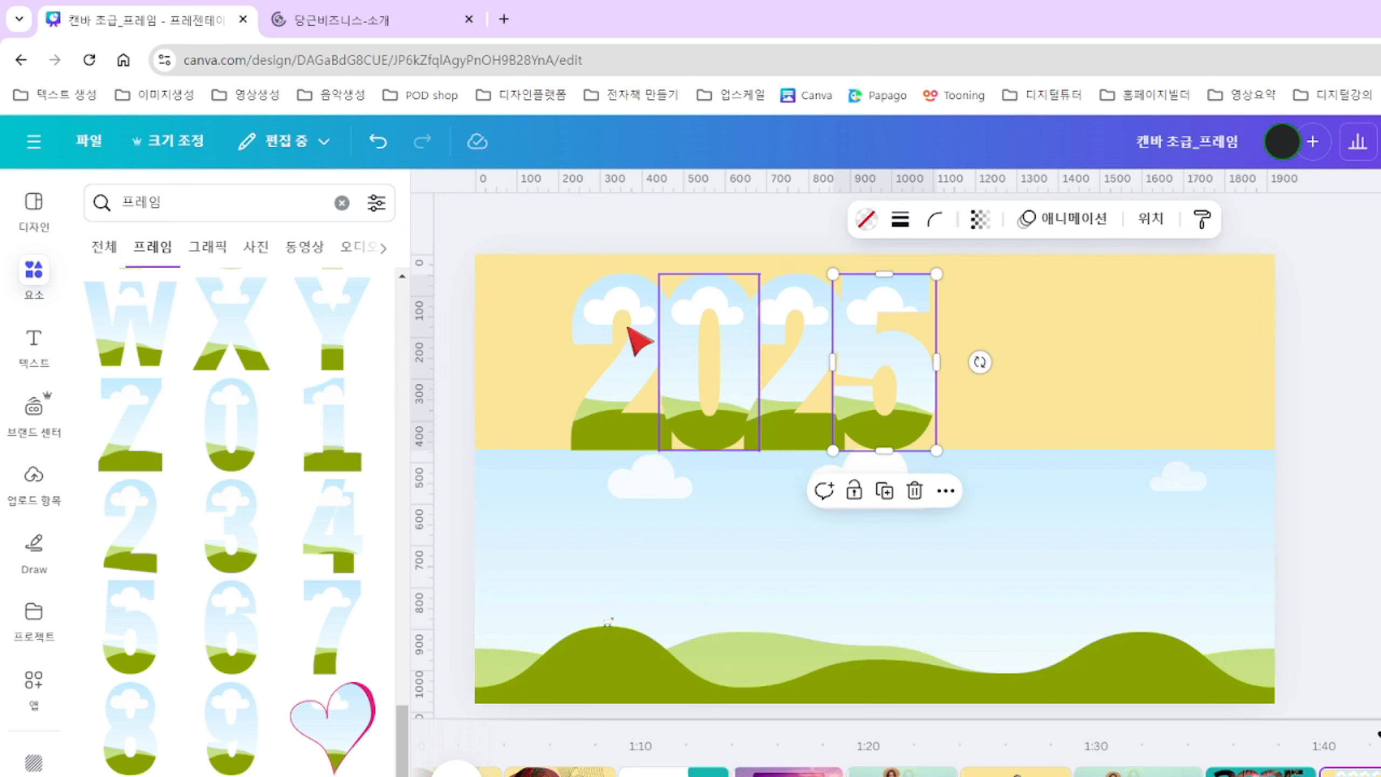
Shift the four 2025 digit frames toward the page's left edge, grouping them for the move and ungrouping them.
{"action": "left_click_drag", "start_coordinate": [523, 304], "coordinate": [992, 398]}
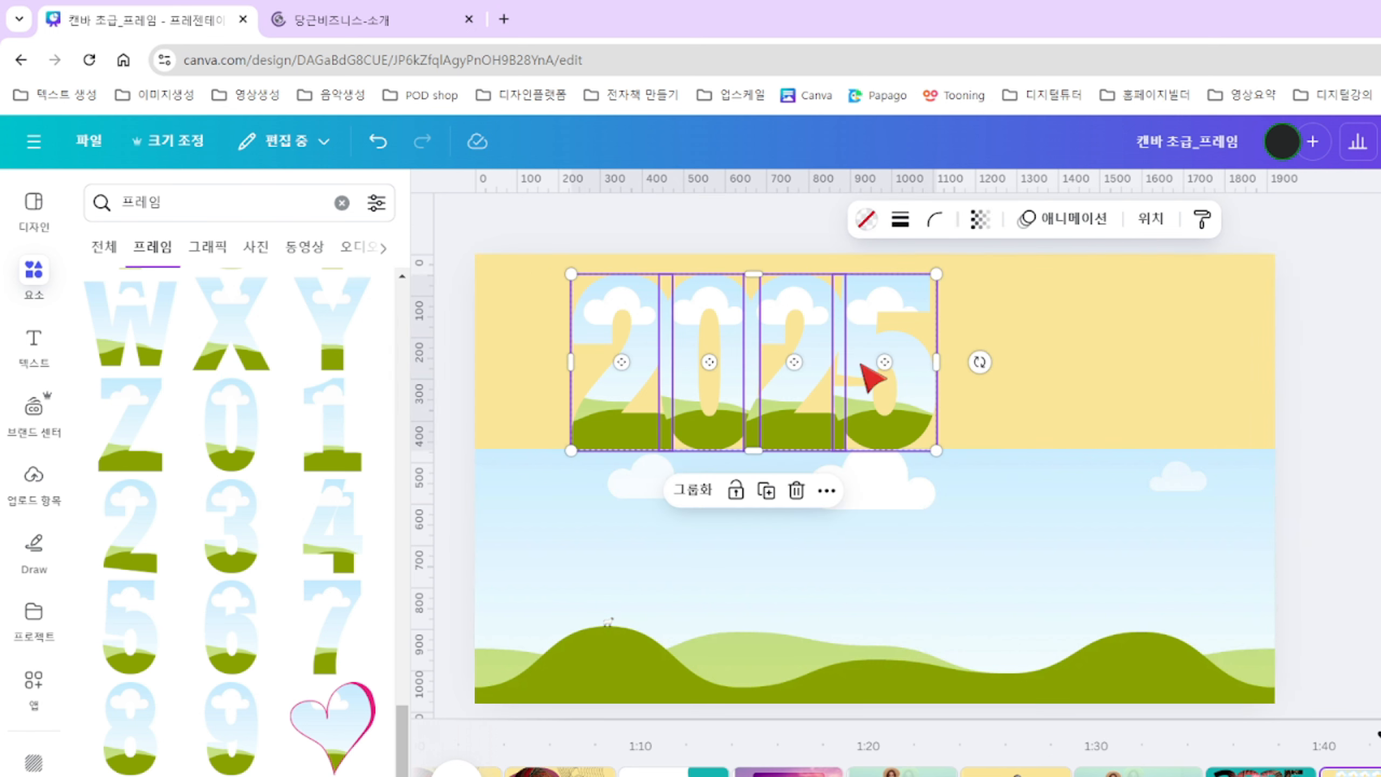
{"action": "left_click", "coordinate": [693, 489]}
{"action": "left_click_drag", "start_coordinate": [903, 407], "coordinate": [879, 392]}
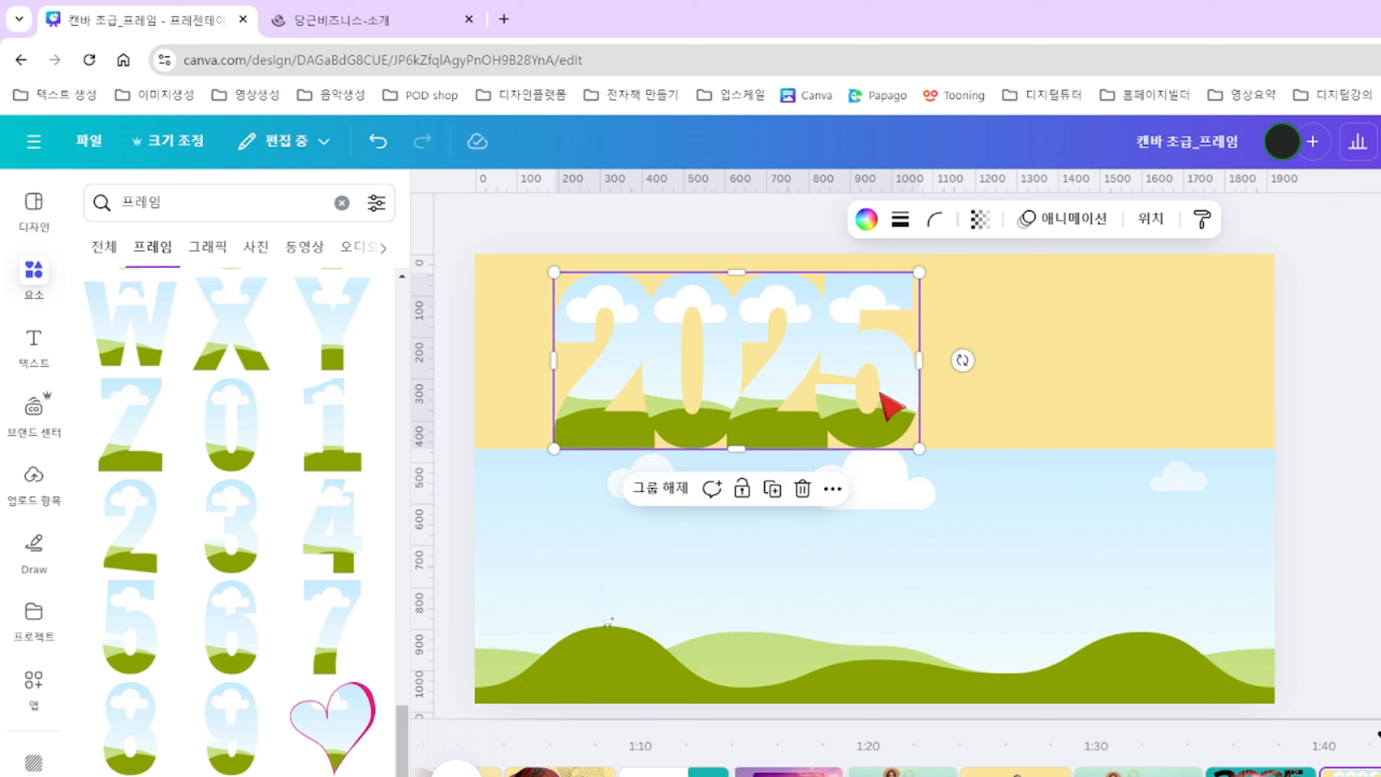
{"action": "left_click", "coordinate": [660, 488]}
{"action": "left_click", "coordinate": [1028, 390]}
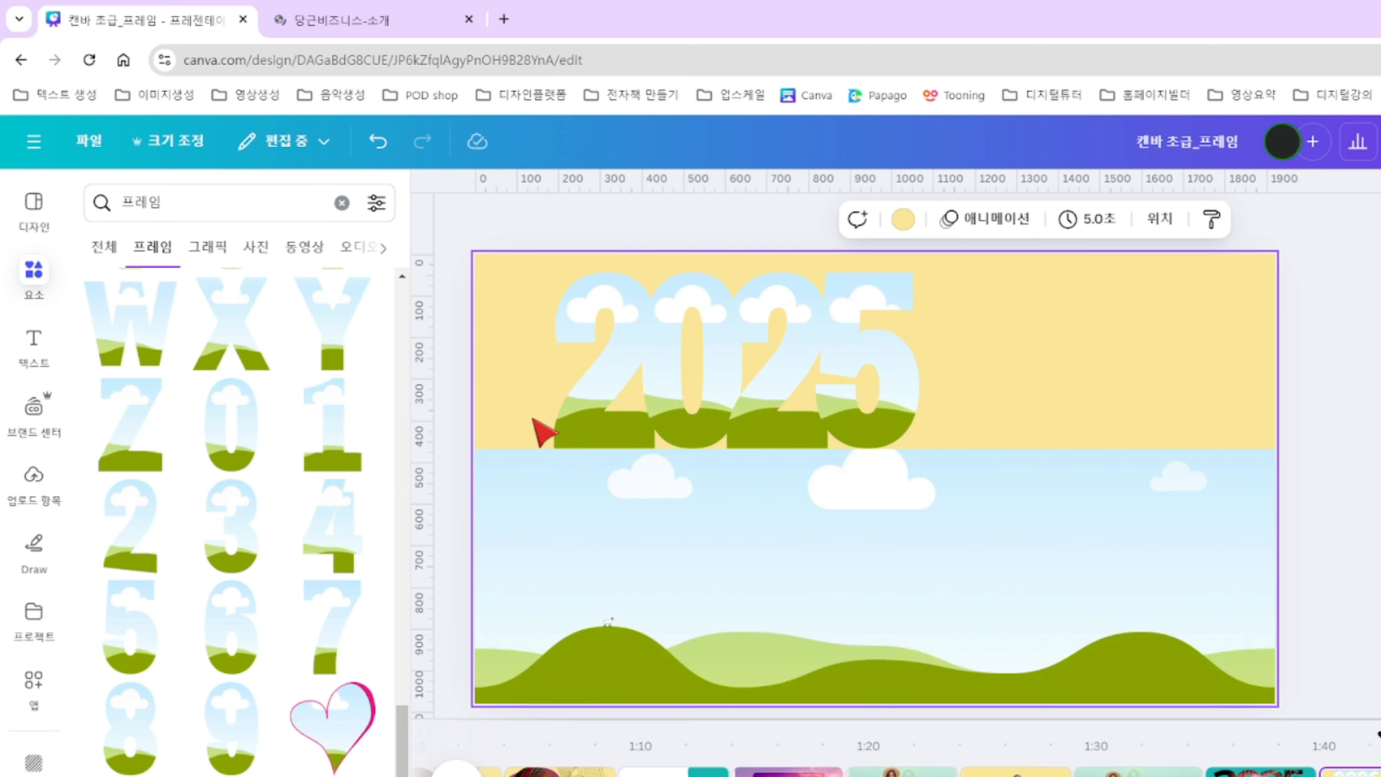
{"action": "left_click_drag", "start_coordinate": [486, 283], "coordinate": [881, 413]}
{"action": "left_click", "coordinate": [1016, 406]}
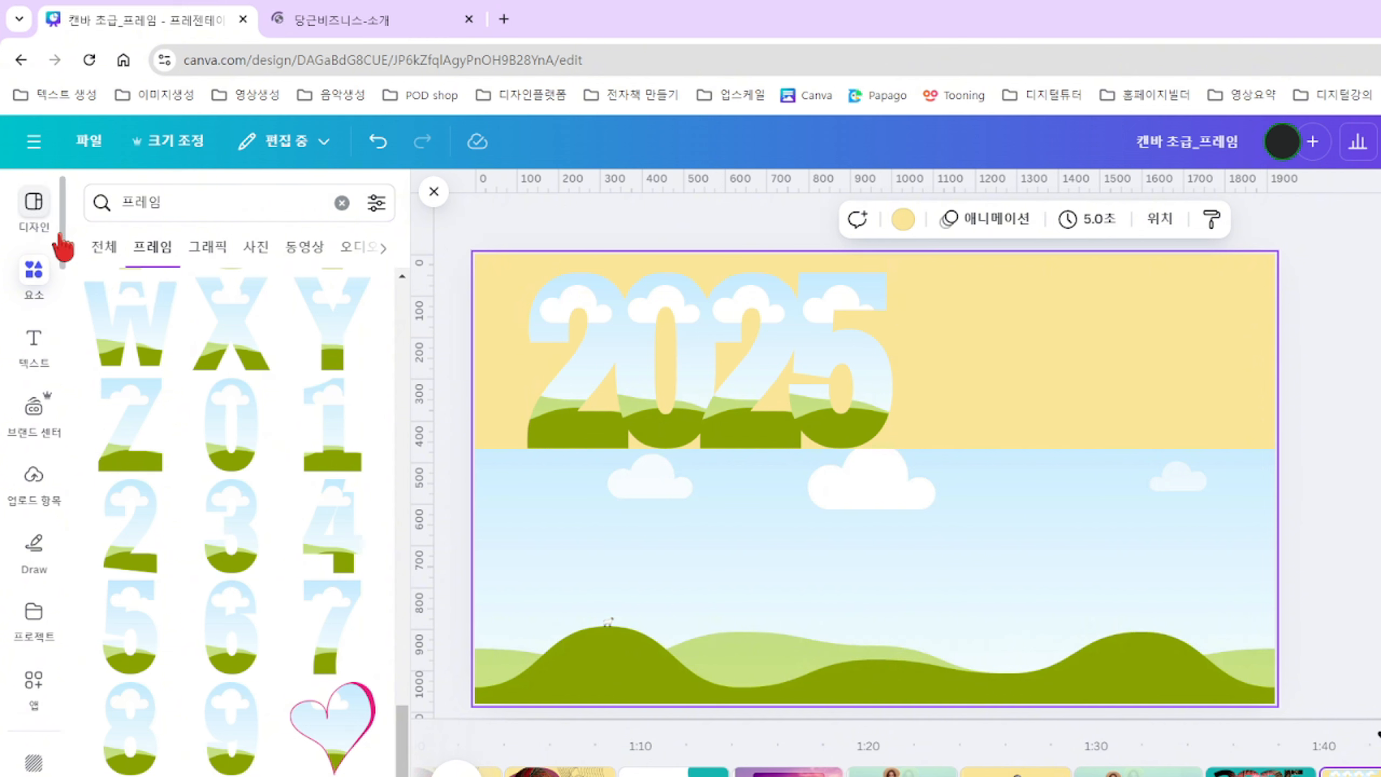
Replace the 프레임 search with NEW YEAR in the elements and show all photo results.
{"action": "left_click", "coordinate": [277, 203]}
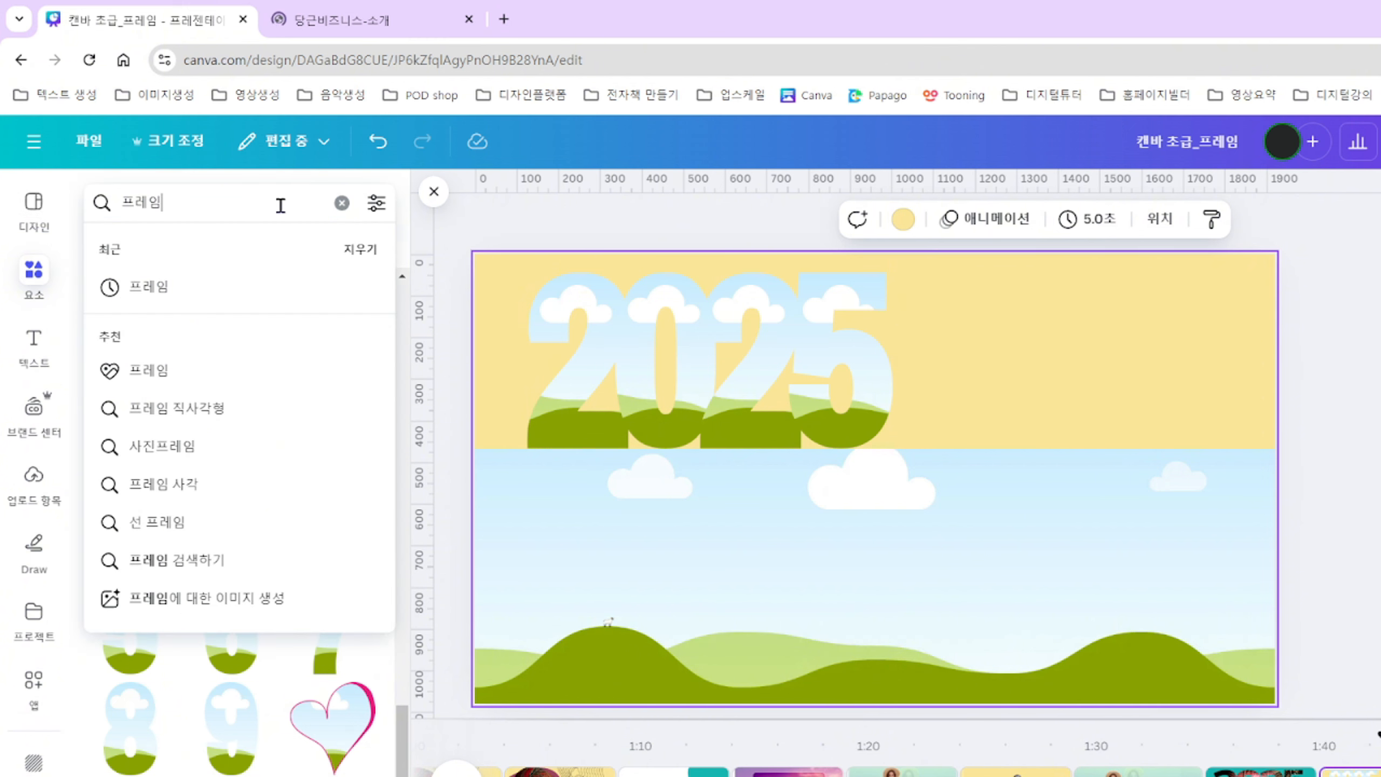
{"action": "left_click", "coordinate": [343, 203]}
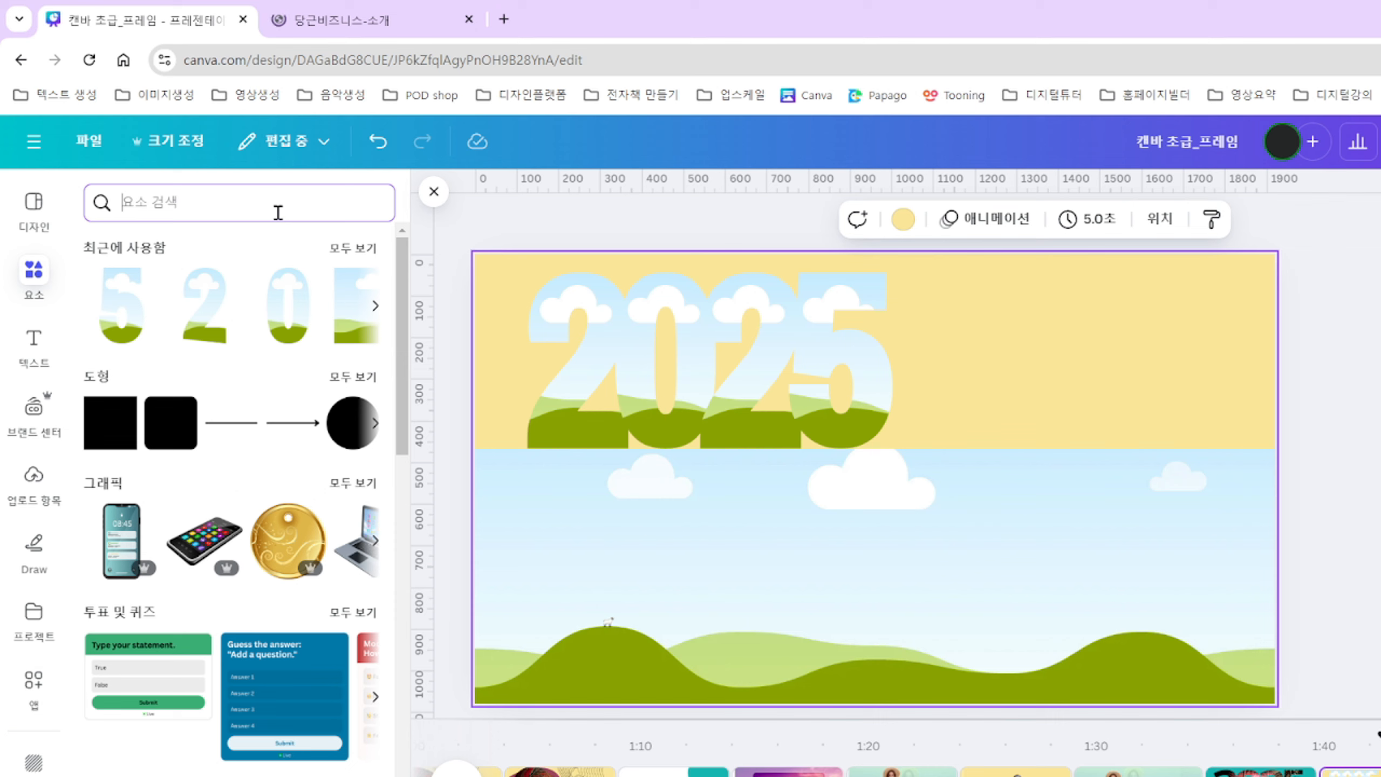
{"action": "left_click", "coordinate": [278, 212]}
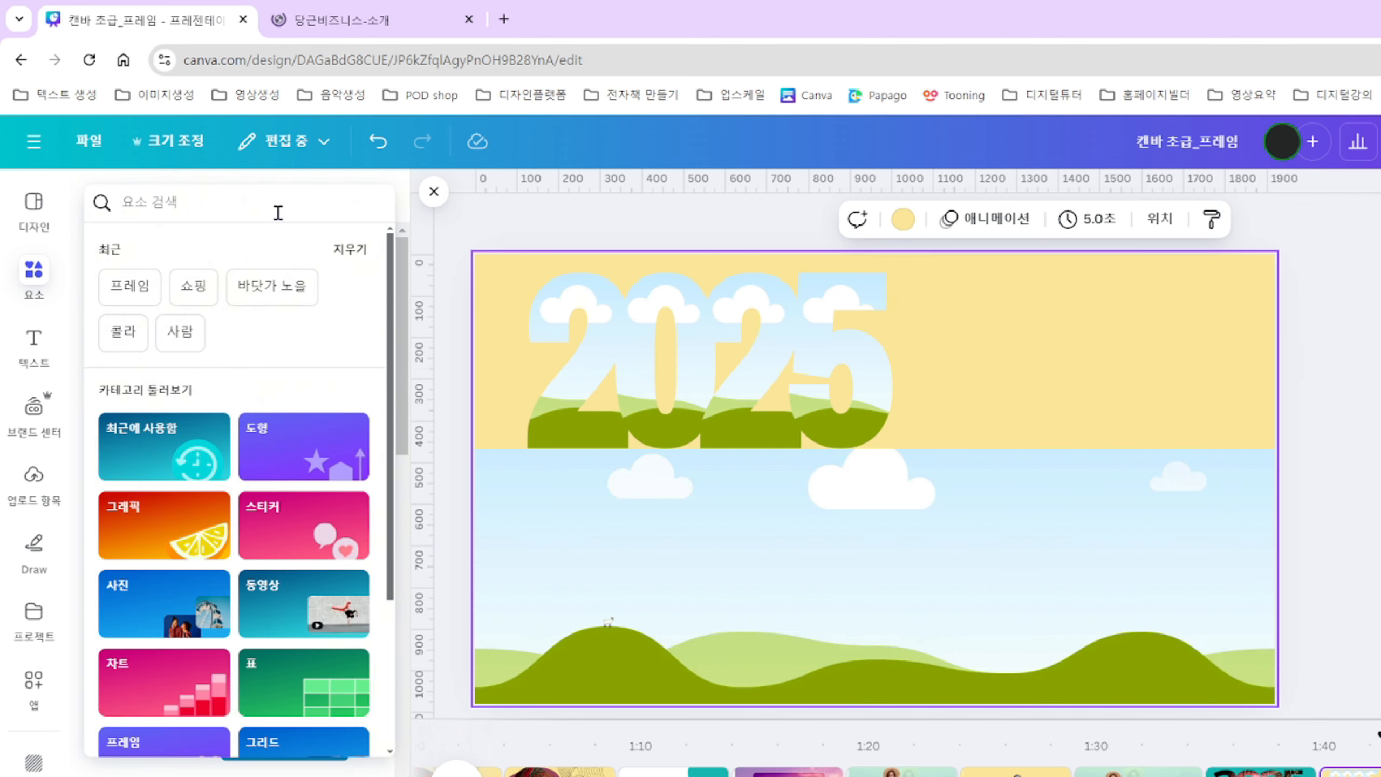
{"action": "type", "text": "NEW U"}
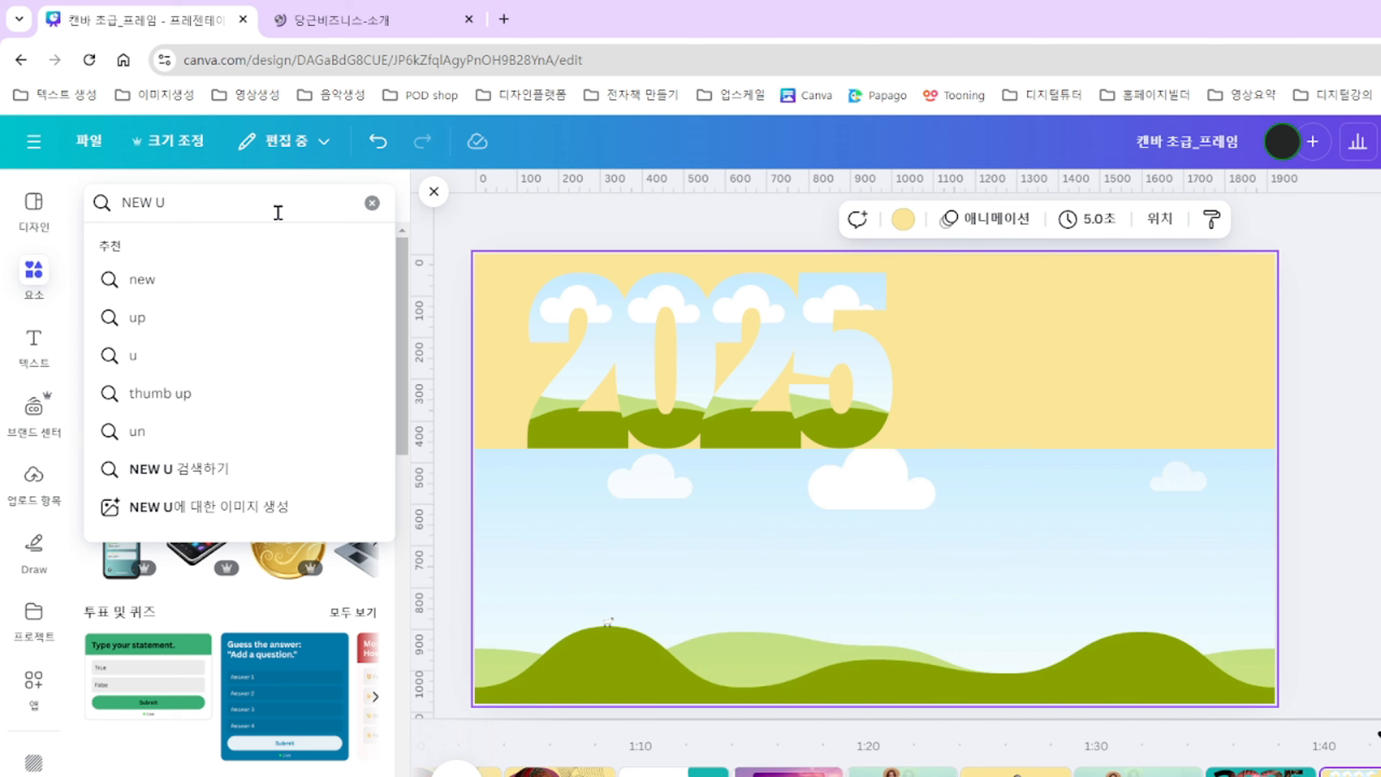
{"action": "type", "text": "YEAR"}
{"action": "key", "text": "BackSpace"}
{"action": "key", "text": "BackSpace"}
{"action": "key", "text": "BackSpace"}
{"action": "key", "text": "BackSpace"}
{"action": "key", "text": "BackSpace"}
{"action": "type", "text": "YE"}
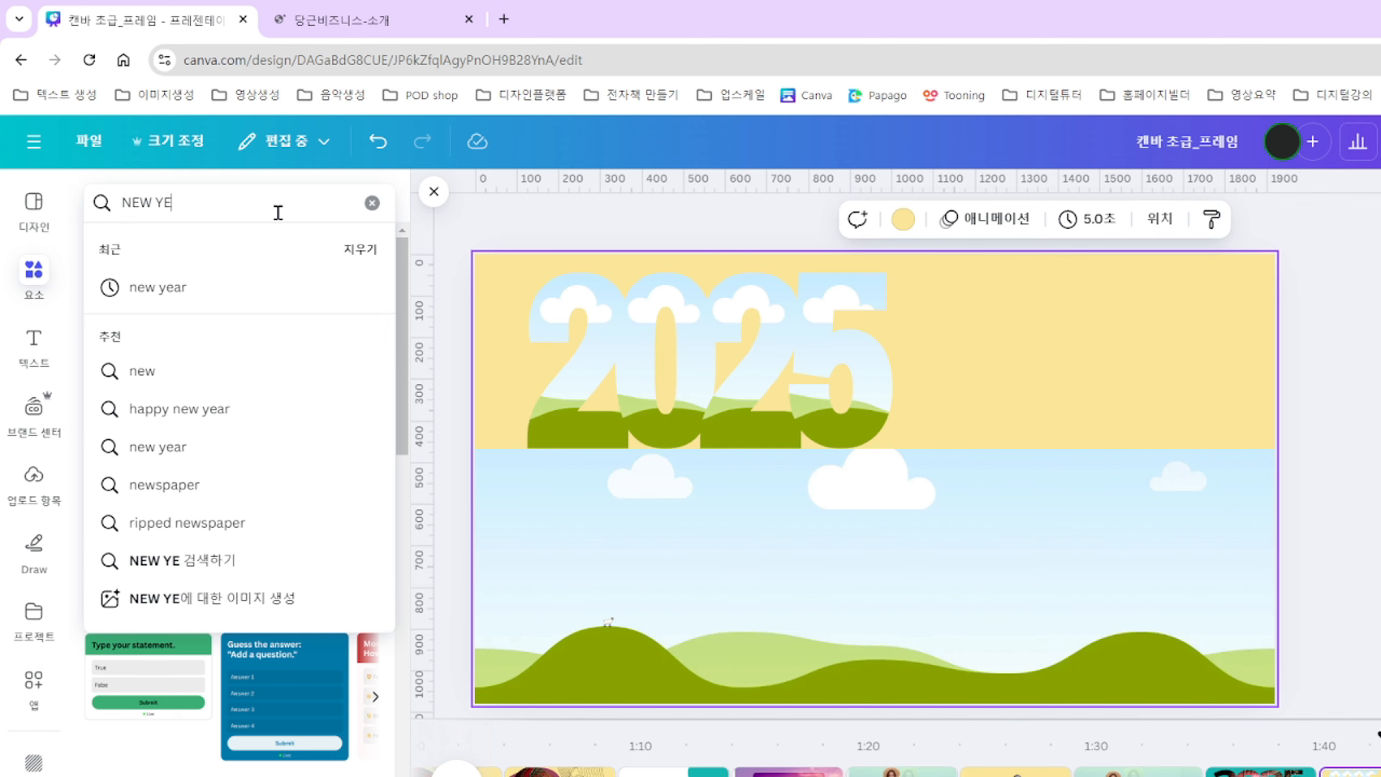
{"action": "type", "text": "AR"}
{"action": "key", "text": "Return"}
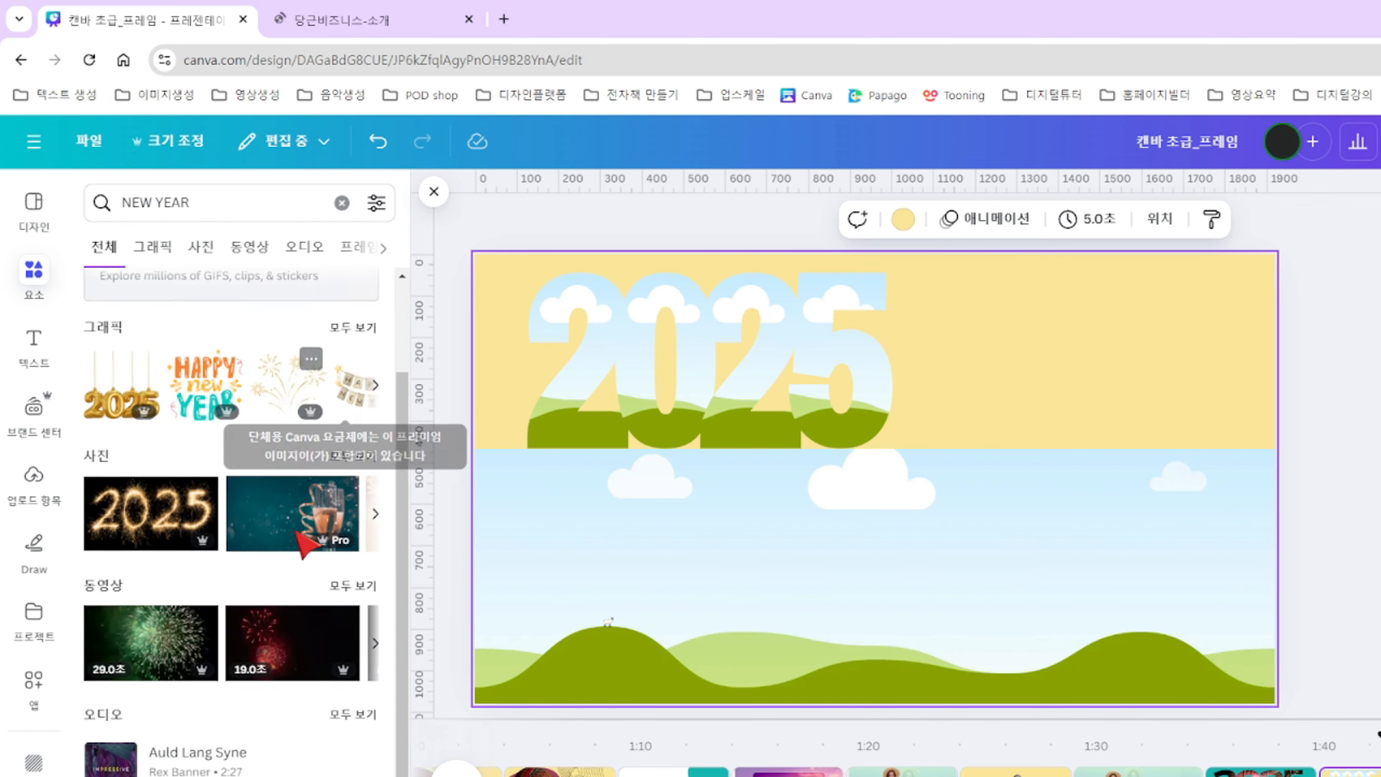
{"action": "scroll", "coordinate": [303, 544], "scroll_direction": "down", "scroll_amount": 2}
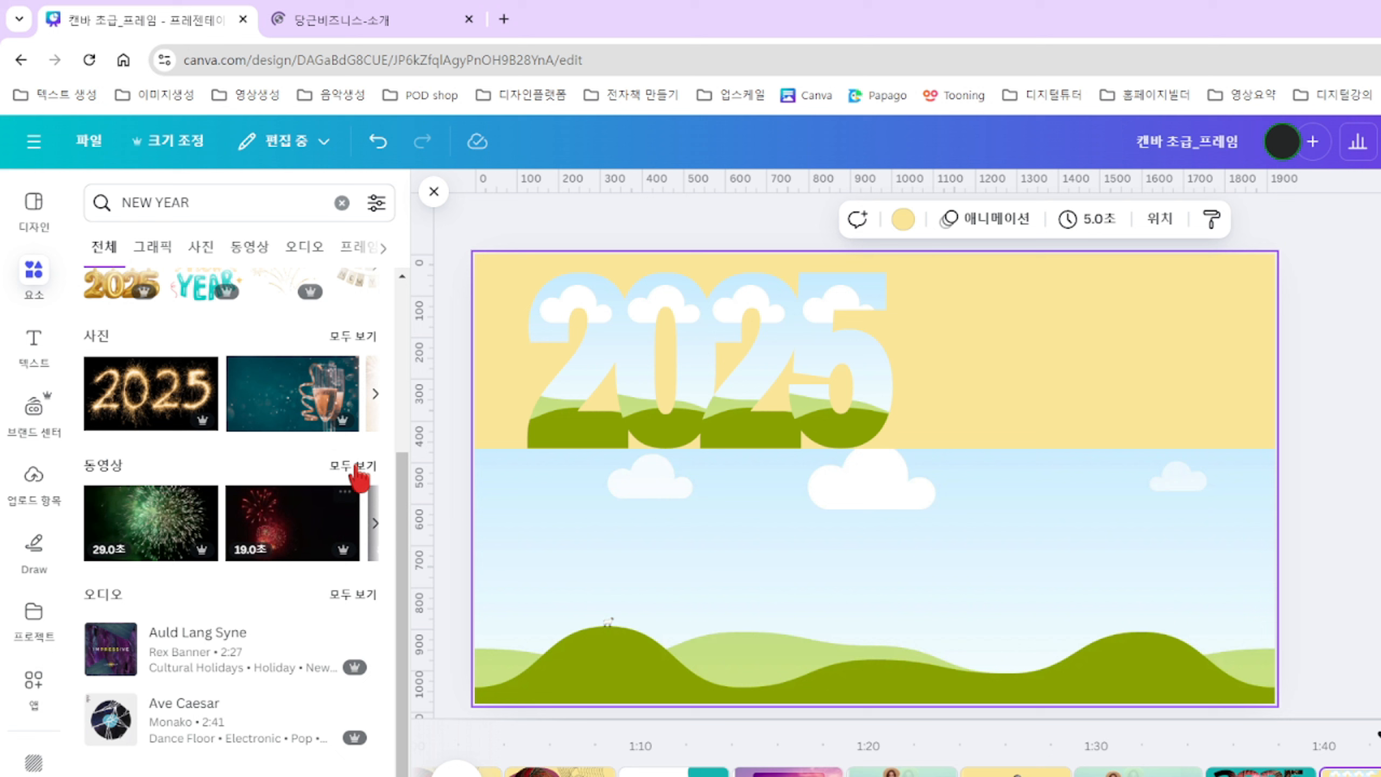
{"action": "left_click", "coordinate": [352, 336]}
Try the gold-balloon HAPPY NEW YEAR photo on the page and delete it.
{"action": "scroll", "coordinate": [163, 490], "scroll_direction": "down", "scroll_amount": 5}
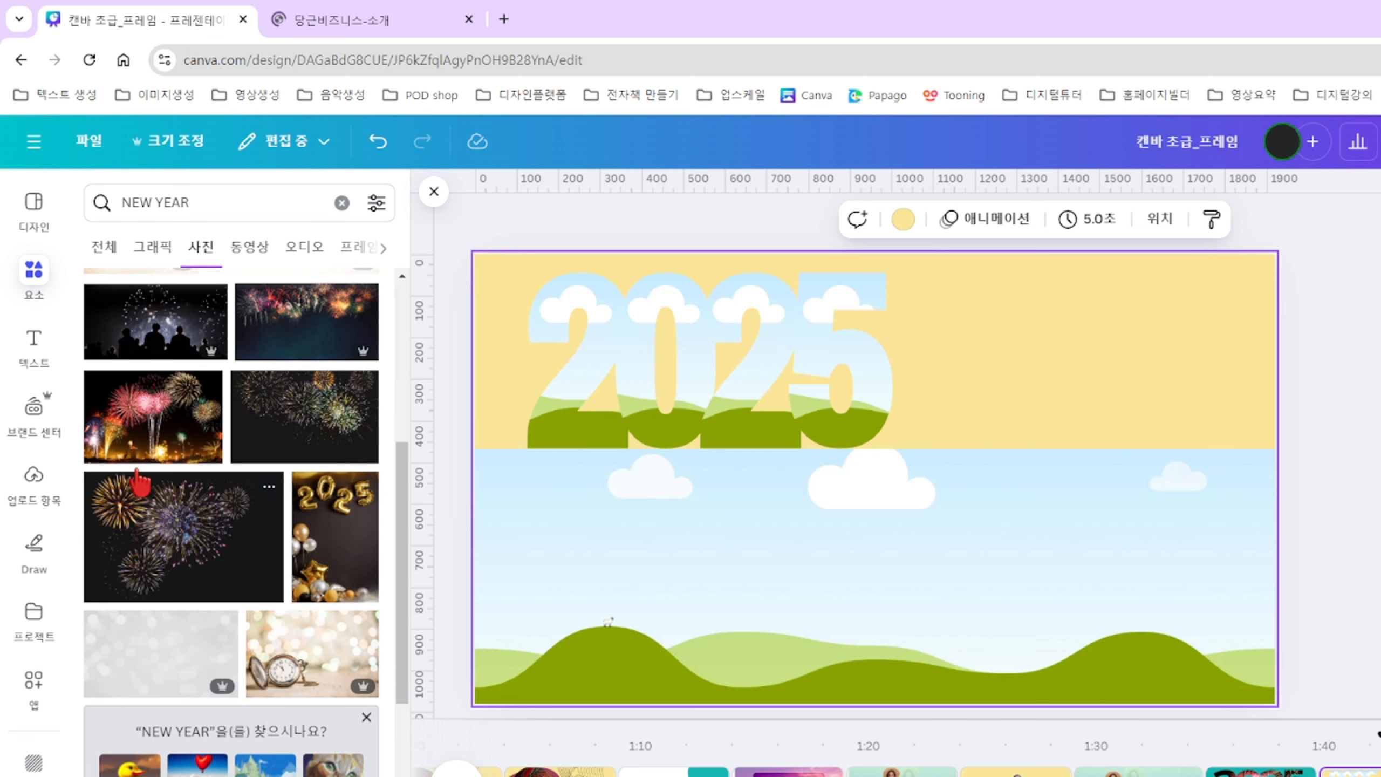
{"action": "scroll", "coordinate": [217, 457], "scroll_direction": "down", "scroll_amount": 5}
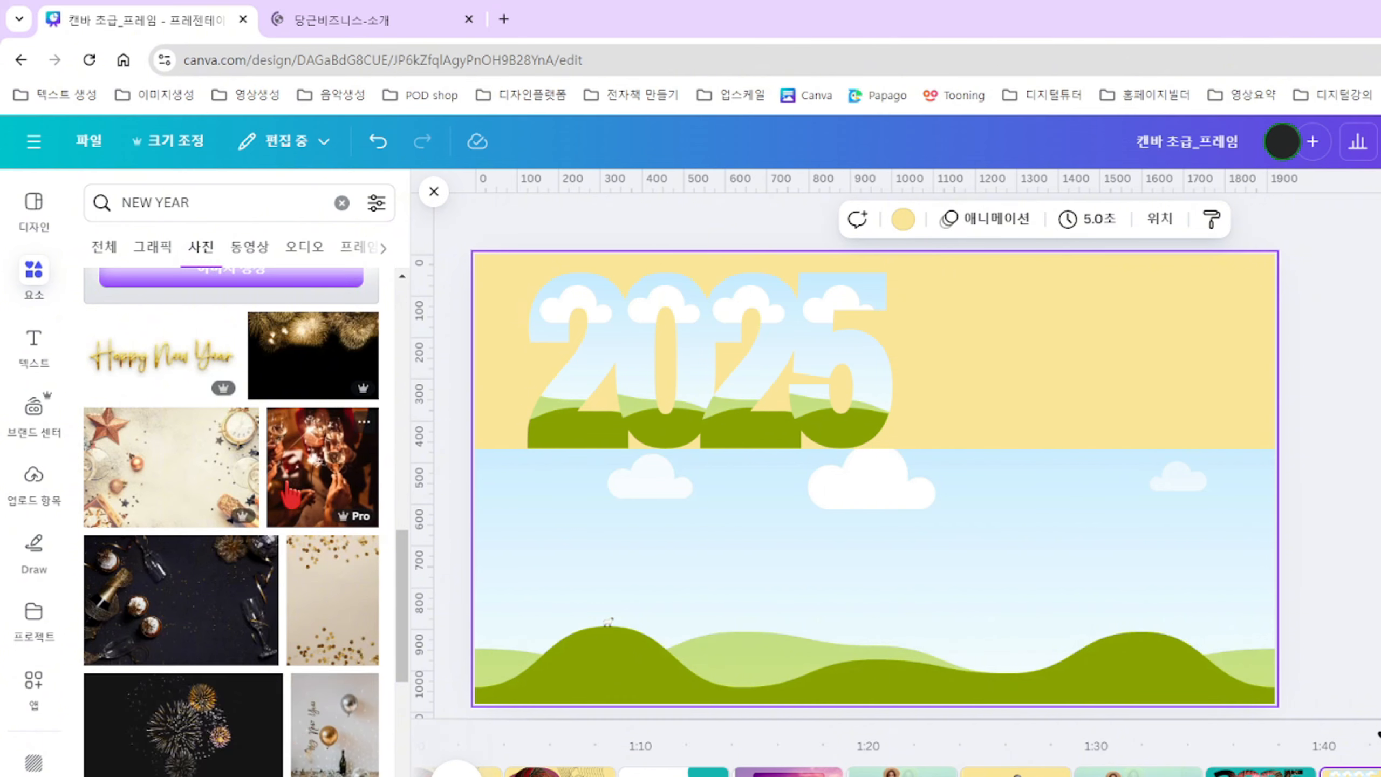
{"action": "scroll", "coordinate": [290, 495], "scroll_direction": "down", "scroll_amount": 6}
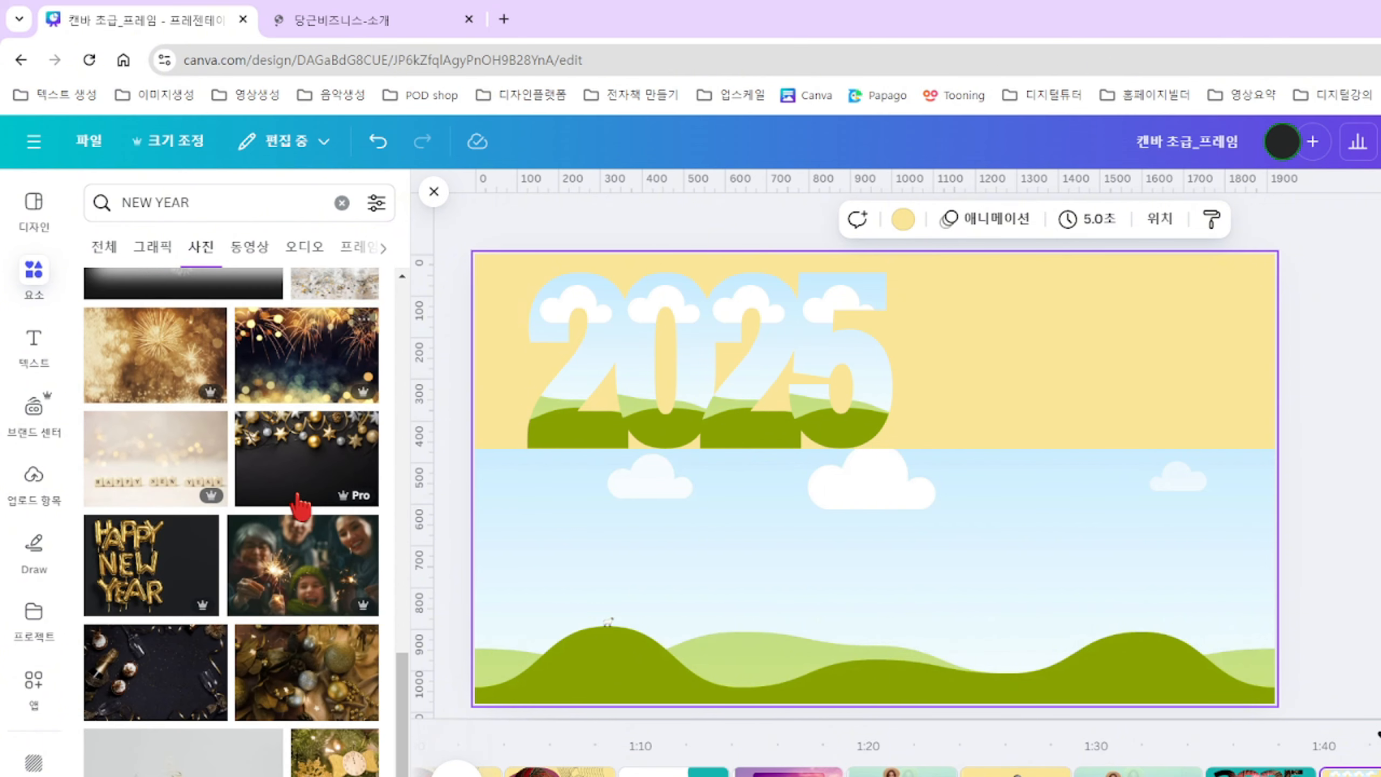
{"action": "scroll", "coordinate": [392, 631], "scroll_direction": "down", "scroll_amount": 2}
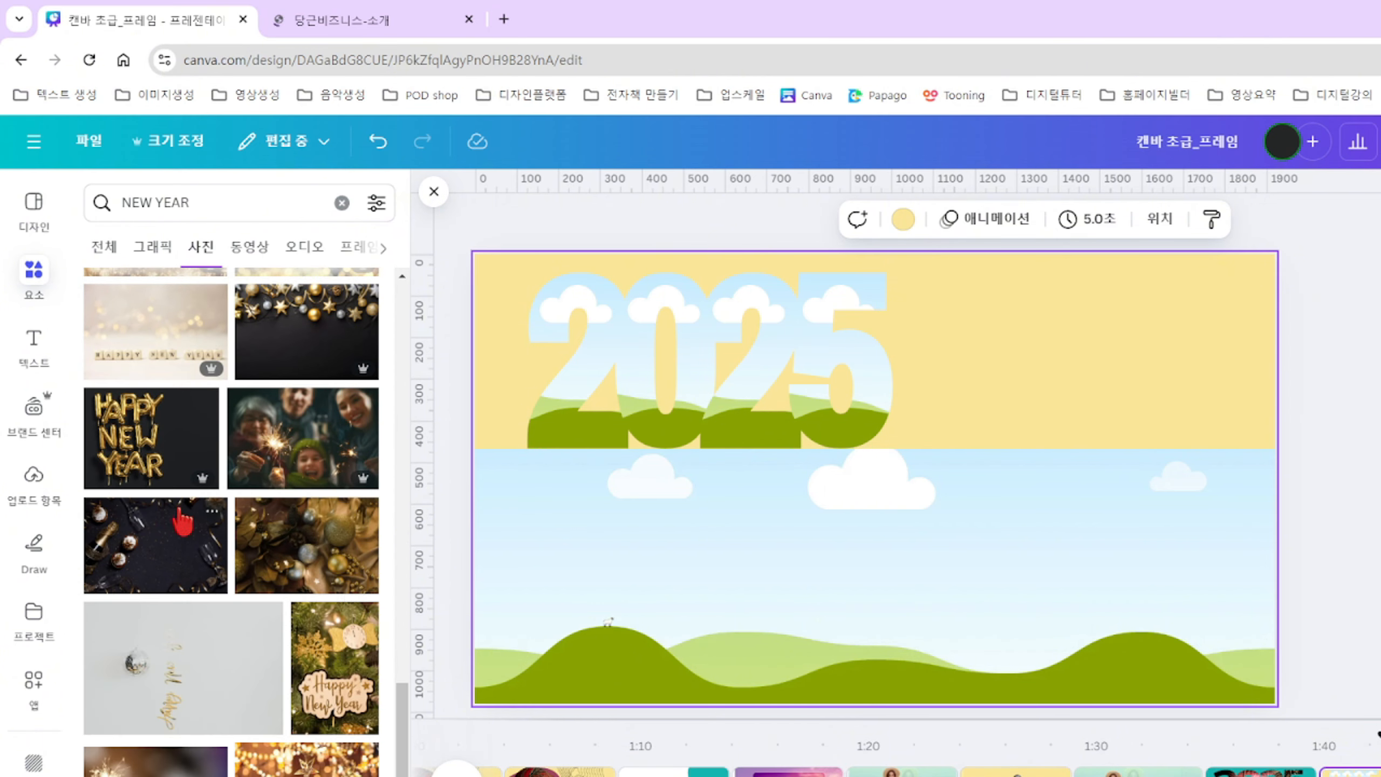
{"action": "left_click", "coordinate": [163, 462]}
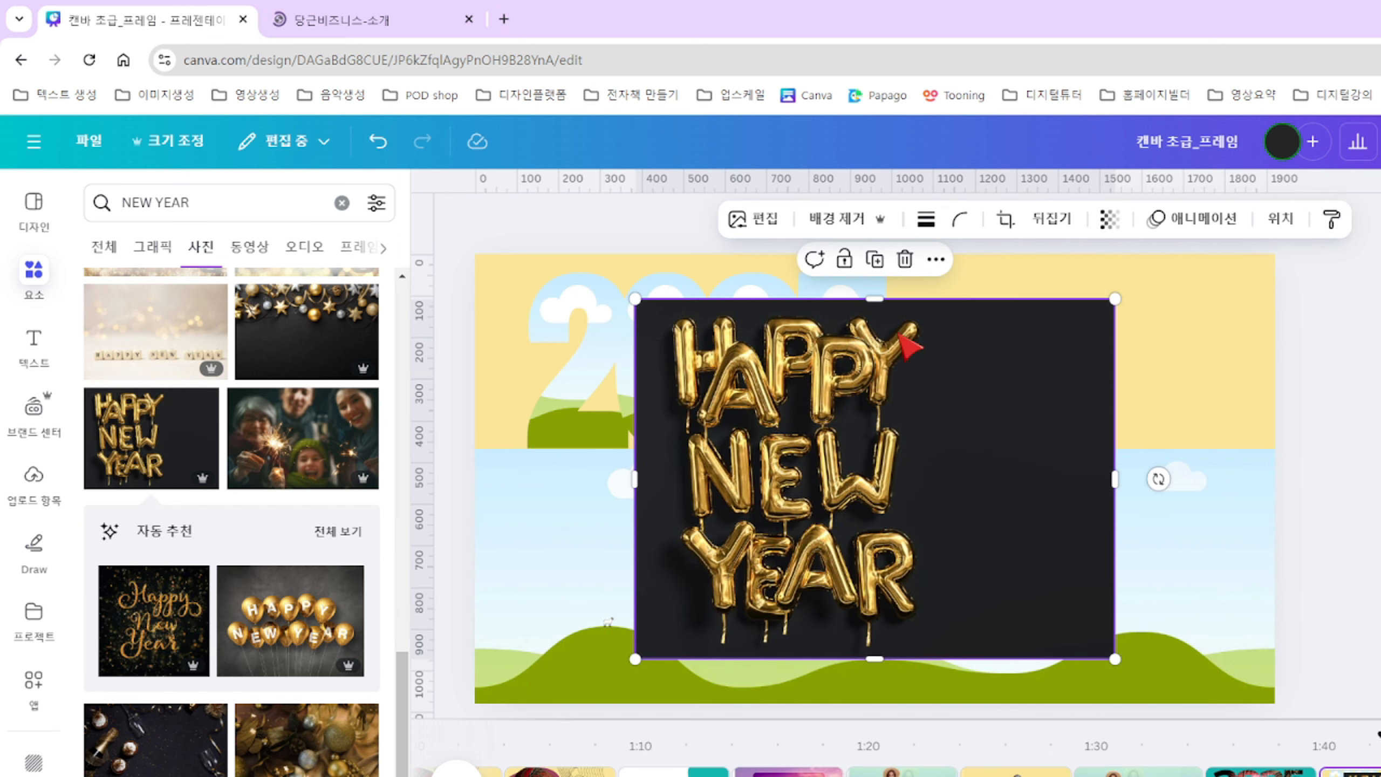
{"action": "left_click", "coordinate": [905, 259]}
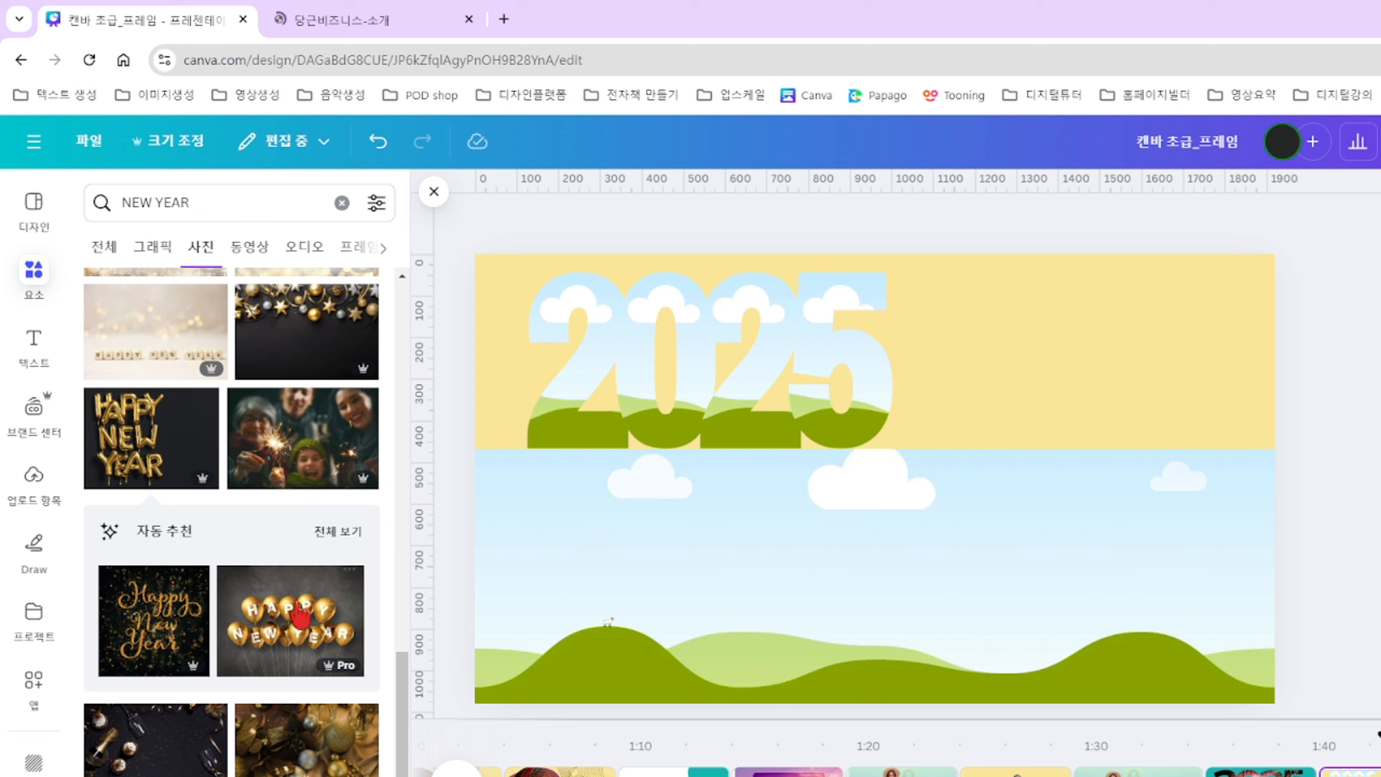
Add the clock and fireworks photo from the NEW YEAR results and place it inside the wide lower frame.
{"action": "scroll", "coordinate": [302, 625], "scroll_direction": "down", "scroll_amount": 2}
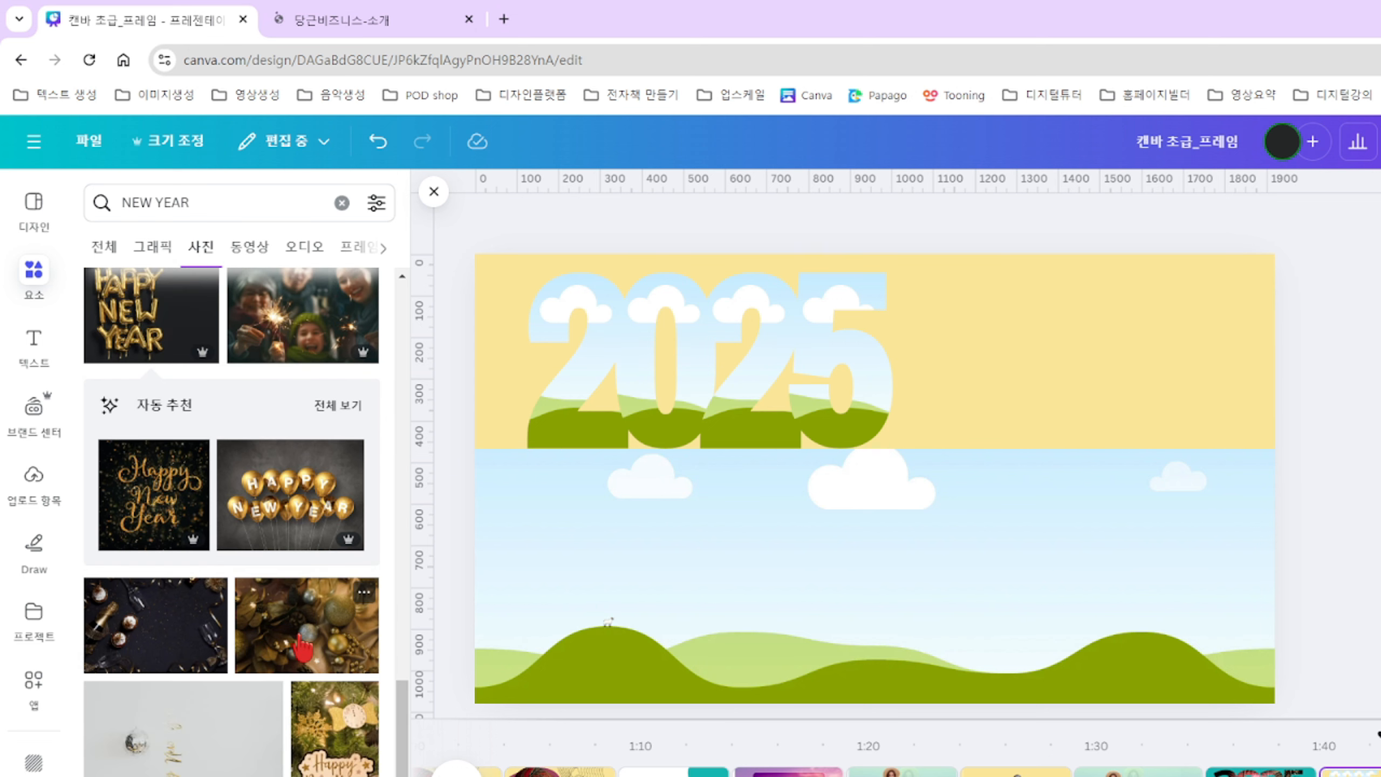
{"action": "scroll", "coordinate": [301, 645], "scroll_direction": "down", "scroll_amount": 6}
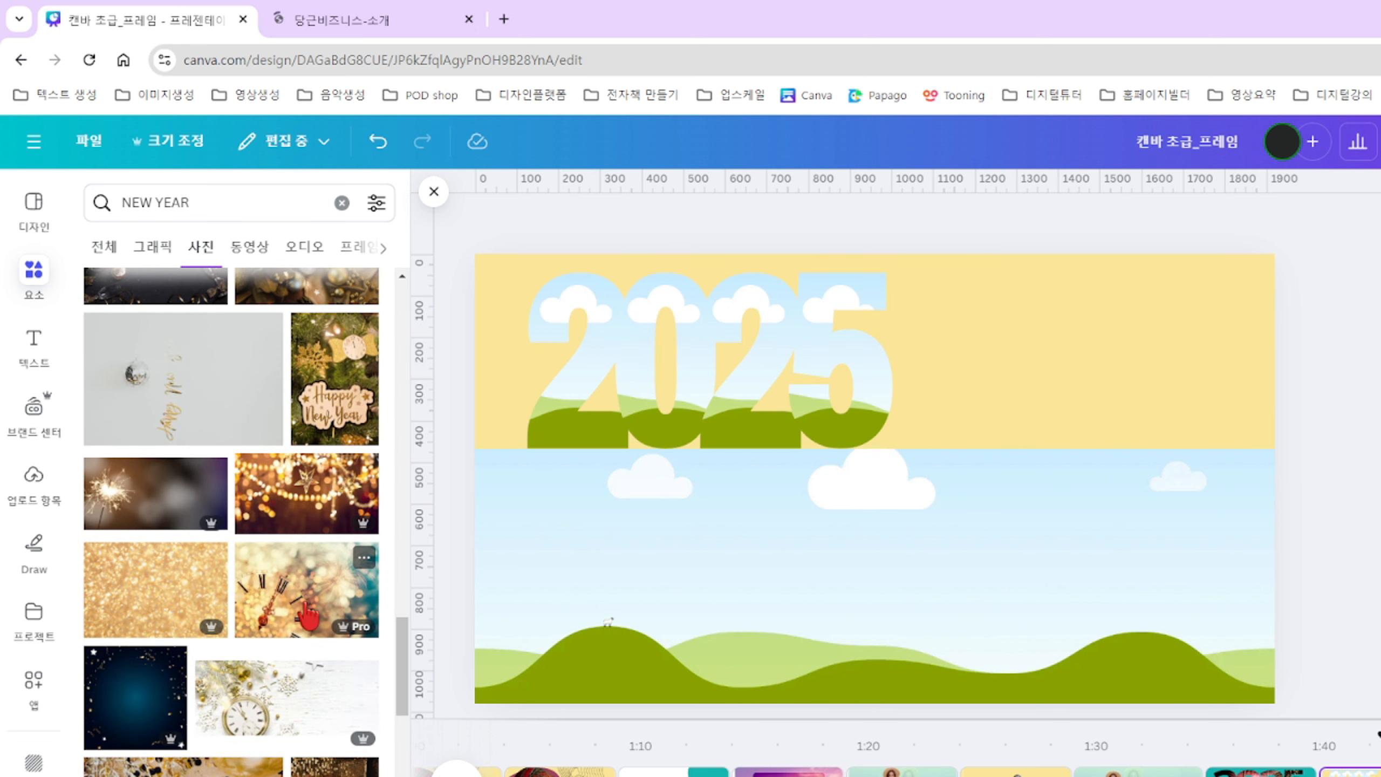
{"action": "left_click", "coordinate": [307, 615]}
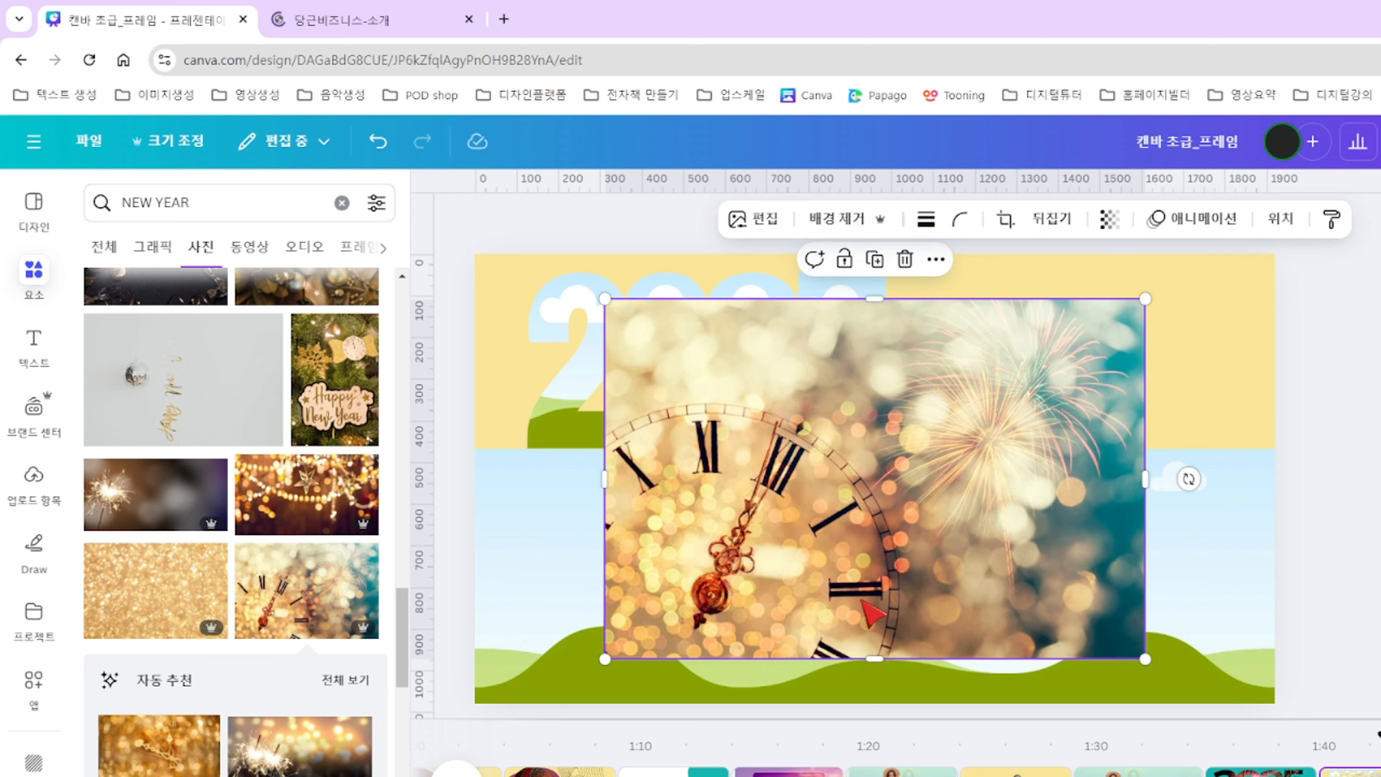
{"action": "left_click_drag", "start_coordinate": [835, 562], "coordinate": [1094, 595]}
Reposition the clock photo inside the wide lower frame, shifting it up until its lower edge meets the page's lower edge.
{"action": "double_click", "coordinate": [918, 565]}
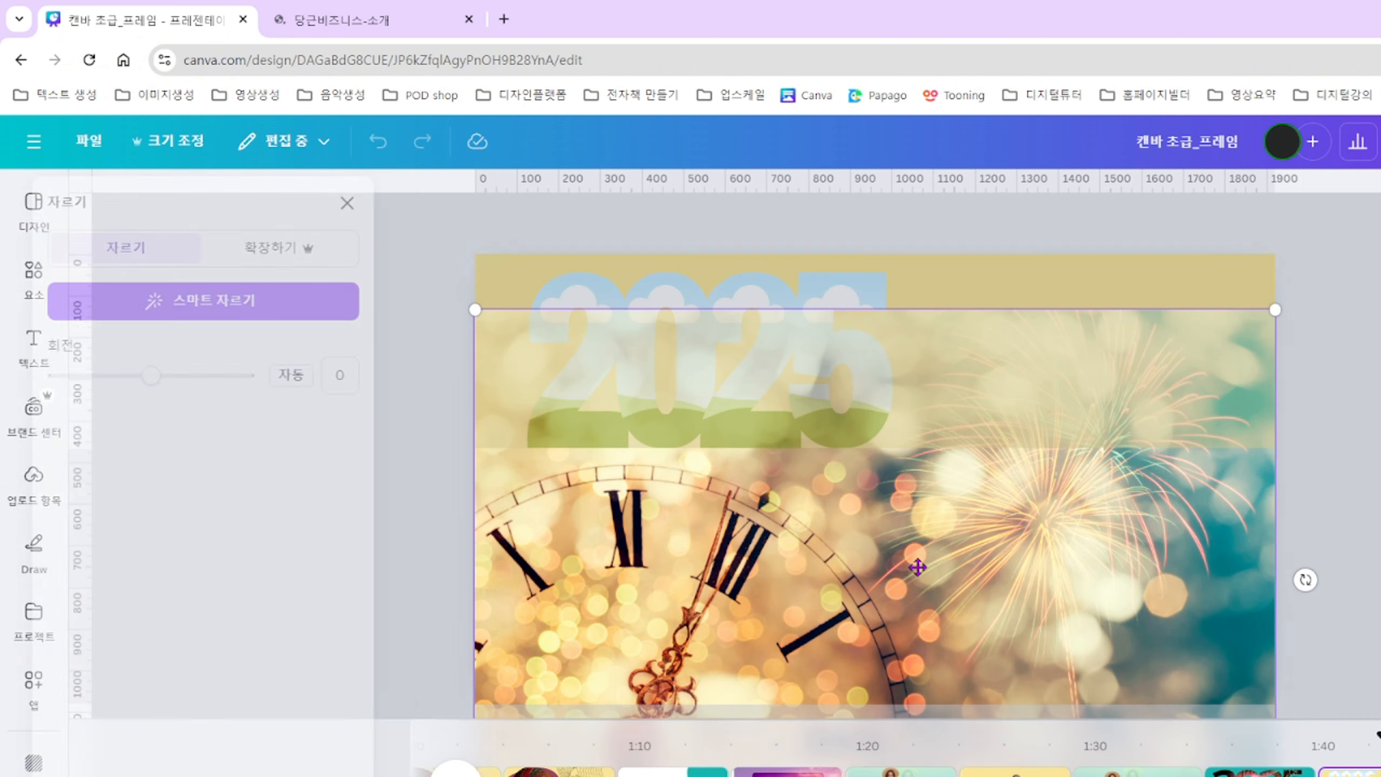
{"action": "double_click", "coordinate": [1109, 597]}
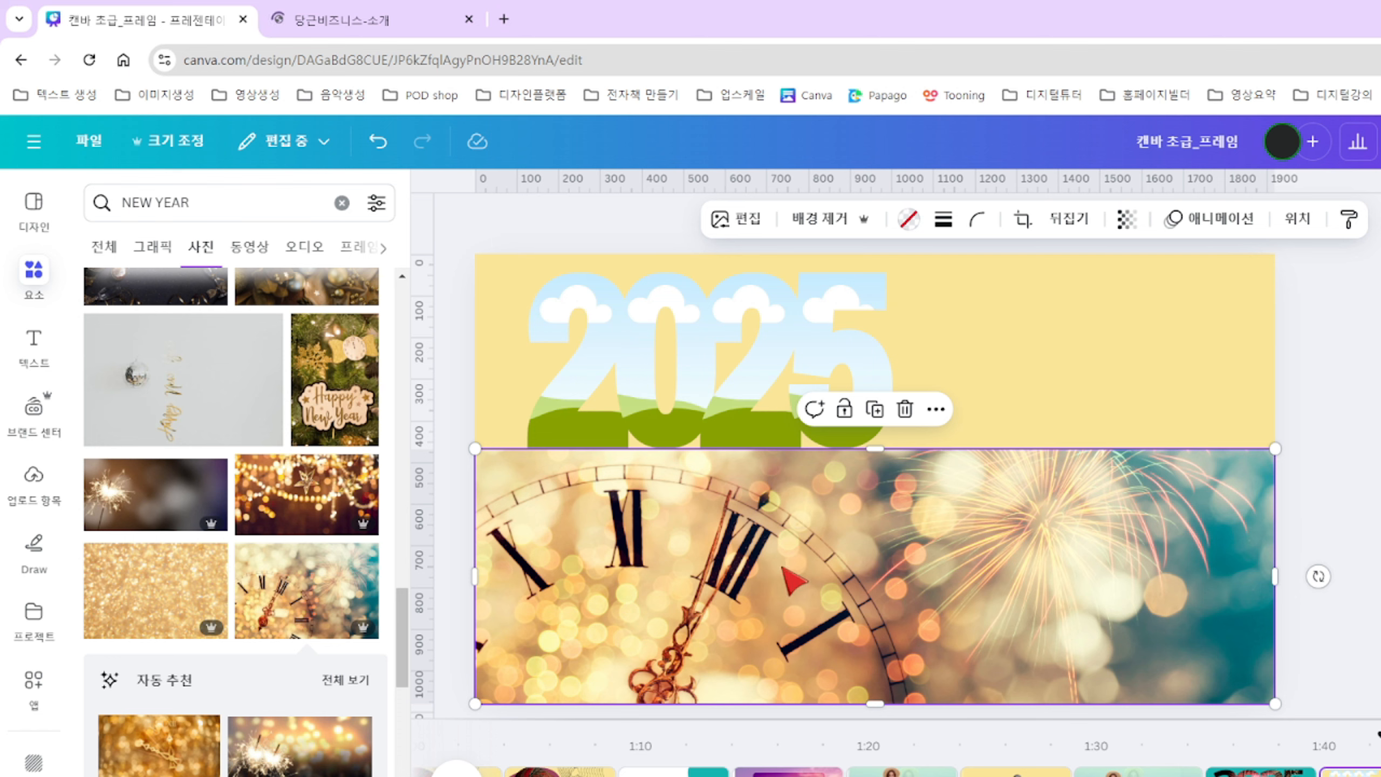
{"action": "double_click", "coordinate": [801, 574]}
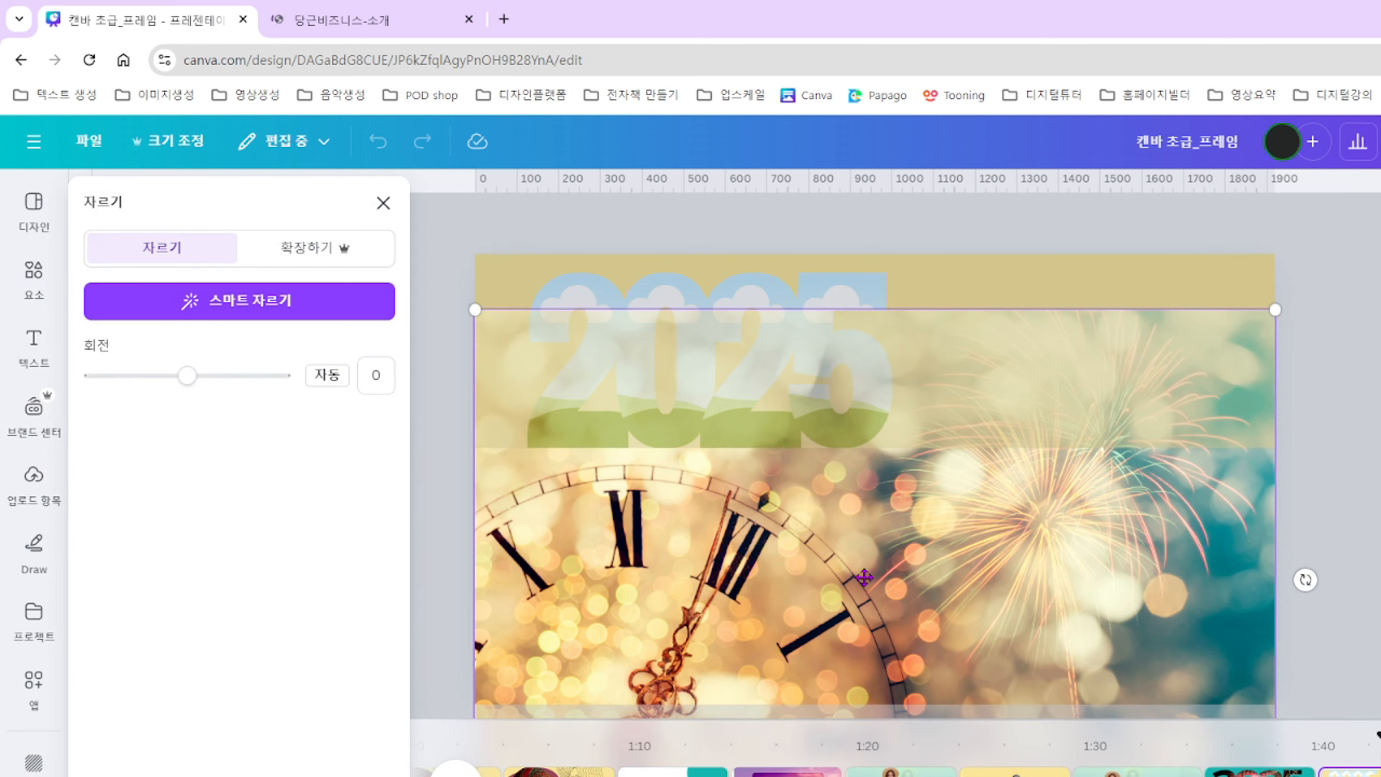
{"action": "left_click_drag", "start_coordinate": [875, 613], "coordinate": [873, 442]}
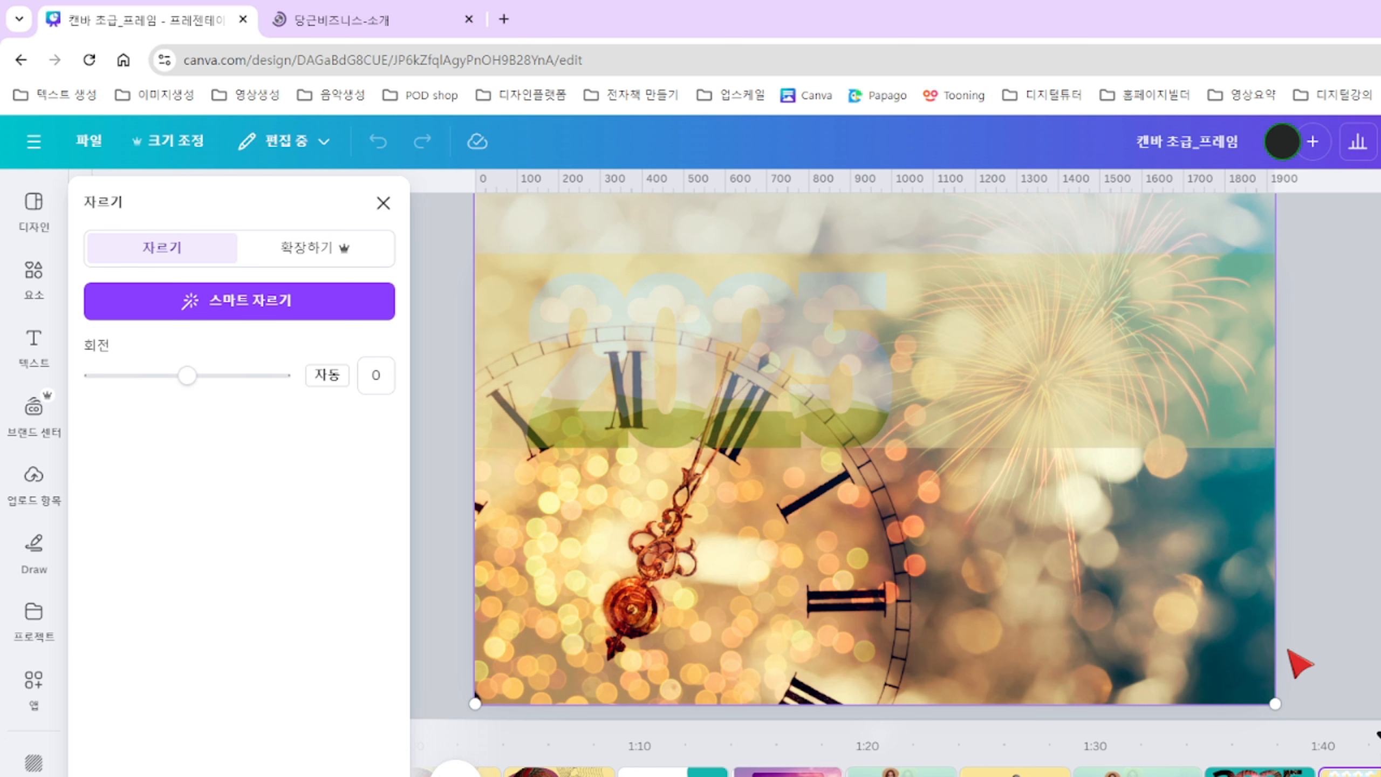
{"action": "left_click_drag", "start_coordinate": [875, 448], "coordinate": [875, 448]}
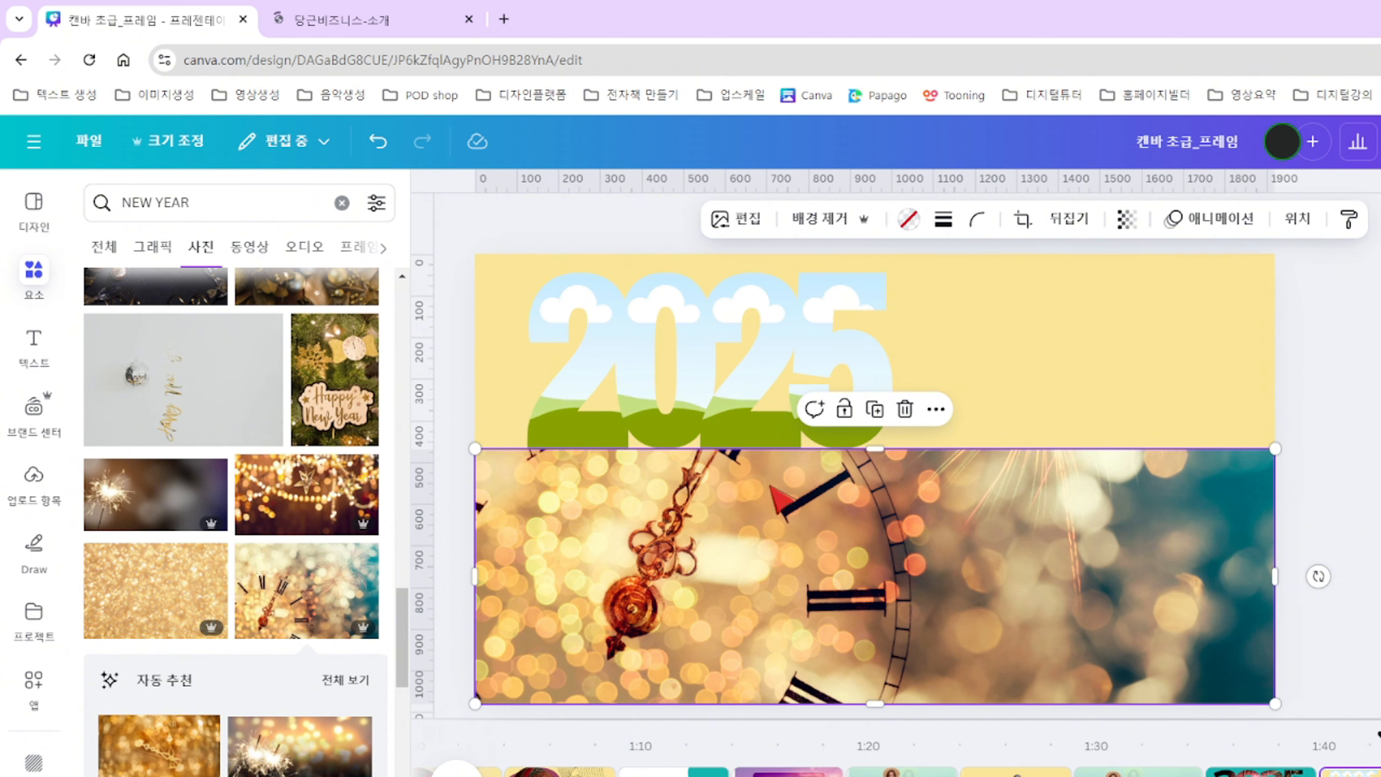
Fill the first digit 2 frame with the clock and fireworks photo, and lock the wide lower frame.
{"action": "left_click", "coordinate": [348, 617]}
{"action": "left_click_drag", "start_coordinate": [789, 519], "coordinate": [587, 438]}
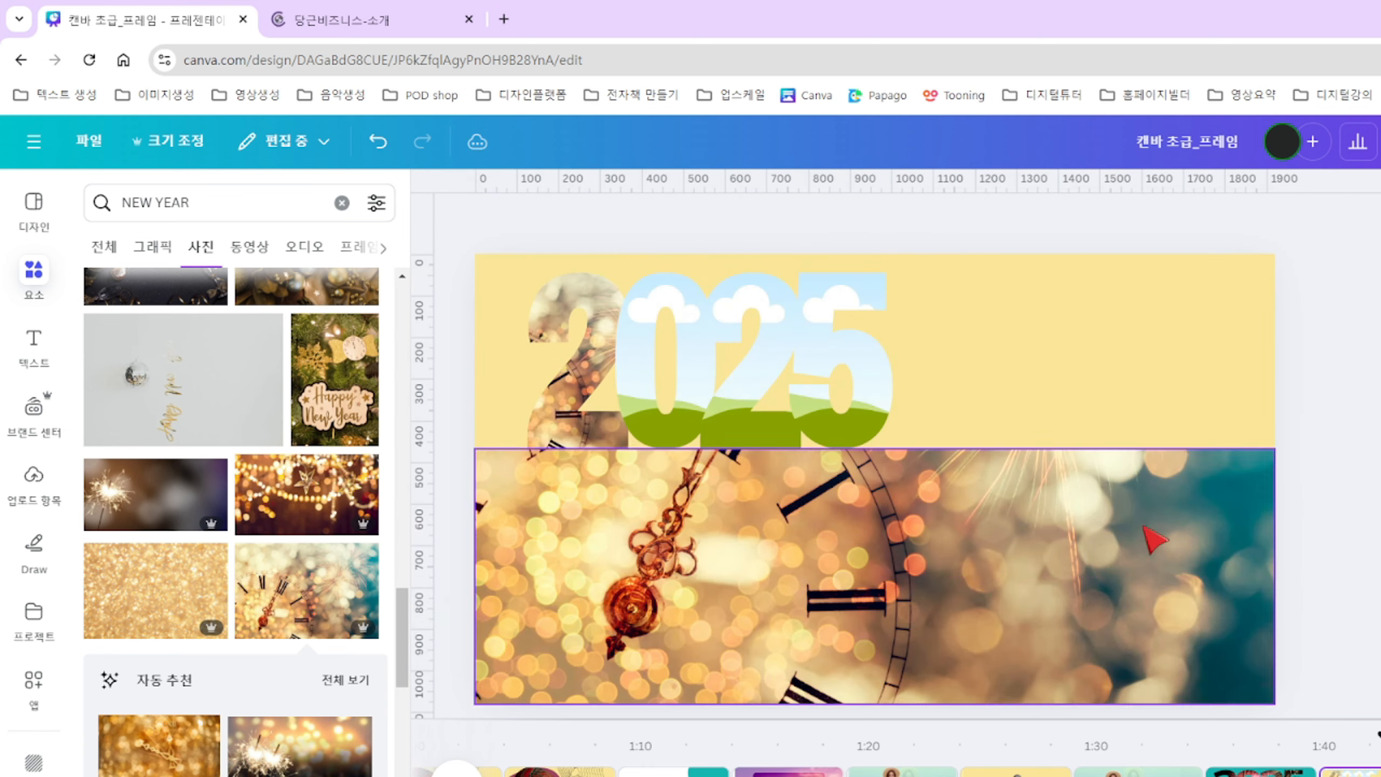
{"action": "left_click", "coordinate": [1073, 598]}
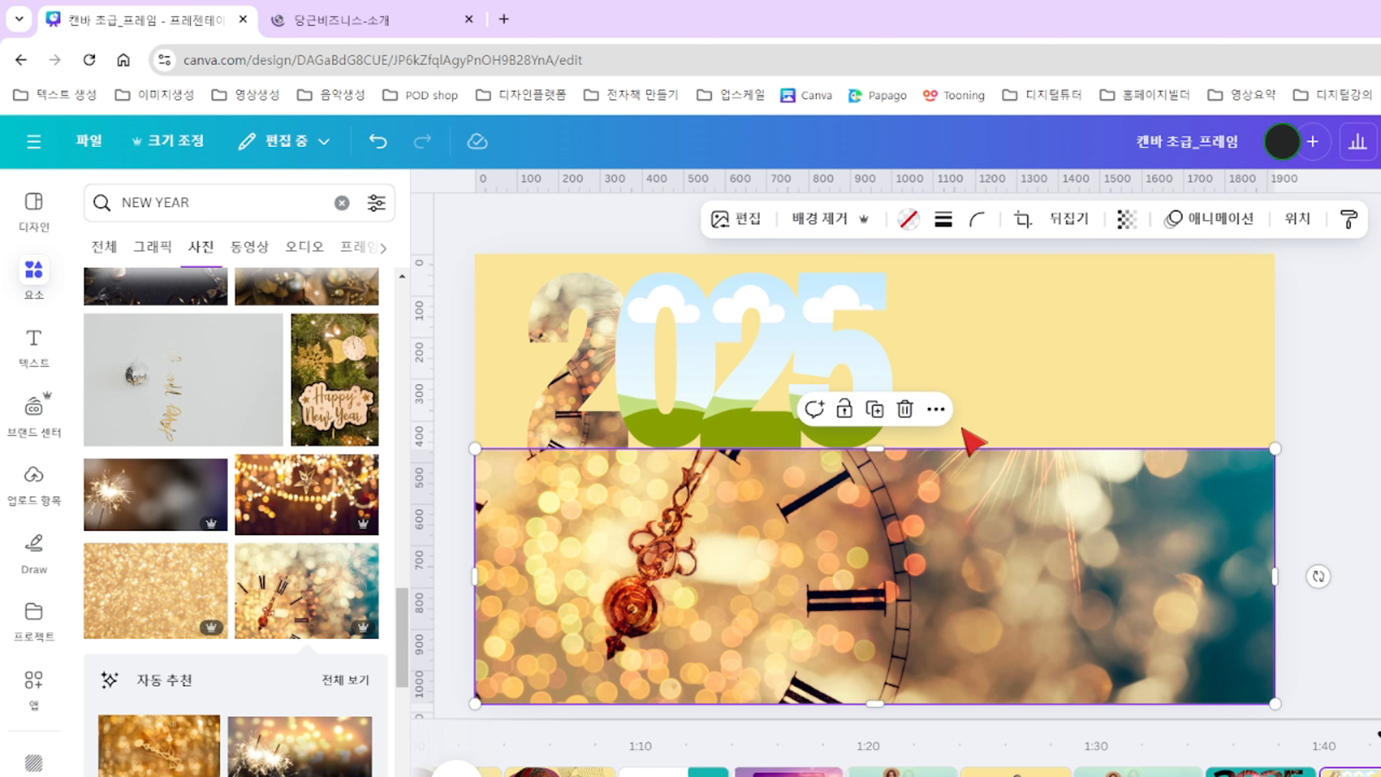
{"action": "left_click", "coordinate": [844, 416]}
{"action": "left_click", "coordinate": [1330, 488]}
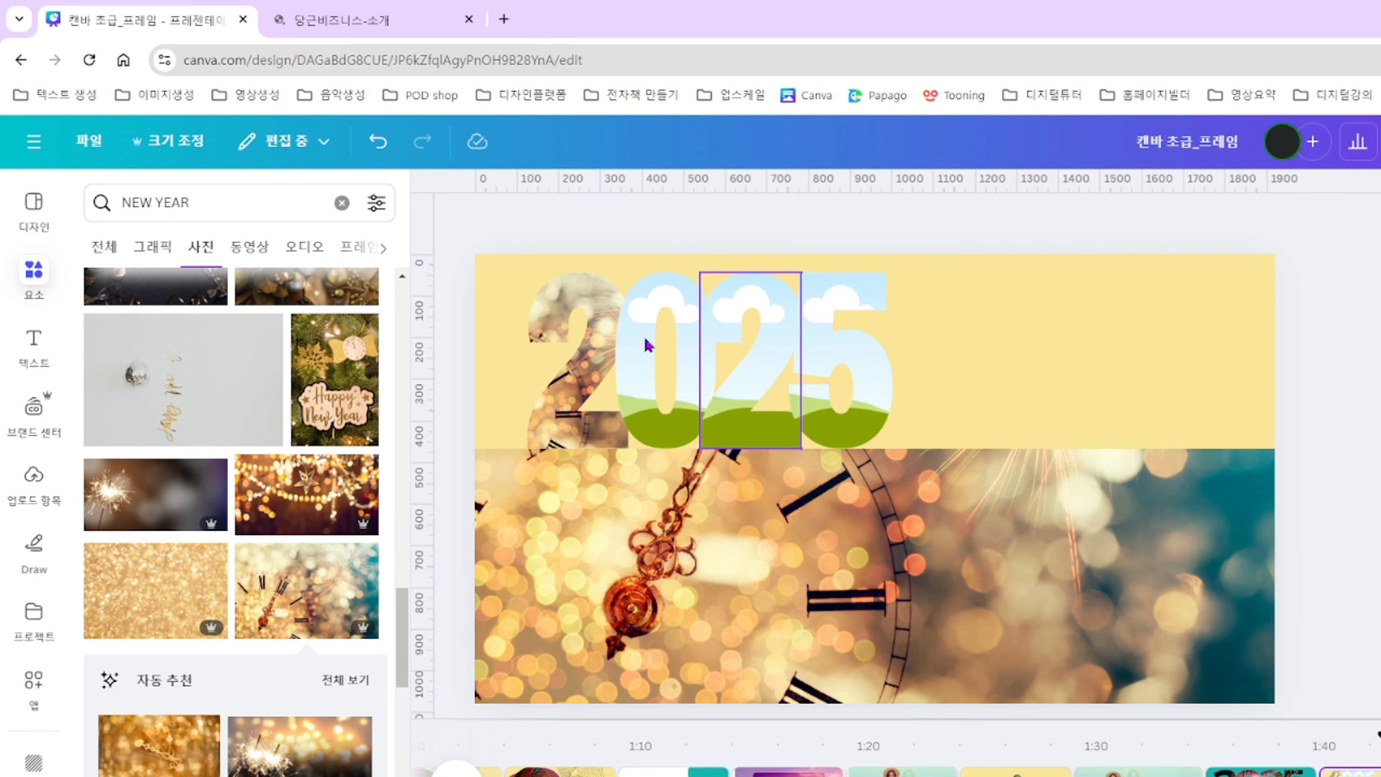
Enlarge the photo crop in the first 2 to the page's full width and align it with the lower frame's picture.
{"action": "left_click", "coordinate": [573, 447]}
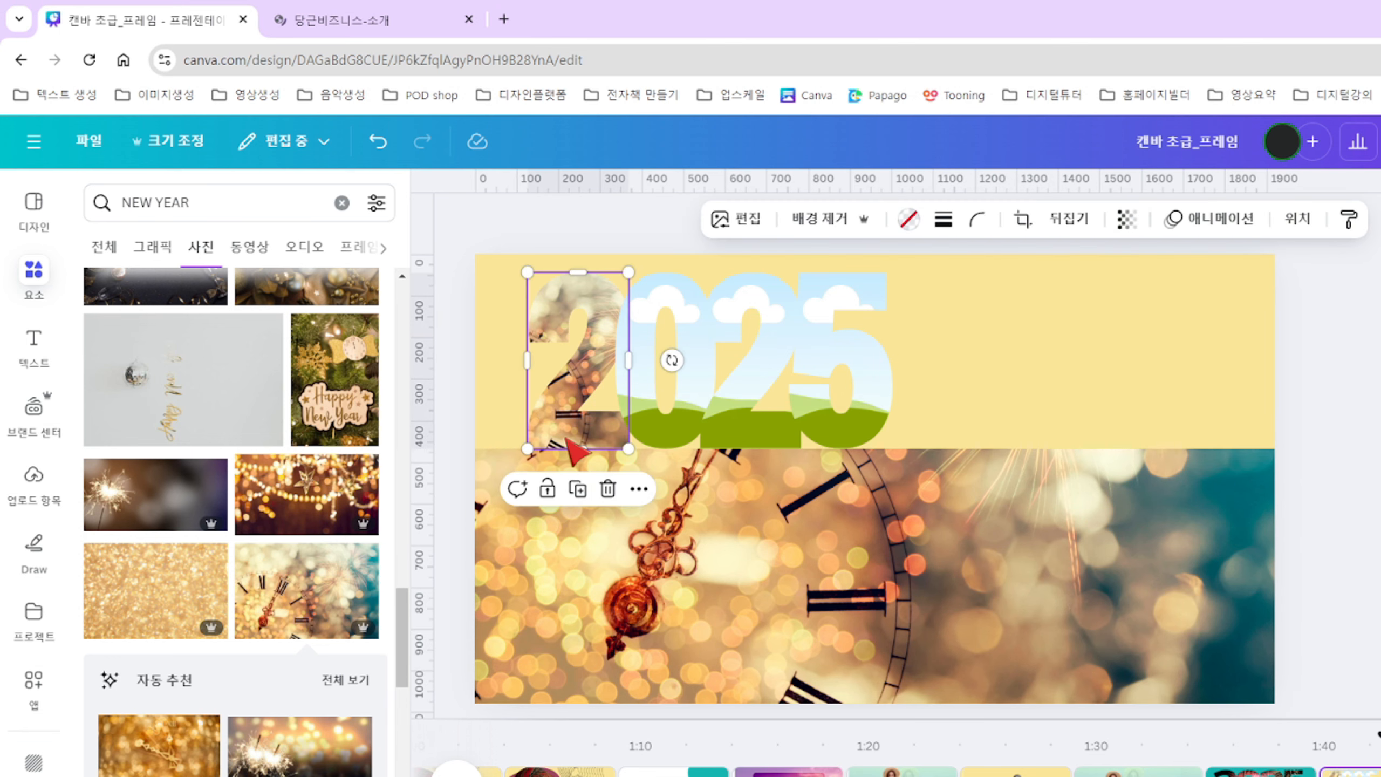
{"action": "double_click", "coordinate": [566, 440]}
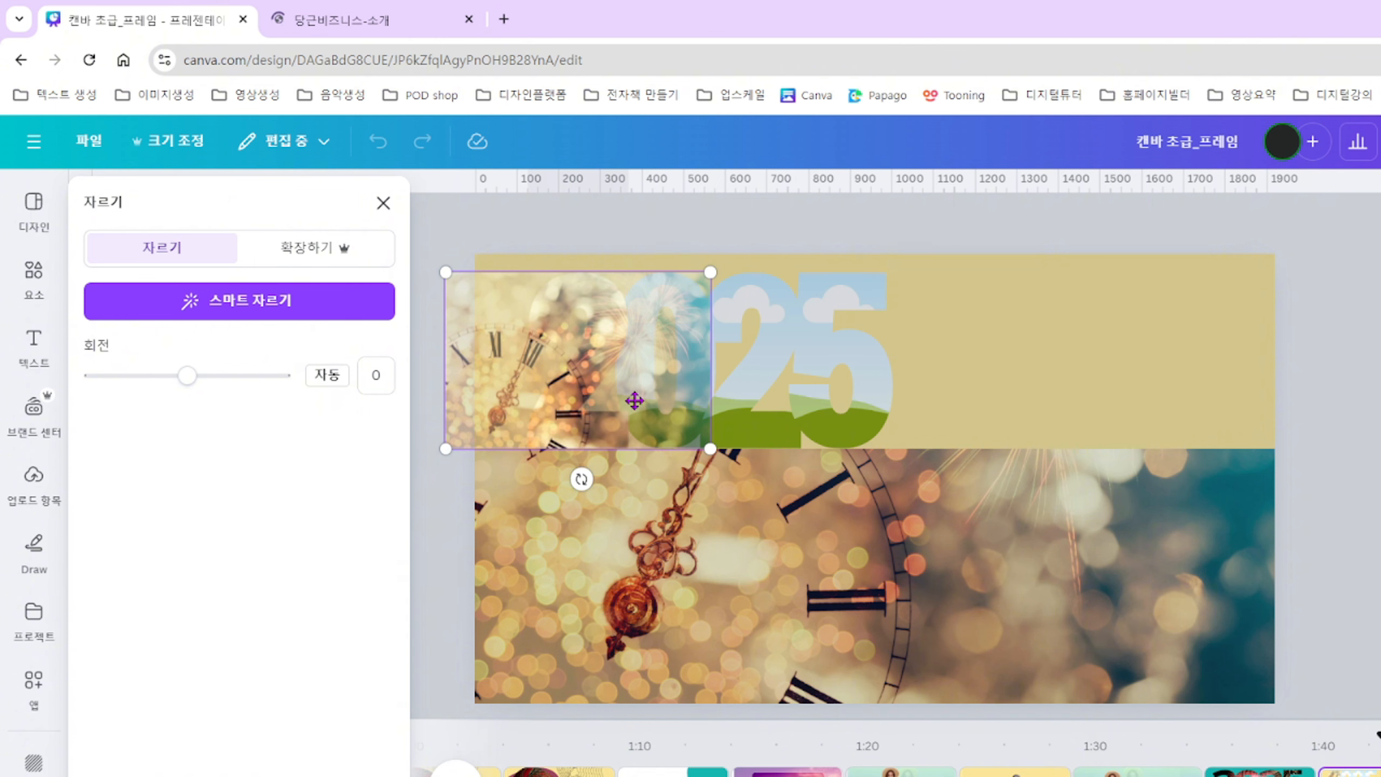
{"action": "left_click_drag", "start_coordinate": [634, 401], "coordinate": [672, 400]}
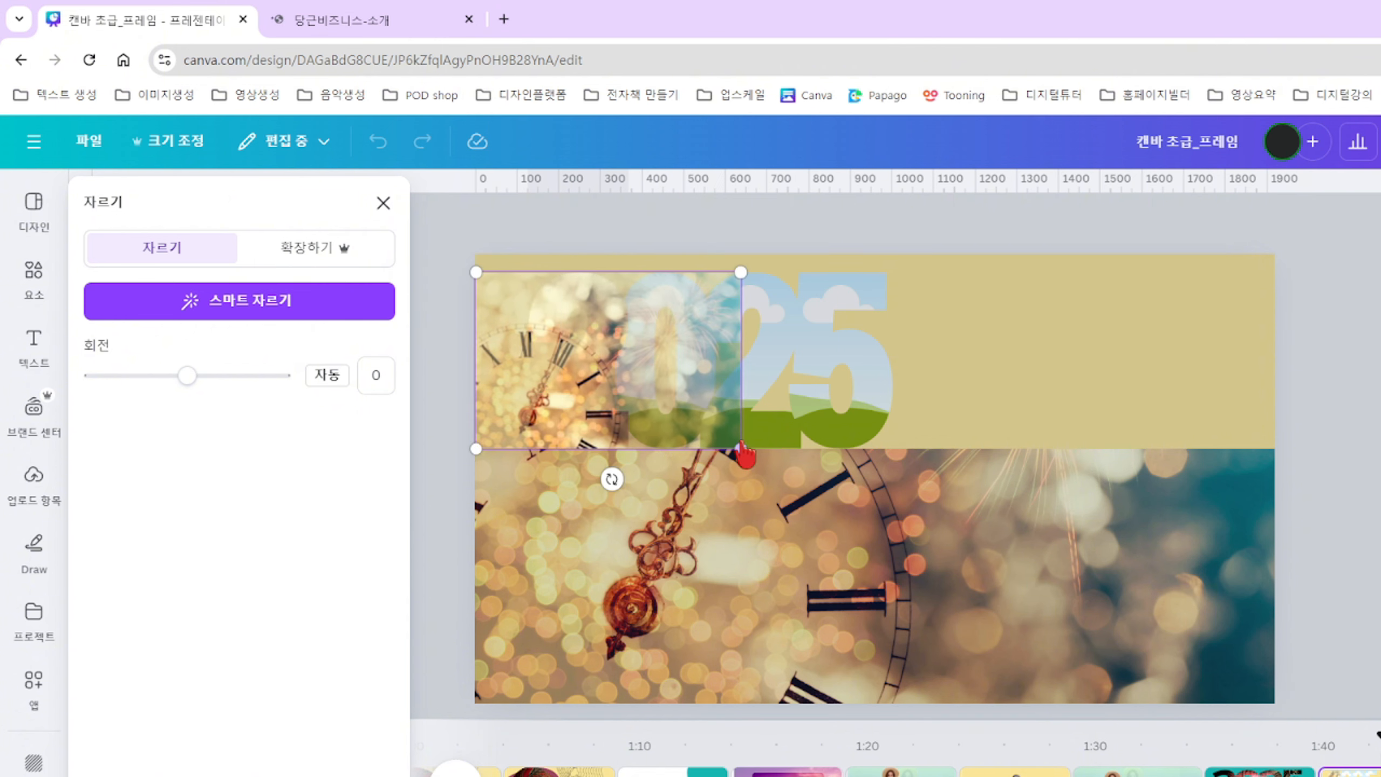
{"action": "left_click_drag", "start_coordinate": [740, 449], "coordinate": [1361, 677]}
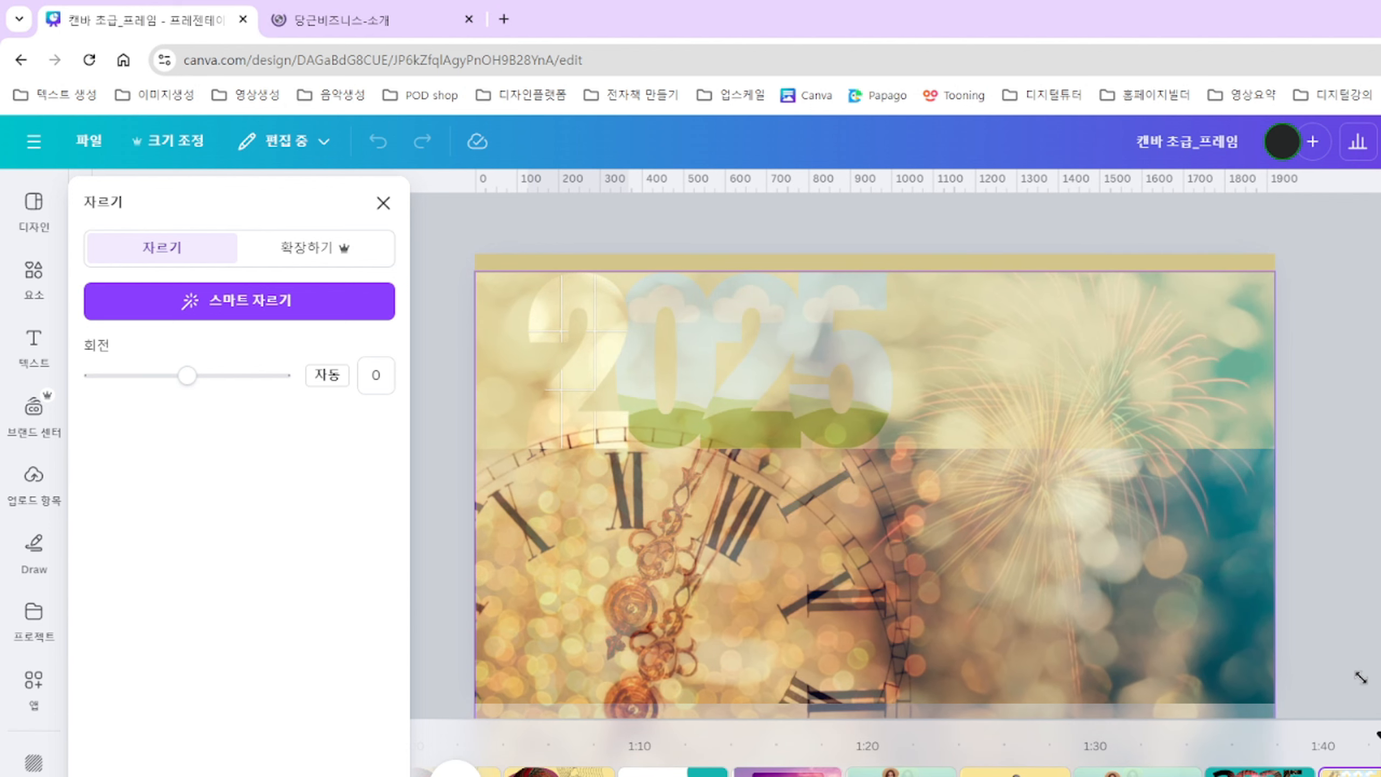
{"action": "left_click_drag", "start_coordinate": [1107, 602], "coordinate": [1108, 492]}
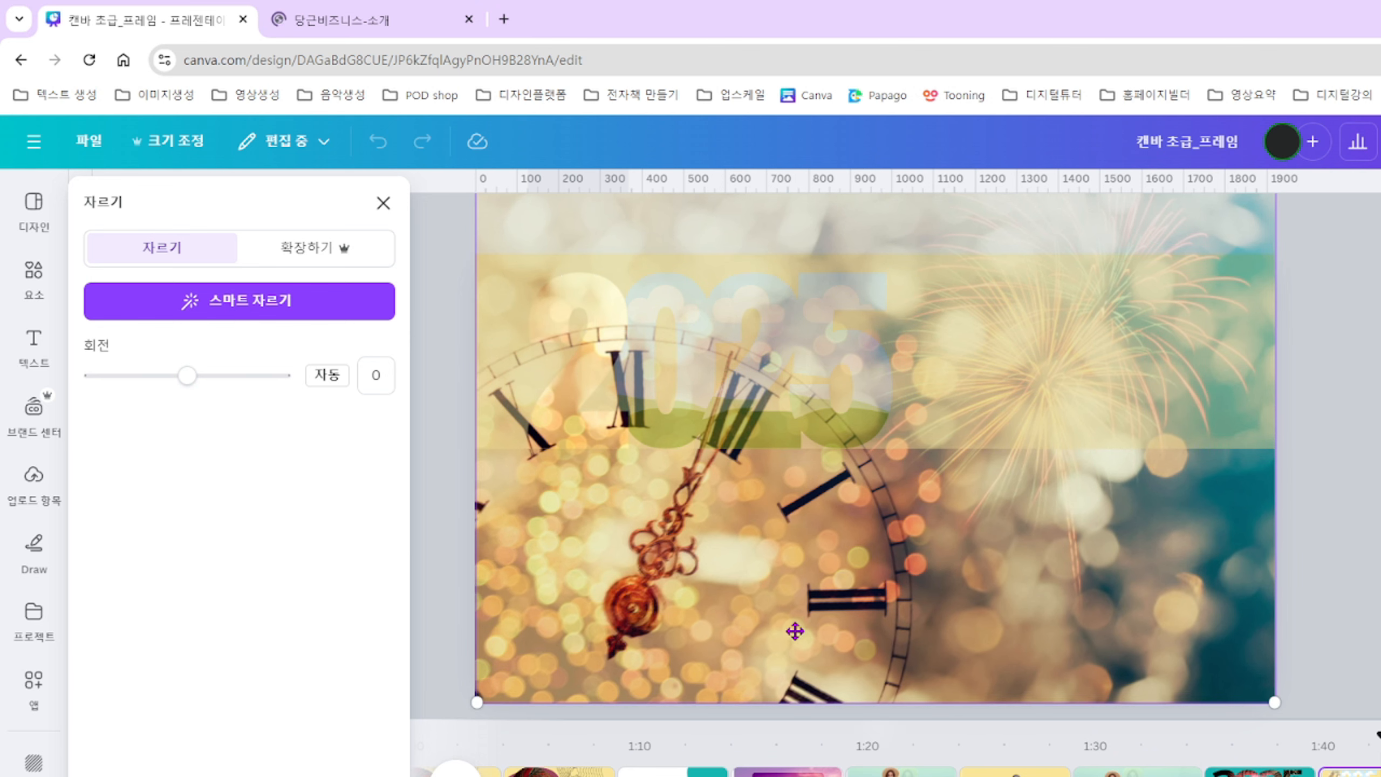
{"action": "key", "text": "Return"}
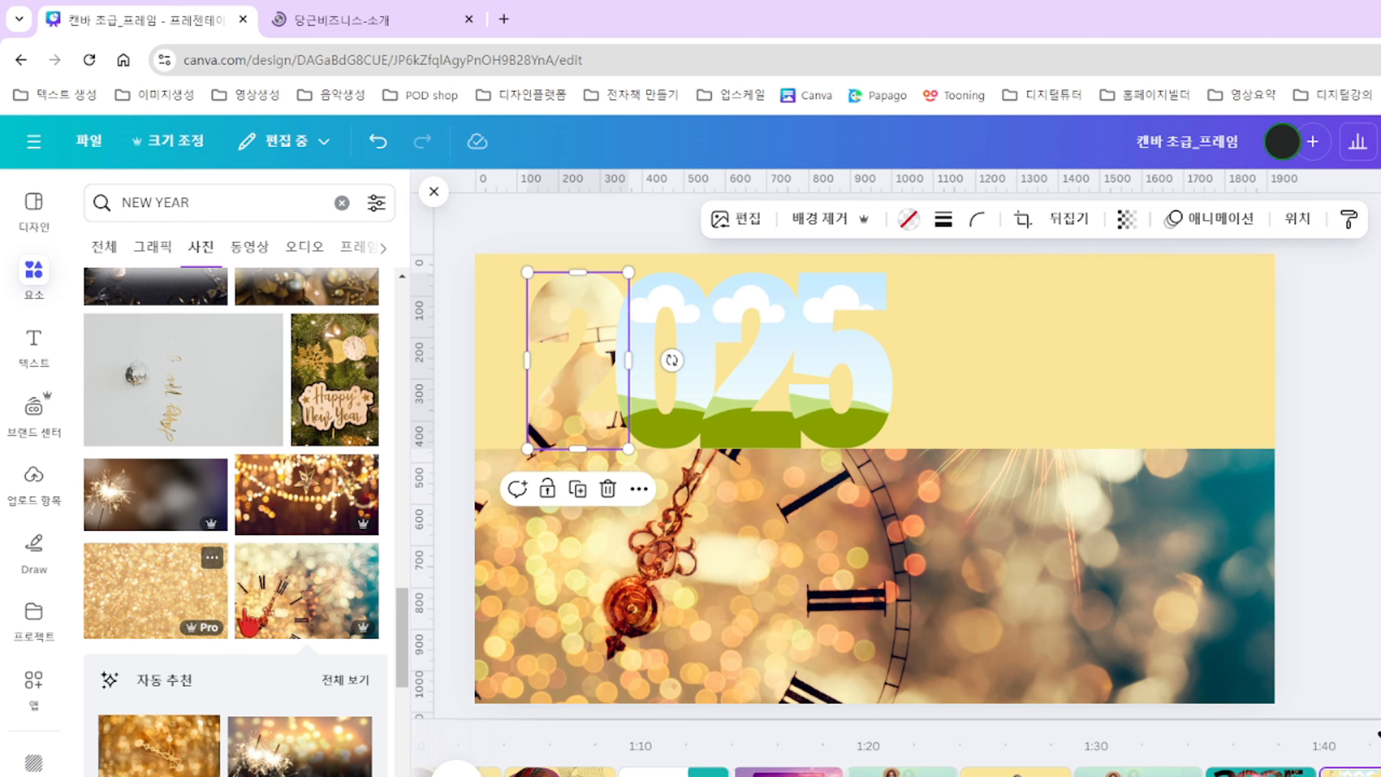
Fill the 0 frame with the clock photo, scaling its crop to page width and aligning it with the lower picture.
{"action": "left_click", "coordinate": [308, 625]}
{"action": "left_click_drag", "start_coordinate": [892, 569], "coordinate": [663, 425]}
{"action": "double_click", "coordinate": [755, 358]}
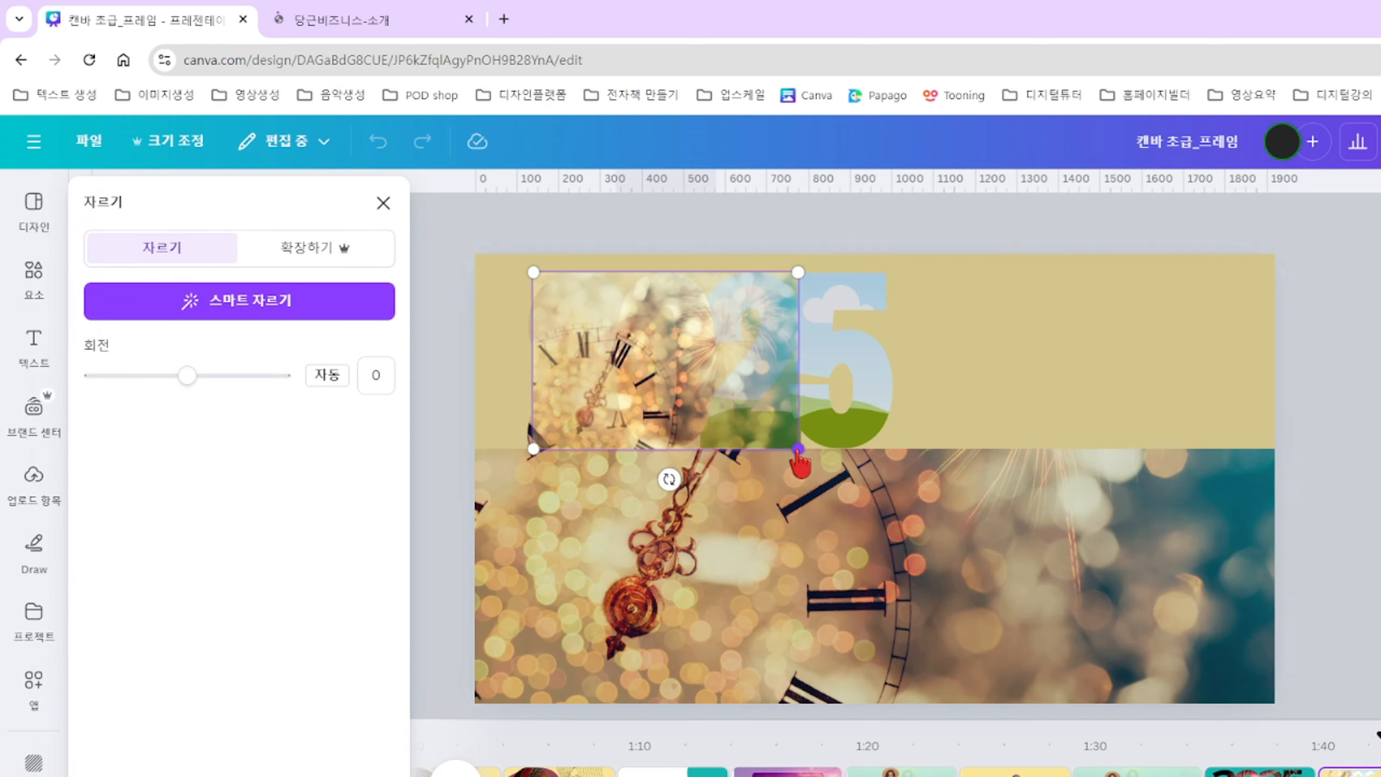
{"action": "left_click_drag", "start_coordinate": [798, 448], "coordinate": [1316, 699]}
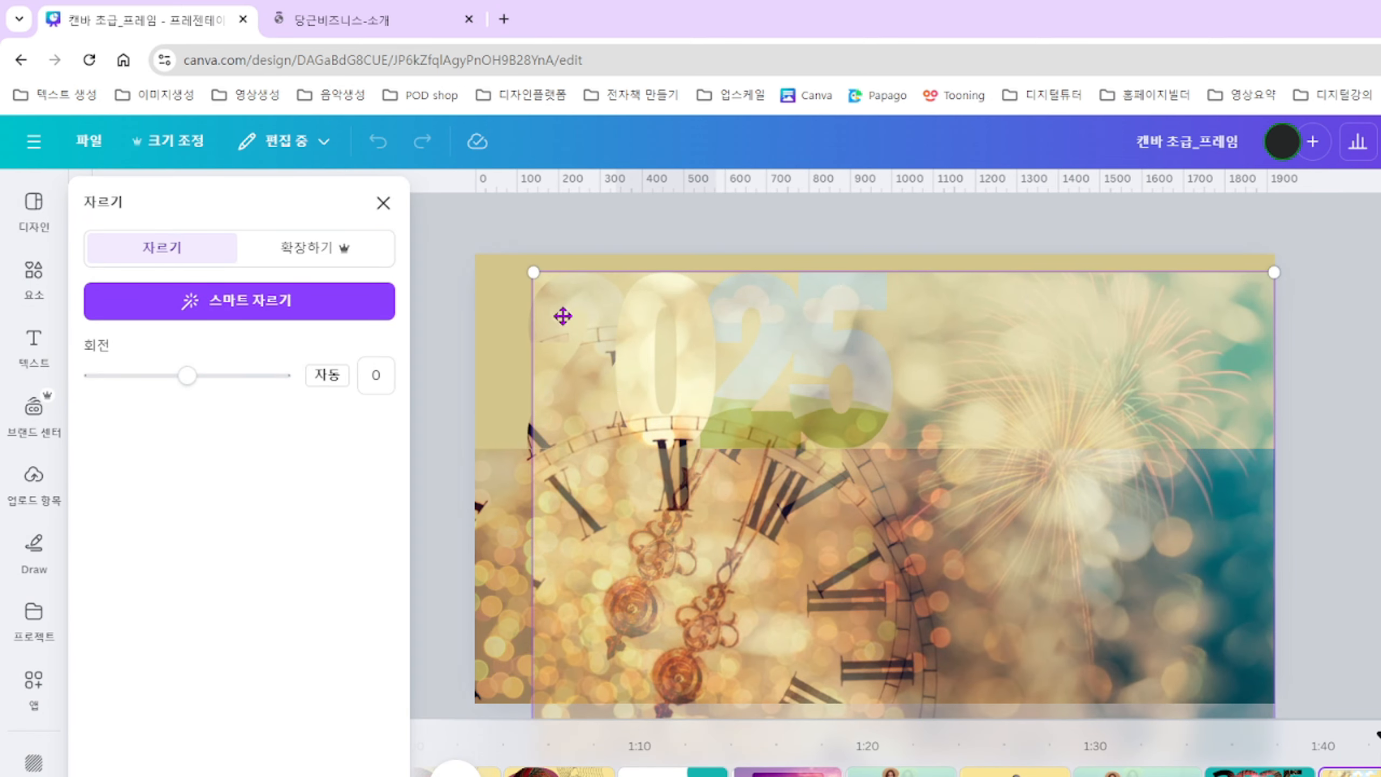
{"action": "left_click_drag", "start_coordinate": [533, 272], "coordinate": [476, 193]}
{"action": "left_click_drag", "start_coordinate": [755, 488], "coordinate": [774, 555]}
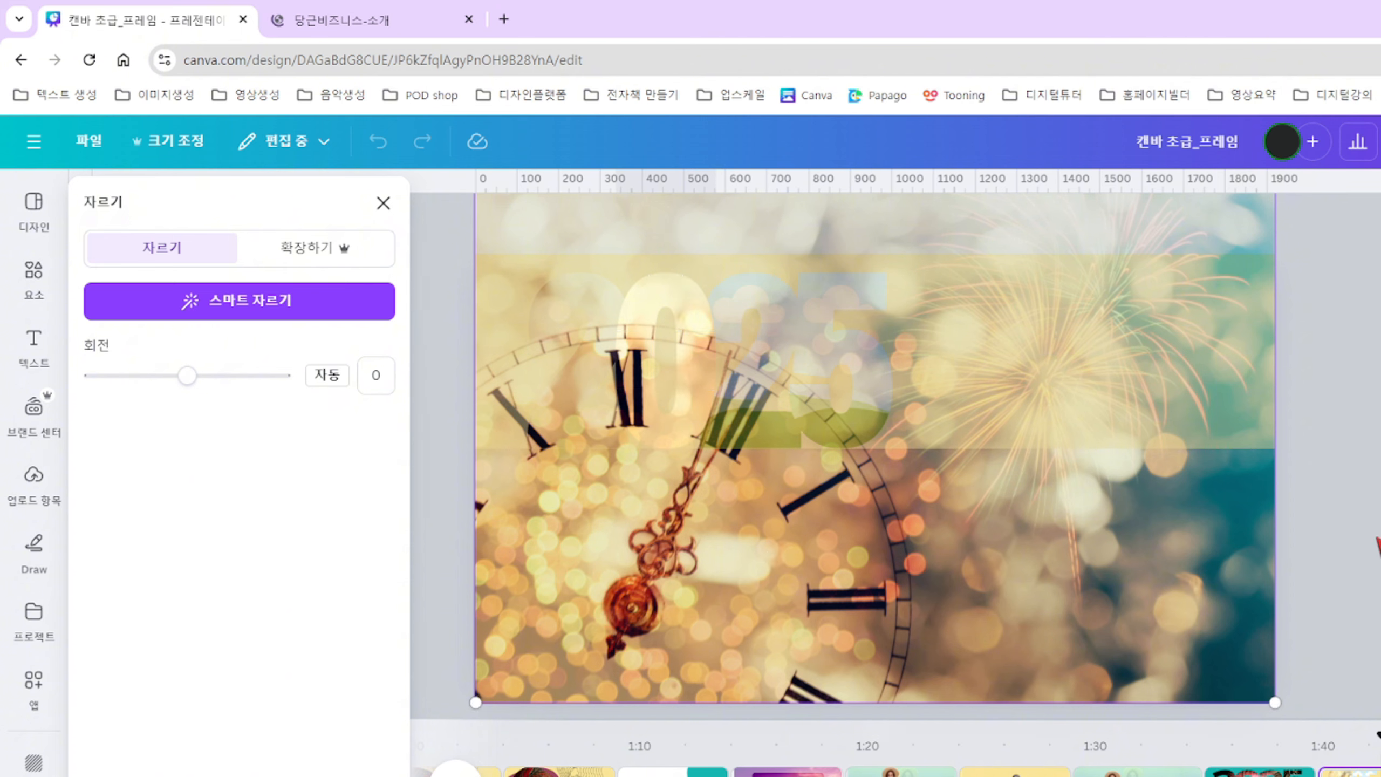
{"action": "left_click", "coordinate": [1378, 547]}
Change the page background colour from the document colours to teal.
{"action": "left_click", "coordinate": [623, 296]}
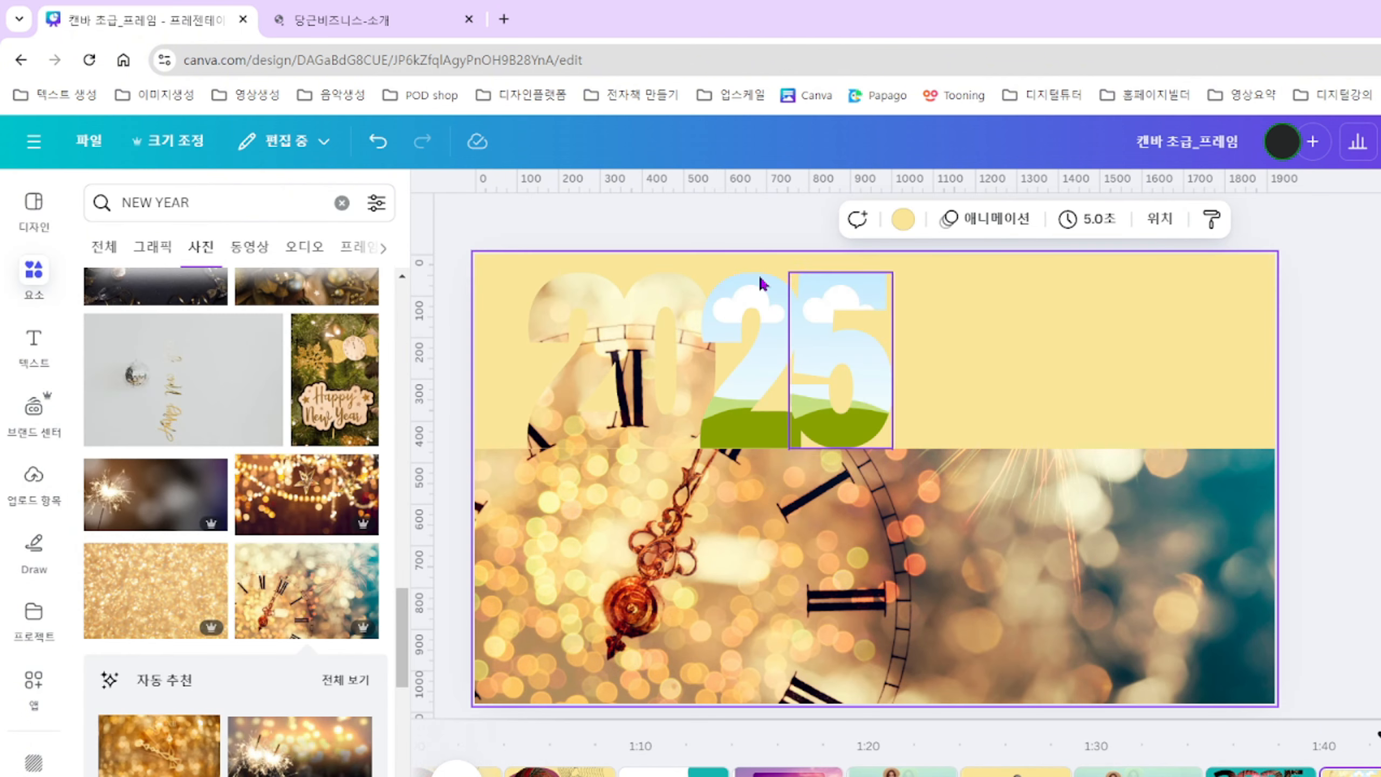
{"action": "left_click", "coordinate": [902, 218]}
{"action": "left_click", "coordinate": [257, 345]}
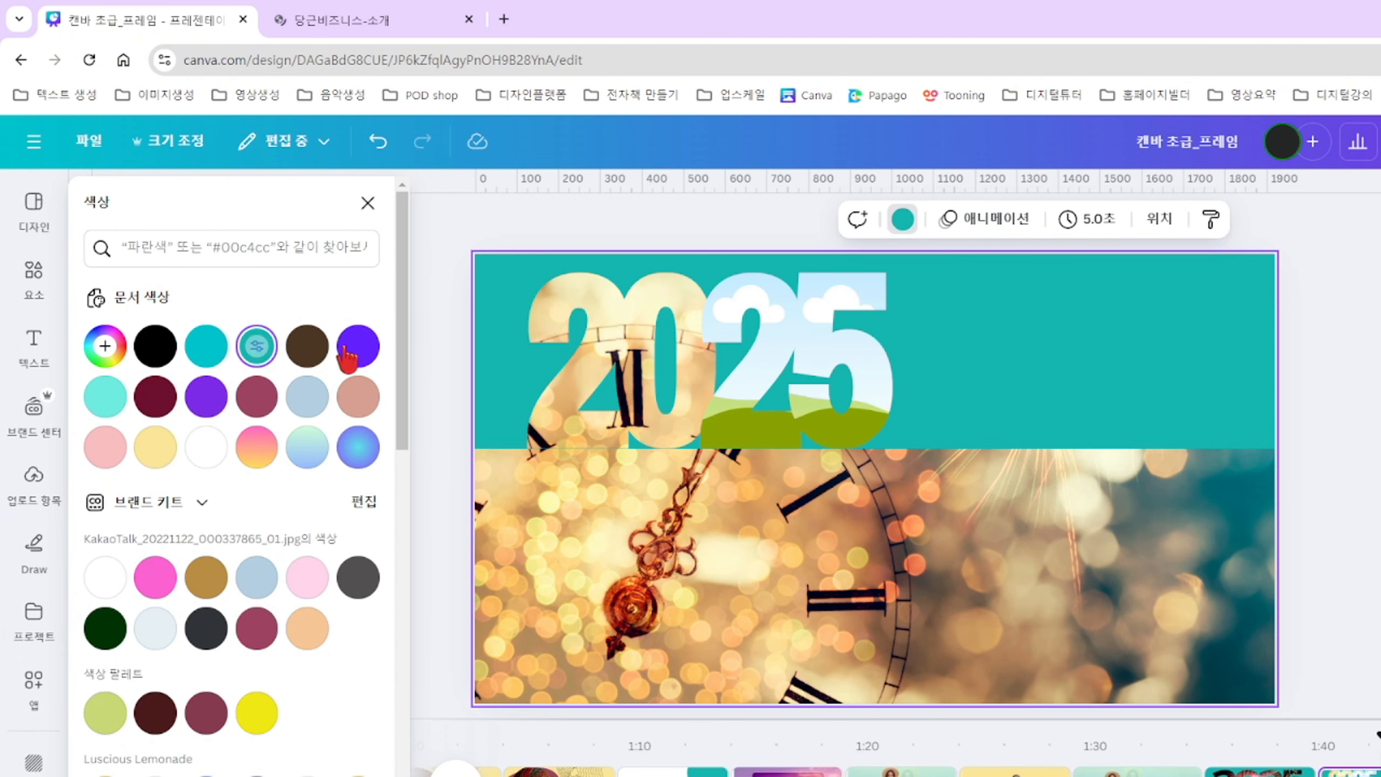
Fill the second 2 frame with the clock photo, scaling its crop to page width and aligning it with the lower picture.
{"action": "left_click", "coordinate": [740, 410]}
{"action": "left_click_drag", "start_coordinate": [296, 587], "coordinate": [731, 435]}
{"action": "double_click", "coordinate": [732, 435]}
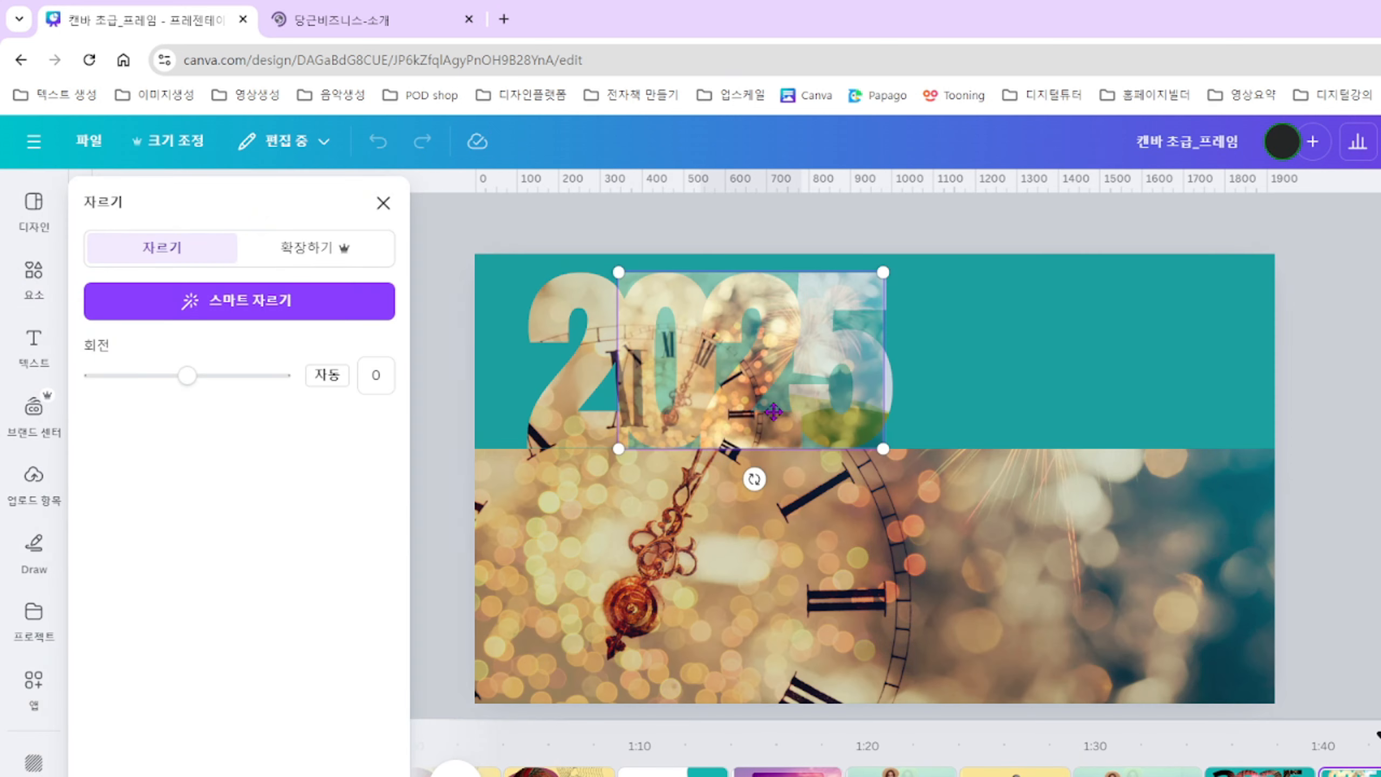
{"action": "left_click_drag", "start_coordinate": [884, 449], "coordinate": [1278, 731]}
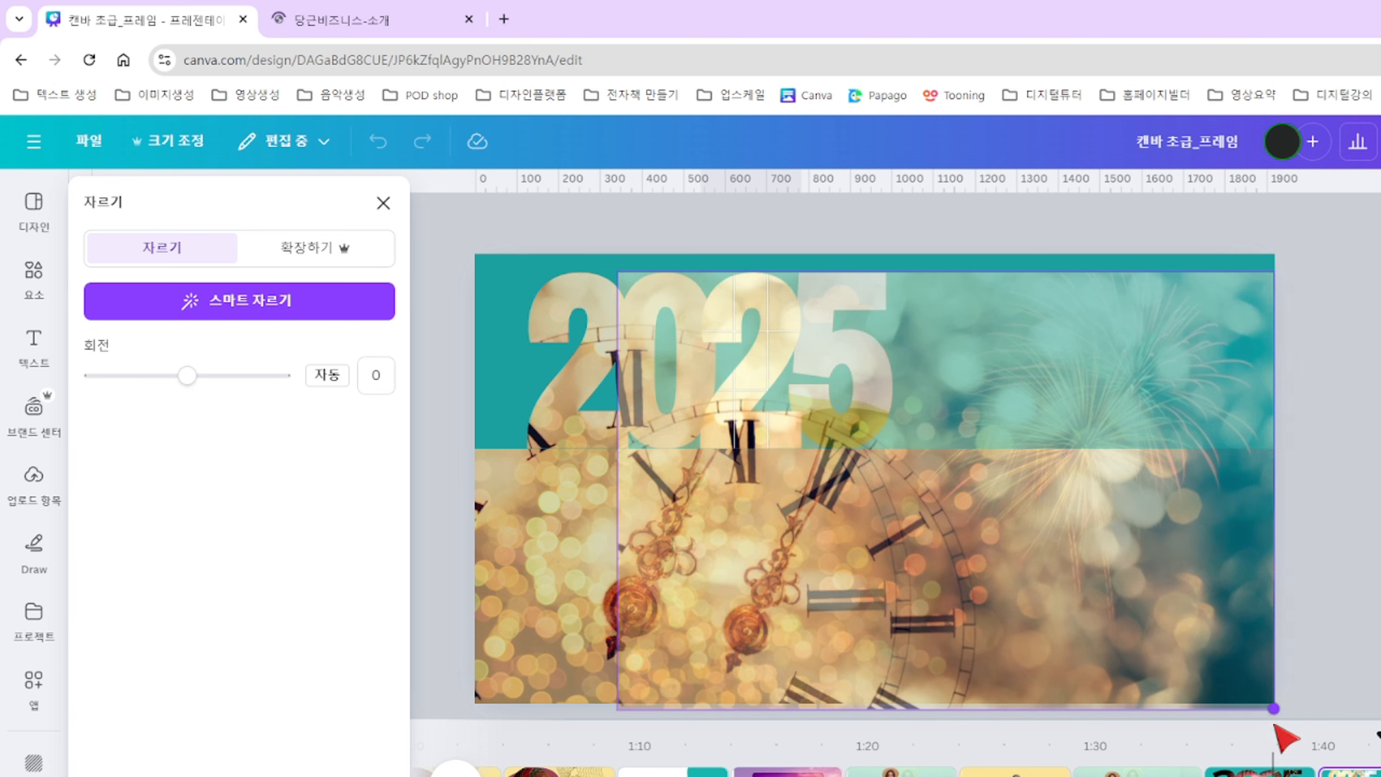
{"action": "left_click_drag", "start_coordinate": [619, 273], "coordinate": [453, 207]}
{"action": "key", "text": "Return"}
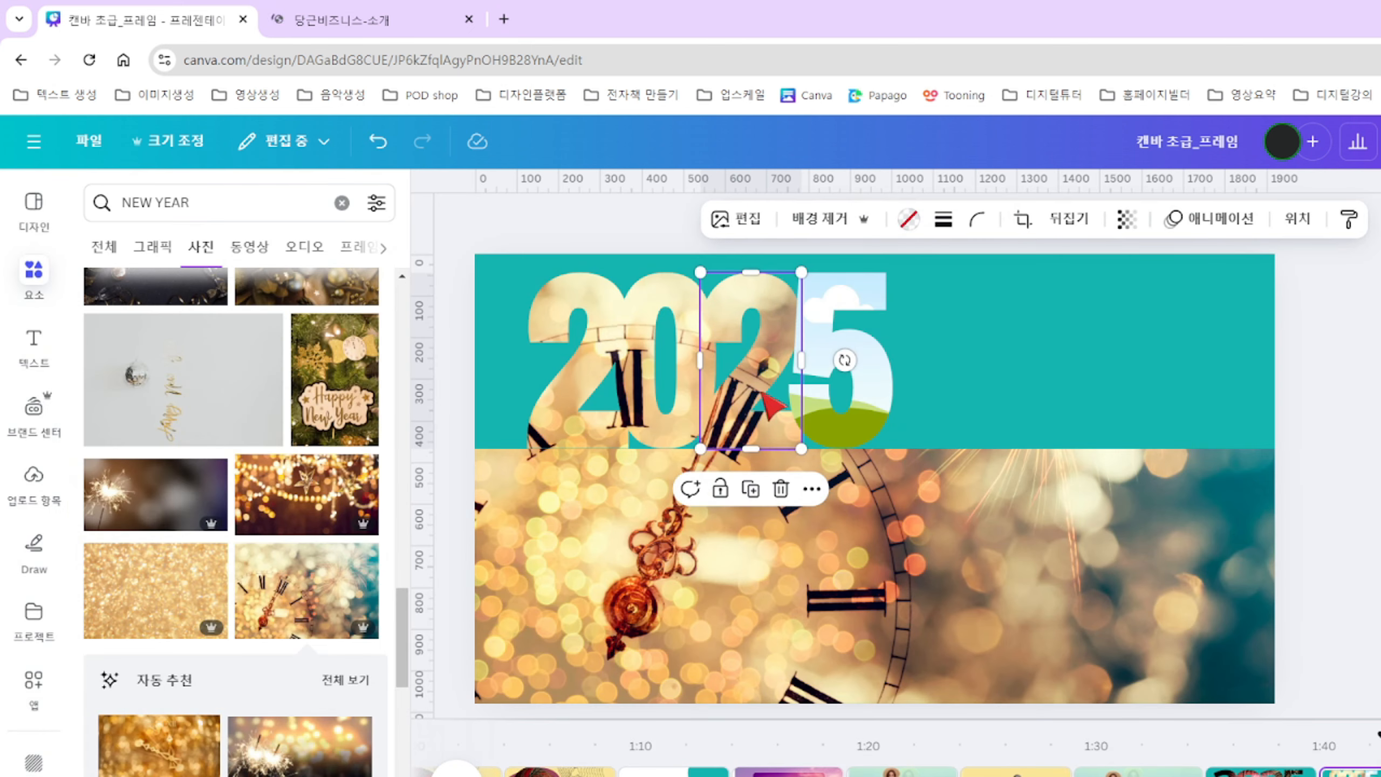
{"action": "double_click", "coordinate": [766, 408]}
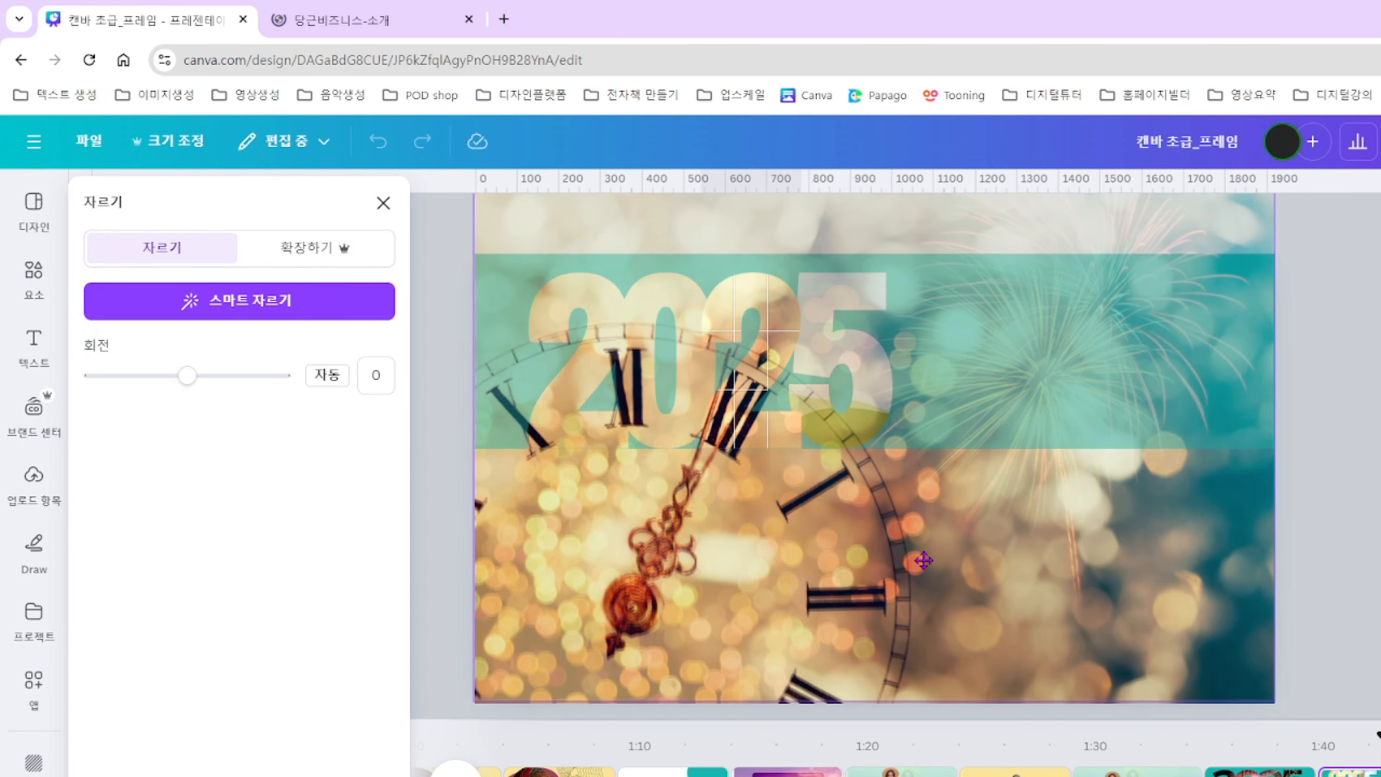
{"action": "key", "text": "Return"}
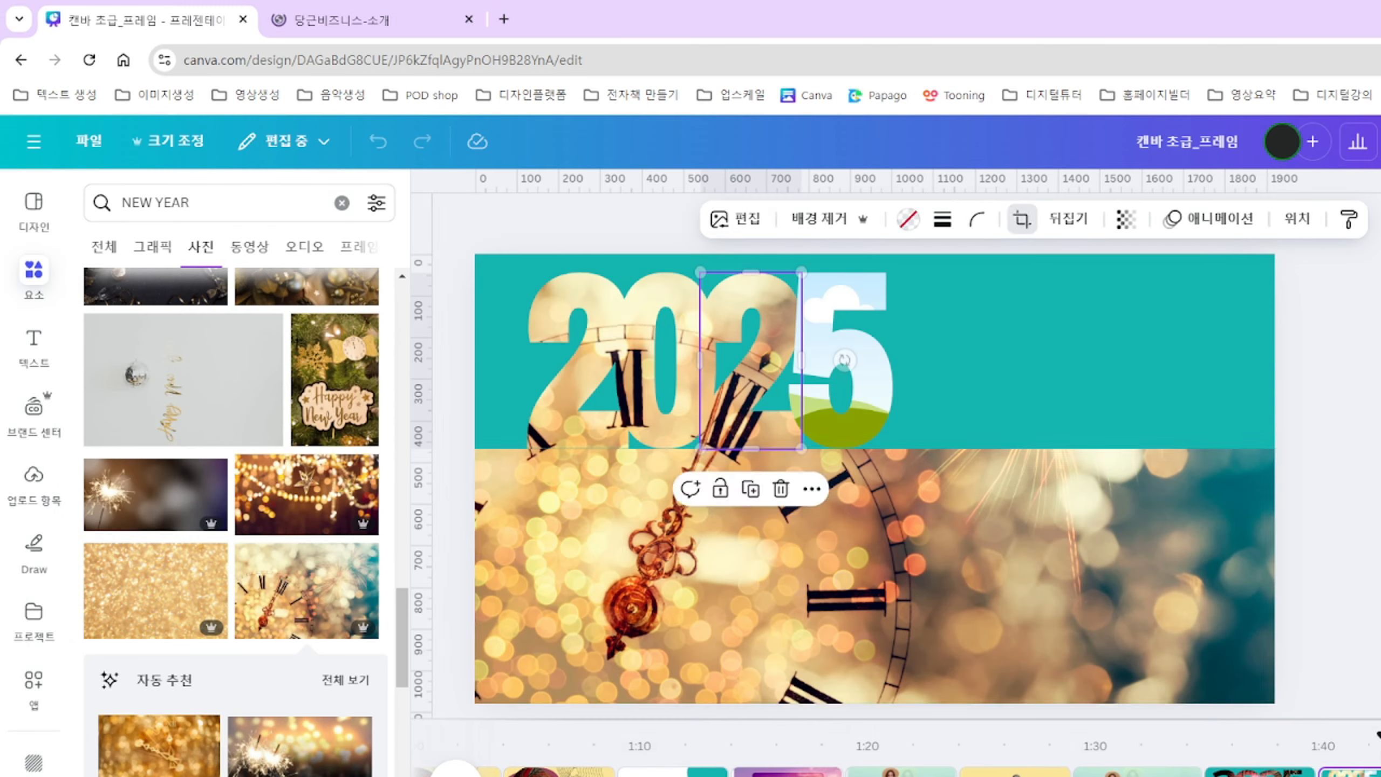
Fill the 5 frame with the clock photo, enlarging its crop to page width and shifting it up to match the lower picture.
{"action": "left_click_drag", "start_coordinate": [585, 507], "coordinate": [853, 415]}
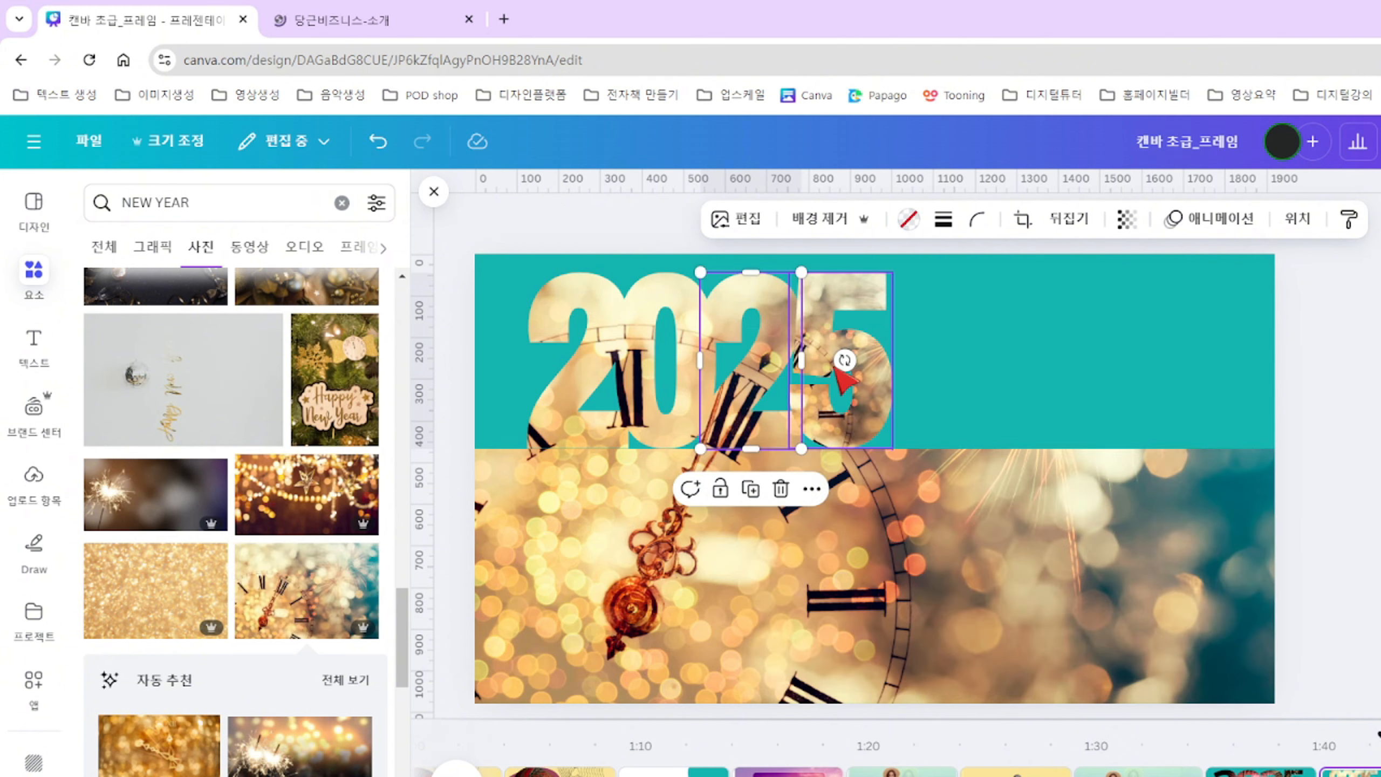
{"action": "double_click", "coordinate": [861, 427]}
{"action": "left_click_drag", "start_coordinate": [995, 473], "coordinate": [1233, 704]}
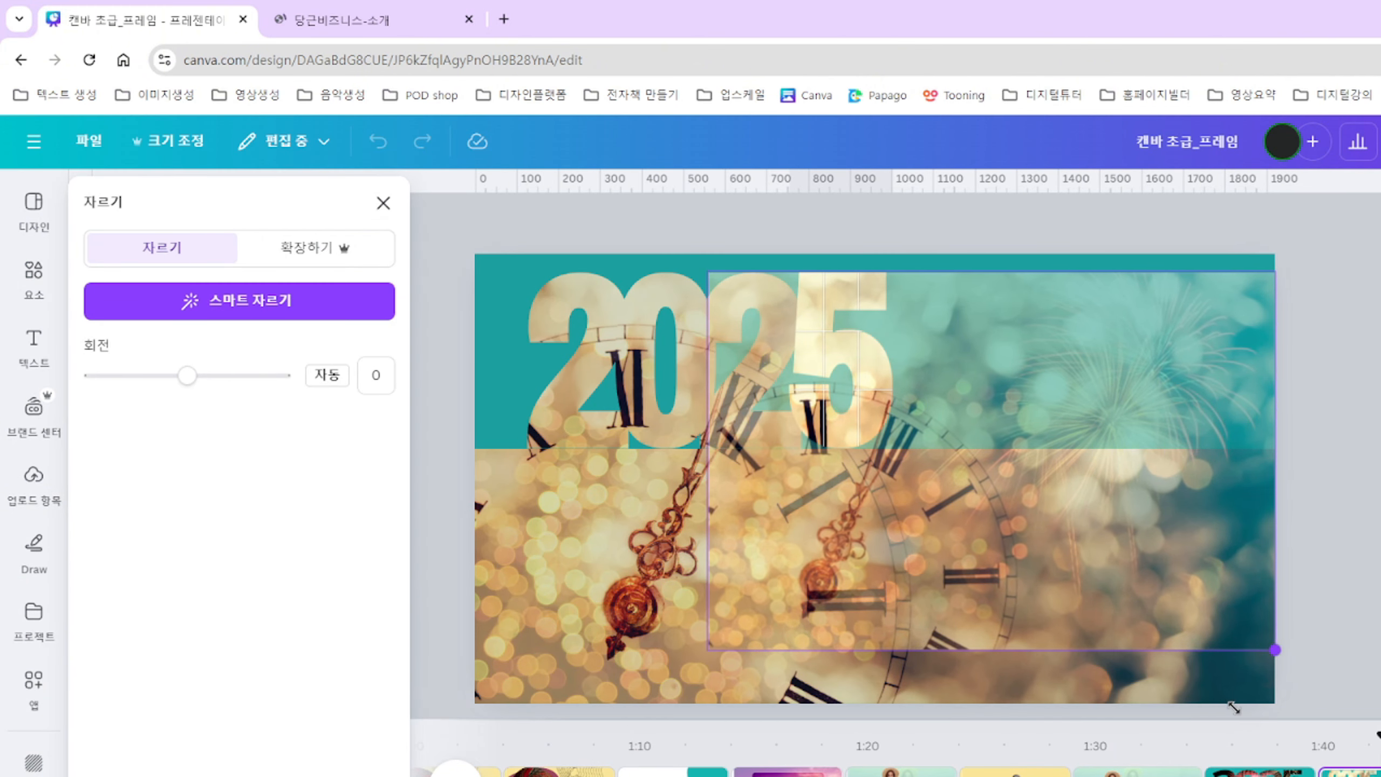
{"action": "left_click_drag", "start_coordinate": [711, 653], "coordinate": [441, 750]}
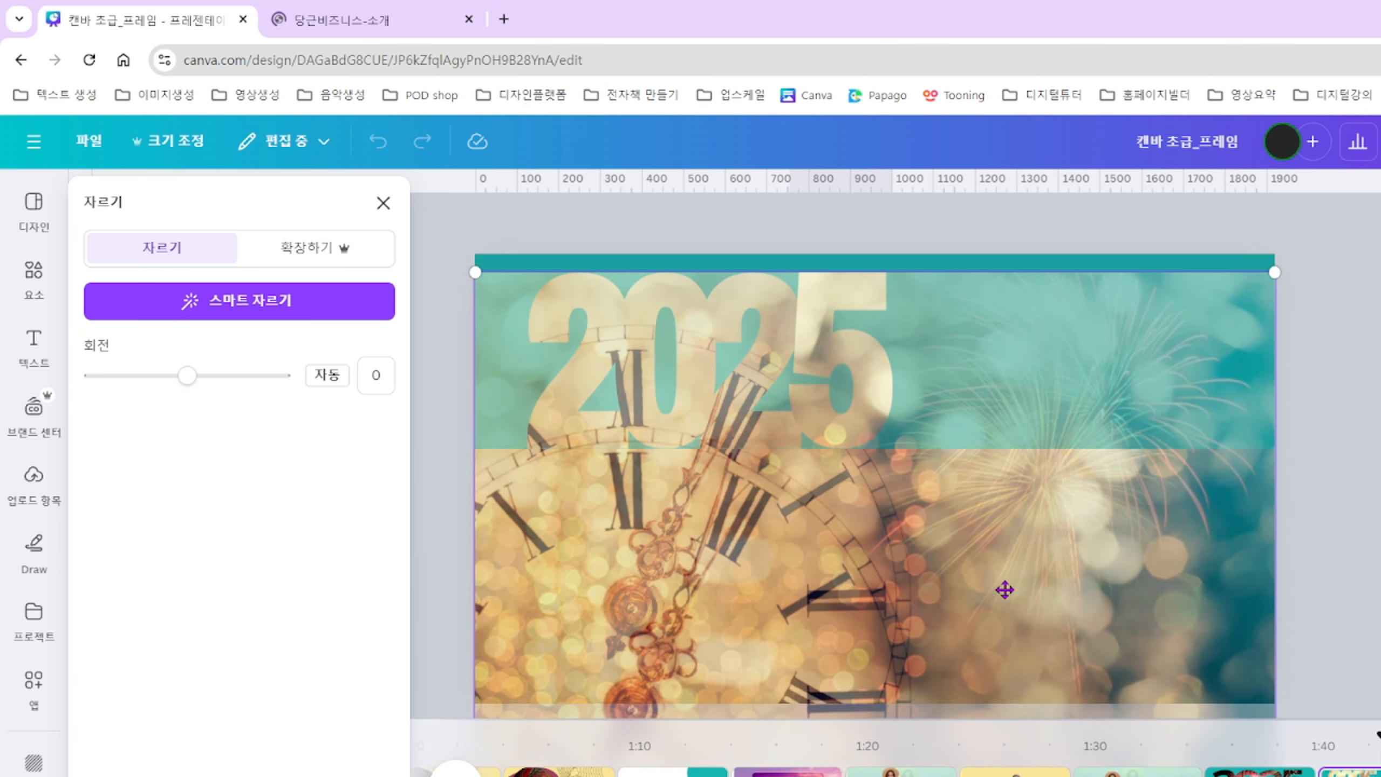
{"action": "left_click_drag", "start_coordinate": [1005, 590], "coordinate": [1004, 474]}
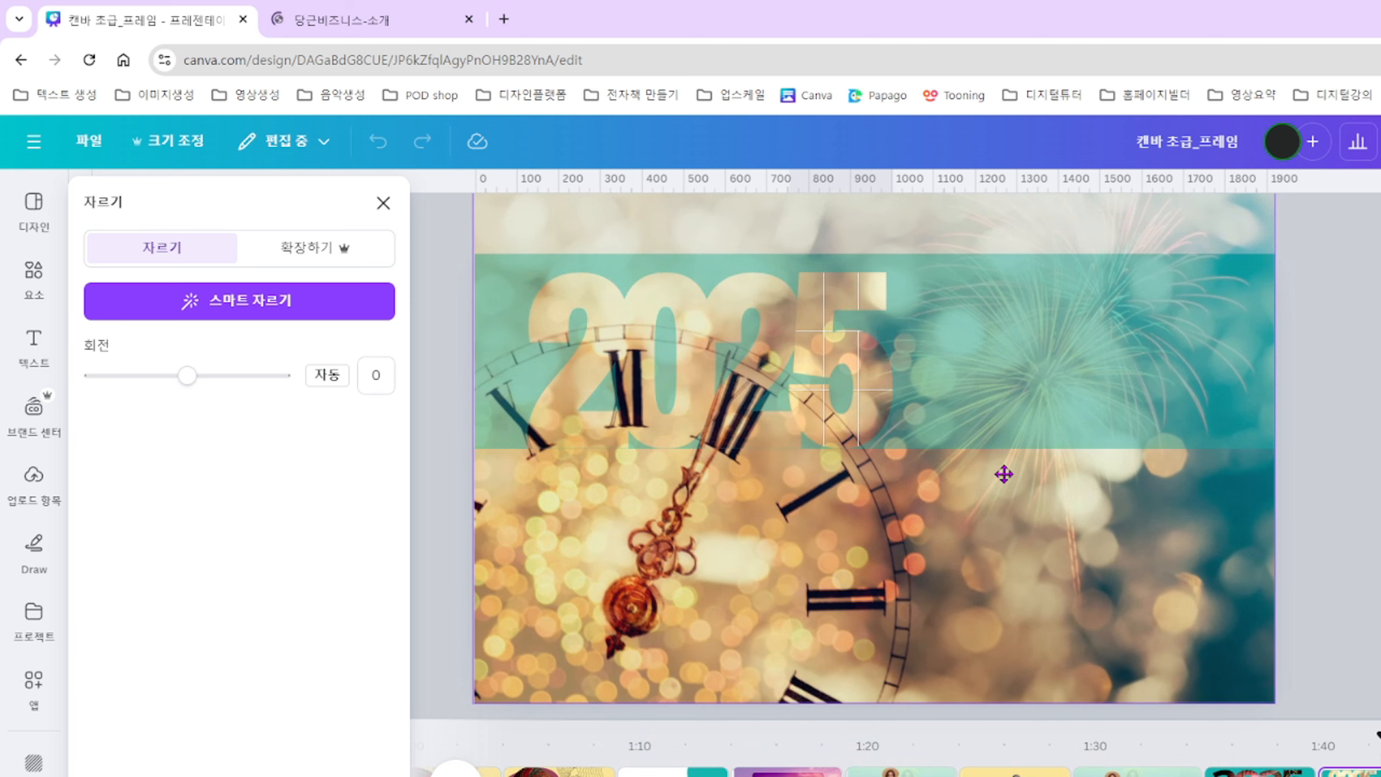
{"action": "left_click", "coordinate": [1326, 451]}
{"action": "left_click", "coordinate": [1326, 451]}
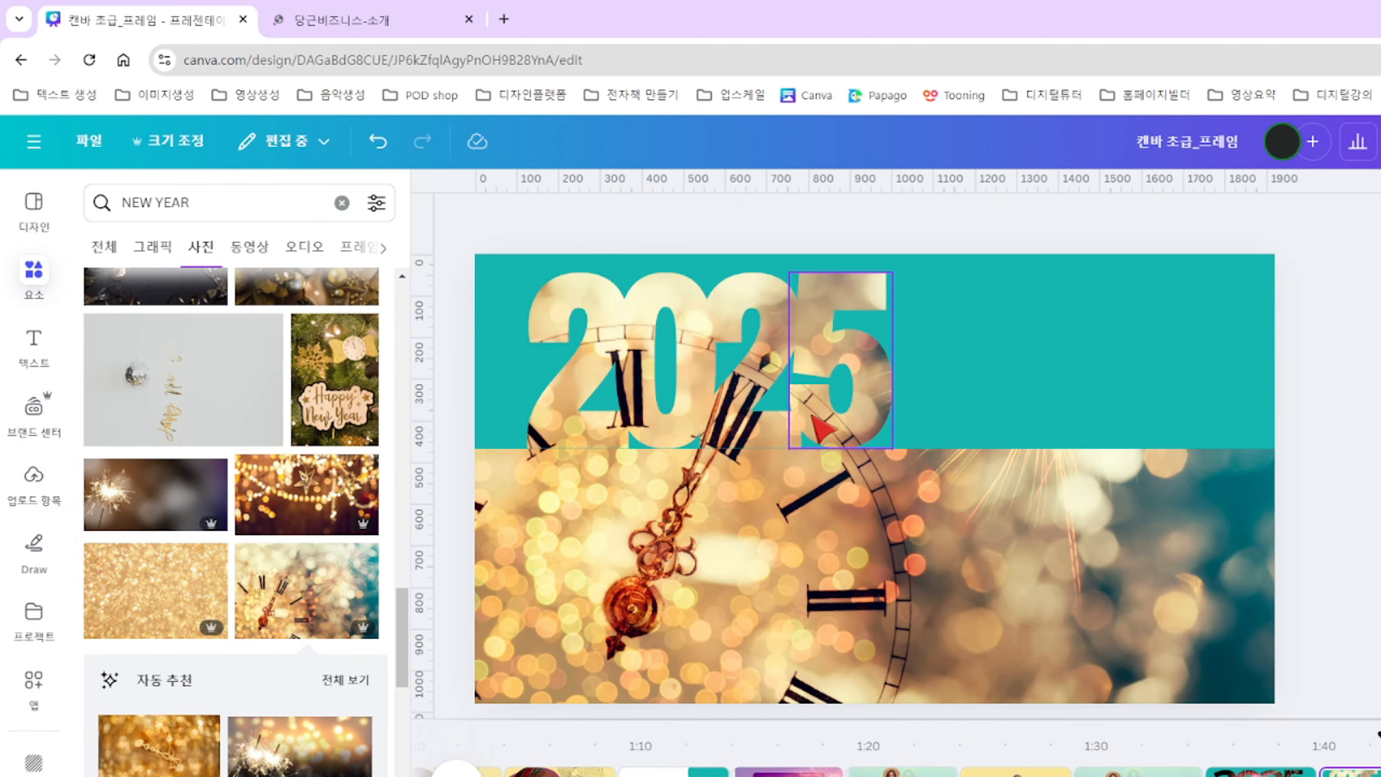
Select the four 2025 digit frames together and nudge them slightly down to overlap the wide lower frame.
{"action": "left_click", "coordinate": [821, 428]}
{"action": "left_click_drag", "start_coordinate": [467, 337], "coordinate": [881, 409]}
{"action": "left_click", "coordinate": [976, 467]}
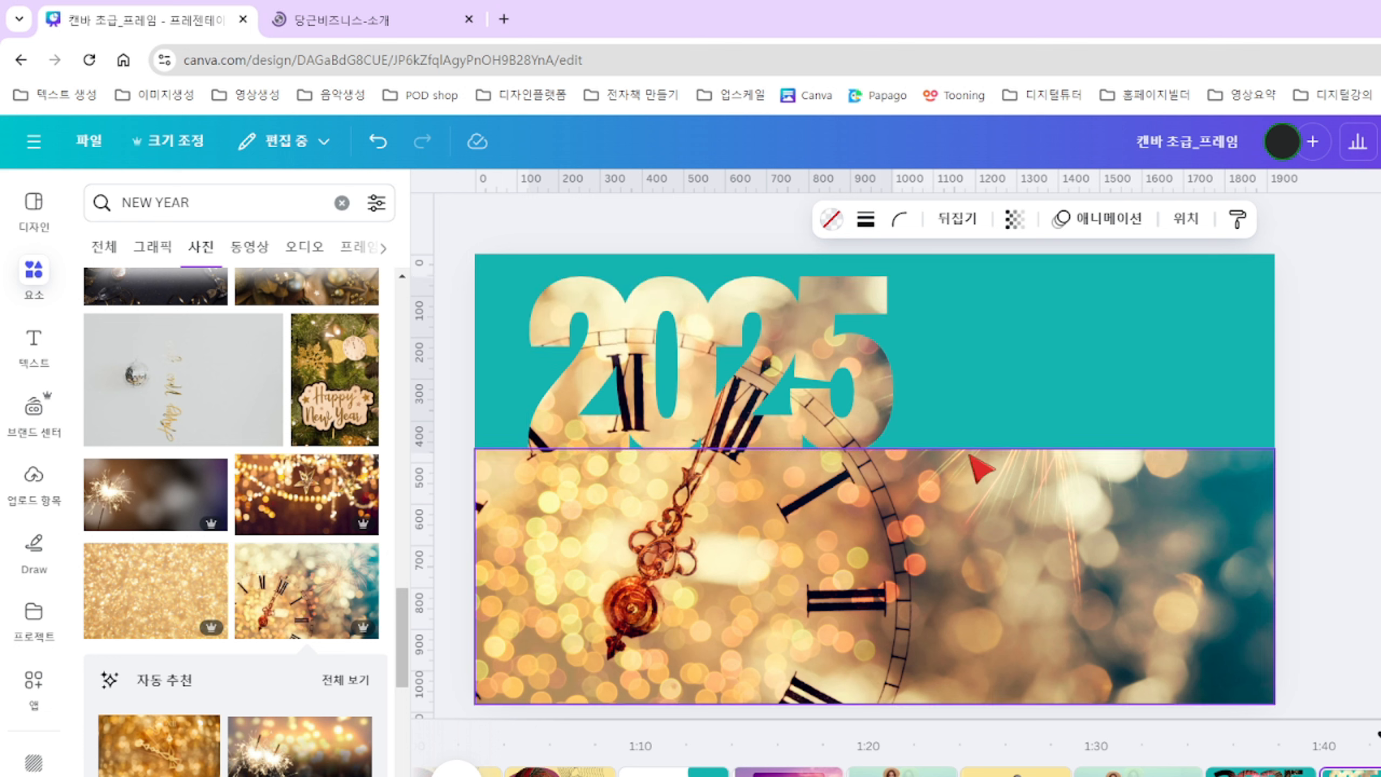
{"action": "left_click", "coordinate": [1365, 519]}
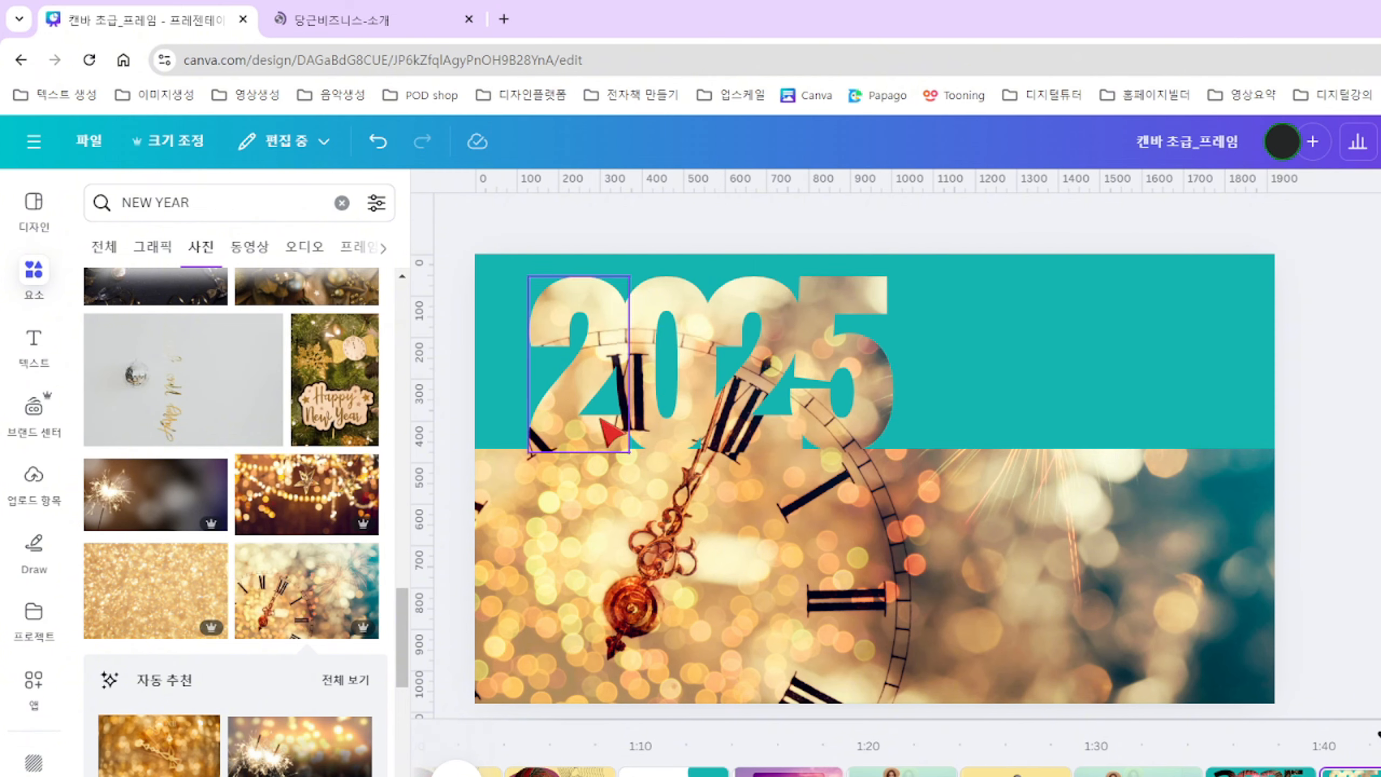
Fine-tune the clock photo crops in the 5 and the second 2 so they line up with the lower picture.
{"action": "left_click", "coordinate": [845, 432]}
{"action": "double_click", "coordinate": [845, 432]}
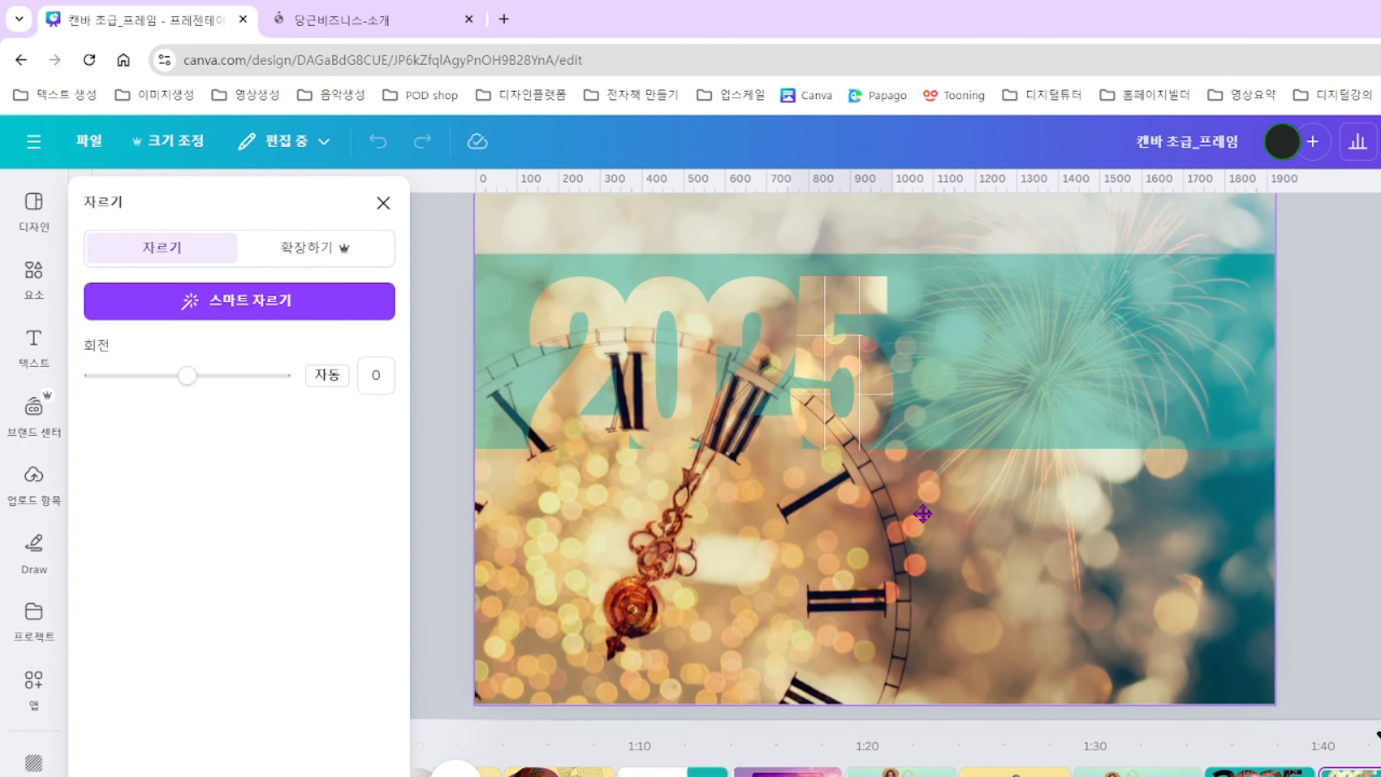
{"action": "left_click_drag", "start_coordinate": [922, 514], "coordinate": [925, 510]}
{"action": "left_click", "coordinate": [1343, 484]}
{"action": "left_click", "coordinate": [779, 428]}
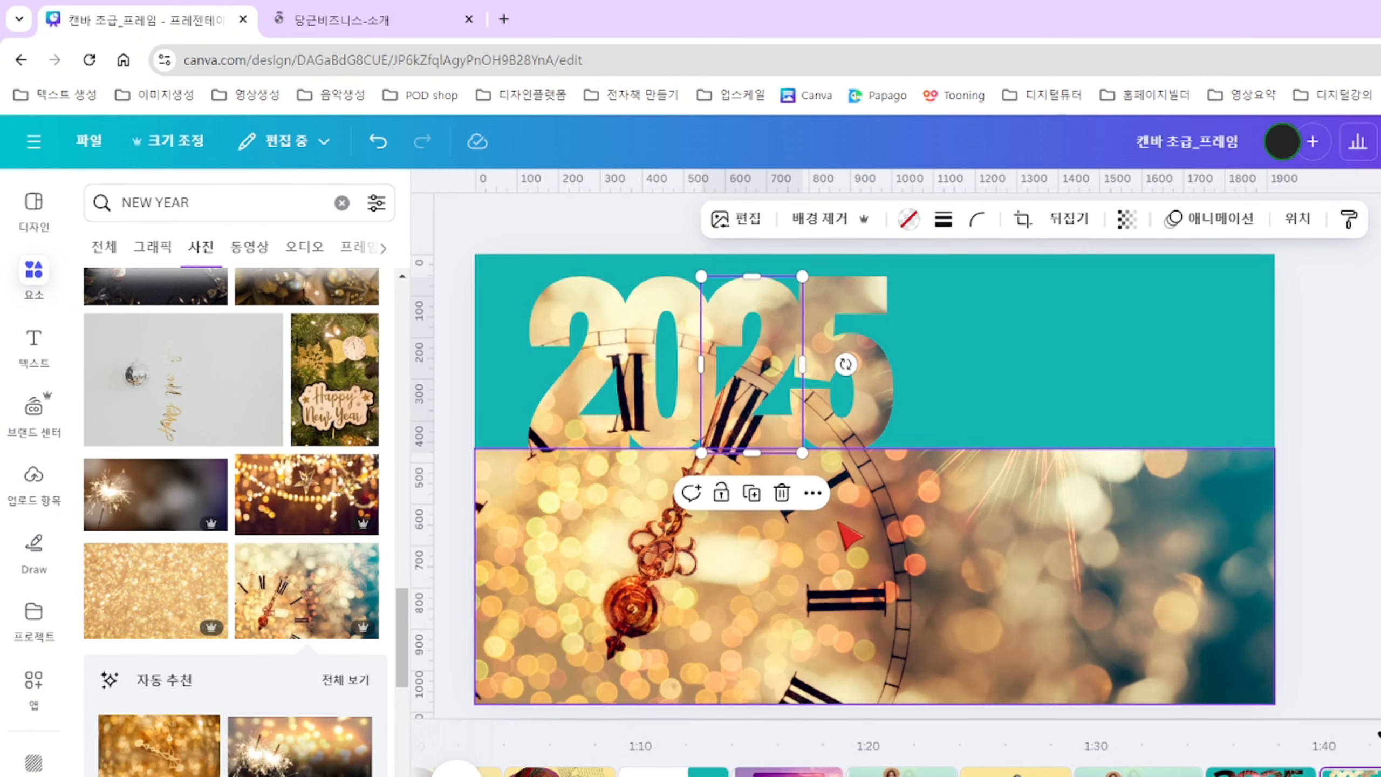
{"action": "double_click", "coordinate": [795, 540]}
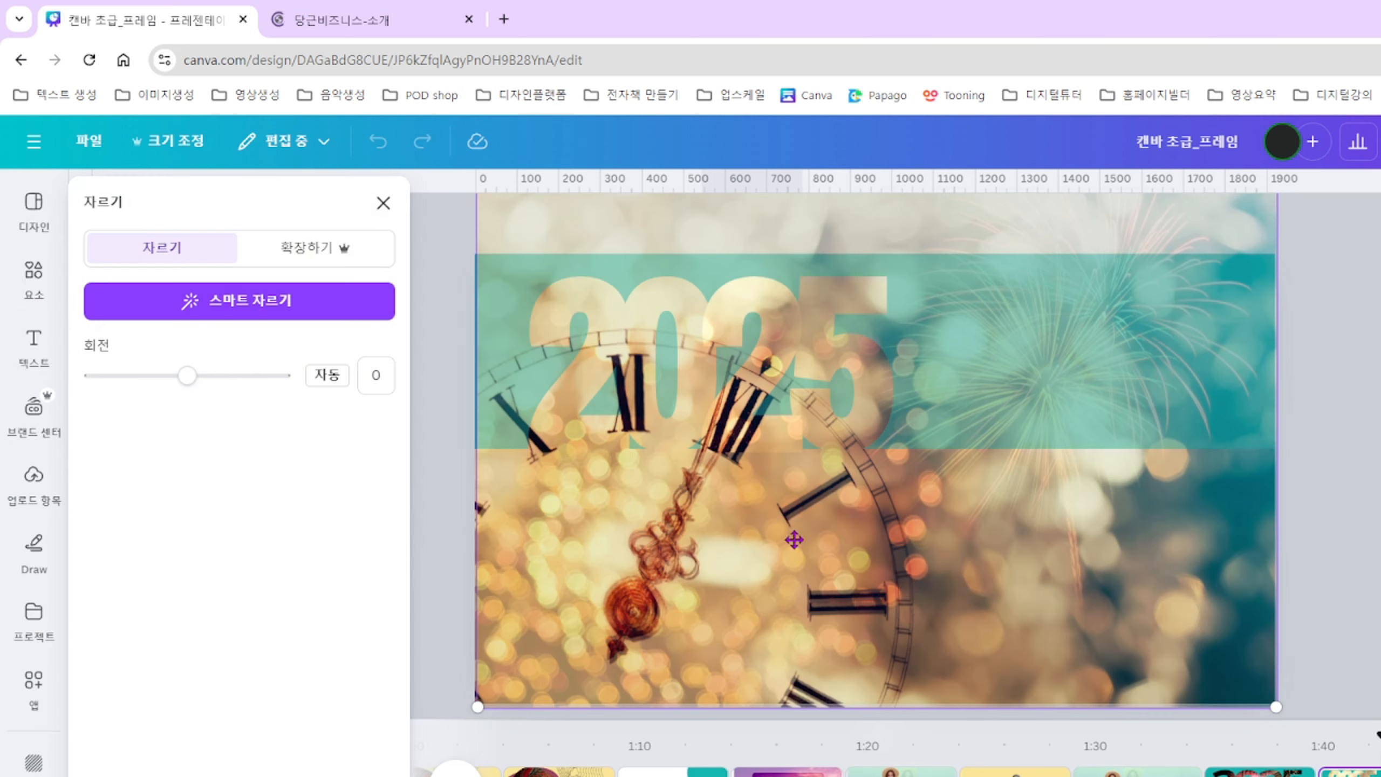
{"action": "left_click_drag", "start_coordinate": [794, 532], "coordinate": [722, 528]}
{"action": "left_click", "coordinate": [1368, 534]}
Fine-tune the clock photo crops in the 0 and the first 2 so they line up with the lower picture.
{"action": "double_click", "coordinate": [662, 417]}
{"action": "left_click", "coordinate": [1345, 536]}
{"action": "left_click", "coordinate": [724, 541]}
{"action": "double_click", "coordinate": [724, 542]}
{"action": "left_click", "coordinate": [1345, 545]}
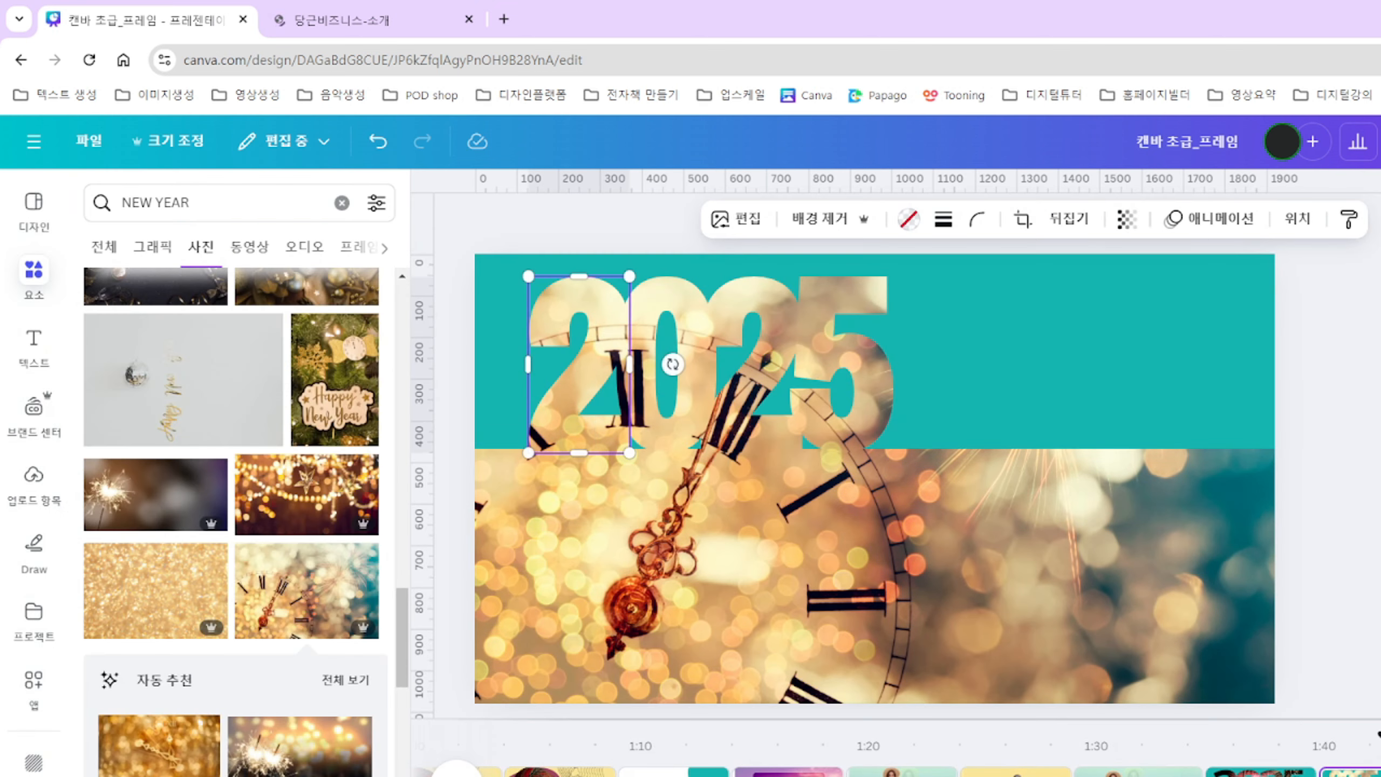
Set the background colour of the 2025 clock photo page to black.
{"action": "left_click", "coordinate": [1161, 370]}
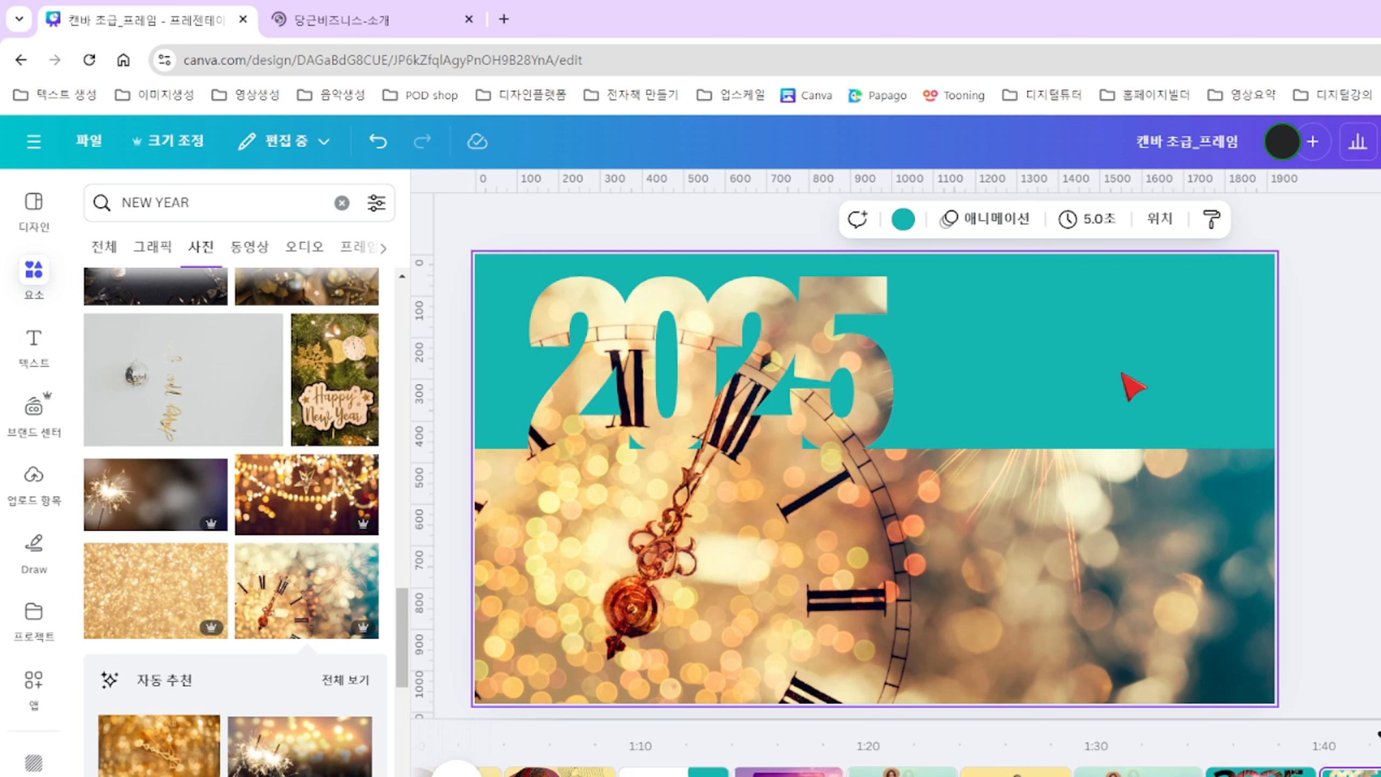
{"action": "left_click", "coordinate": [902, 224]}
{"action": "left_click", "coordinate": [155, 348]}
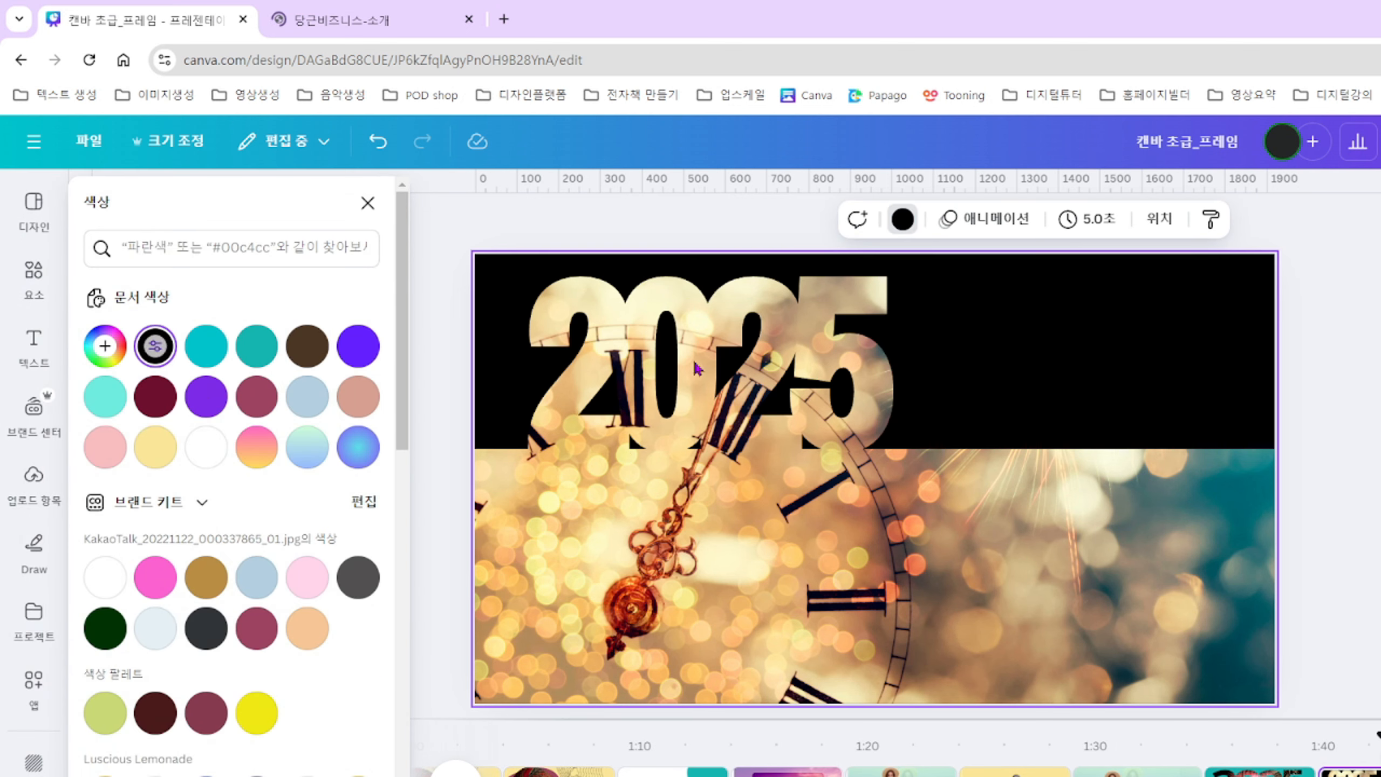
{"action": "left_click", "coordinate": [1354, 440]}
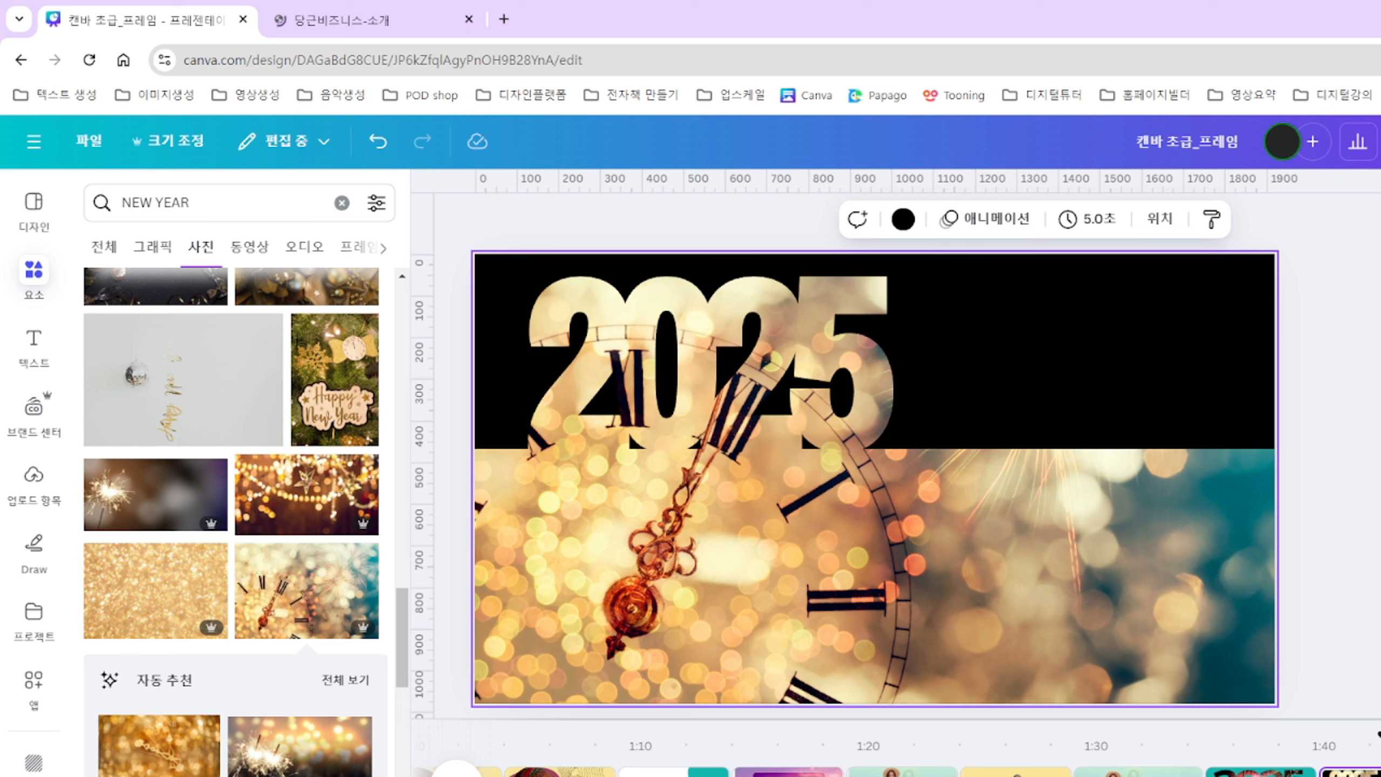
{"action": "key", "text": "Escape"}
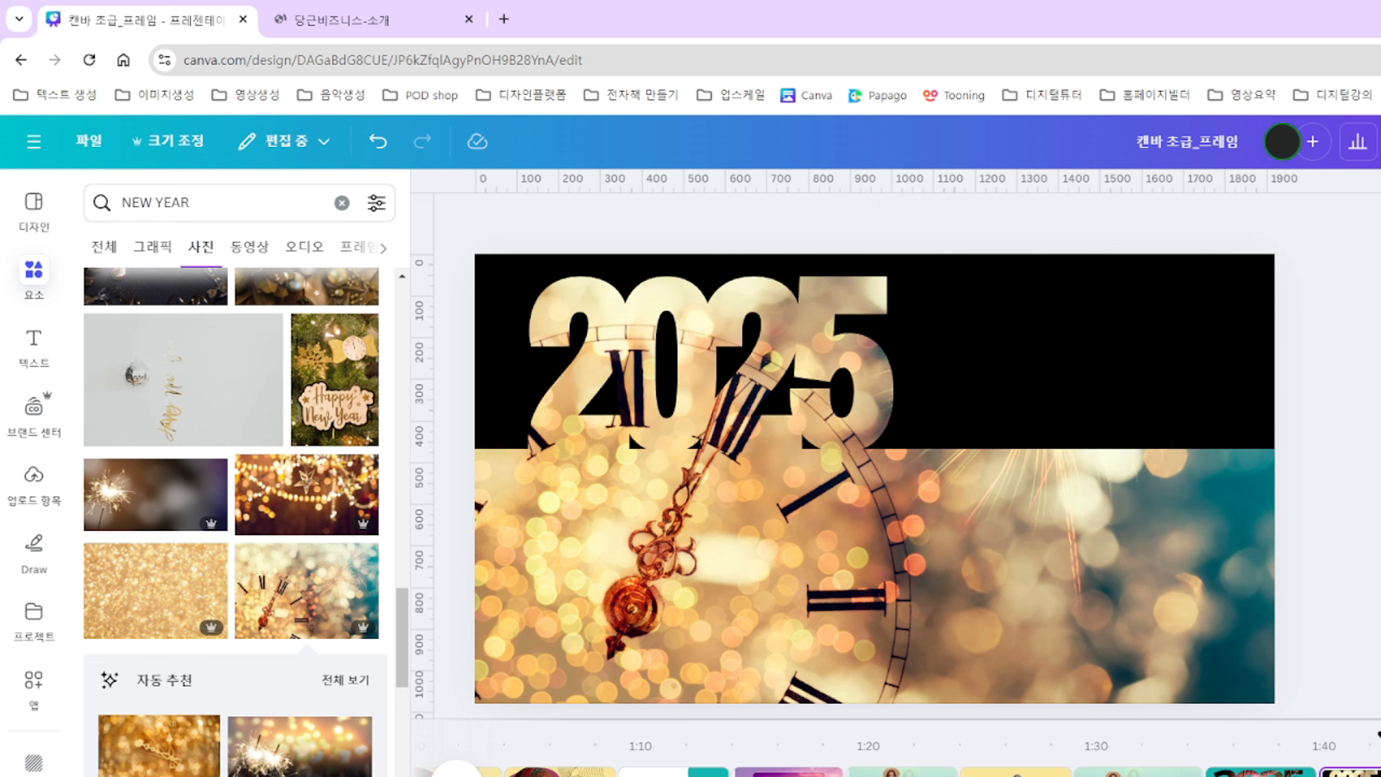
Review the sample pages after the 2025 clock design: the LOVE vacation letters, the splash and brush-stroke photo frames, and the ink-splash portrait.
{"action": "left_click", "coordinate": [1342, 772]}
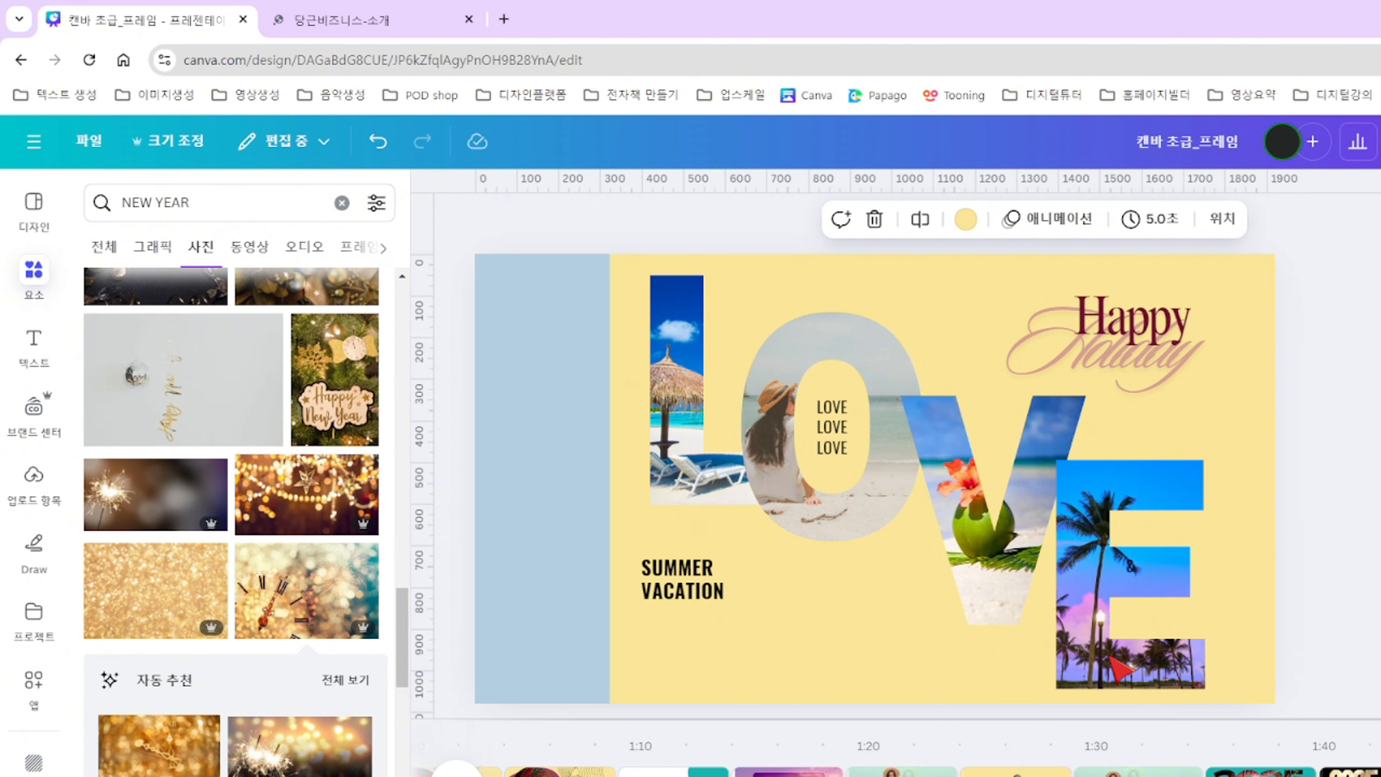
{"action": "left_click", "coordinate": [1356, 771]}
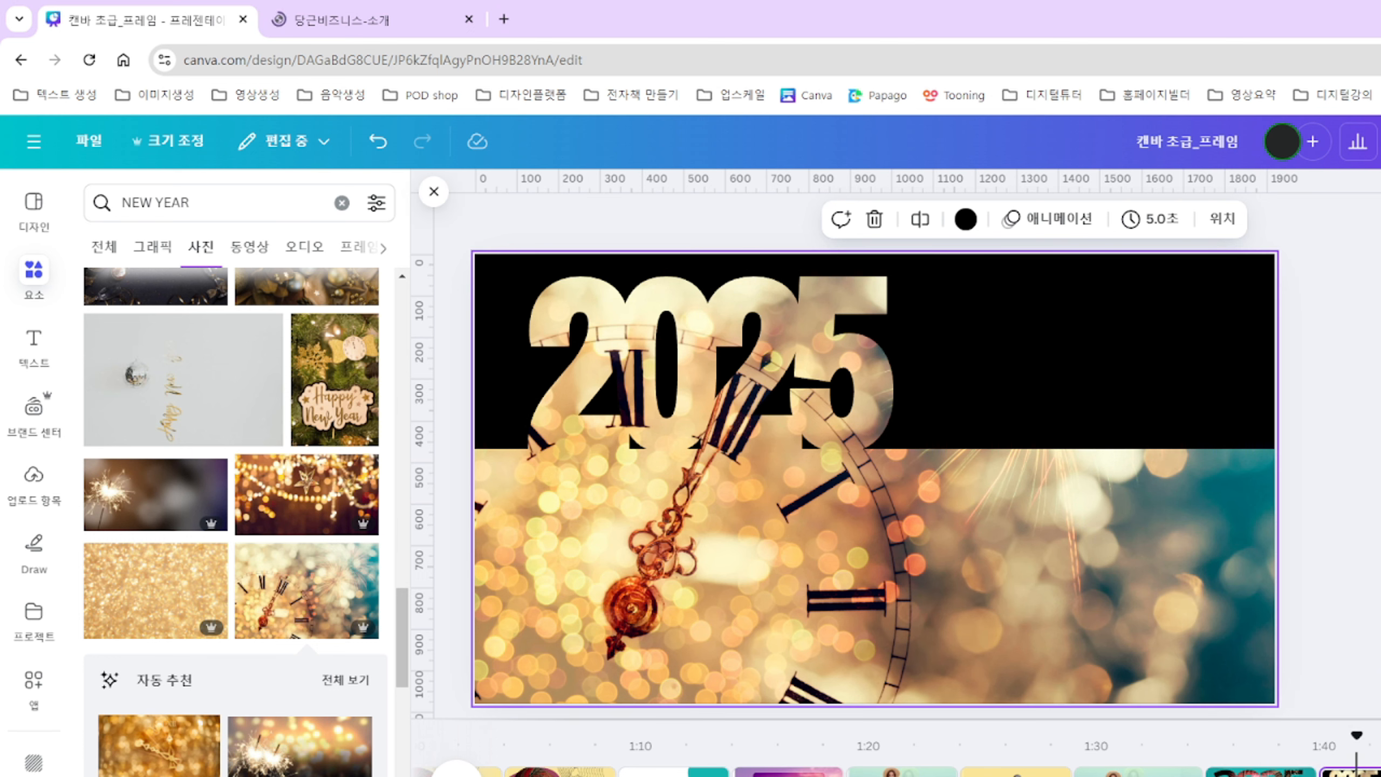
{"action": "left_click", "coordinate": [1378, 773]}
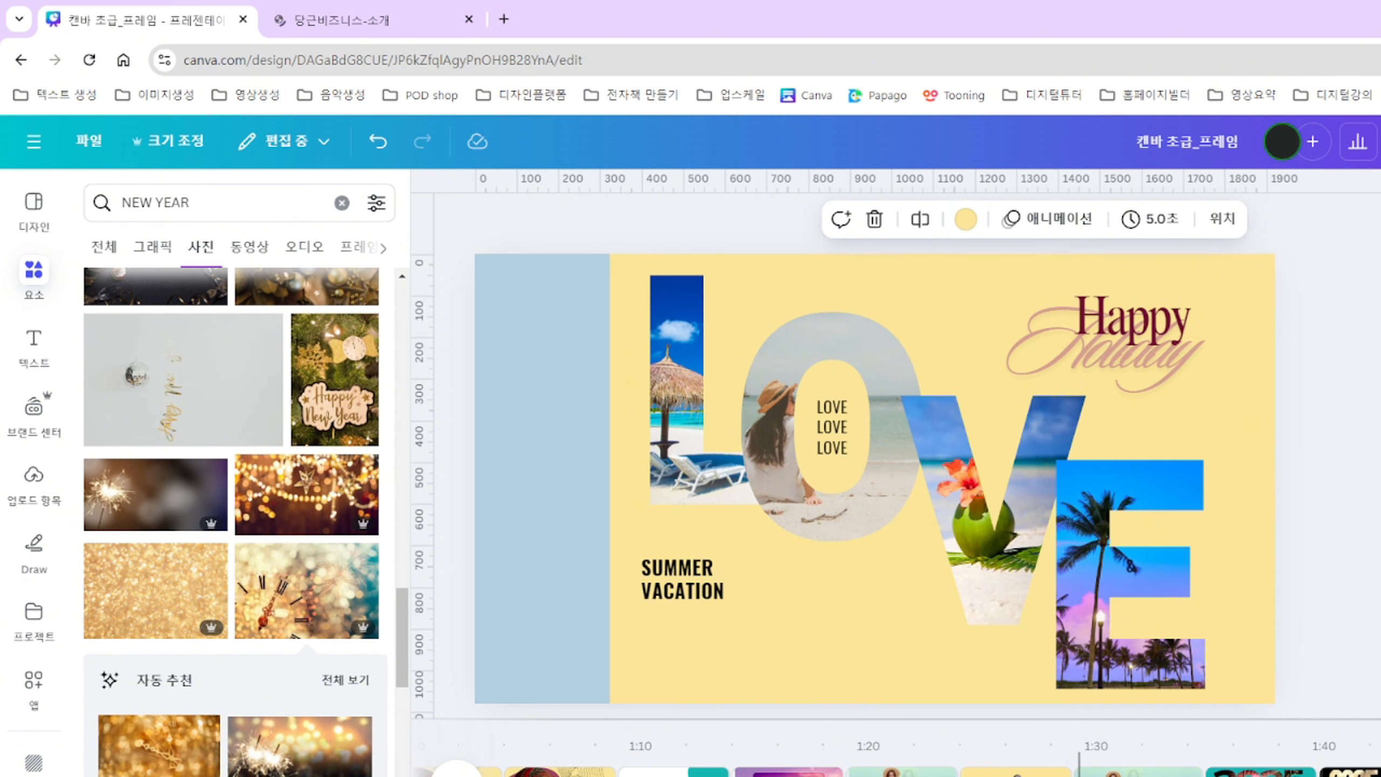
{"action": "scroll", "coordinate": [902, 771], "scroll_direction": "down", "scroll_amount": 5}
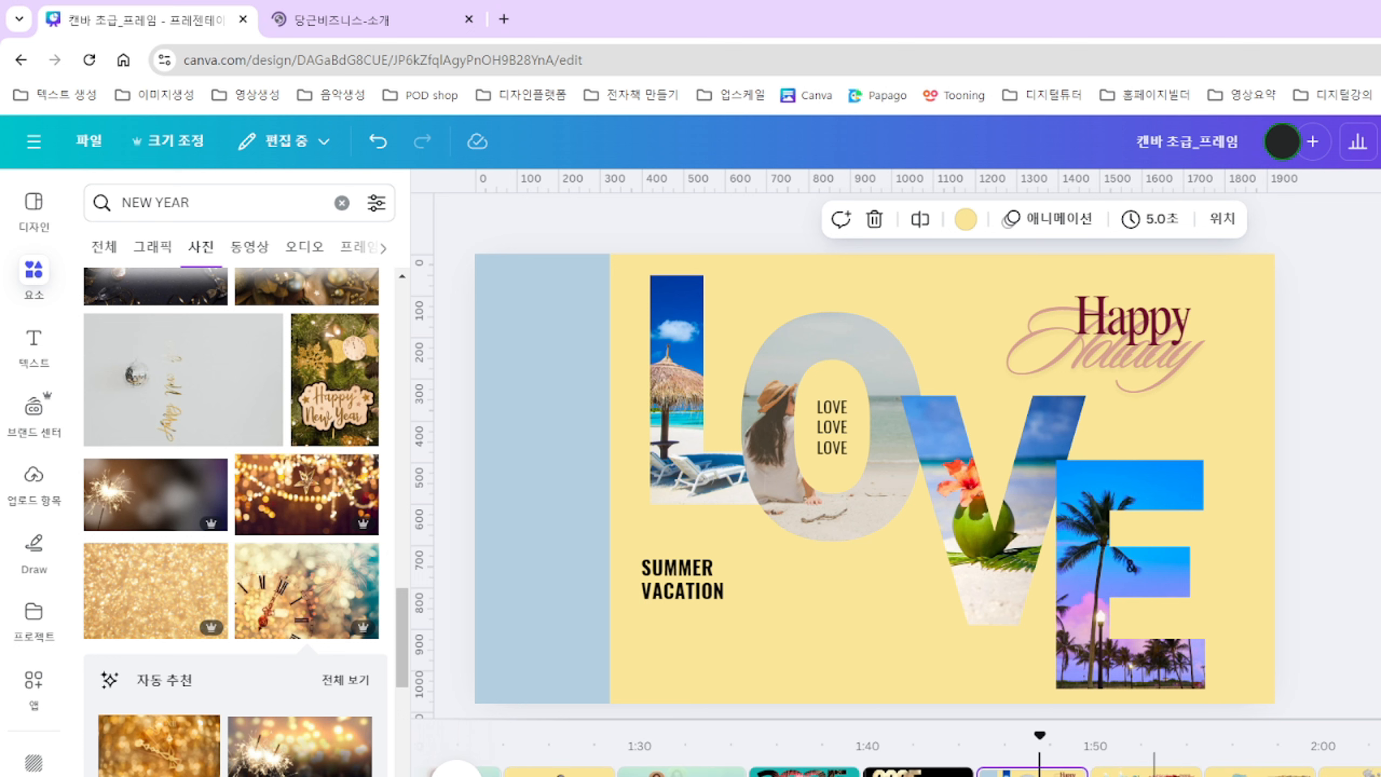
{"action": "left_click", "coordinate": [1146, 770]}
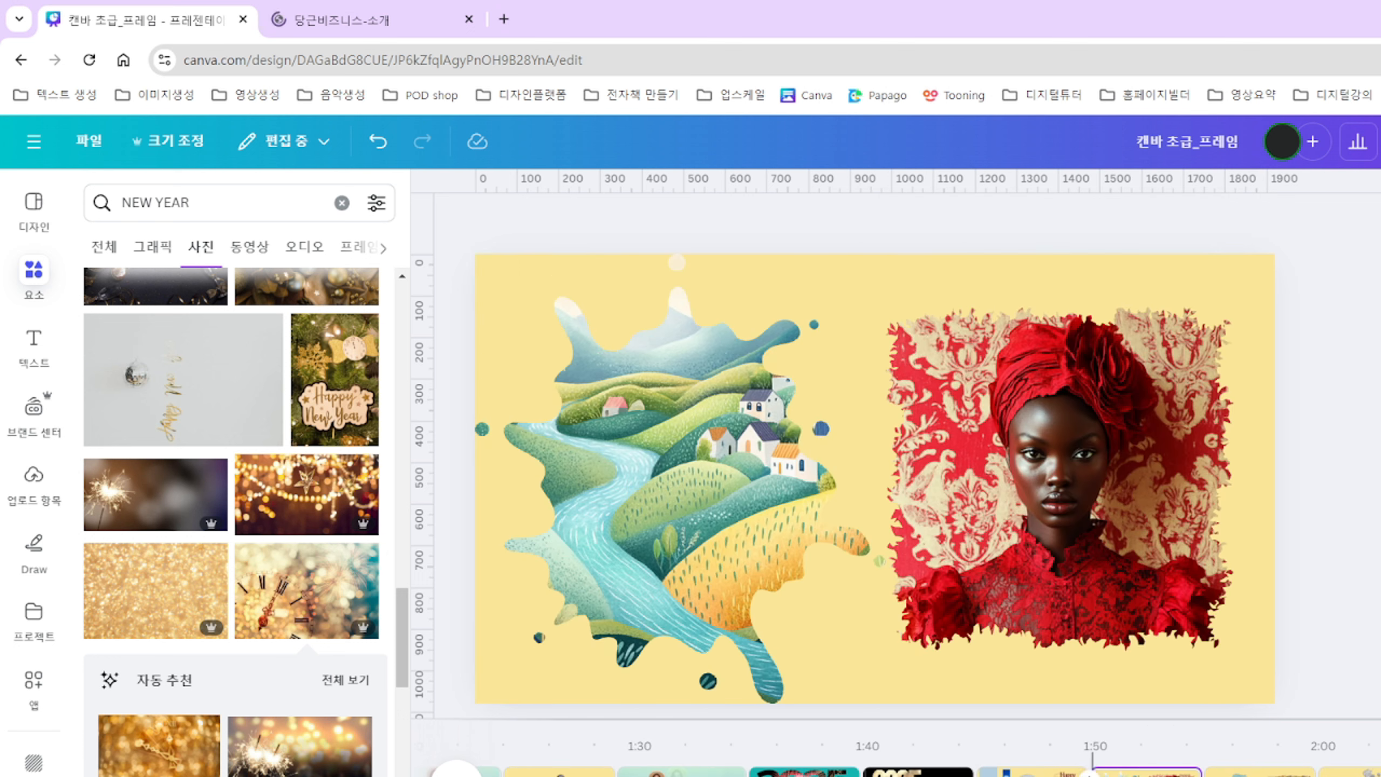
{"action": "left_click", "coordinate": [652, 465]}
{"action": "left_click", "coordinate": [1052, 495]}
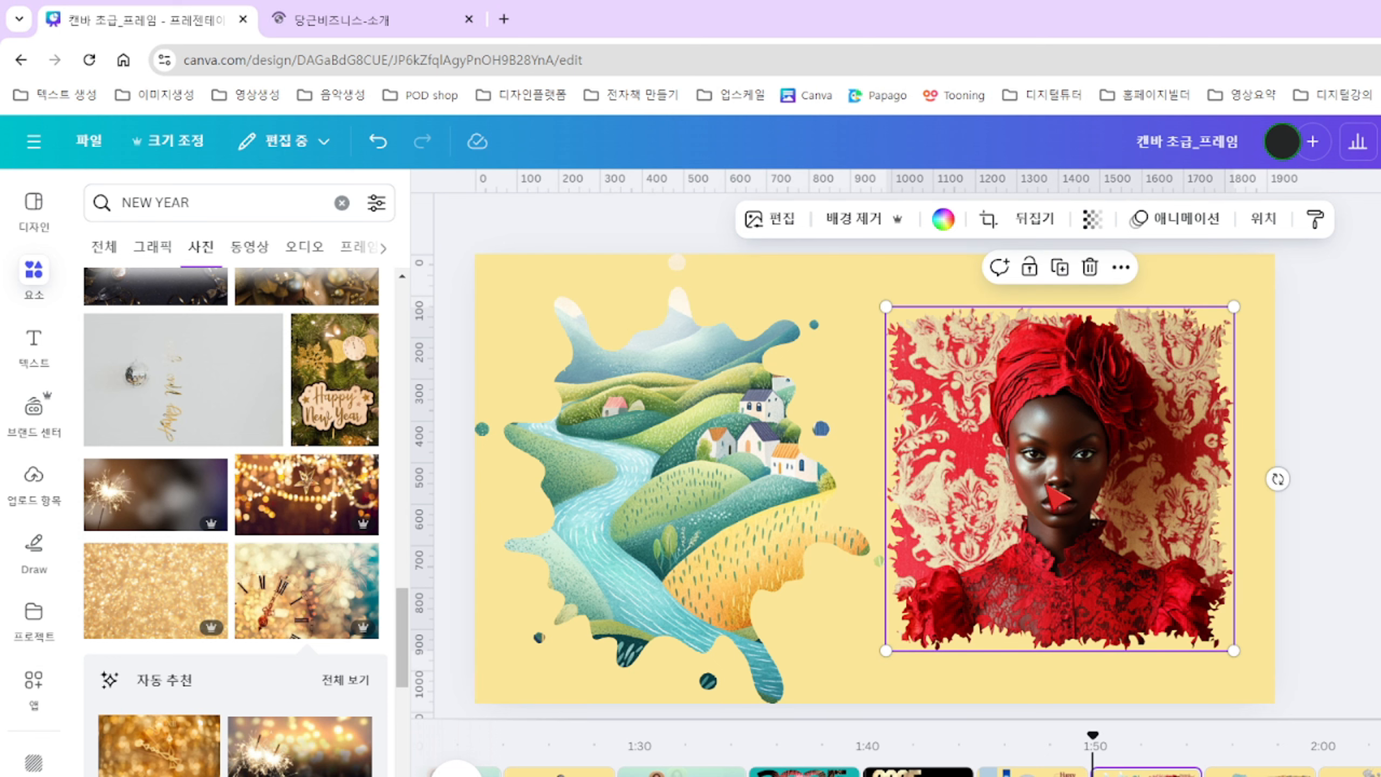
{"action": "left_click", "coordinate": [1260, 769]}
{"action": "left_click", "coordinate": [778, 563]}
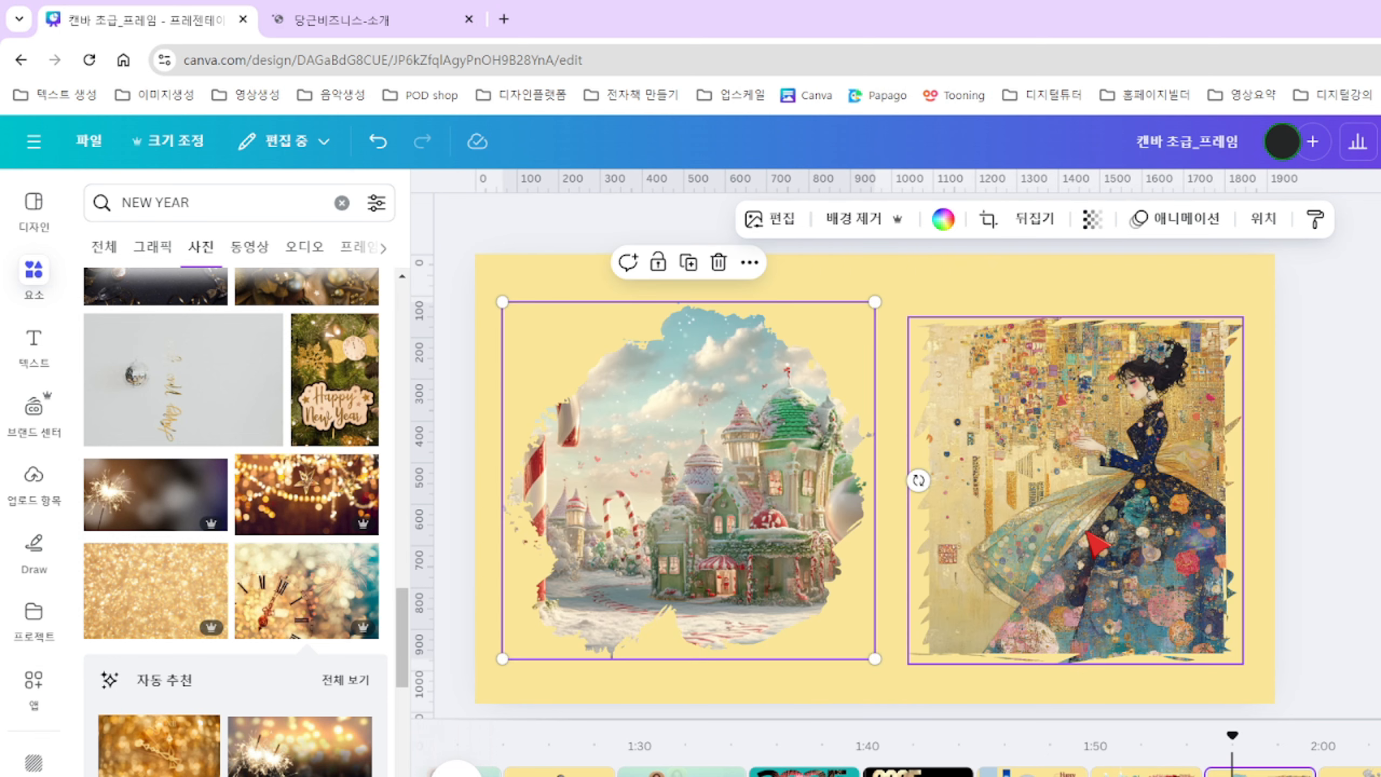
{"action": "left_click", "coordinate": [1098, 544]}
{"action": "left_click", "coordinate": [1348, 769]}
{"action": "left_click", "coordinate": [1380, 770]}
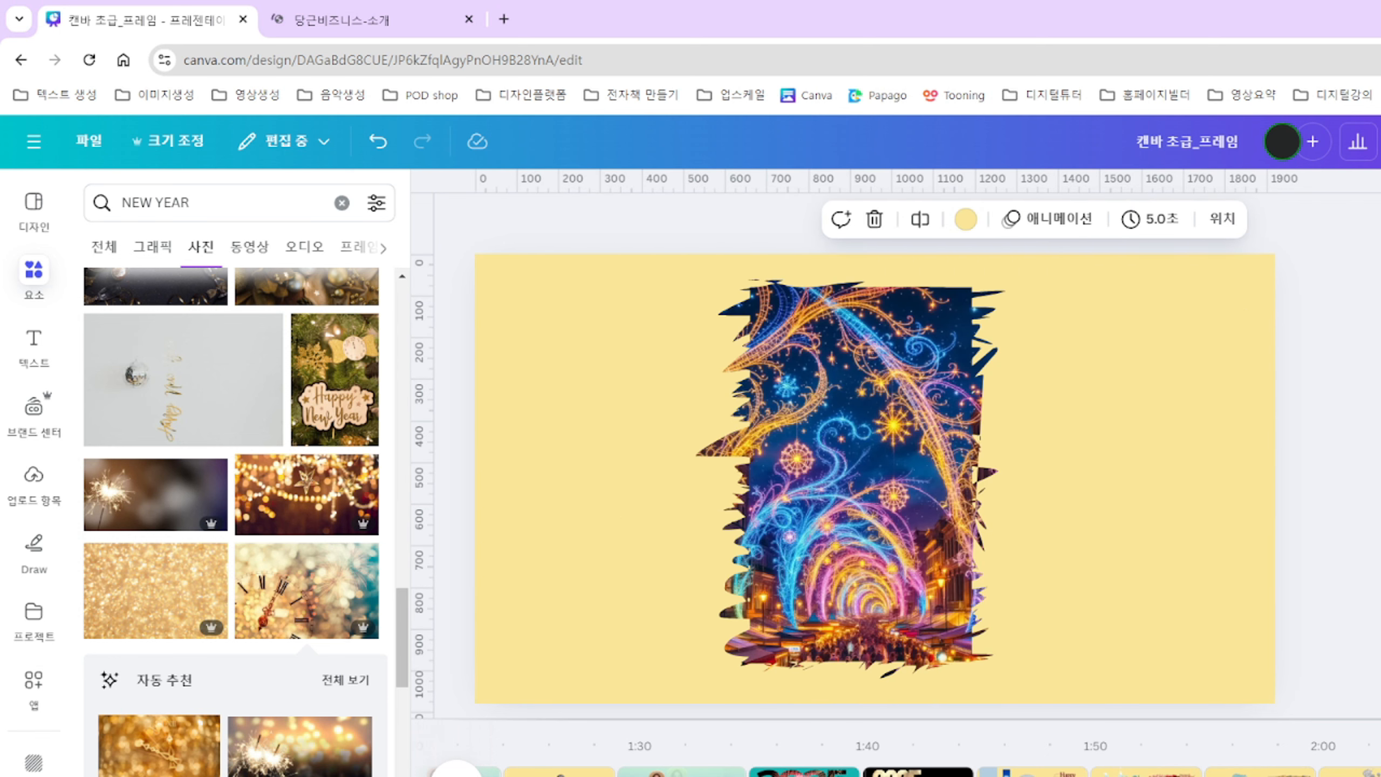
{"action": "left_click", "coordinate": [1349, 772]}
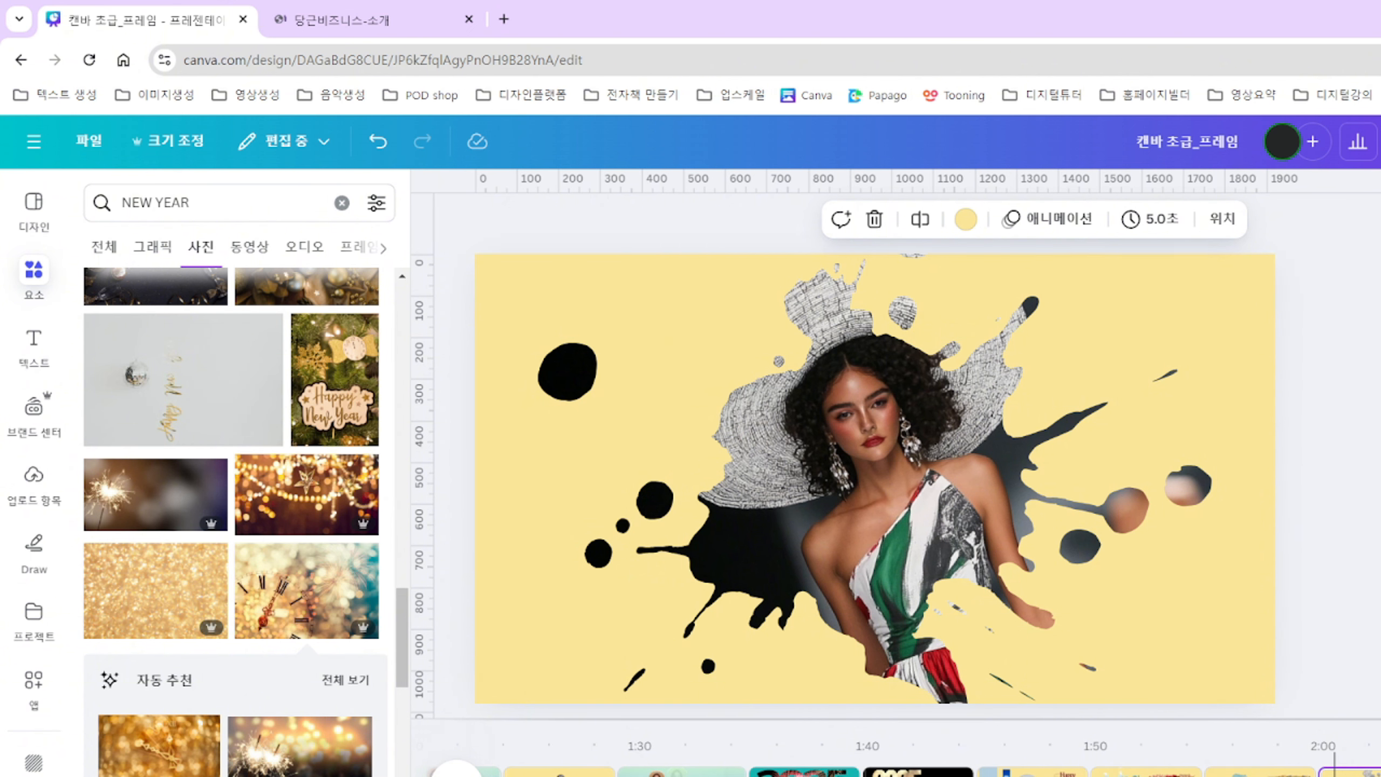
Go back to the earlier pages and examine the Digital Tutor portrait page and the 강의 문의 contact page.
{"action": "scroll", "coordinate": [897, 770], "scroll_direction": "left", "scroll_amount": 5}
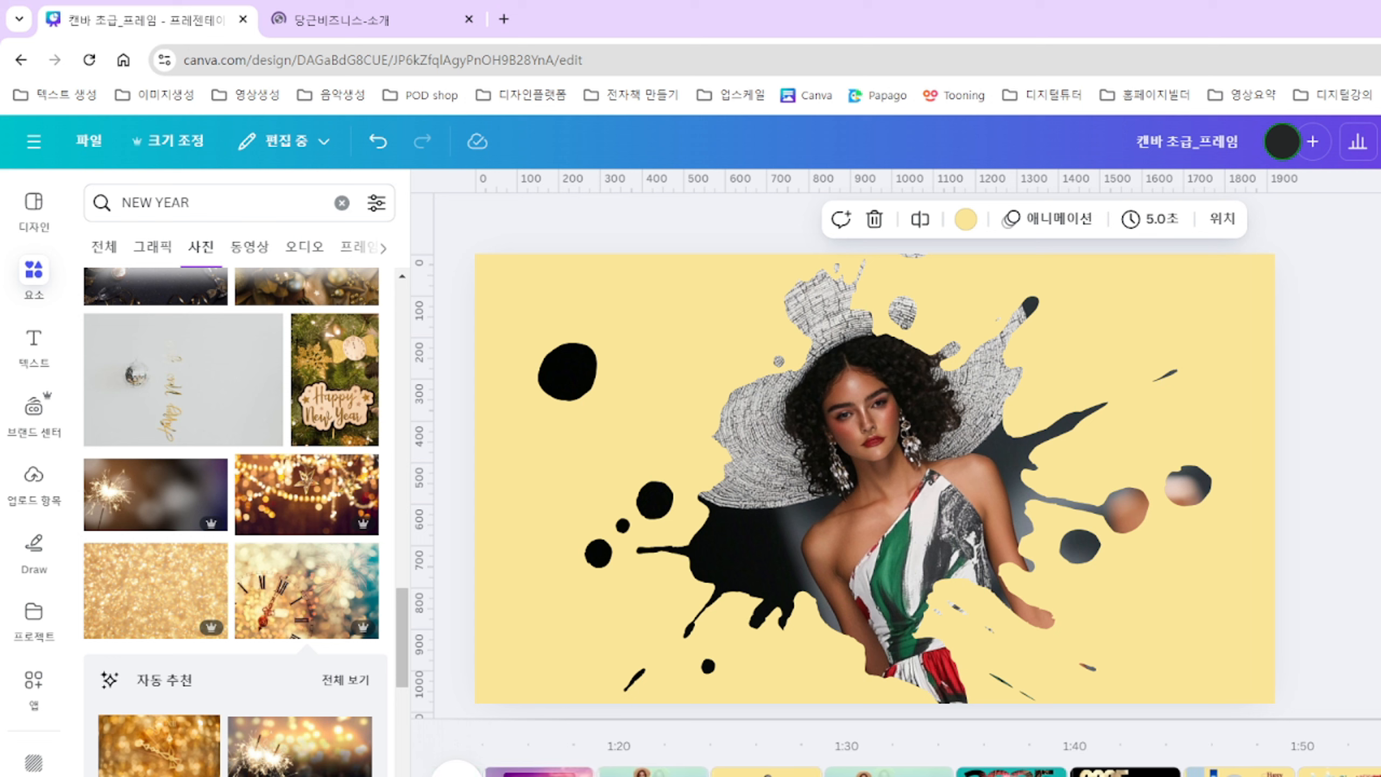
{"action": "scroll", "coordinate": [897, 770], "scroll_direction": "left", "scroll_amount": 8}
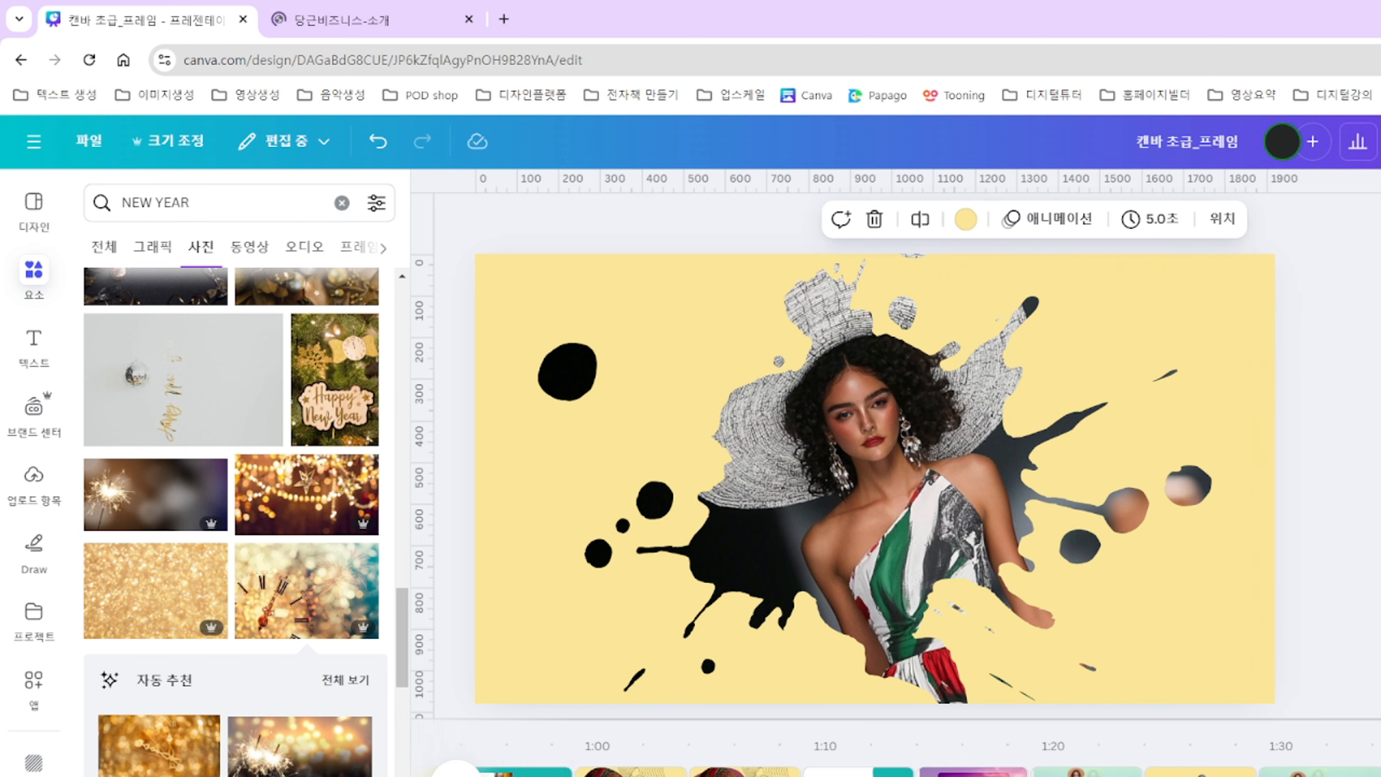
{"action": "scroll", "coordinate": [897, 770], "scroll_direction": "left", "scroll_amount": 15}
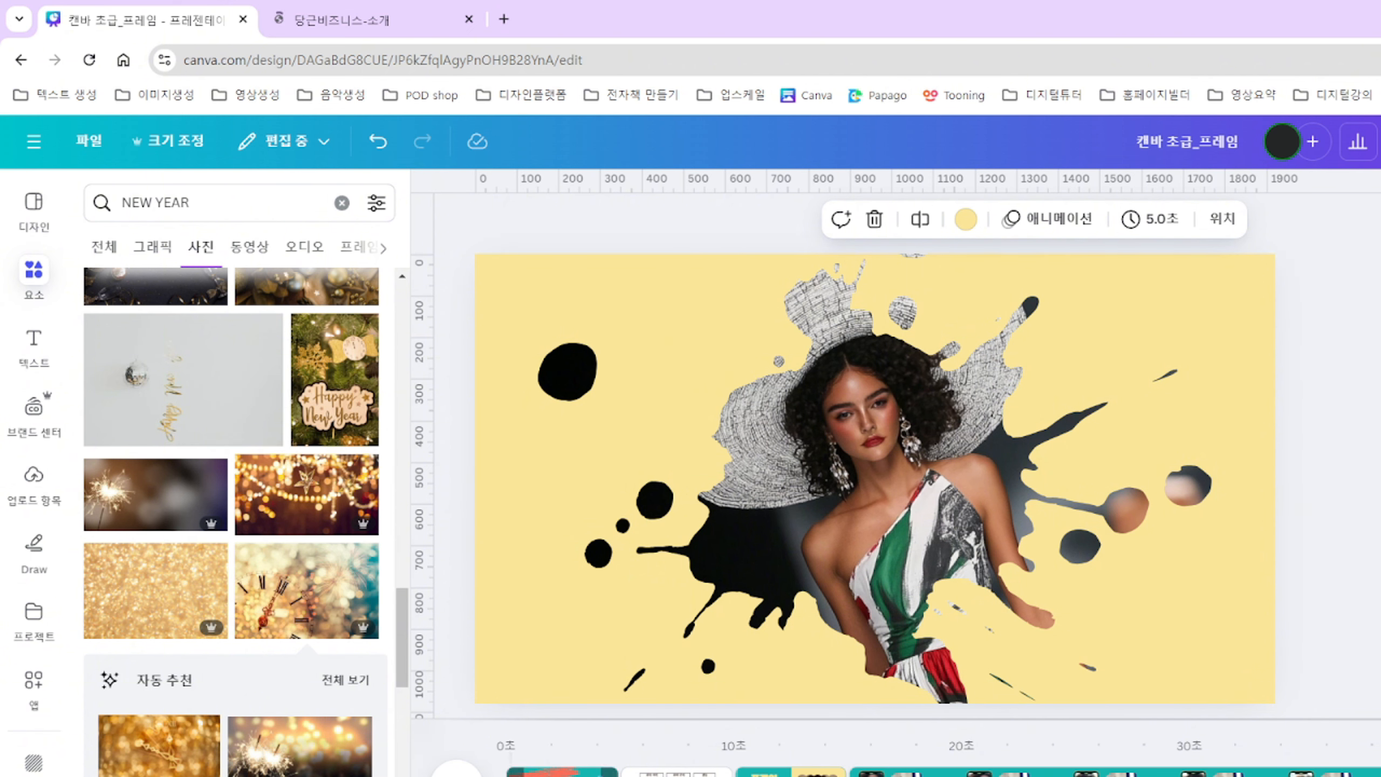
{"action": "scroll", "coordinate": [897, 761], "scroll_direction": "right", "scroll_amount": 10}
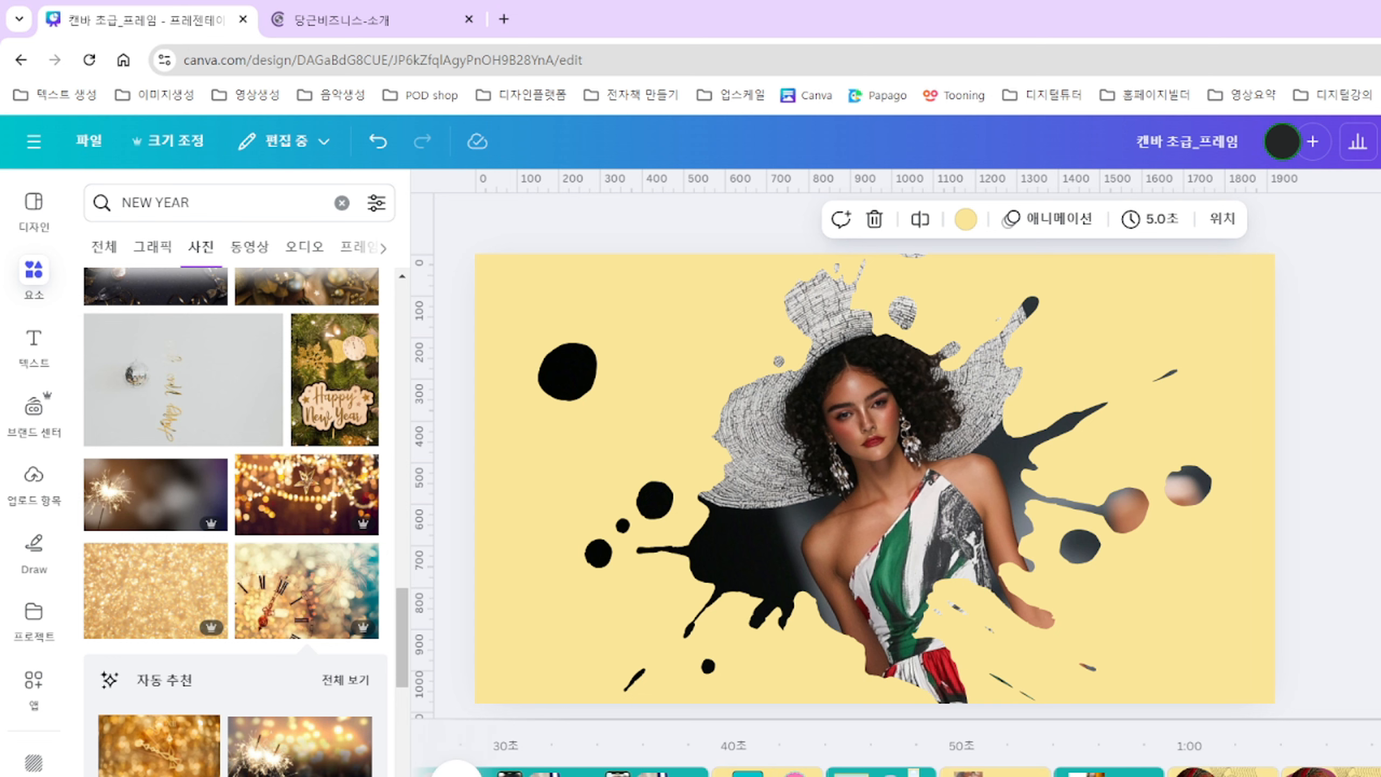
{"action": "left_click", "coordinate": [976, 766]}
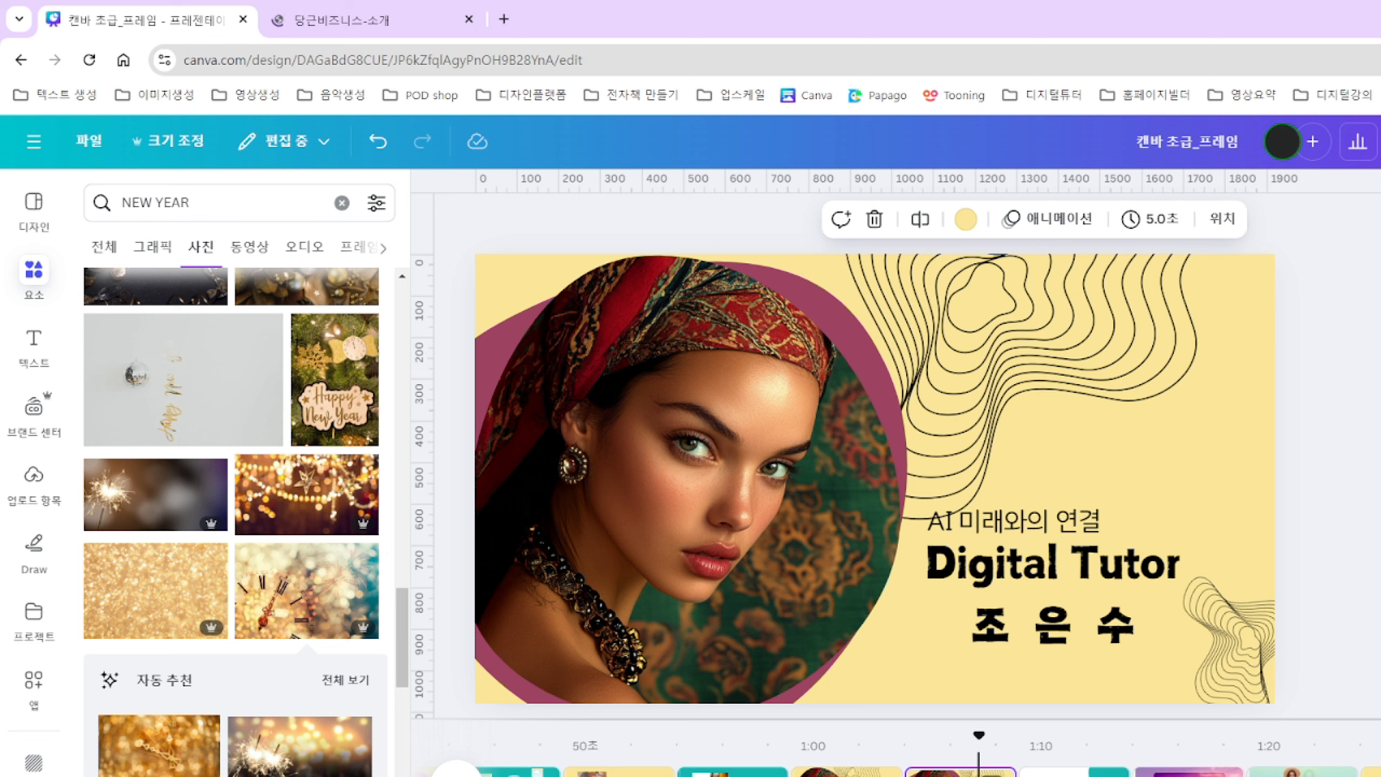
{"action": "left_click", "coordinate": [1069, 770]}
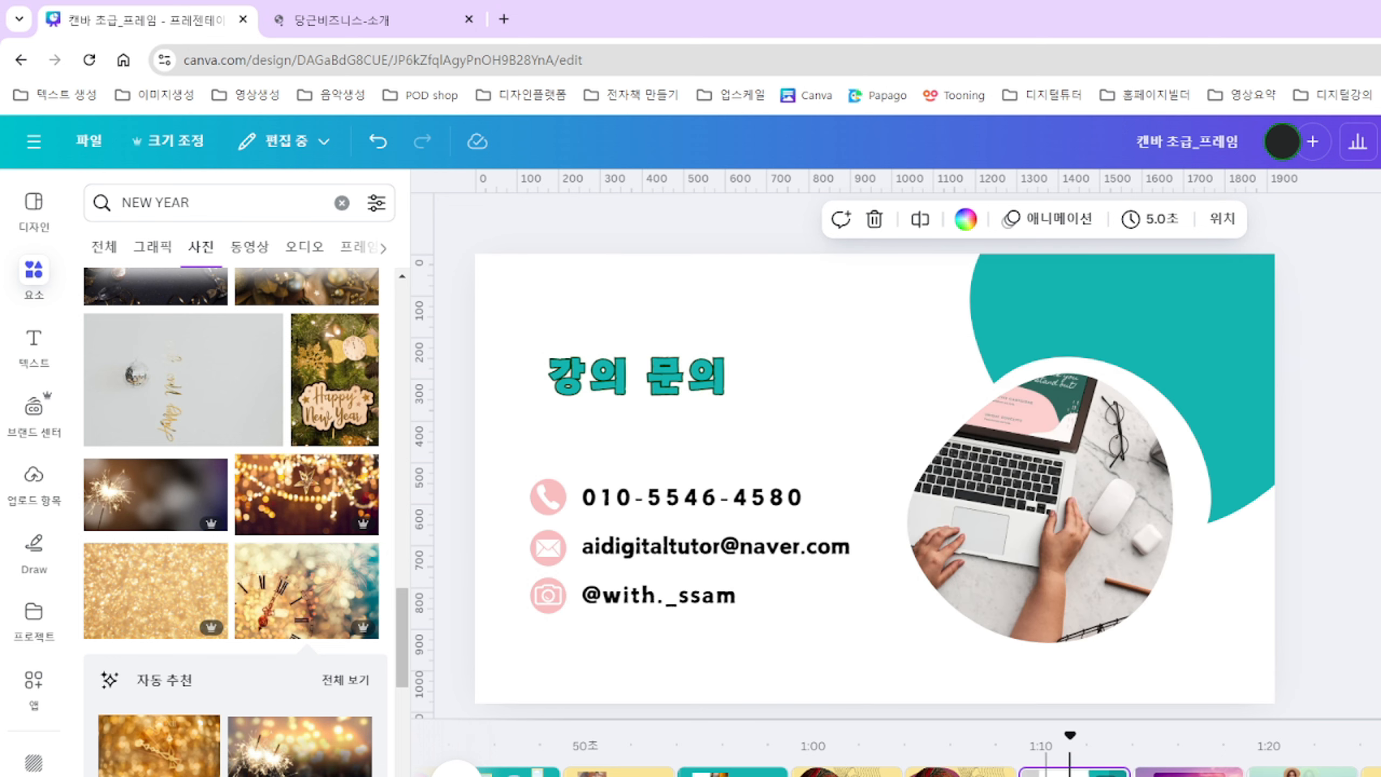
{"action": "left_click", "coordinate": [972, 770]}
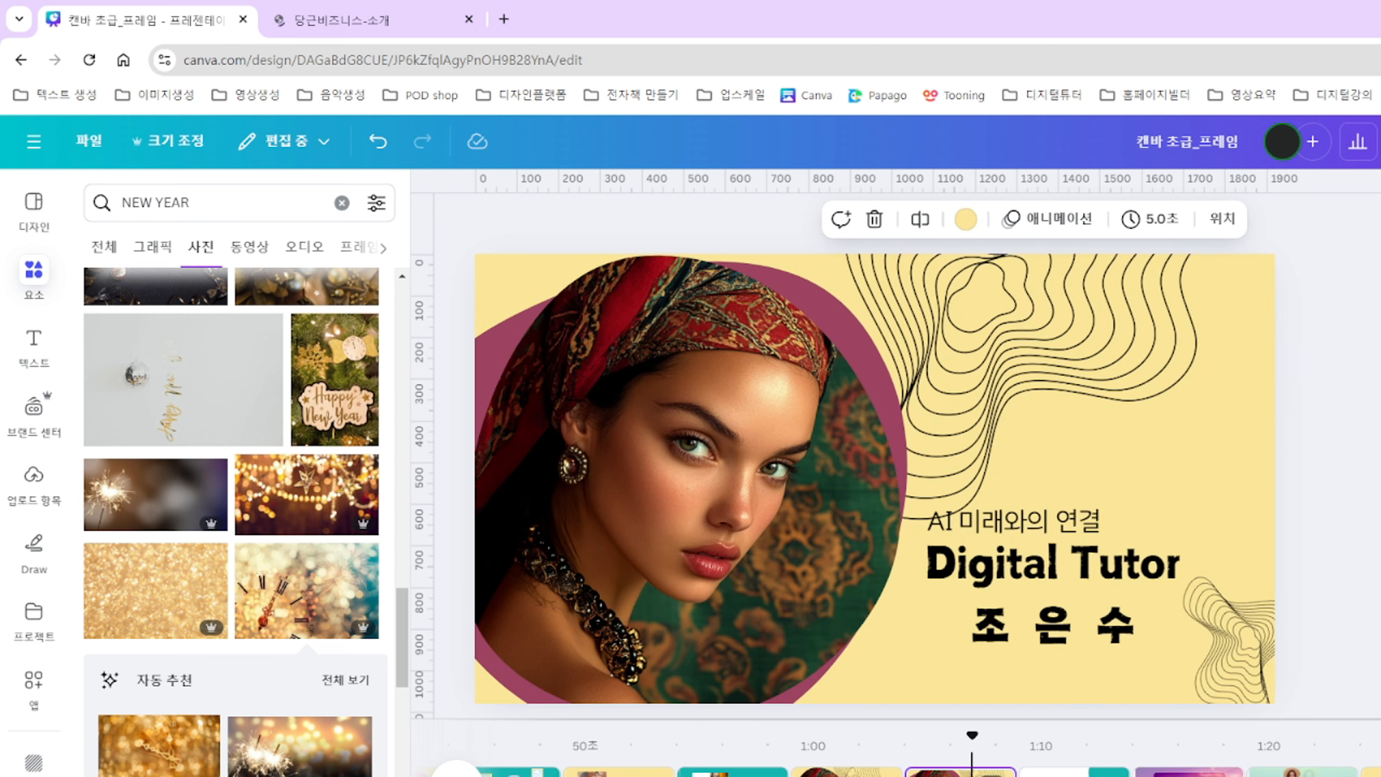
Examine the 프레임 팝 아웃 효과 page and the yellow page with the shopper popping out of a circular frame.
{"action": "scroll", "coordinate": [897, 761], "scroll_direction": "right", "scroll_amount": 8}
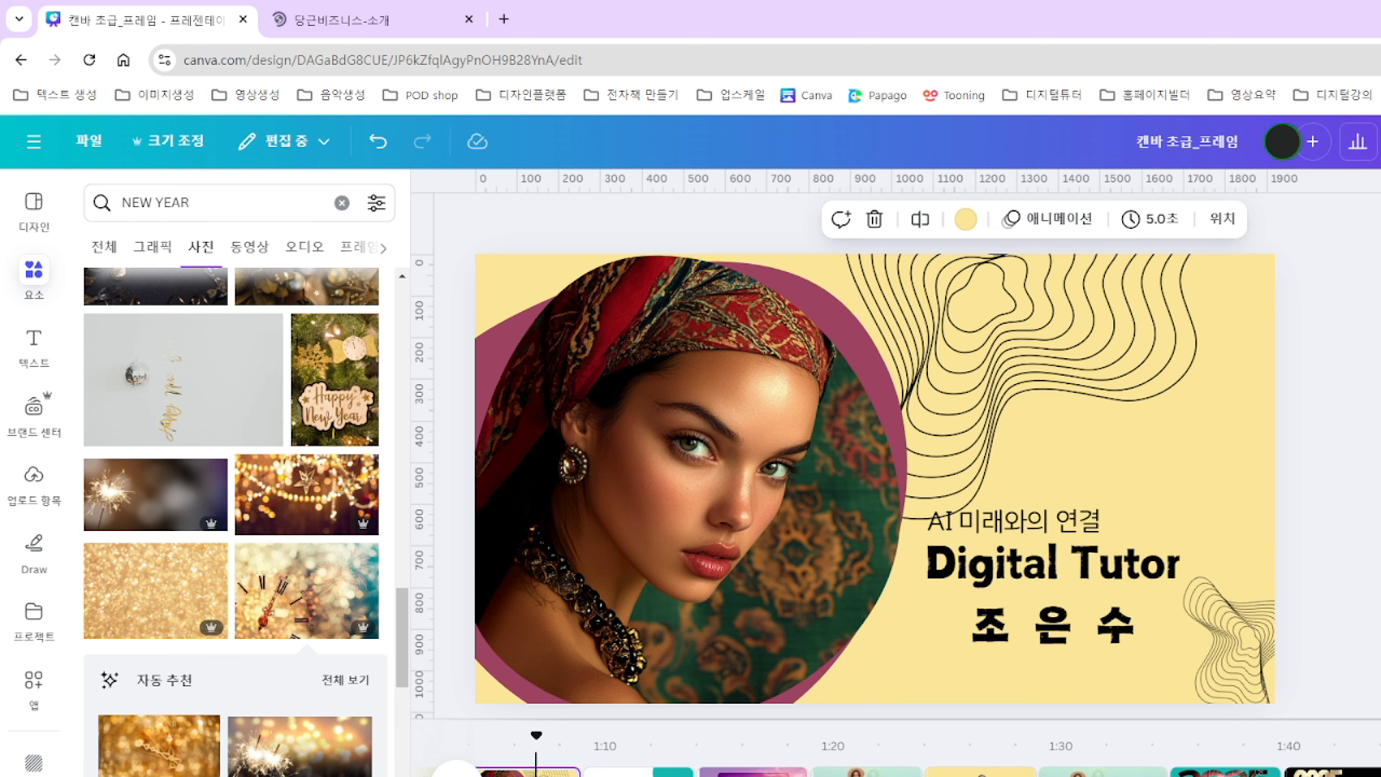
{"action": "scroll", "coordinate": [897, 762], "scroll_direction": "right", "scroll_amount": 2}
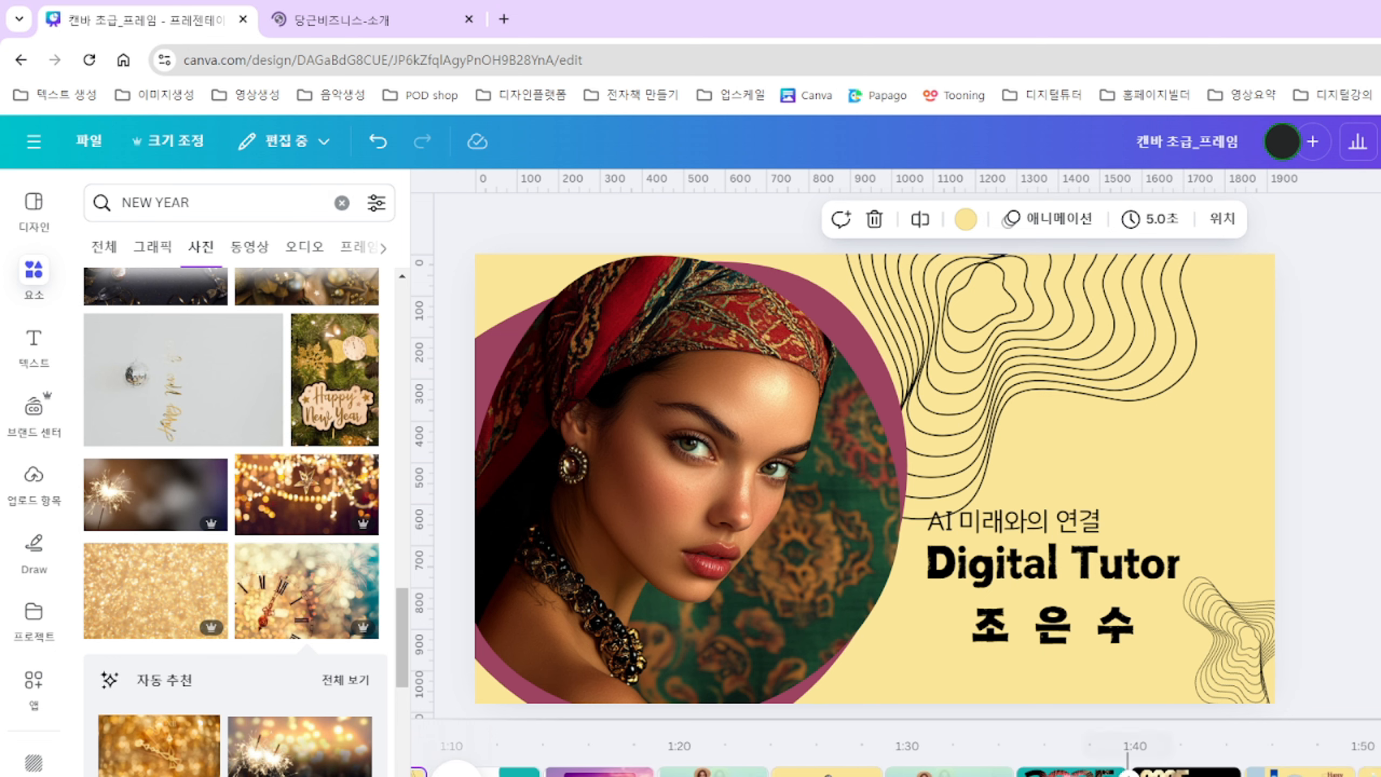
{"action": "left_click", "coordinate": [962, 770]}
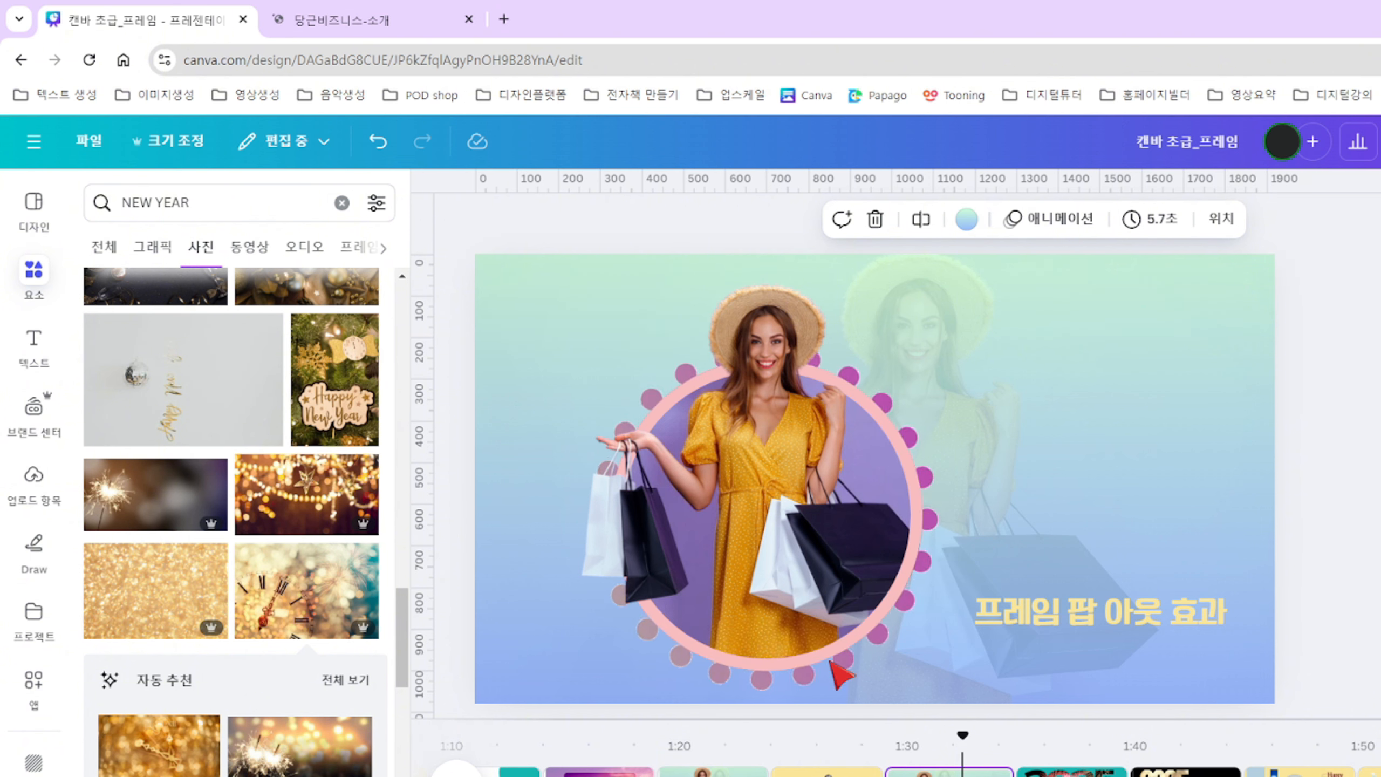
{"action": "left_click", "coordinate": [829, 769]}
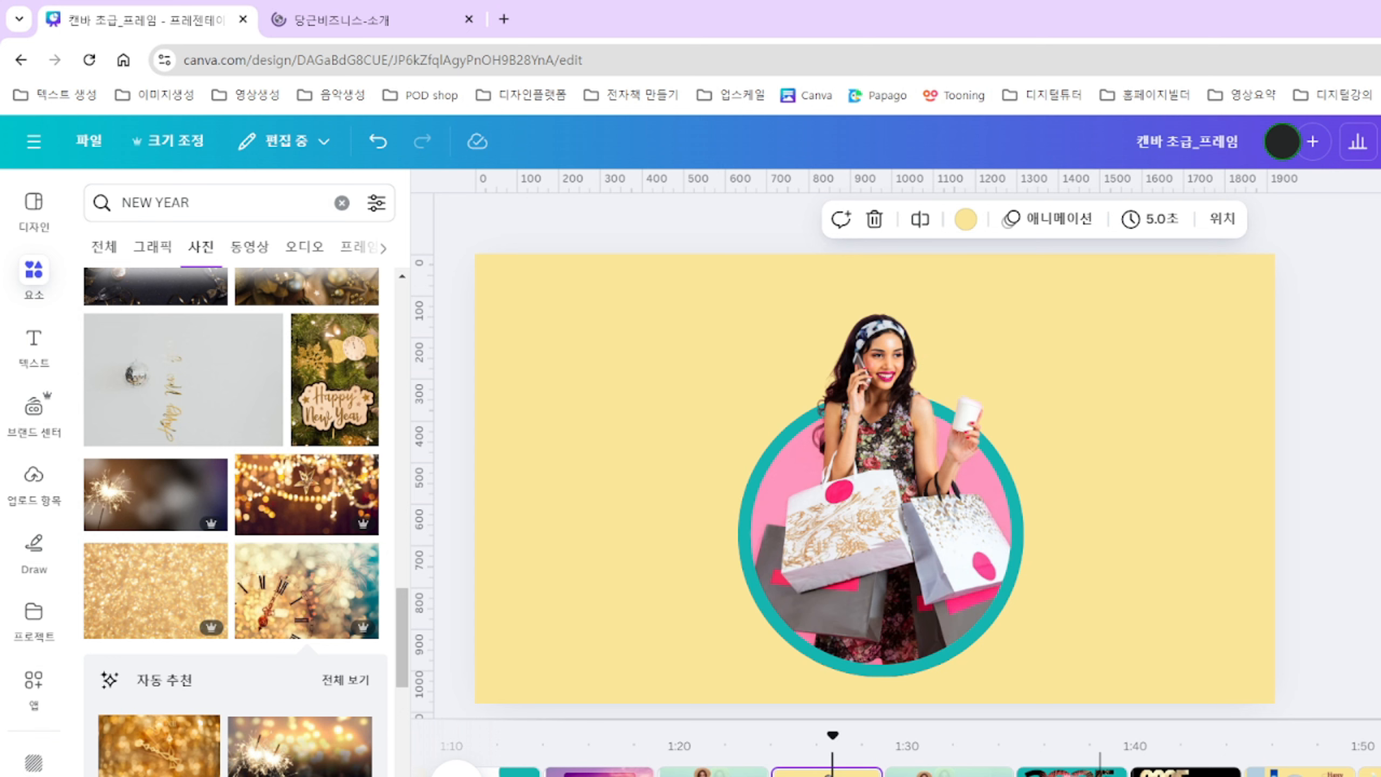
{"action": "scroll", "coordinate": [897, 762], "scroll_direction": "right", "scroll_amount": 5}
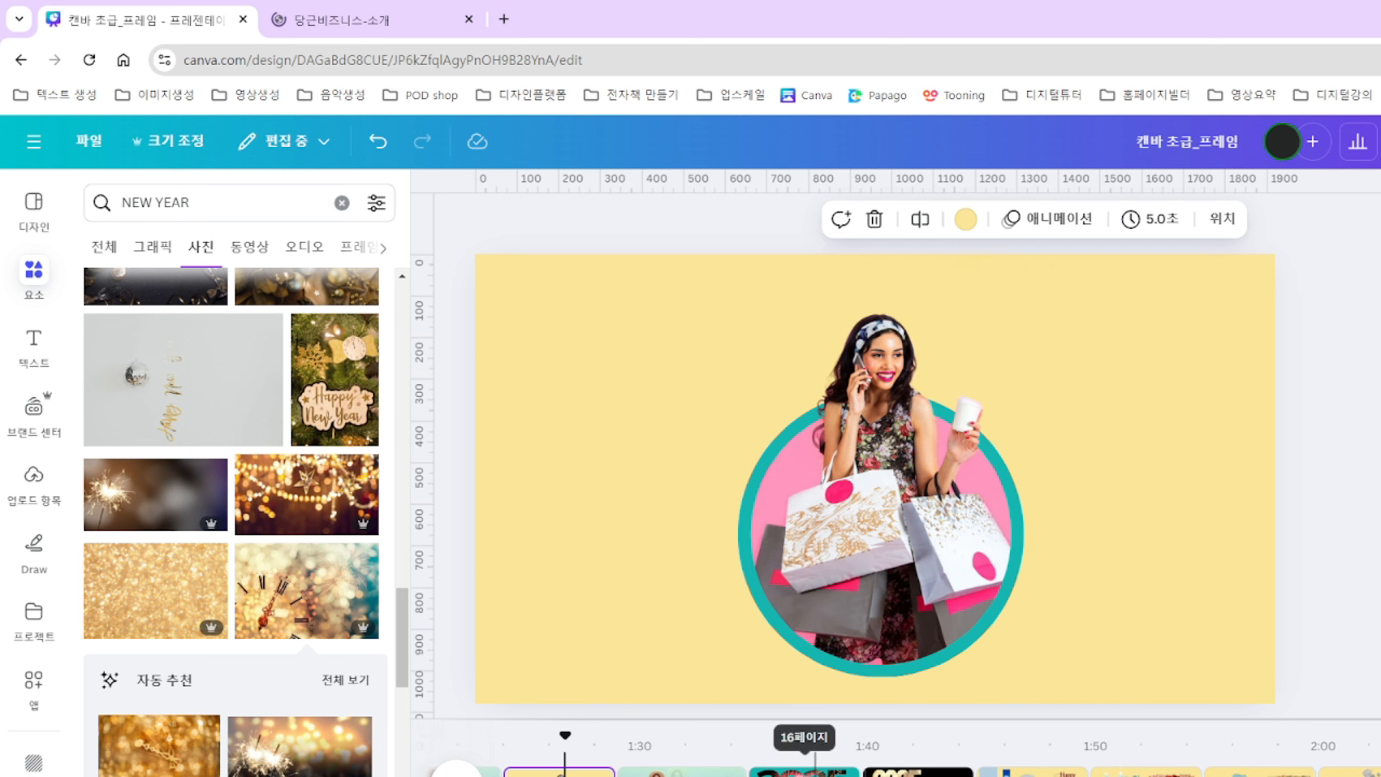
On the fireworks 2025 CALENDER page, slightly enlarge and shift the photo crop in the first 2 to line up with the lower picture.
{"action": "left_click", "coordinate": [815, 772]}
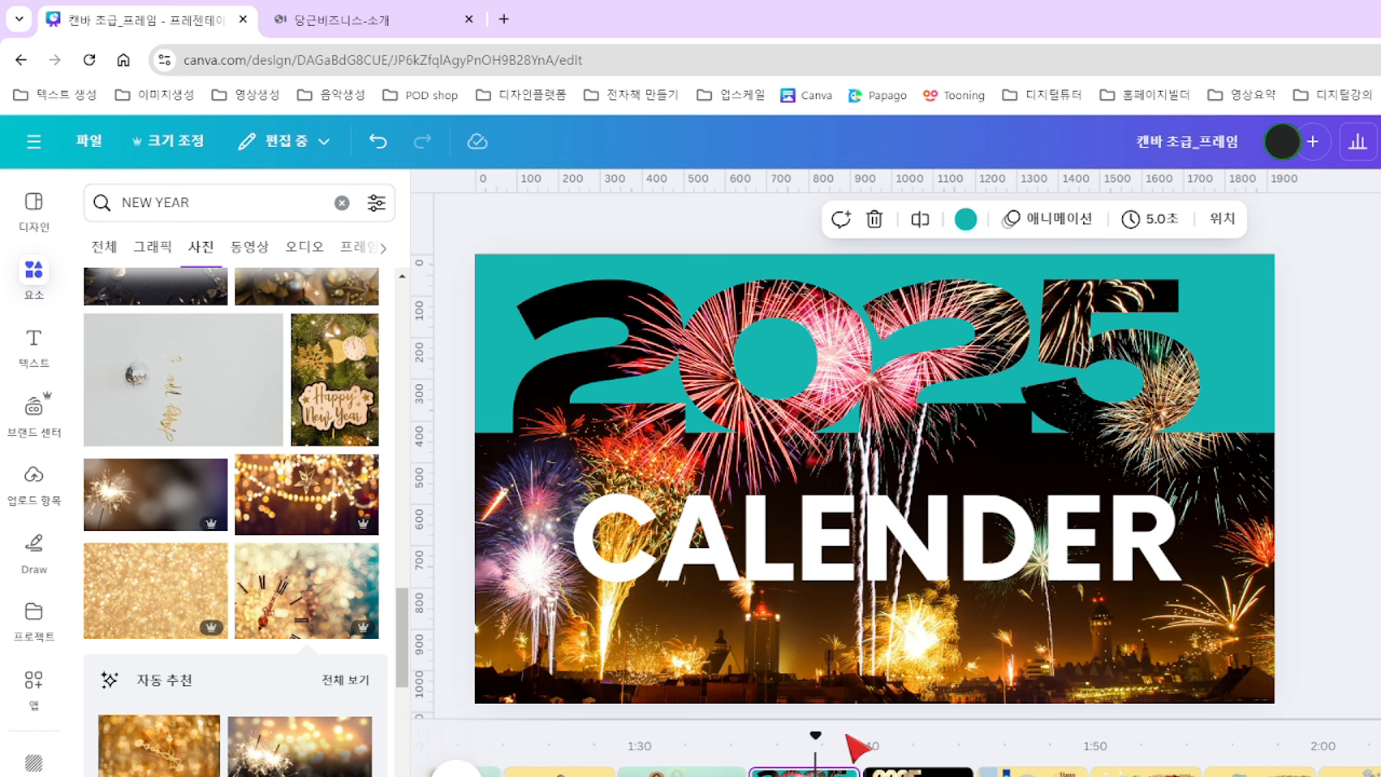
{"action": "scroll", "coordinate": [1177, 771], "scroll_direction": "left", "scroll_amount": 9}
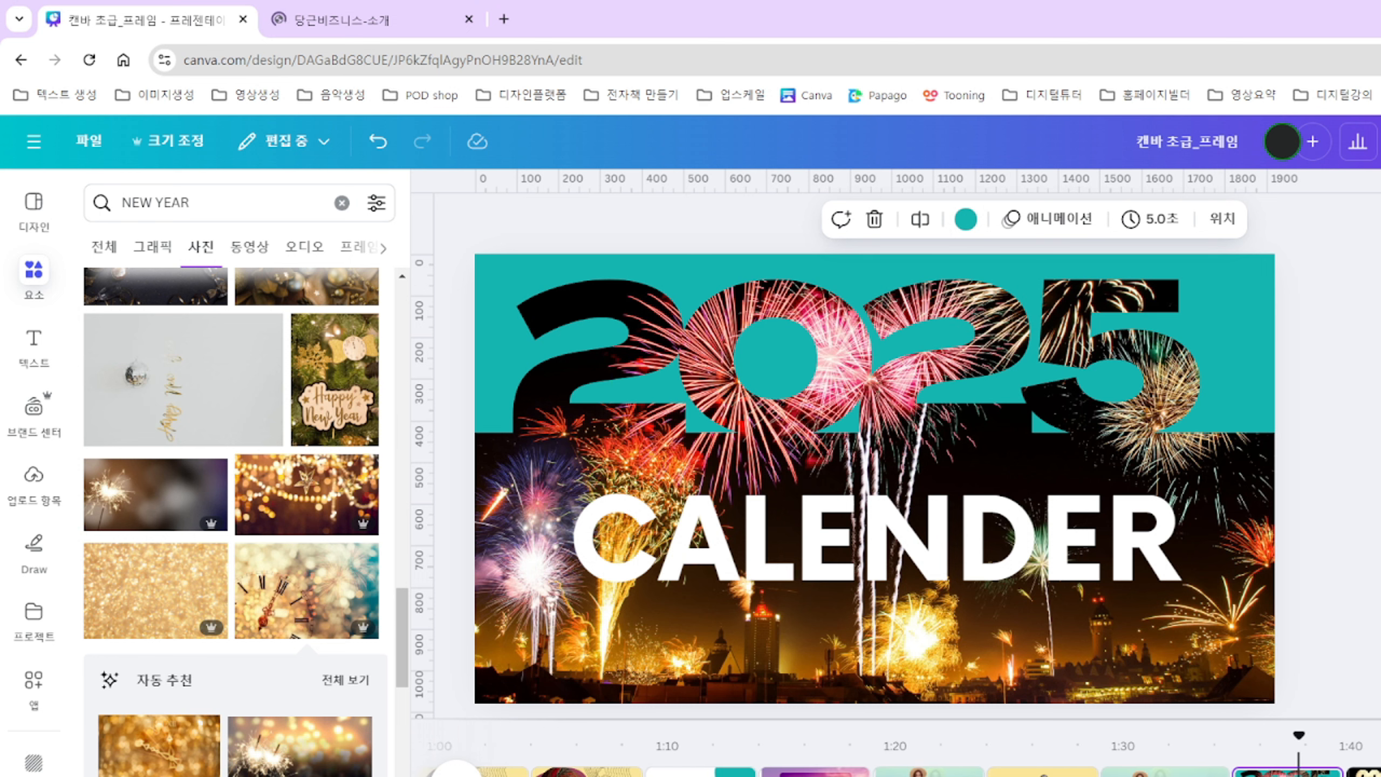
{"action": "scroll", "coordinate": [897, 772], "scroll_direction": "right", "scroll_amount": 4}
{"action": "scroll", "coordinate": [1187, 762], "scroll_direction": "right", "scroll_amount": 1}
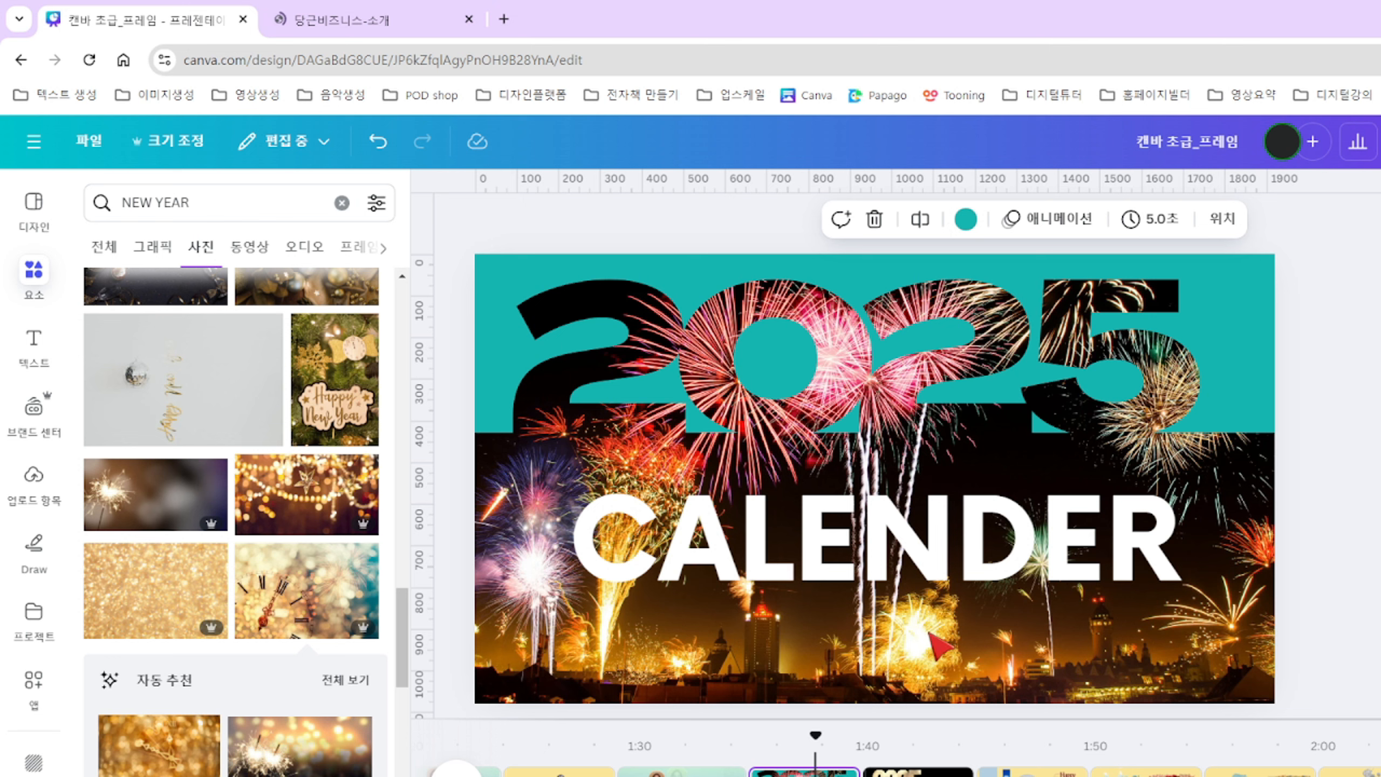
{"action": "left_click", "coordinate": [587, 424]}
{"action": "double_click", "coordinate": [585, 423]}
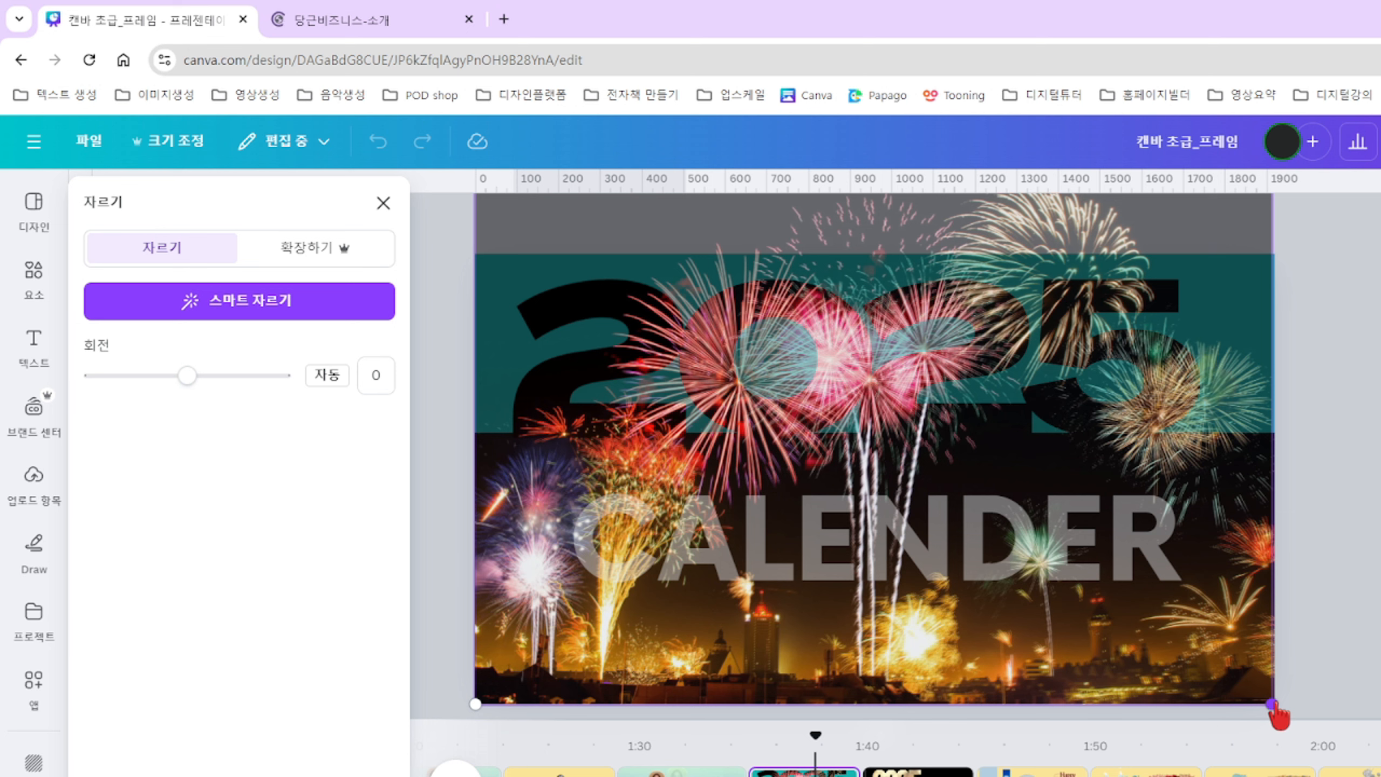
{"action": "left_click_drag", "start_coordinate": [1277, 715], "coordinate": [1278, 716]}
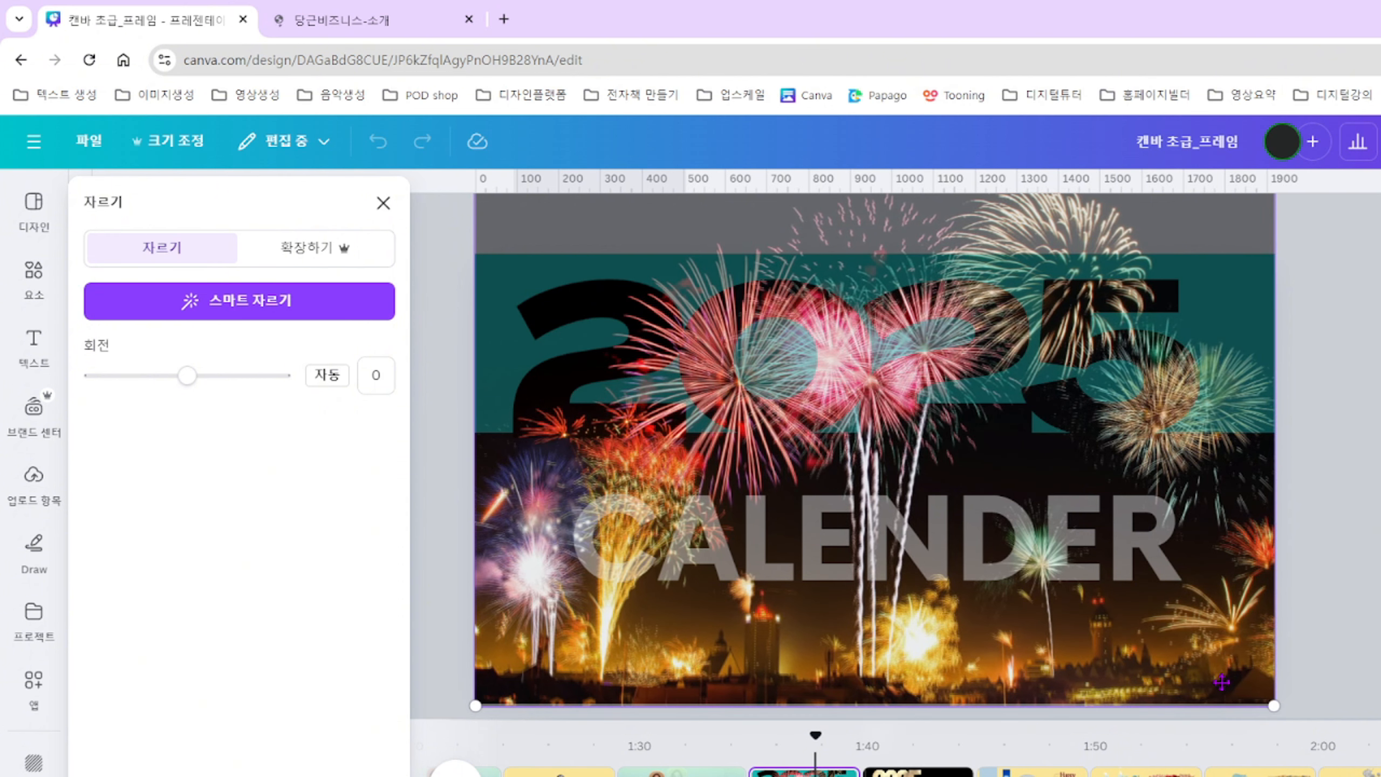
{"action": "left_click_drag", "start_coordinate": [1219, 669], "coordinate": [1222, 658]}
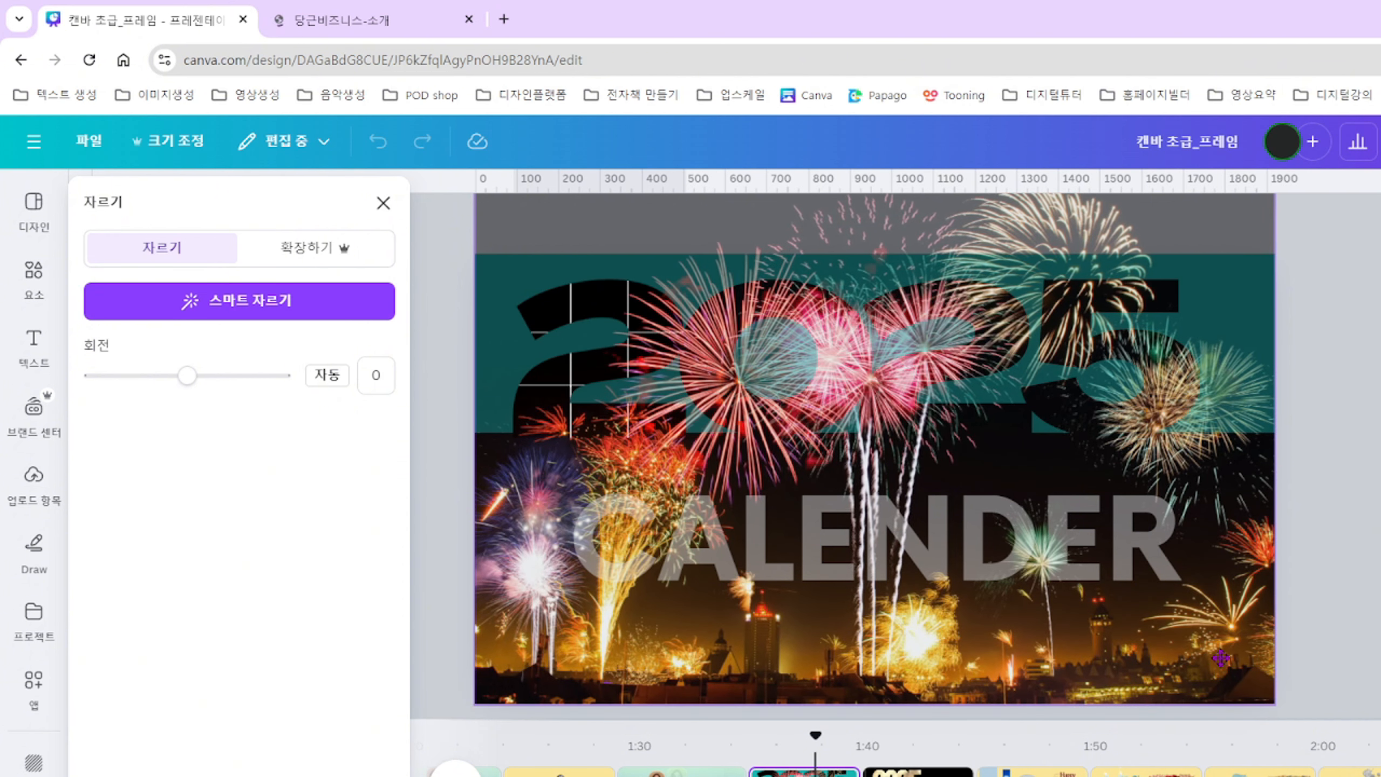
{"action": "left_click", "coordinate": [1338, 647]}
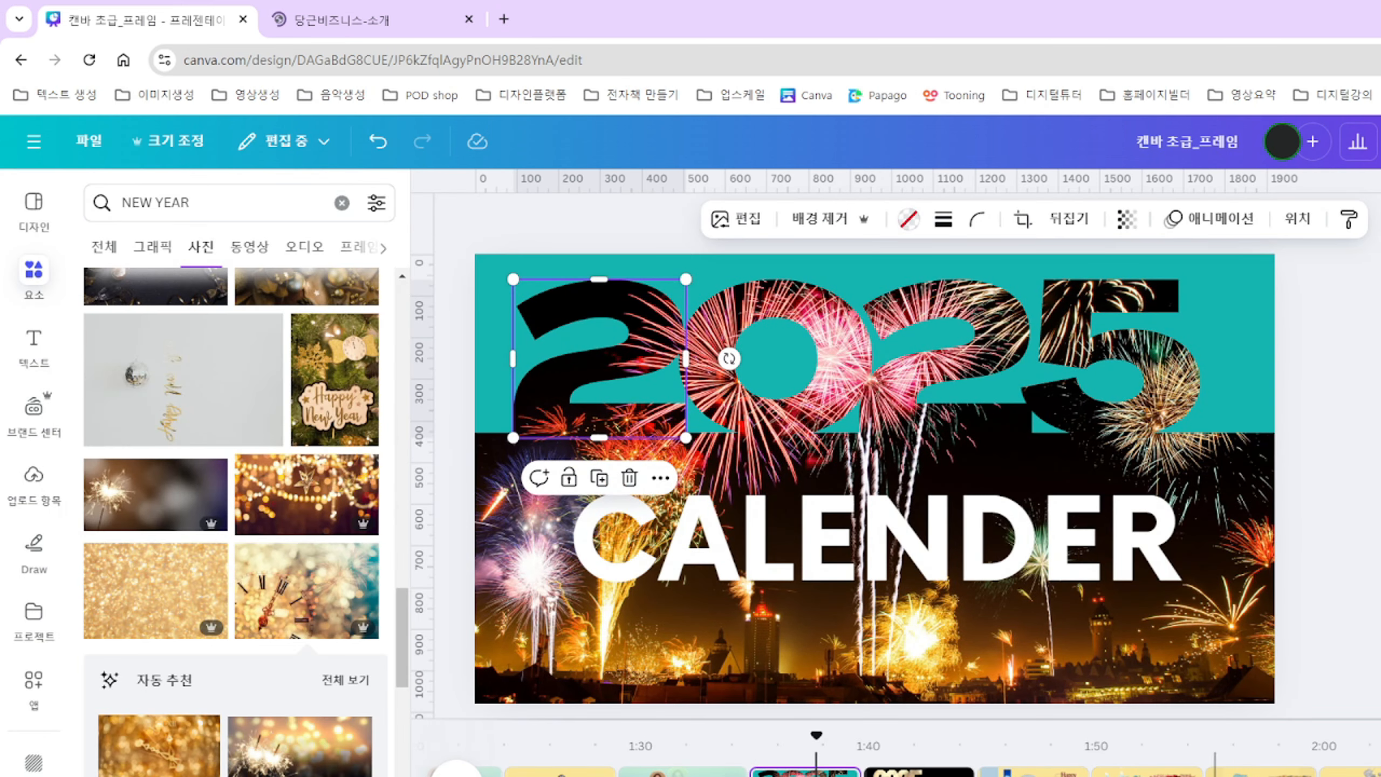
Return to the Digital Tutor portrait page, and view the 강의 문의 contact page after it.
{"action": "scroll", "coordinate": [897, 762], "scroll_direction": "left", "scroll_amount": 10}
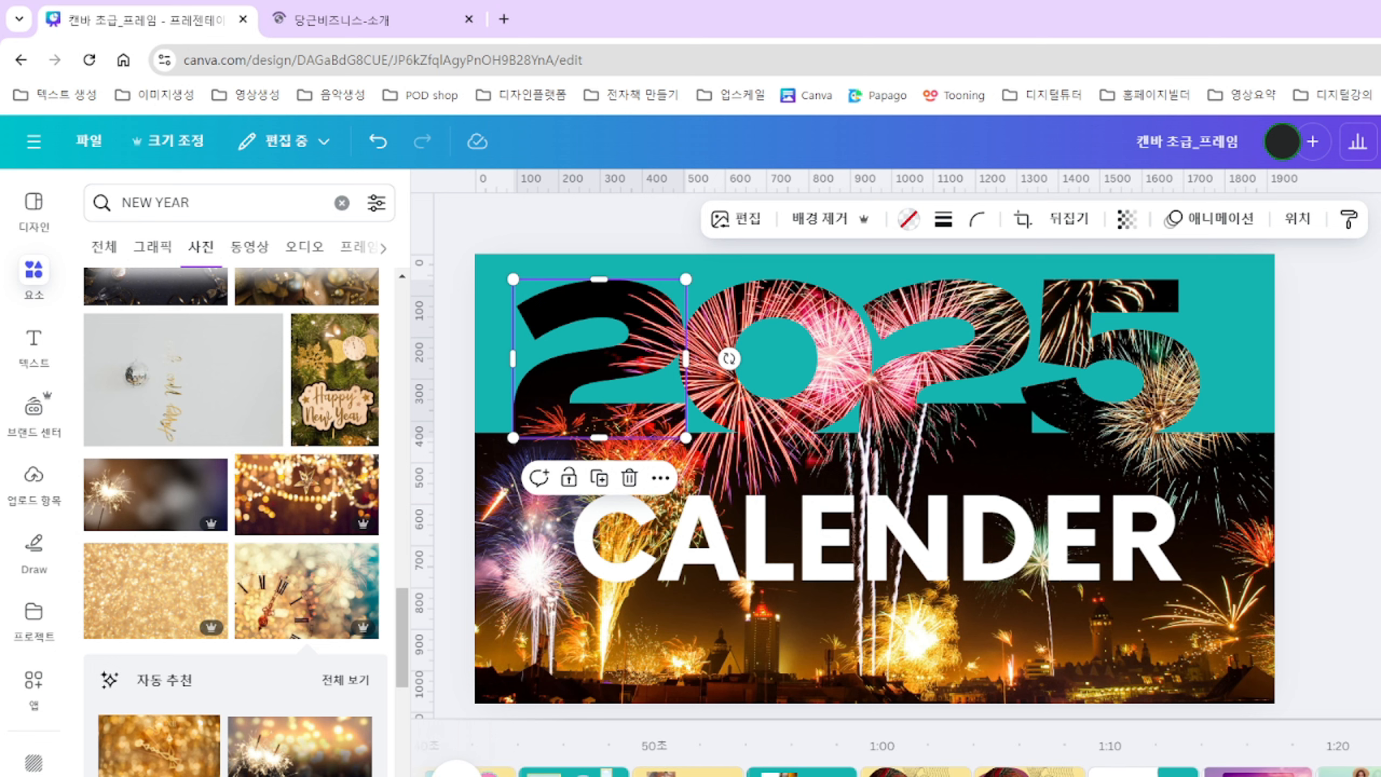
{"action": "left_click", "coordinate": [1028, 769]}
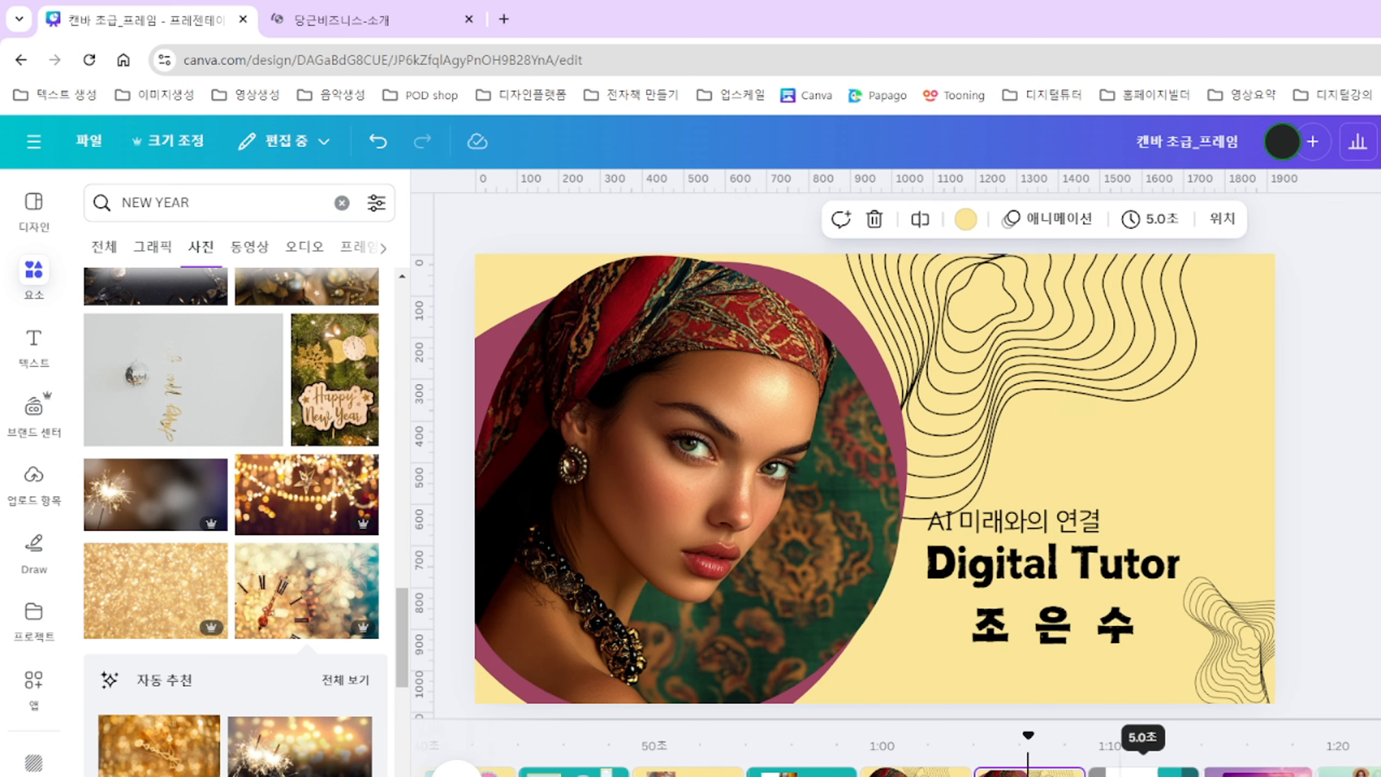
{"action": "left_click", "coordinate": [1143, 768]}
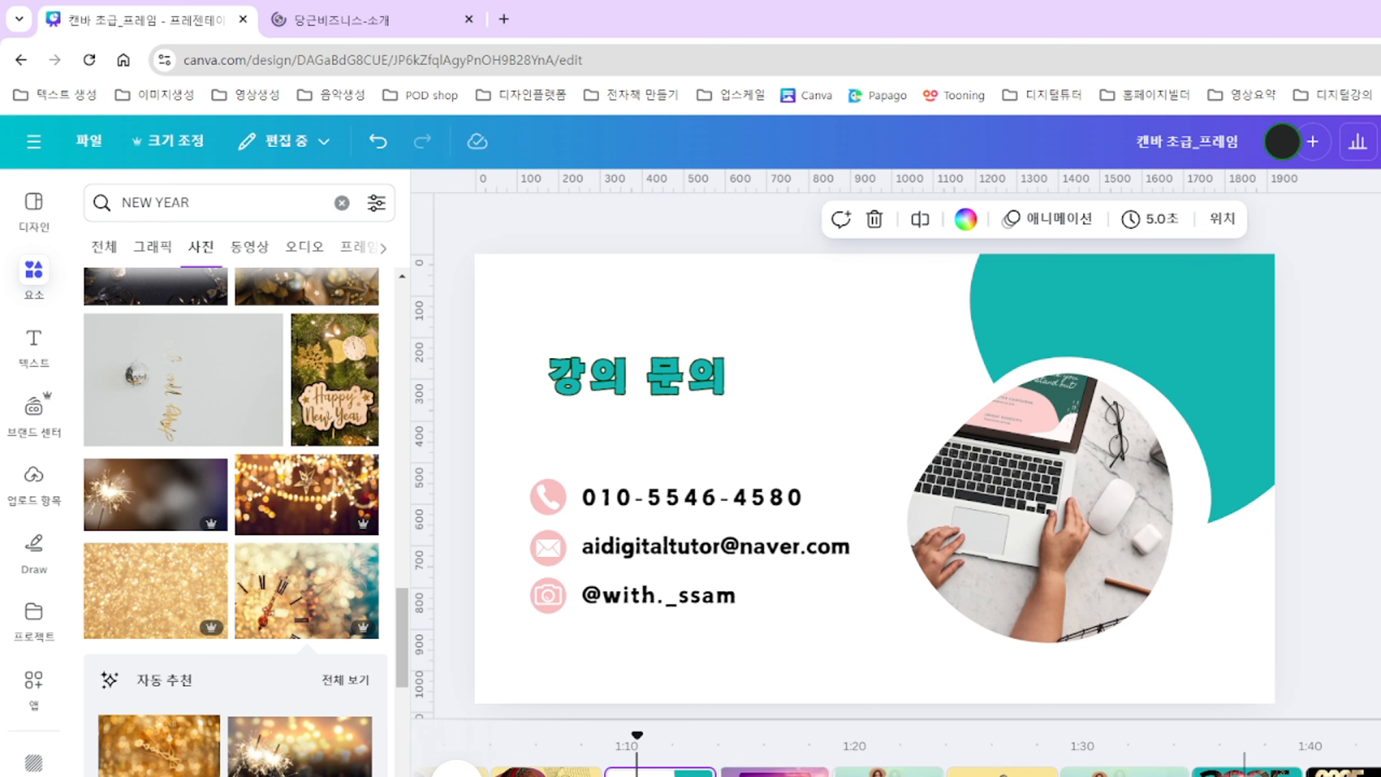
Review the 프레임 팝 아웃 효과 page, the yellow page with the circular-frame shopper, and the fireworks 2025 CALENDER page.
{"action": "left_click", "coordinate": [1122, 770]}
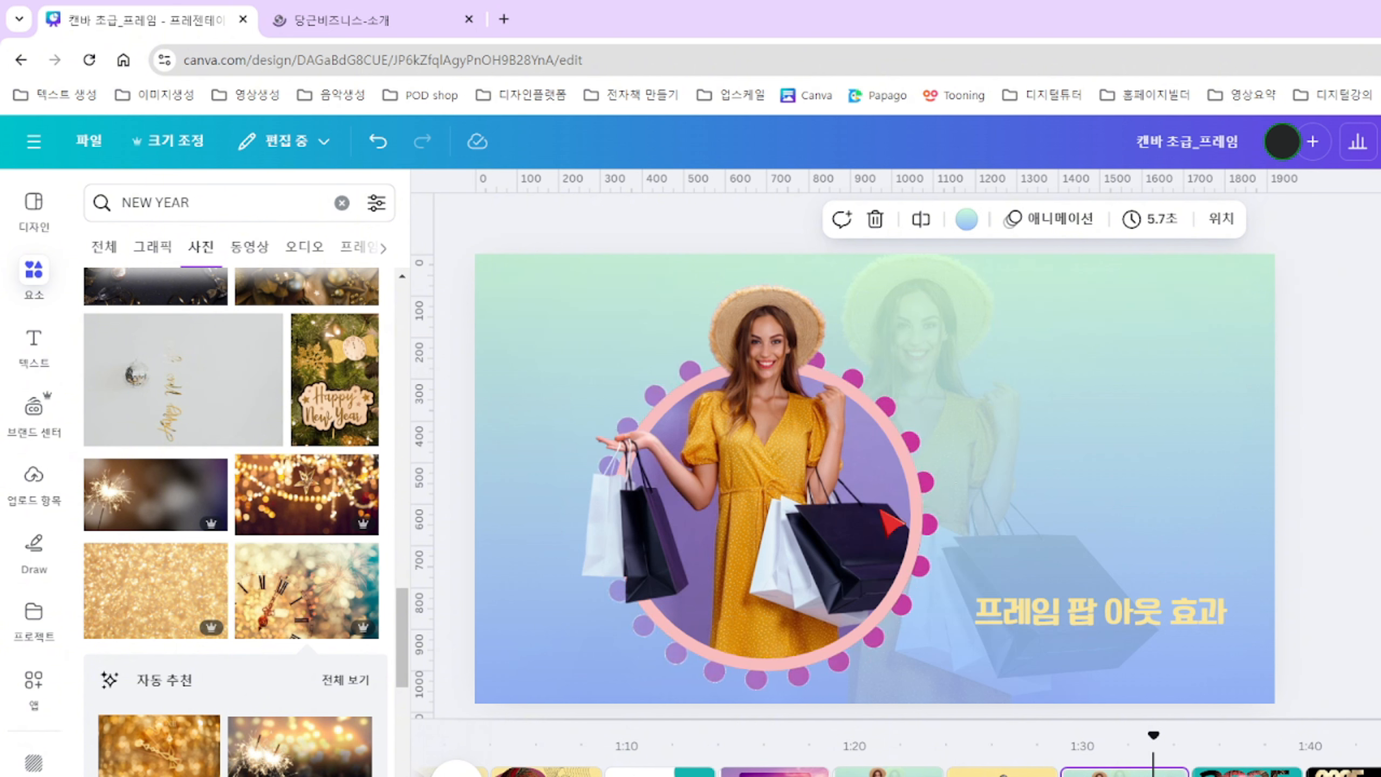
{"action": "left_click", "coordinate": [996, 769]}
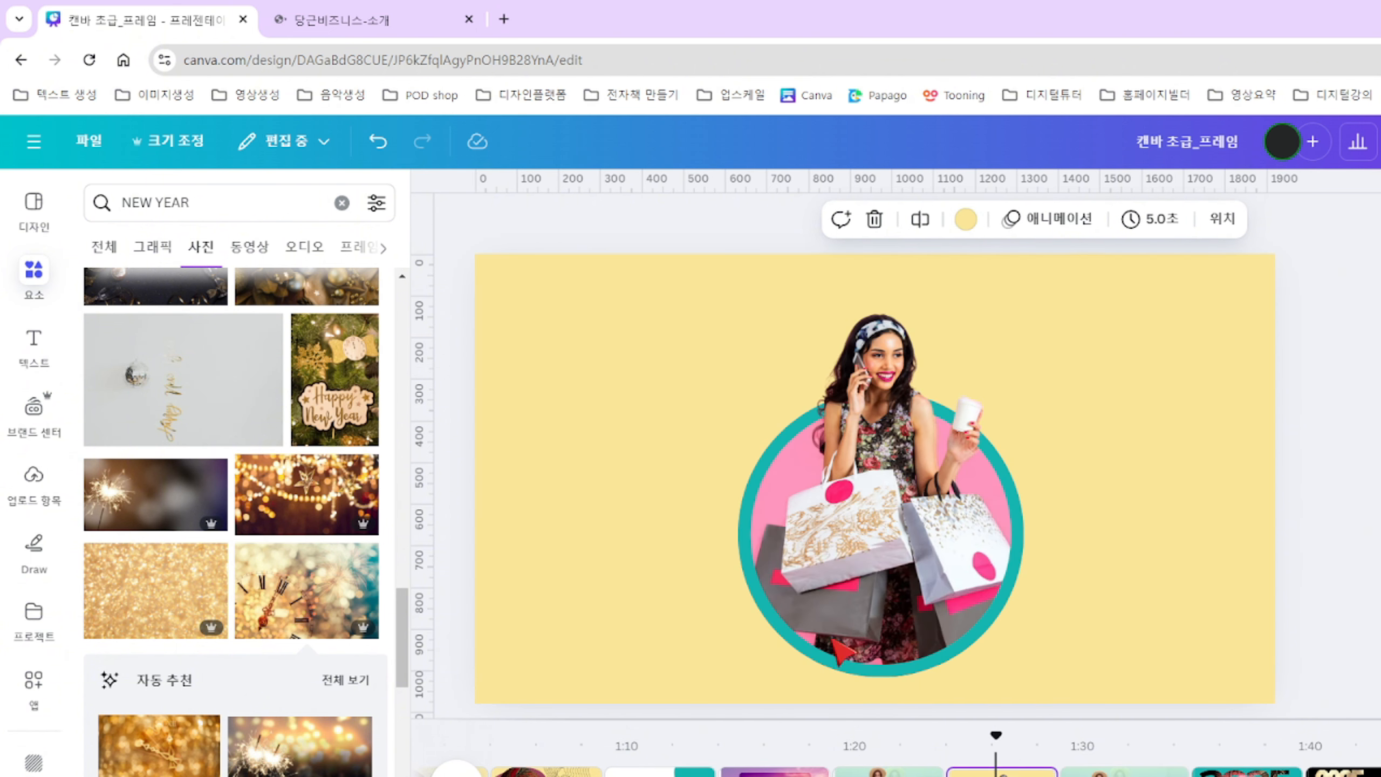
{"action": "scroll", "coordinate": [1077, 773], "scroll_direction": "right", "scroll_amount": 6}
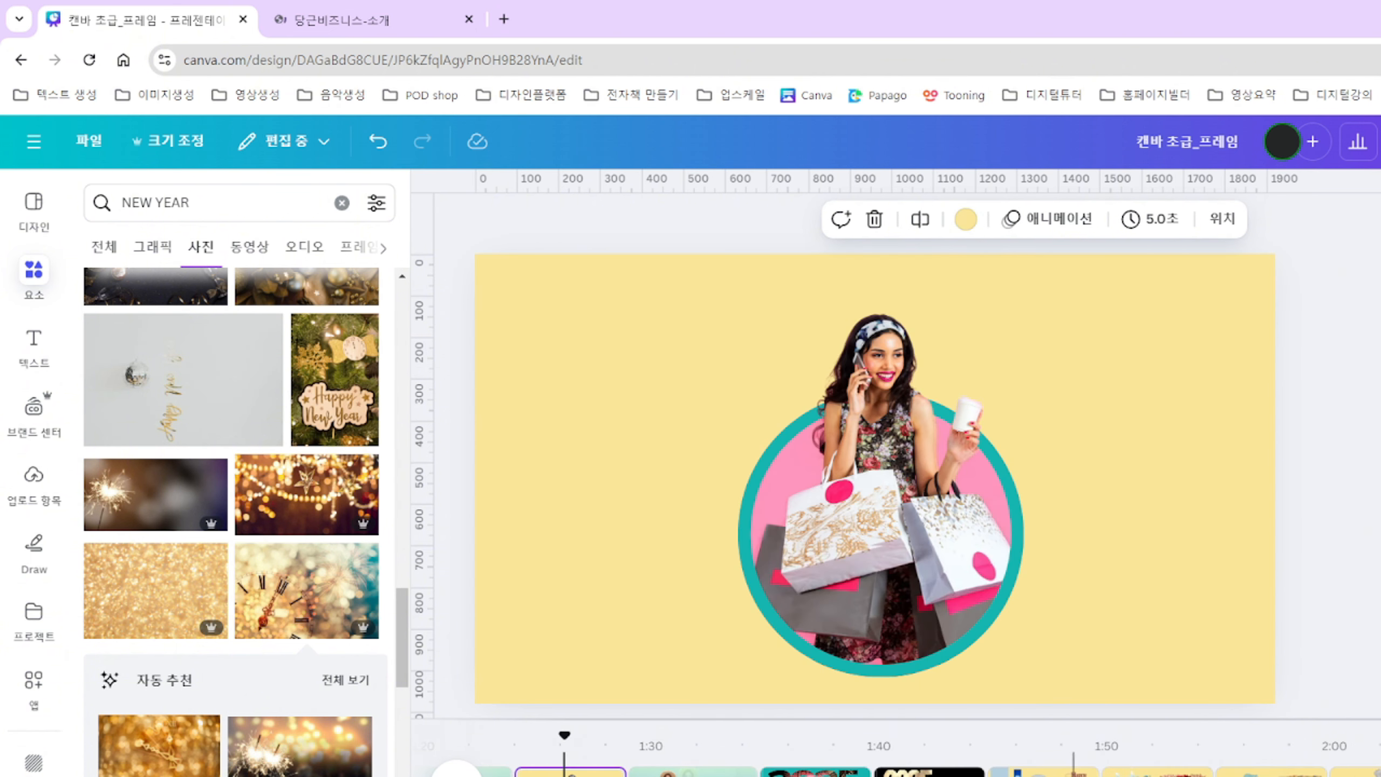
{"action": "left_click", "coordinate": [815, 769]}
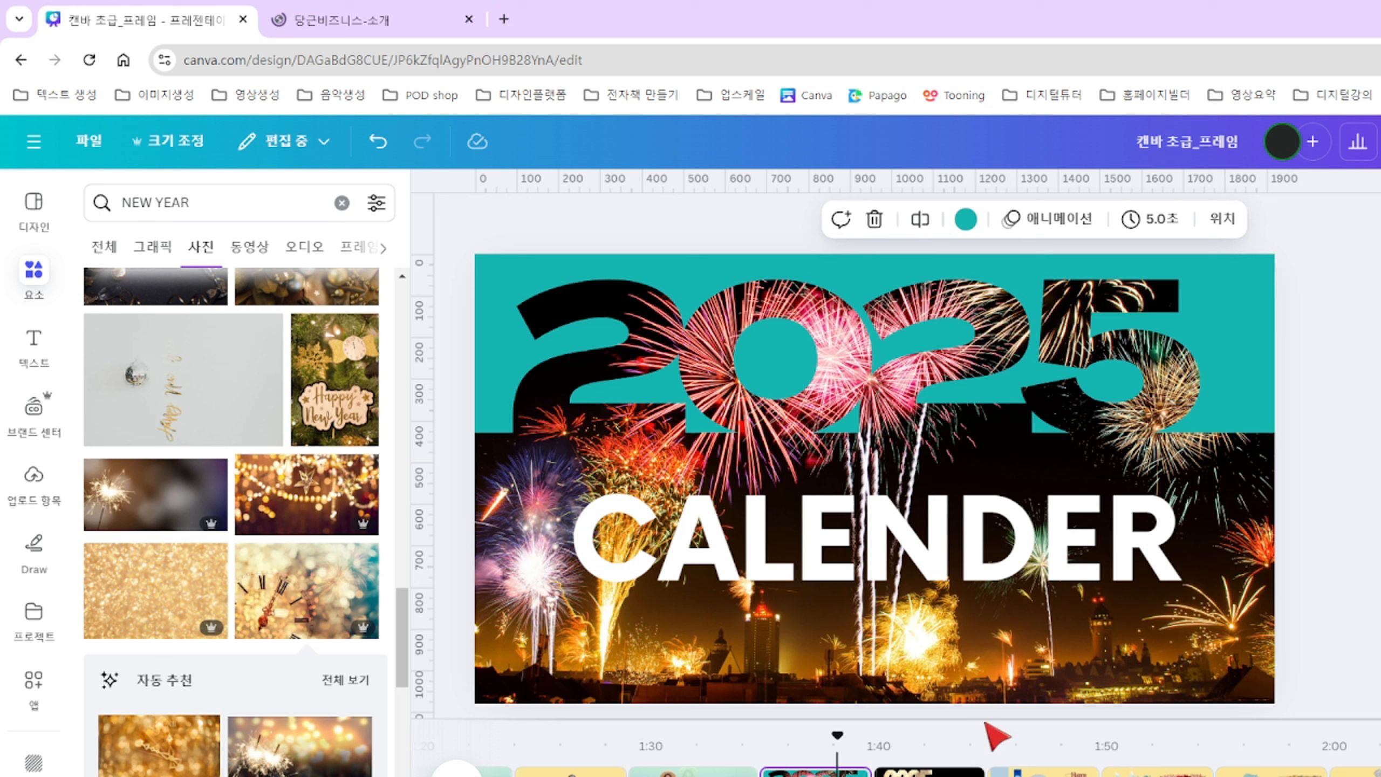
{"action": "scroll", "coordinate": [1168, 768], "scroll_direction": "left", "scroll_amount": 3}
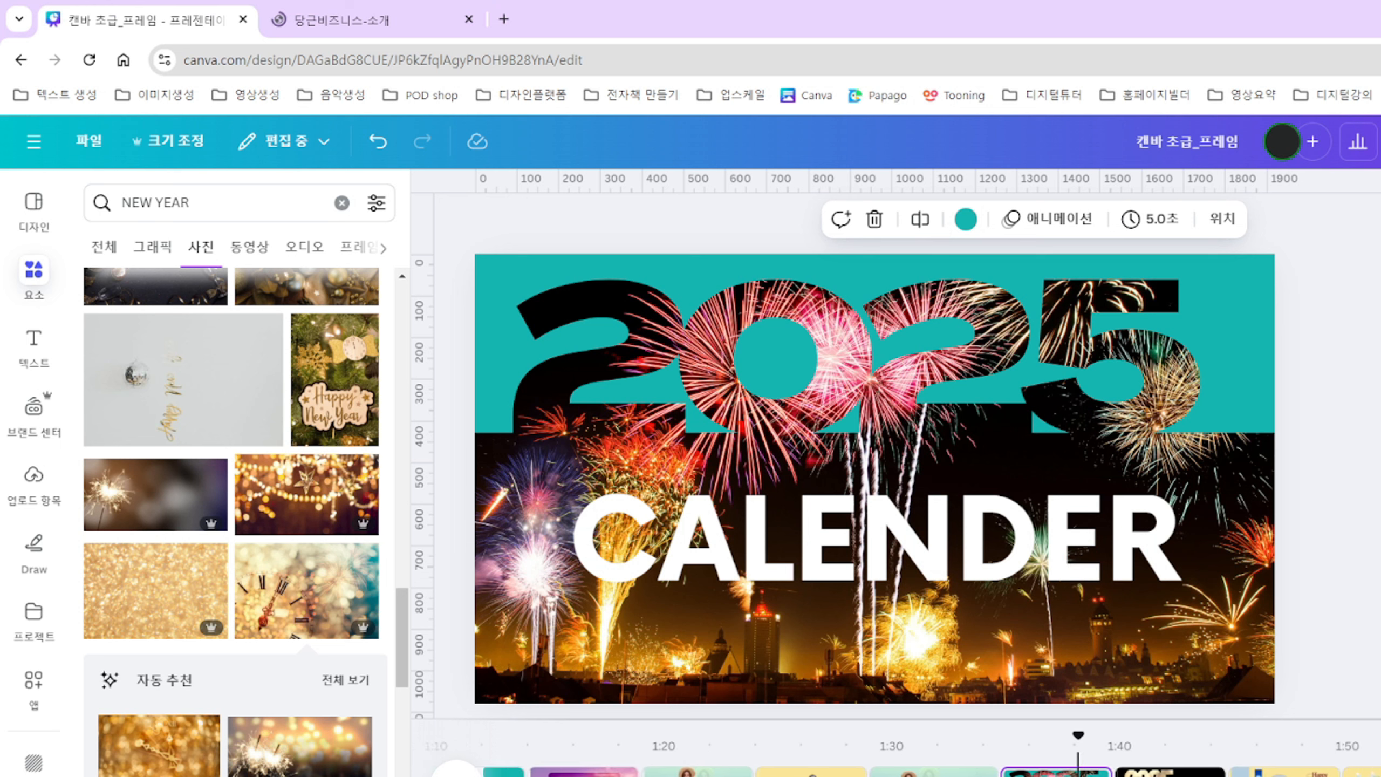
{"action": "scroll", "coordinate": [1169, 768], "scroll_direction": "right", "scroll_amount": 3}
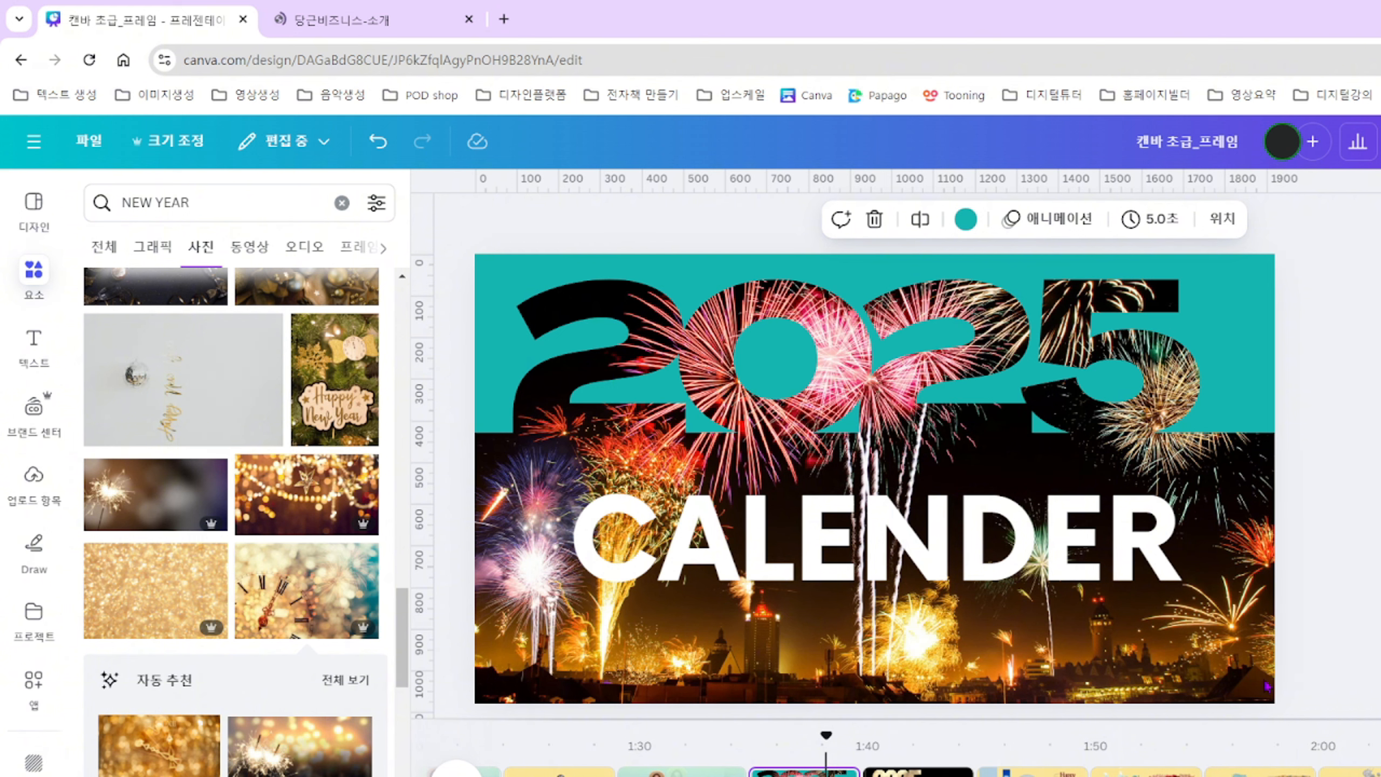
{"action": "scroll", "coordinate": [1238, 772], "scroll_direction": "left", "scroll_amount": 20}
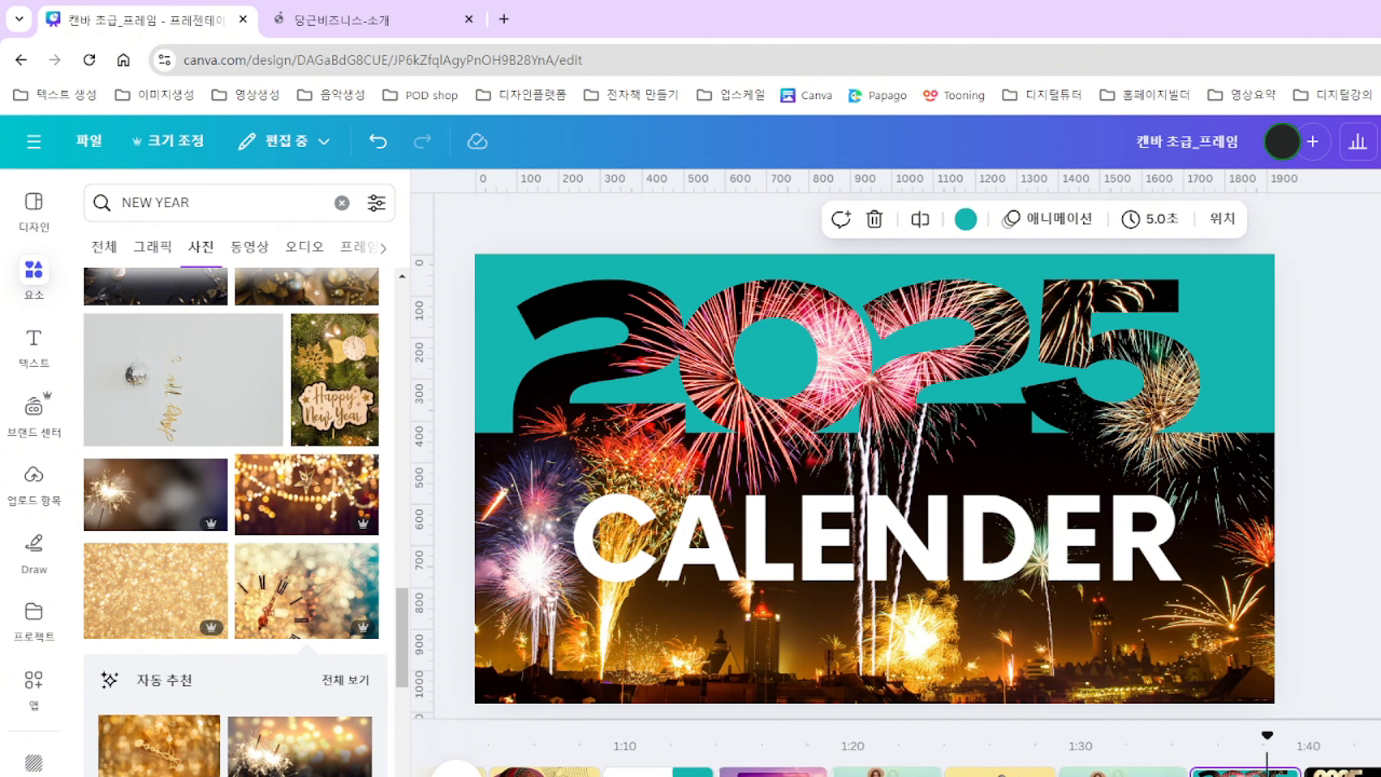